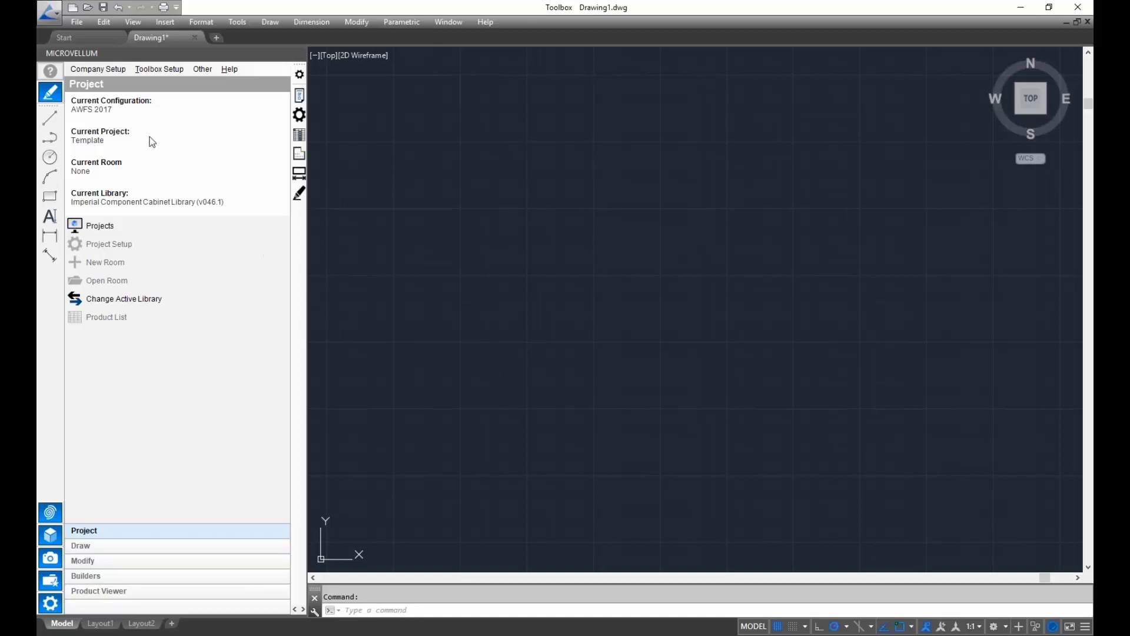
- Open the reporting tool for designing manufacturing reports
click(171, 69)
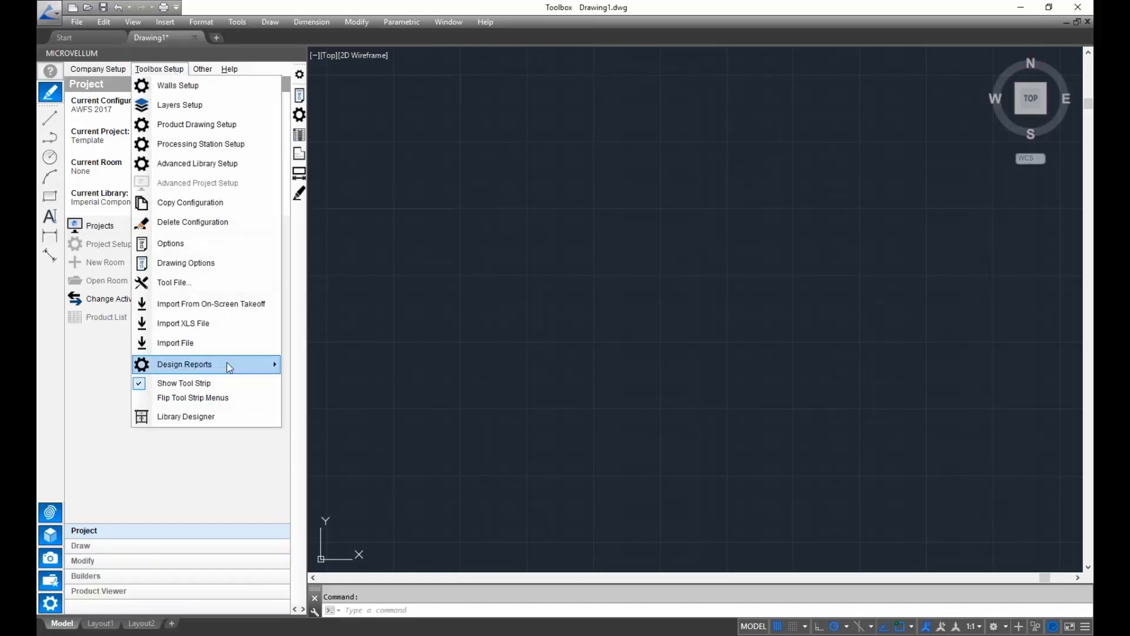
mouse_move(227, 363)
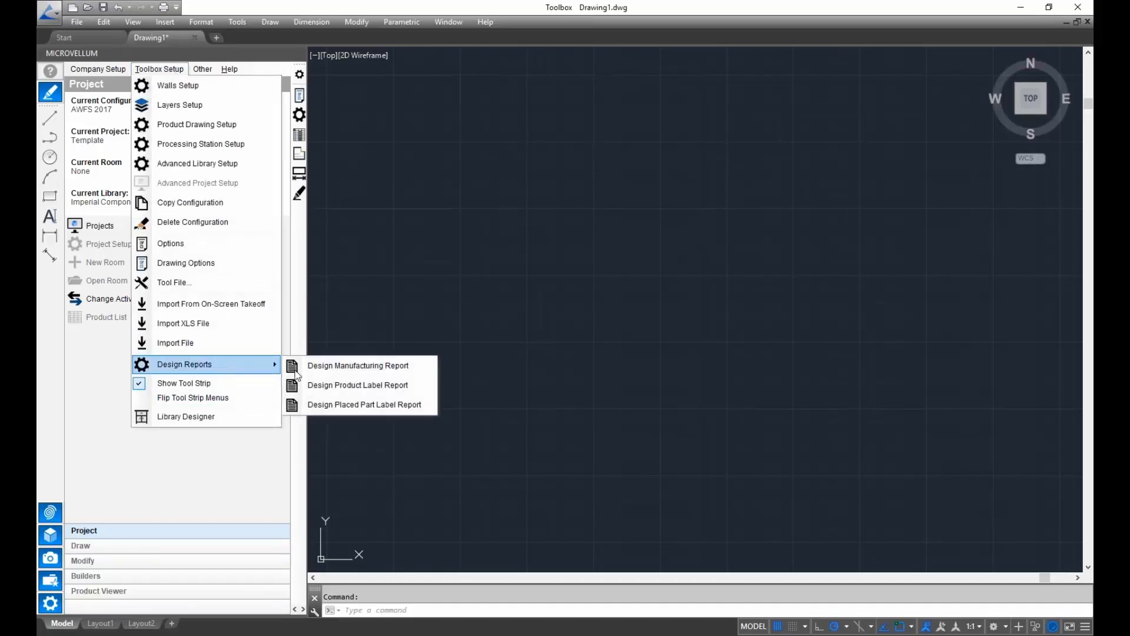
click(383, 370)
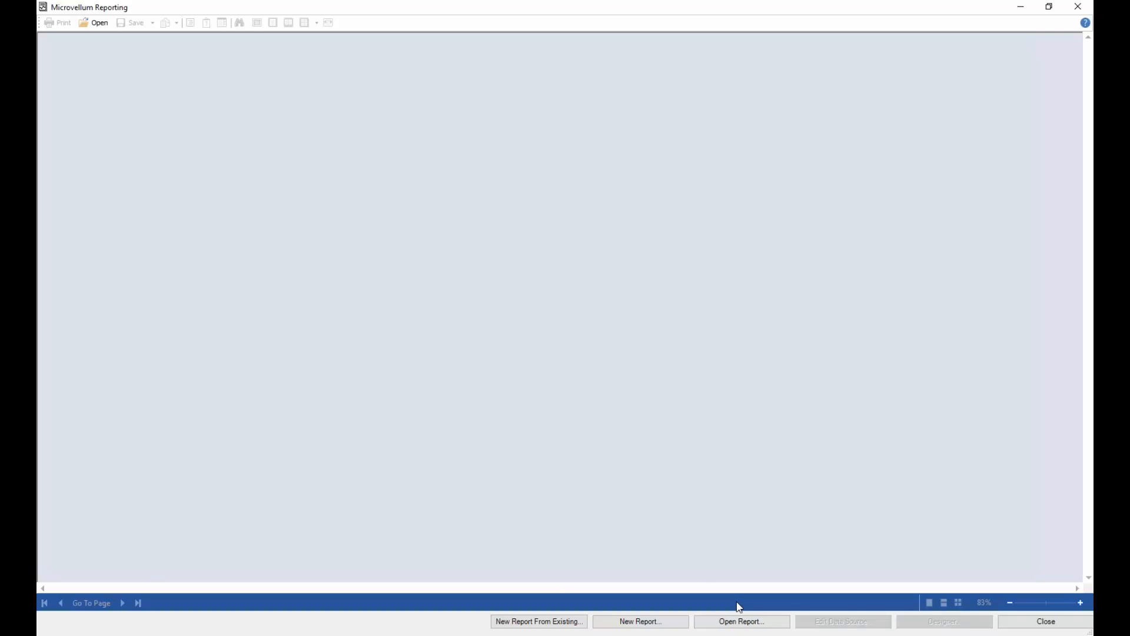
- Start a new report and name it "_Product Report"
click(635, 623)
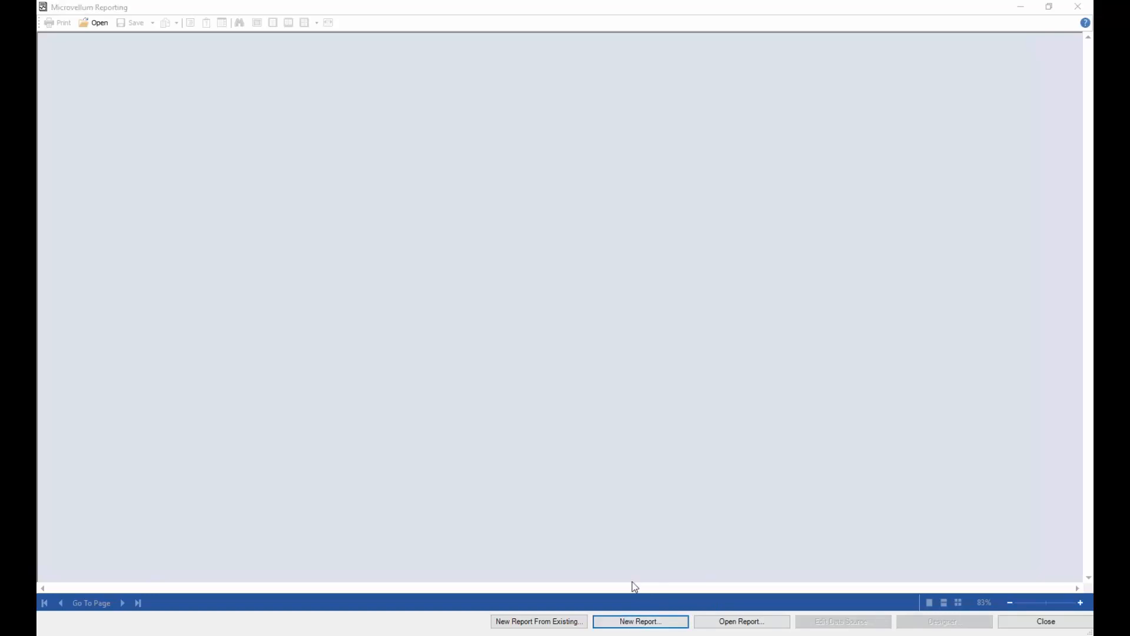
drag(556, 150, 532, 93)
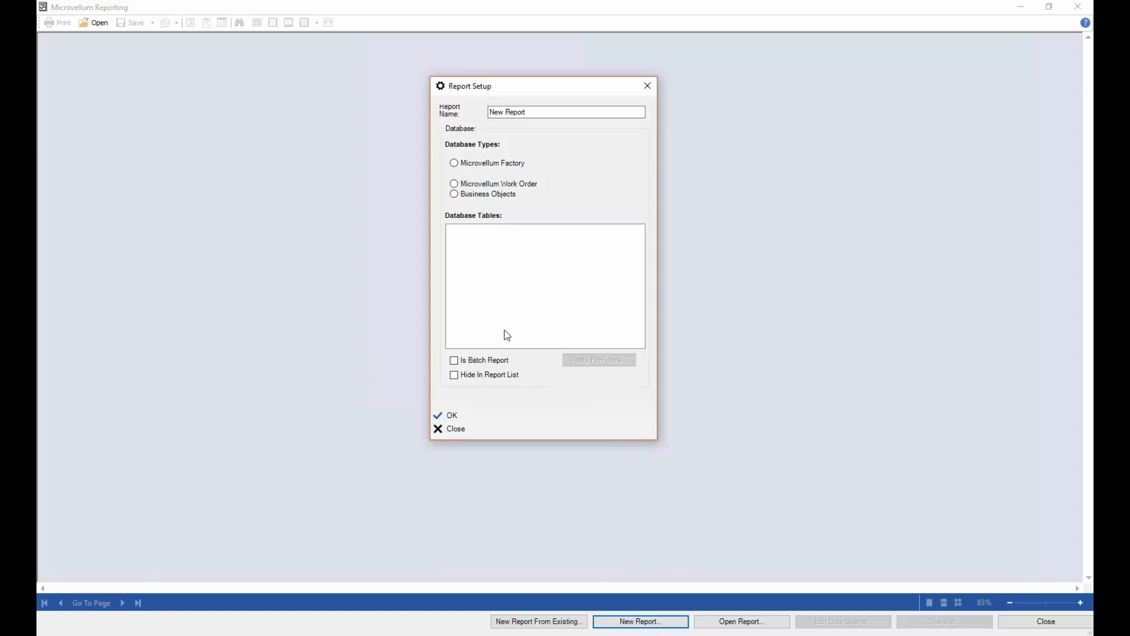
drag(536, 115, 488, 112)
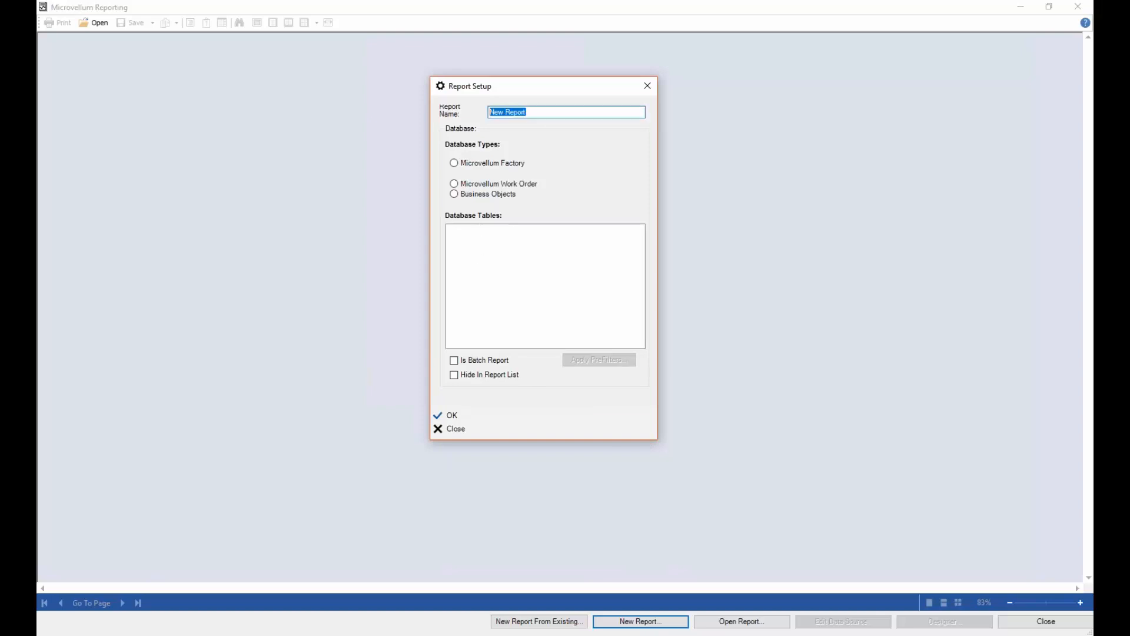
text(_Product Report)
- Base the report on the Microvellum Work Order database with work order "Arco #81BreakroomMAW CounterOffice" and include the Products table
drag(553, 84, 554, 73)
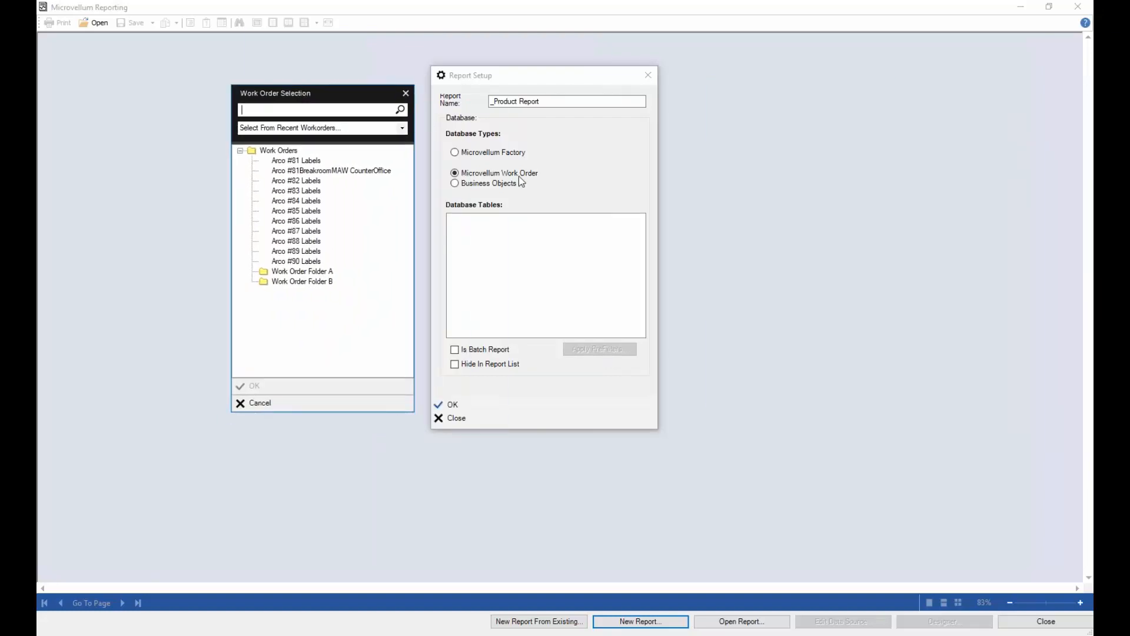
double_click(324, 171)
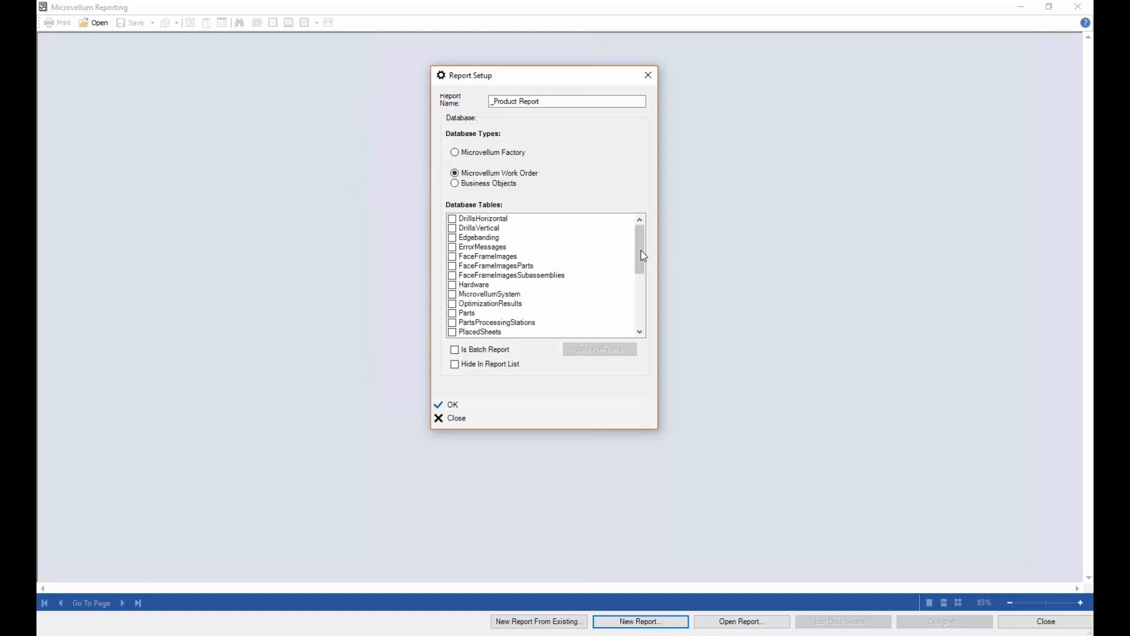
drag(643, 244, 646, 285)
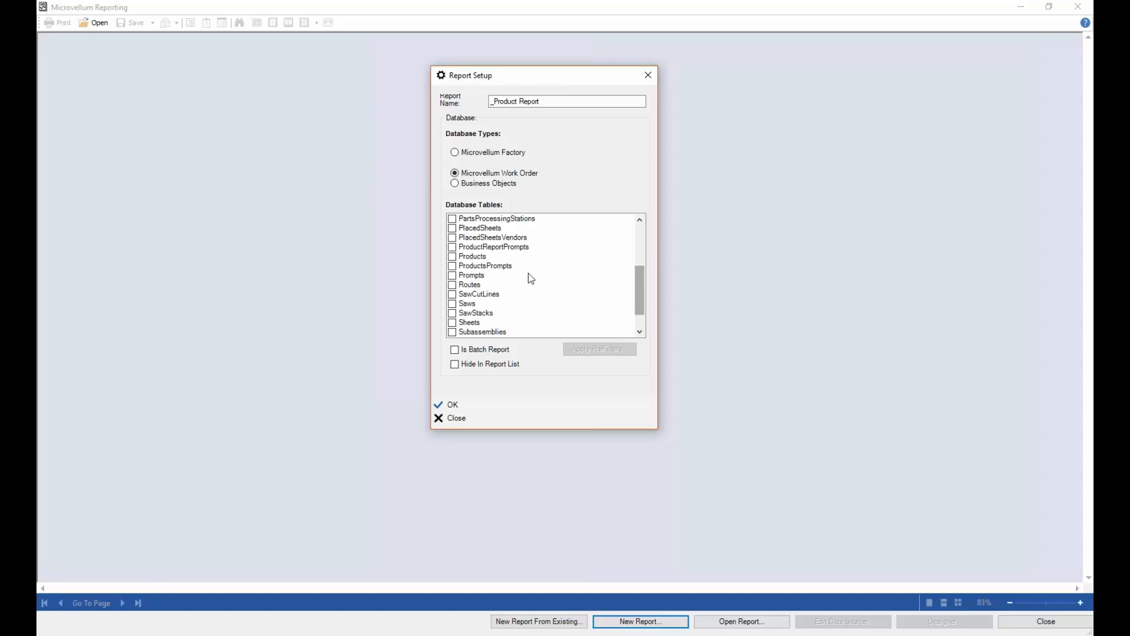
click(453, 257)
mouse_move(640, 296)
mouse_down()
mouse_move(648, 253)
mouse_move(643, 275)
mouse_up()
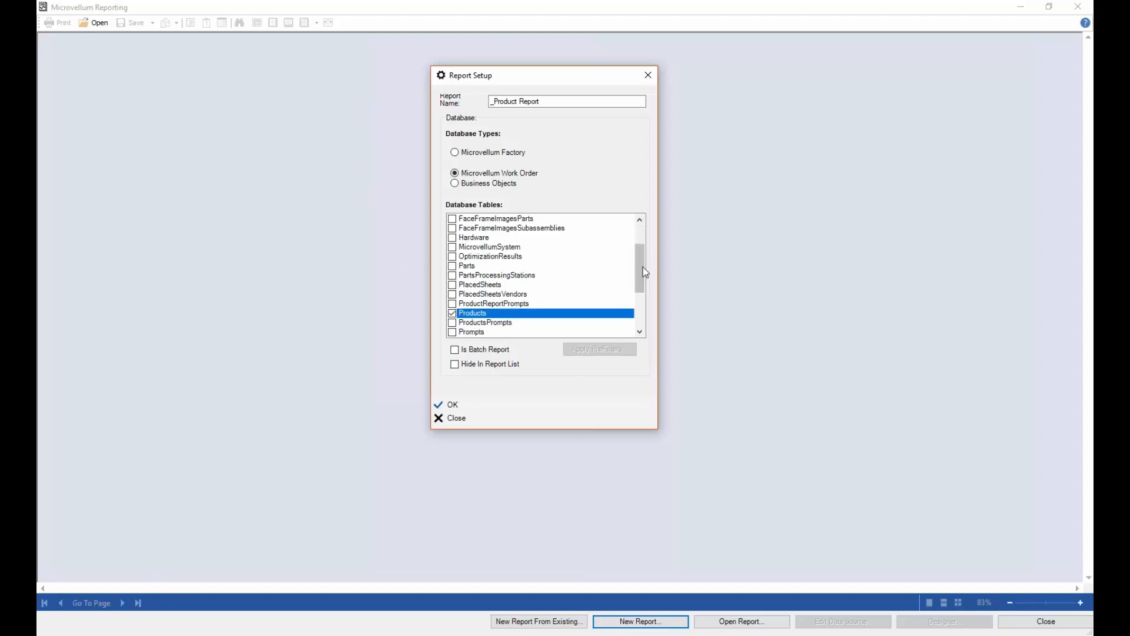
drag(645, 272, 643, 294)
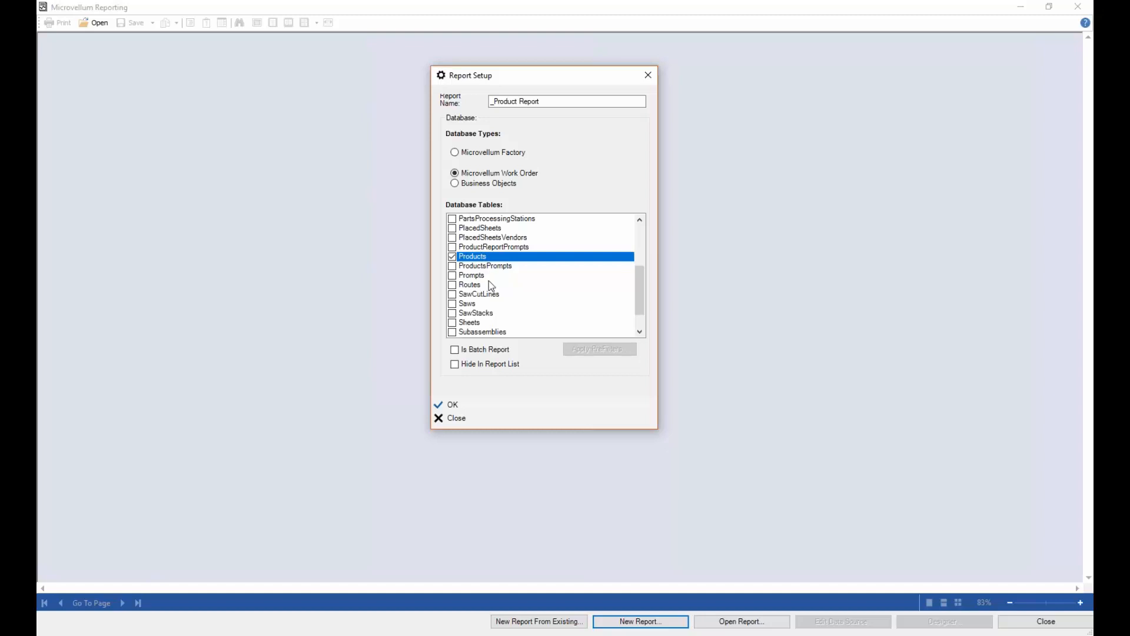
click(453, 407)
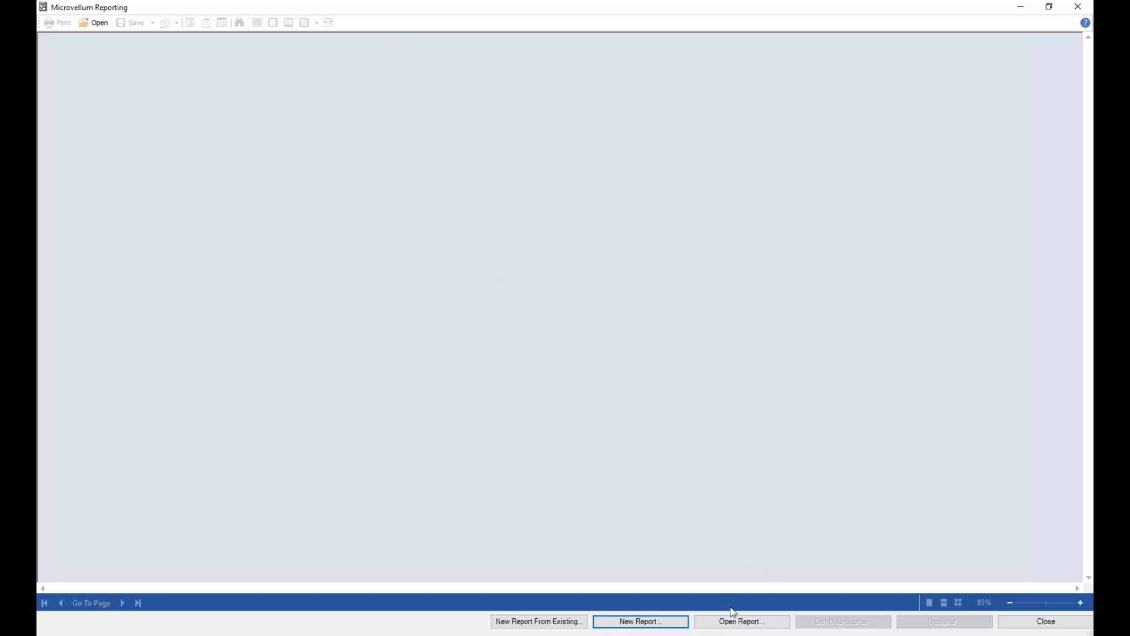
- Open _Product Report with work order "Arco #81BreakroomMAW CounterOffice" and view its data source setup
click(745, 623)
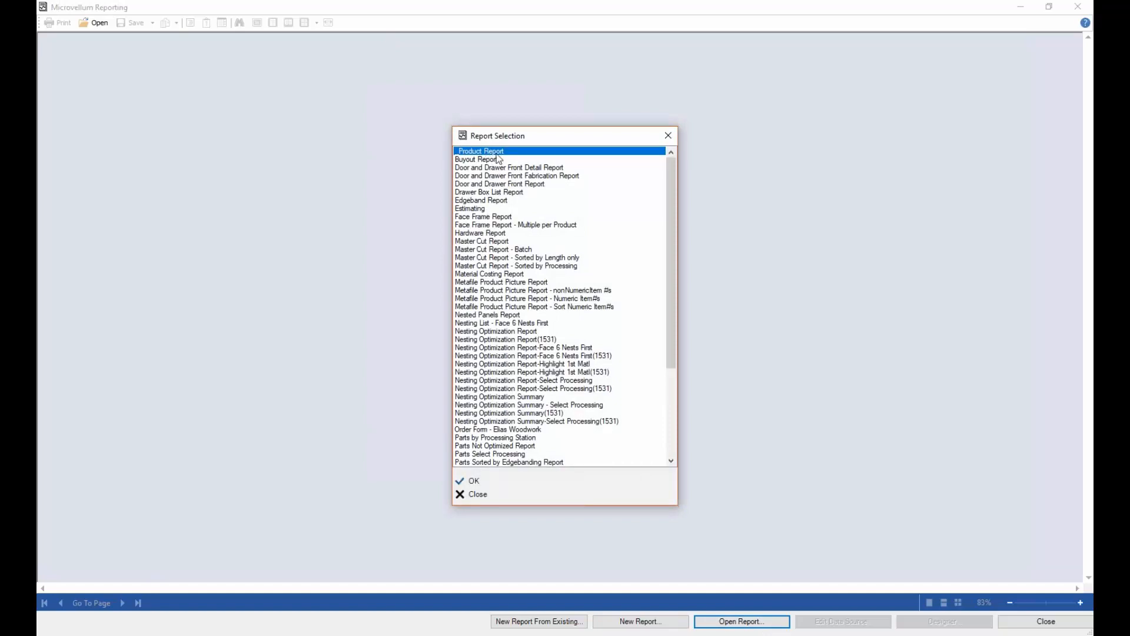
click(479, 492)
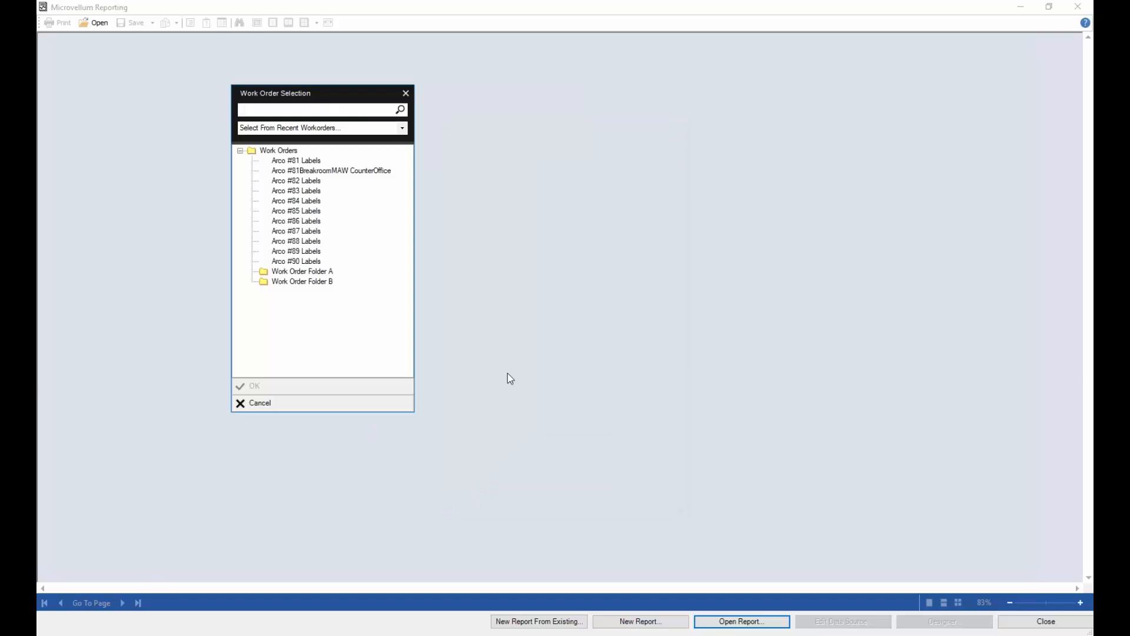
double_click(358, 171)
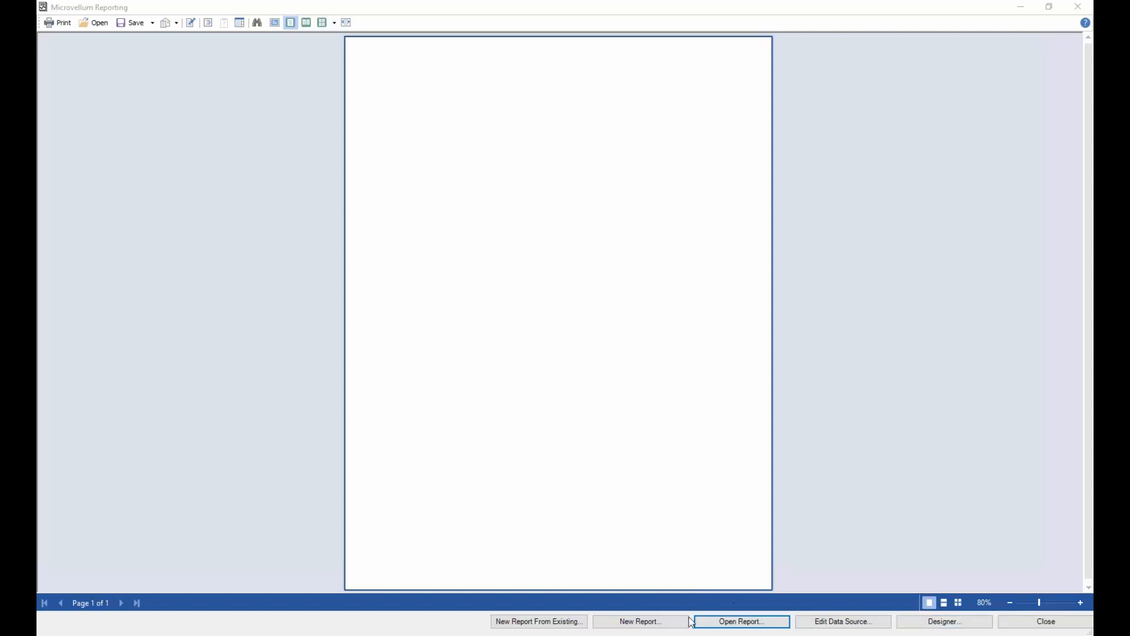
click(854, 624)
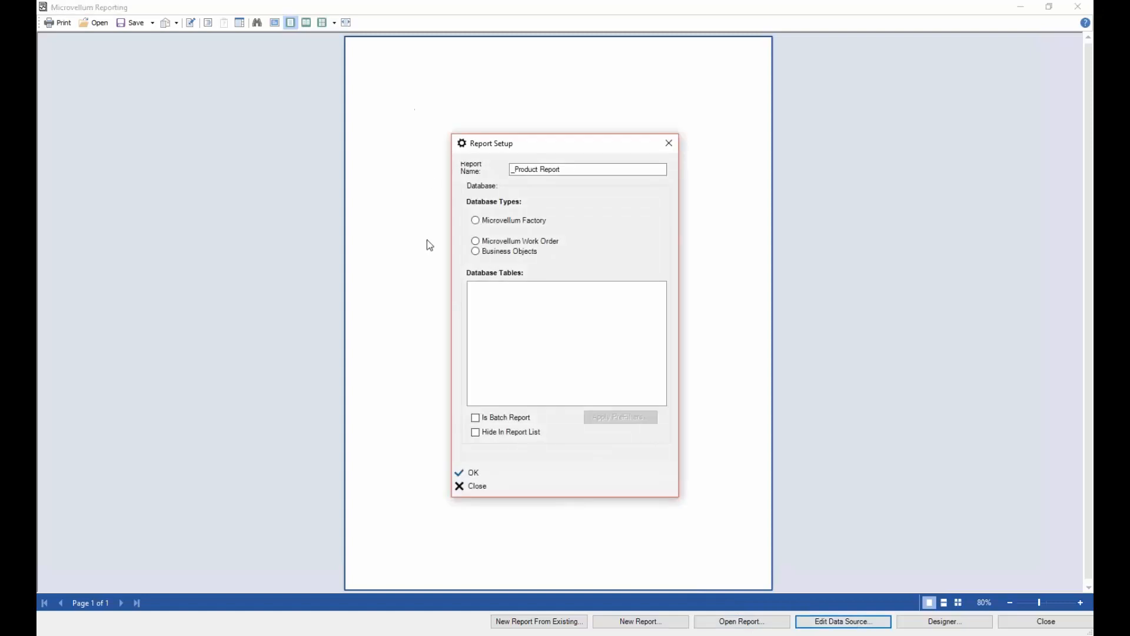
click(530, 487)
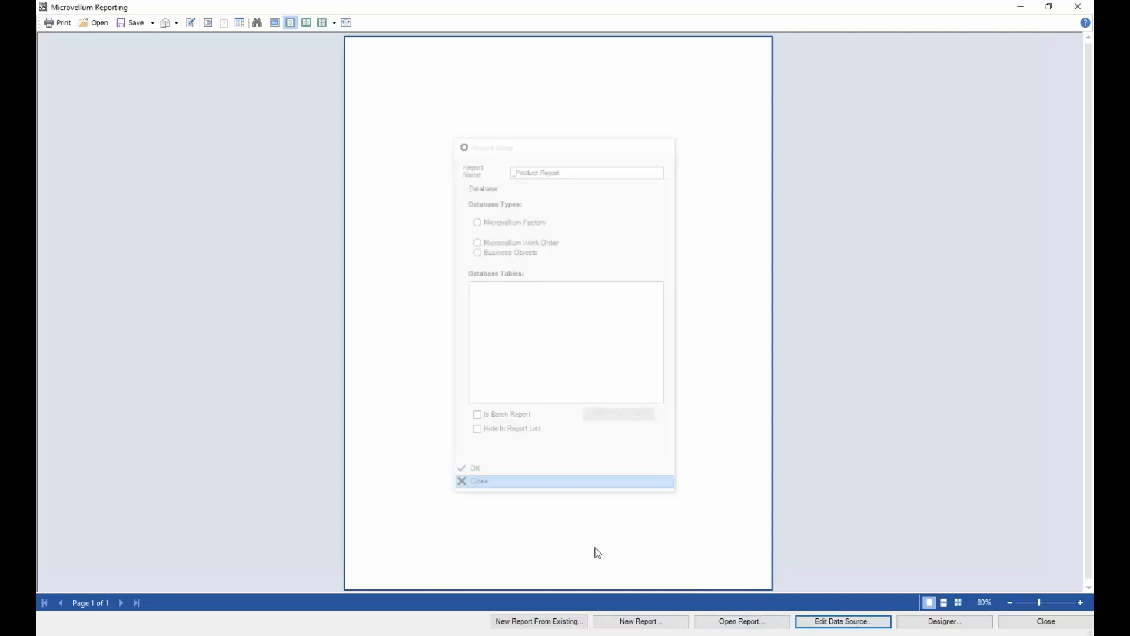
- Open the report in the designer, filling the screen, and fit the full page width into the work area
click(947, 624)
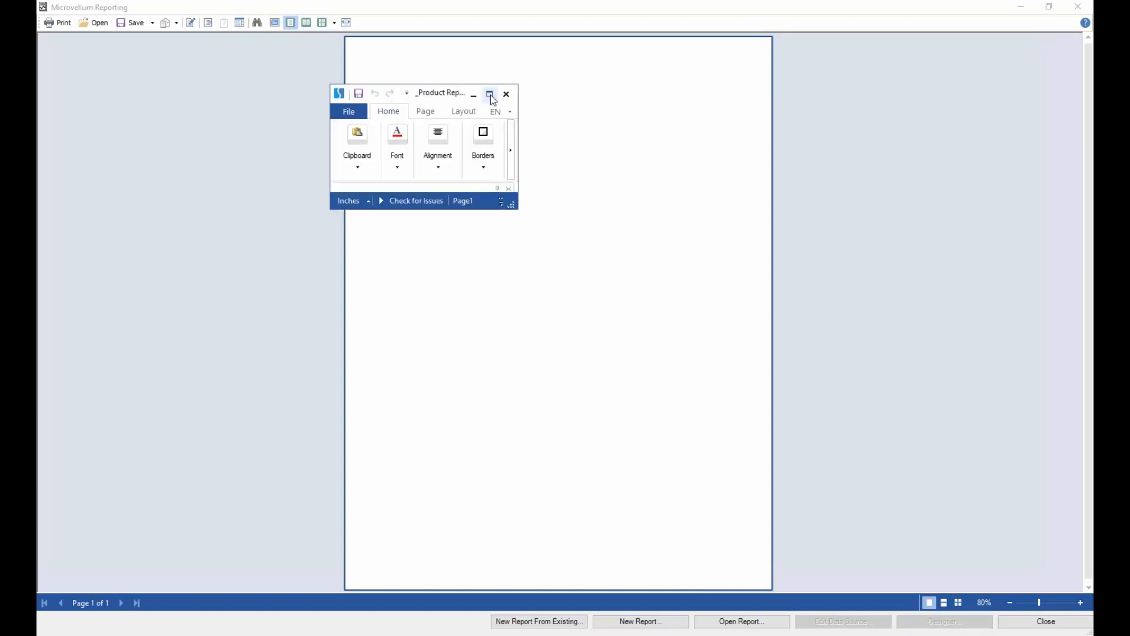
click(492, 96)
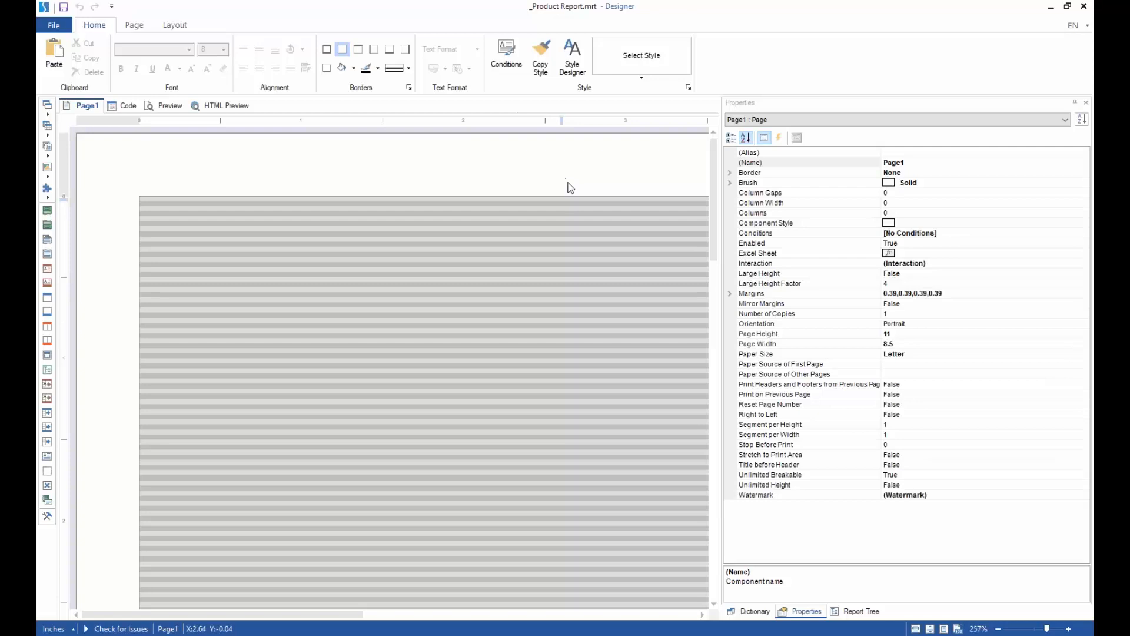
scroll(574, 171, down, 5)
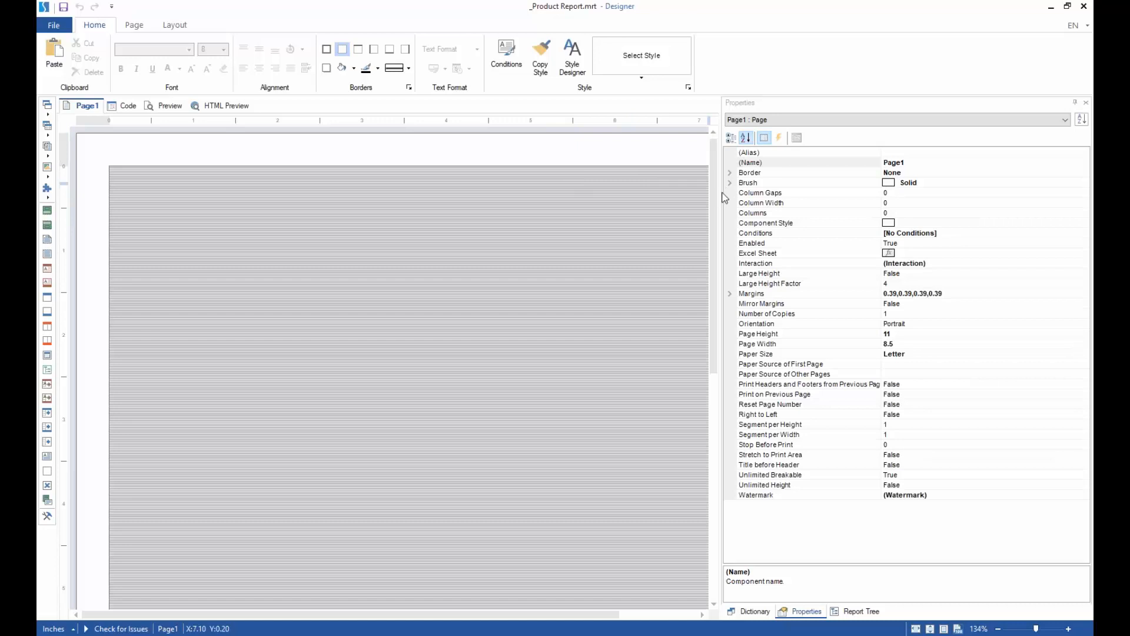
drag(721, 195, 843, 195)
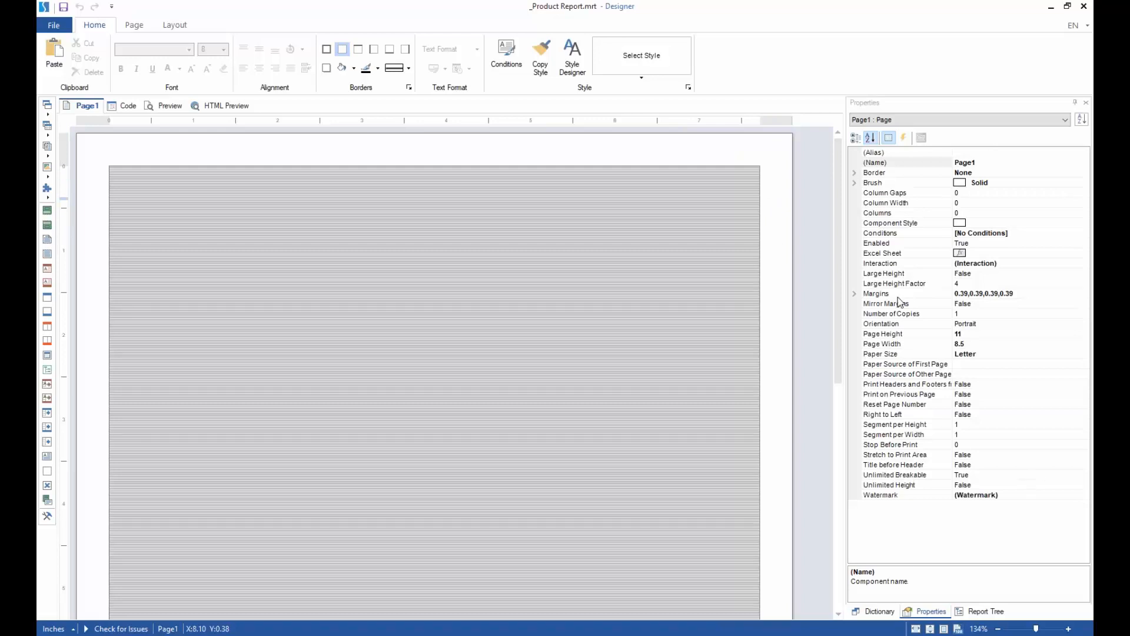
- Look through the page's Border and Brush properties and view the Style Designer
click(854, 172)
click(854, 172)
click(854, 183)
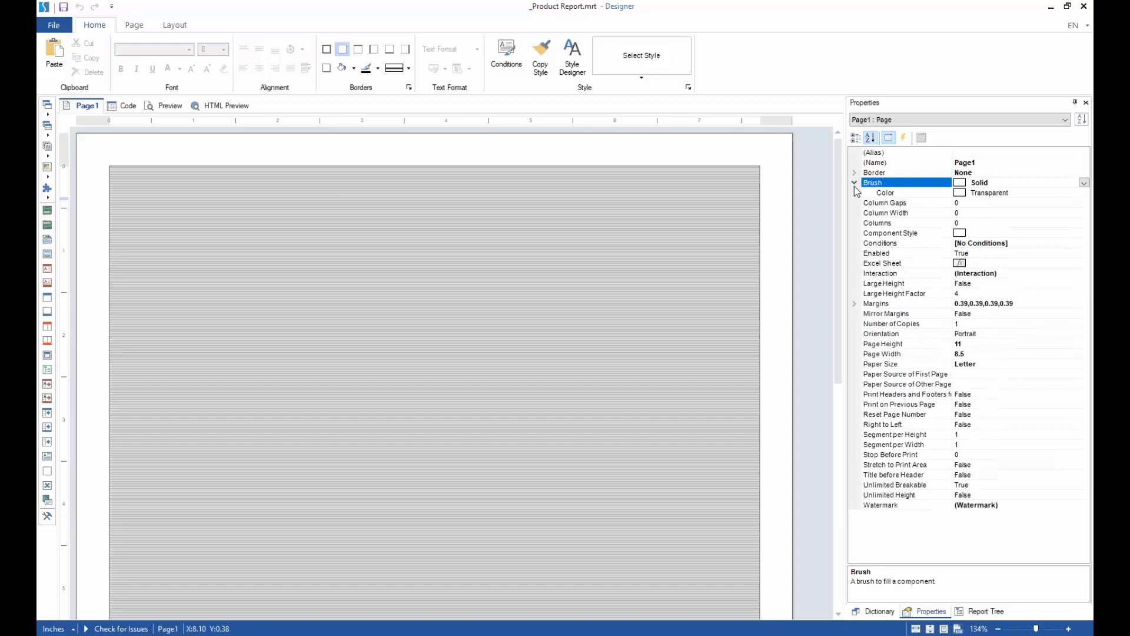
click(855, 183)
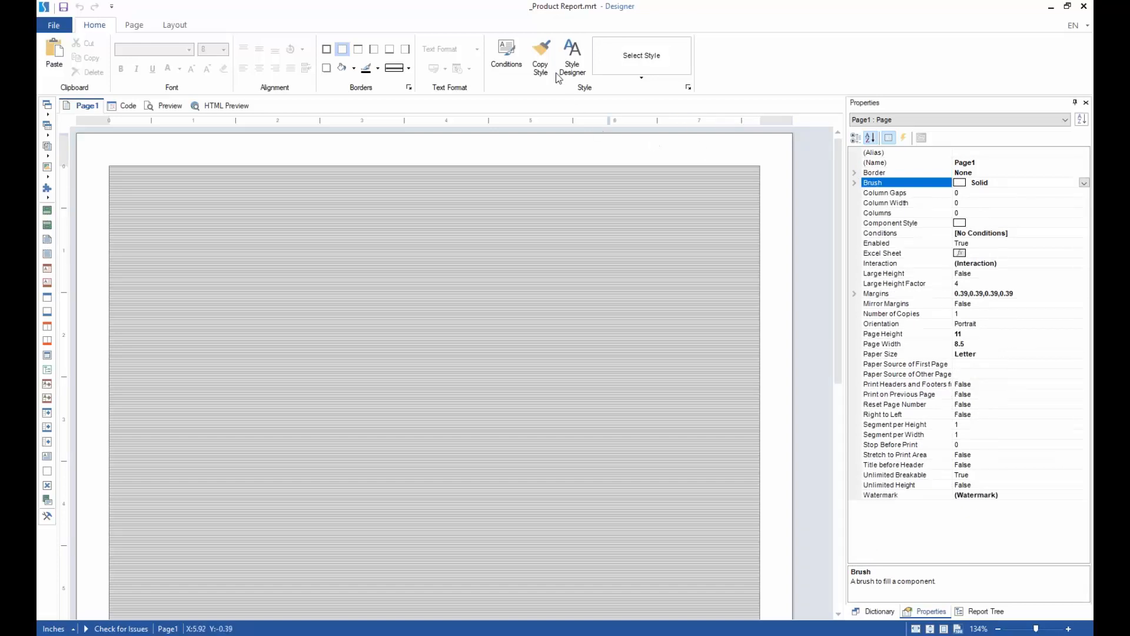
click(574, 61)
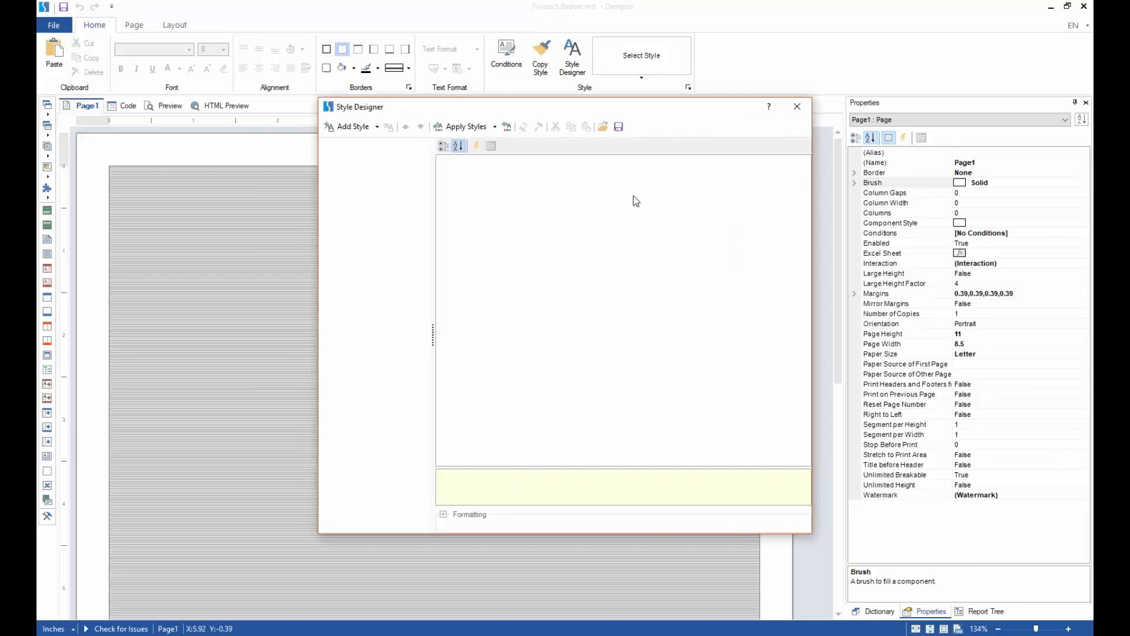
click(797, 106)
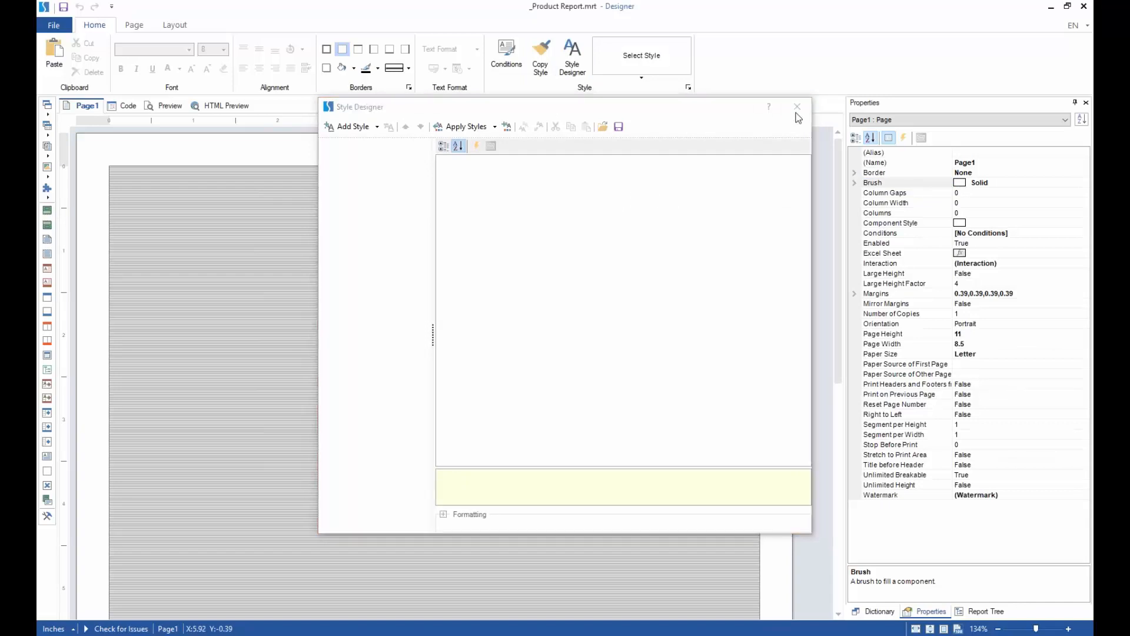
- Browse the report's data dictionary, expanding the system variables and the fields of the Products table in NewDataSet
click(880, 612)
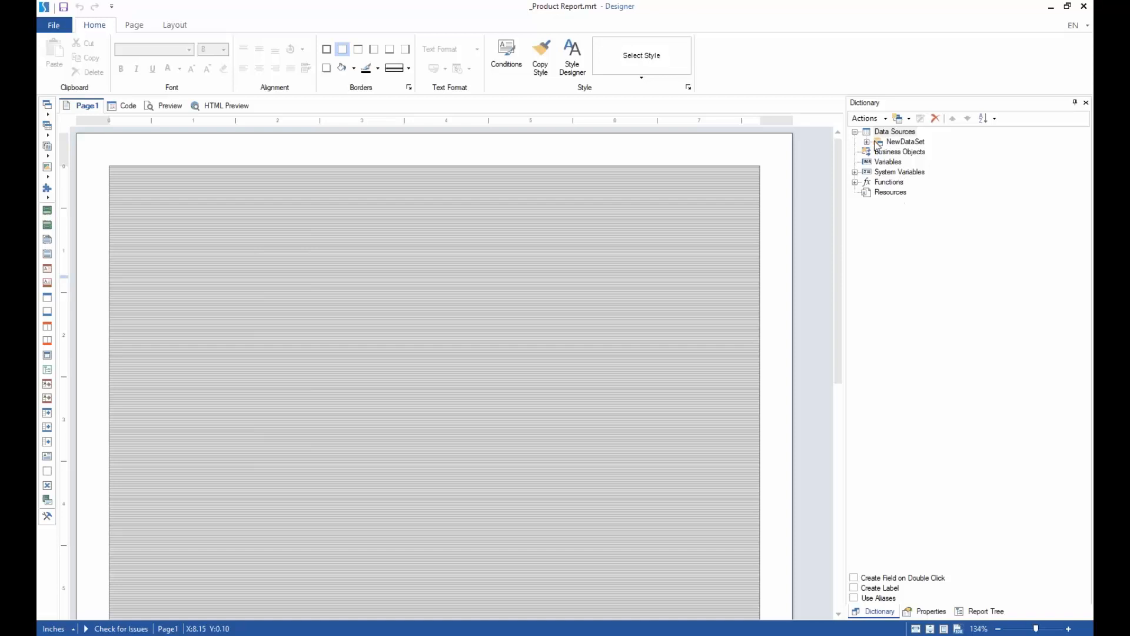
click(855, 172)
click(881, 174)
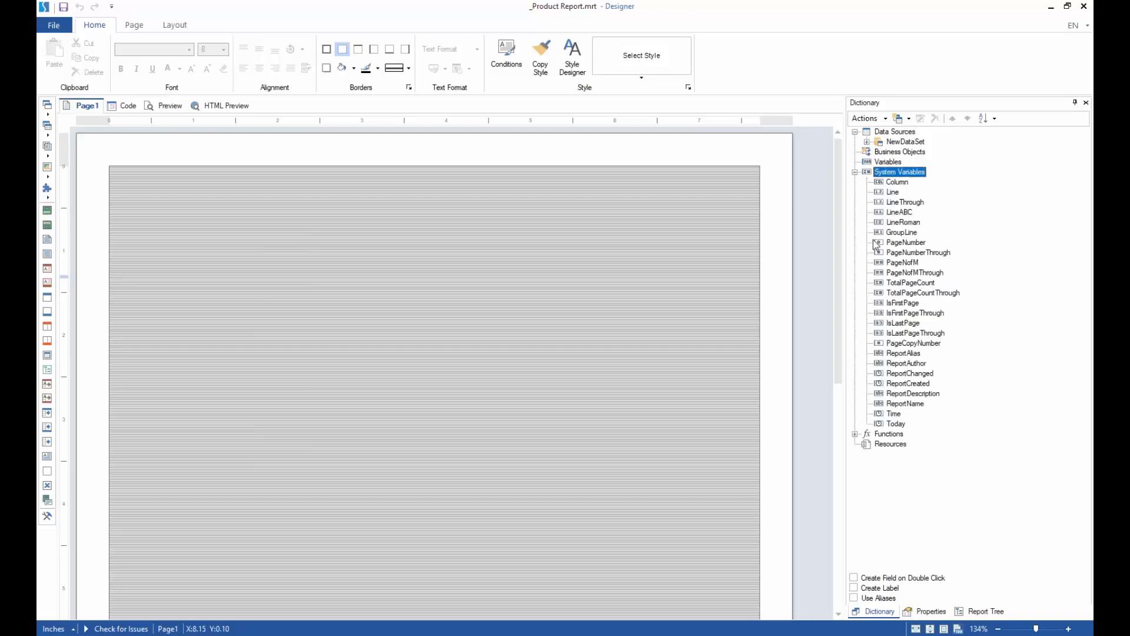
click(886, 161)
click(907, 143)
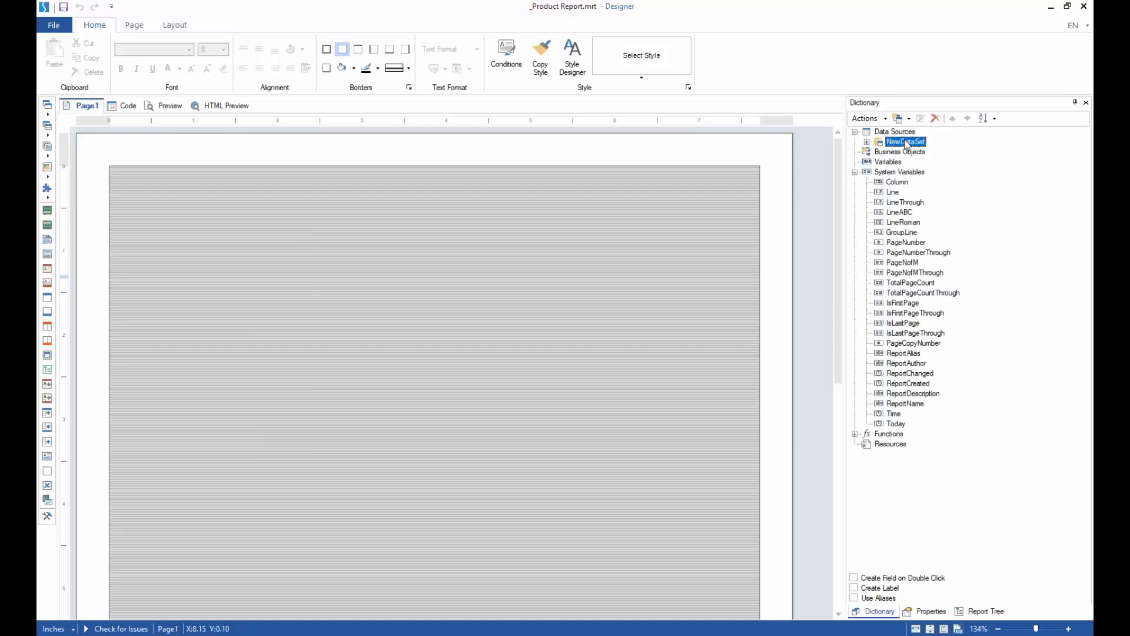
double_click(894, 144)
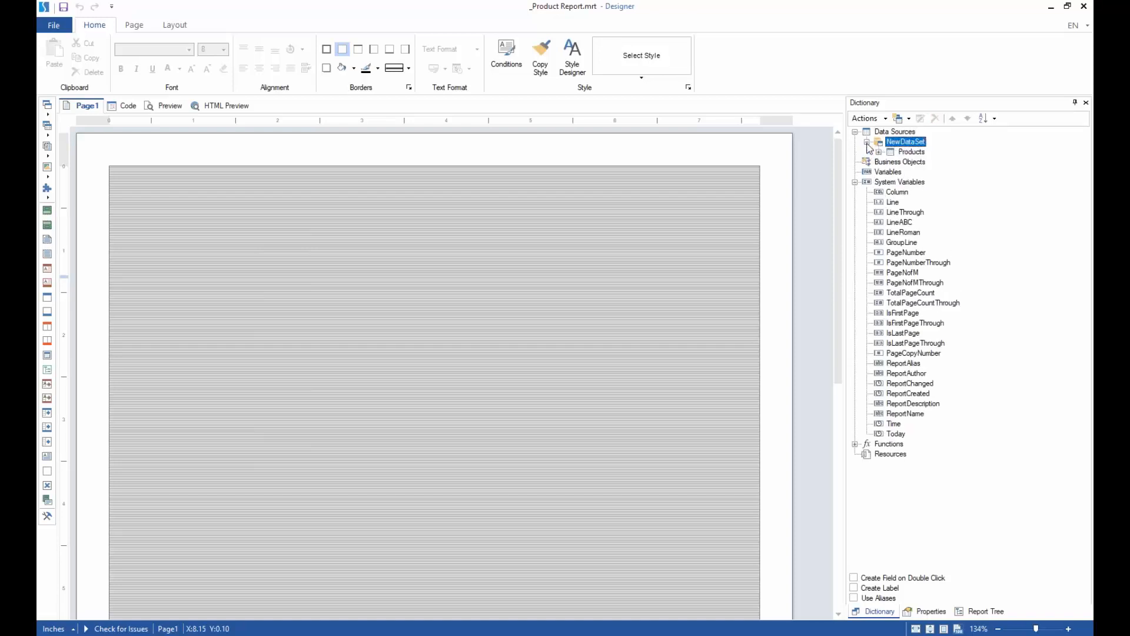
click(903, 153)
double_click(880, 154)
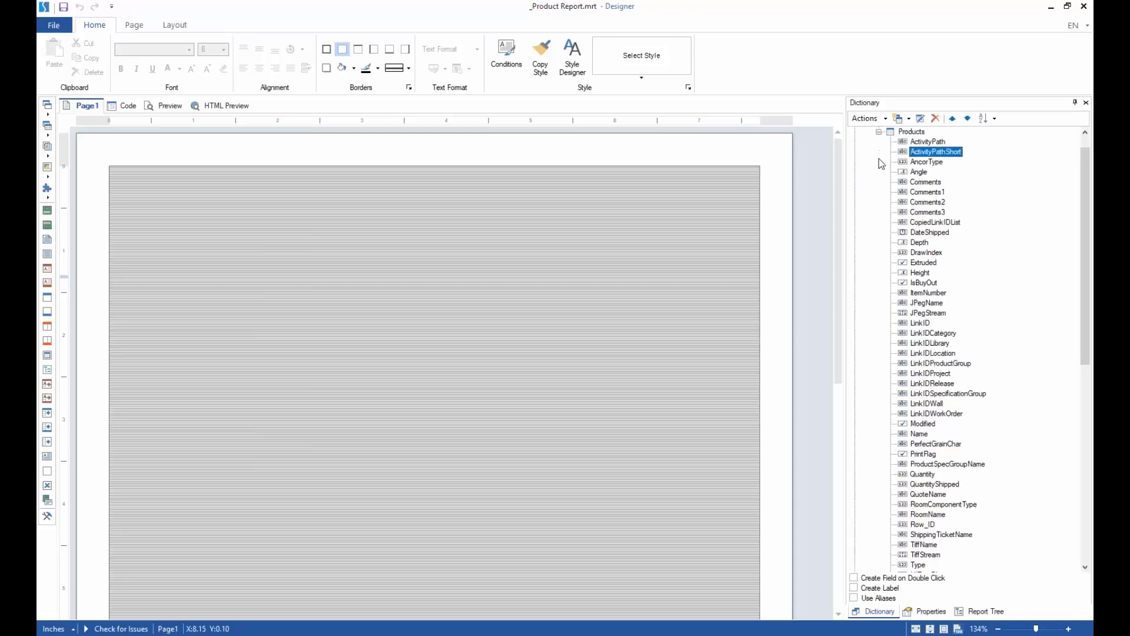
click(919, 133)
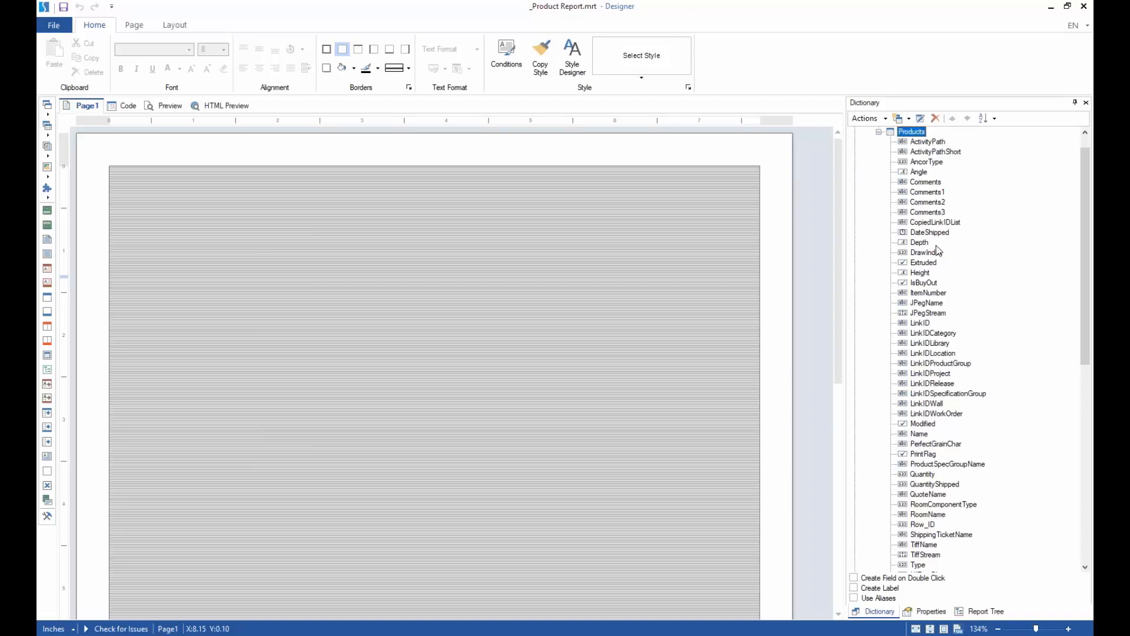
scroll(942, 250, up, 1)
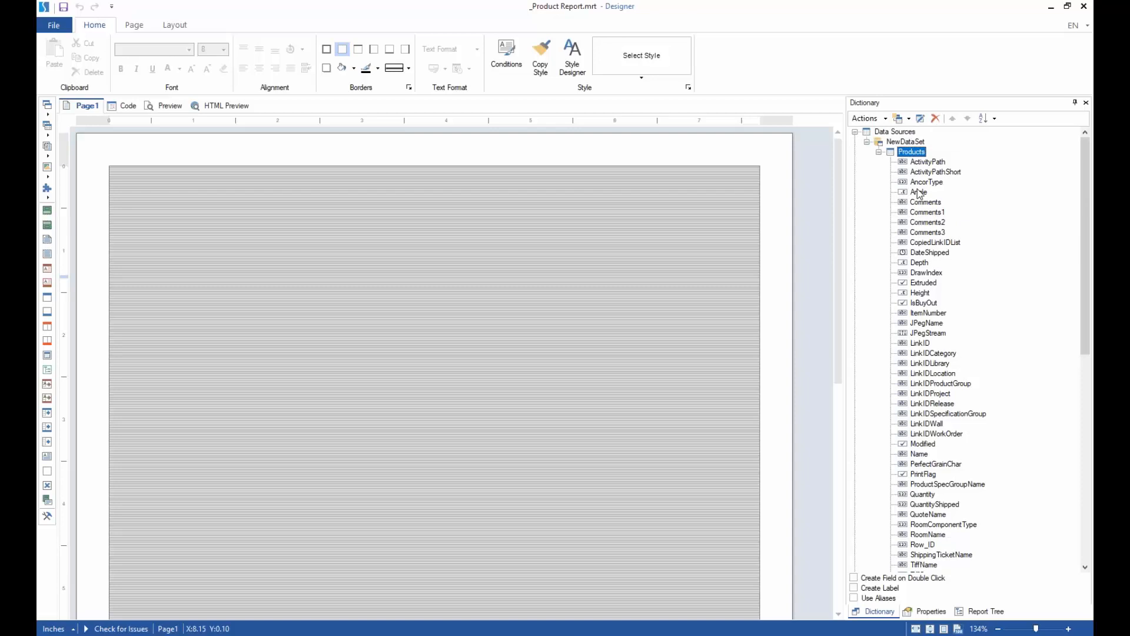
- View the data records of the Products table and examine the AncorType column
right_click(910, 154)
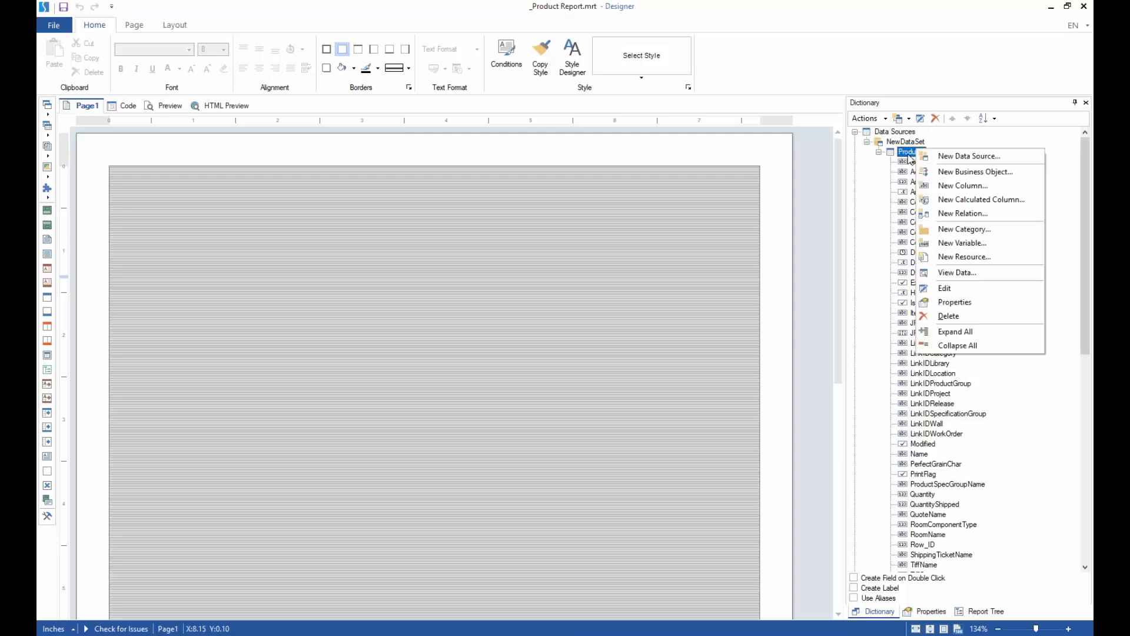
click(955, 287)
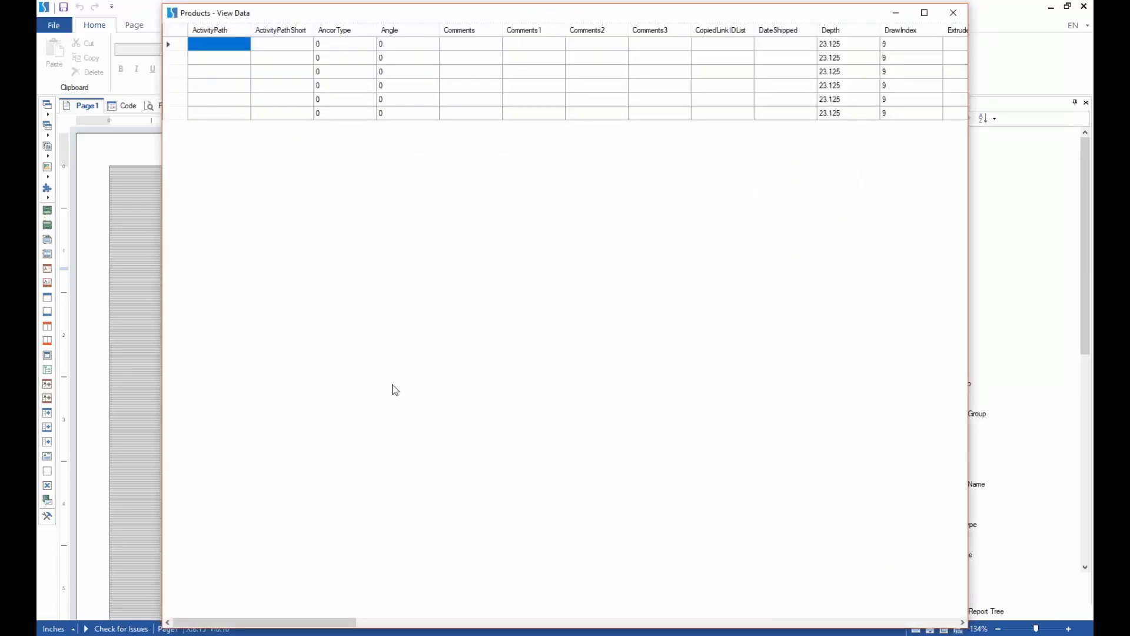
click(356, 86)
click(356, 45)
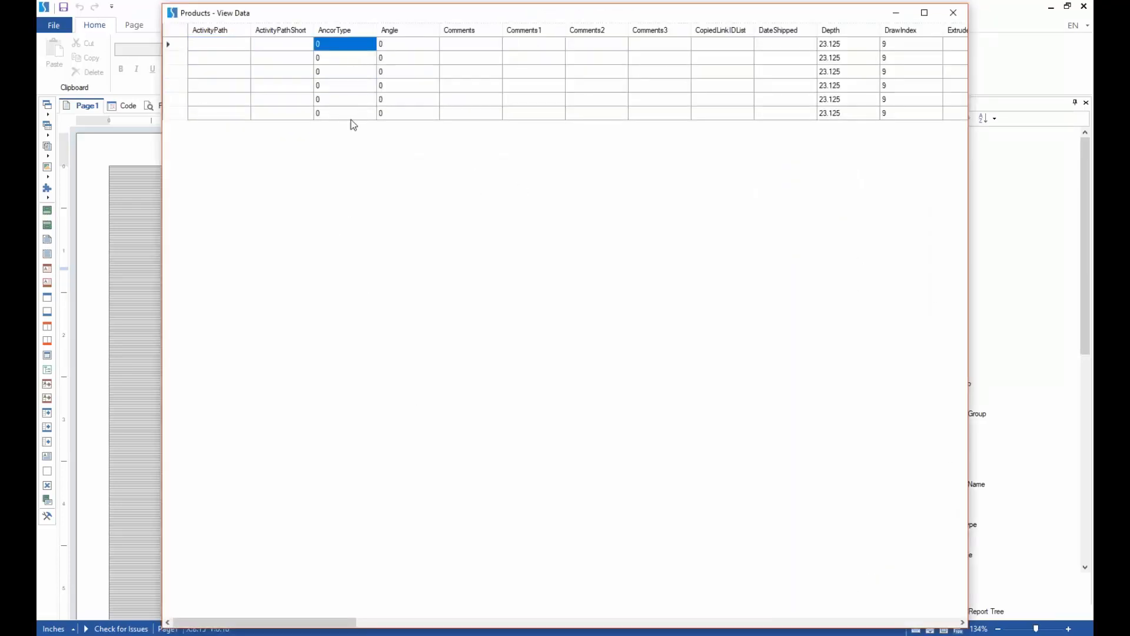
- Look through the link ID columns of the Products data, highlight the LinkIDLibrary values, and close the data view
drag(323, 623, 595, 570)
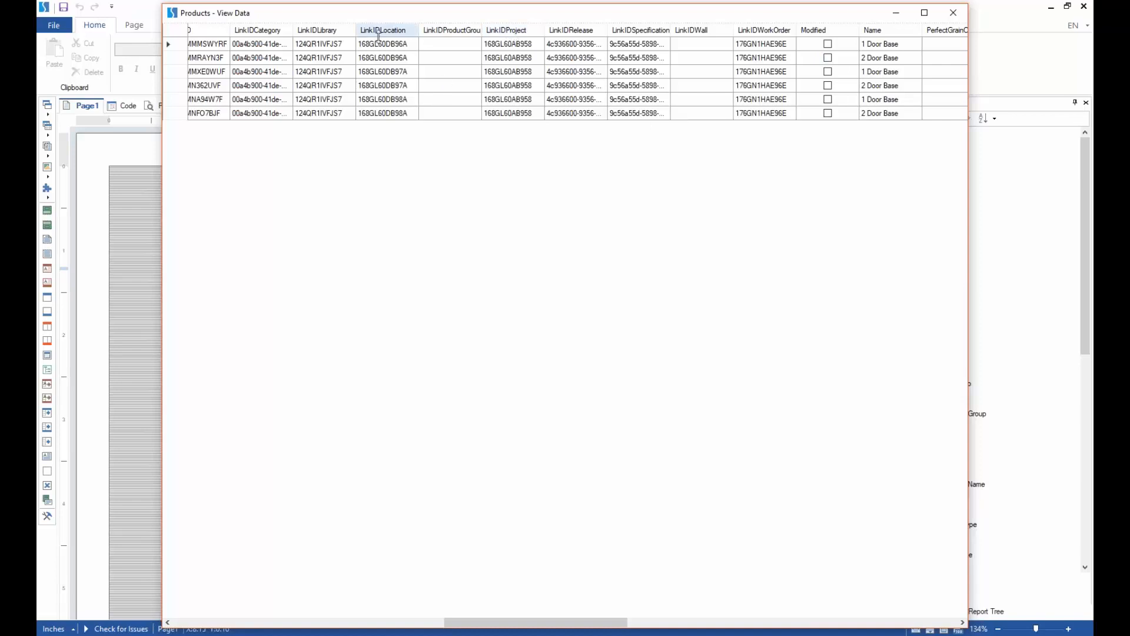
drag(464, 622, 424, 622)
drag(509, 44, 510, 113)
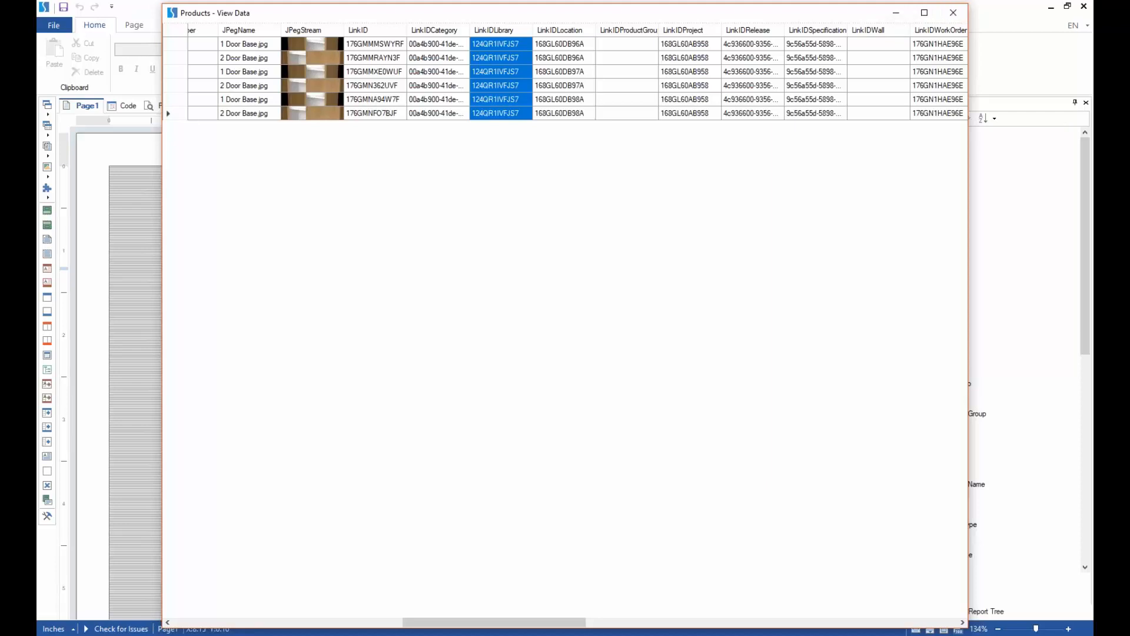
click(954, 12)
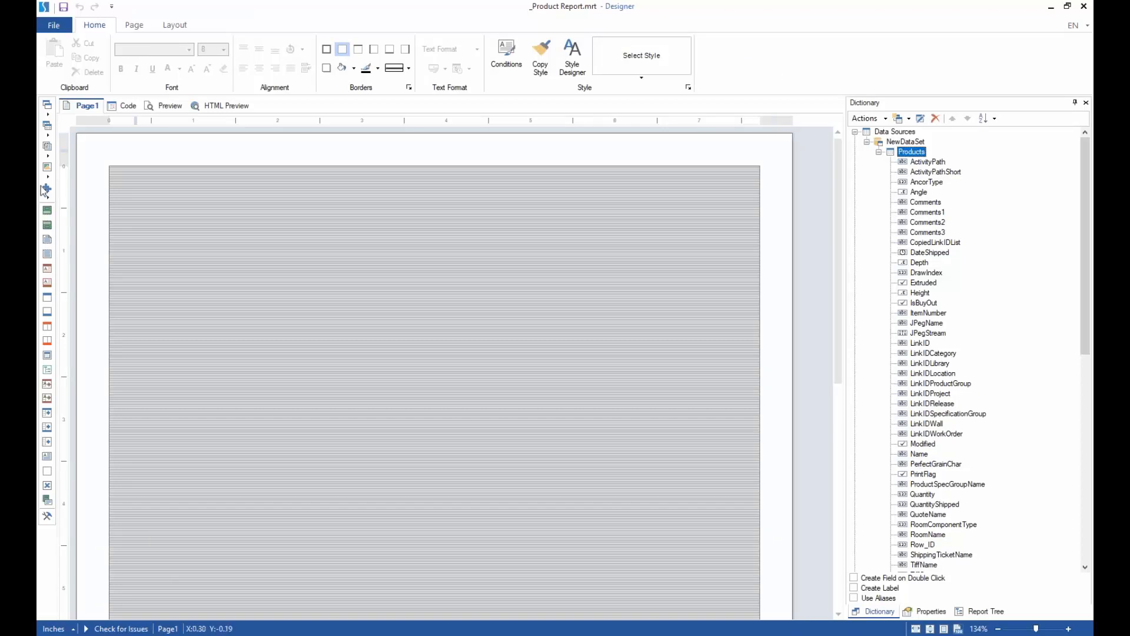
- Place a text component about 4.00 by 0.44 inches in the upper-left corner of the page's printable area
click(48, 107)
click(51, 93)
click(47, 115)
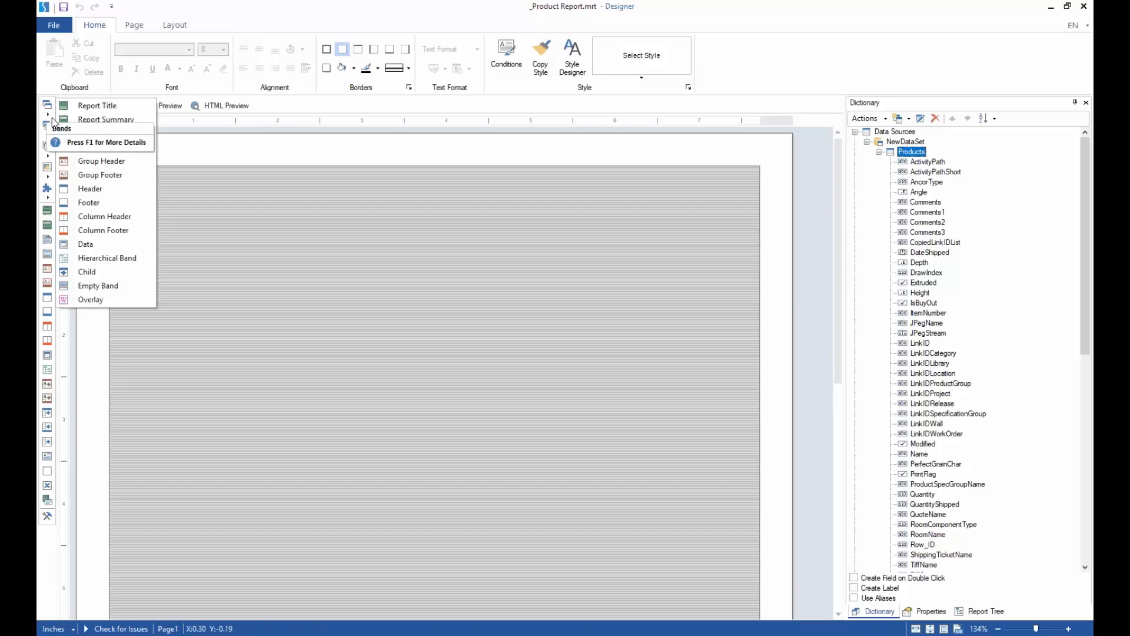
click(48, 168)
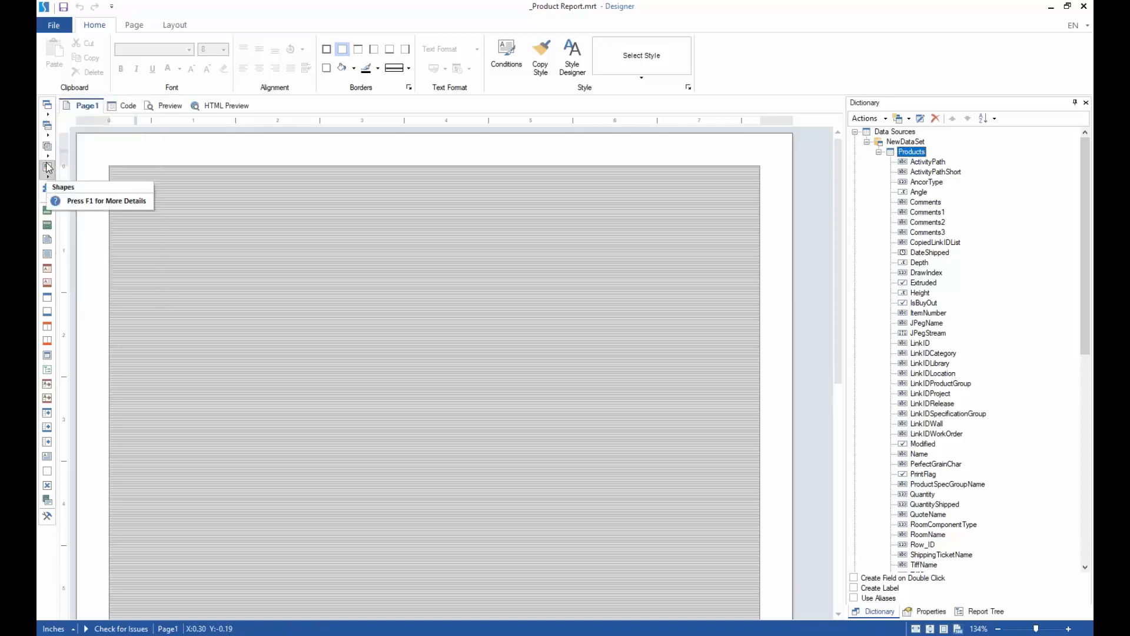
click(48, 154)
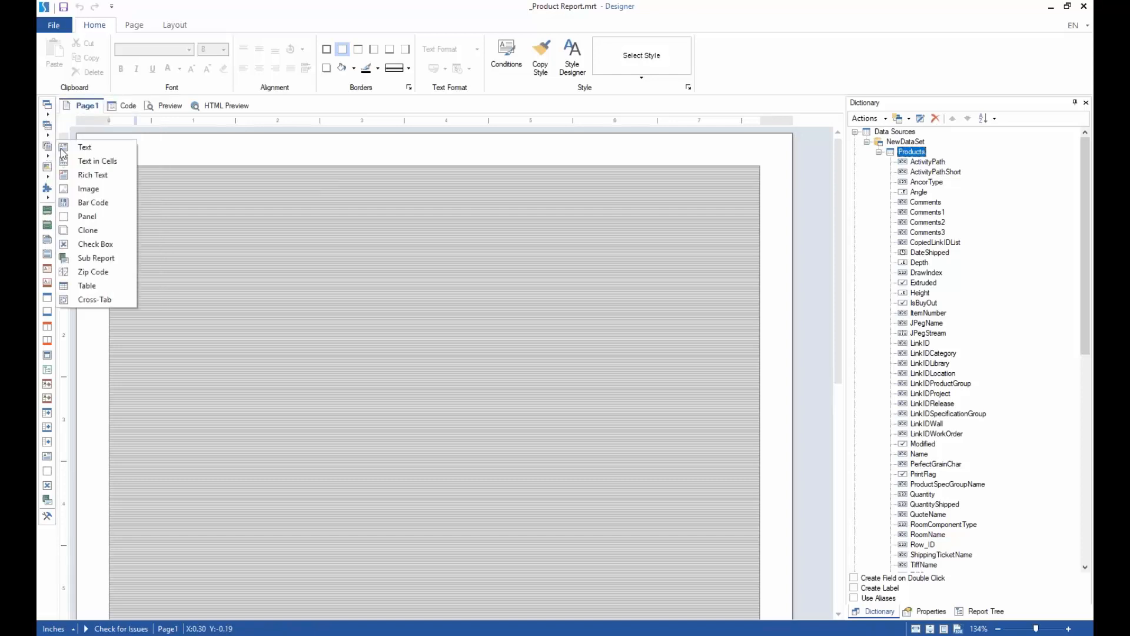
click(95, 150)
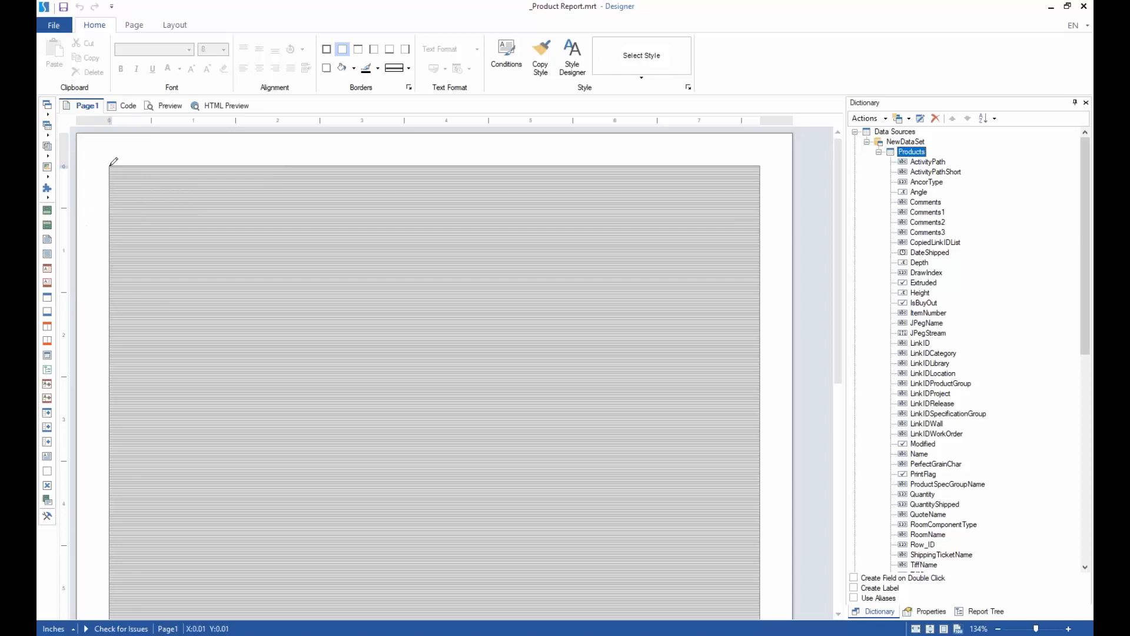
mouse_move(110, 165)
mouse_down()
mouse_move(232, 214)
mouse_move(454, 207)
mouse_move(487, 219)
mouse_move(727, 563)
mouse_move(509, 247)
mouse_move(262, 217)
mouse_move(467, 204)
mouse_move(447, 200)
mouse_up()
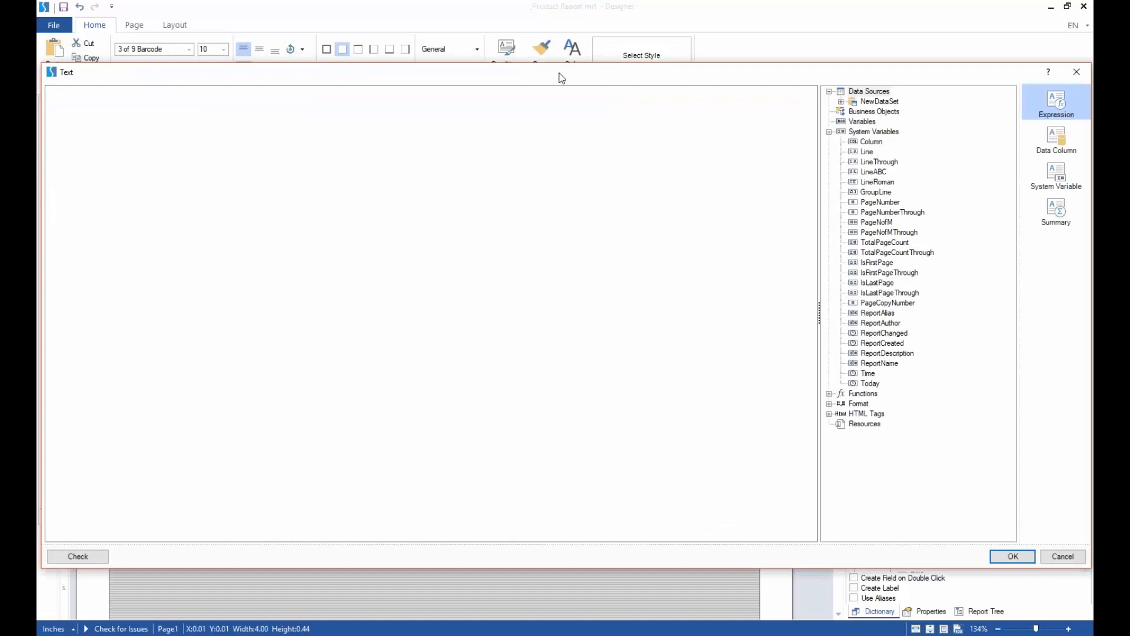
- Shrink and reposition the text editor window and look over its data sources and system variables
drag(559, 73, 561, 65)
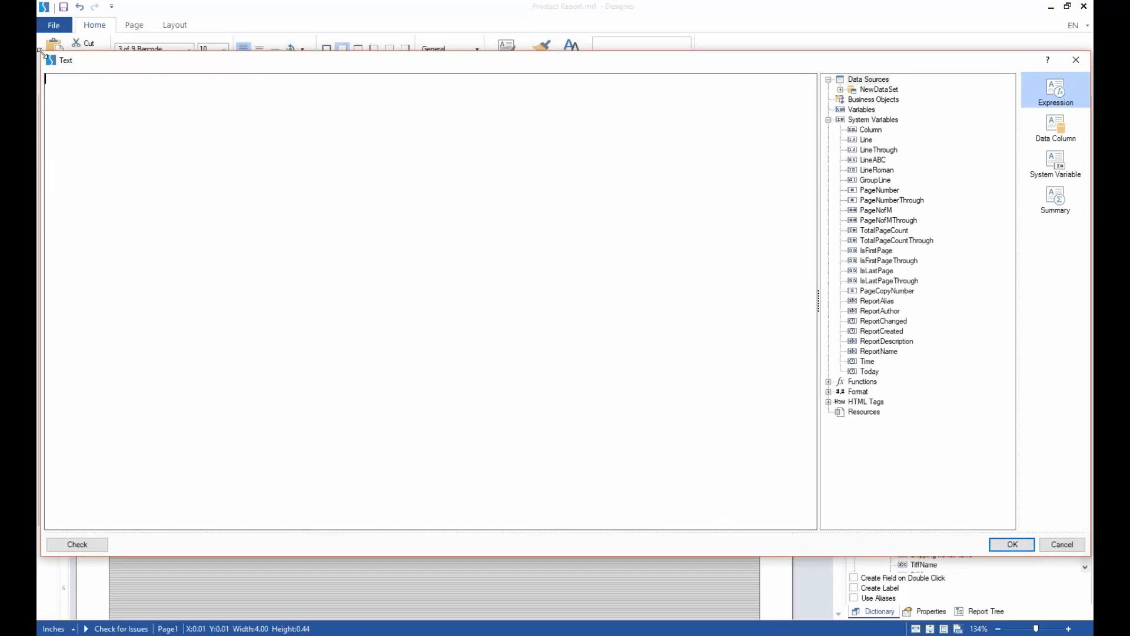
drag(40, 52, 139, 147)
drag(497, 170, 452, 124)
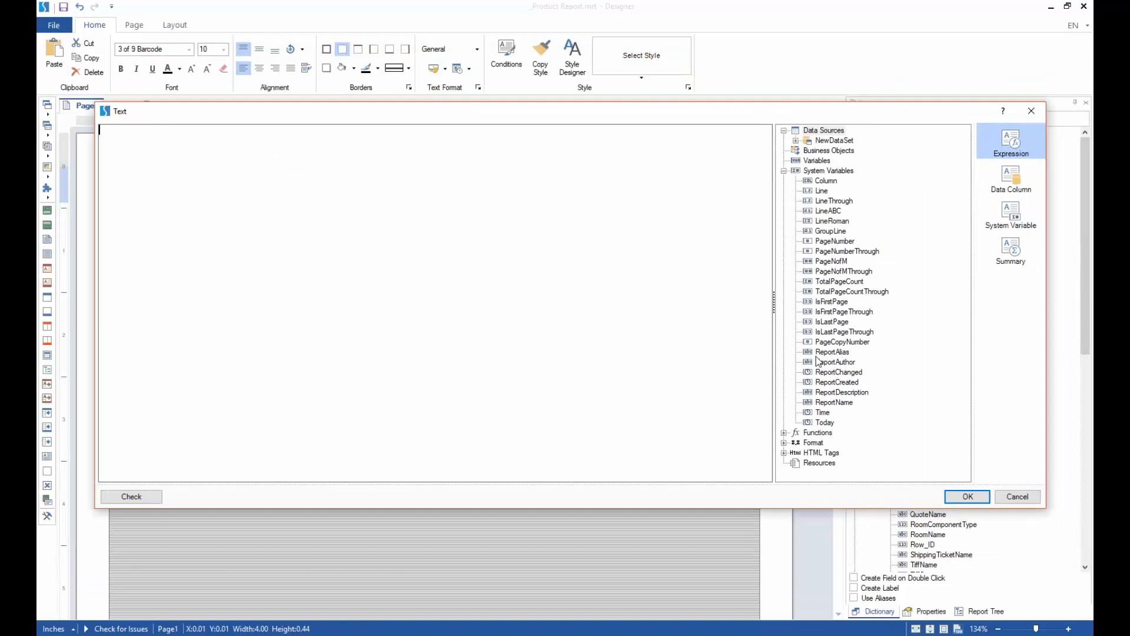
click(810, 172)
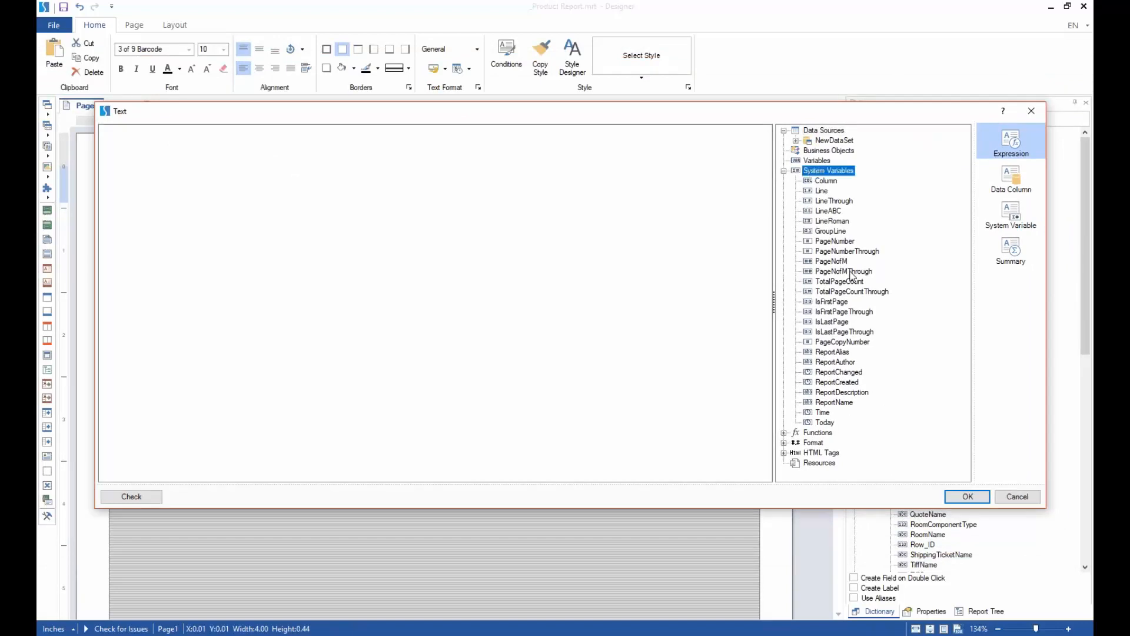
drag(857, 115, 651, 148)
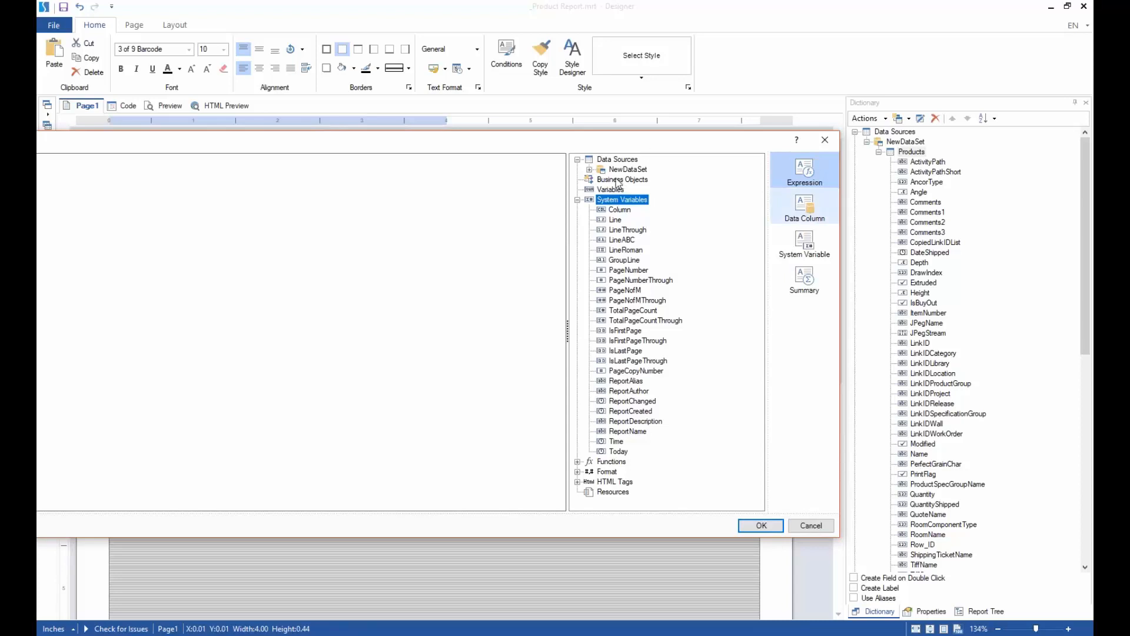
drag(605, 146, 820, 109)
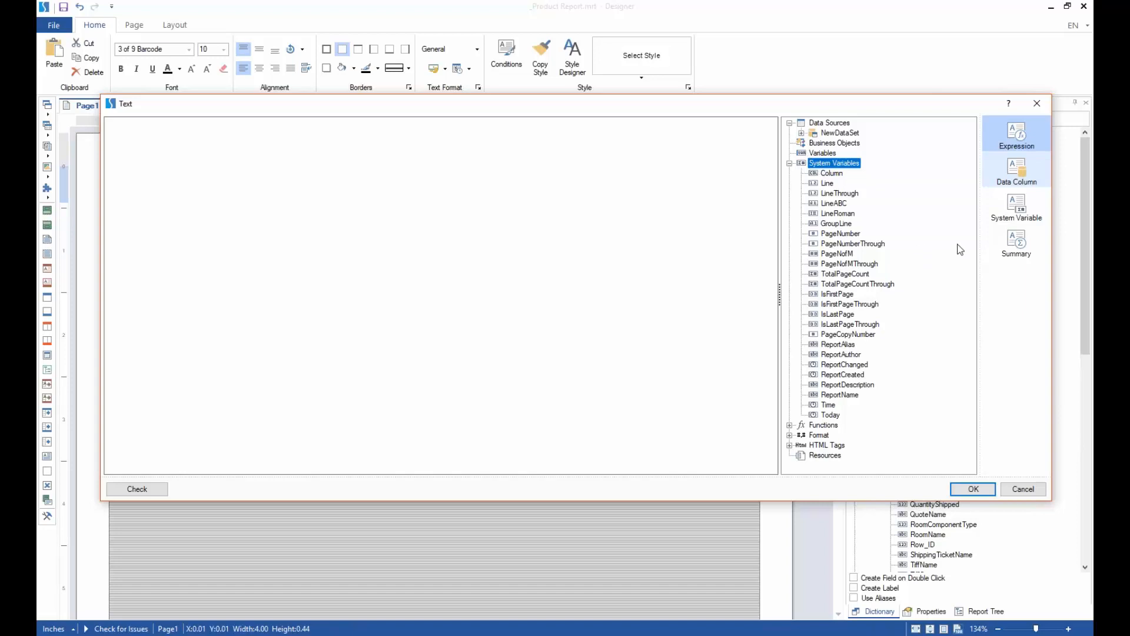
- Enter "MyText" as the text component's expression and accept it
click(356, 165)
text(MyText)
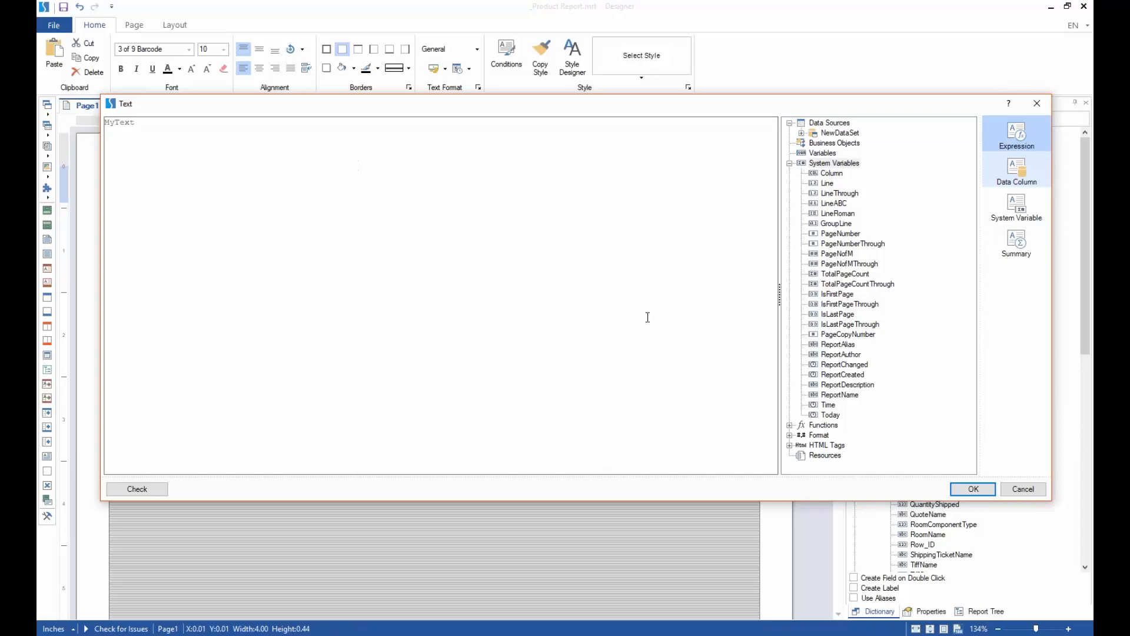
click(972, 488)
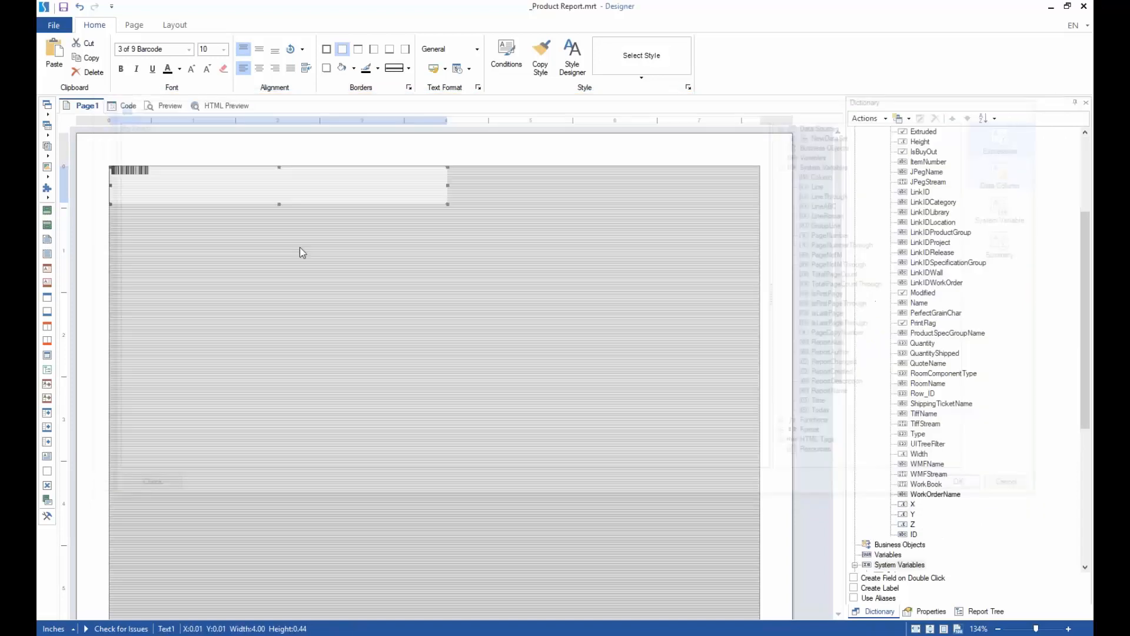
- Set the MyText component's font to Georgia and preview the report page
click(189, 49)
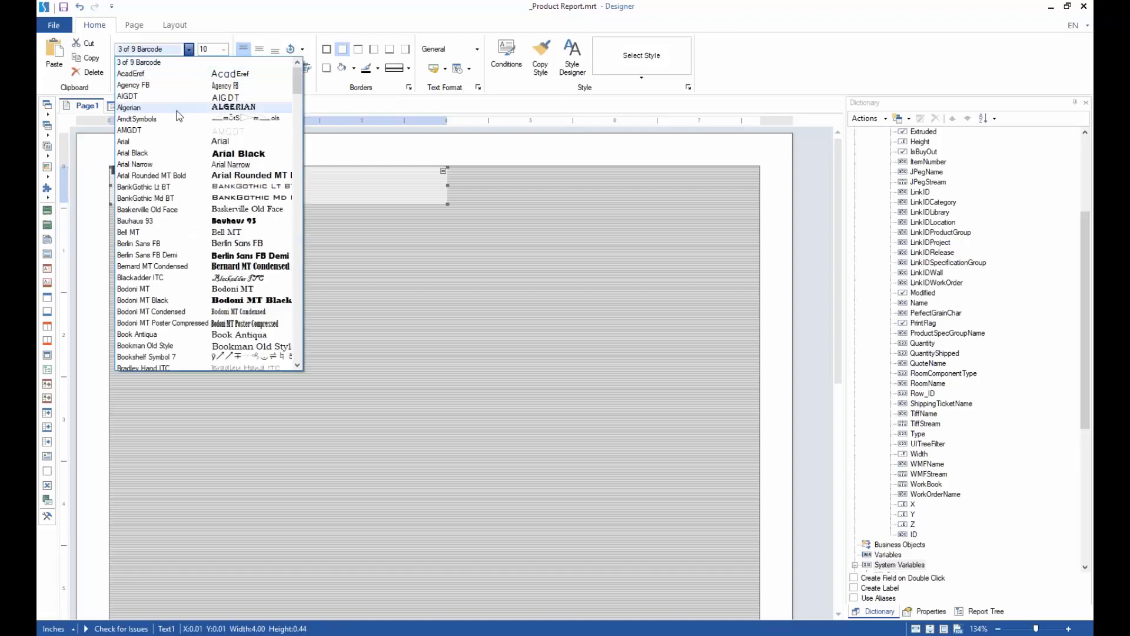
scroll(170, 306, down, 3)
scroll(171, 303, down, 20)
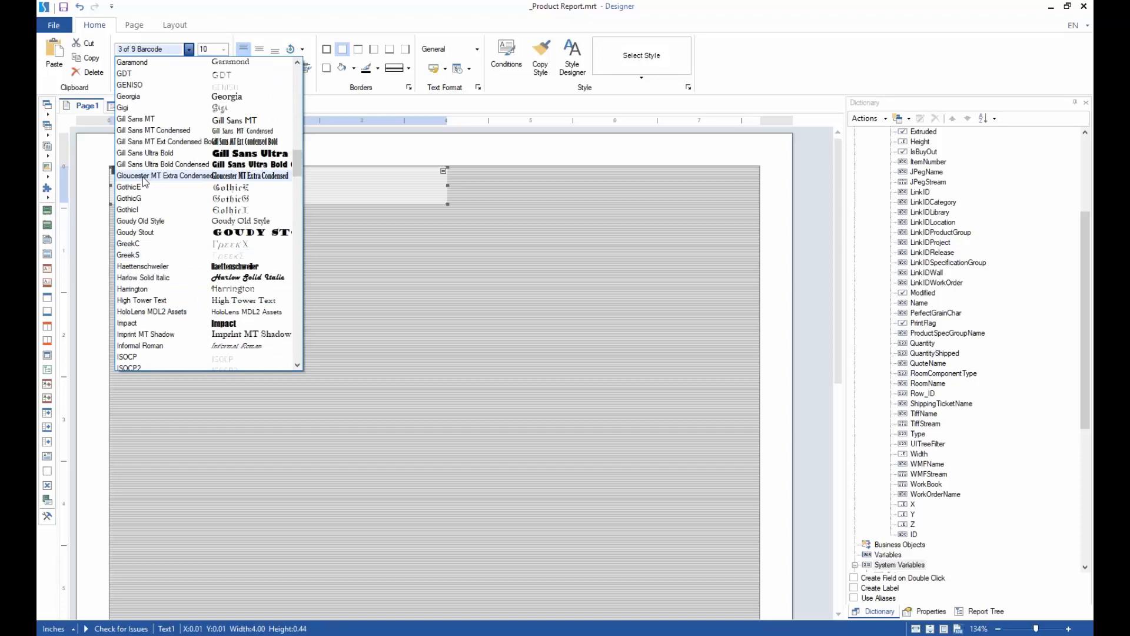
click(151, 96)
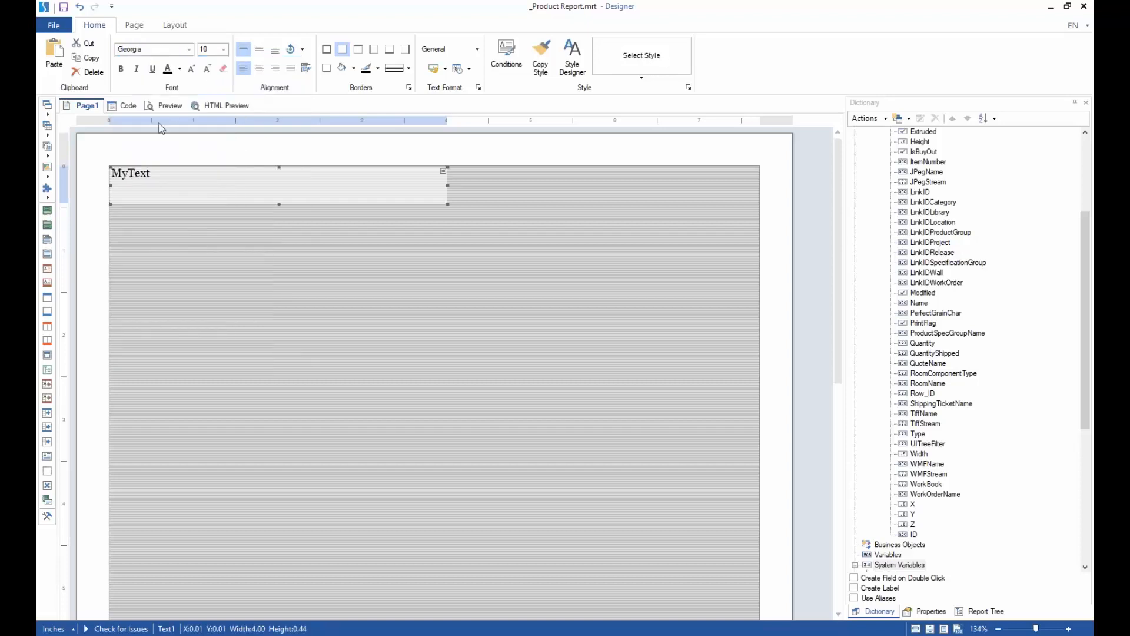
click(174, 106)
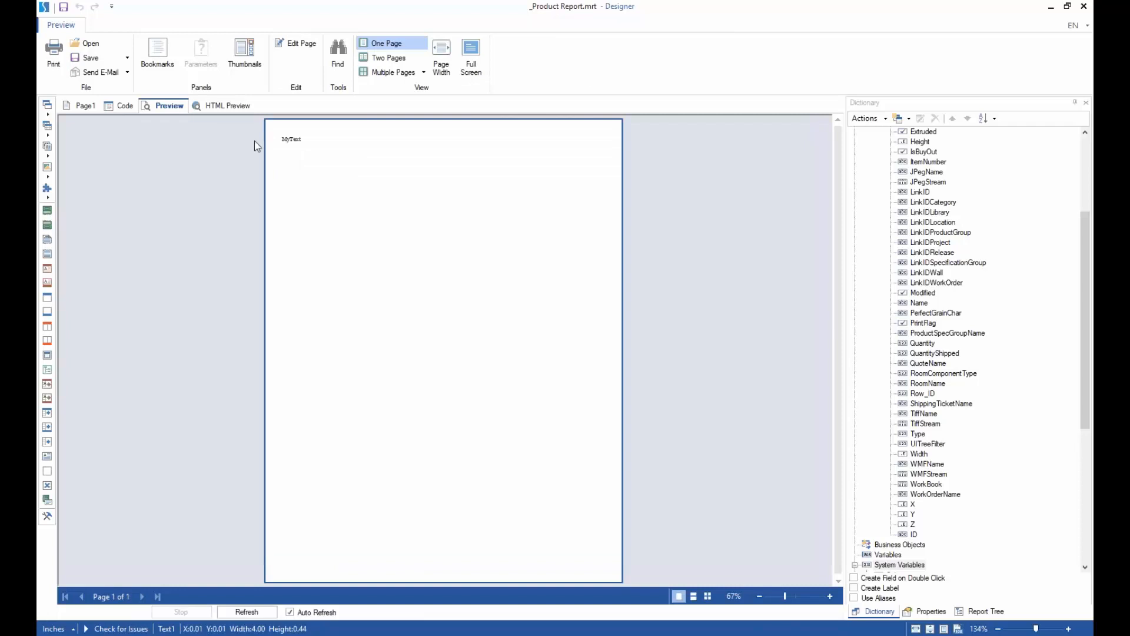
click(83, 106)
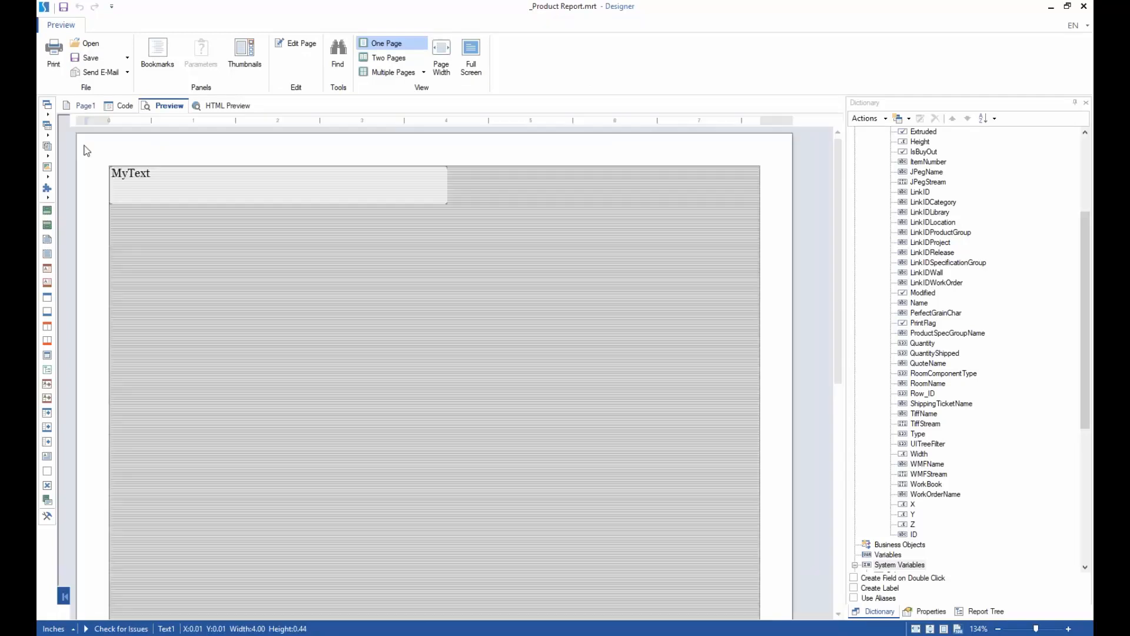
- Add a second line reading "12345" to the MyText component
click(189, 194)
double_click(256, 176)
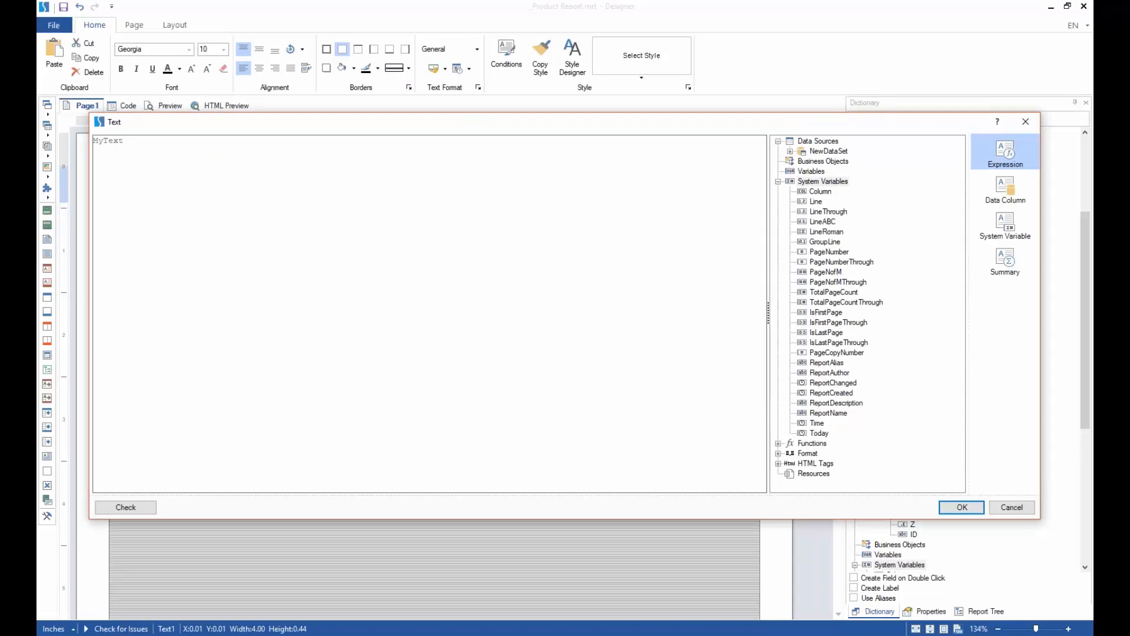
key(Return)
text(12345)
click(961, 506)
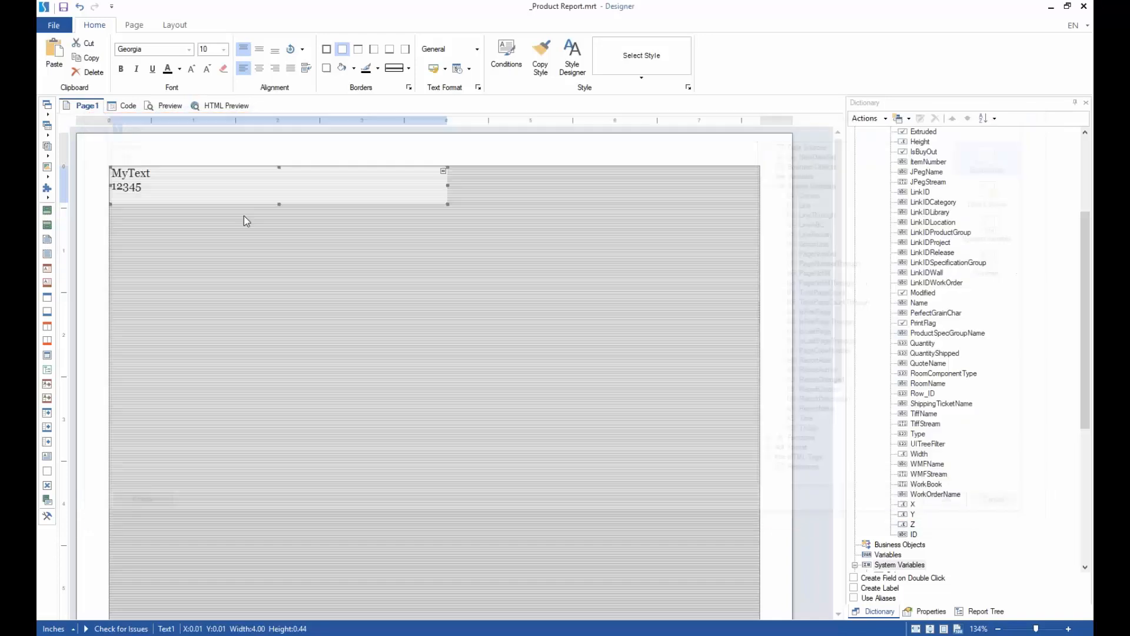
- Preview the report with the two-line text and view the text component's expression in its editor
double_click(180, 186)
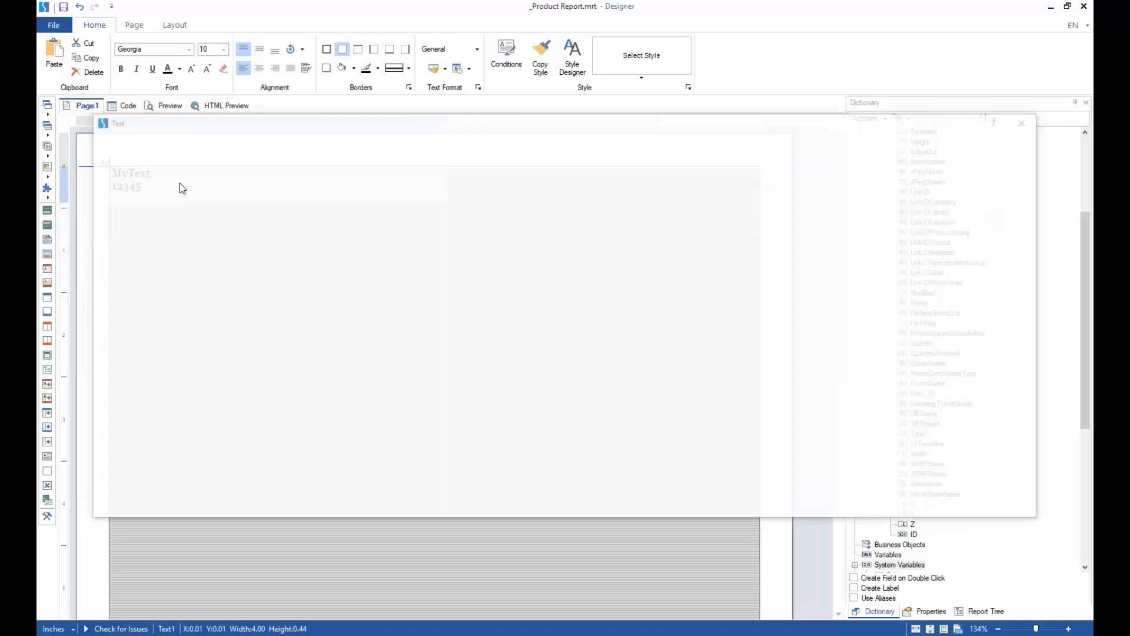
click(1011, 505)
click(172, 106)
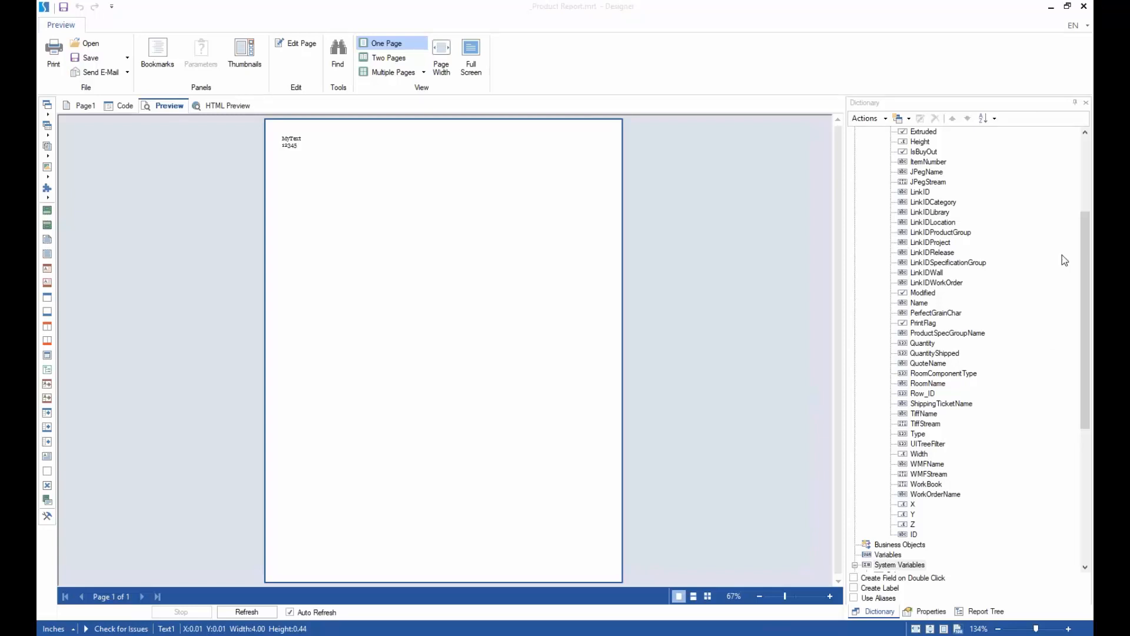
click(83, 106)
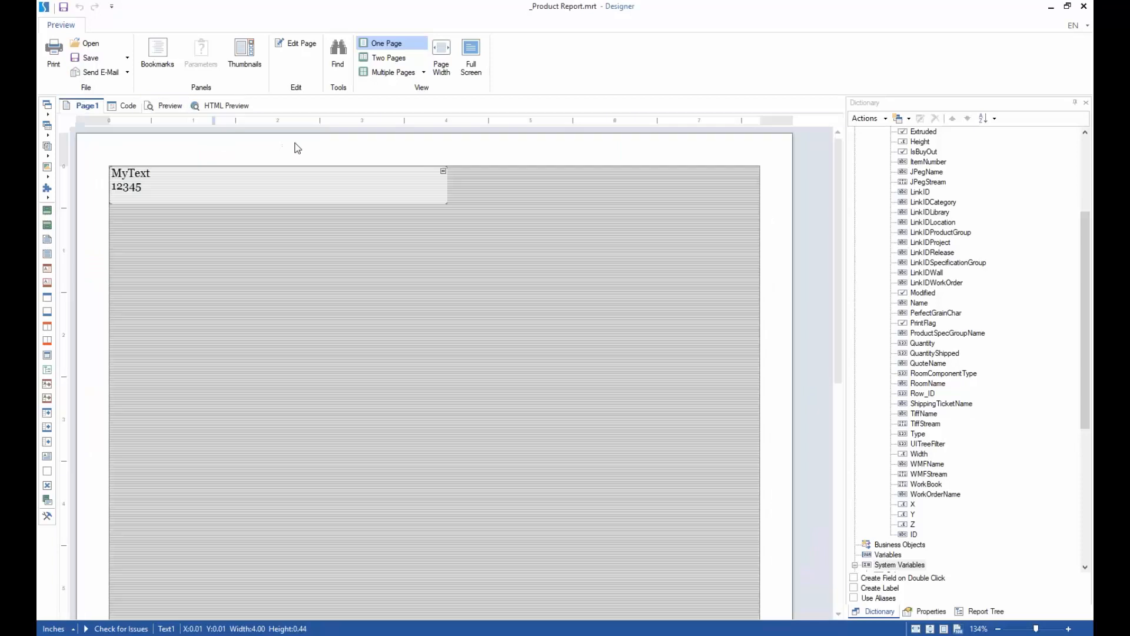
double_click(273, 194)
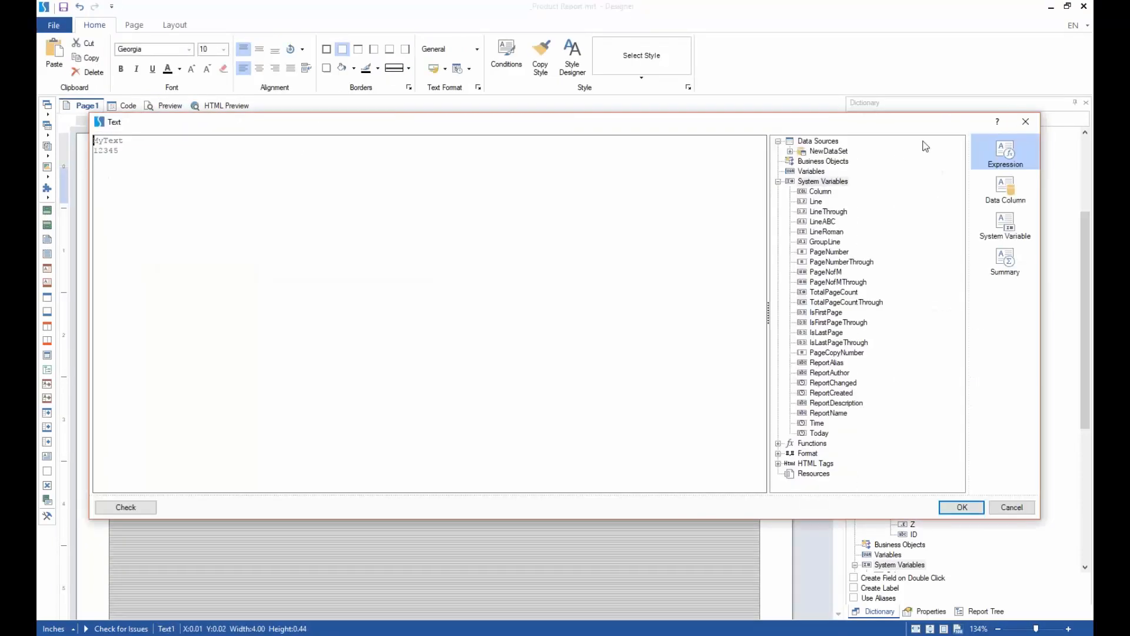
click(1025, 122)
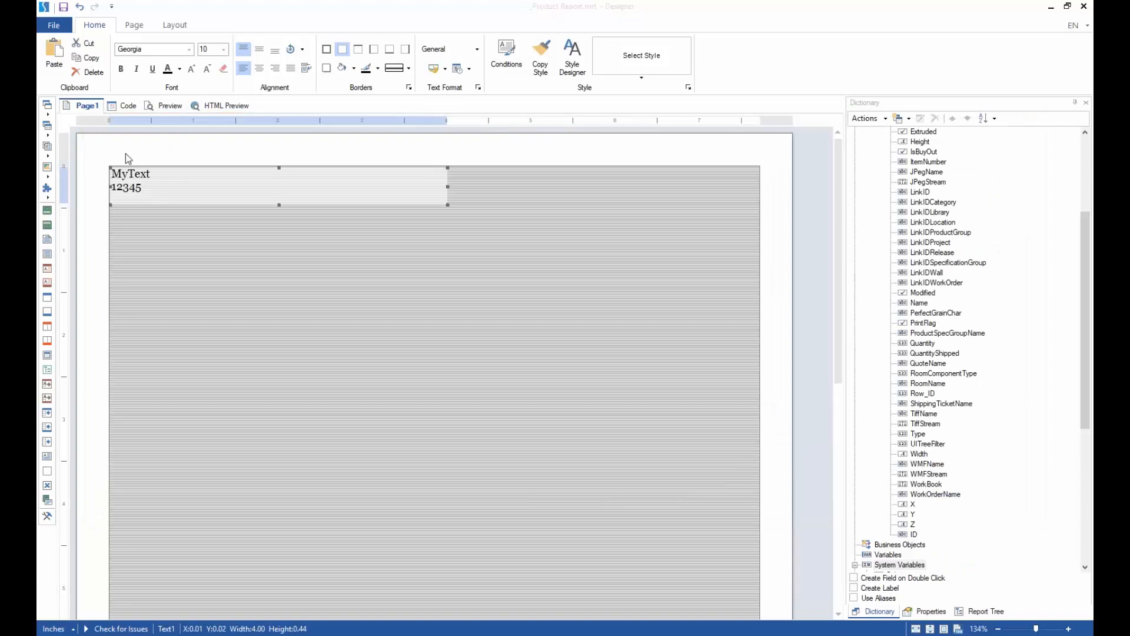
- Place a text component about 4.01 by 0.50 inches below the first, reading "Value = 1 + 2", and preview the report
click(47, 110)
mouse_move(110, 209)
mouse_down()
mouse_move(421, 286)
mouse_move(448, 251)
mouse_up()
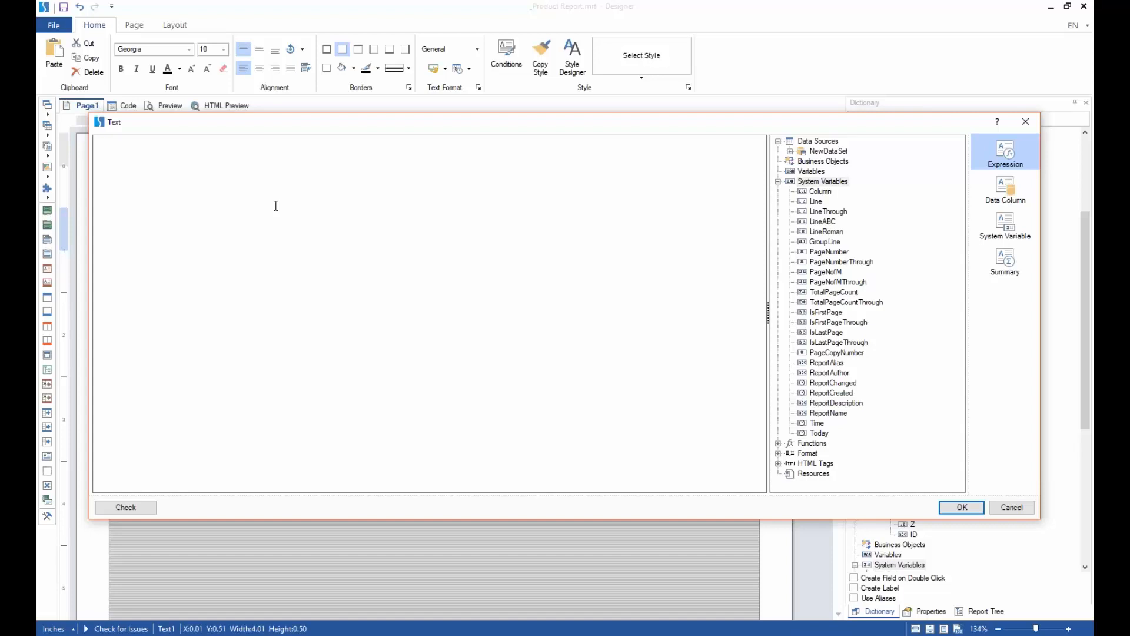
text(Value =)
text(! + 2)
key(Left)
key(Left)
key(Left)
key(BackSpace)
text(1)
click(961, 507)
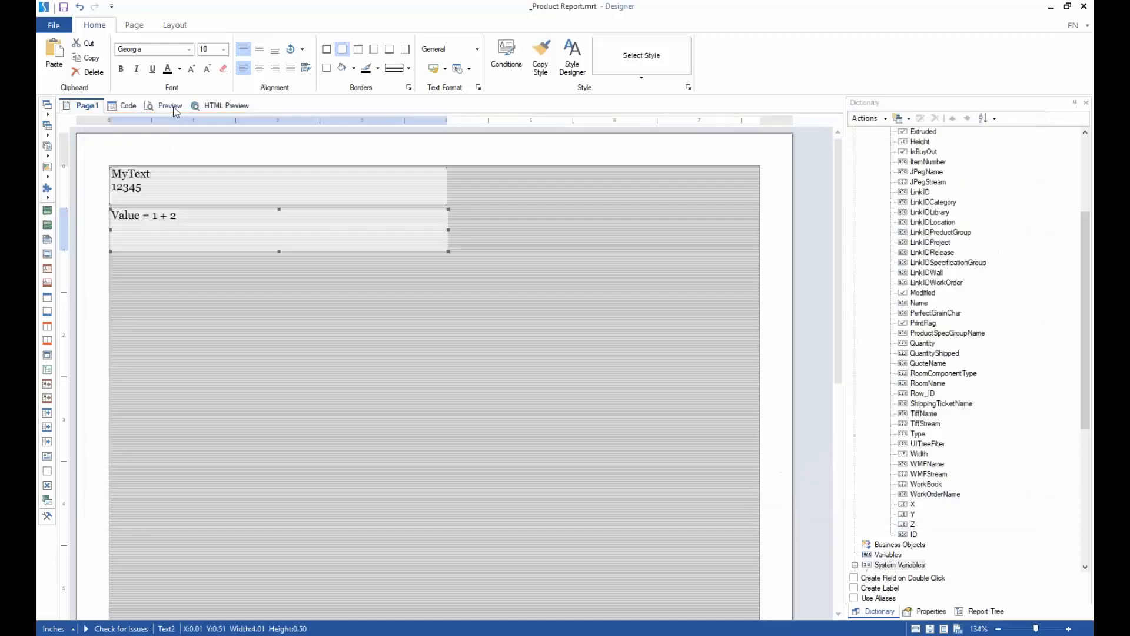
click(170, 106)
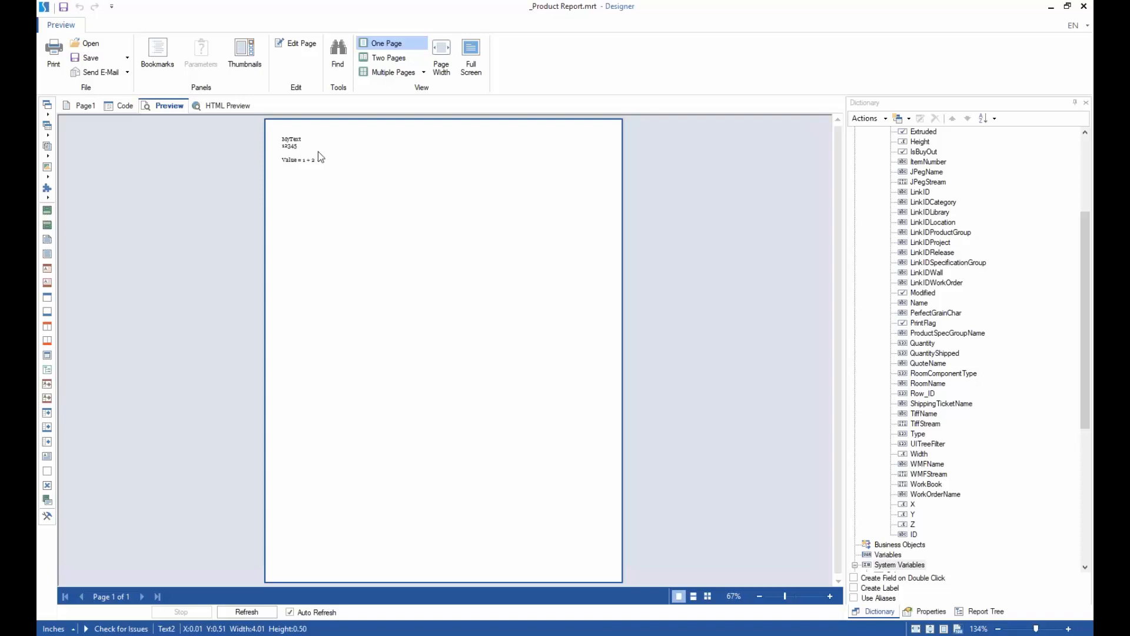
click(89, 105)
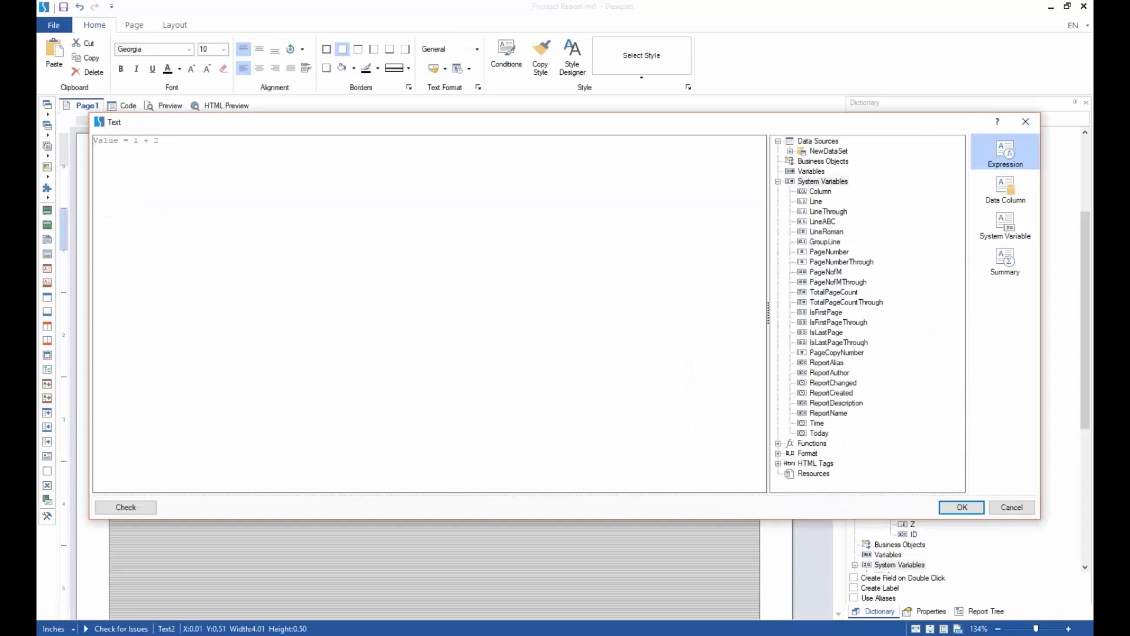
- Change the second text component's expression to "Value = {1} + 2" and preview the report
click(134, 140)
text({1})
click(965, 507)
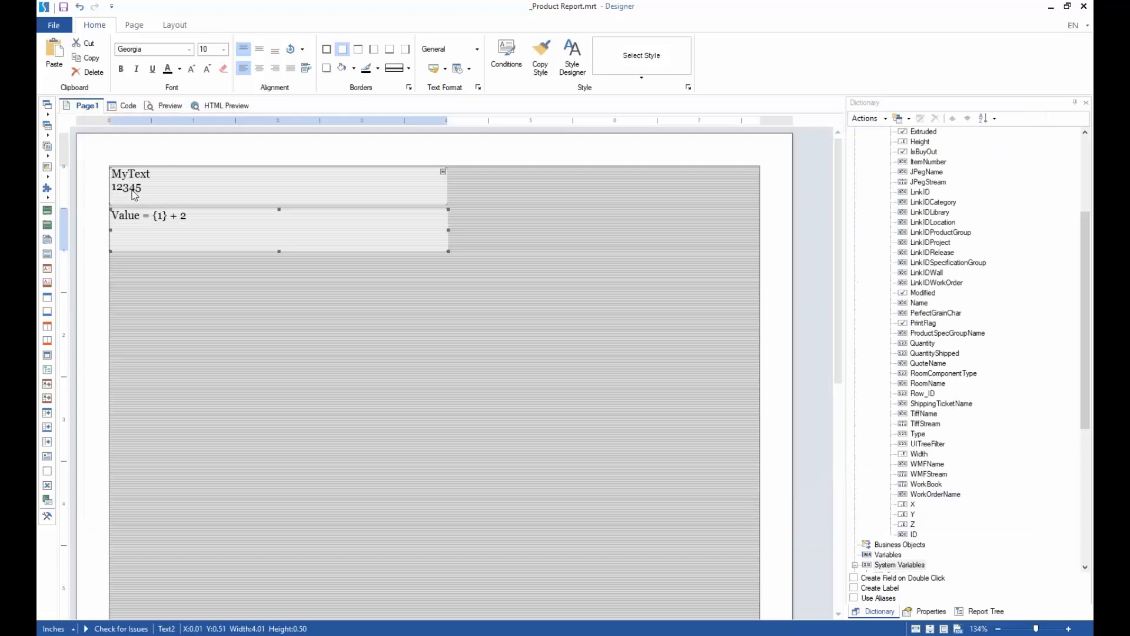
click(178, 107)
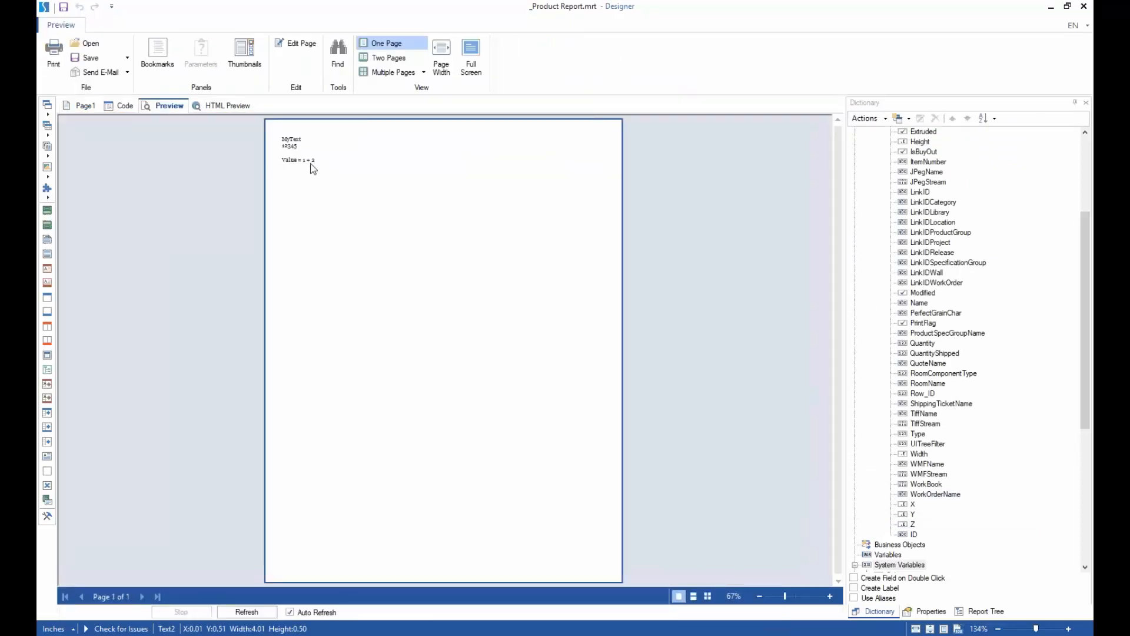
click(77, 108)
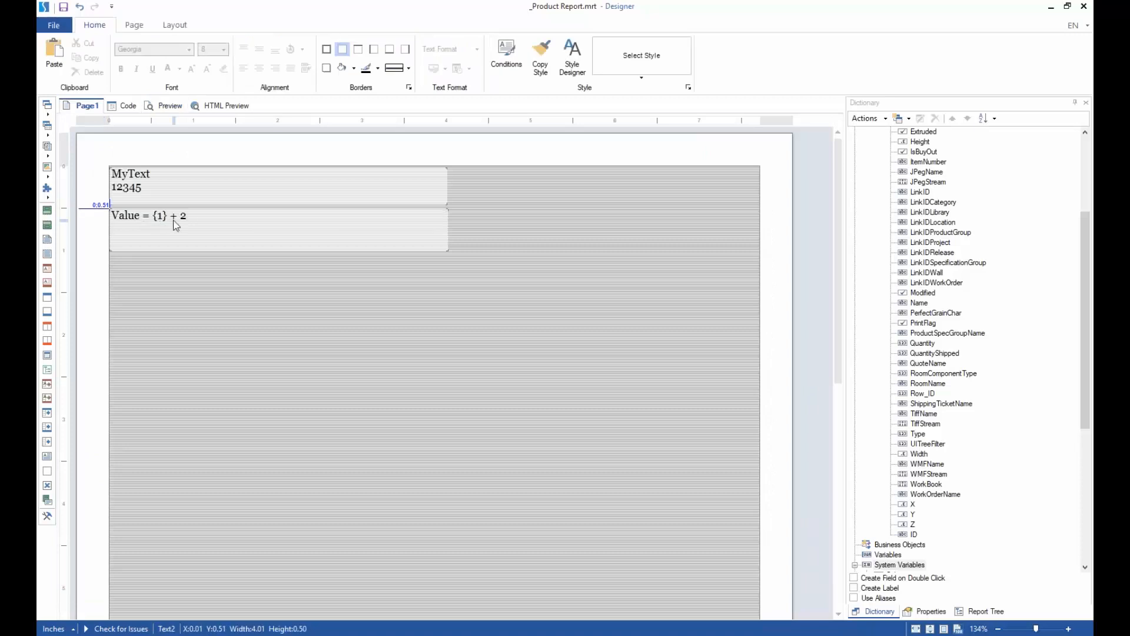
- Change the second text component's expression to "Value = {1 + 2}" and check its syntax
double_click(175, 225)
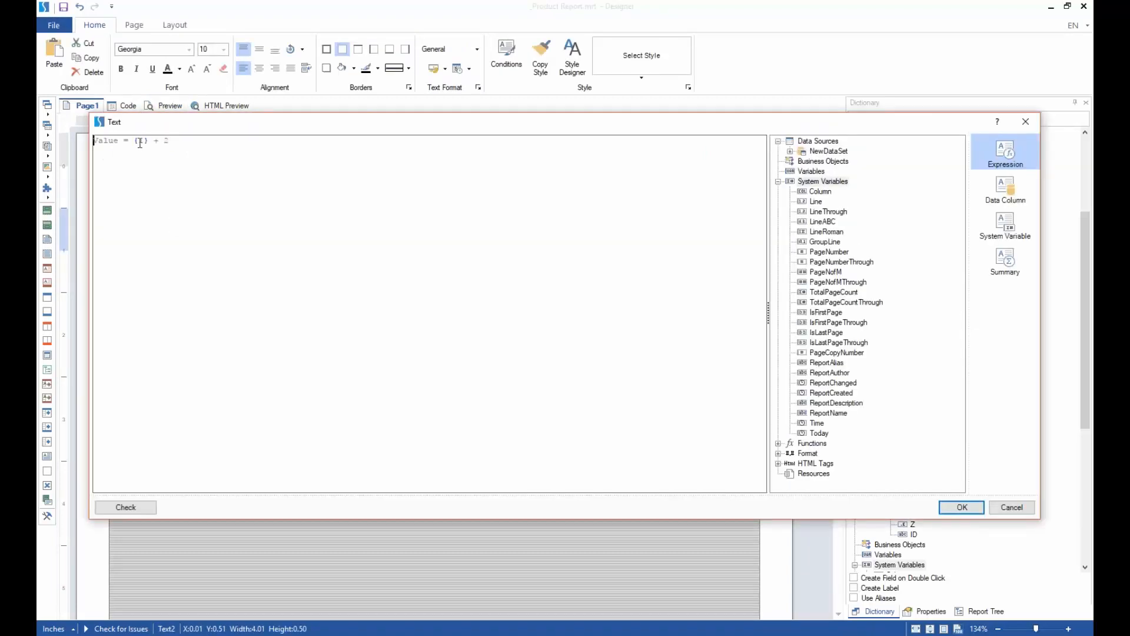
double_click(143, 142)
click(149, 140)
key(BackSpace)
key(Right)
key(Right)
text(})
click(133, 510)
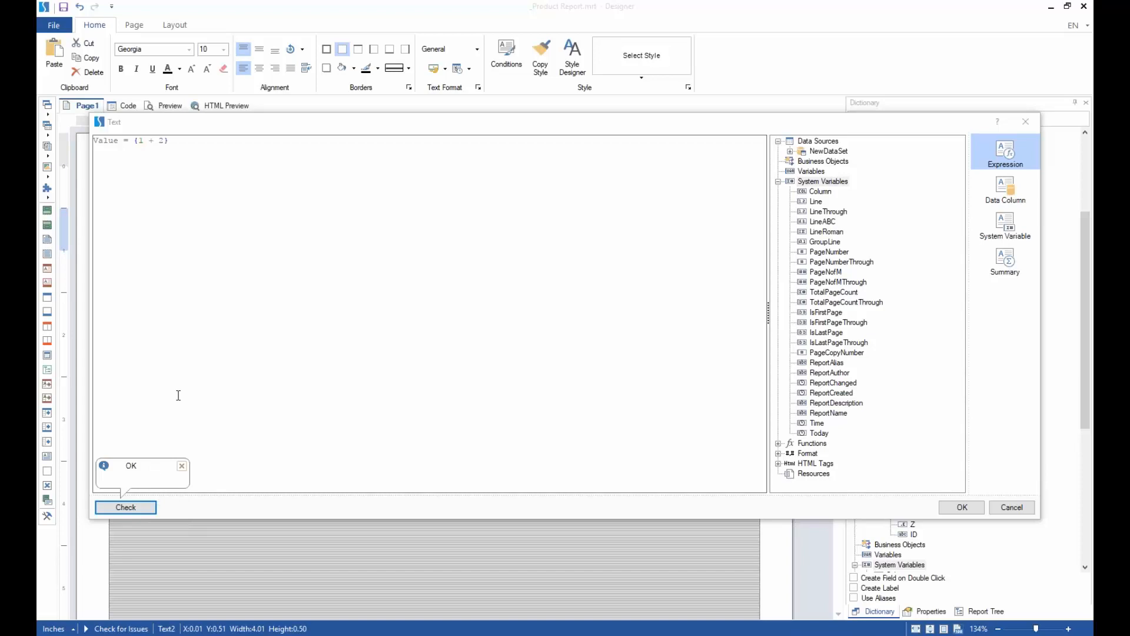
- Try the syntax check with the expression's closing brace removed, and restore the brace
click(194, 157)
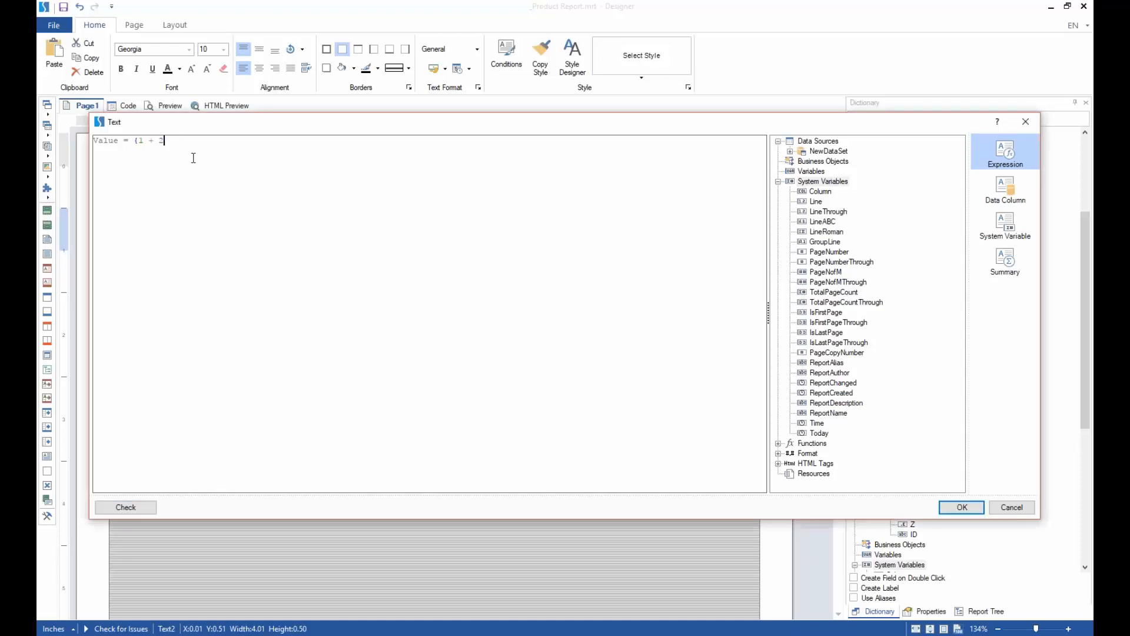
key(BackSpace)
click(126, 508)
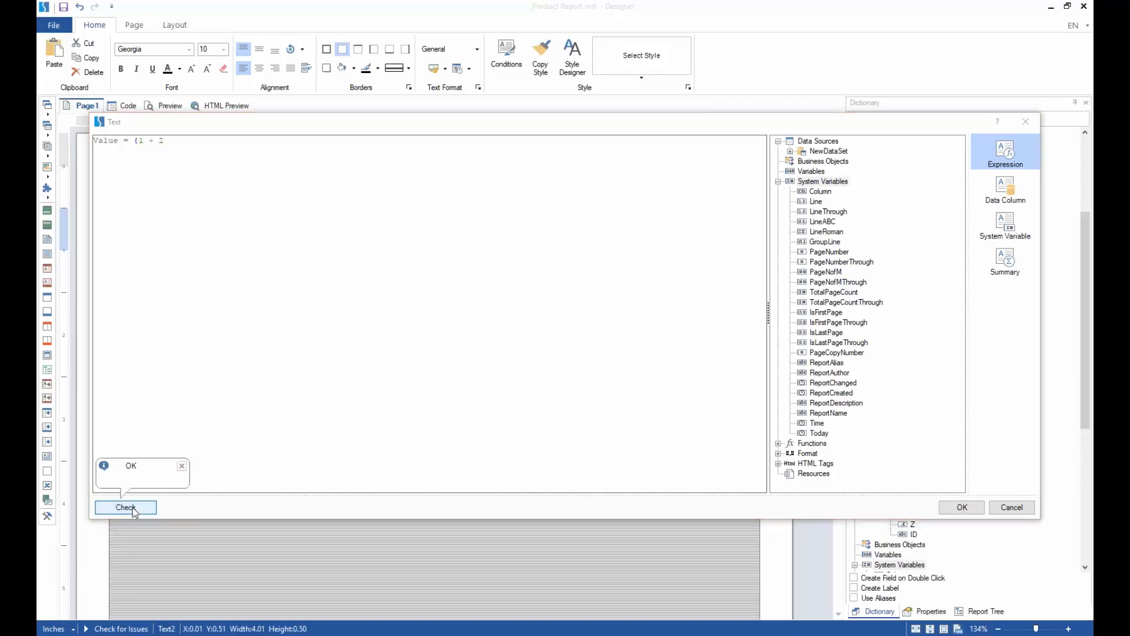
click(219, 146)
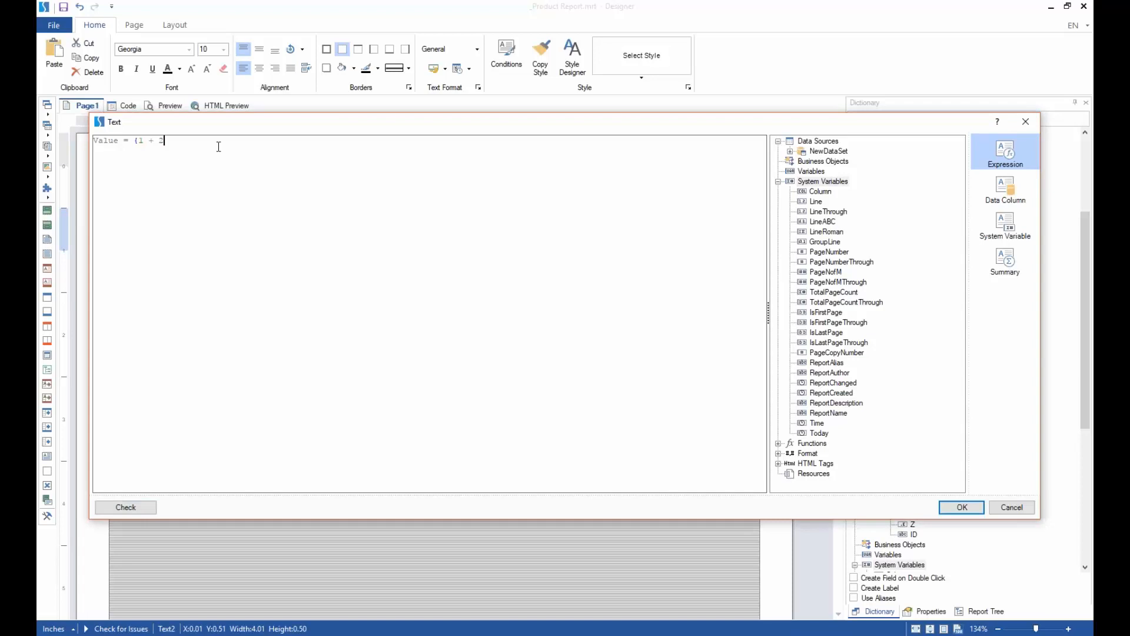
text(})
click(152, 509)
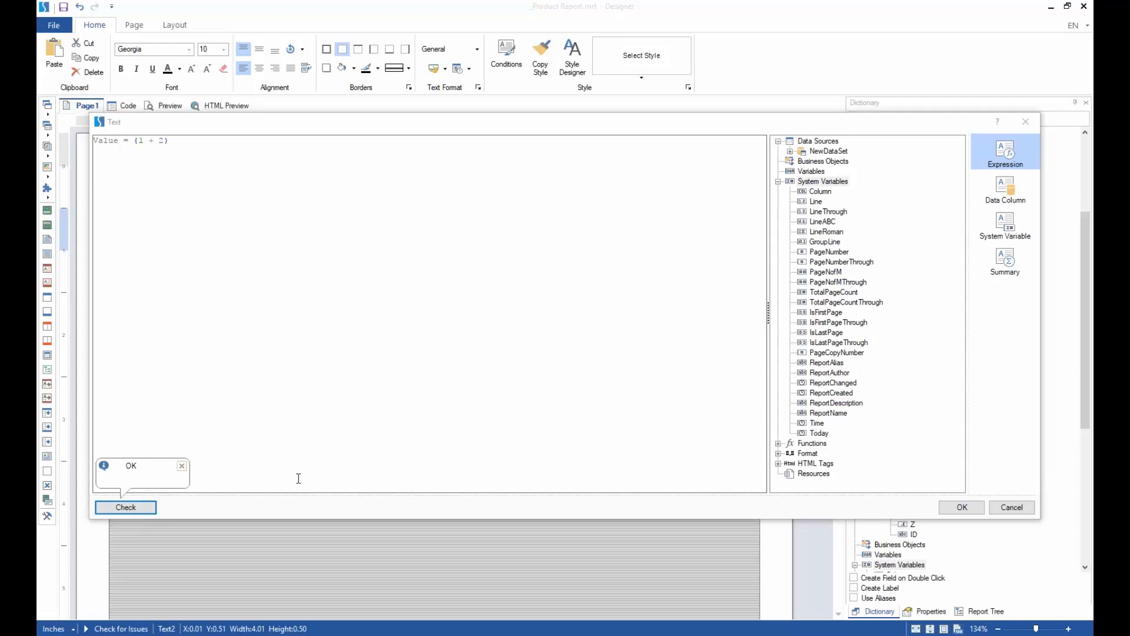
- Apply the "Value = {1 + 2}" expression and preview the report
click(968, 508)
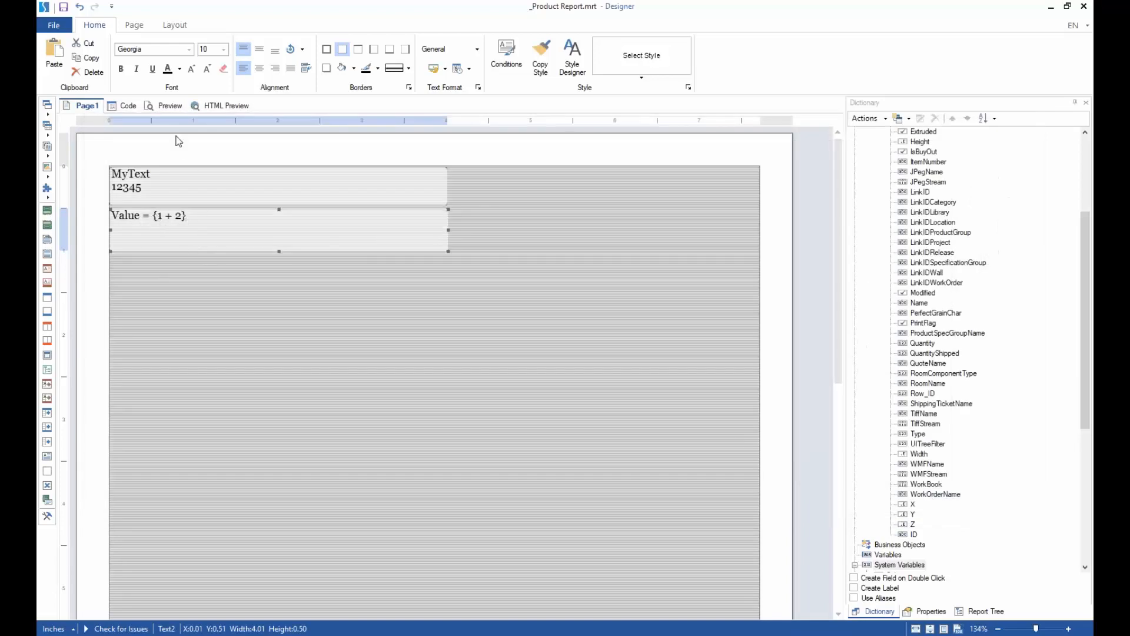
click(171, 109)
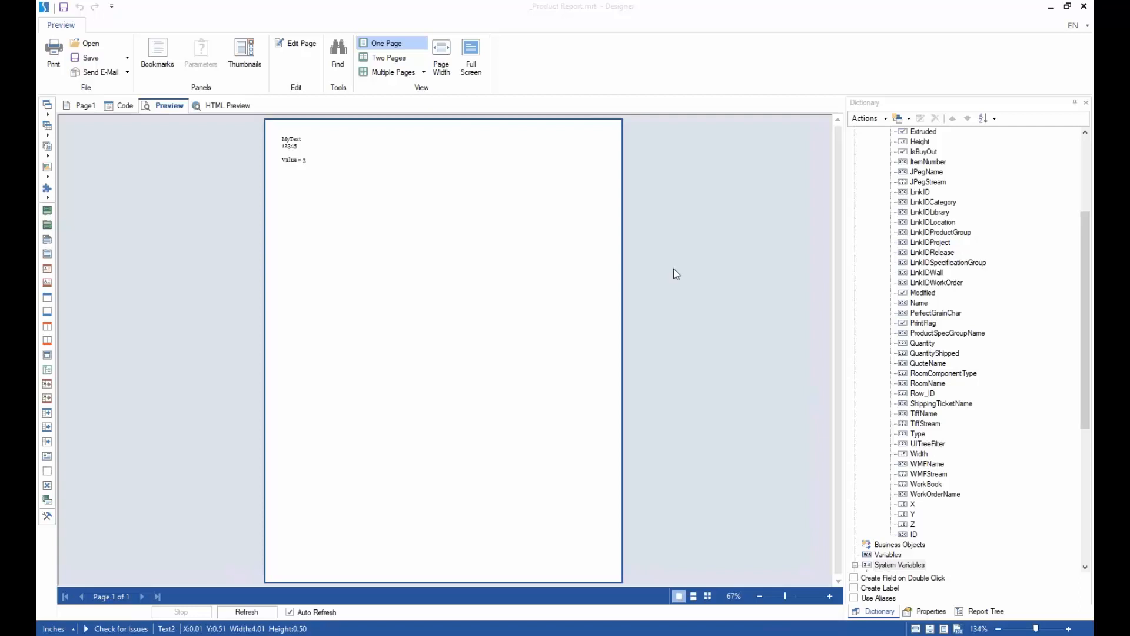
click(82, 105)
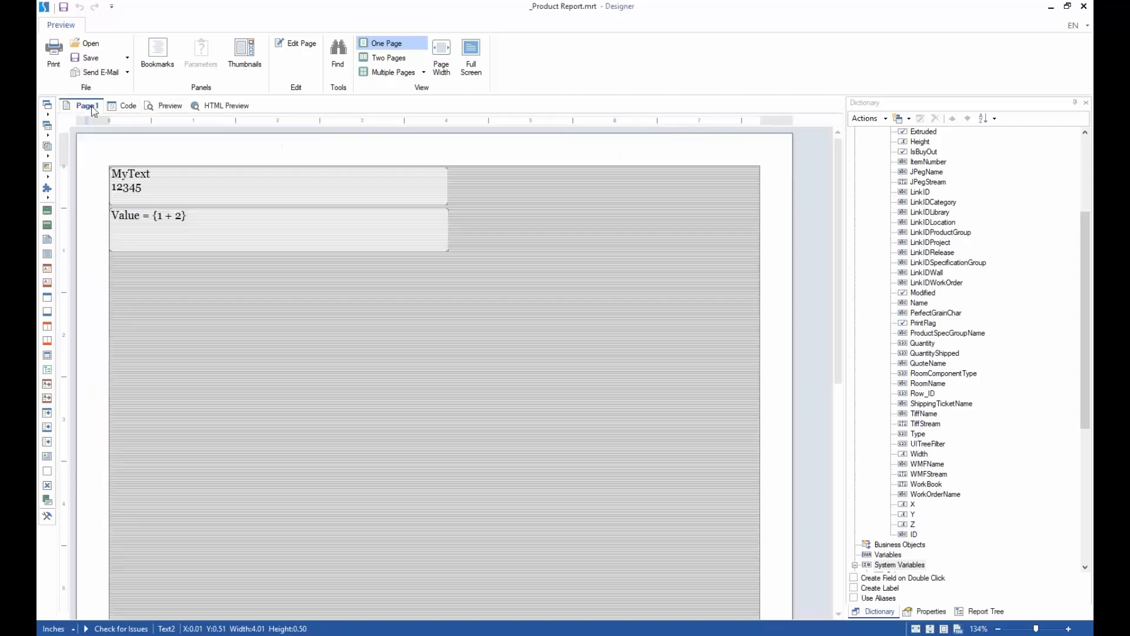
- Extend the second text component's expression to "ValueA = {1 + 2} ValueB = {2 + 3}"
double_click(183, 222)
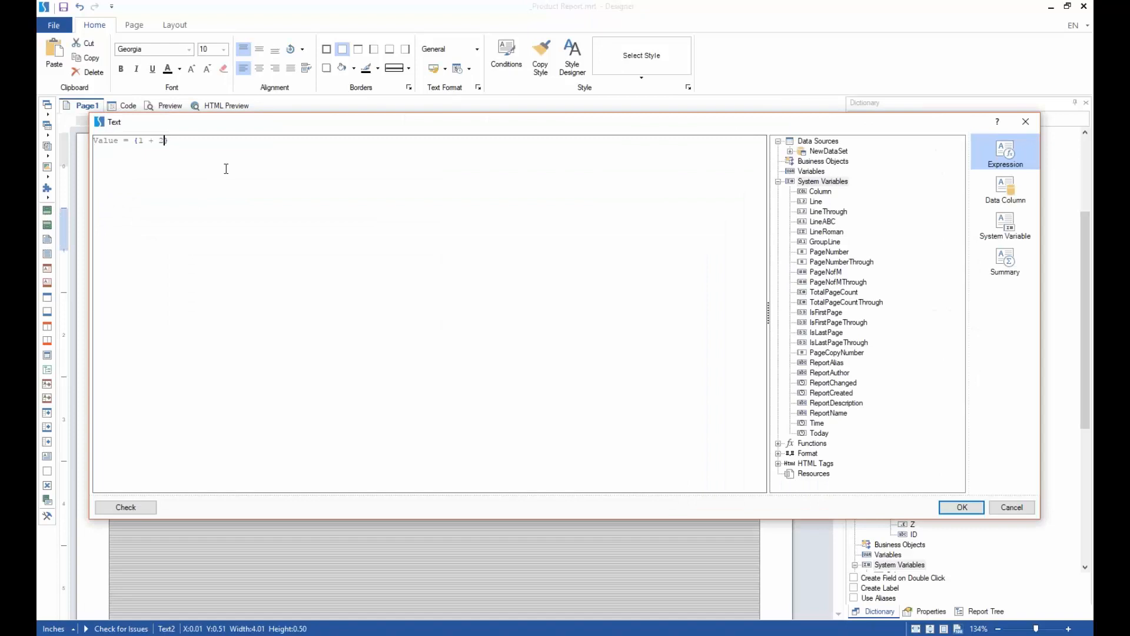
key(Left)
key(Left)
key(Left)
key(Left)
key(Left)
key(Left)
key(Left)
key(Left)
key(Left)
text(s)
key(Right)
key(BackSpace)
key(Right)
key(Right)
key(Right)
text(ValueB = {2 + 3})
drag(224, 140, 308, 201)
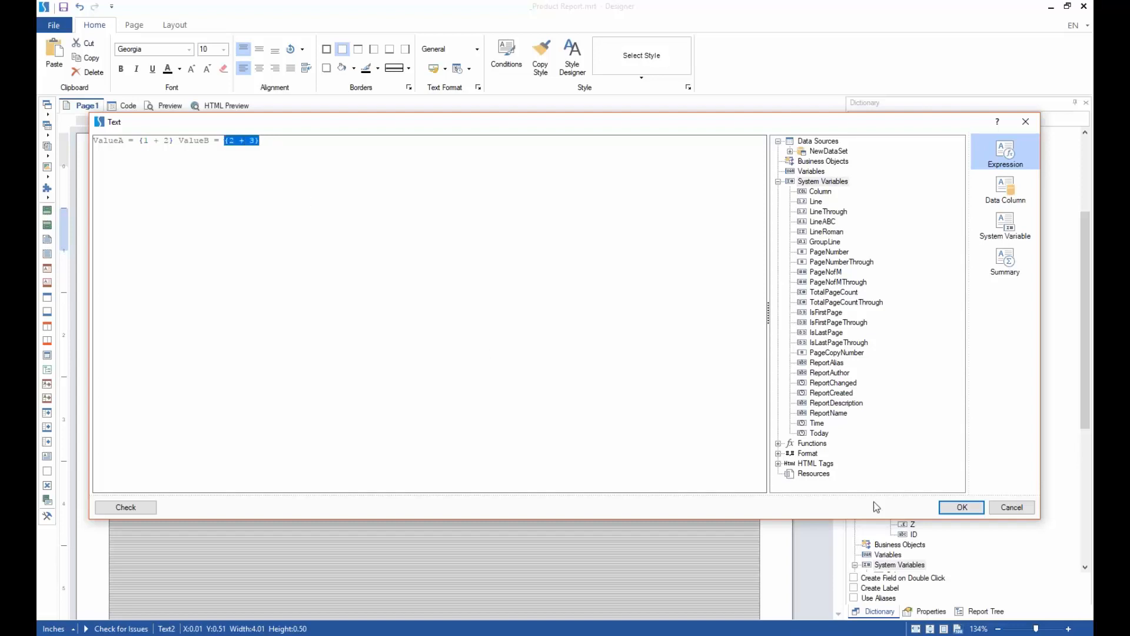
- Check and apply the ValueA and ValueB expression, and preview the report
click(152, 508)
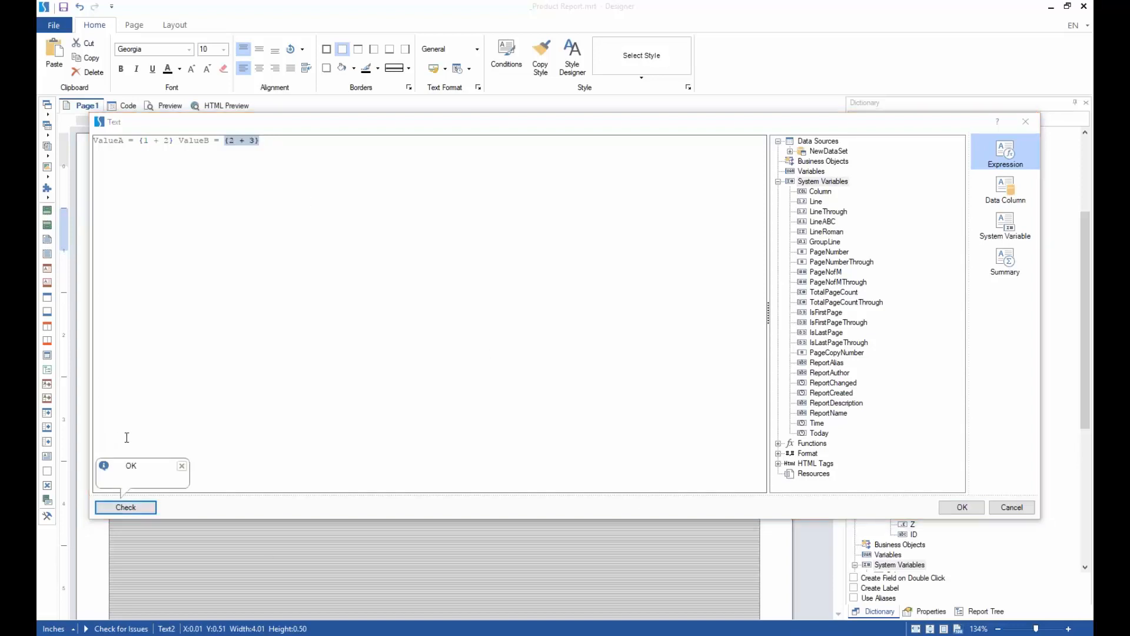
click(975, 510)
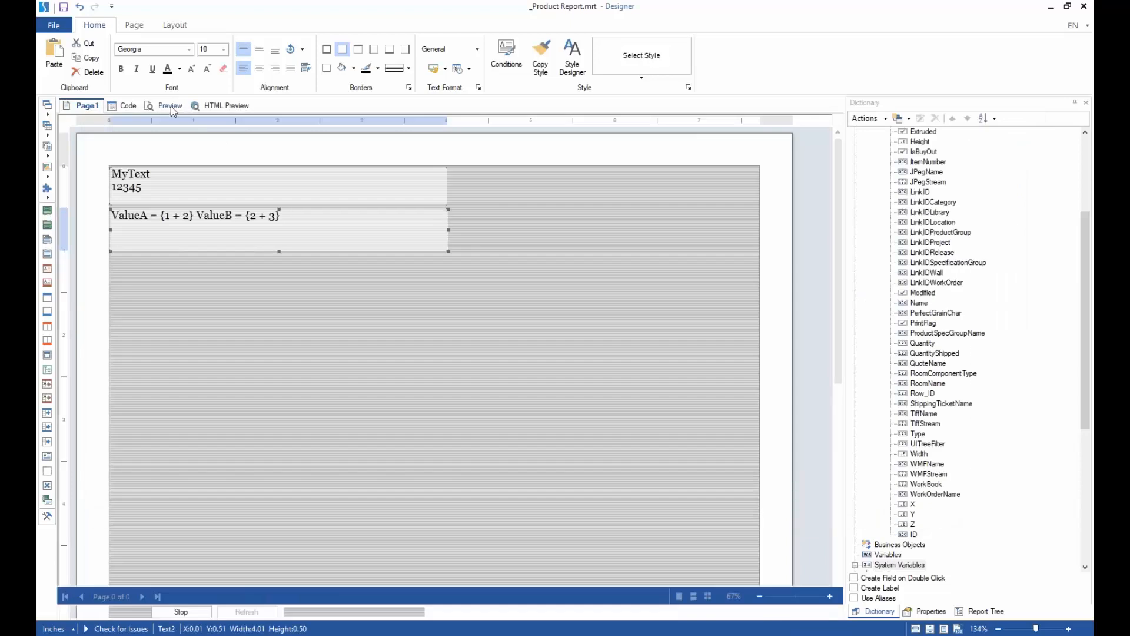
click(170, 106)
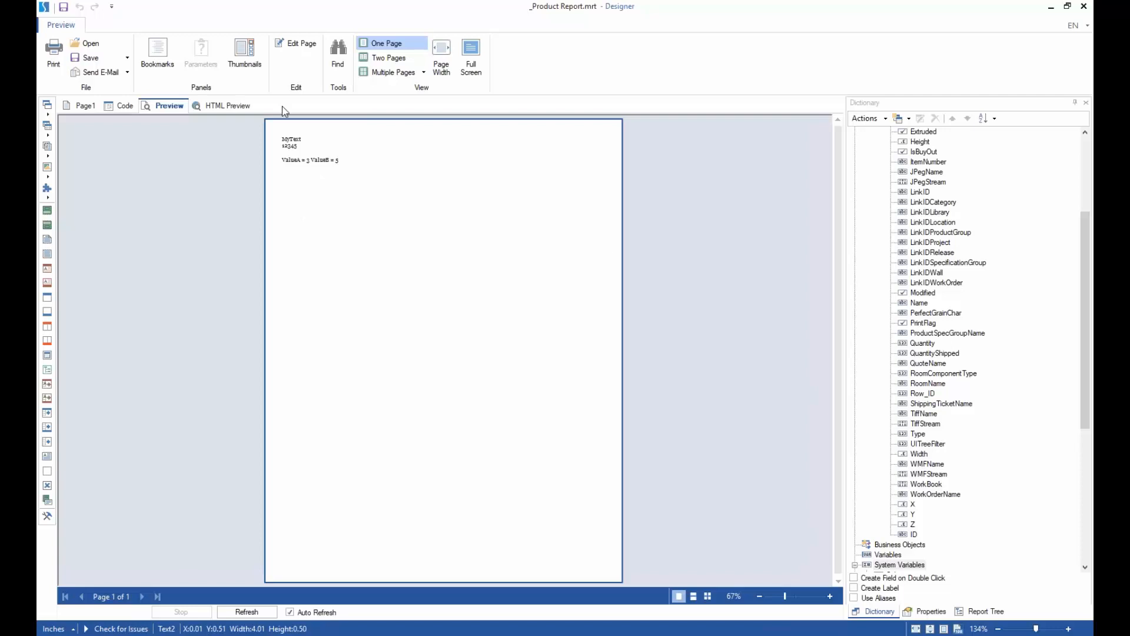
click(85, 105)
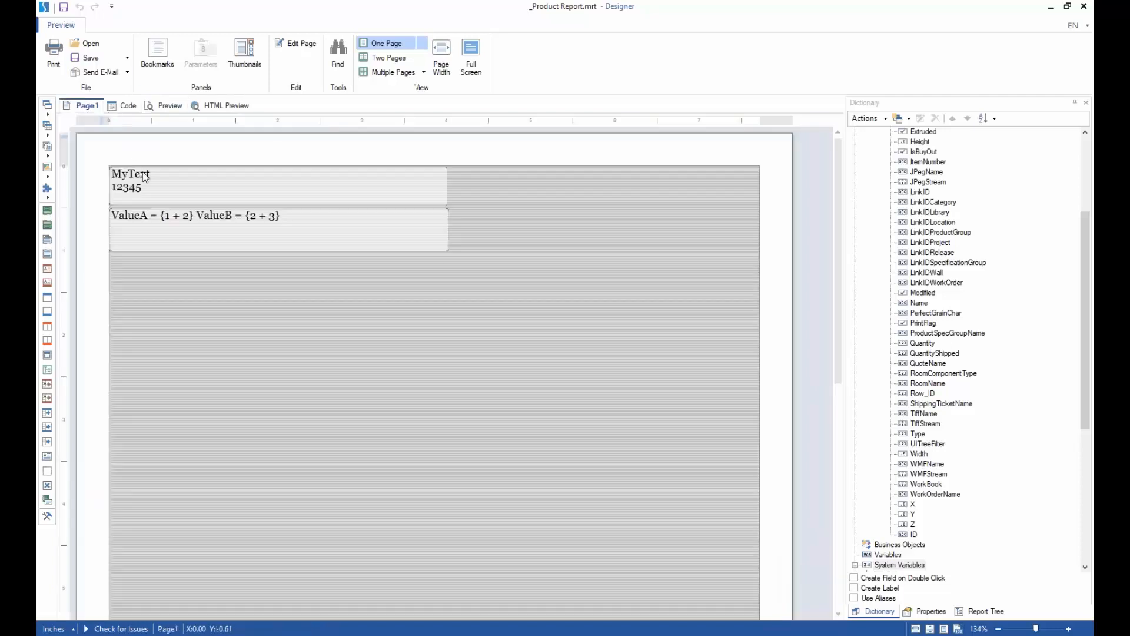
- Remove the ValueB part, try adding a nested 2+3 sum inside ValueA's braces, and check the syntax
double_click(207, 213)
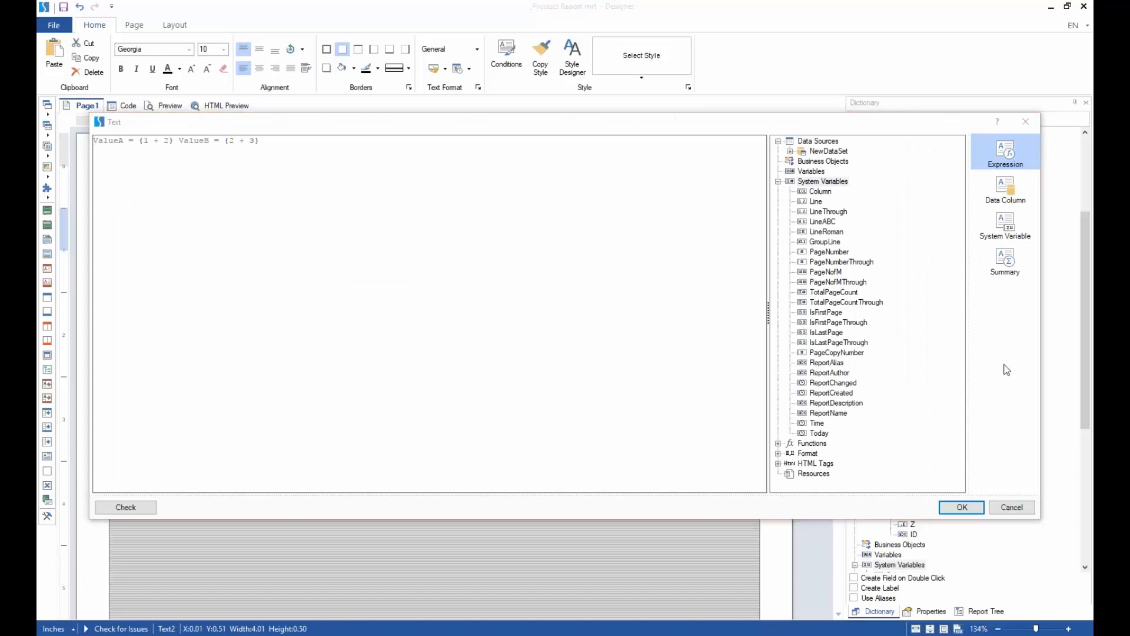
drag(266, 141, 192, 148)
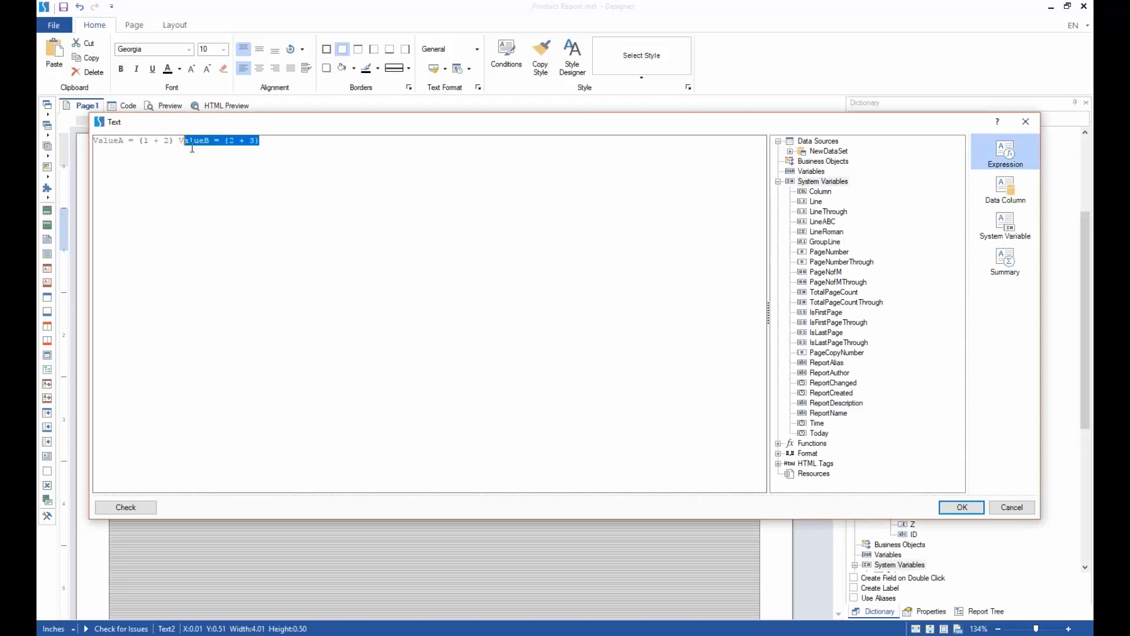
key(BackSpace)
key(BackSpace)
key(Left)
key(Right)
key(Left)
text(+ ()
text(2+)
click(218, 191)
click(148, 508)
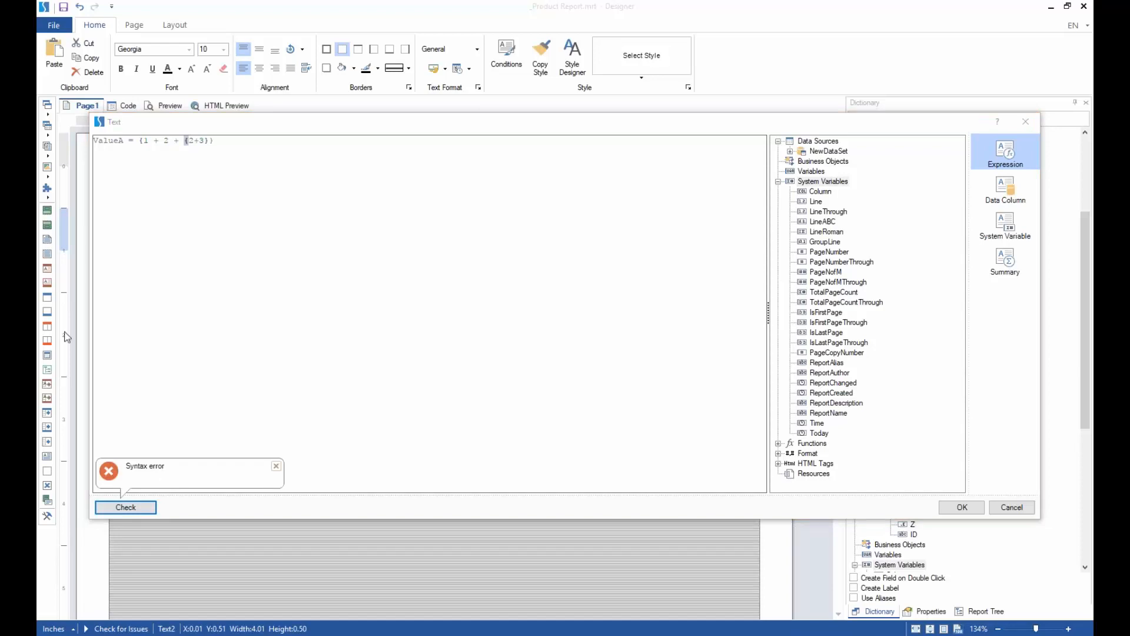
- Correct the nested sum's brackets so the expression reads "ValueA = {1 + 2 + (2+3)}", and preview the report
click(189, 197)
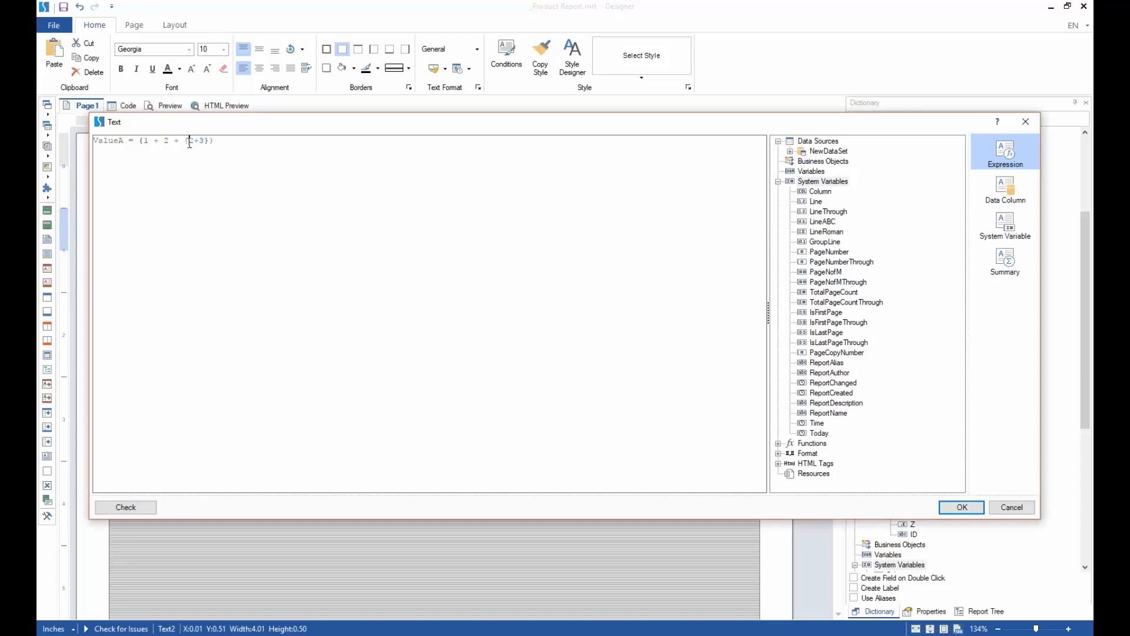
key(Right)
key(Right)
text(})
click(133, 508)
click(962, 507)
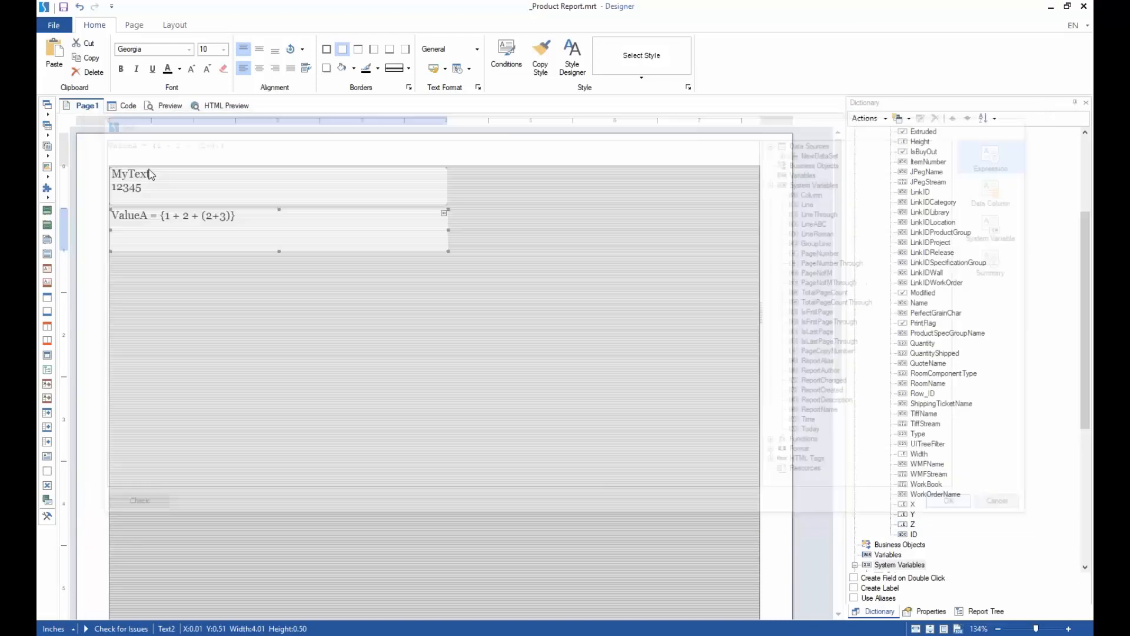
click(169, 106)
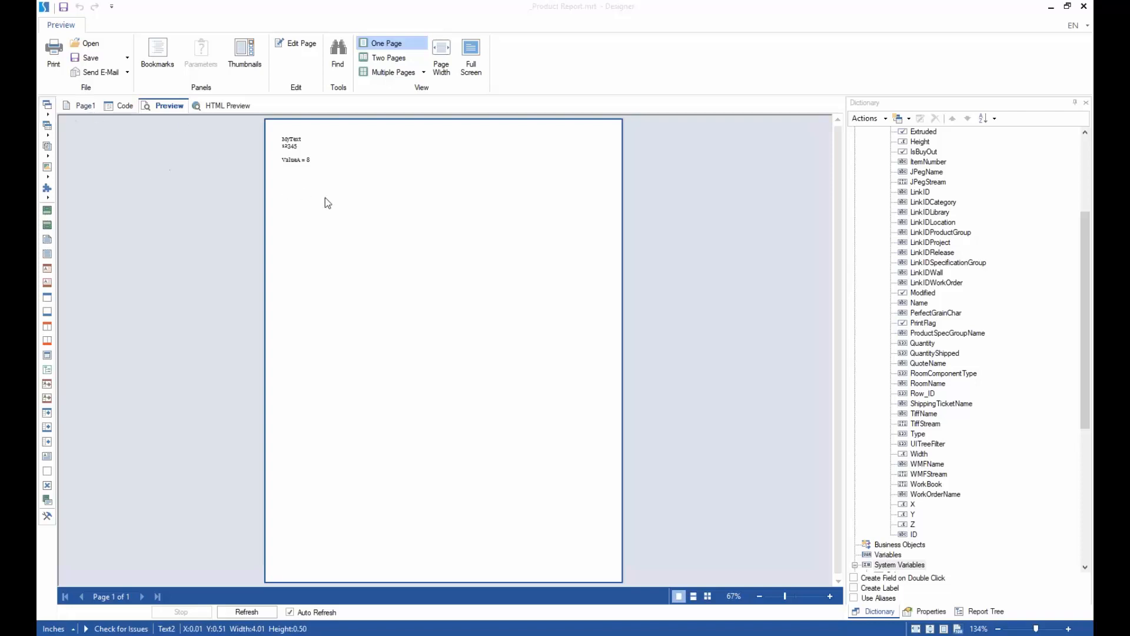
click(81, 108)
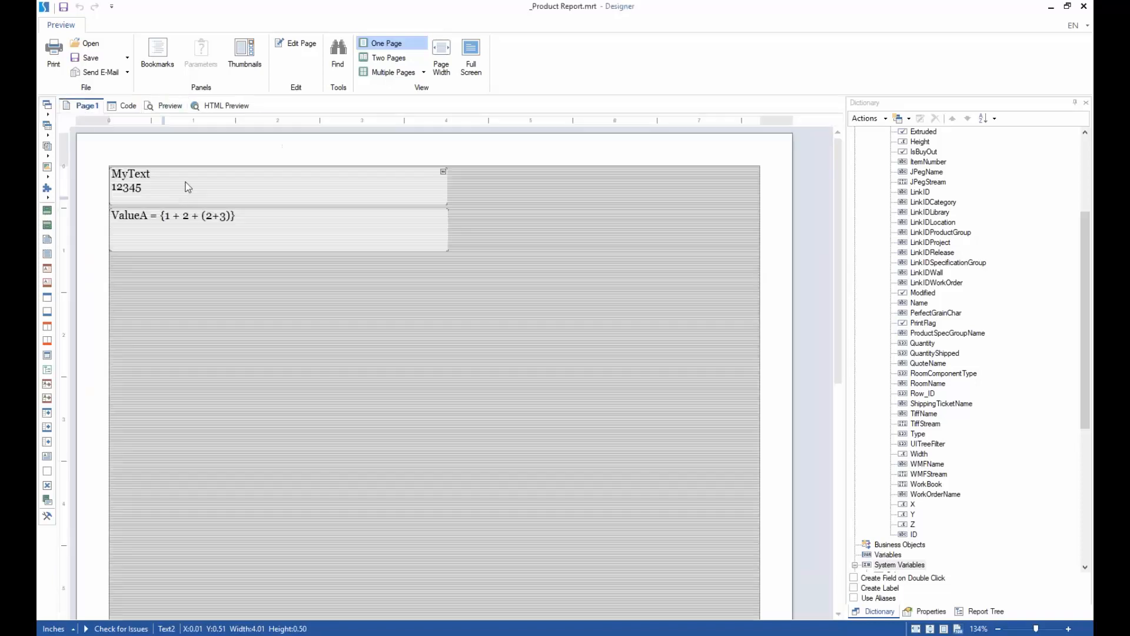
- Add a third line reading "test" to the MyText component
click(170, 182)
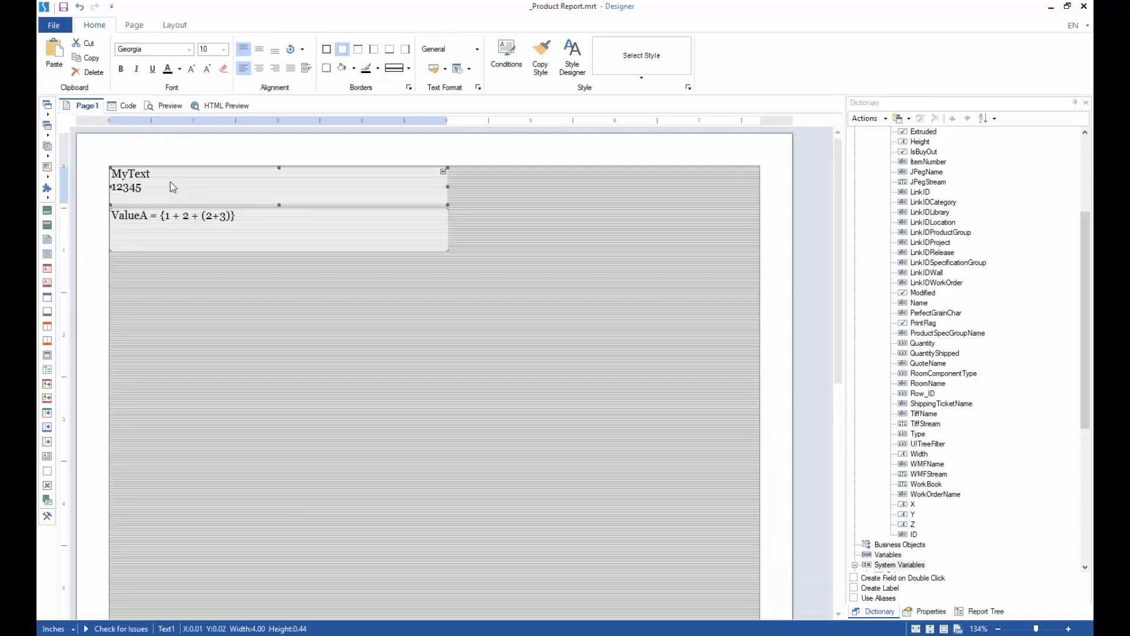
double_click(170, 182)
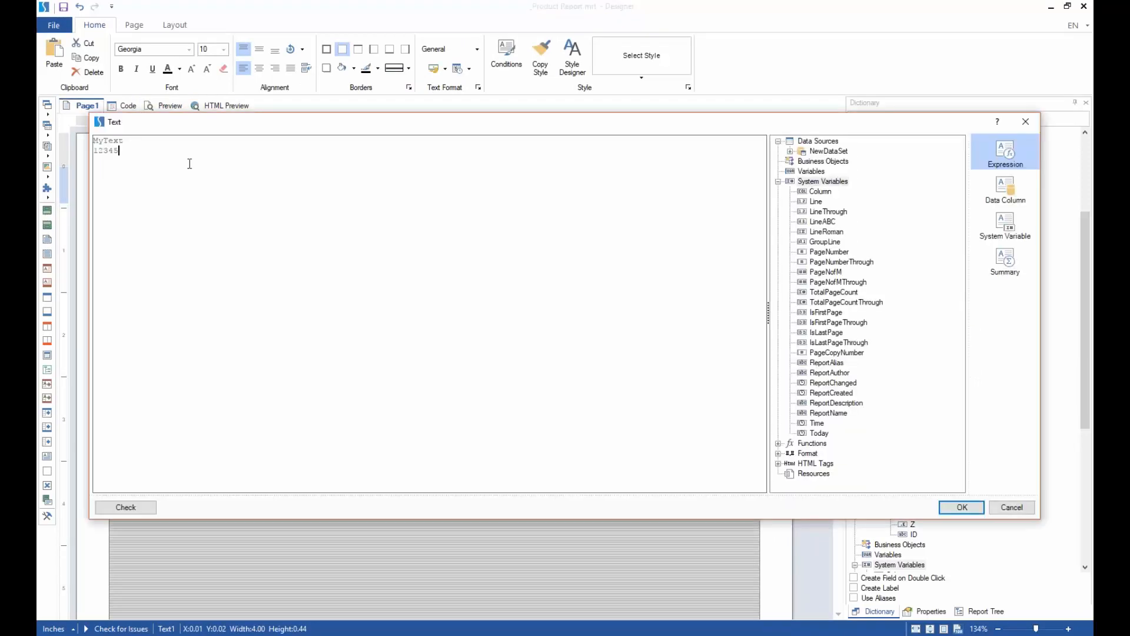
key(Return)
text(test)
click(961, 507)
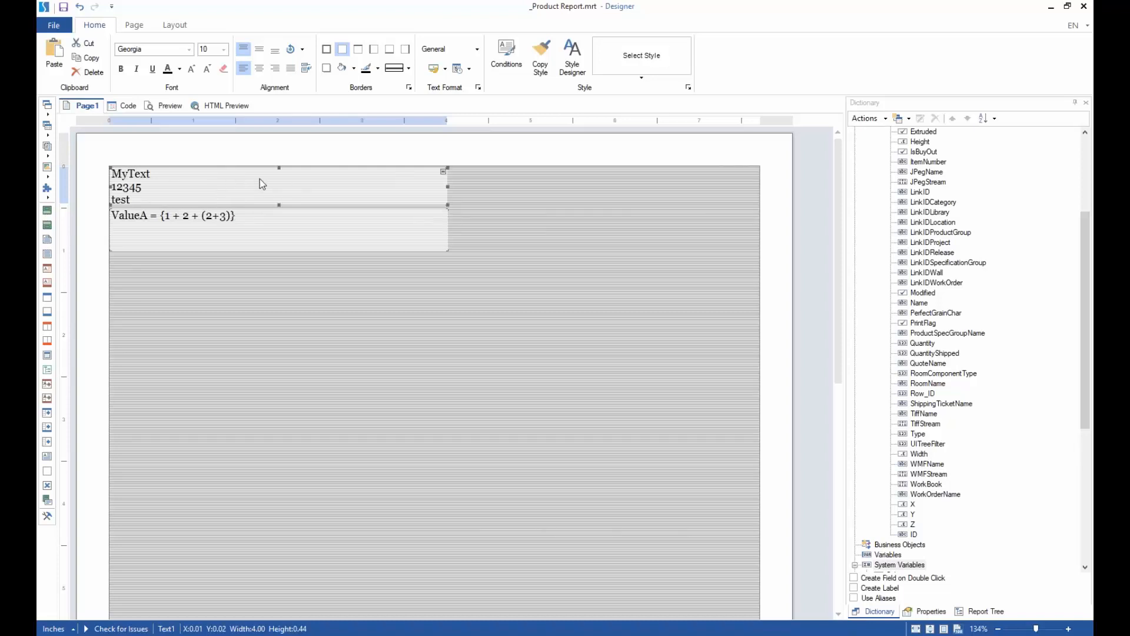
- Add a fourth line reading "test1" to the MyText component and preview the report
double_click(143, 193)
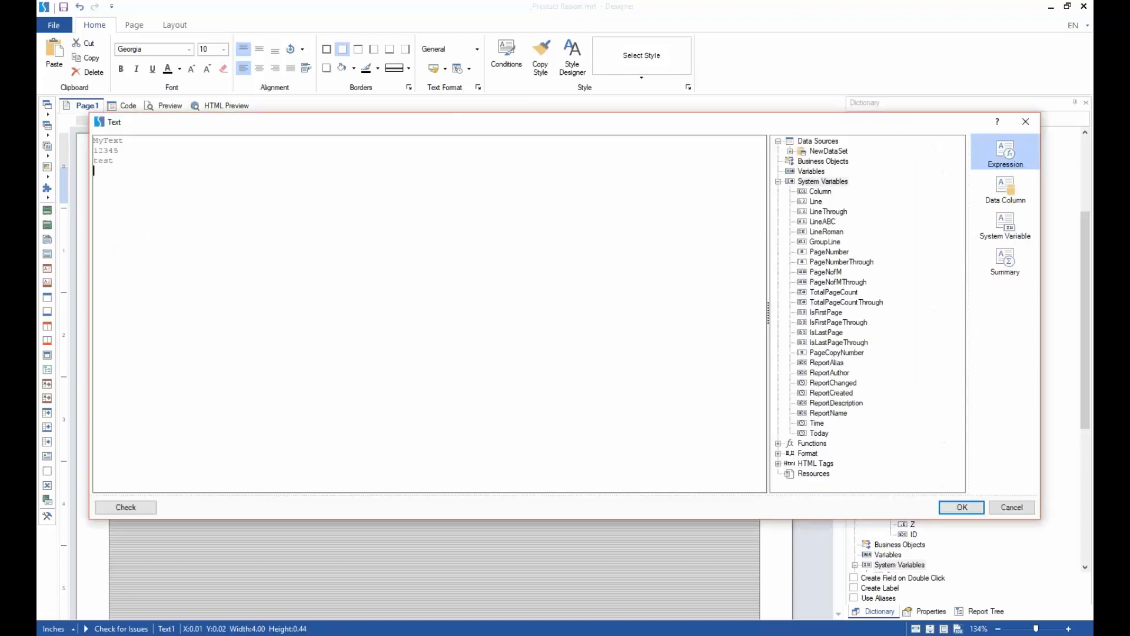
text(test1)
click(959, 507)
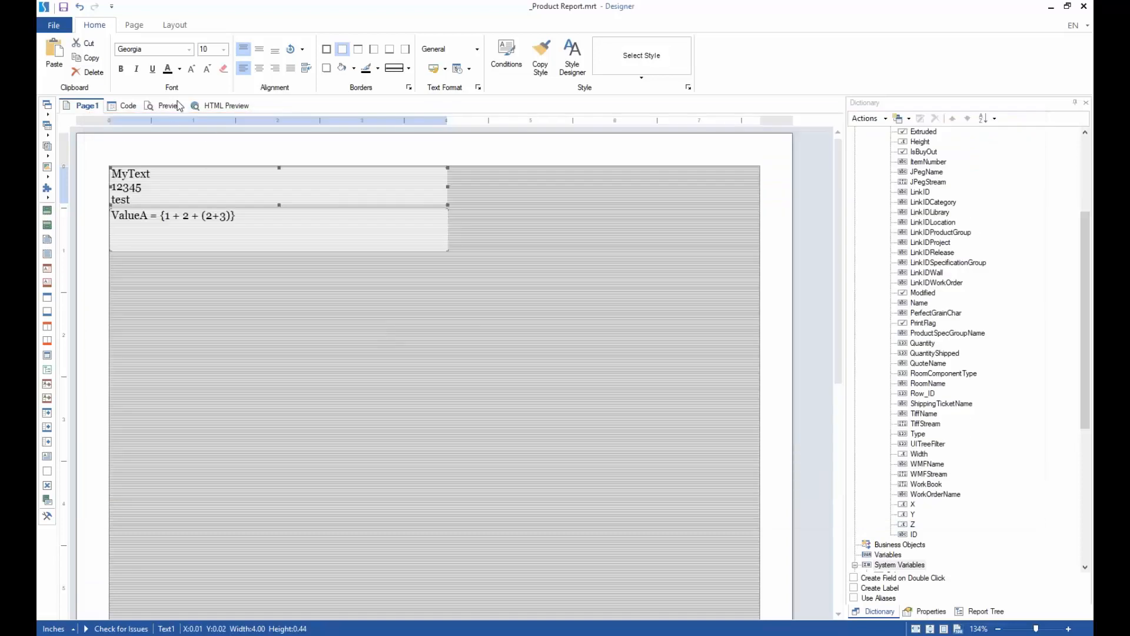
click(170, 105)
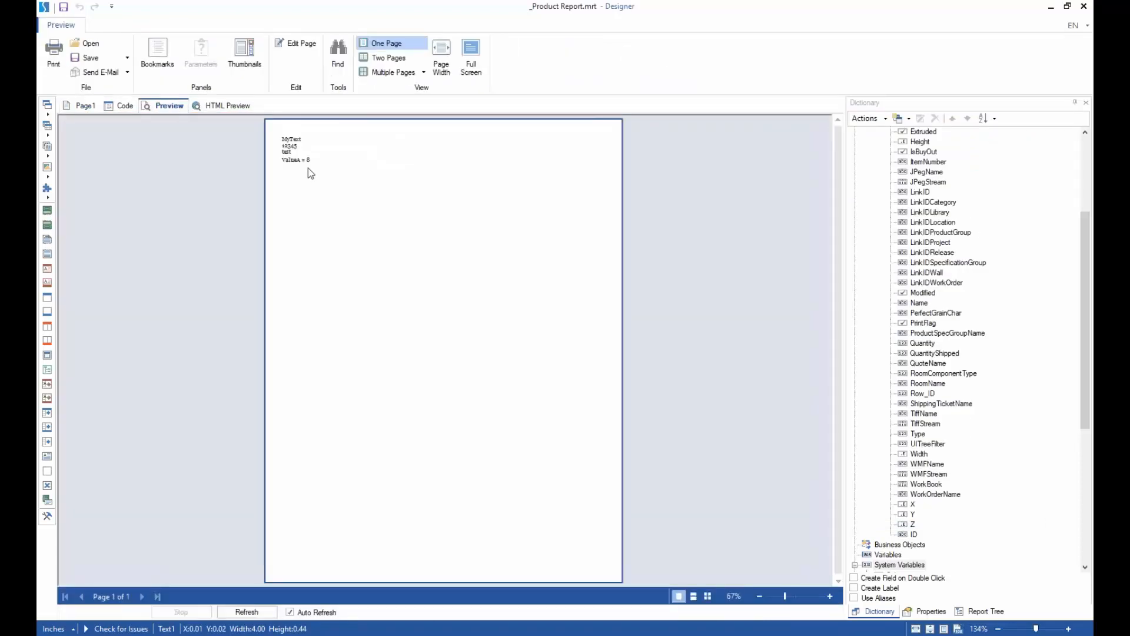
click(86, 105)
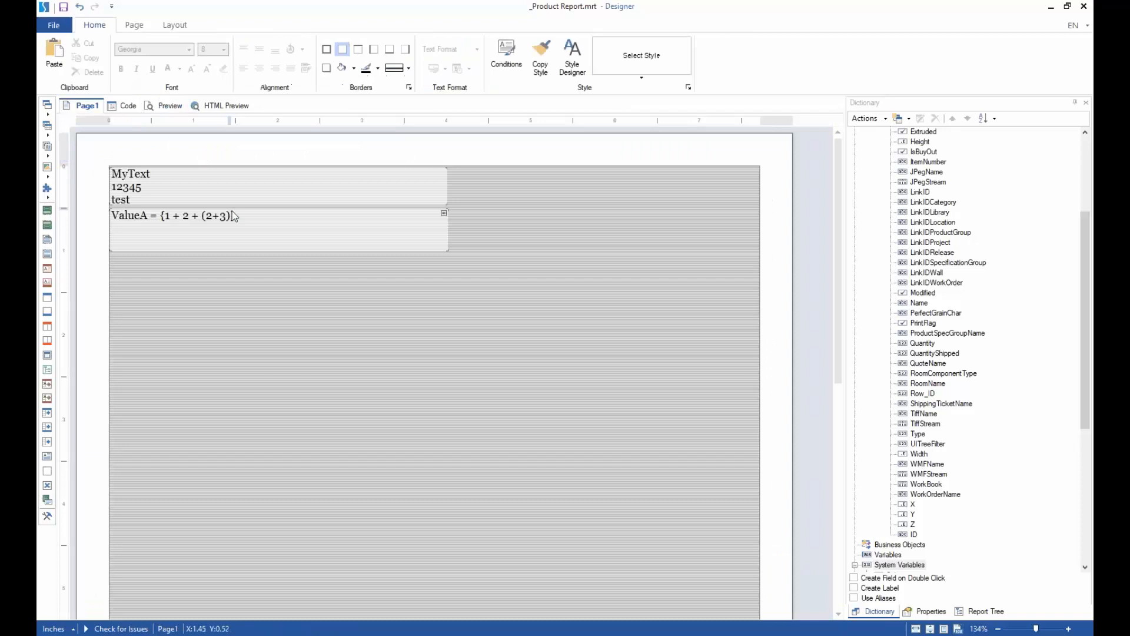
- Heighten the MyText component to about 0.69 inches with the ValueA component moved directly beneath it, and preview the report
drag(233, 216, 245, 253)
click(264, 194)
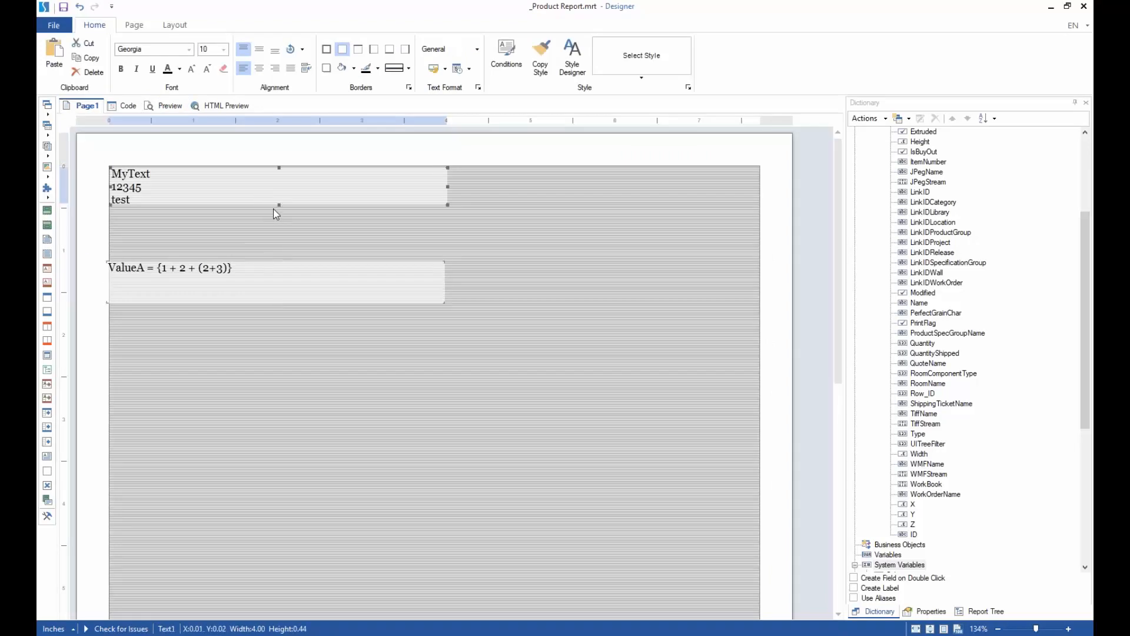
drag(277, 205, 272, 234)
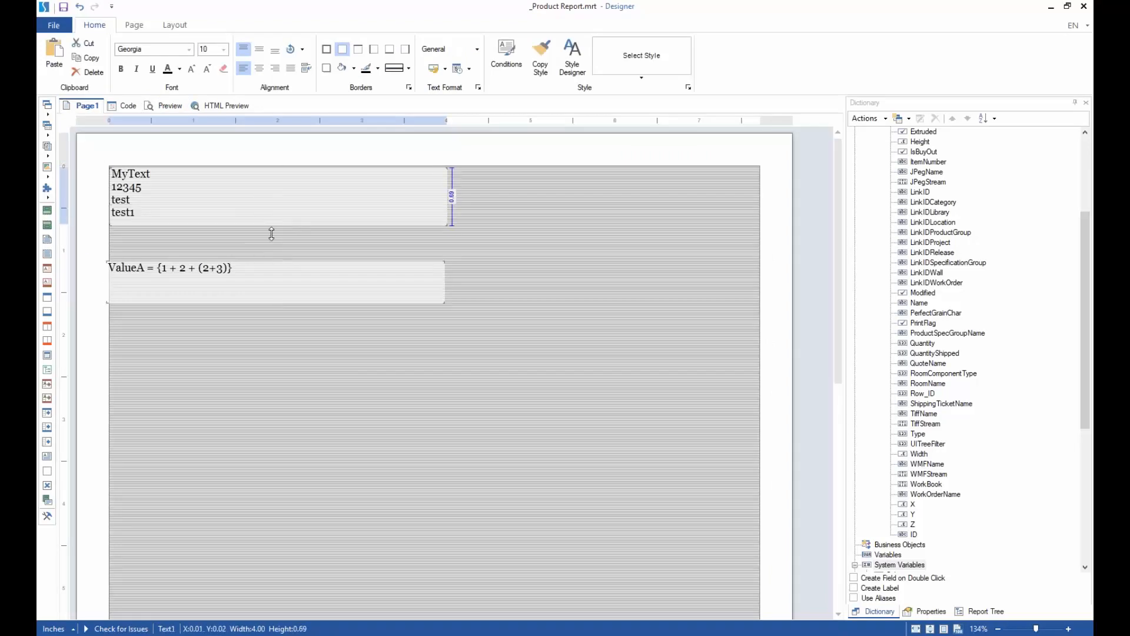
drag(259, 283, 250, 248)
click(170, 106)
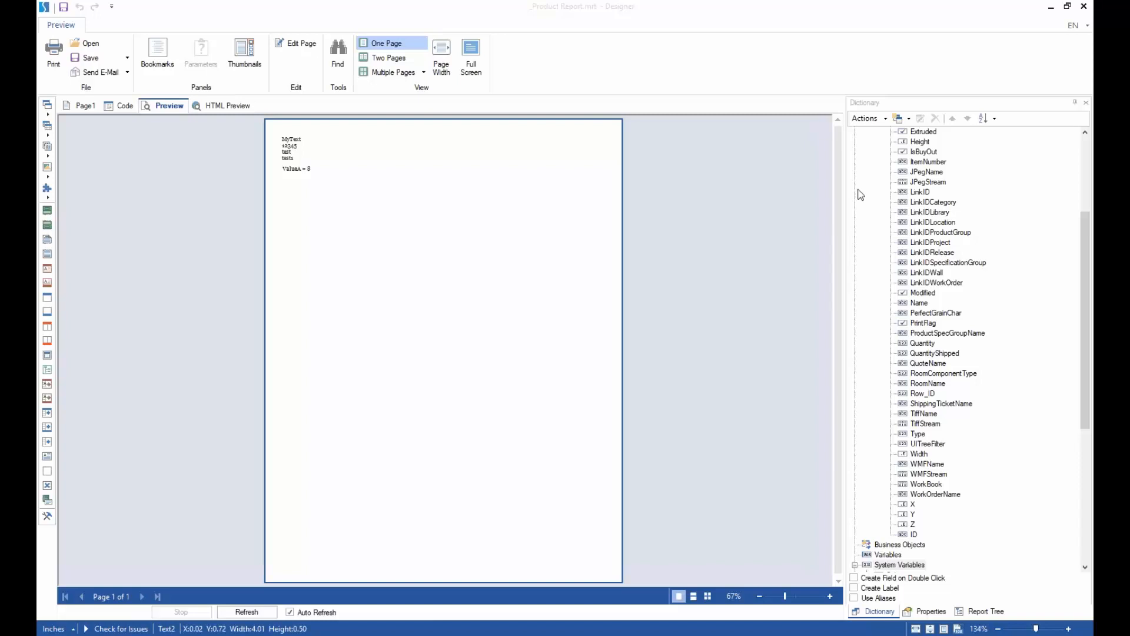
click(82, 105)
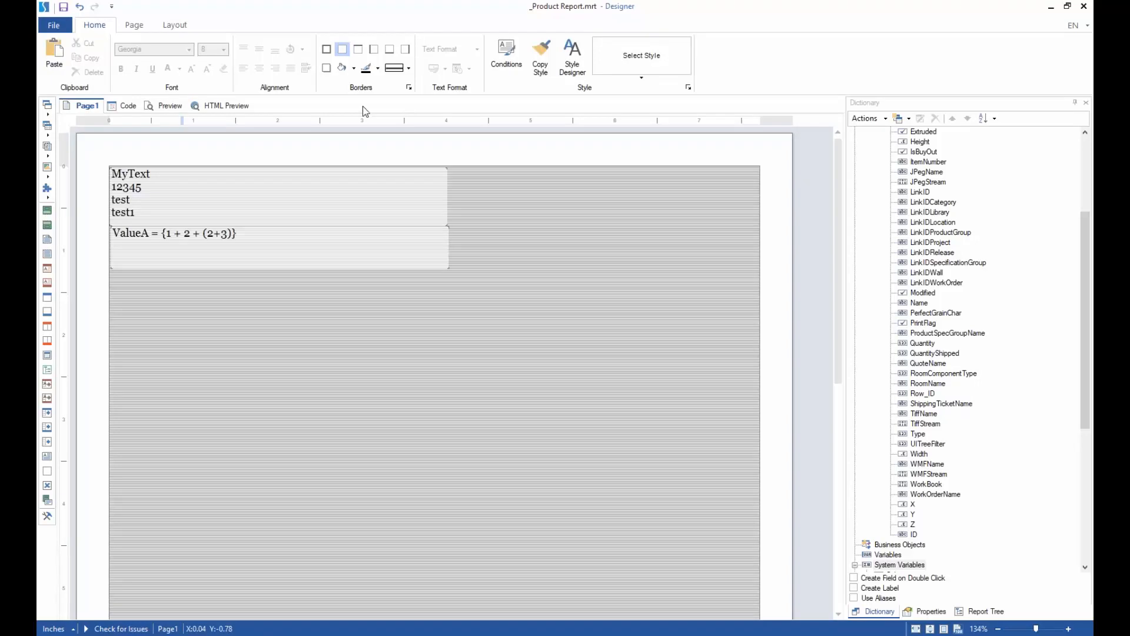
- Draw a text component about 4.01 by 0.64 inches directly beneath the ValueA component
click(200, 237)
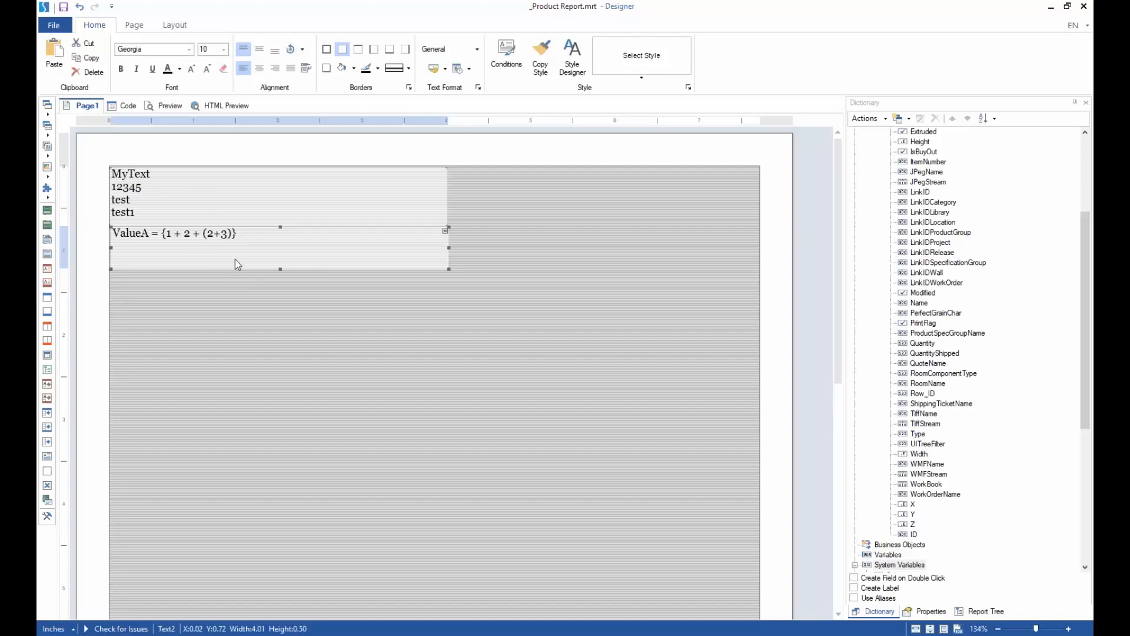
click(48, 104)
click(48, 146)
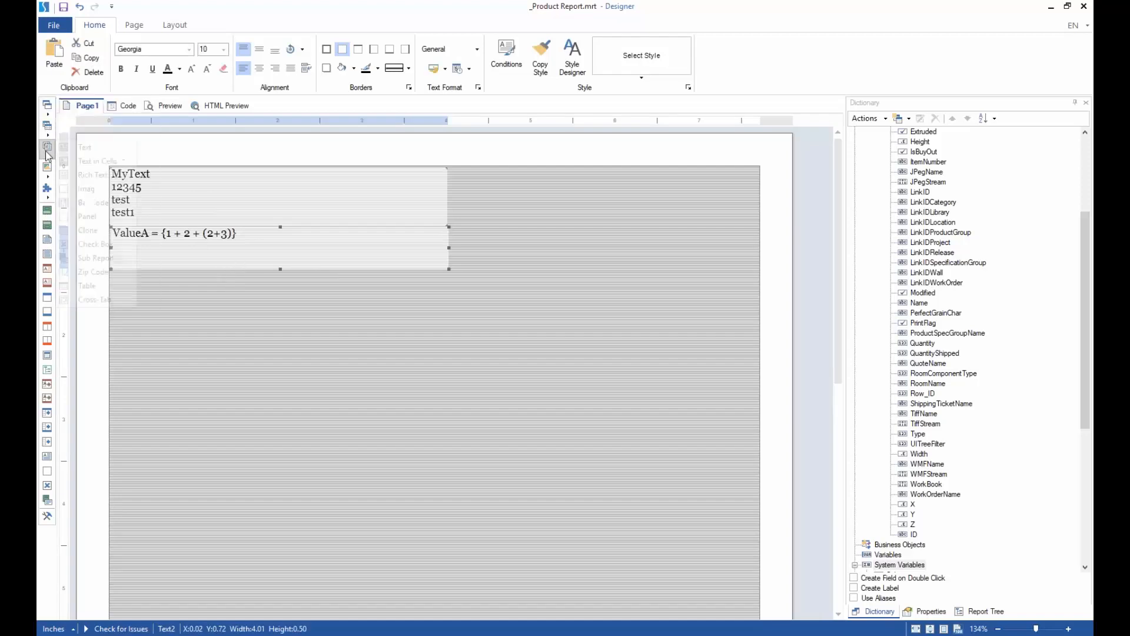
click(87, 147)
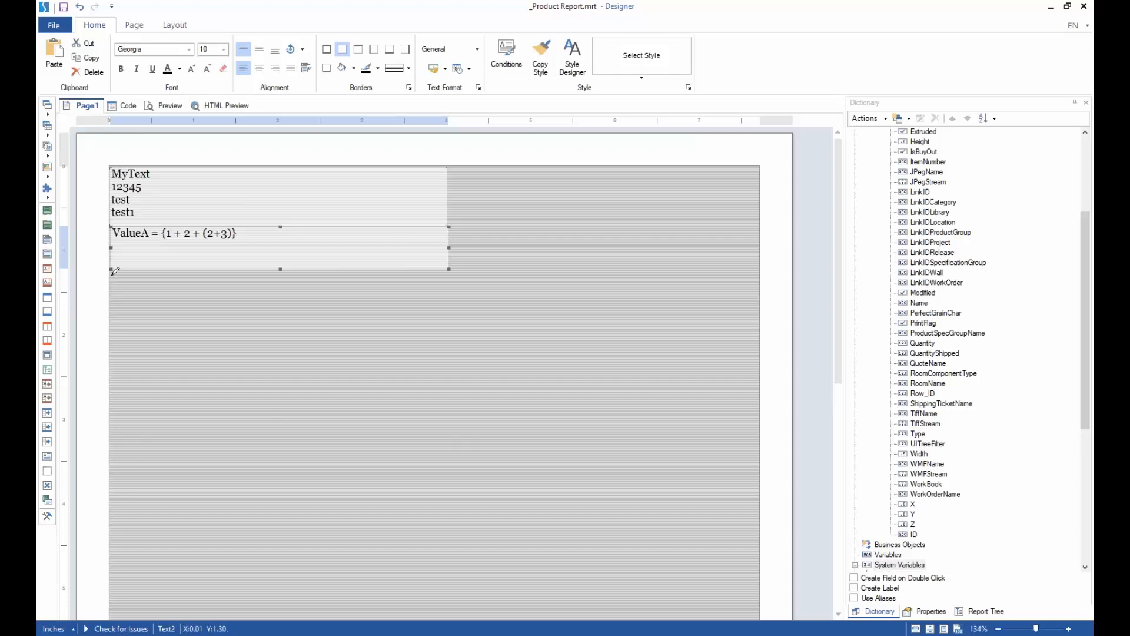
drag(110, 272, 453, 335)
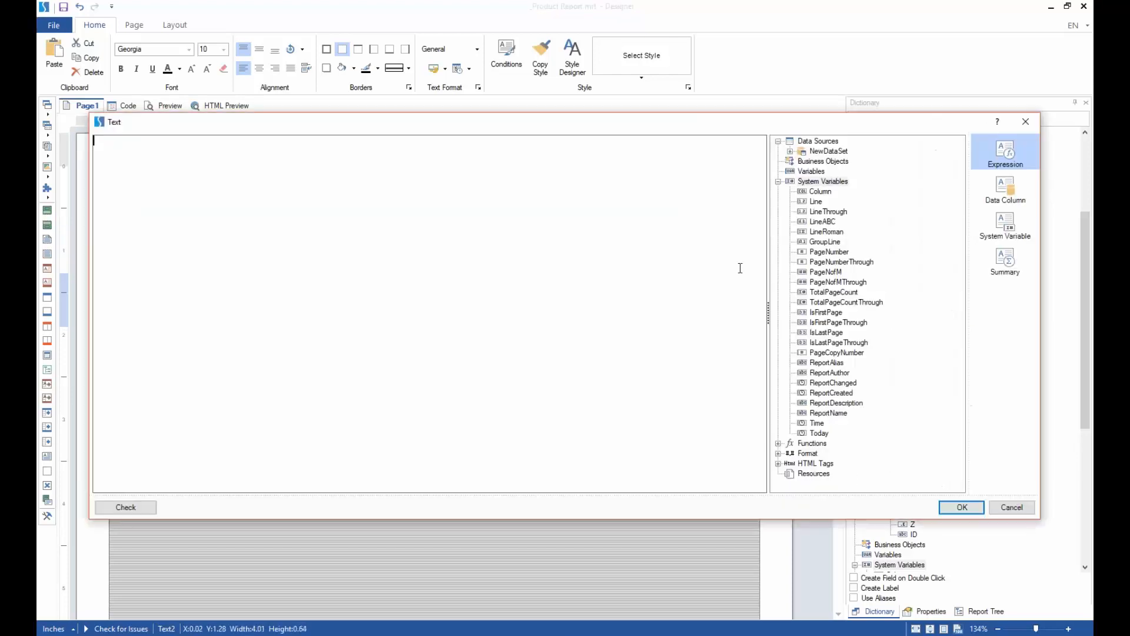
- Examine the available data sources and variables, reading the descriptions of the ReportAlias and PageNofM system variables
click(815, 152)
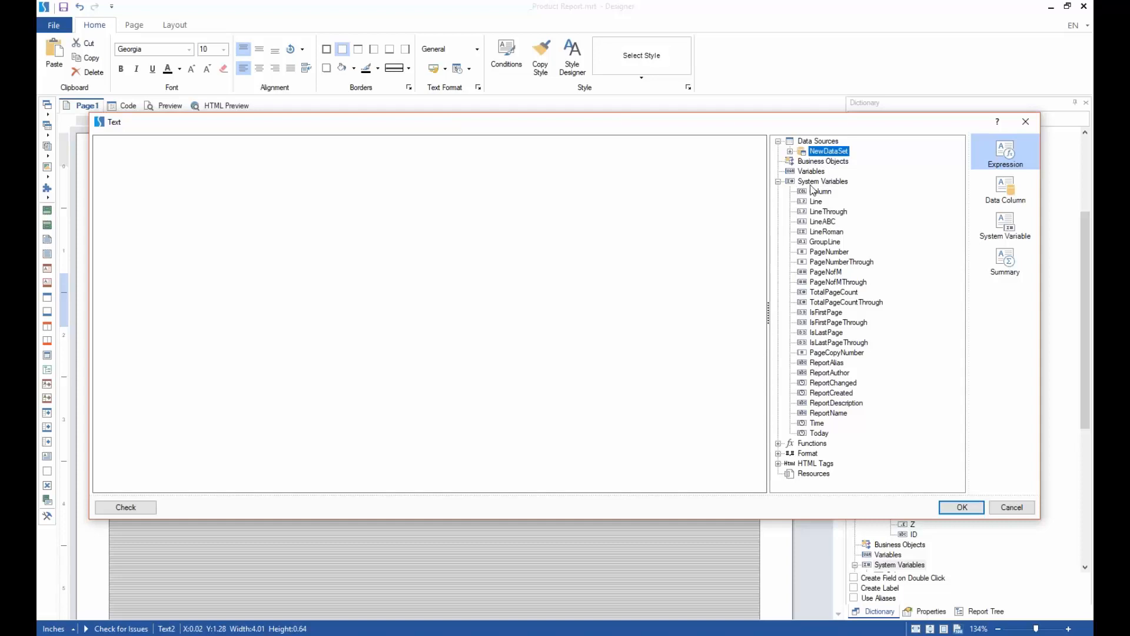
click(812, 172)
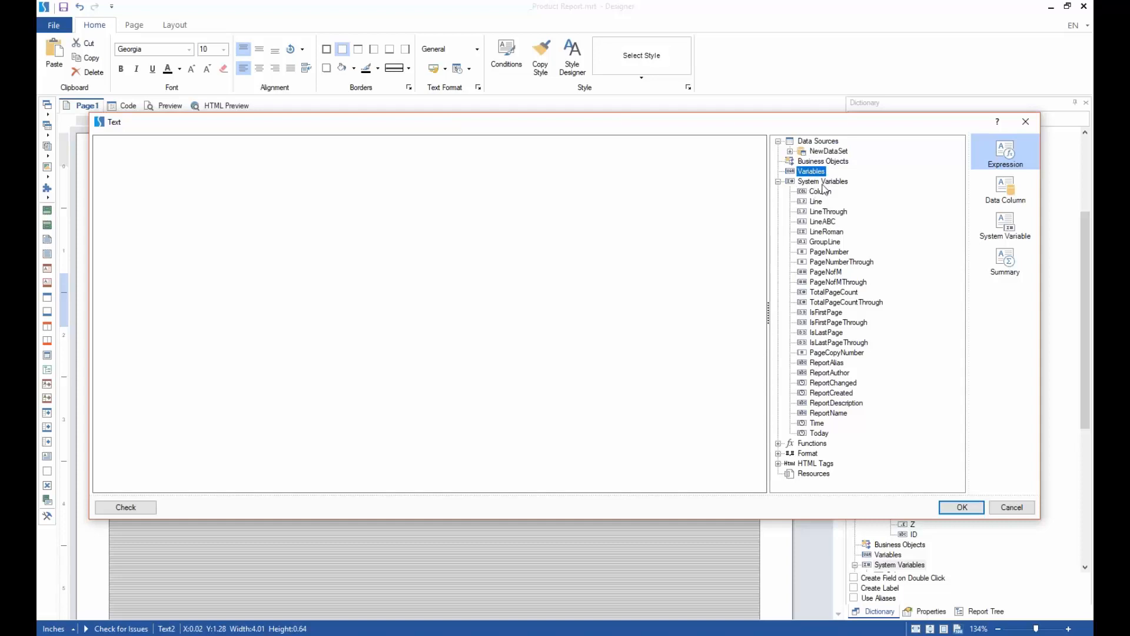
click(824, 188)
click(824, 182)
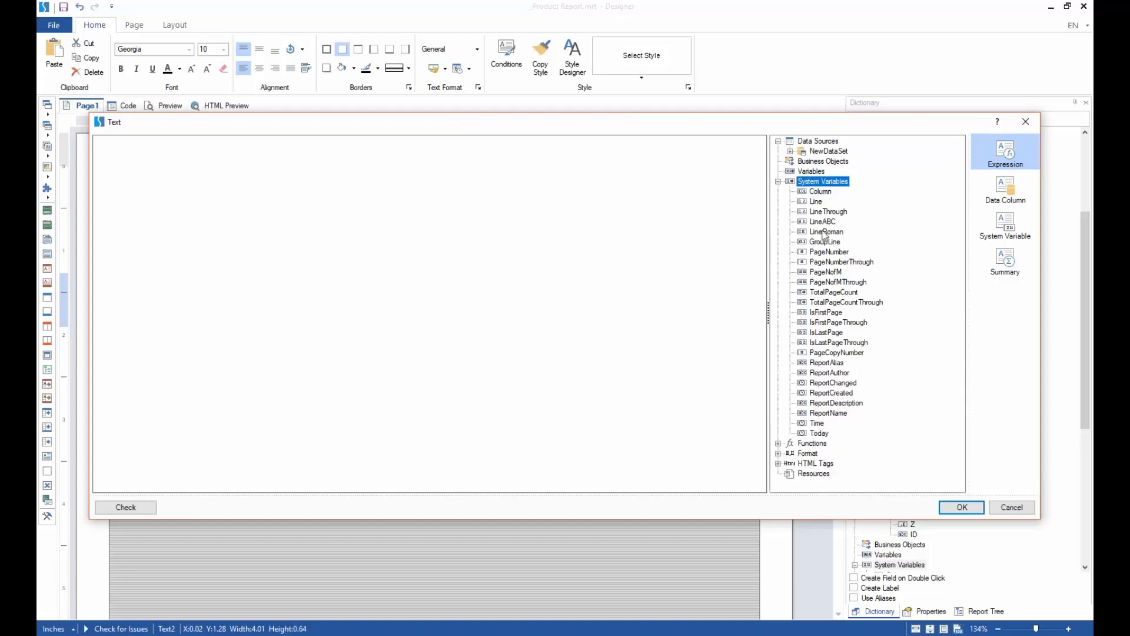
click(825, 232)
click(809, 363)
scroll(818, 342, down, 1)
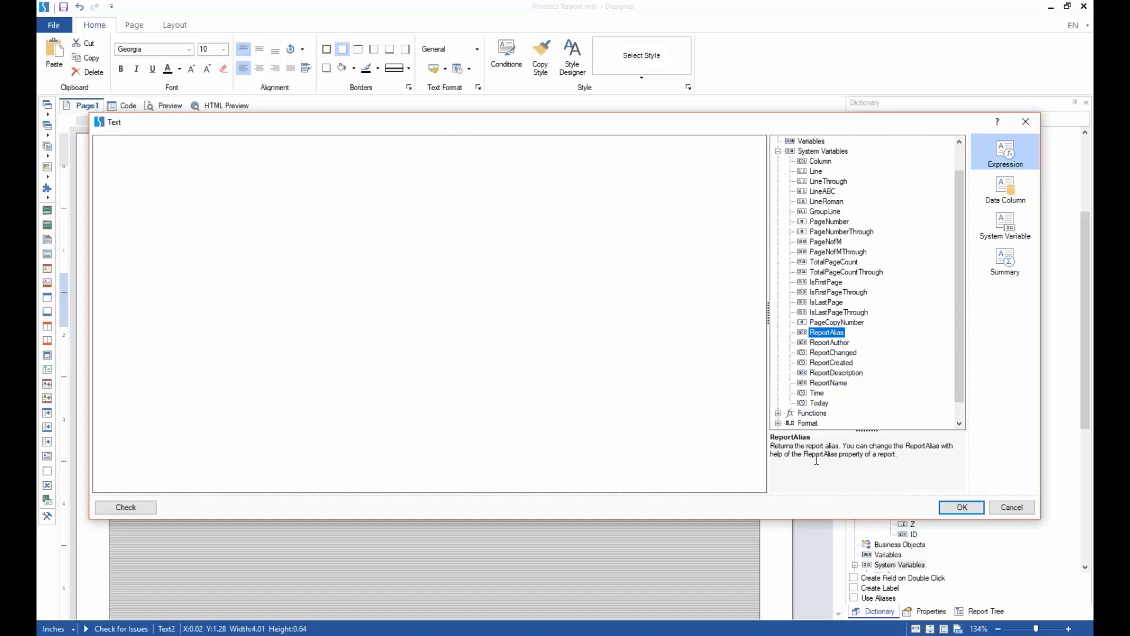
drag(907, 455, 795, 446)
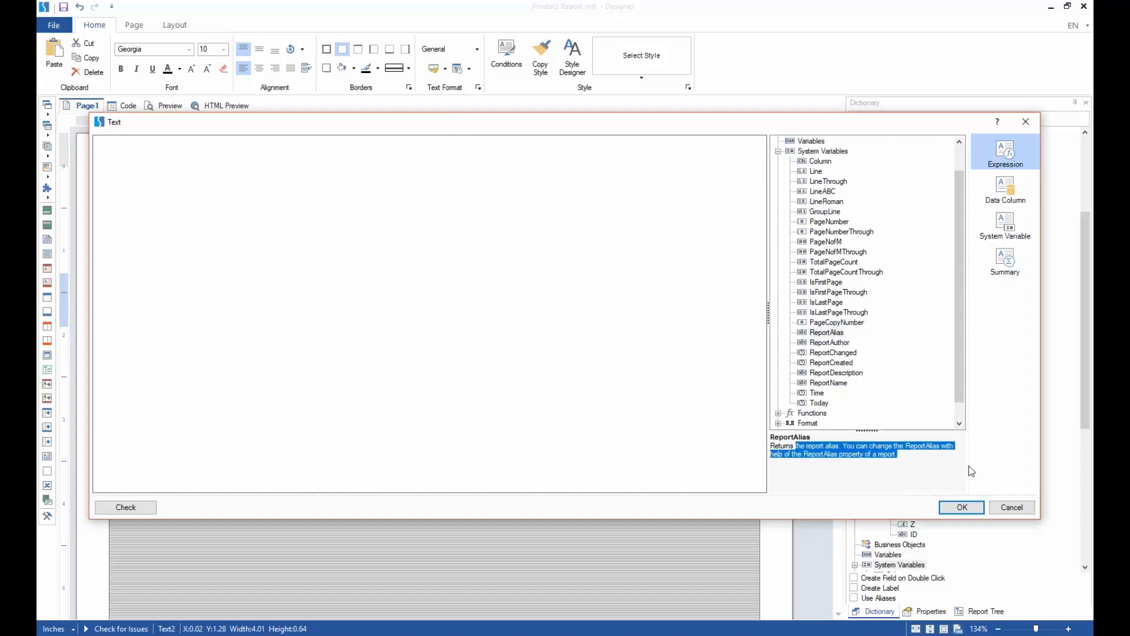
click(835, 243)
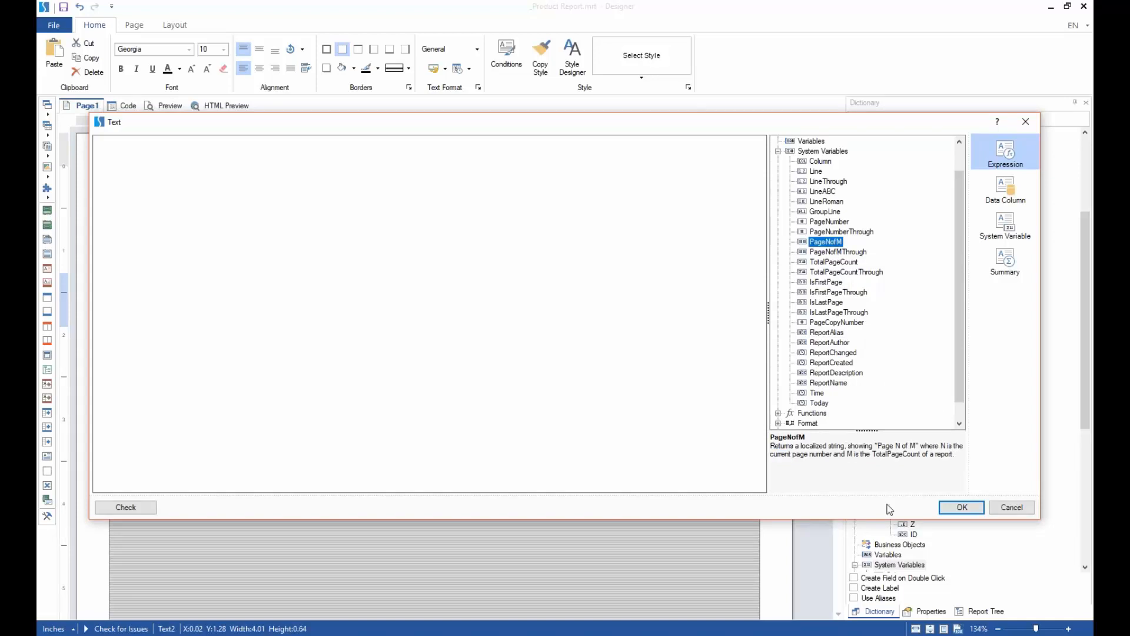
- Insert the PageNofM system variable into the empty text expression, then clear it and insert it again
click(556, 311)
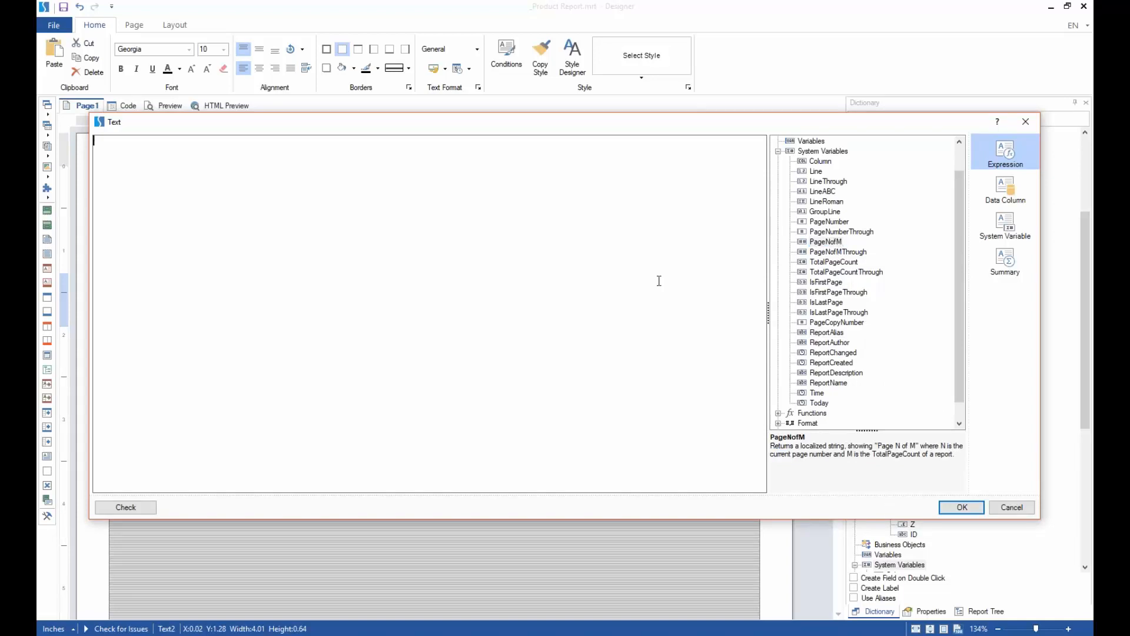
double_click(829, 242)
drag(98, 140, 85, 158)
mouse_move(147, 141)
mouse_down()
mouse_move(100, 141)
mouse_move(149, 151)
mouse_up()
drag(146, 142, 109, 92)
key(Delete)
drag(831, 249, 377, 192)
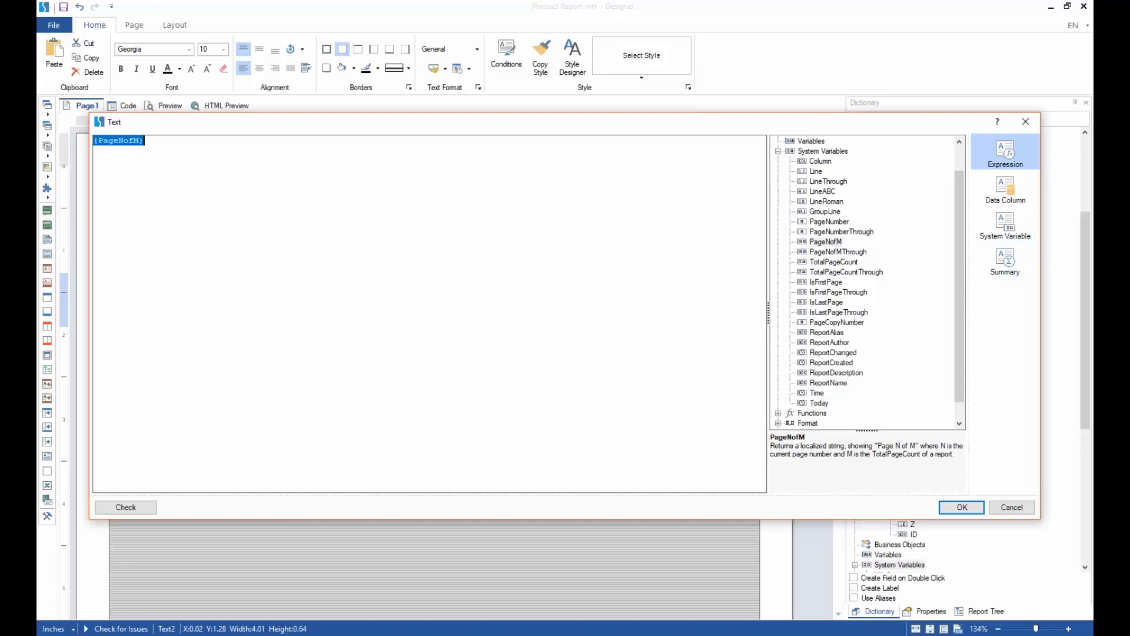
- Add the GroupLine, LineRoman, PageNofMThrough and TotalPageCount system variables to the expression beside PageNofM
click(272, 188)
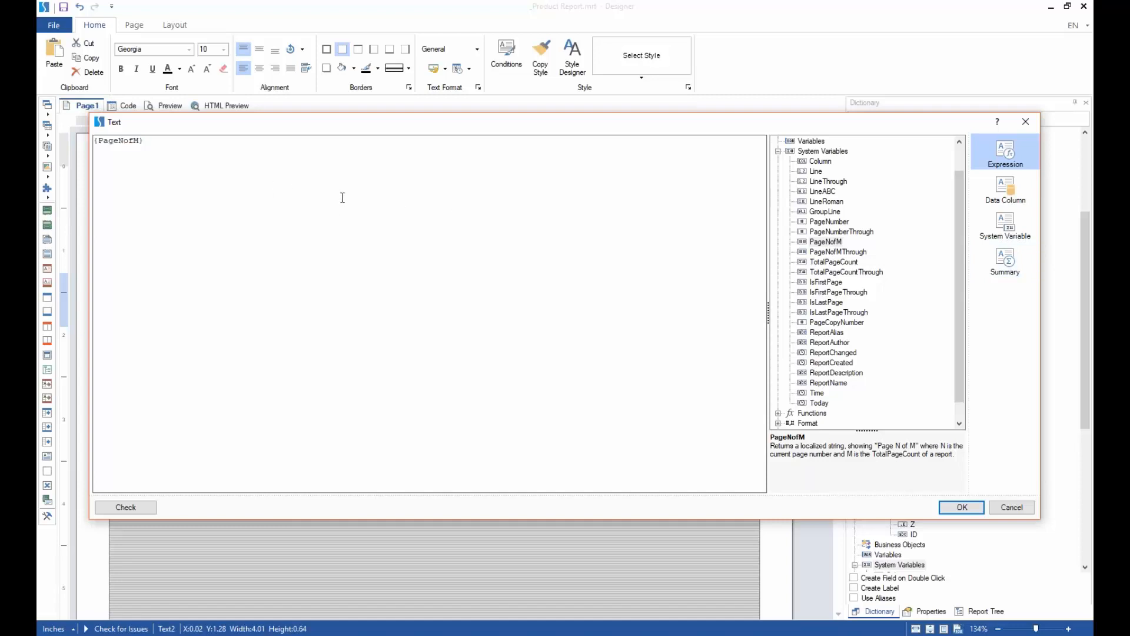
click(833, 214)
double_click(833, 213)
click(827, 202)
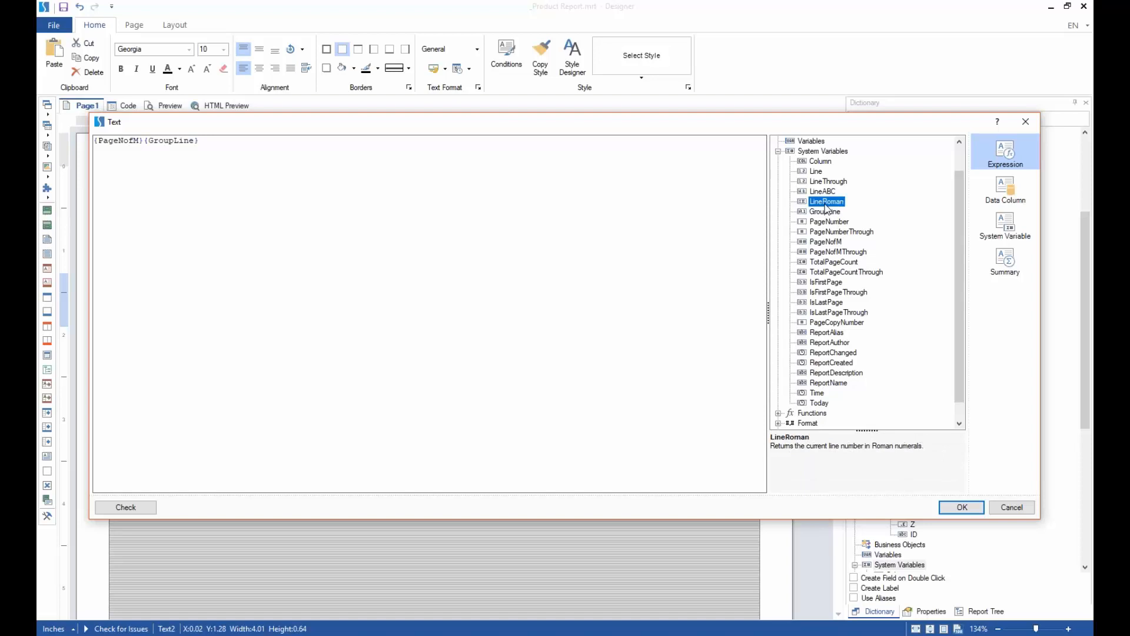
double_click(827, 202)
double_click(830, 252)
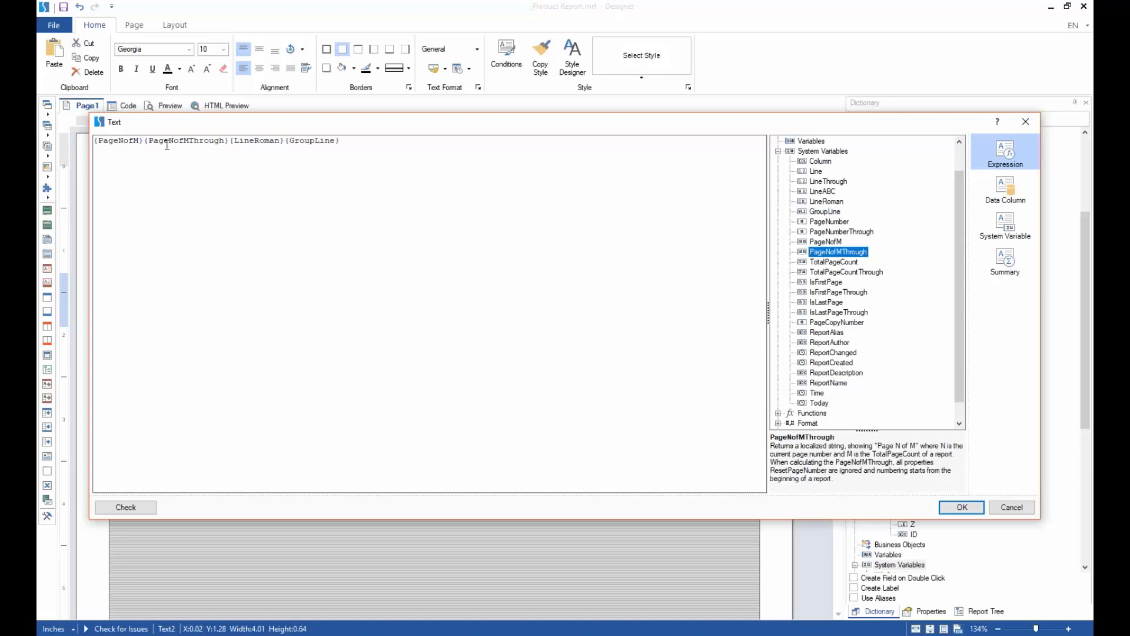
click(840, 264)
drag(841, 263, 184, 152)
click(214, 174)
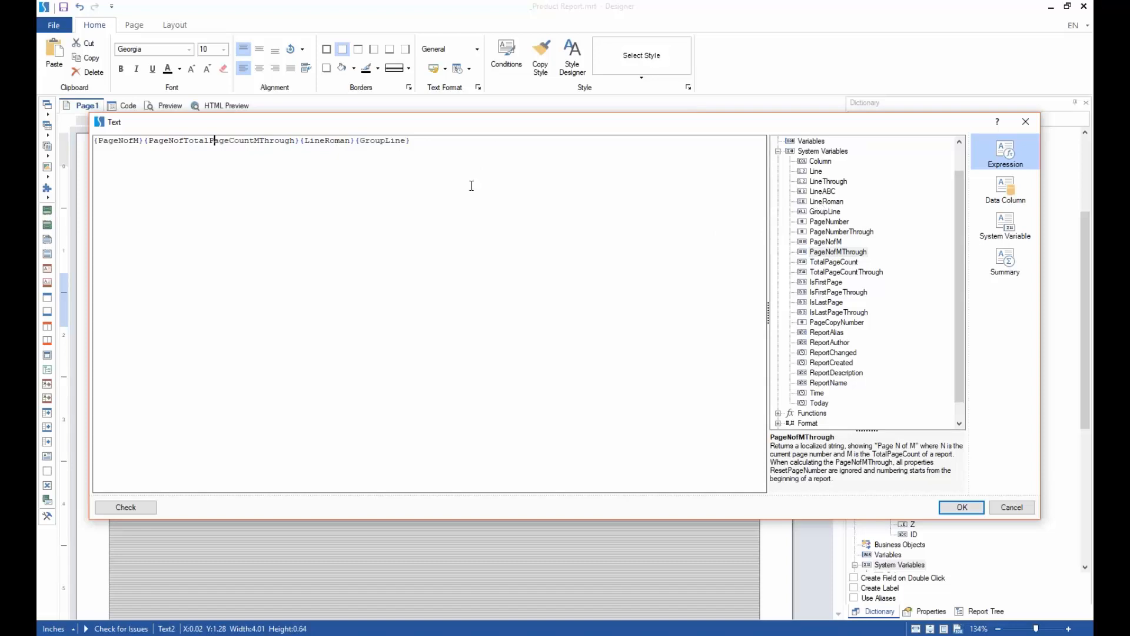
- Clear the whole expression of system variables and close the text editor, leaving the new component empty
drag(412, 140, 94, 139)
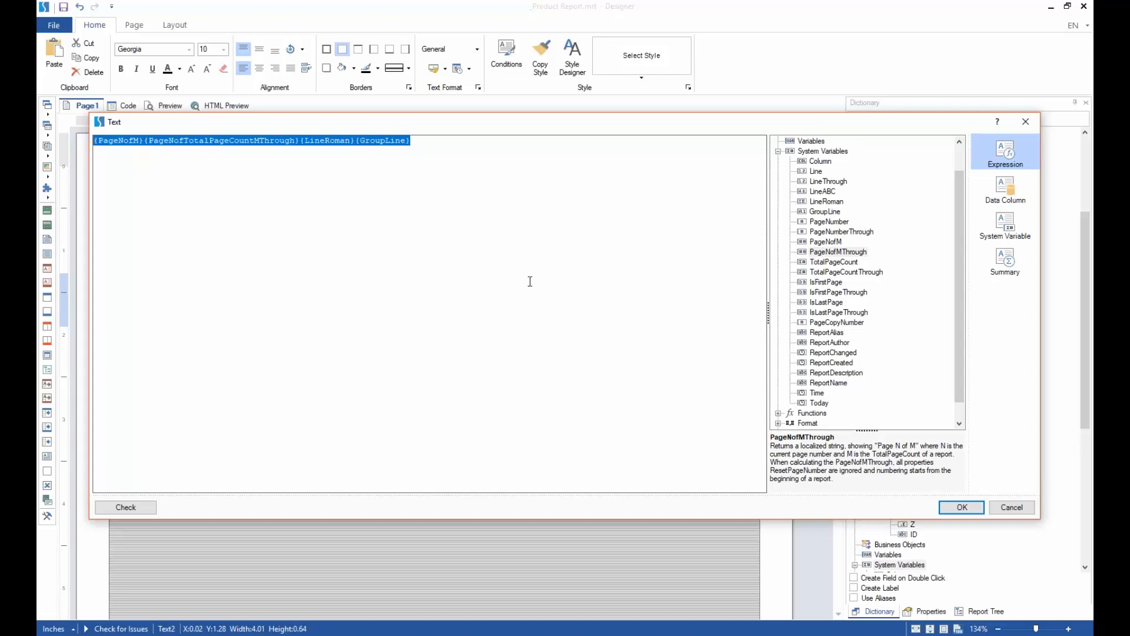
key(Delete)
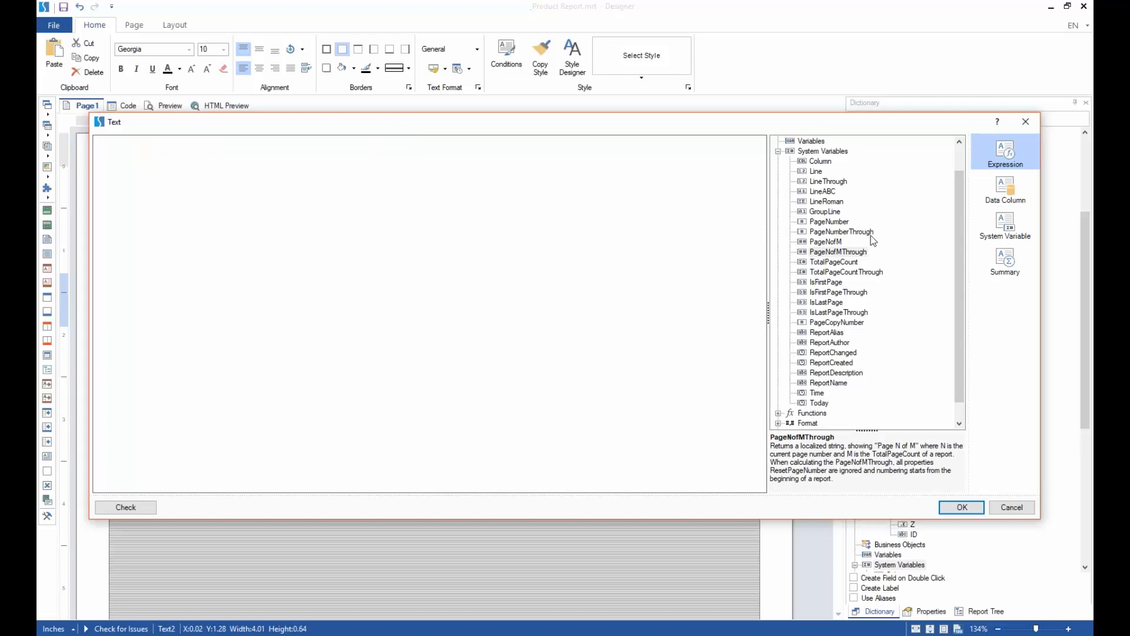
scroll(872, 234, up, 1)
click(811, 172)
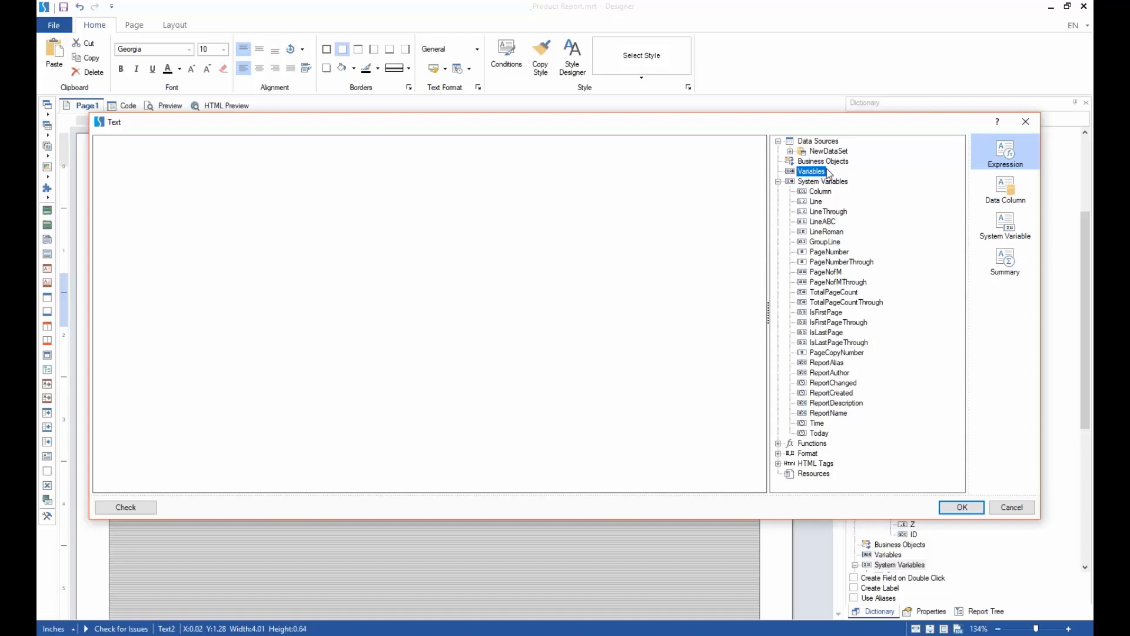
click(1026, 122)
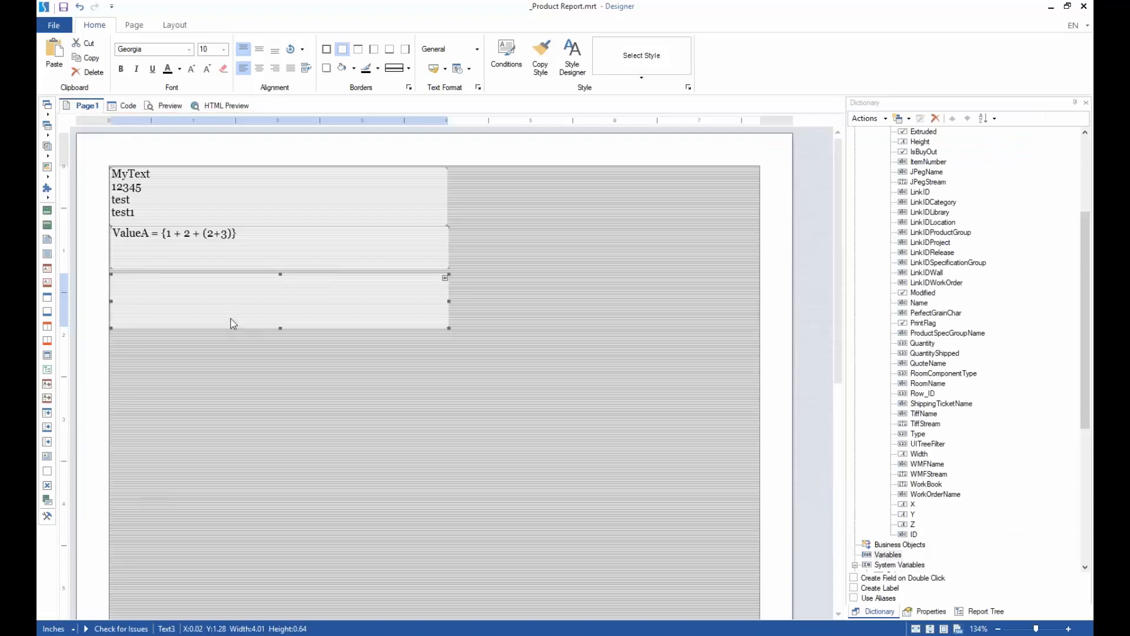
- Remove the empty text component along with the ValueA and MyText components from the page
key(ctrl+z)
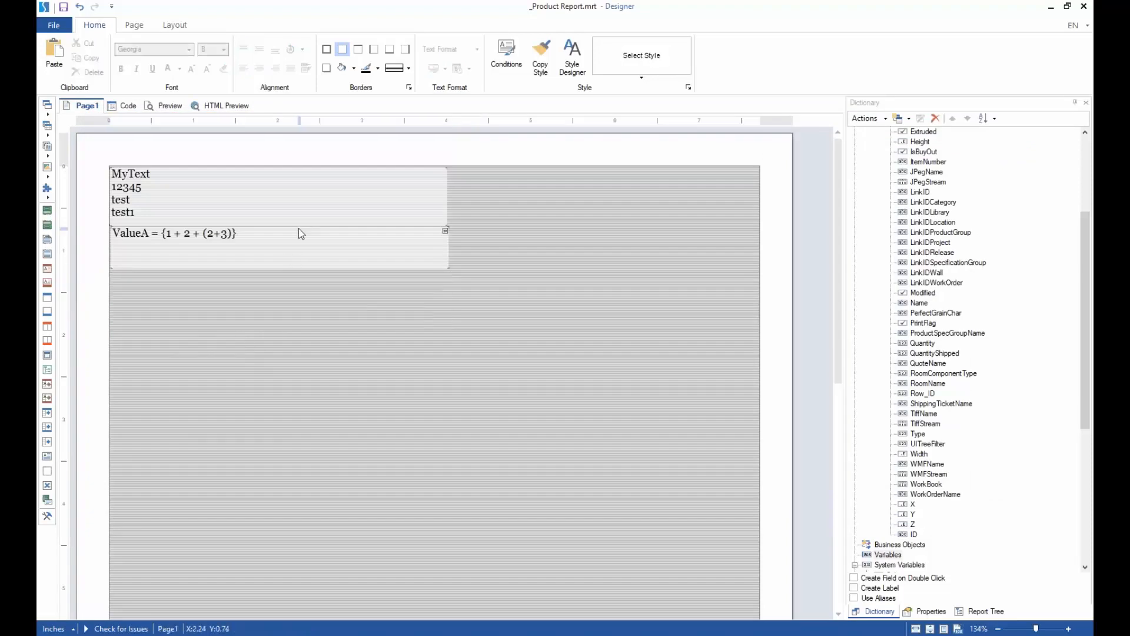
key(ctrl+z)
key(ctrl+z)
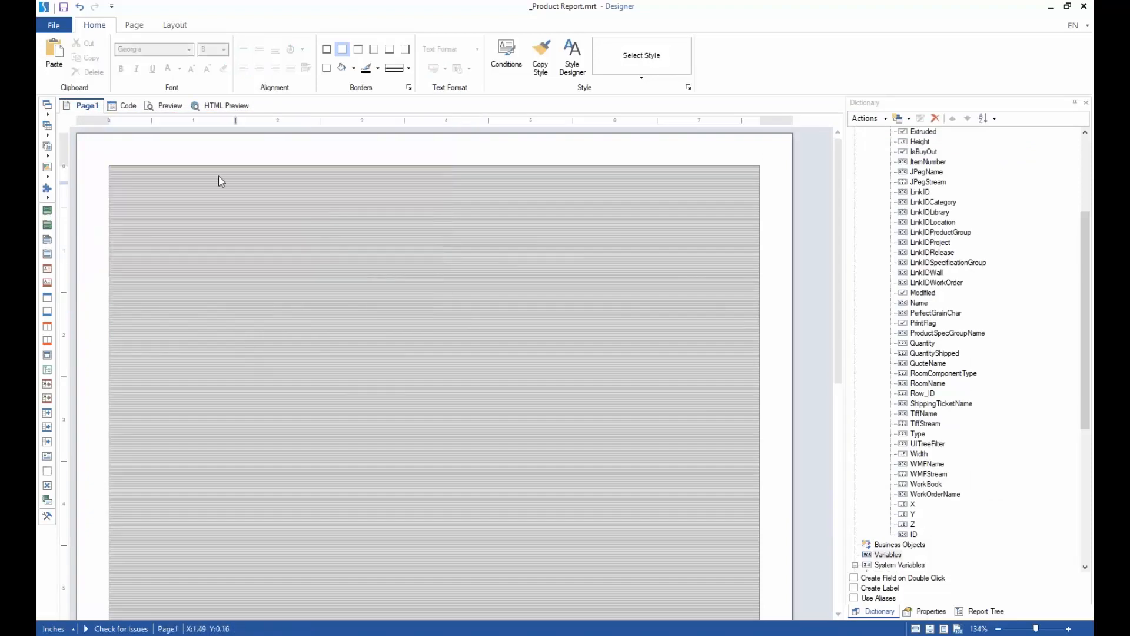
- Add a data band at the top of the page with Products as its data source, and shorten it to about 0.55 inches
click(47, 109)
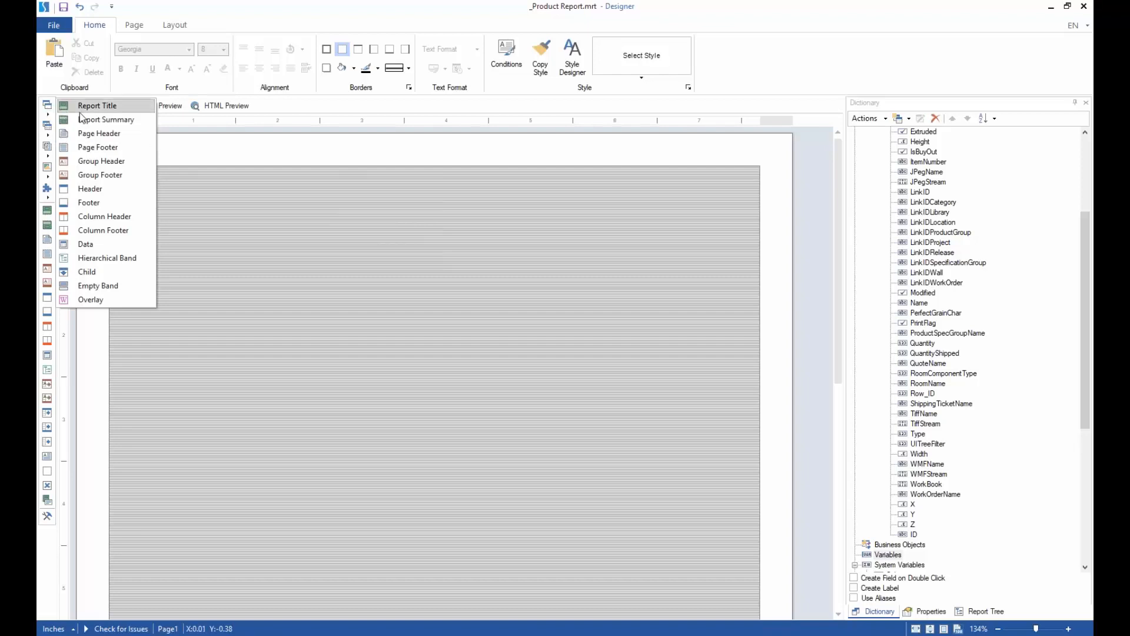
click(90, 245)
mouse_move(121, 175)
mouse_down()
mouse_move(236, 212)
mouse_move(652, 257)
mouse_up()
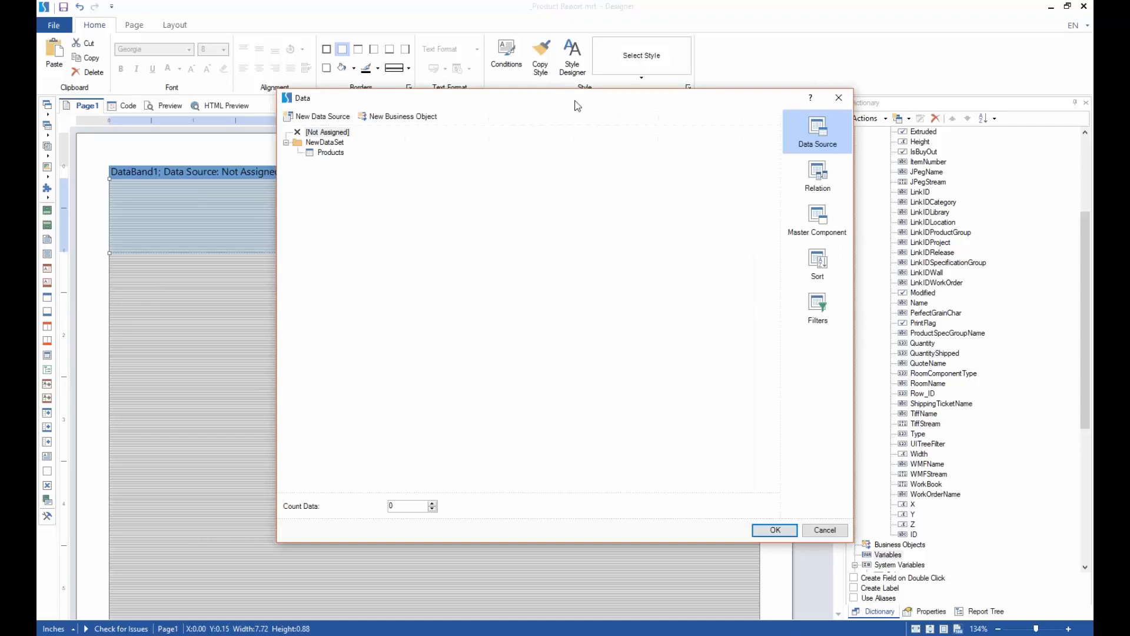
drag(580, 94, 574, 65)
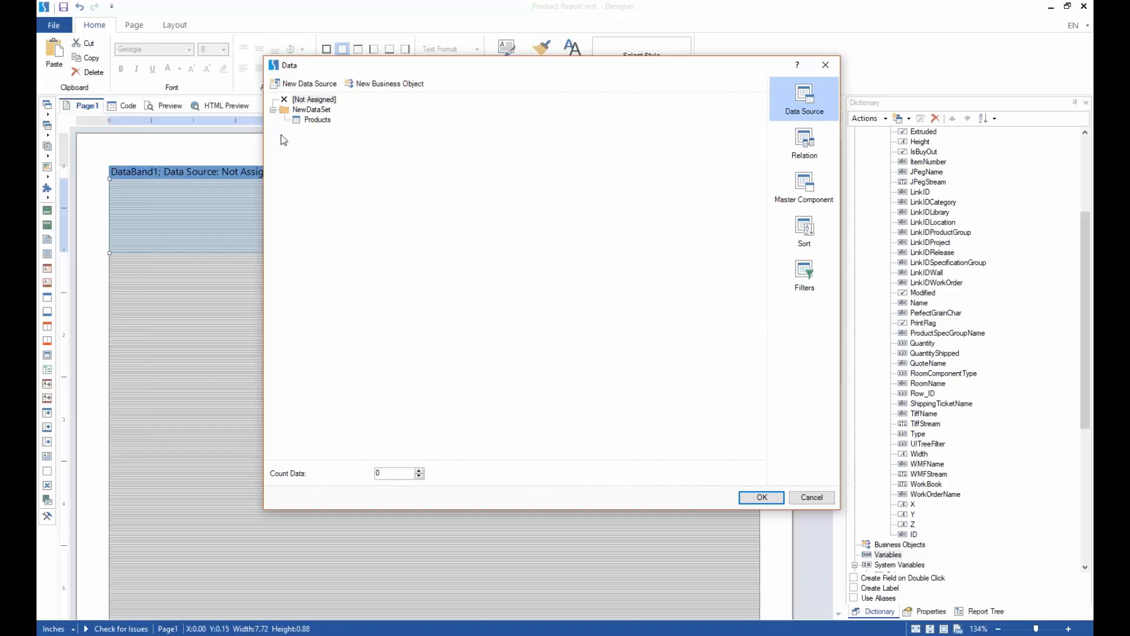
click(318, 119)
click(761, 497)
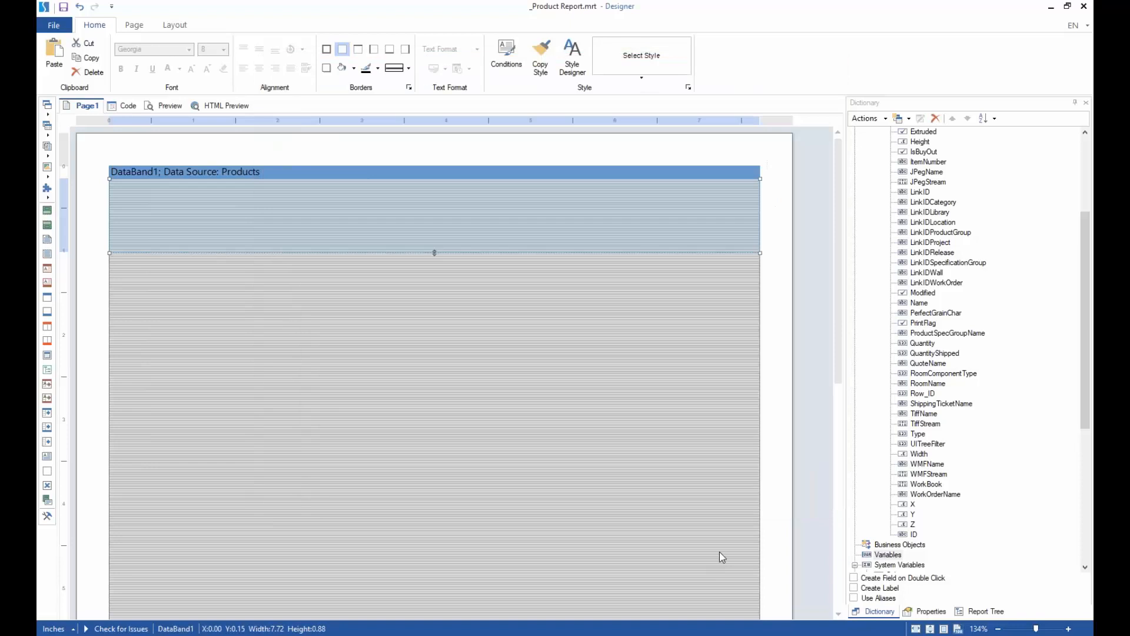
drag(435, 254, 435, 225)
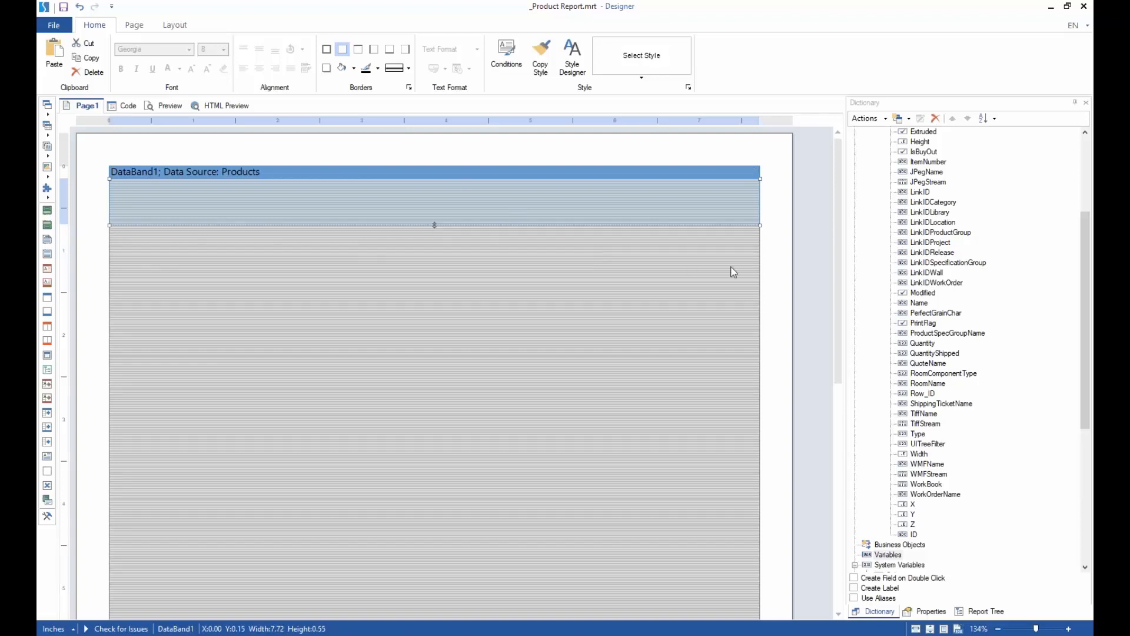
- View the Products table's data and examine the first record's fields from ActivityPath through Depth and DrawIndex
click(1086, 165)
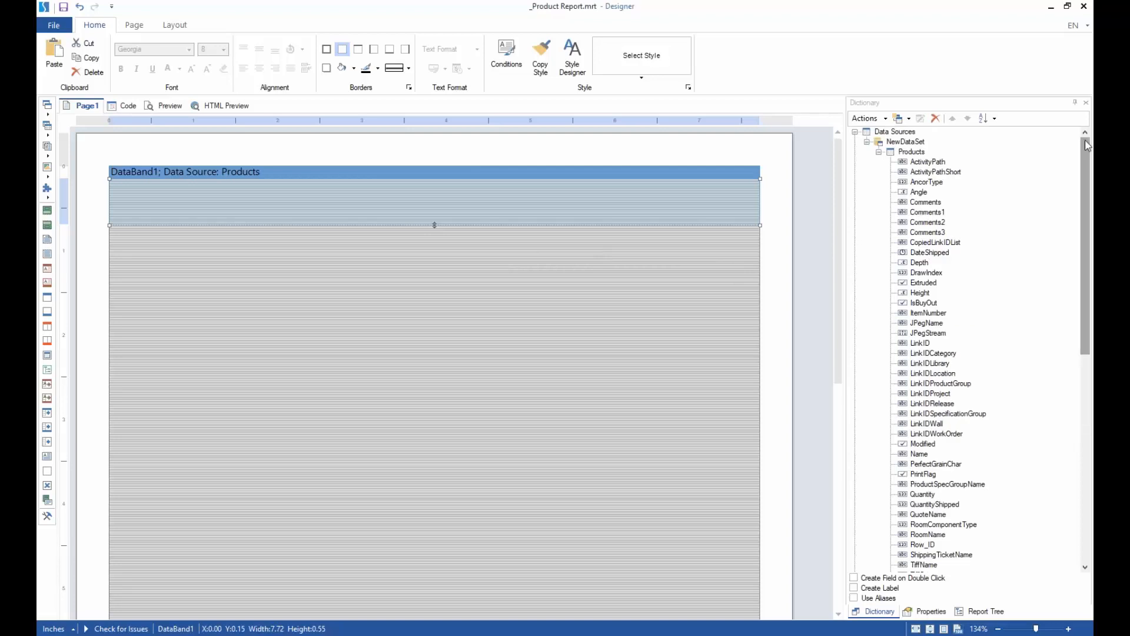
click(911, 153)
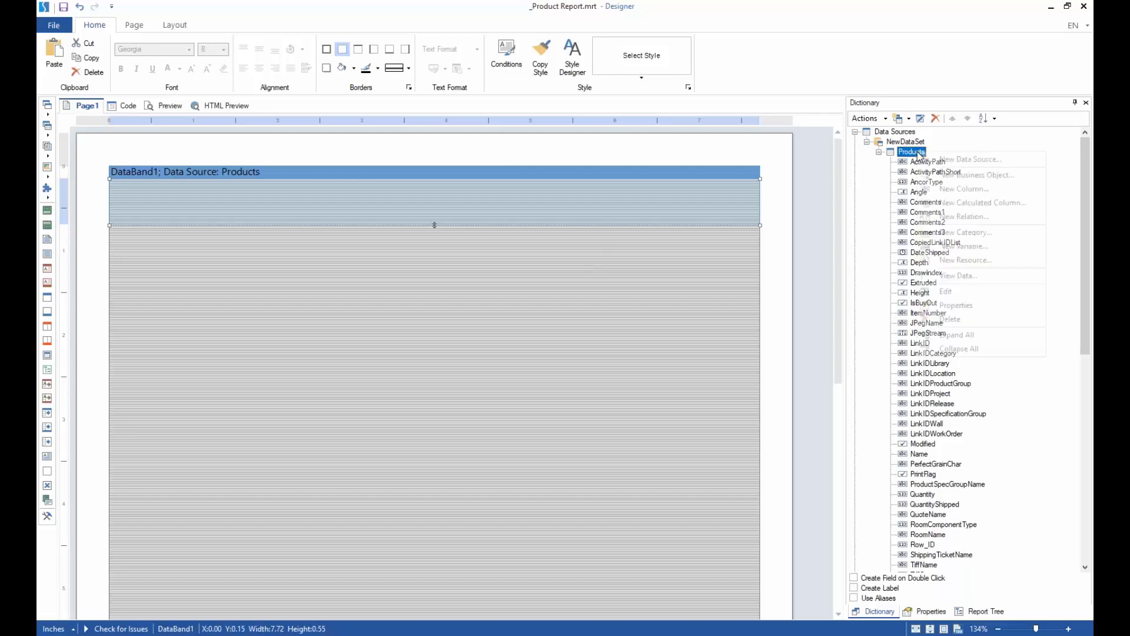
right_click(918, 155)
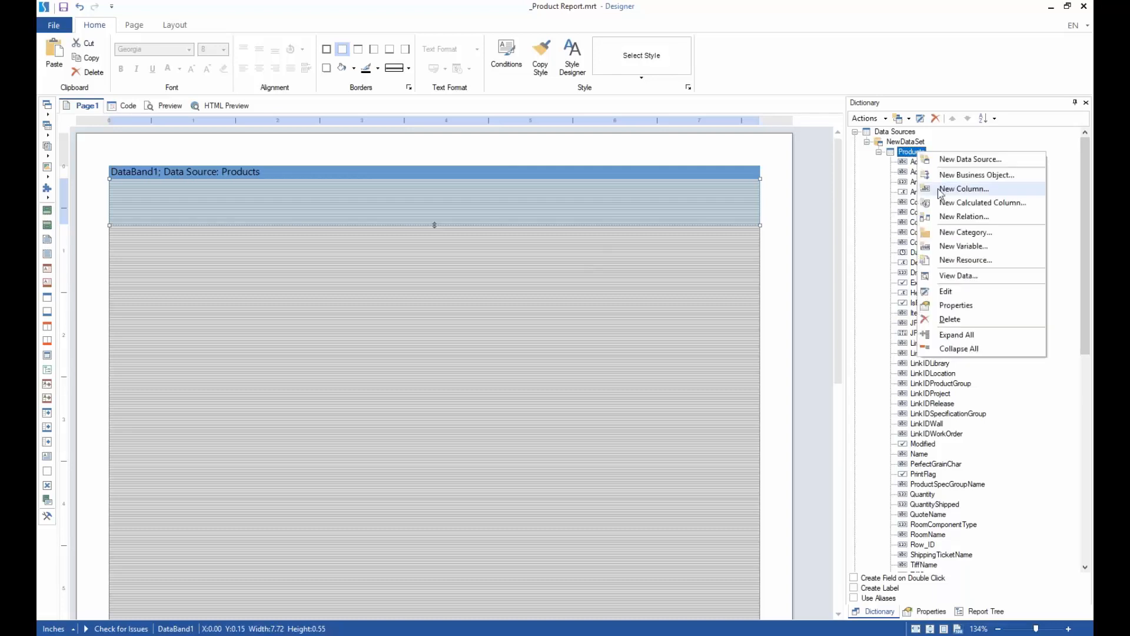
click(972, 276)
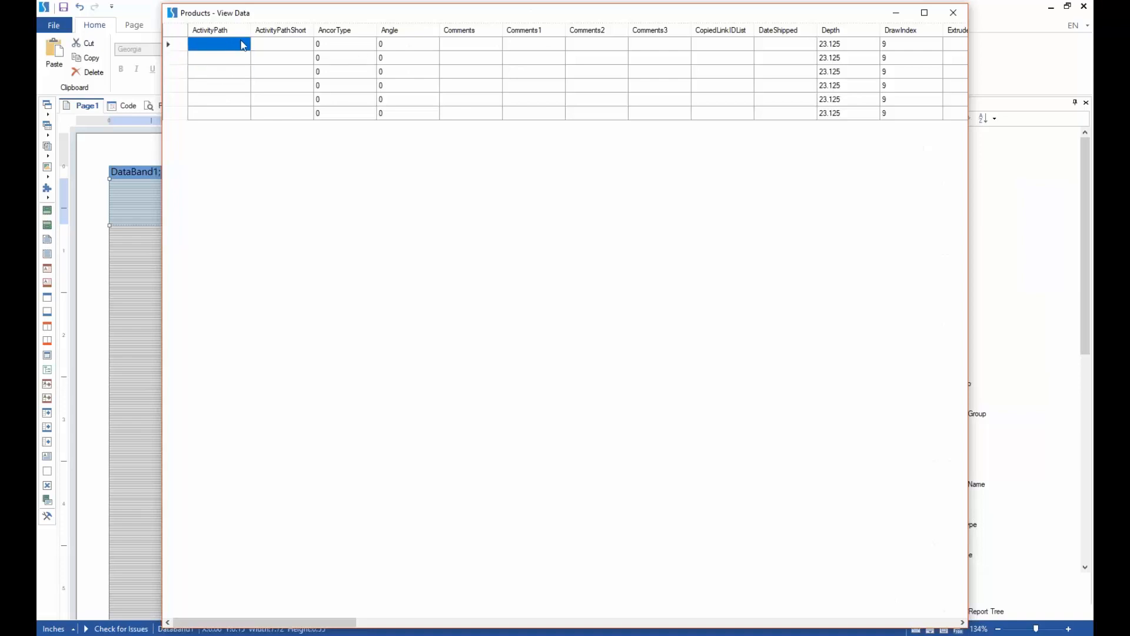
drag(237, 48, 866, 46)
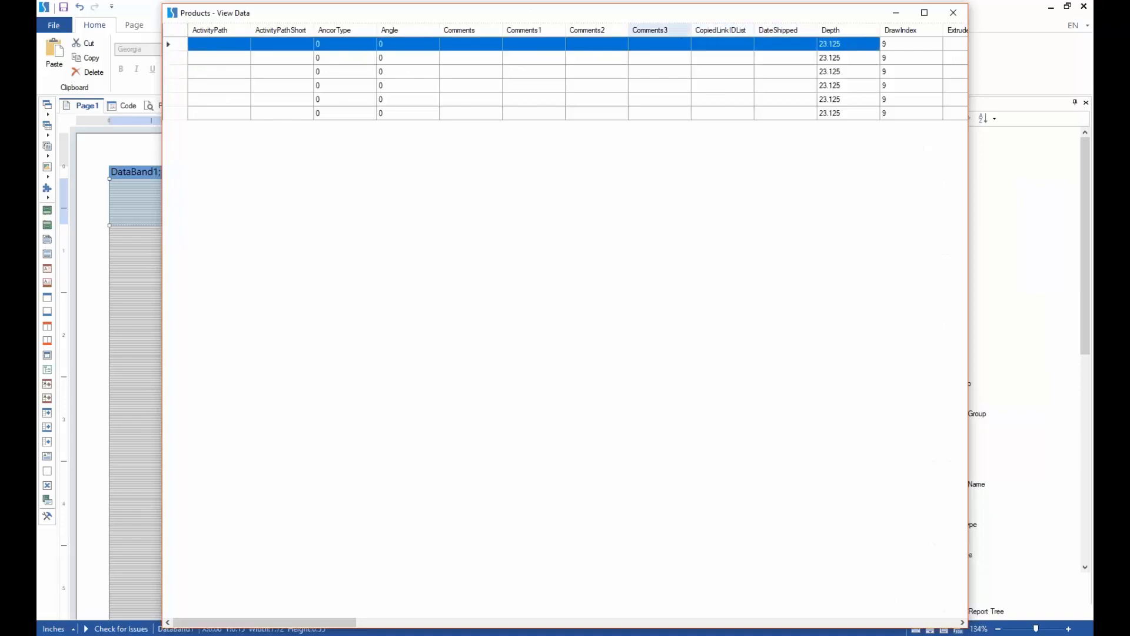
click(229, 45)
click(327, 46)
click(400, 47)
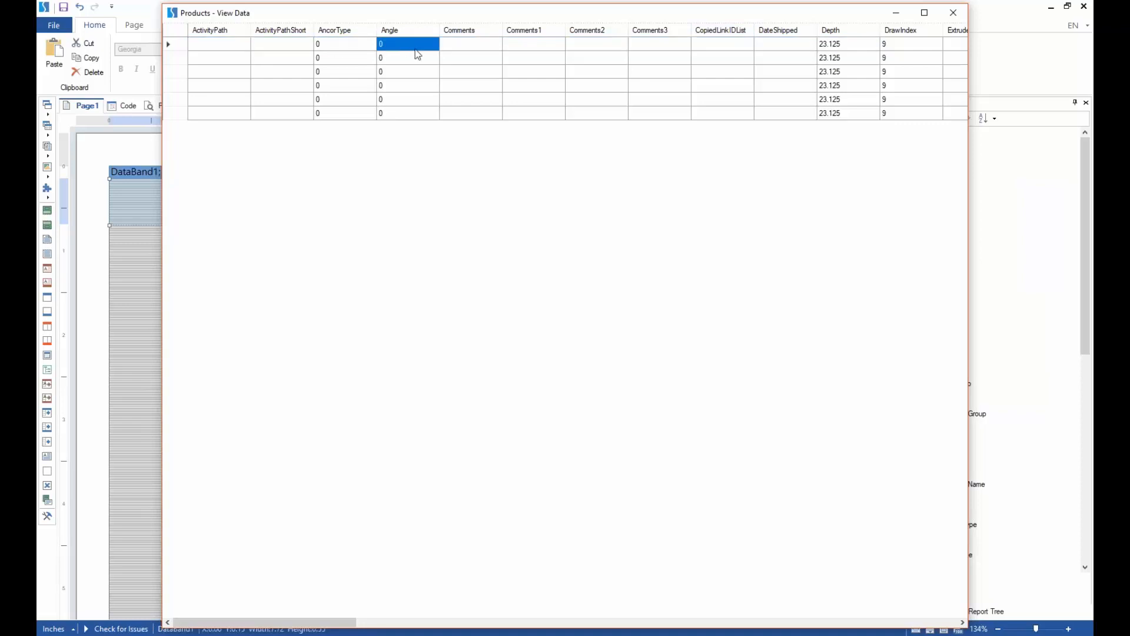
click(857, 46)
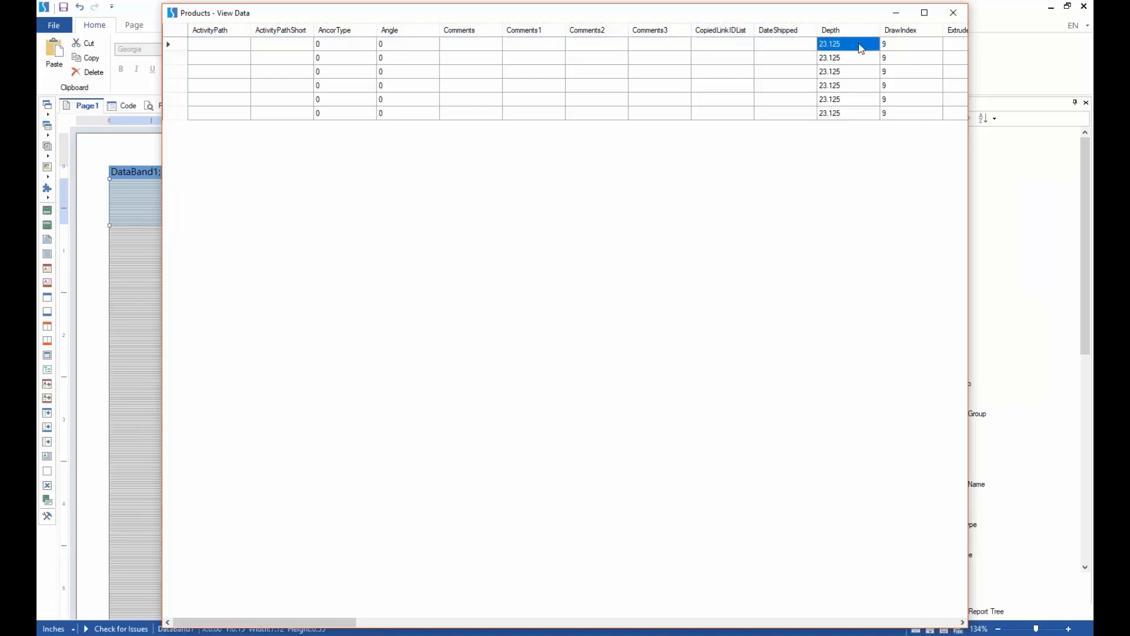
click(913, 45)
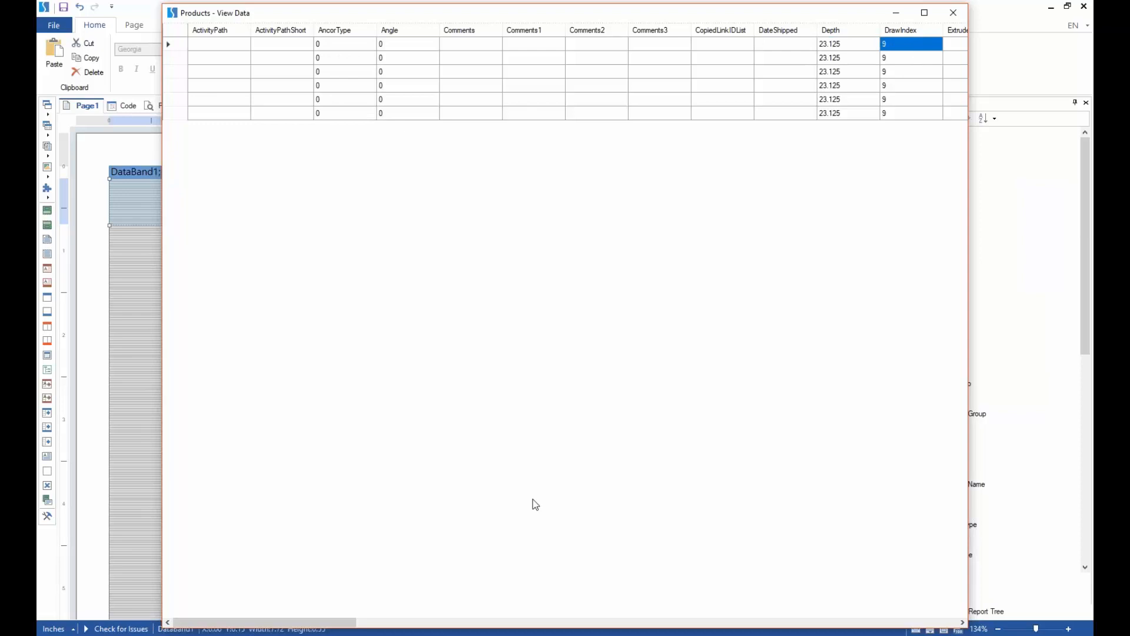
- Examine the first Products record's fields from DrawIndex through JPegName and close the data view
drag(344, 623, 497, 571)
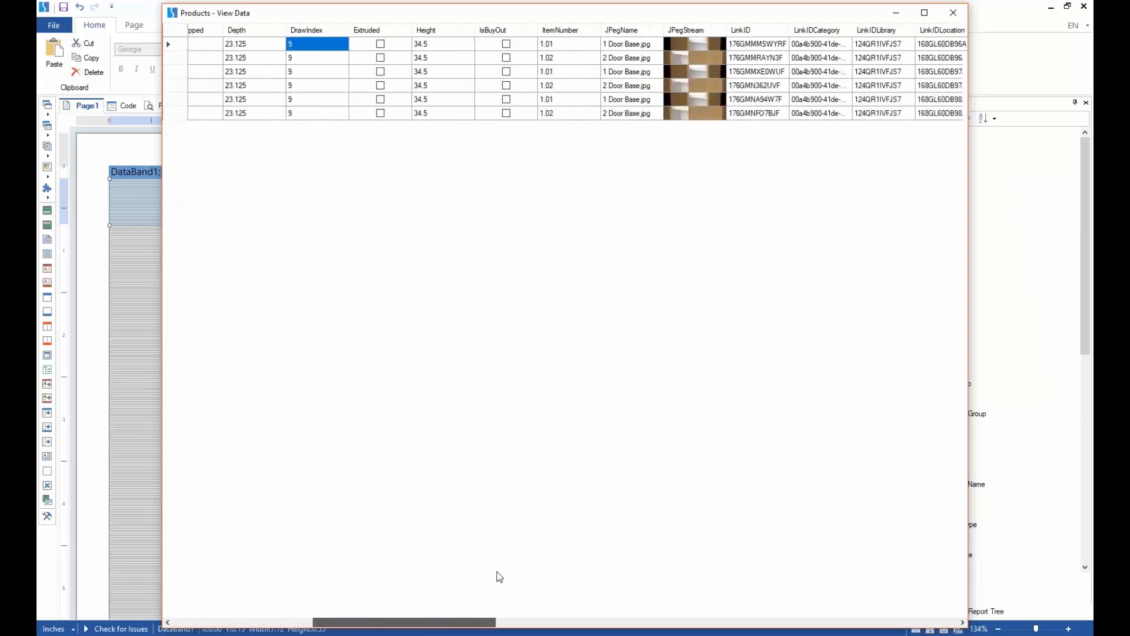
key(Tab)
key(Tab)
key(Tab)
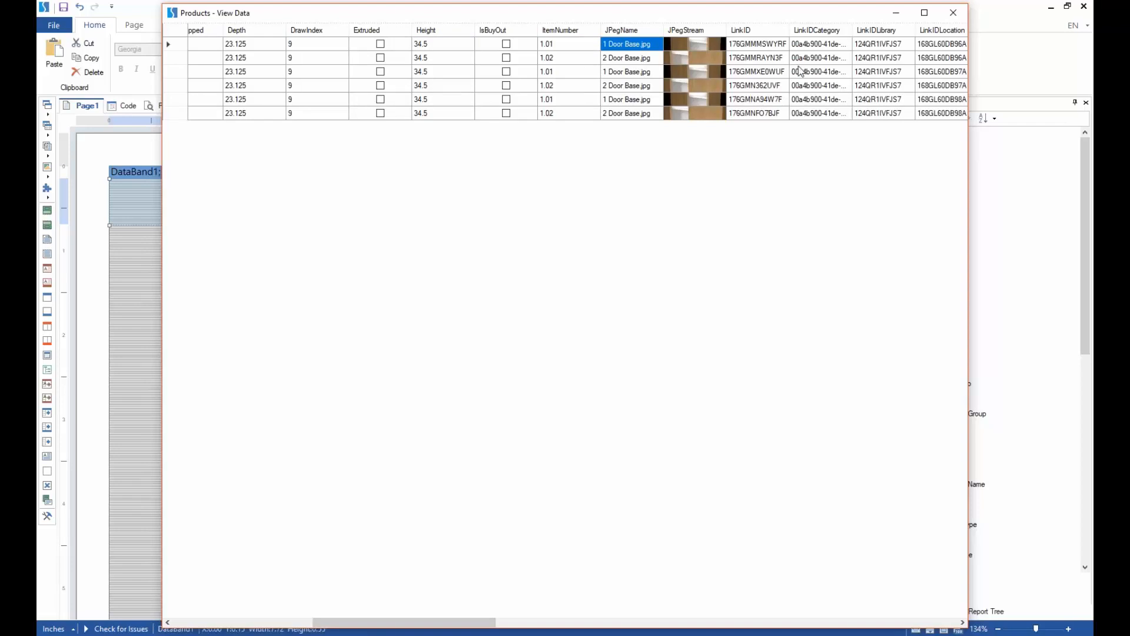
click(953, 12)
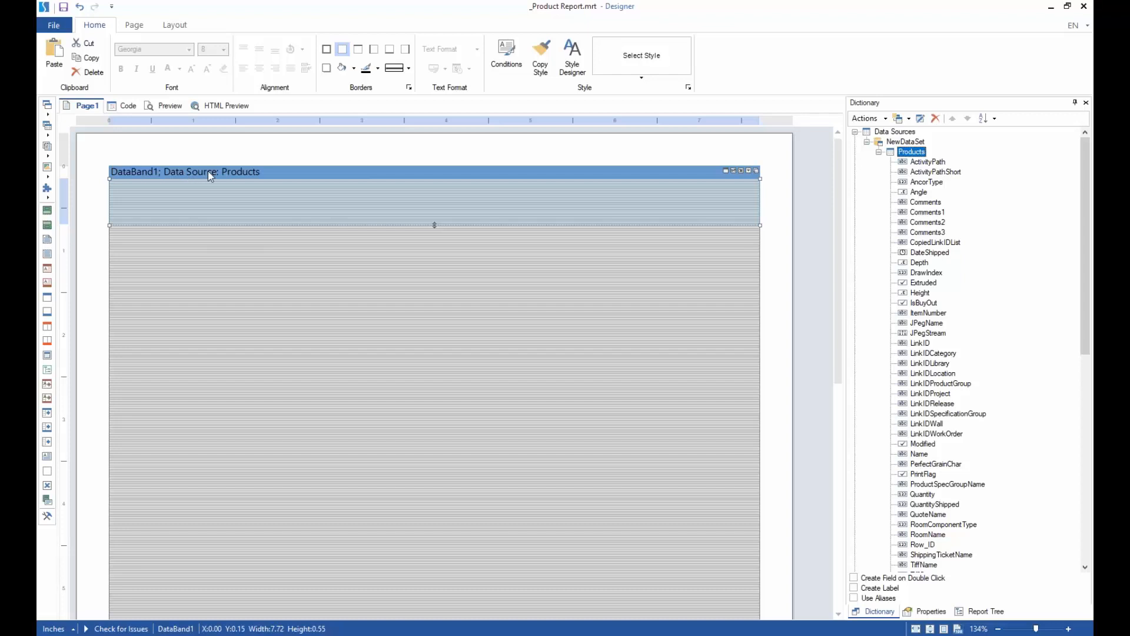
- Increase the height of the Products data band to about 0.99 inches
click(237, 179)
mouse_move(436, 228)
mouse_down()
mouse_move(424, 312)
mouse_move(447, 216)
mouse_move(434, 262)
mouse_up()
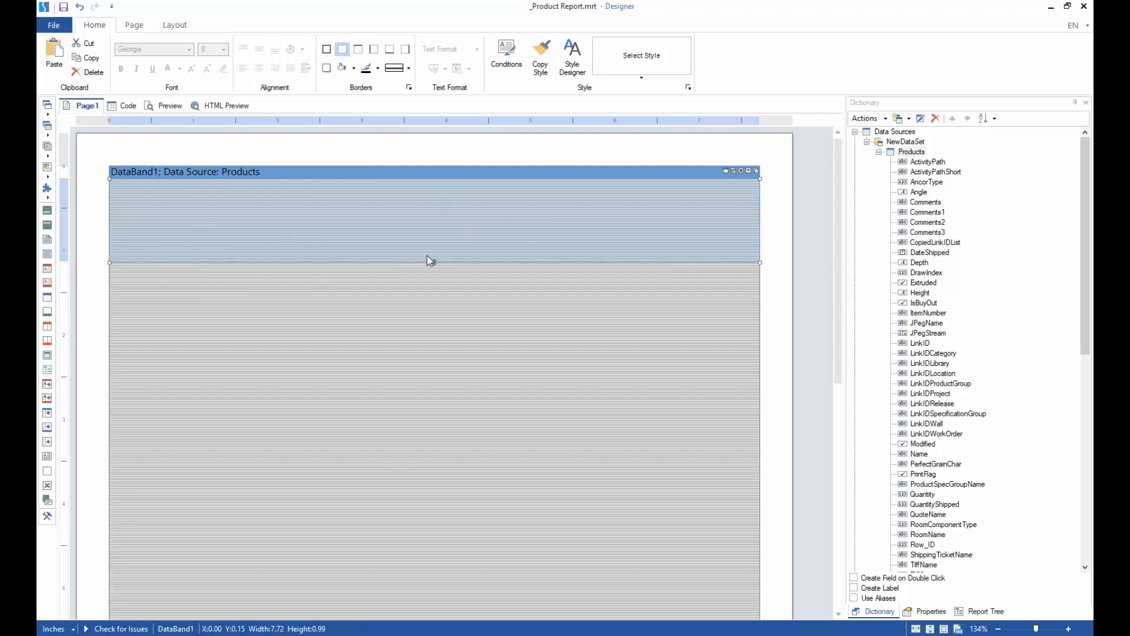
- Add a text component about 2.35 by 0.44 inches in the upper-left corner of the data band, containing the text Product
click(47, 146)
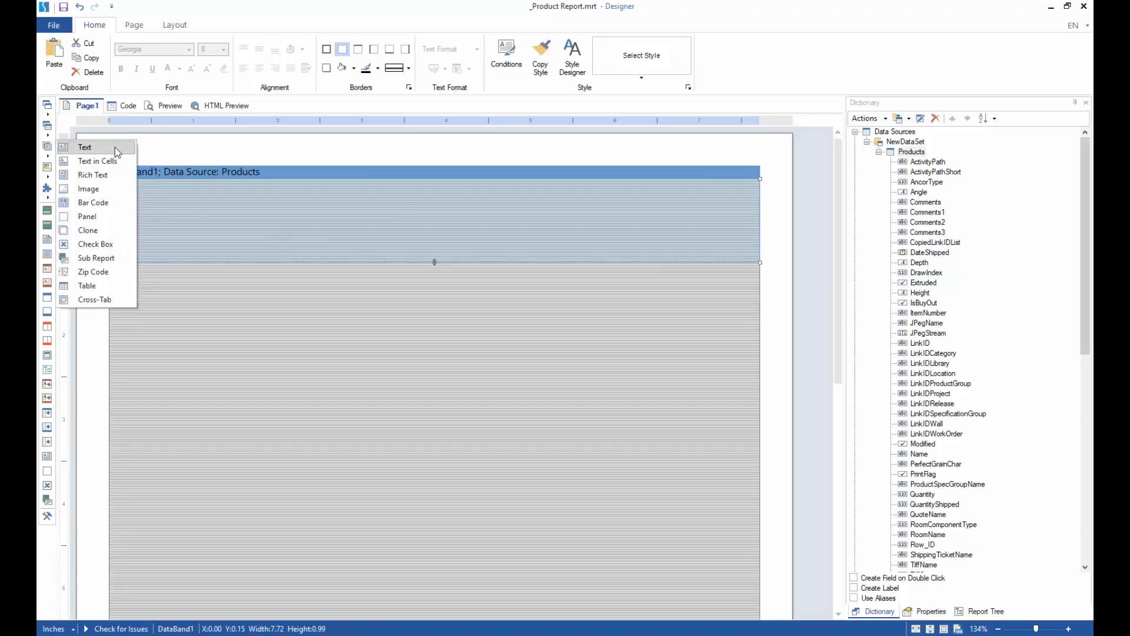
click(88, 147)
drag(112, 181, 309, 217)
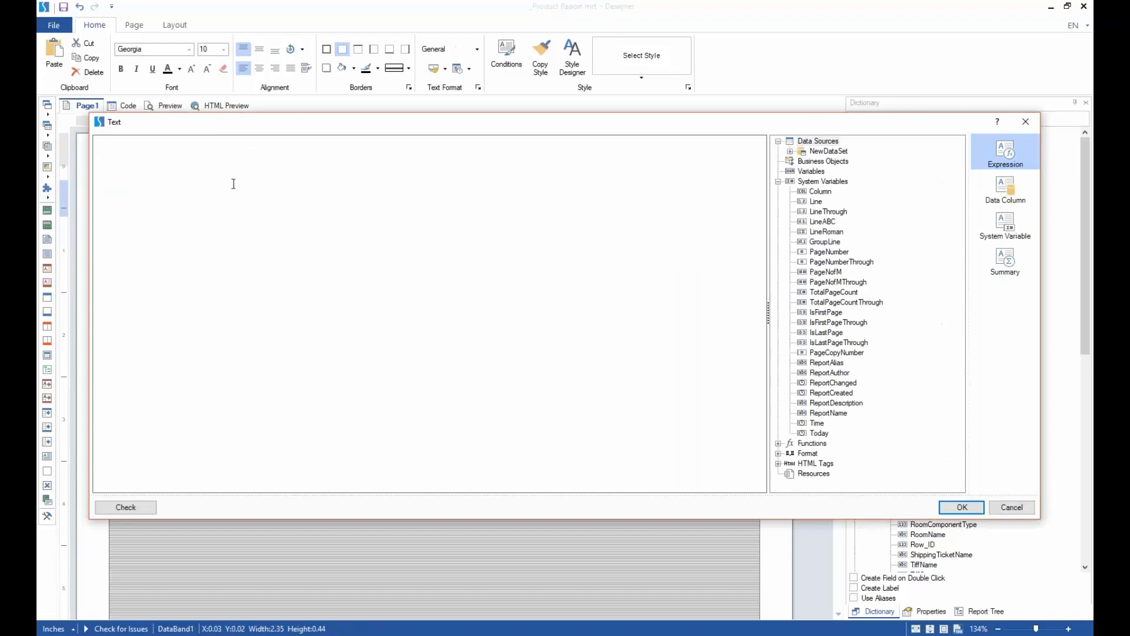
text(PRoduct)
key(Left)
key(Left)
key(Left)
key(Left)
key(Left)
key(BackSpace)
text(r)
click(952, 511)
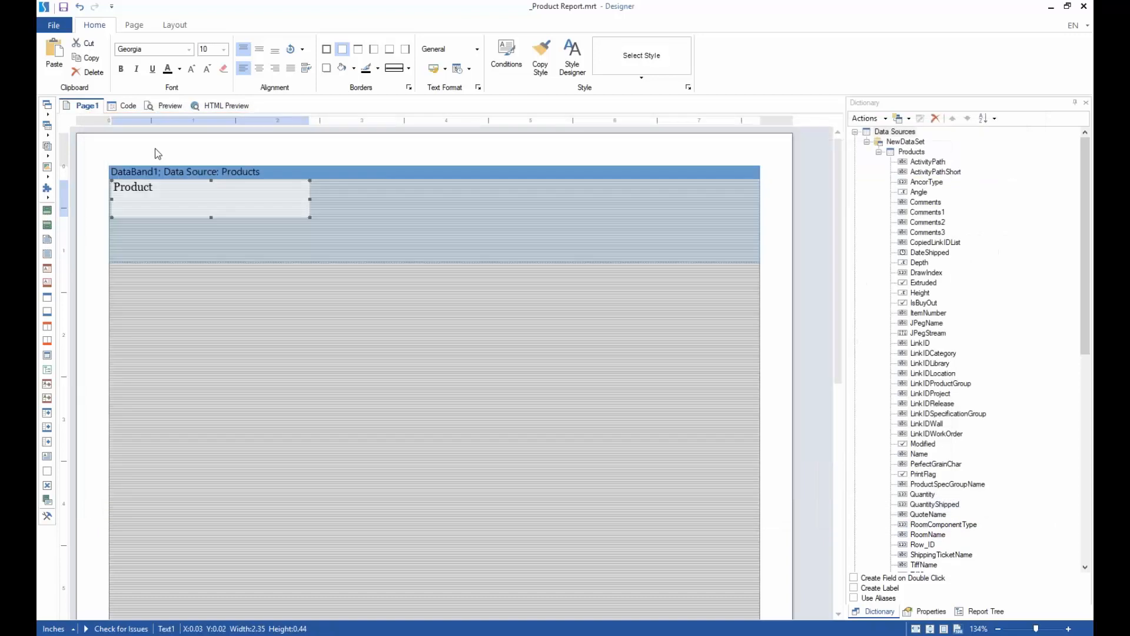
- Preview the report, return to Page1 and shift the Product text component slightly down within the data band
click(150, 106)
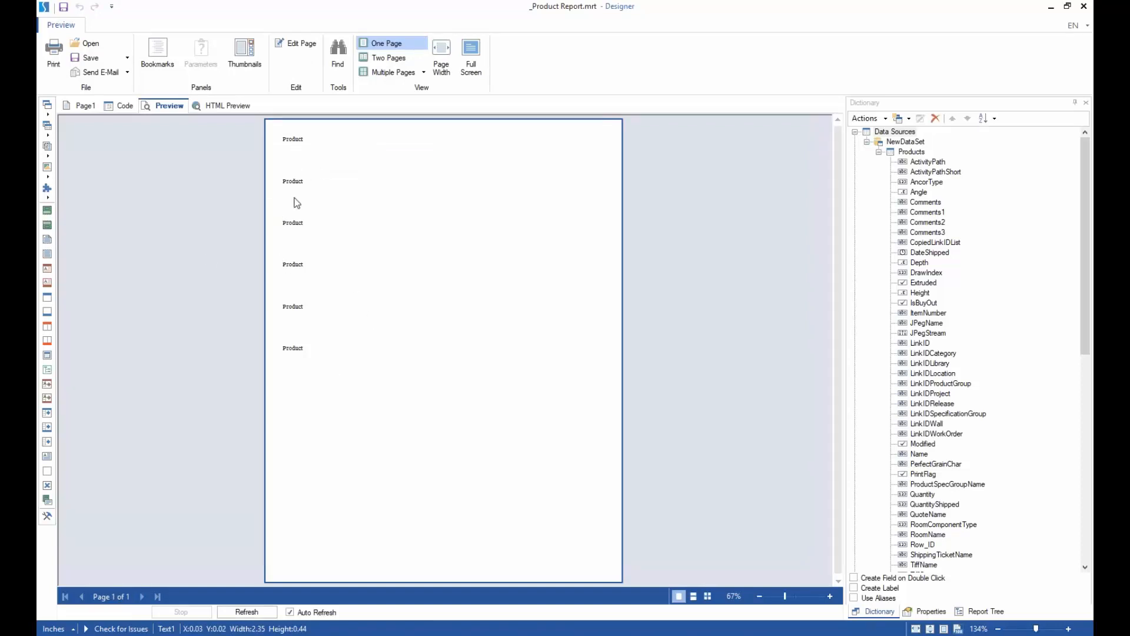
click(83, 105)
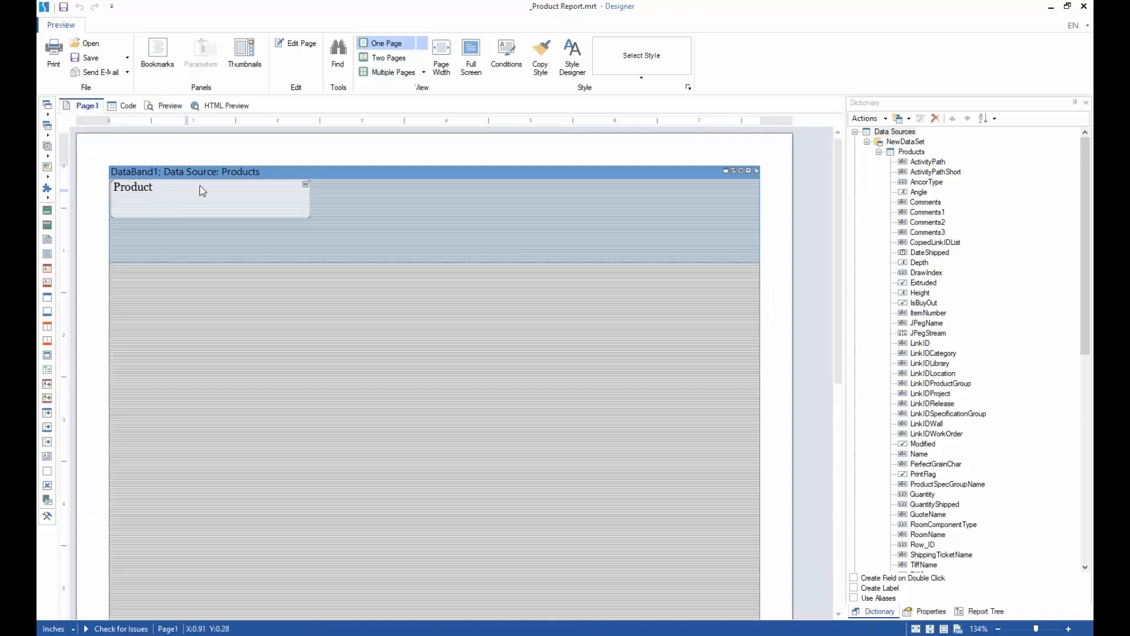
click(167, 200)
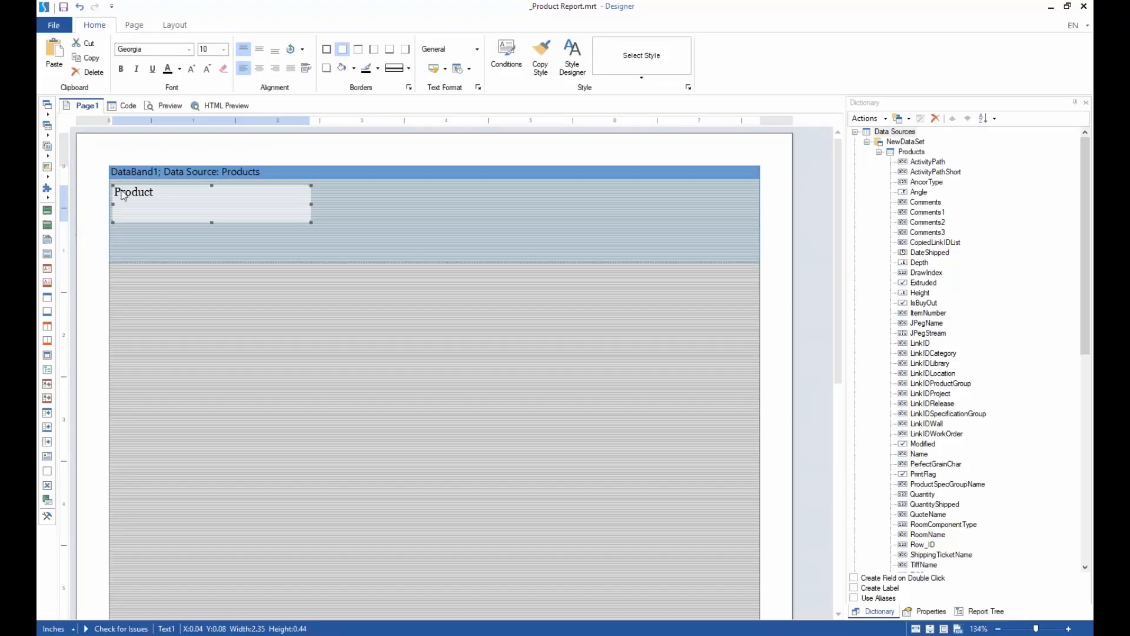
- View the Products table's data again to review its records, and close the data view
click(252, 171)
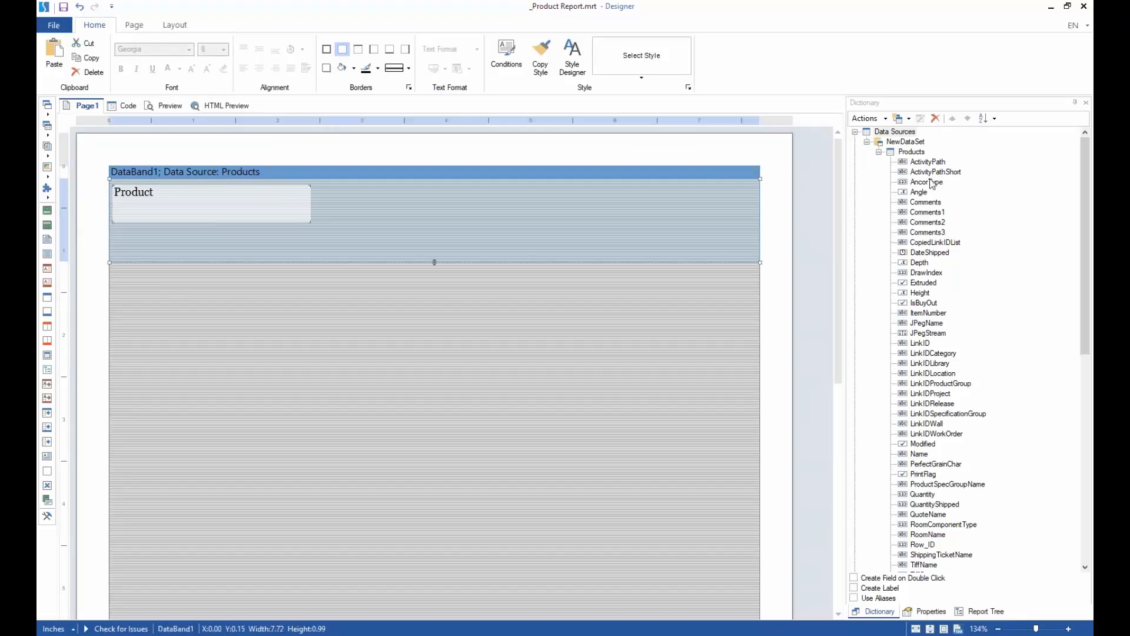
click(920, 154)
right_click(922, 154)
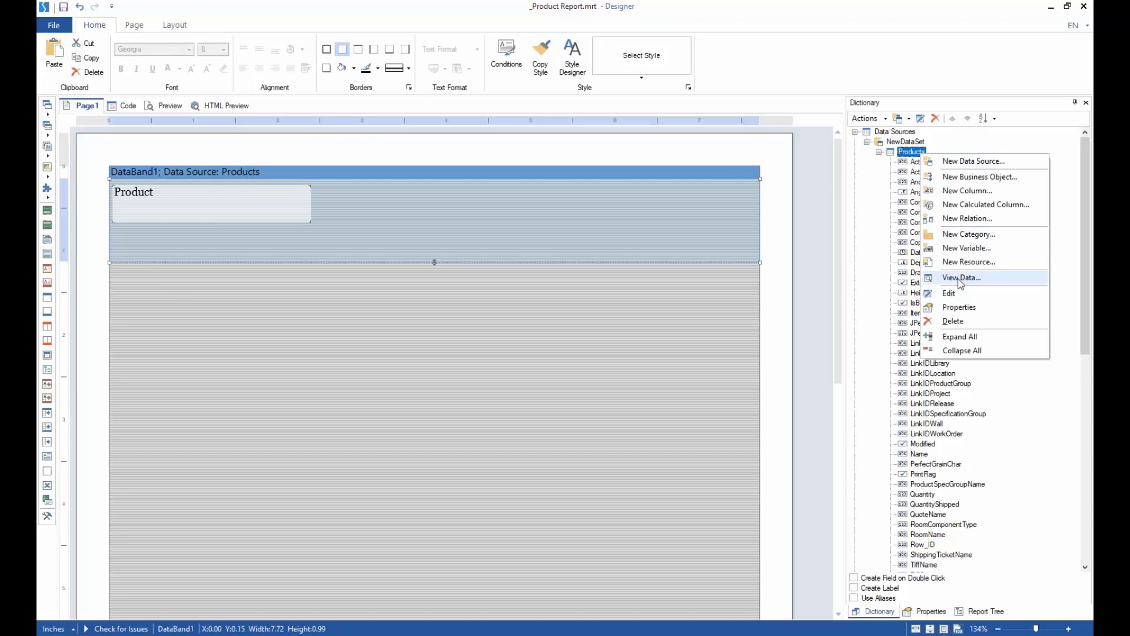
click(872, 281)
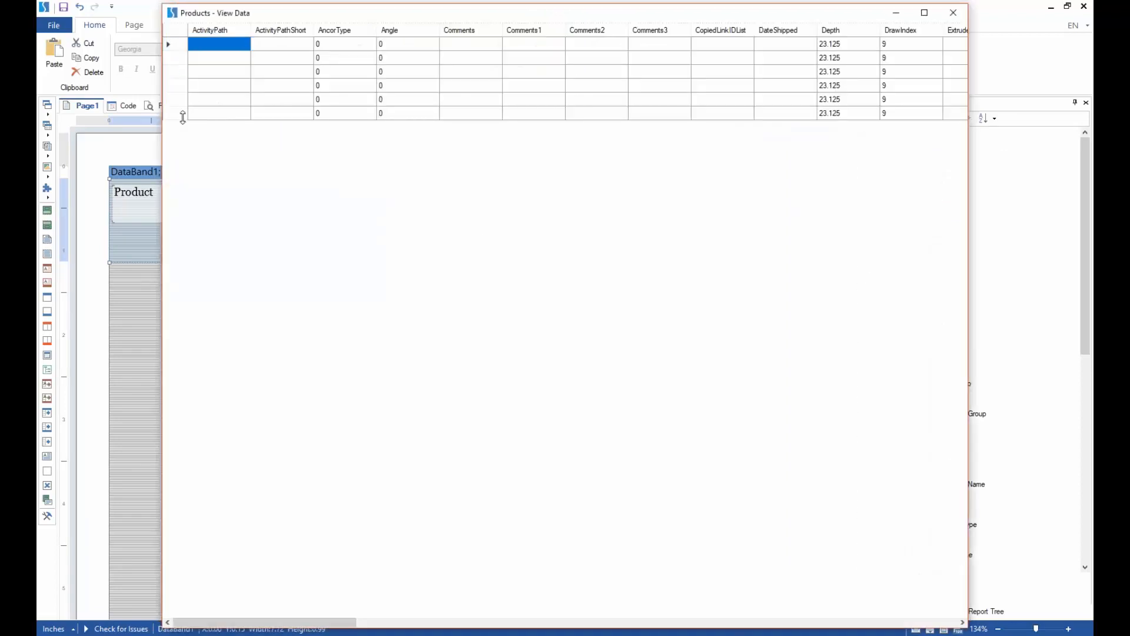
click(953, 12)
- Delete the Product text component from the data band
click(144, 203)
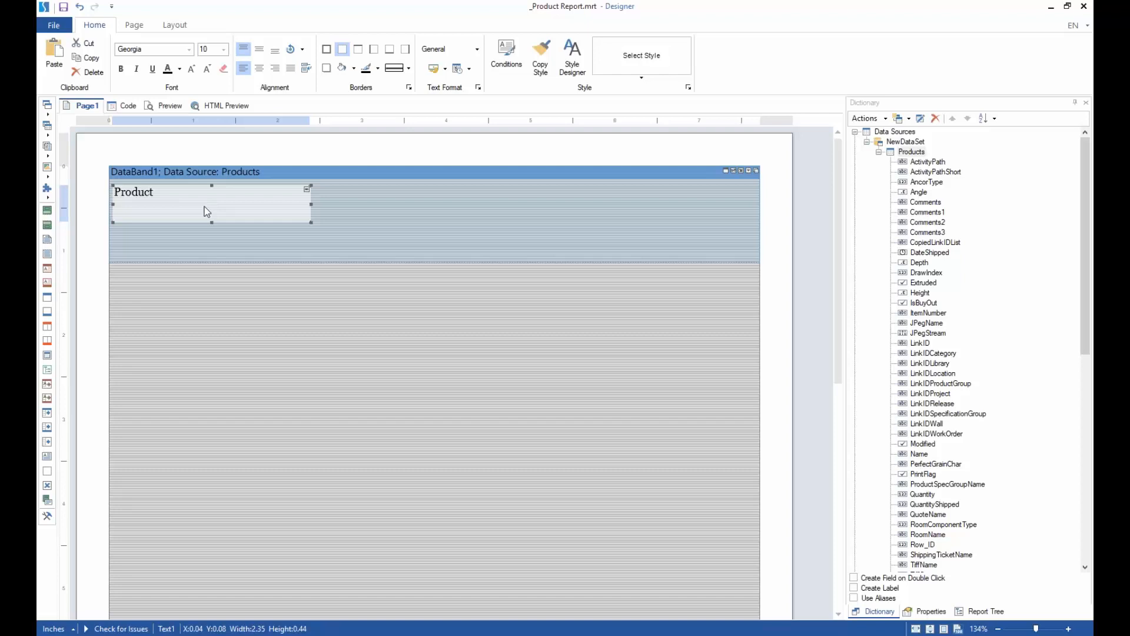
click(174, 203)
key(Delete)
key(Delete)
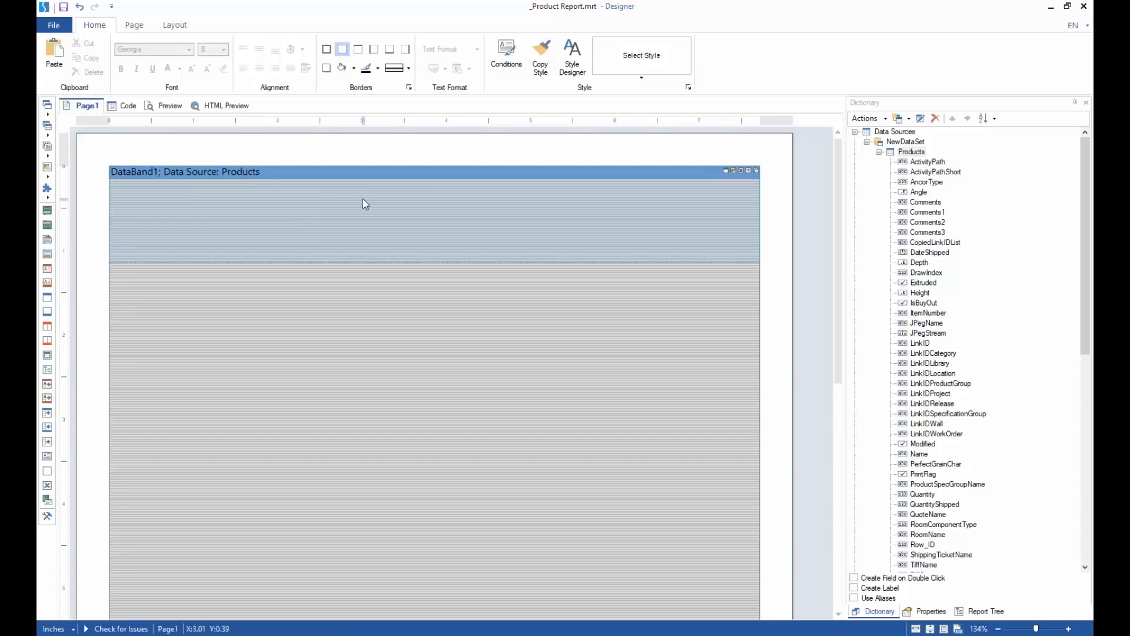
- Collapse the Products table's field list in the dictionary and select the Variables node
click(916, 152)
click(917, 173)
click(878, 152)
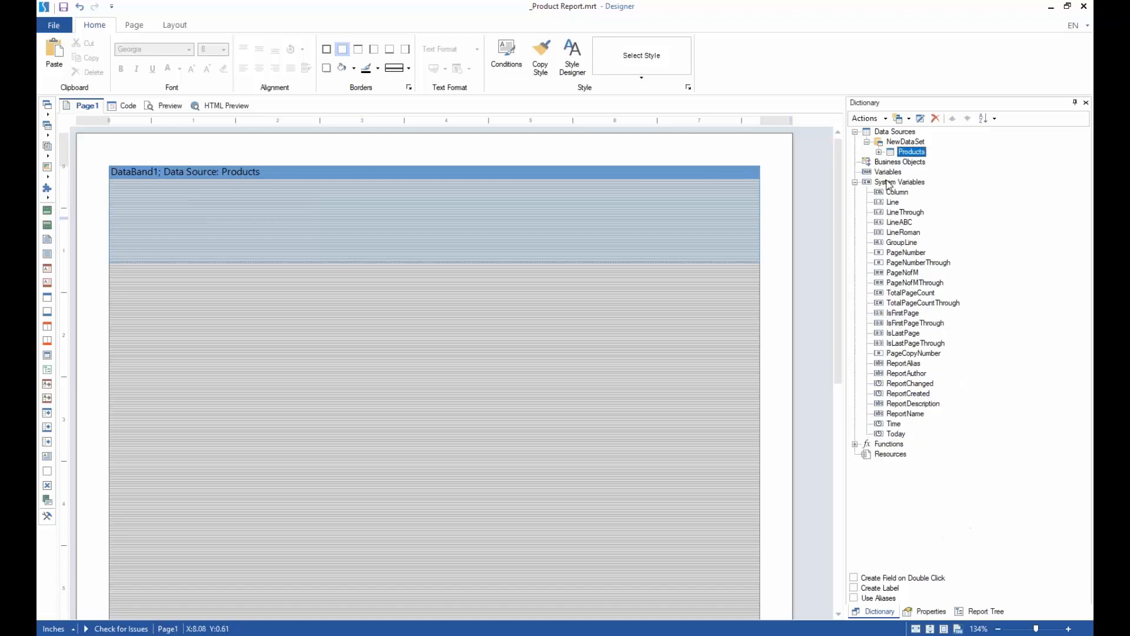
click(879, 151)
click(879, 132)
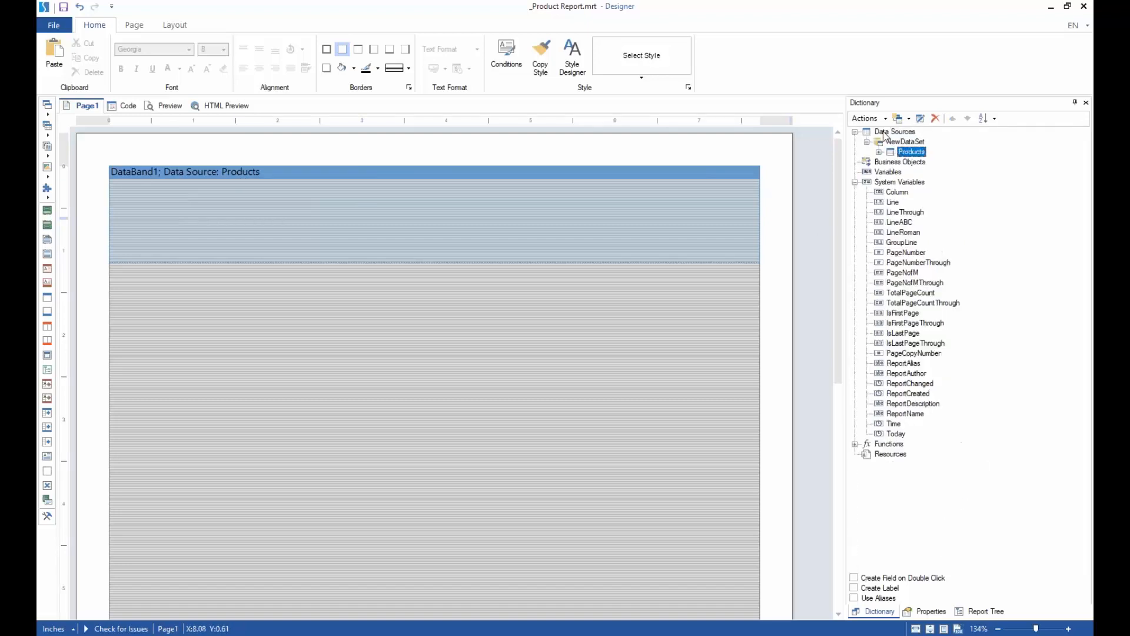
click(886, 172)
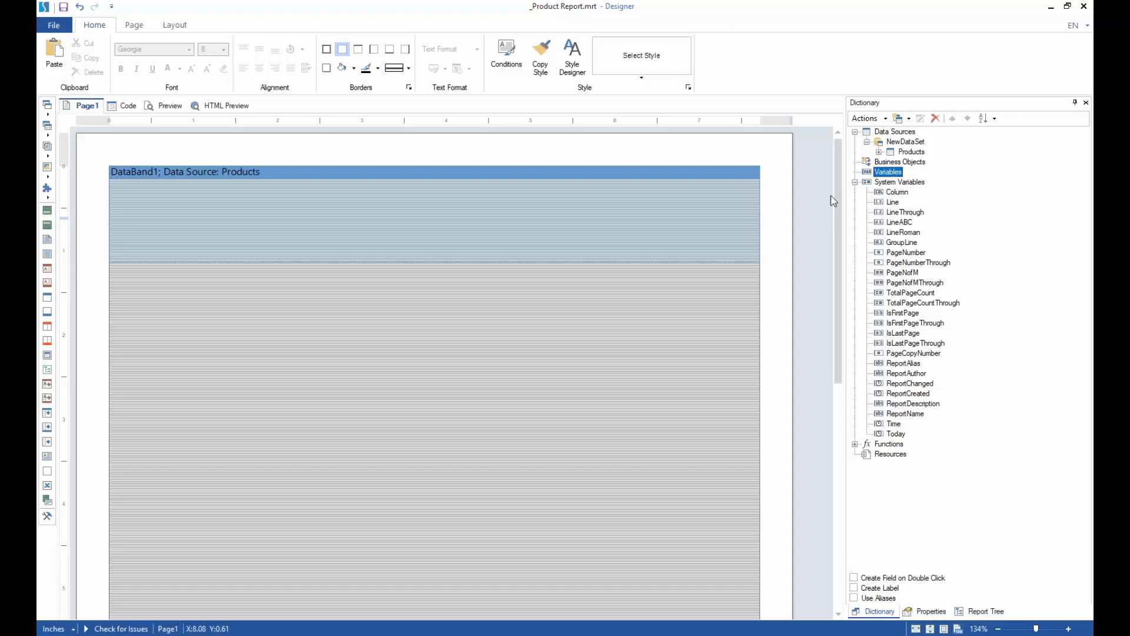
- Set the script language in the report's own properties to VB
click(835, 159)
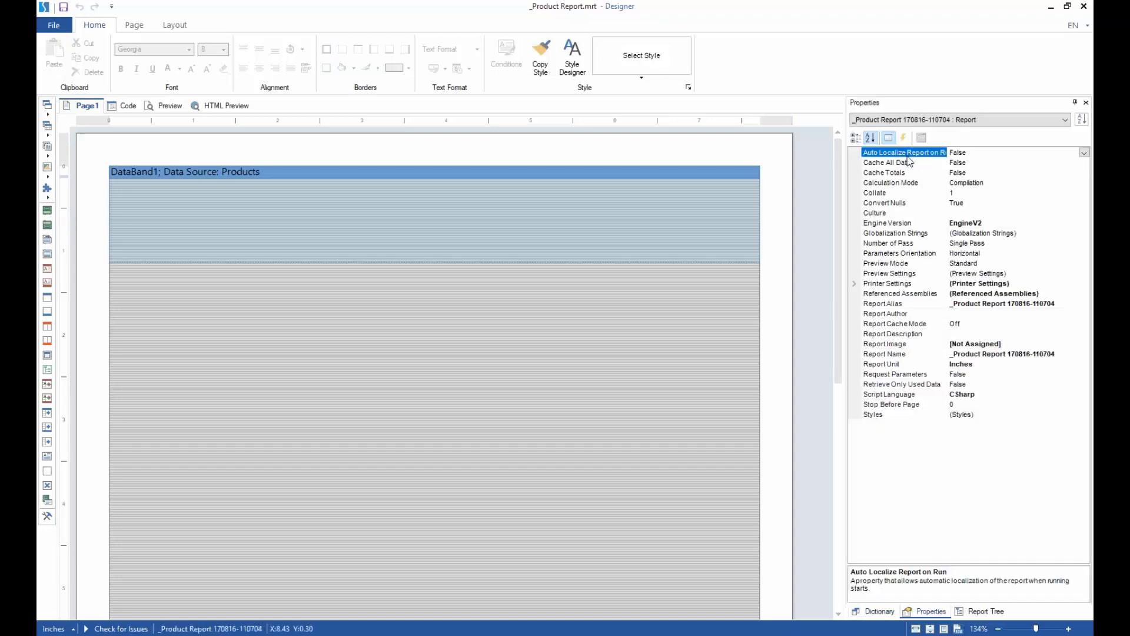
click(942, 119)
click(945, 130)
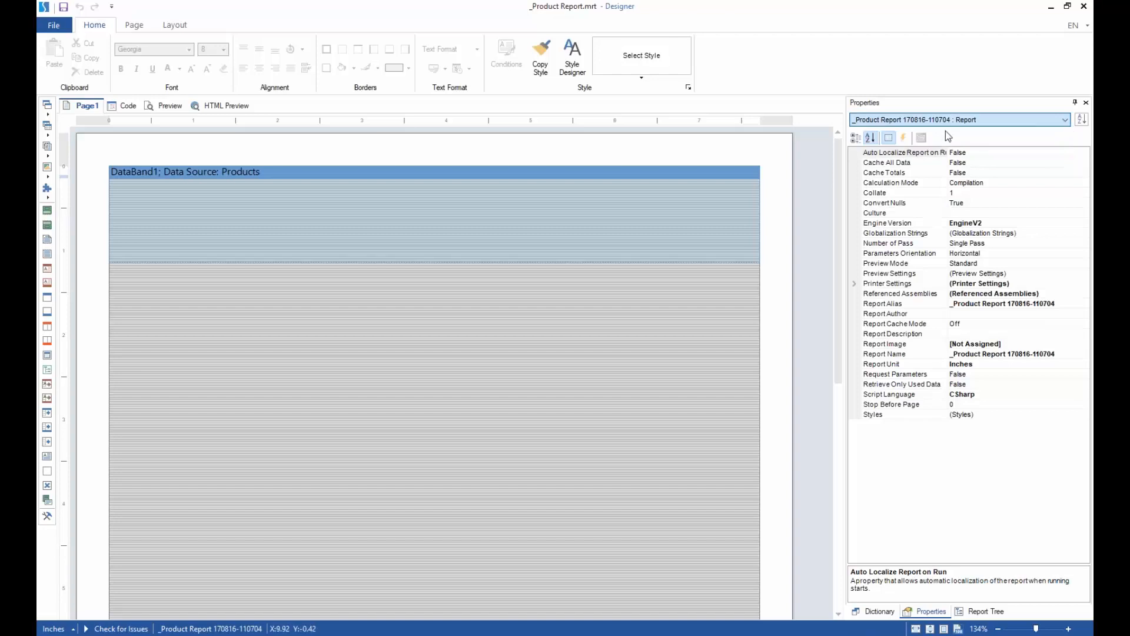
click(969, 395)
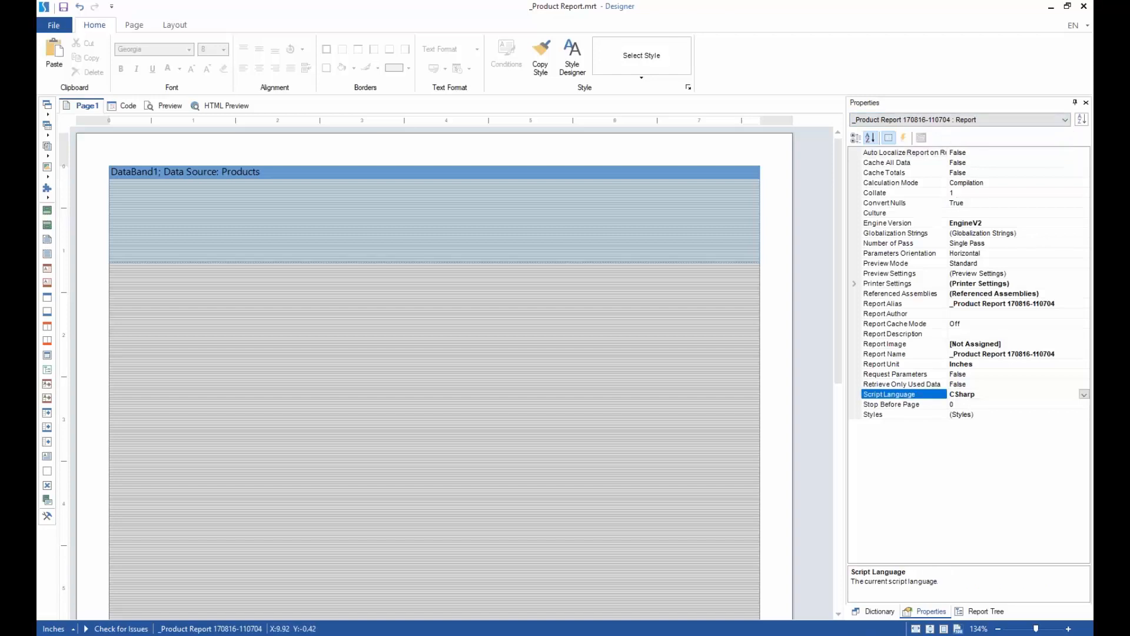
click(1085, 395)
click(974, 415)
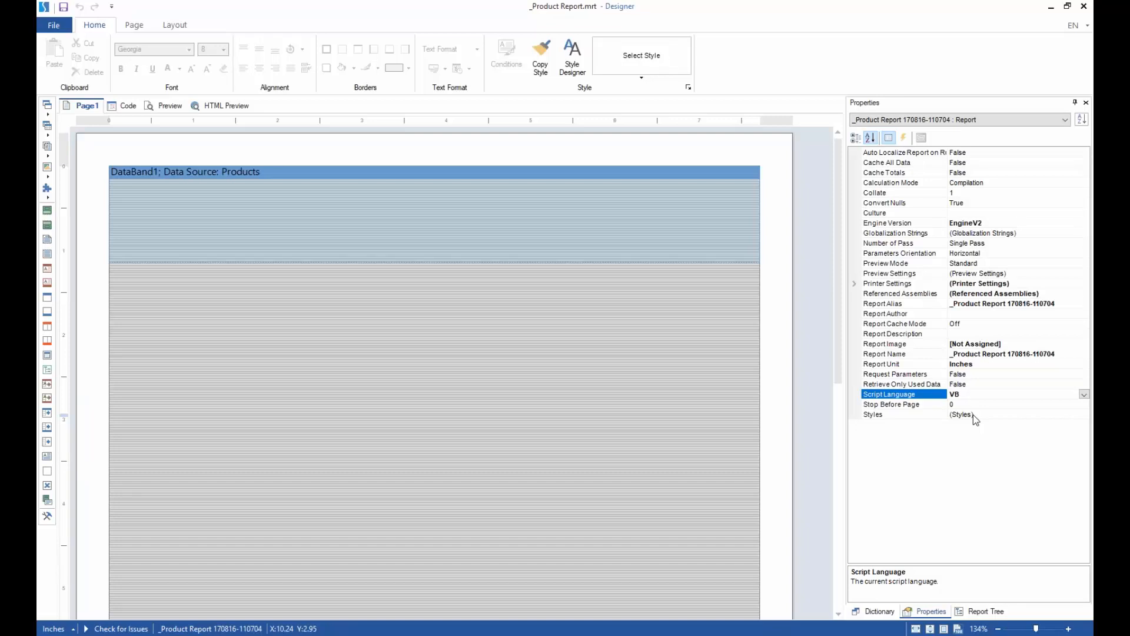
click(936, 405)
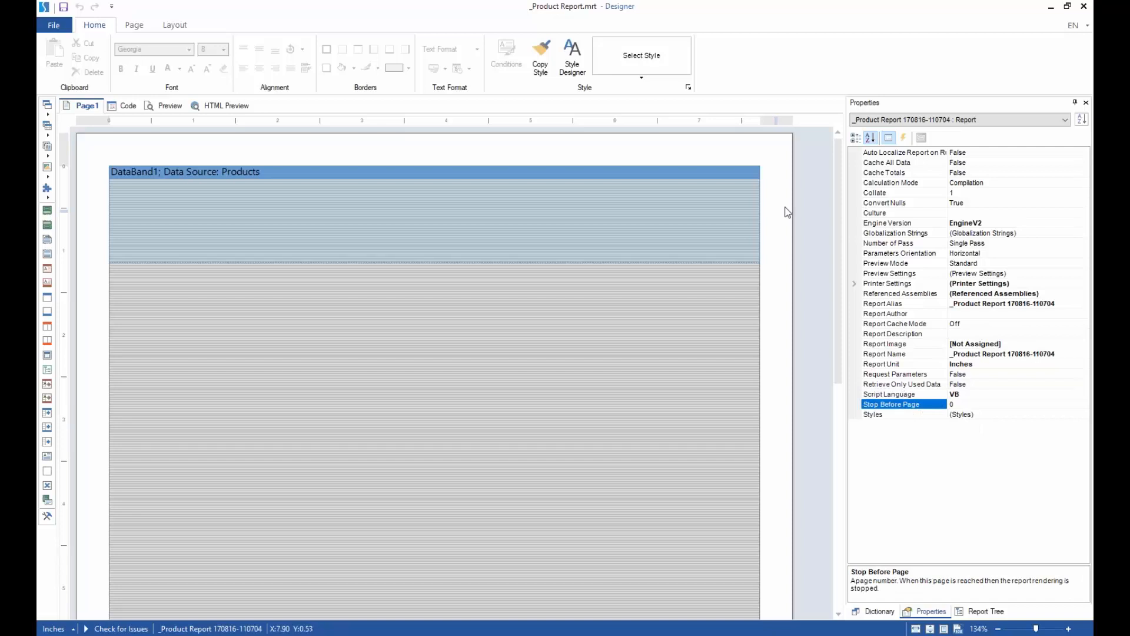
- Start a new variable in the dictionary with varProductCounter as its name and alias
click(383, 169)
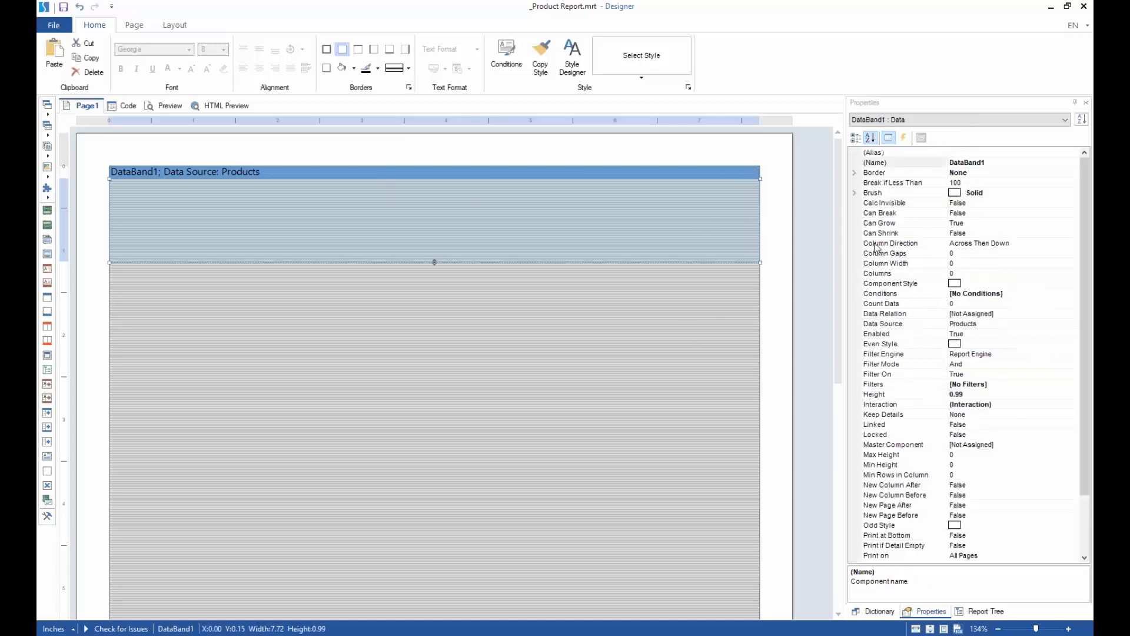
click(876, 612)
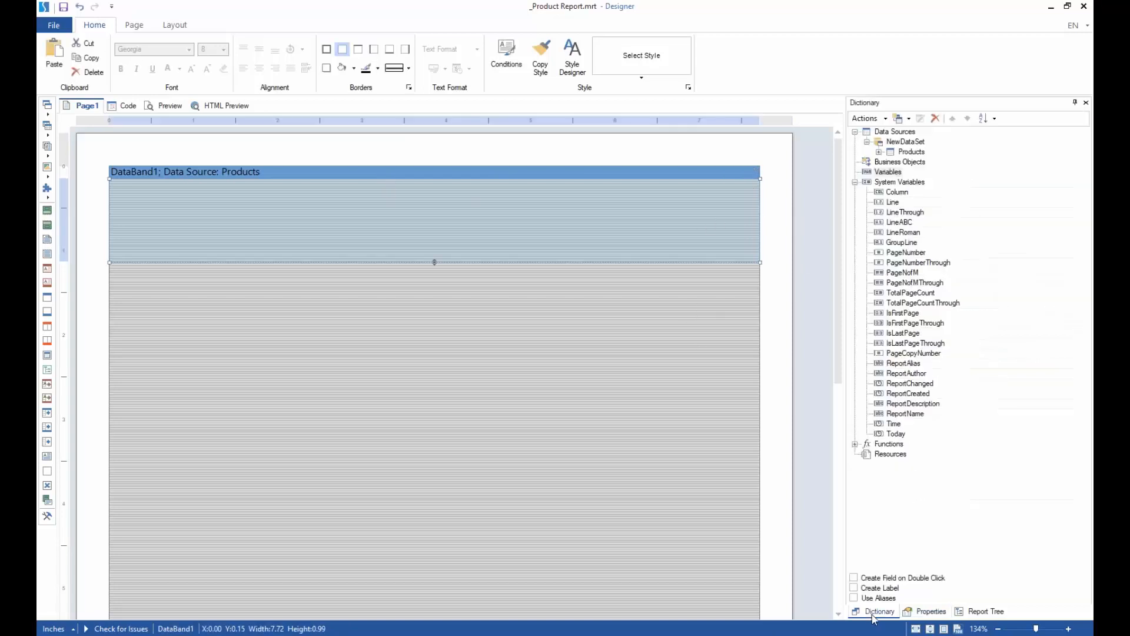
right_click(890, 179)
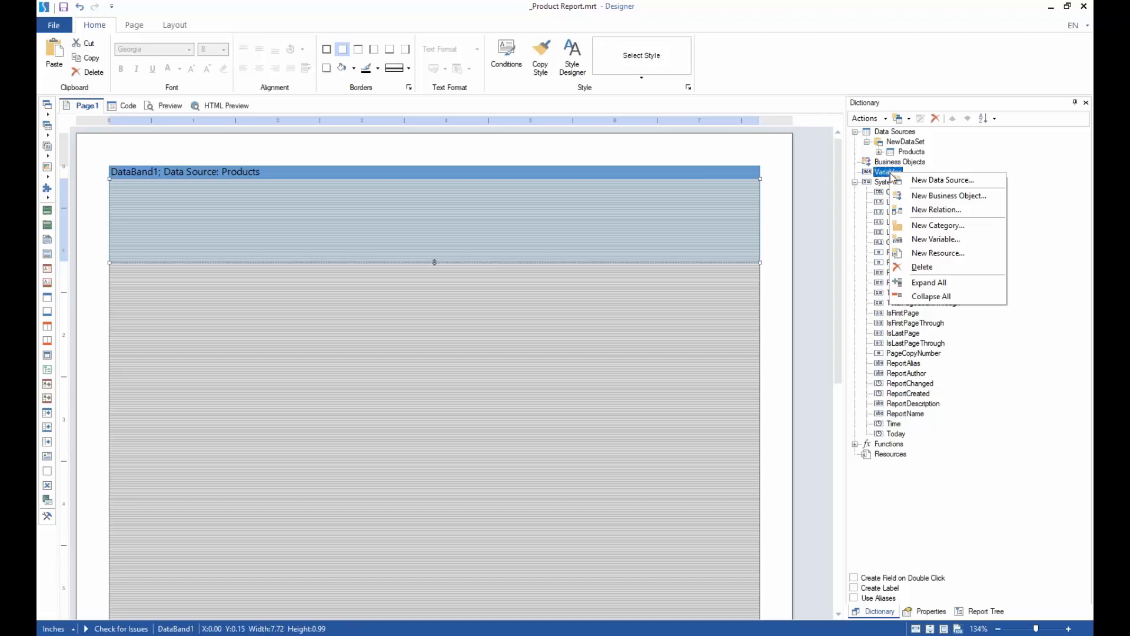
click(933, 239)
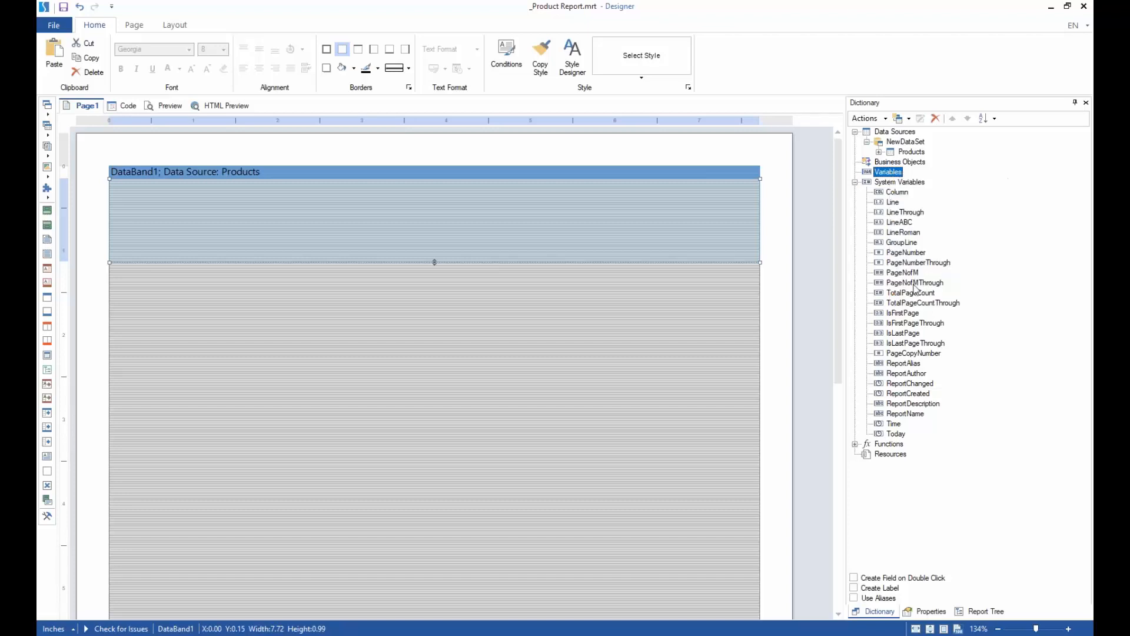
drag(543, 269, 525, 189)
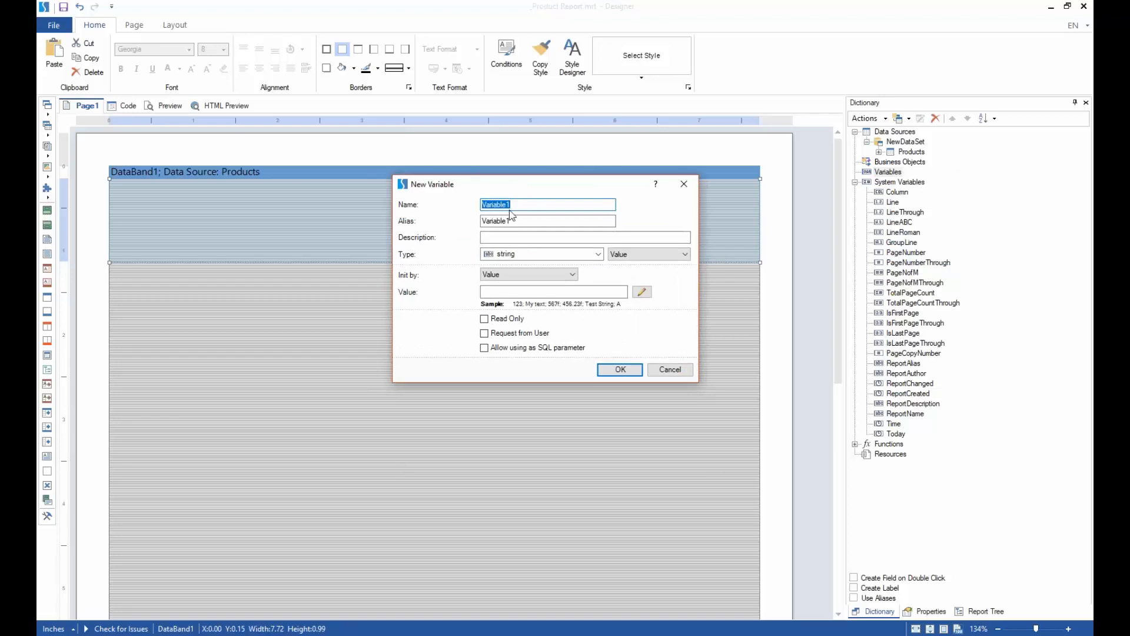
text(Price)
key(BackSpace)
key(BackSpace)
key(BackSpace)
key(BackSpace)
key(BackSpace)
text(varPRod)
key(BackSpace)
key(BackSpace)
key(BackSpace)
key(BackSpace)
text(oductCounter)
key(Tab)
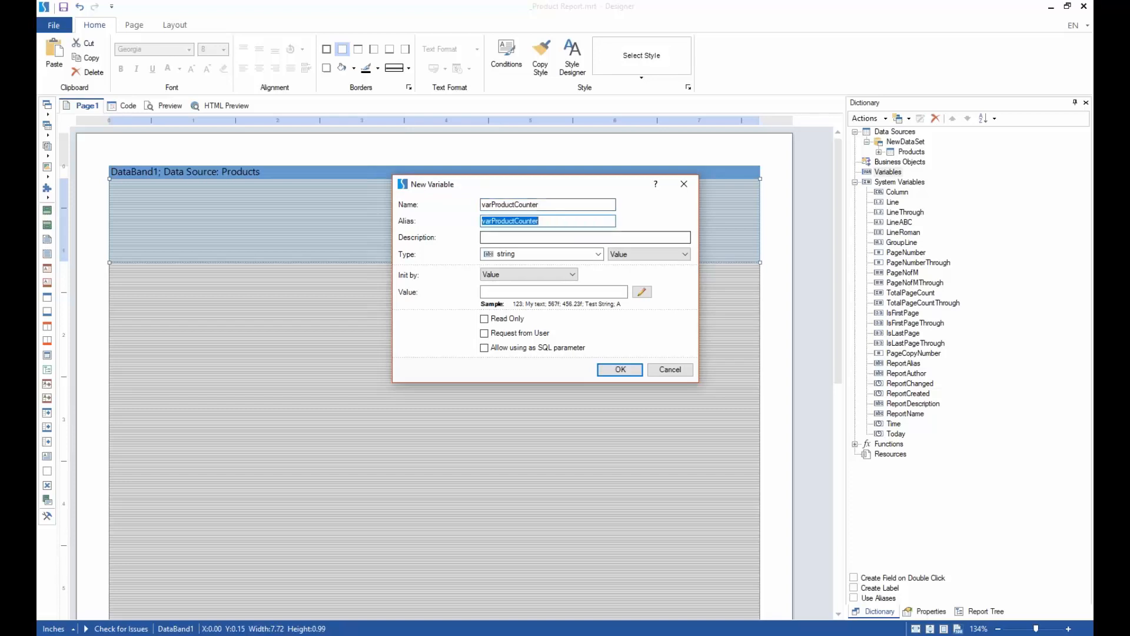
click(547, 223)
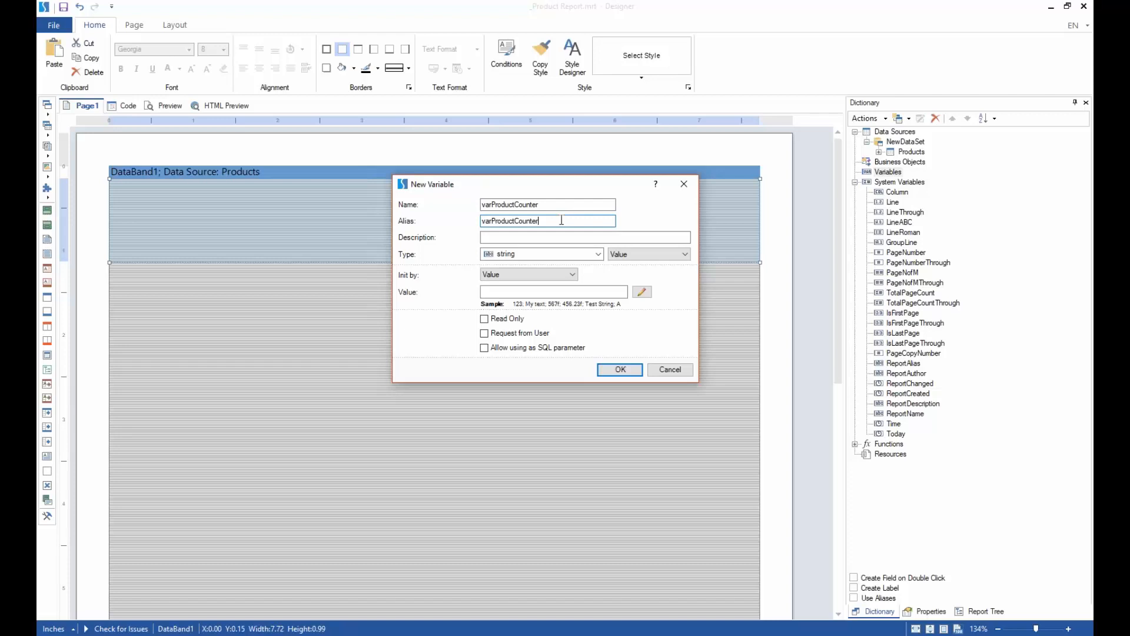
- Give the varProductCounter variable the type double and an initial value of 0, and save it
click(505, 240)
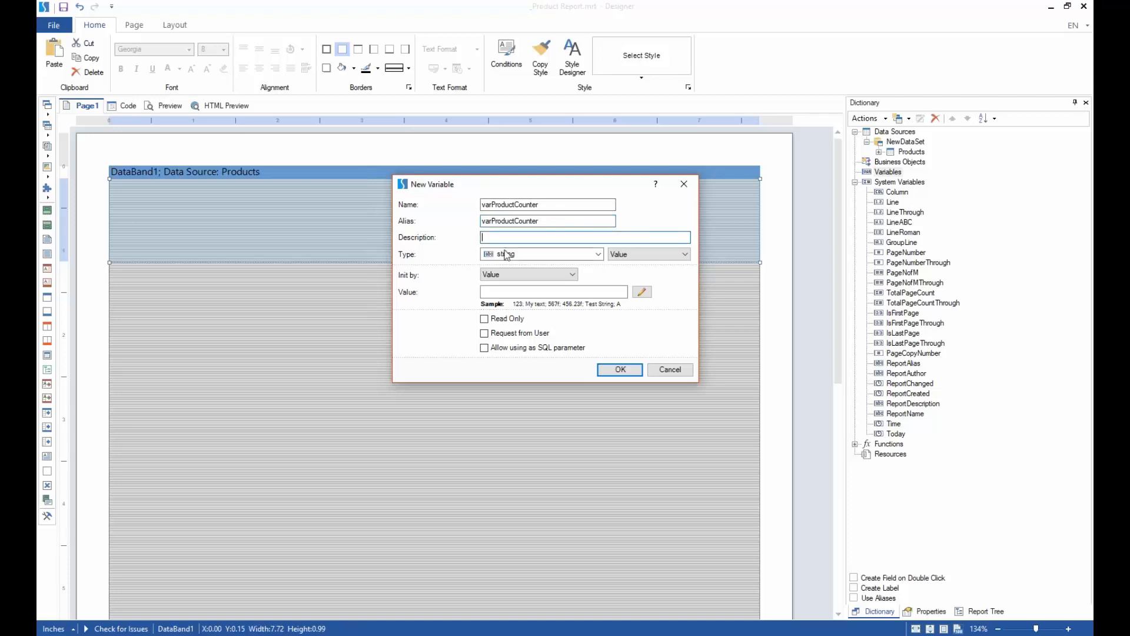
click(518, 254)
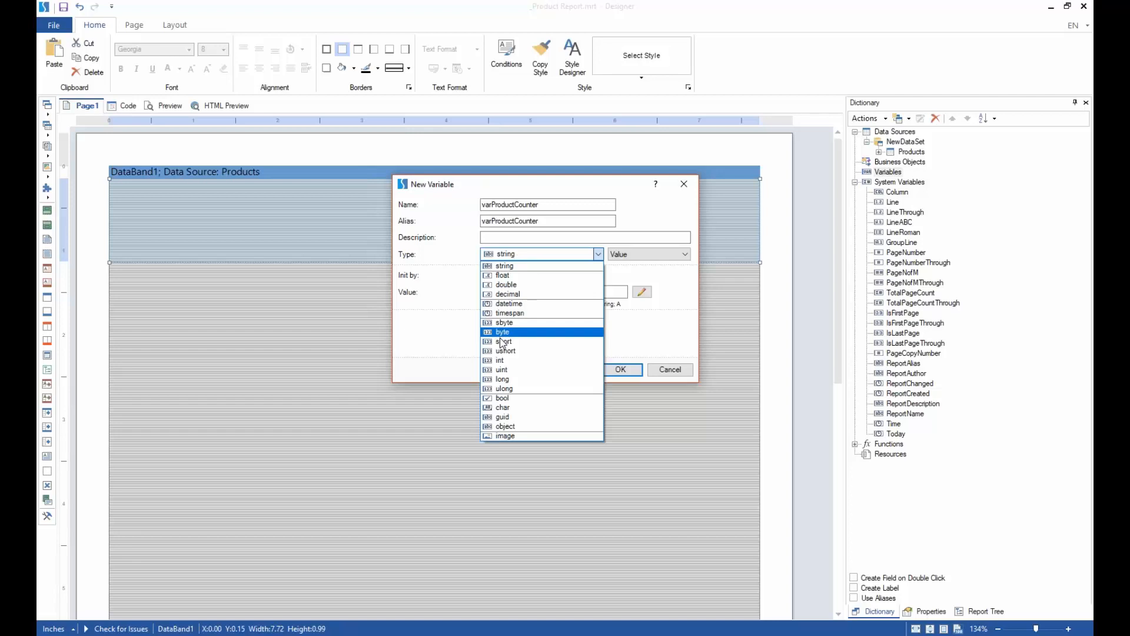
click(528, 285)
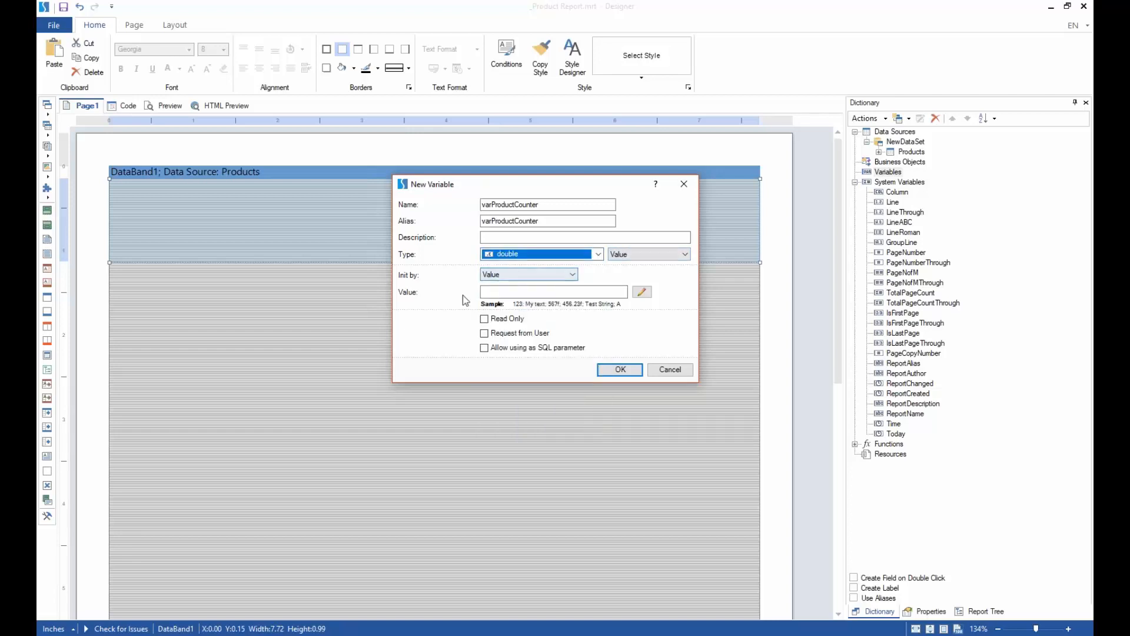
click(507, 293)
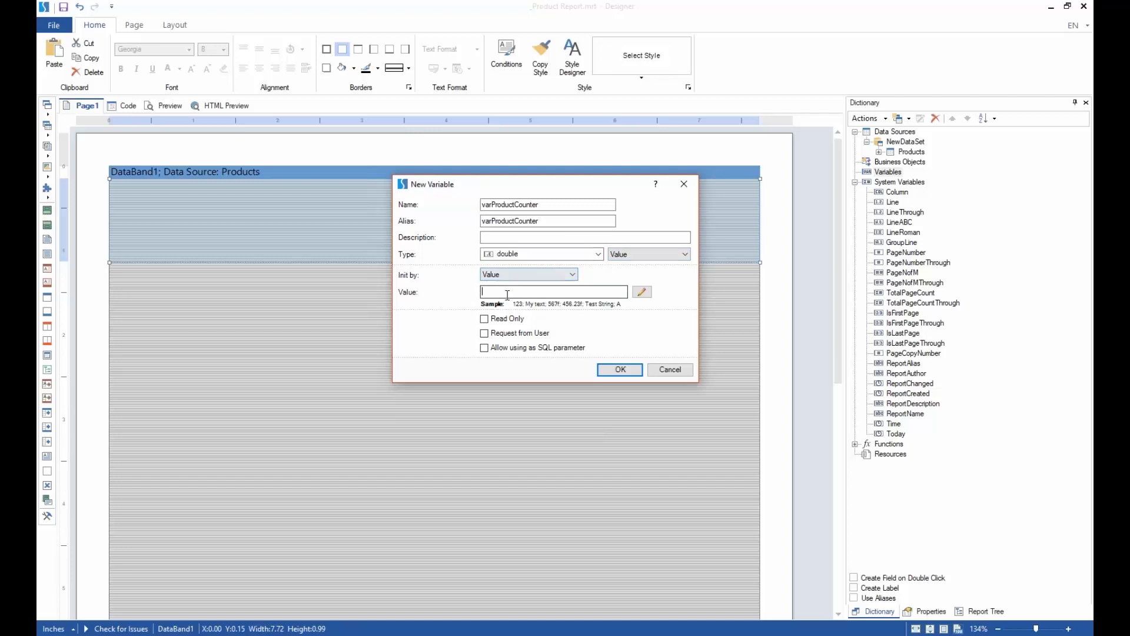
text(1)
key(BackSpace)
text(0)
click(612, 369)
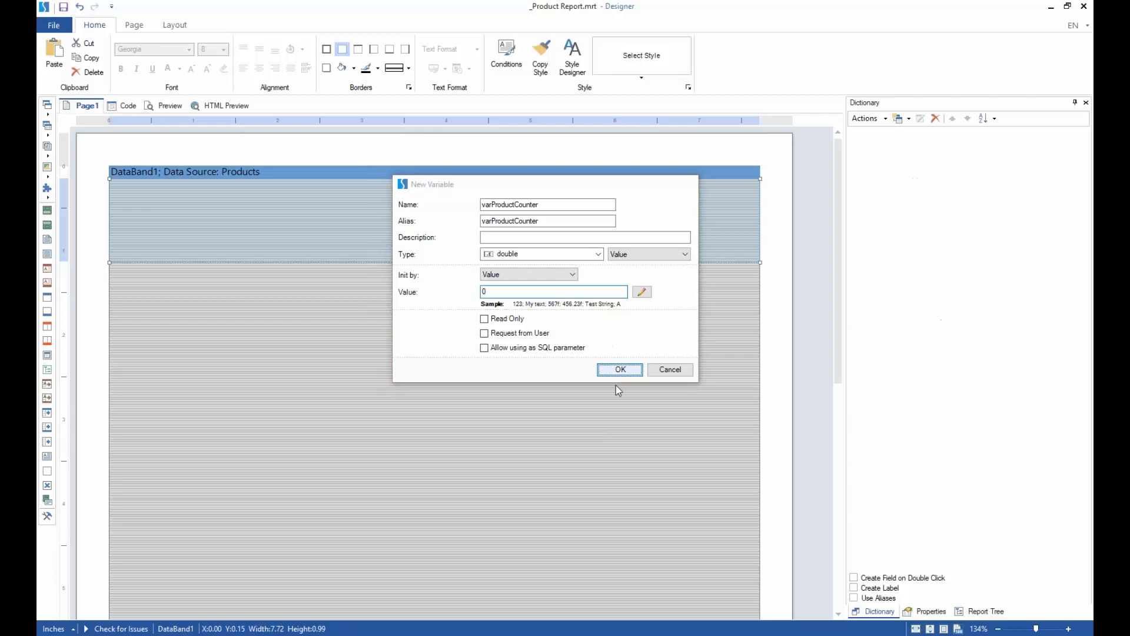
- Place the varProductCounter variable near the right end of the Products data band, preview the report, and adjust the text's position
drag(913, 187, 662, 196)
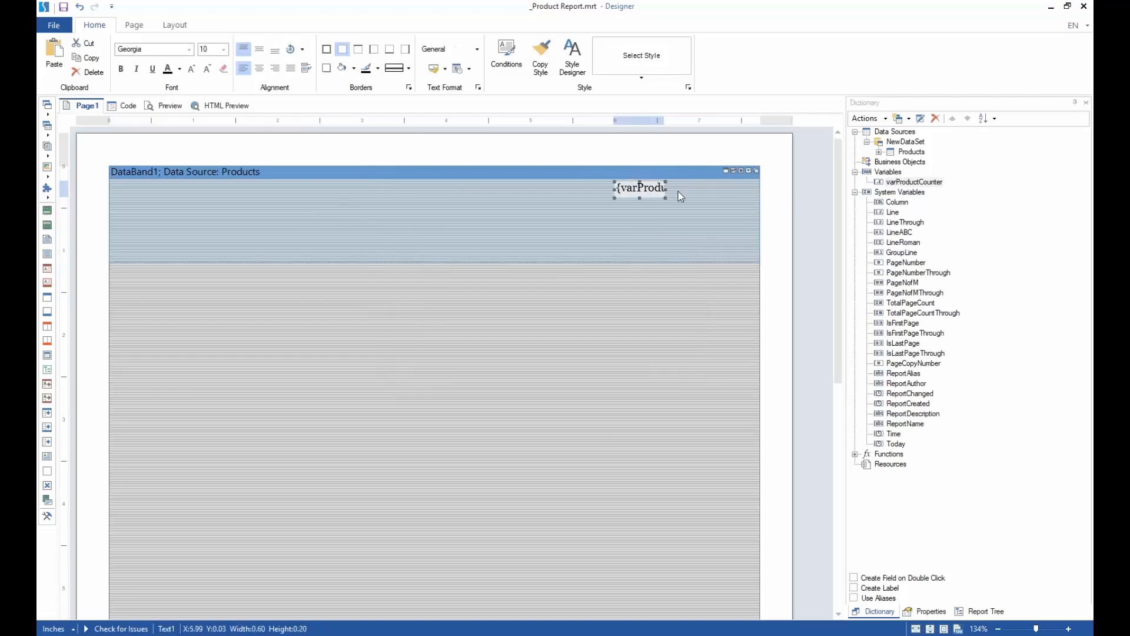
click(170, 106)
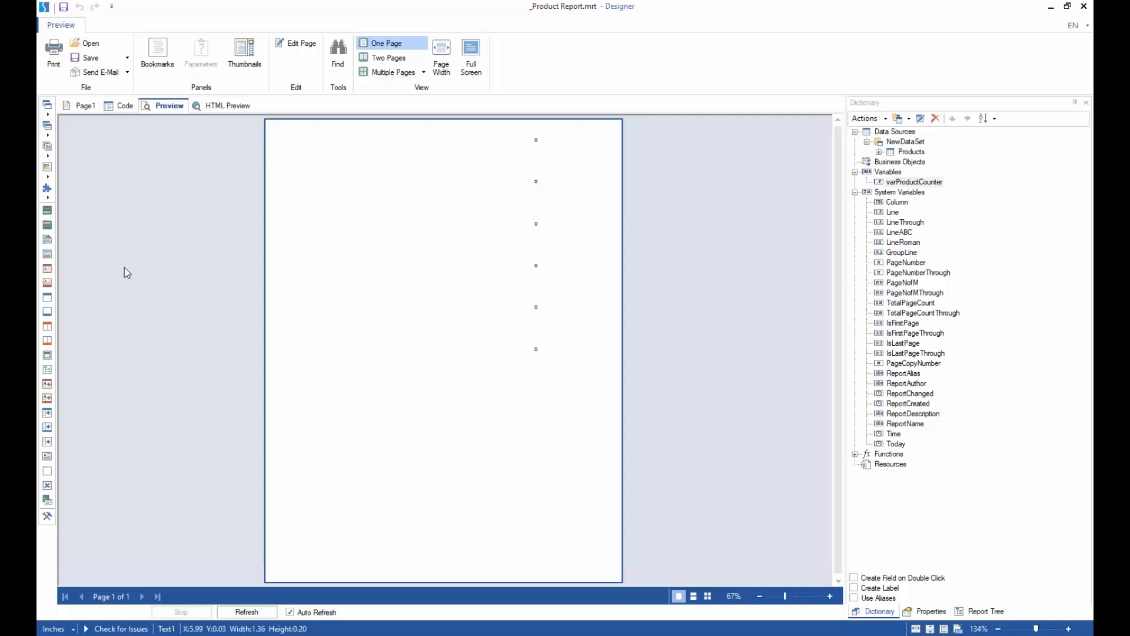
click(86, 105)
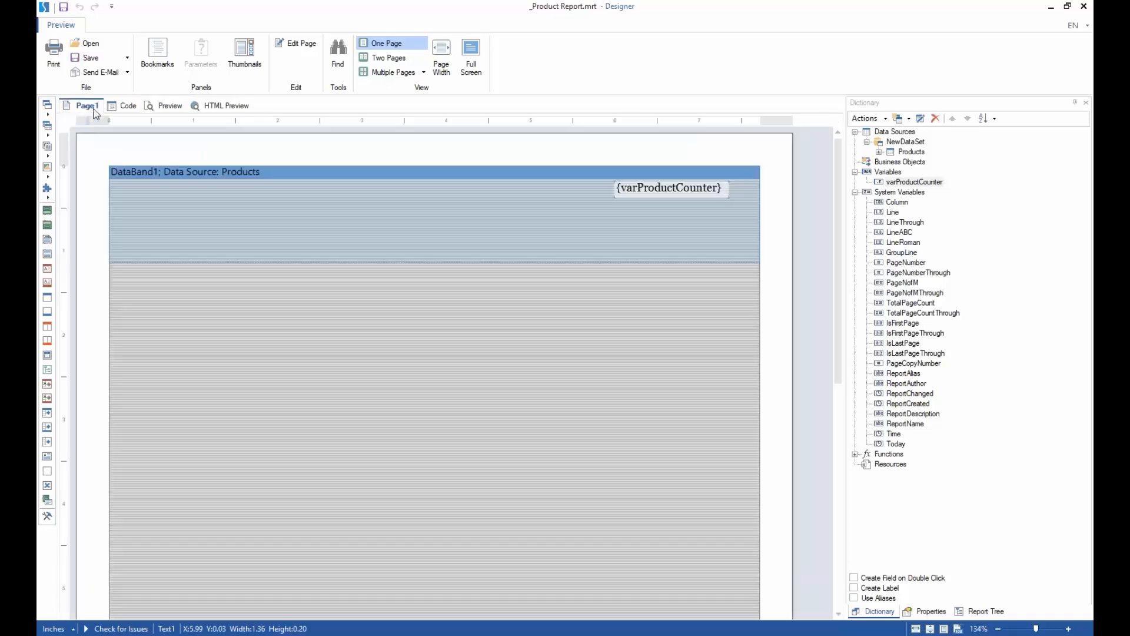
drag(666, 193, 679, 198)
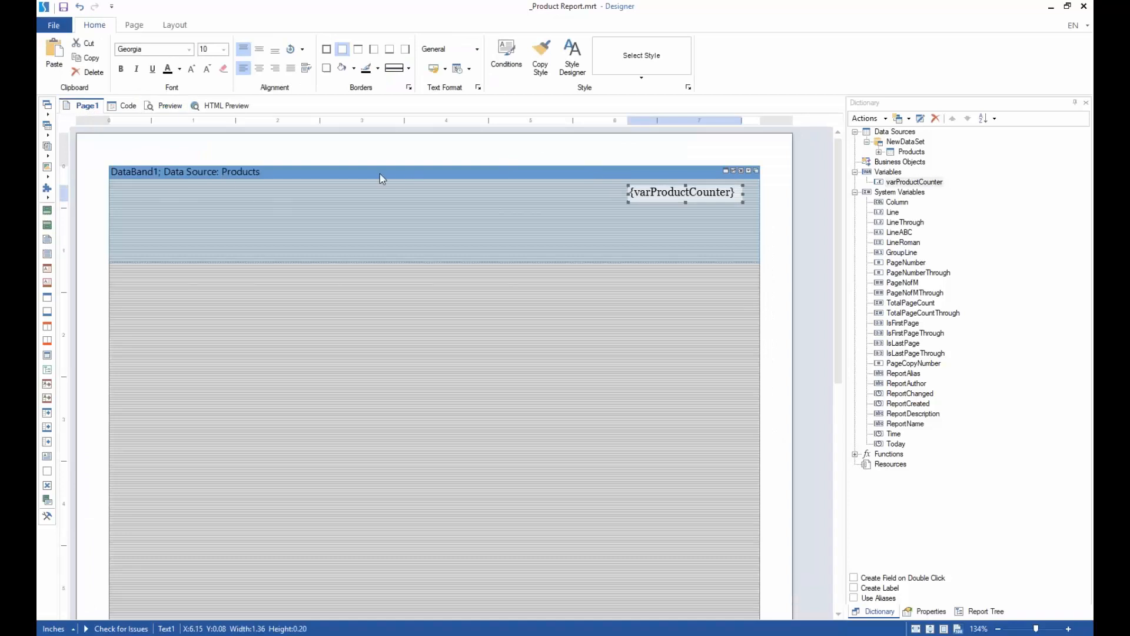
- Select the Products data band and show its events instead of its properties
click(405, 180)
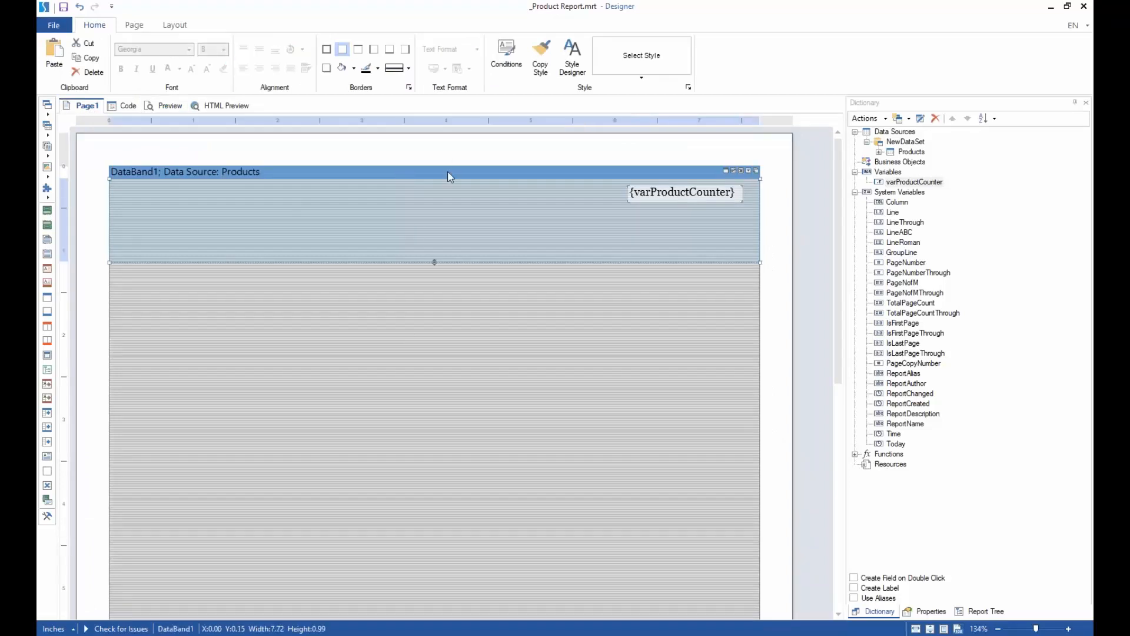
click(927, 612)
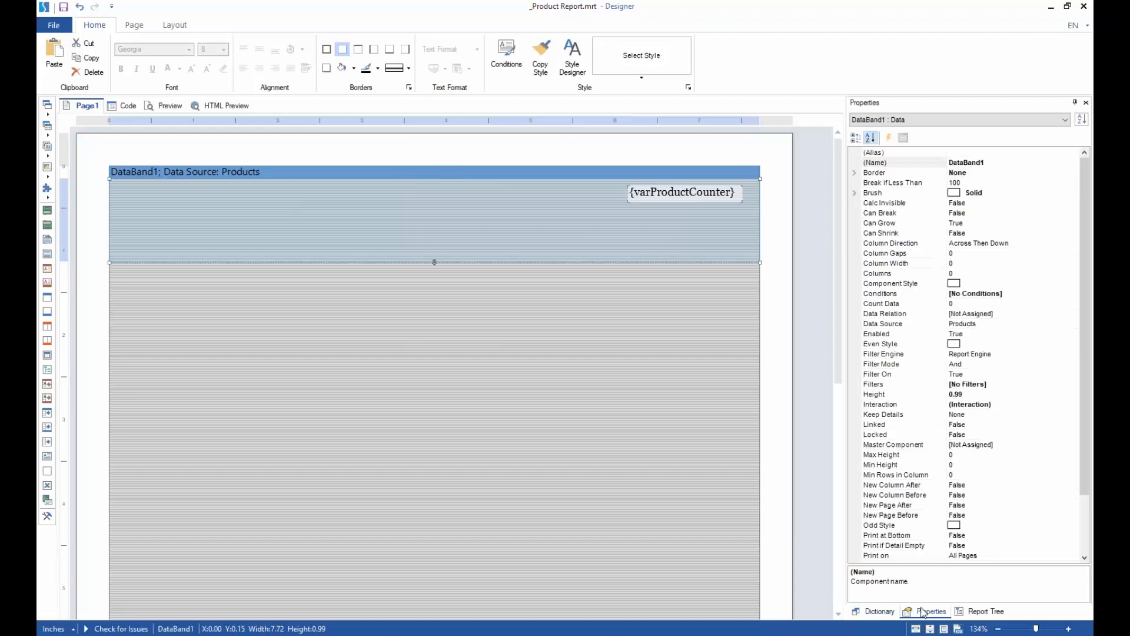
click(871, 139)
drag(1084, 177, 1068, 217)
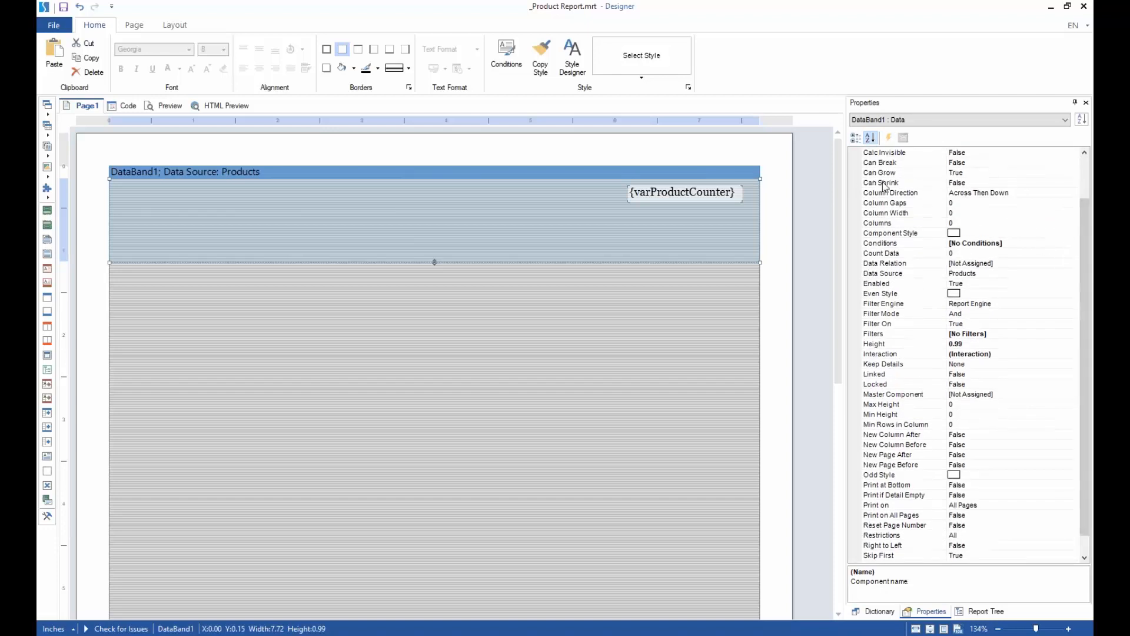
click(889, 139)
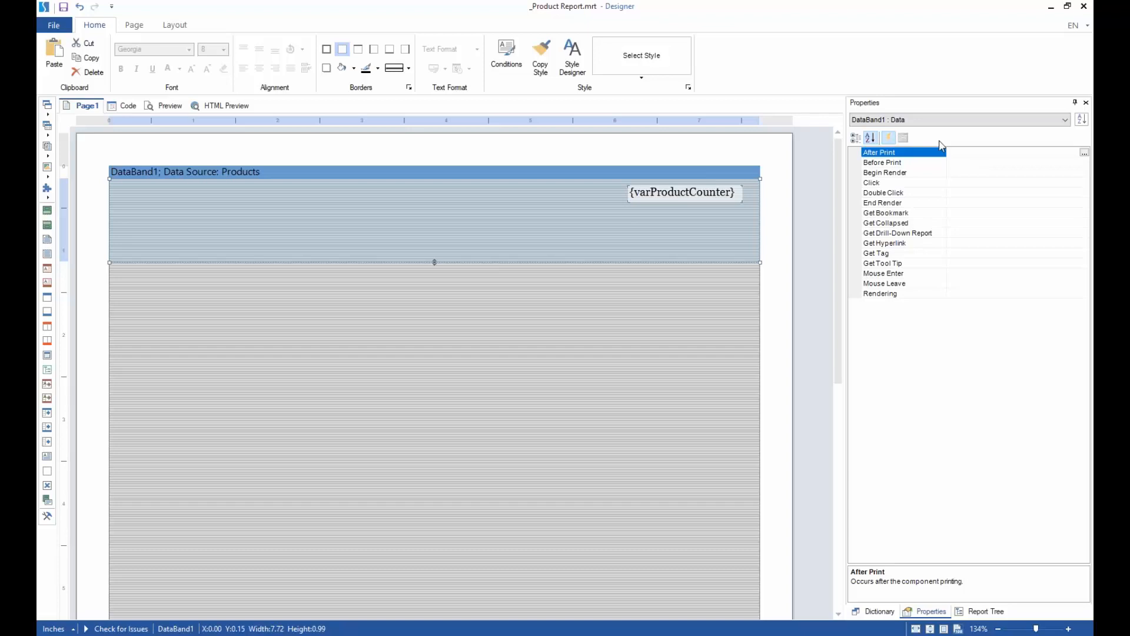
- Set the data band's Before Print event script to varProductCounter += 1 and save it
click(927, 161)
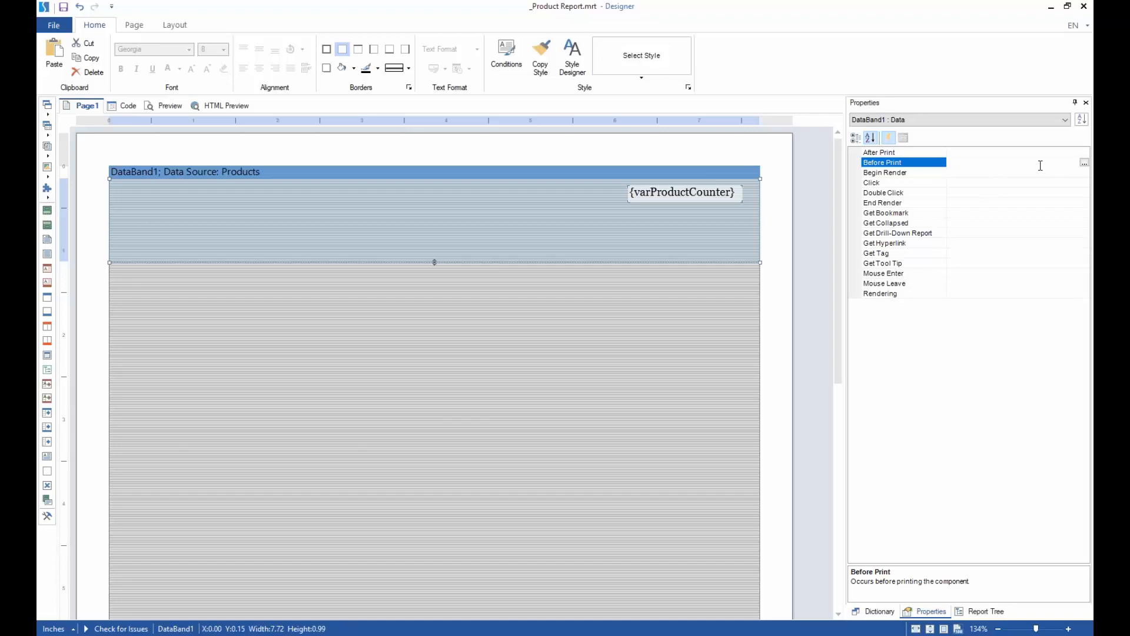
click(1085, 163)
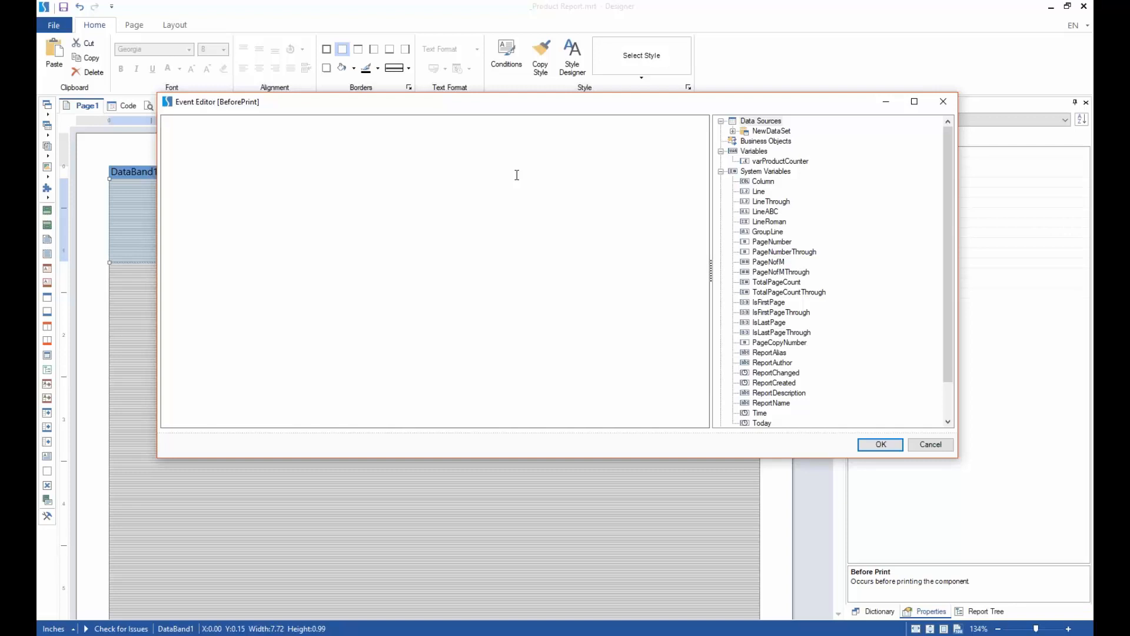
text(ar += 1)
drag(177, 120, 127, 116)
key(BackSpace)
drag(777, 161, 164, 123)
click(234, 135)
click(306, 128)
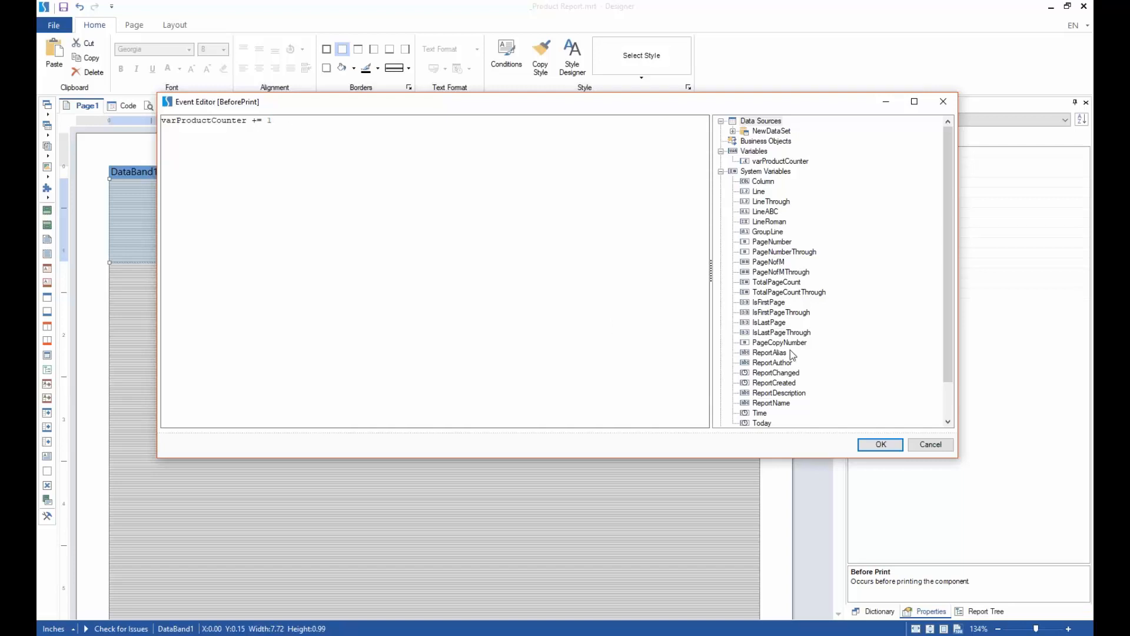
click(876, 447)
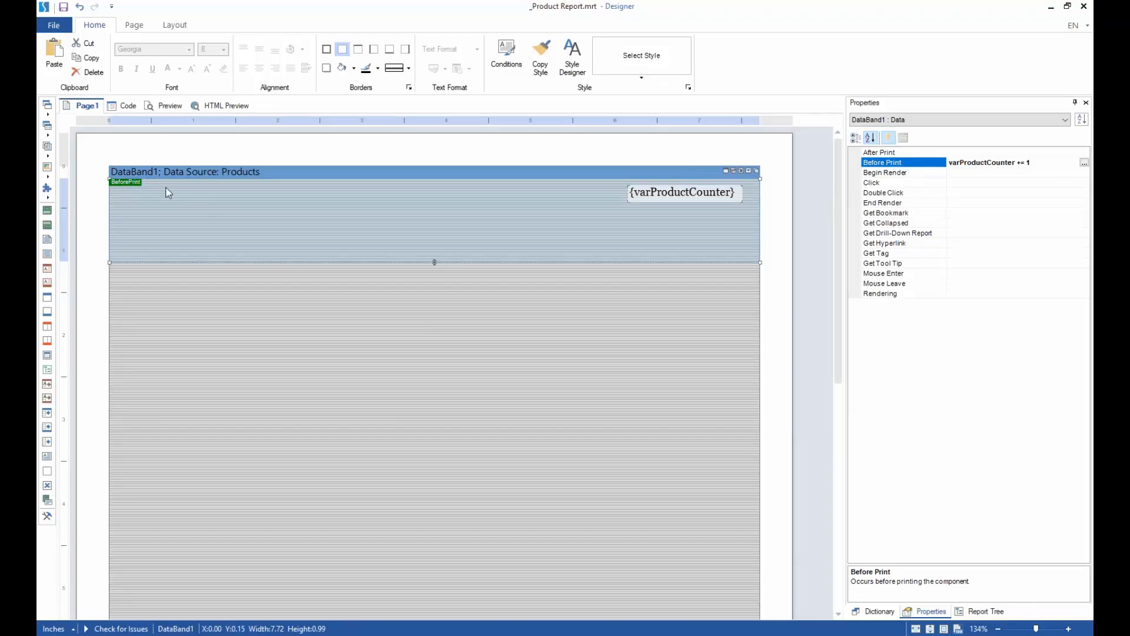
- Preview the report to check the product numbering, return to the page design and select the counter text
click(169, 105)
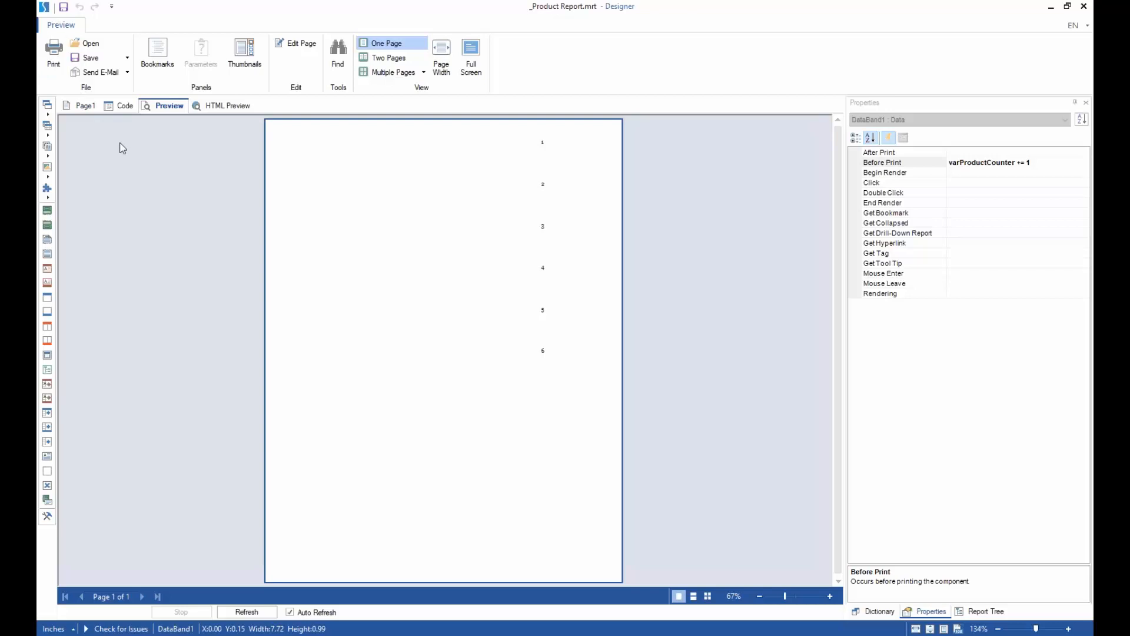
click(86, 106)
drag(670, 192, 669, 196)
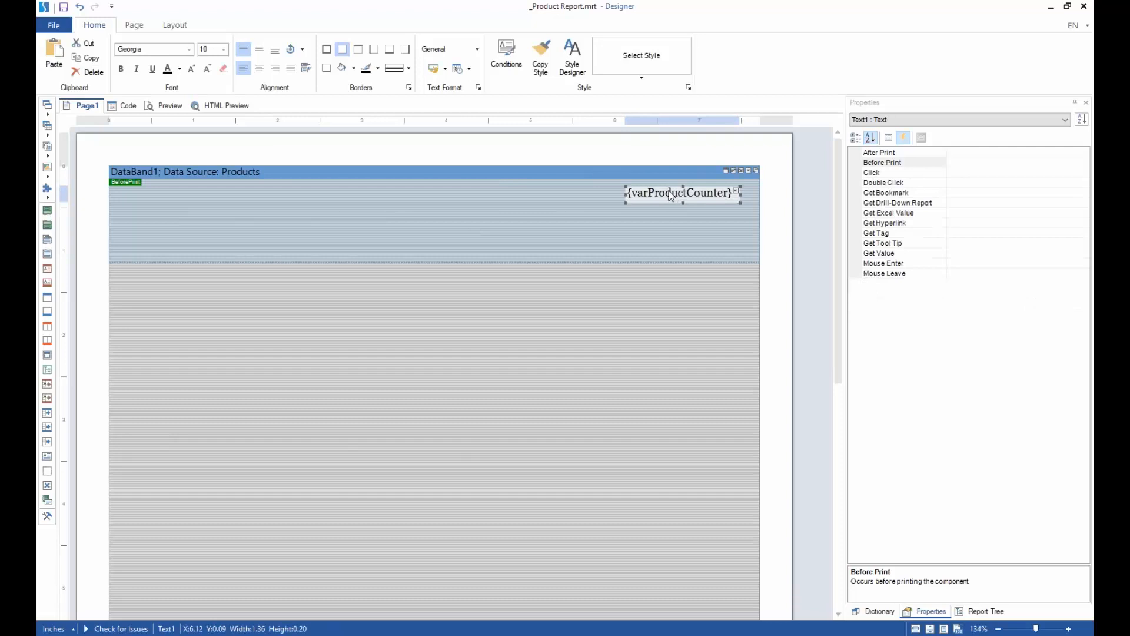
- Reopen the data band's Before Print script, look through the Products fields available there, and close the editor without changes
click(574, 172)
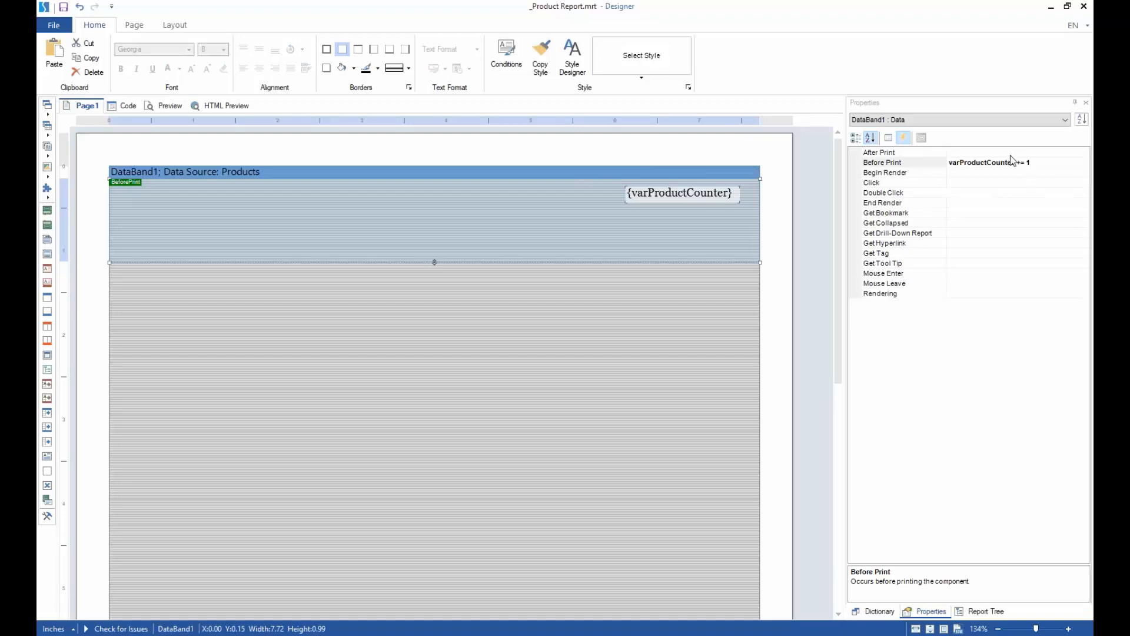
click(1007, 167)
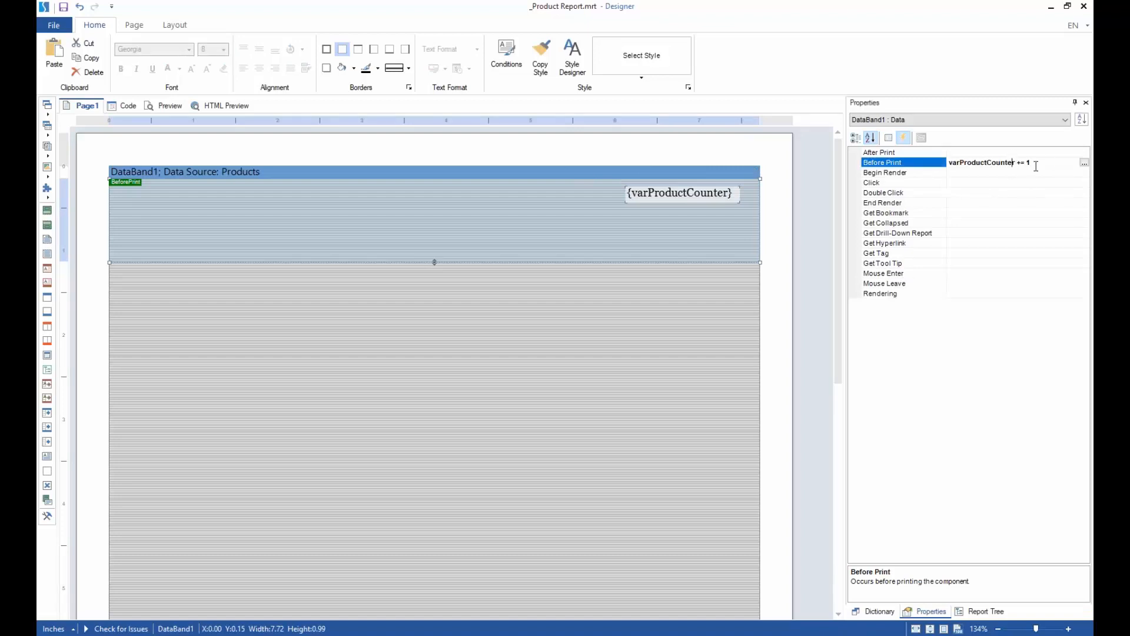
drag(1036, 167, 1025, 167)
click(1084, 163)
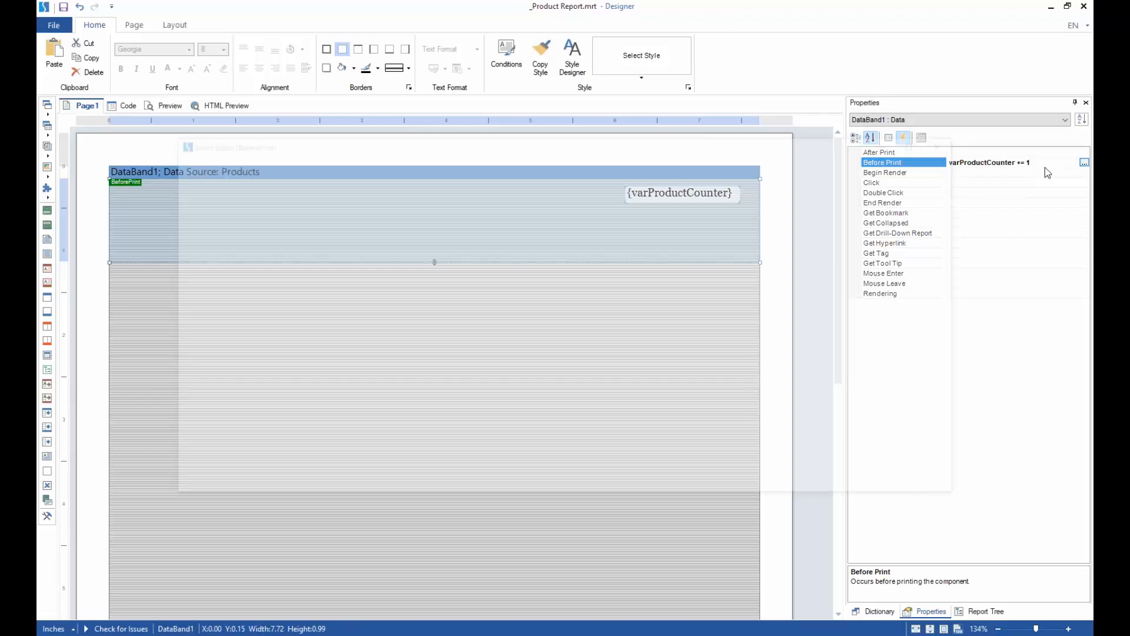
scroll(960, 221, up, 2)
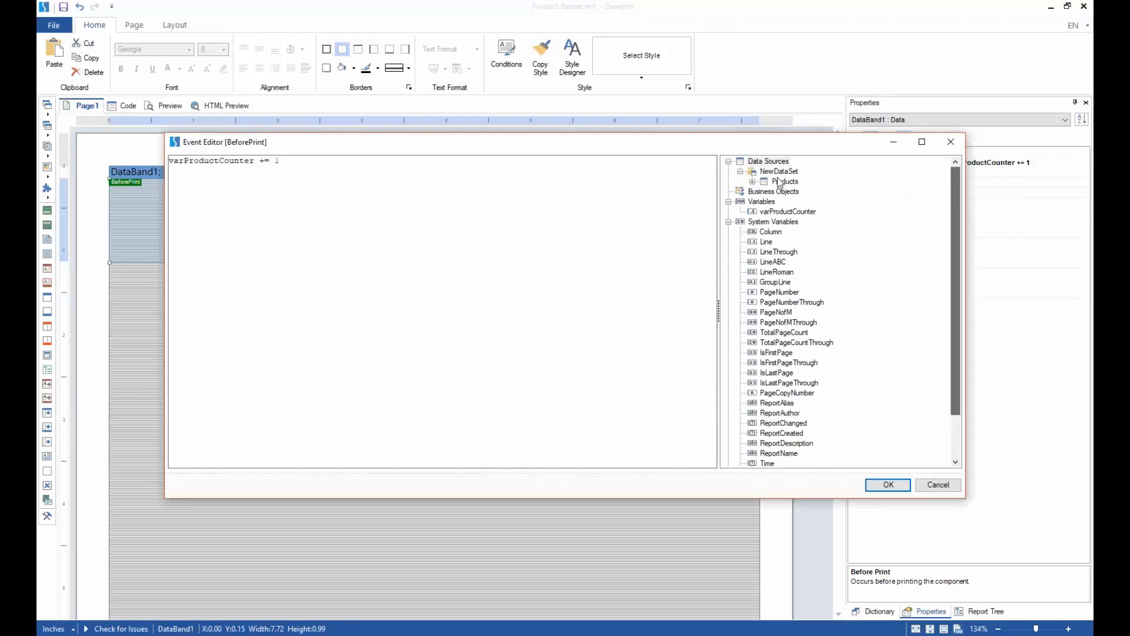
click(753, 182)
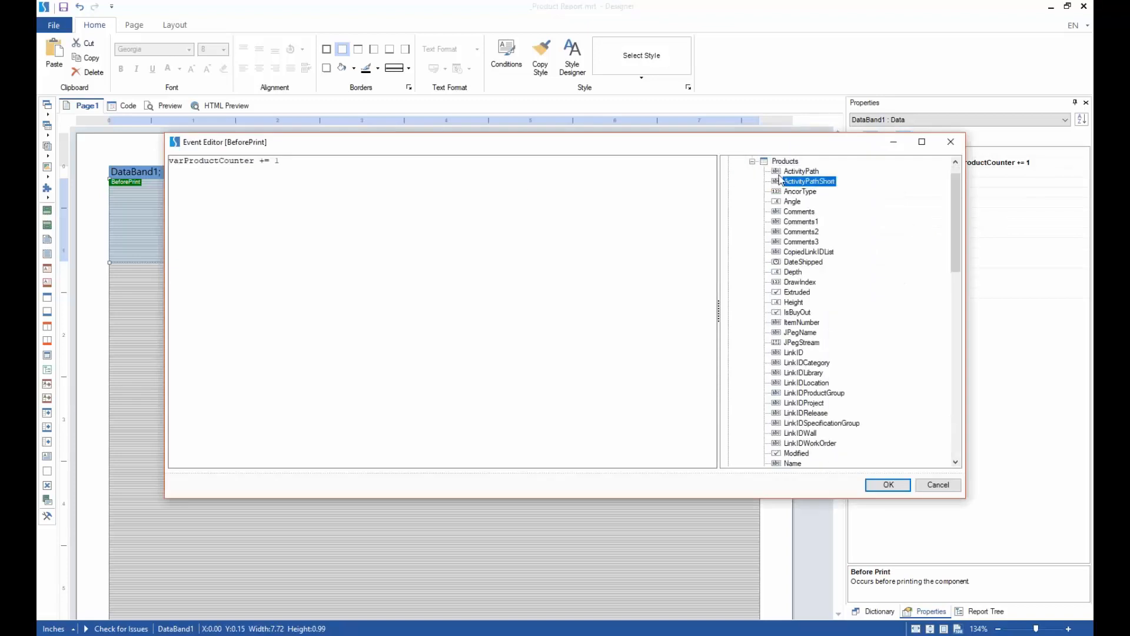
click(952, 143)
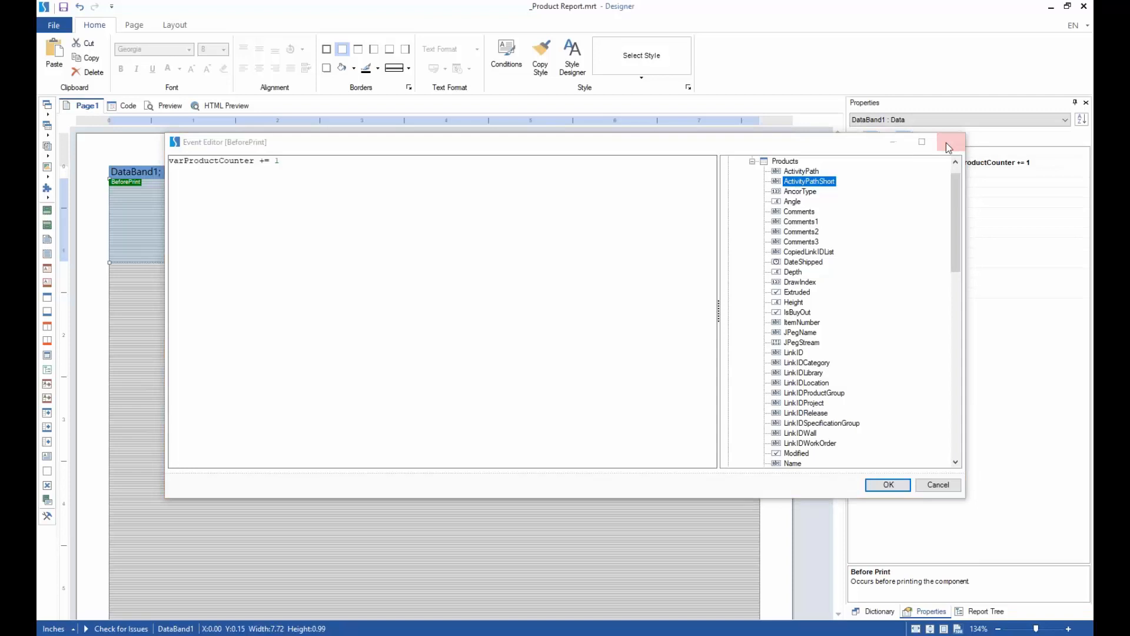
- Move the varProductCounter text to the data band's upper-right corner, reselect the band and show the data dictionary
drag(671, 198, 686, 192)
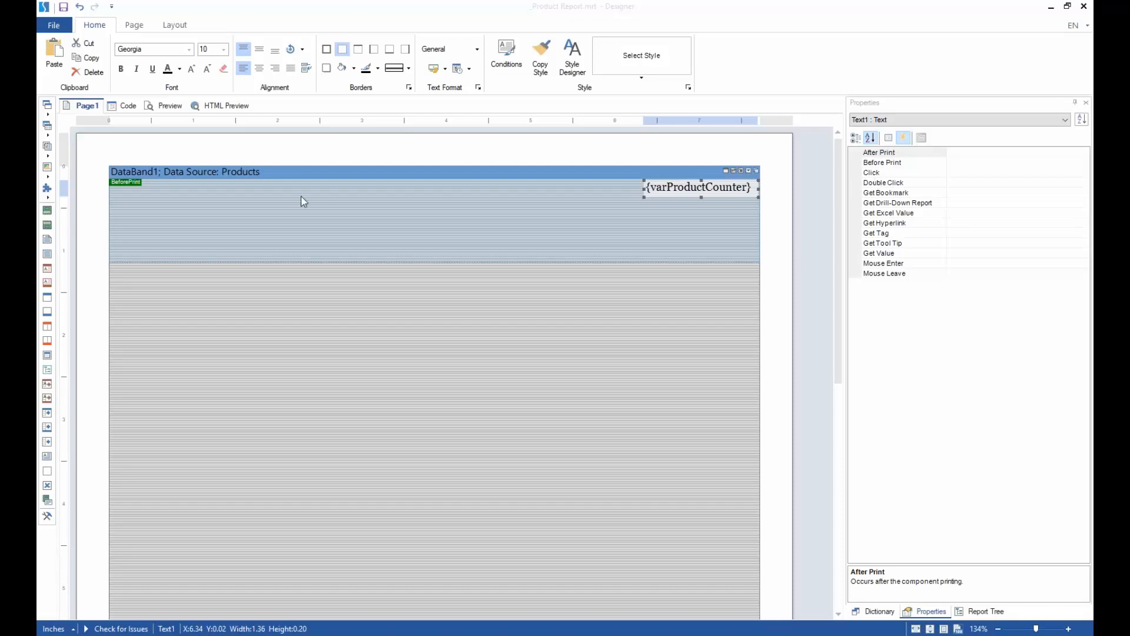
click(310, 213)
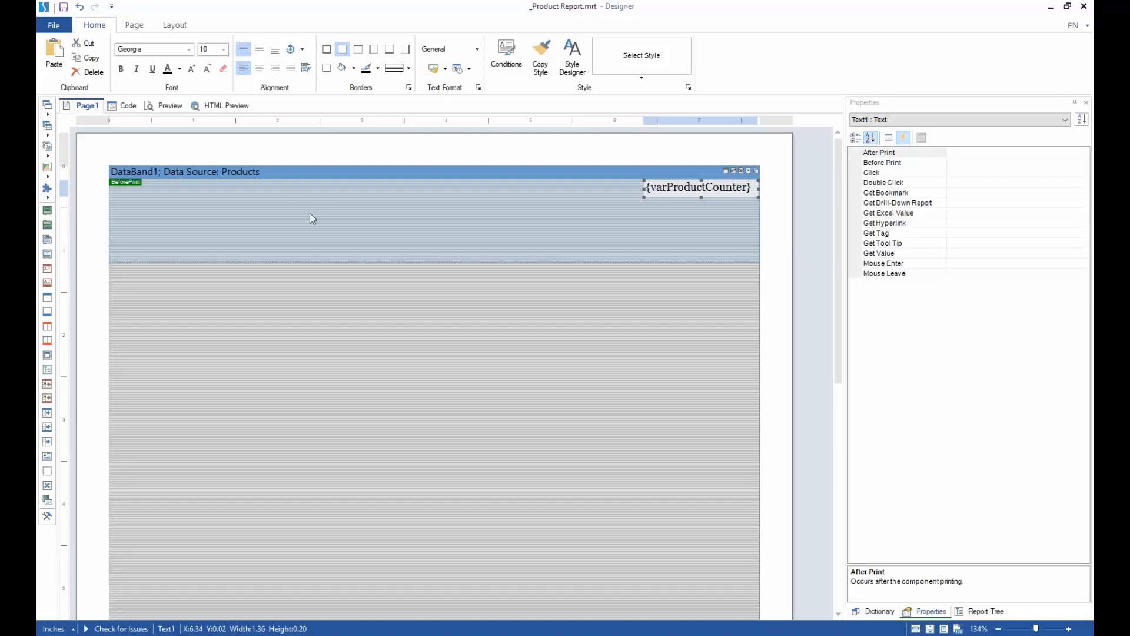
click(882, 613)
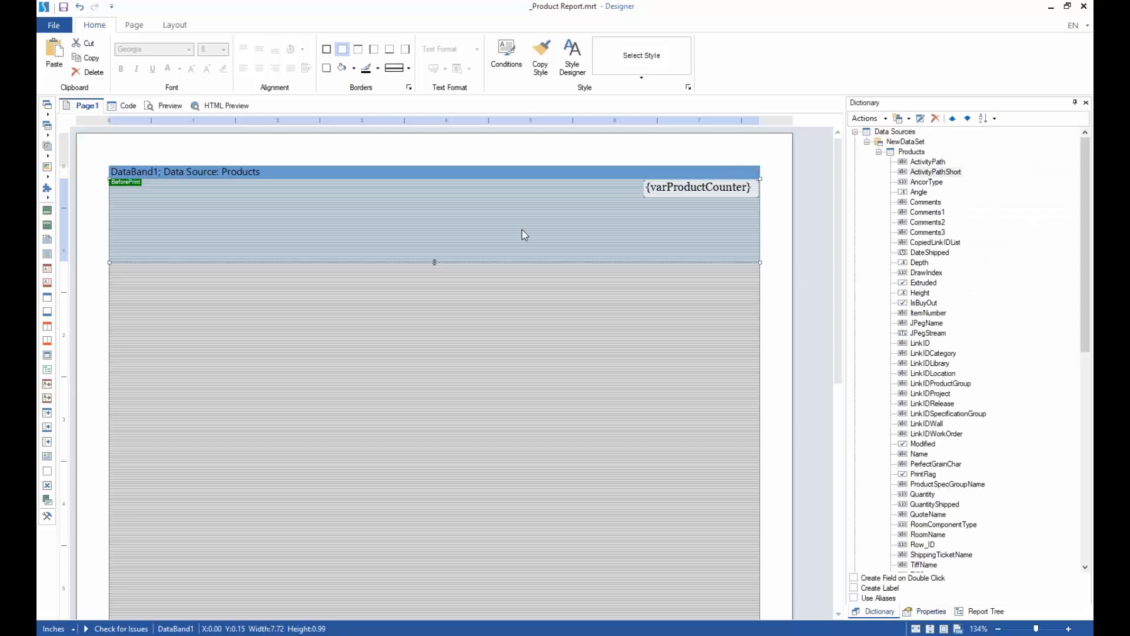
- Draw a new text component about 2.59 by 0.30 inches near the left end of the Products data band
click(46, 150)
click(107, 146)
drag(148, 179, 366, 205)
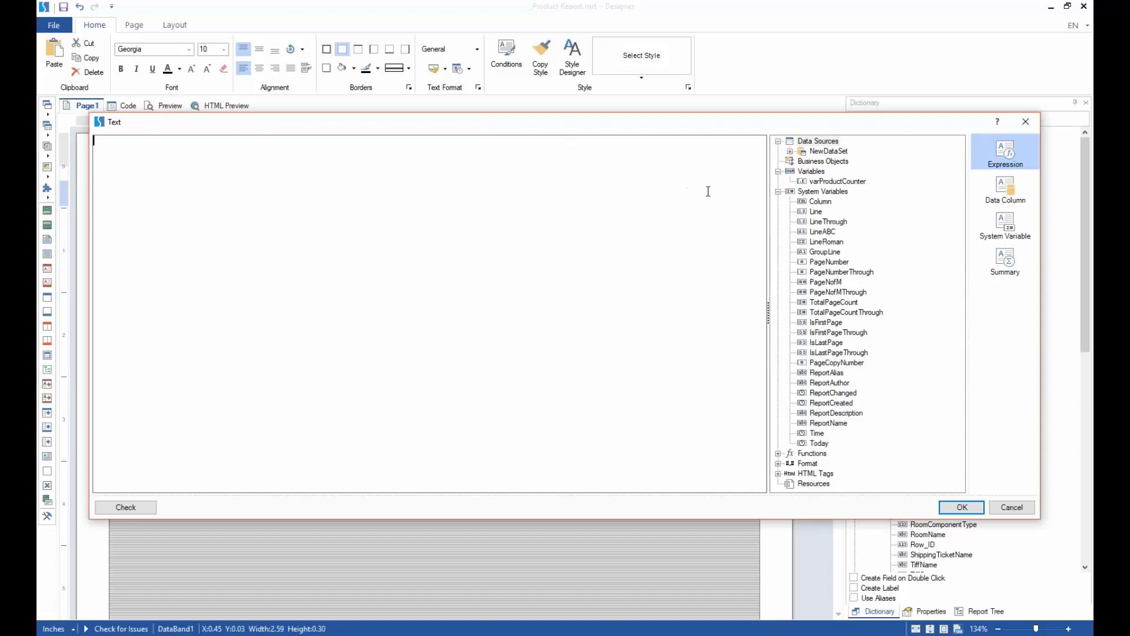
- Set the new text component's expression to {Products.ItemNumber} using the Products field list and confirm it
click(790, 151)
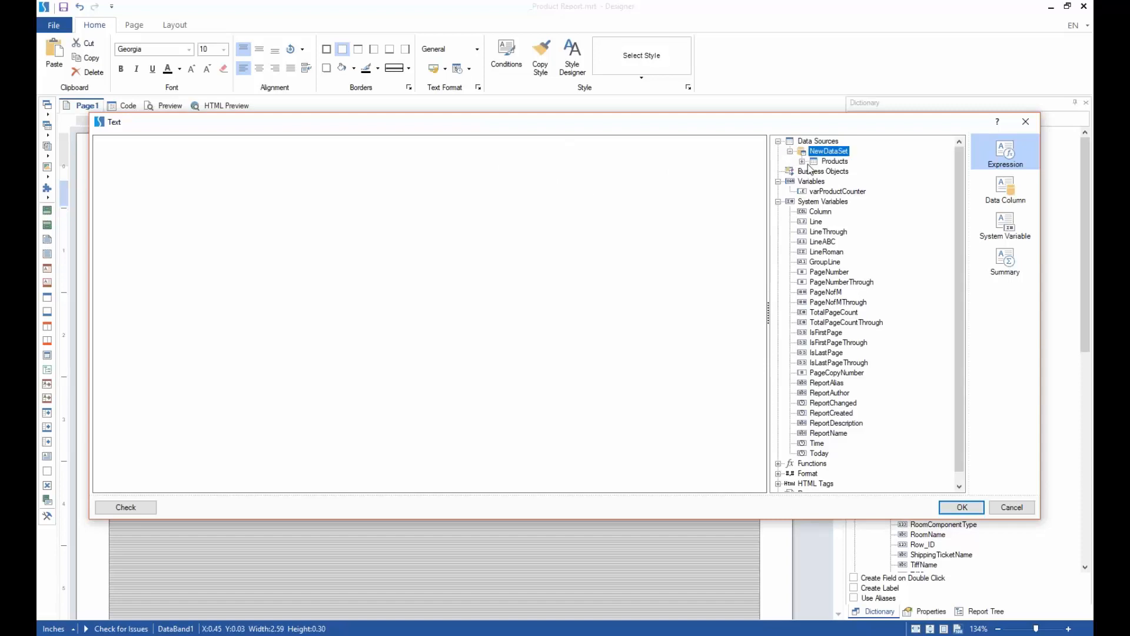
click(801, 161)
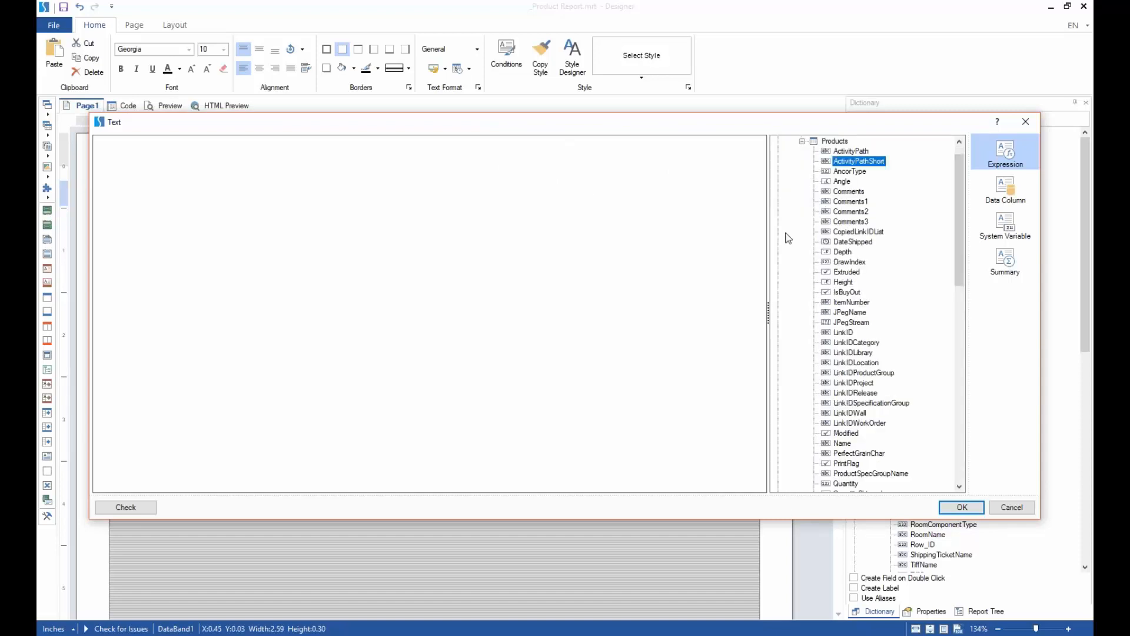
click(835, 142)
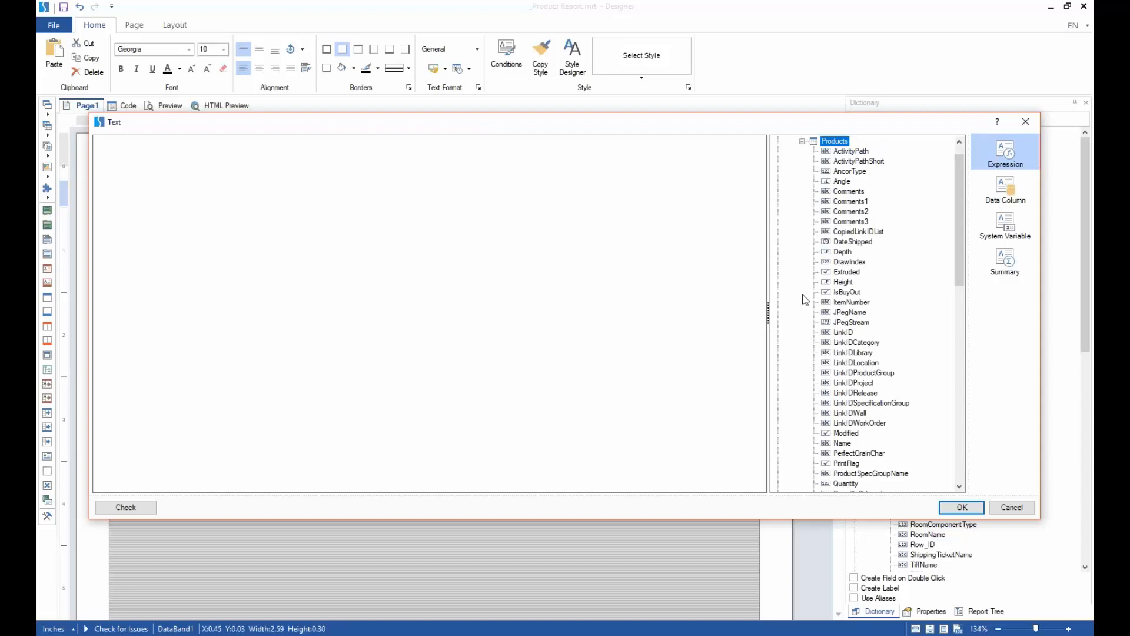
scroll(836, 335, down, 3)
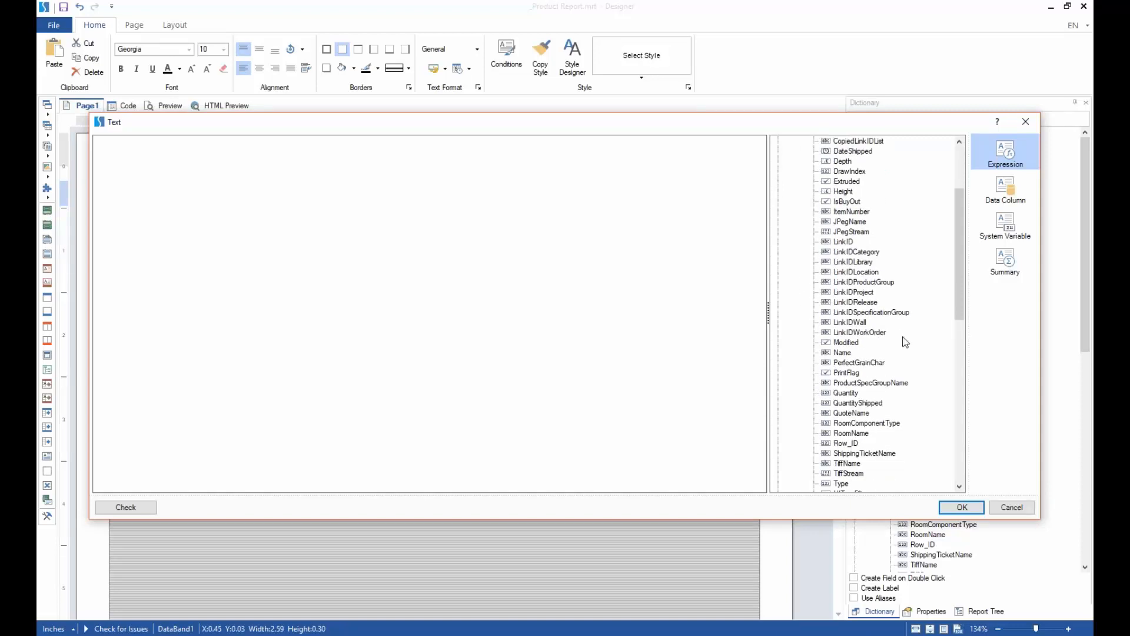
double_click(855, 213)
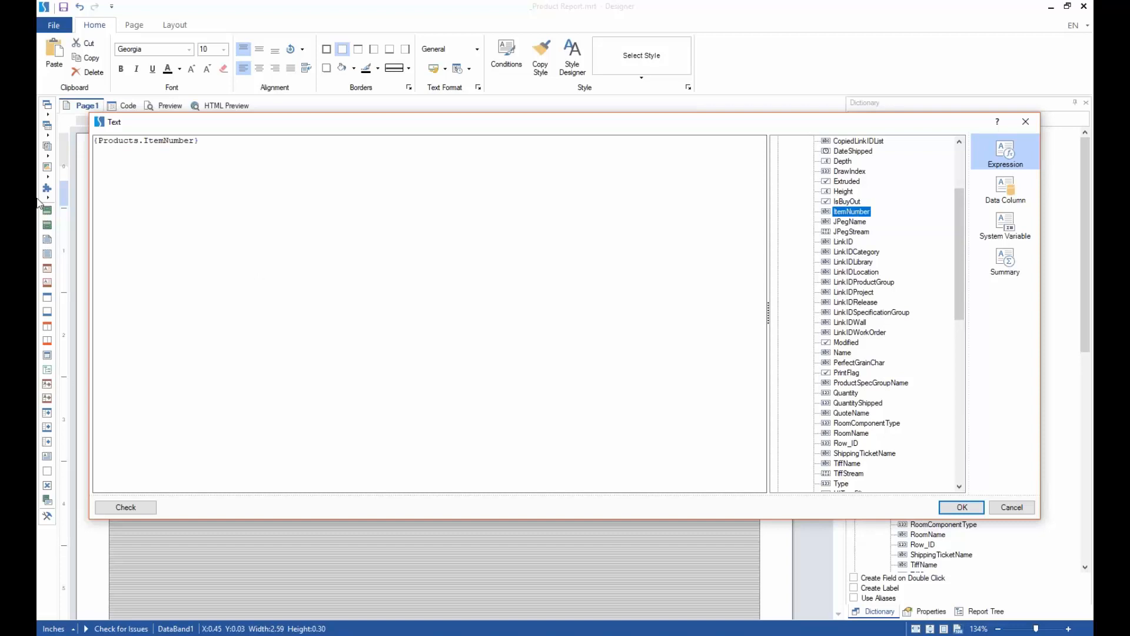
click(159, 142)
click(258, 179)
click(959, 508)
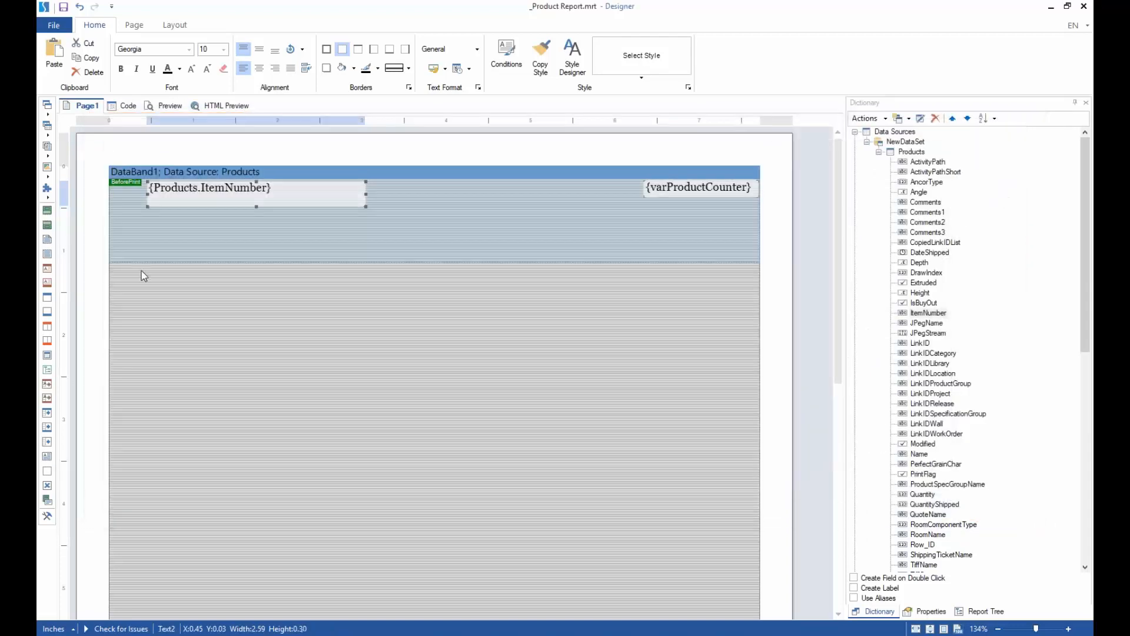
- Move the ItemNumber text to the data band's upper-left corner and preview the report
drag(235, 203, 203, 206)
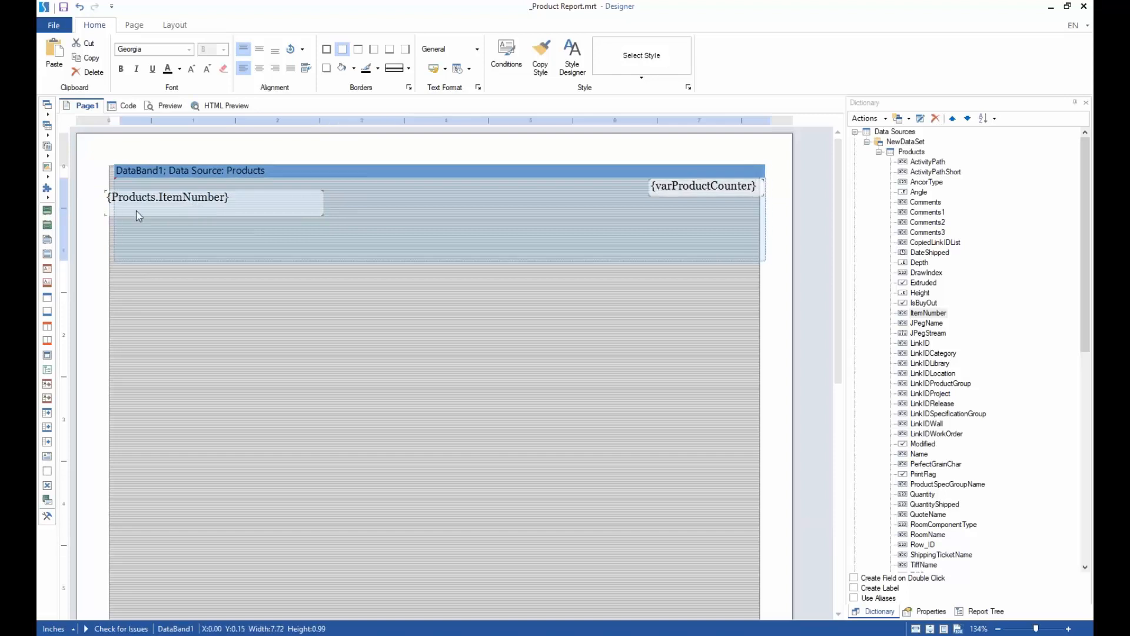
click(107, 197)
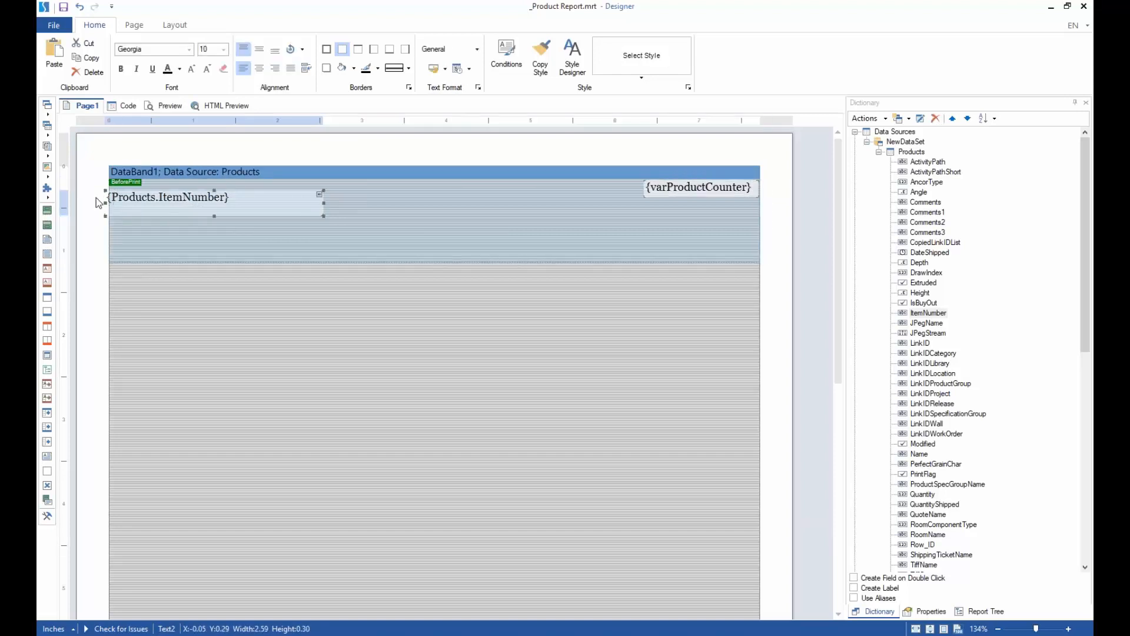
mouse_move(112, 198)
mouse_down()
mouse_move(100, 198)
mouse_move(174, 206)
mouse_move(109, 190)
mouse_up()
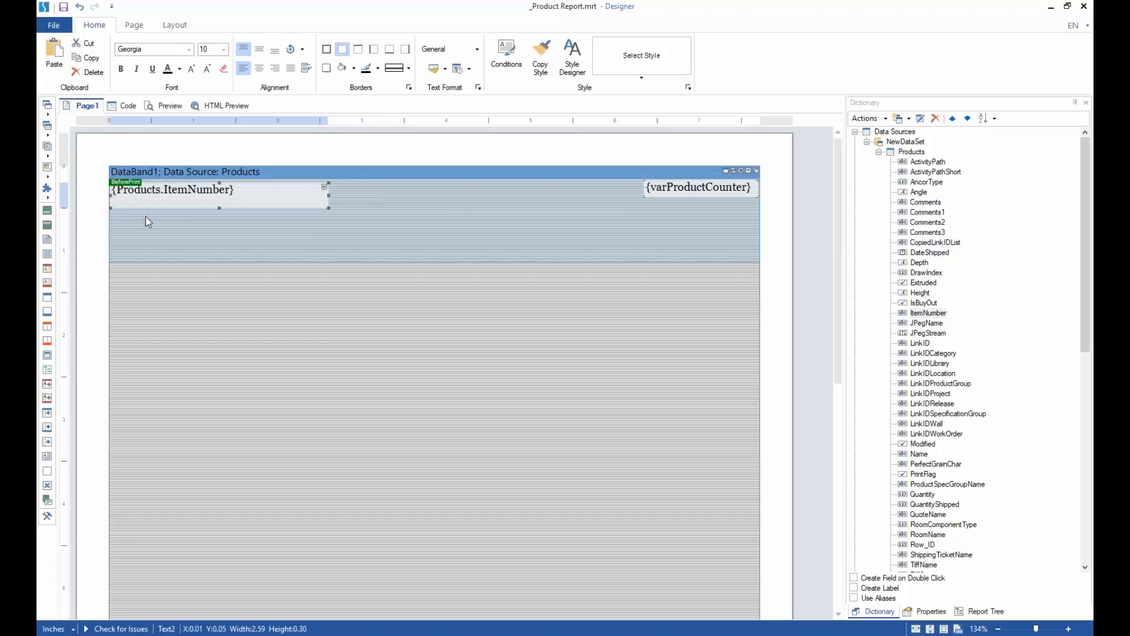
click(147, 248)
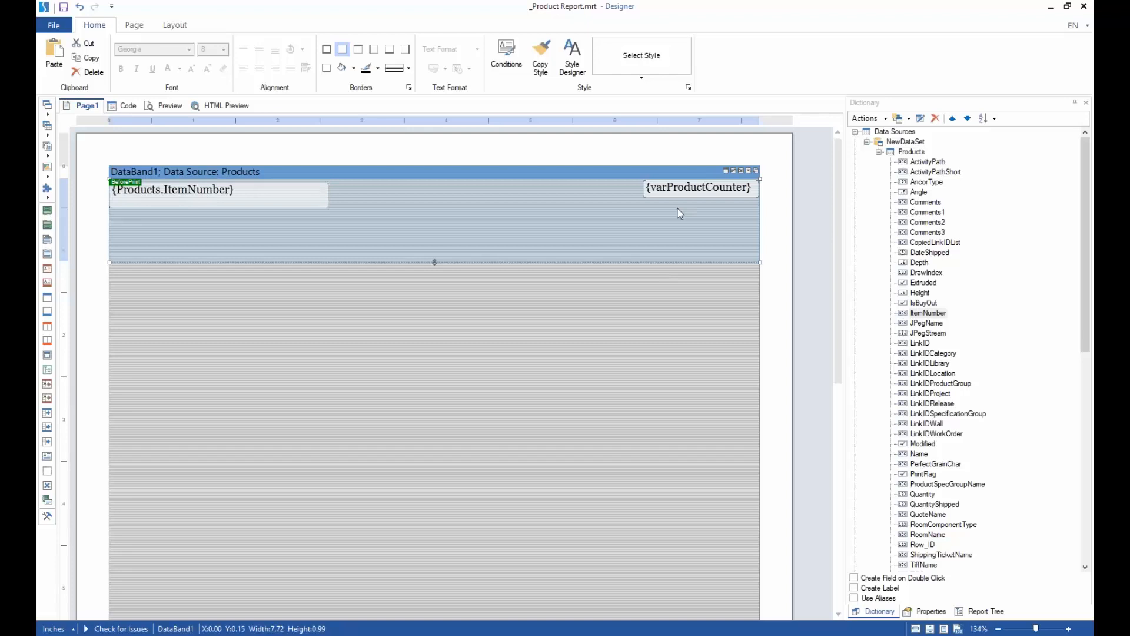
click(176, 109)
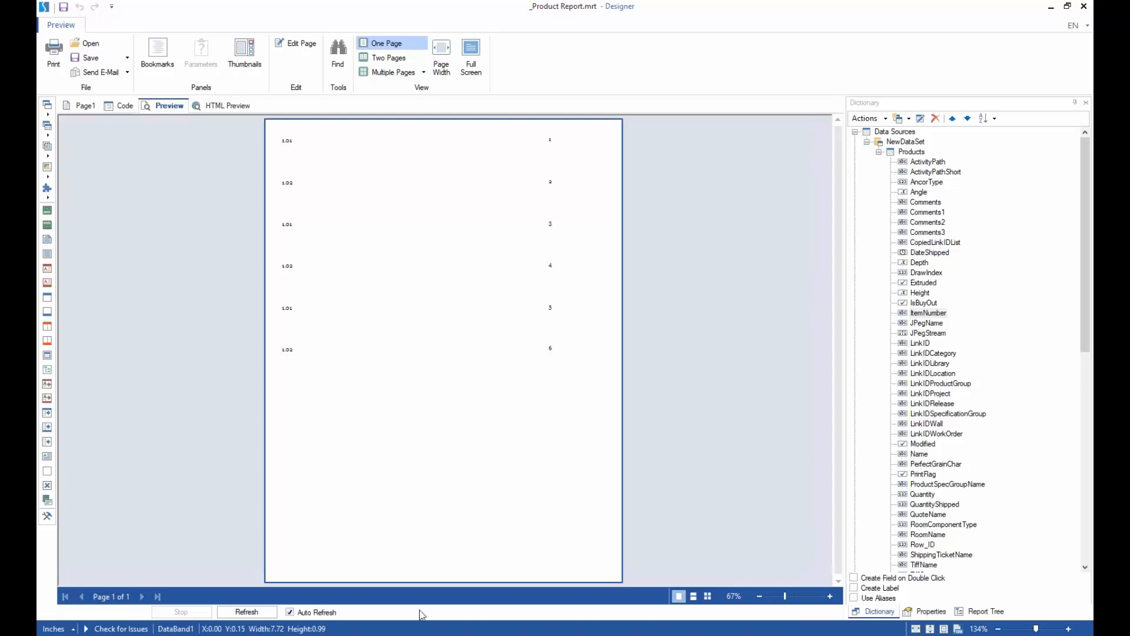
- View the Products data source's records, examine the ItemNumber column's values, and close the data viewer
click(916, 154)
right_click(919, 160)
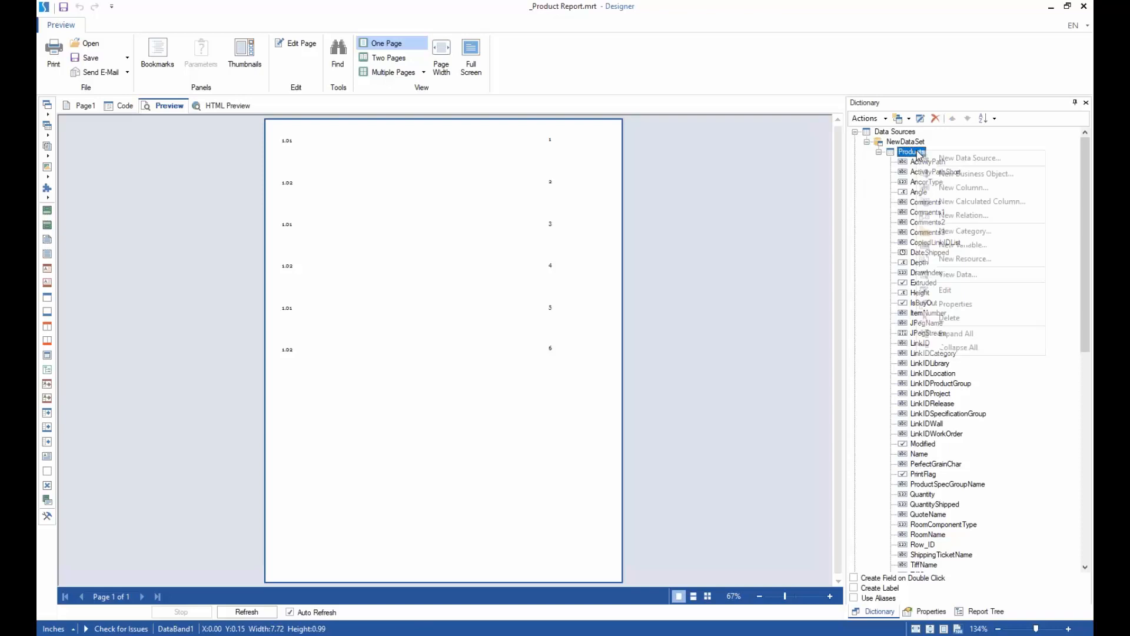
click(967, 274)
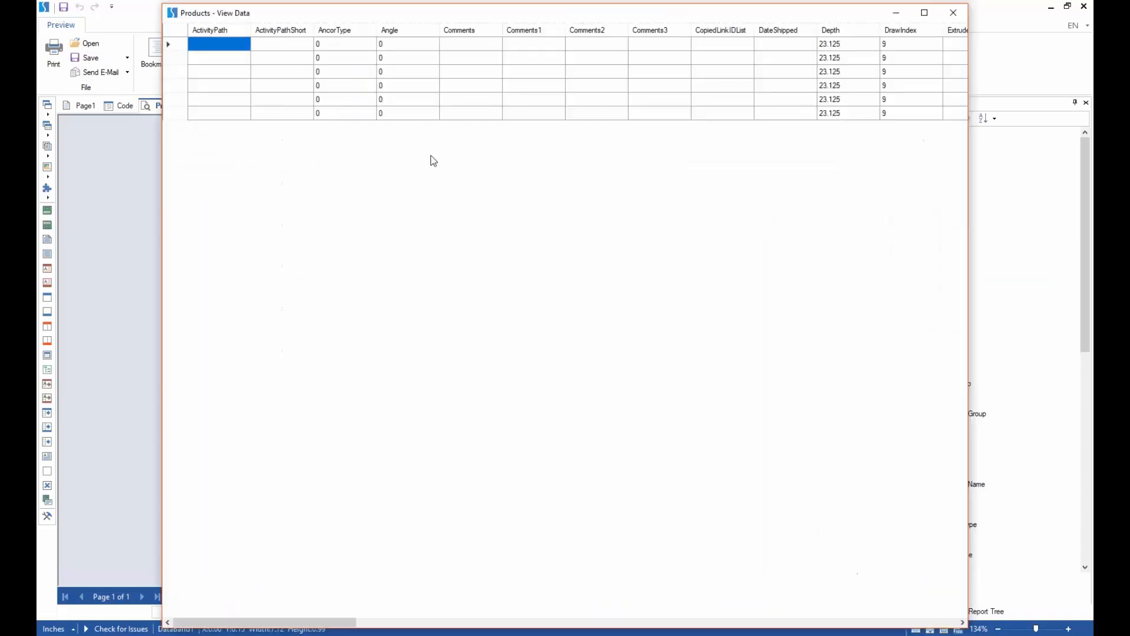
drag(293, 622, 458, 601)
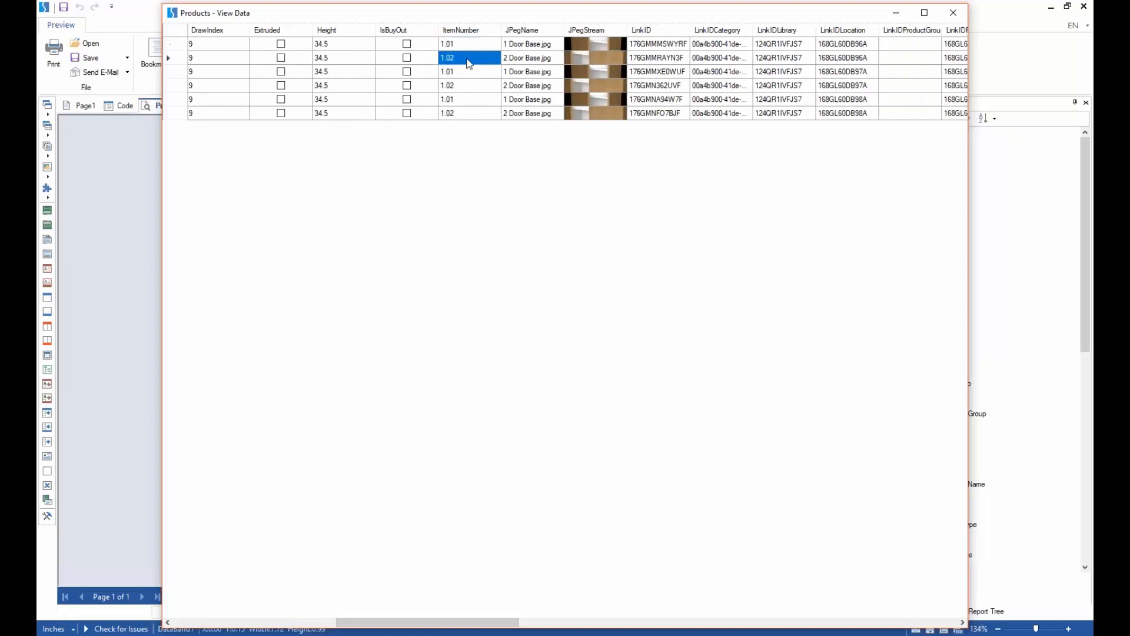
click(467, 75)
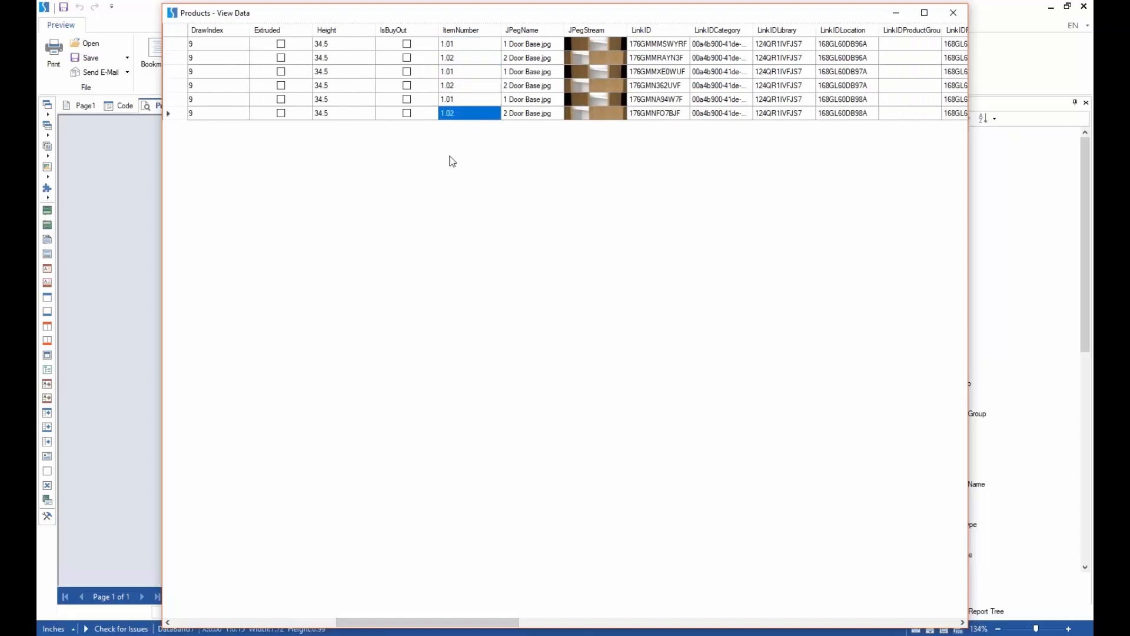
drag(457, 15, 412, 116)
click(924, 112)
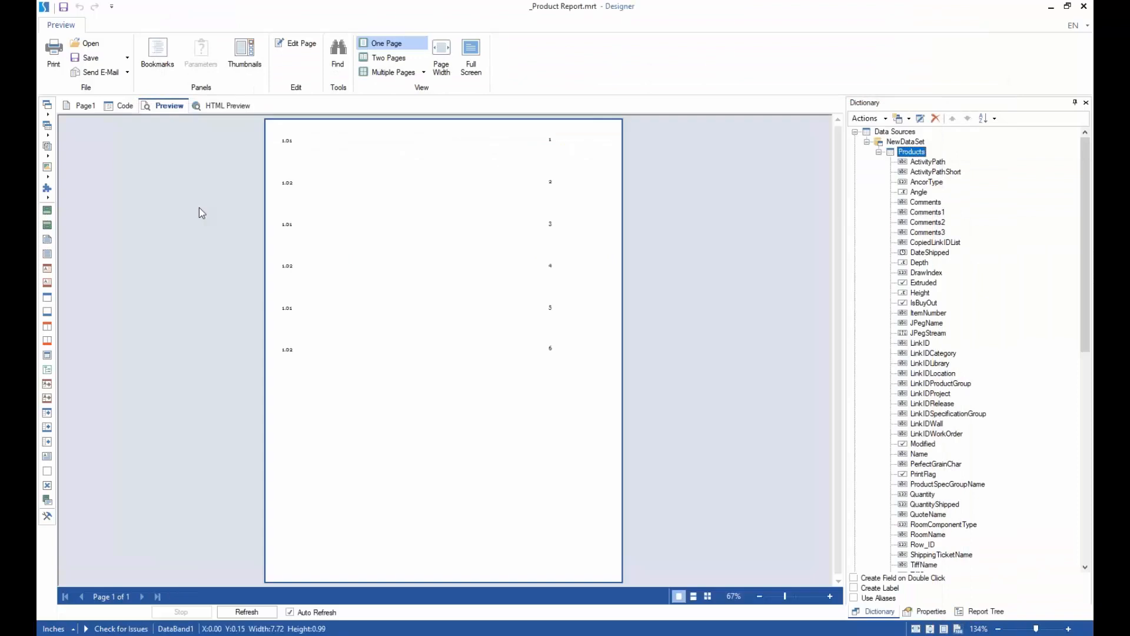
- Return to the Page1 design and open the sort settings of the Products data band
click(86, 107)
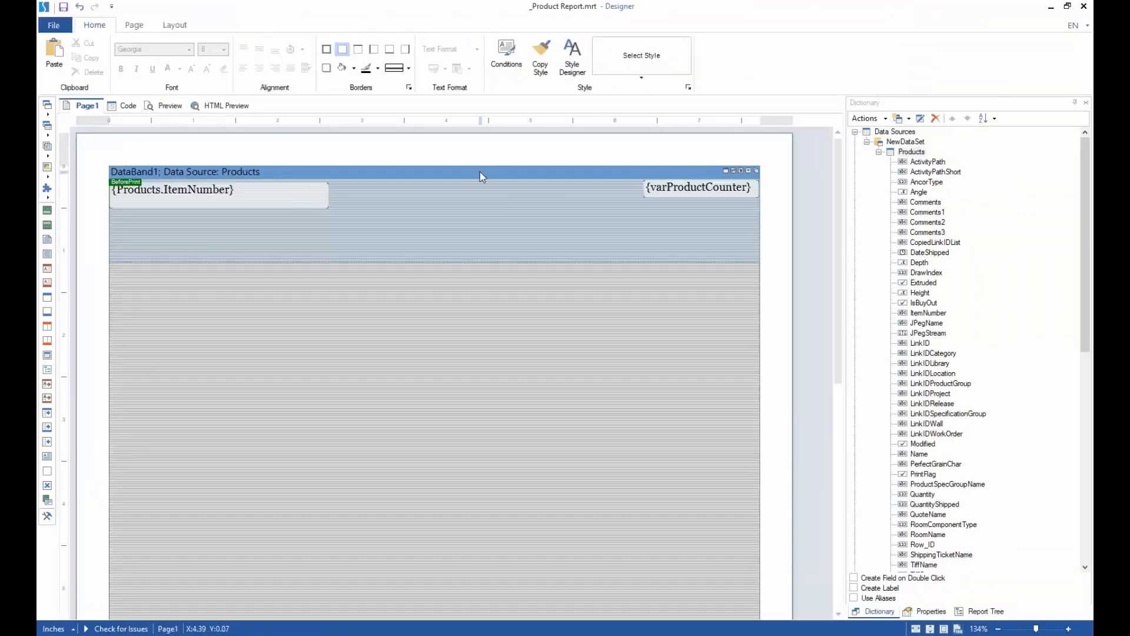
click(429, 171)
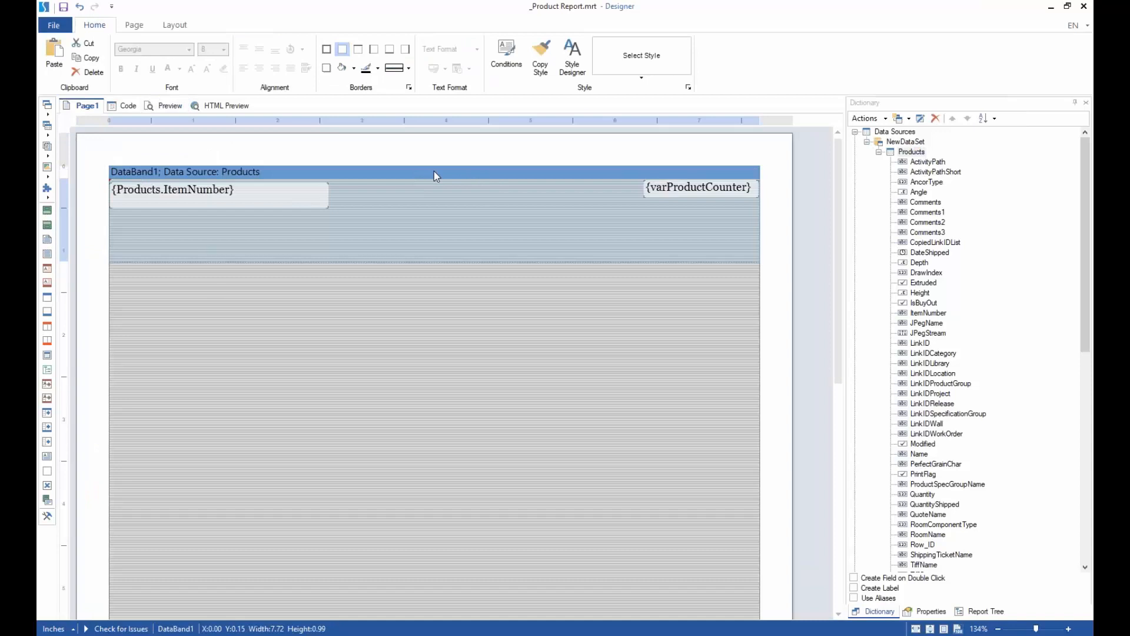
double_click(433, 171)
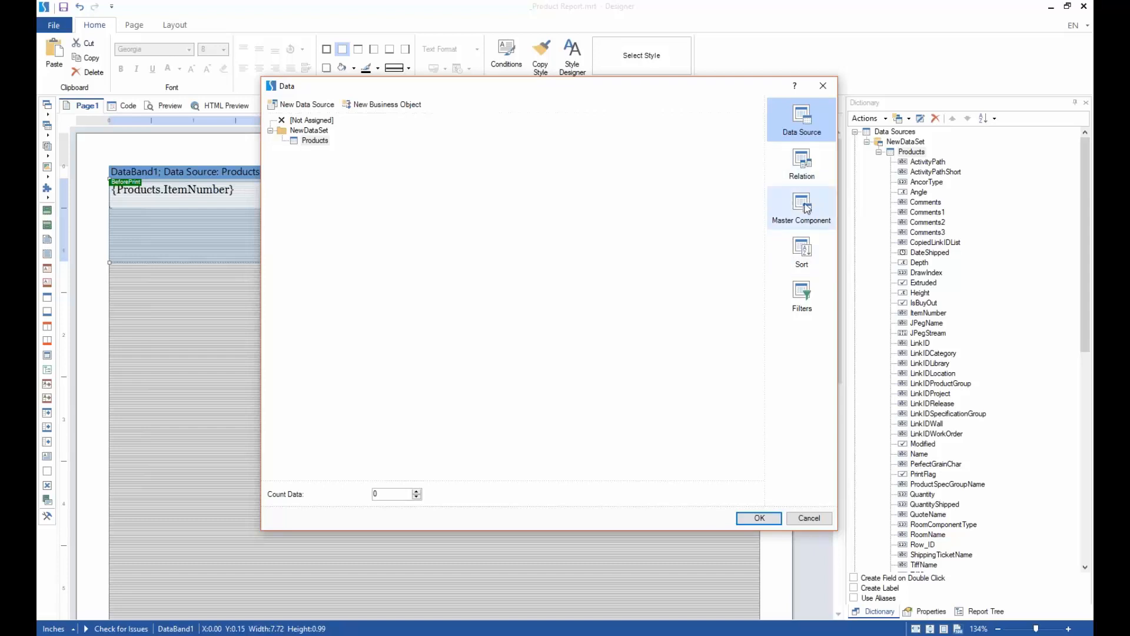
click(805, 253)
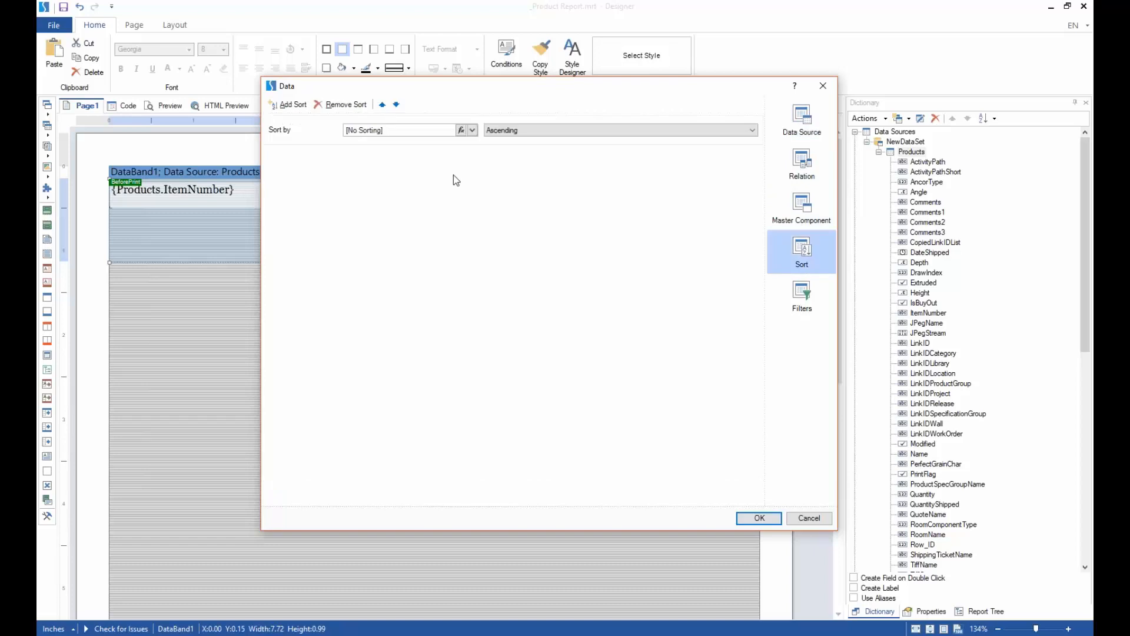
drag(545, 86, 688, 72)
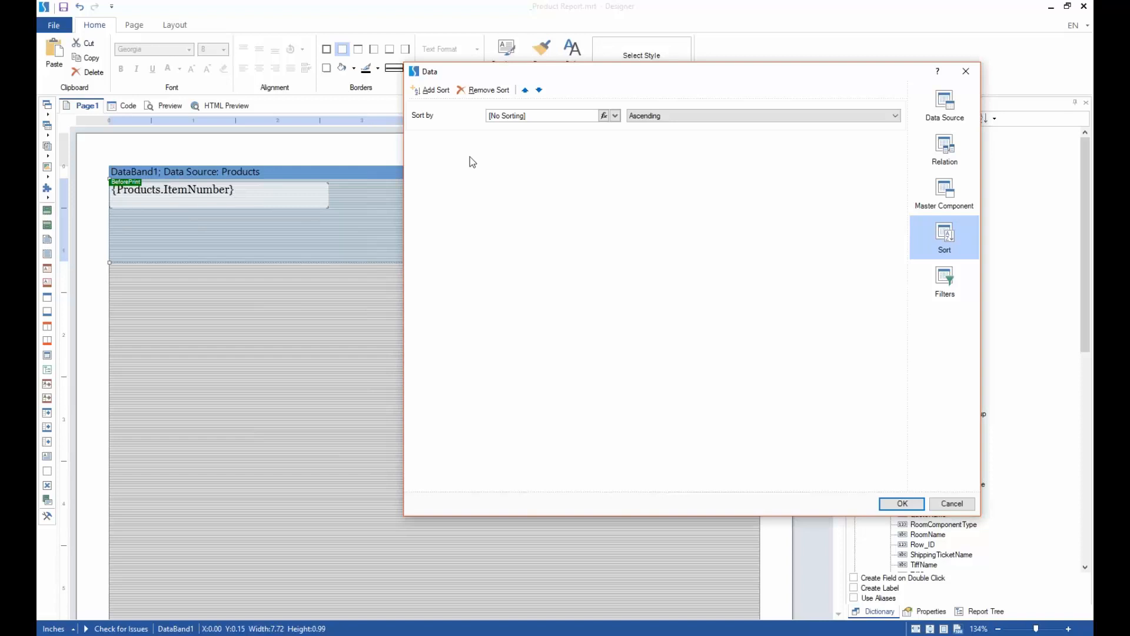
- Set the data band to sort by the Products ItemNumber field in ascending order
click(615, 116)
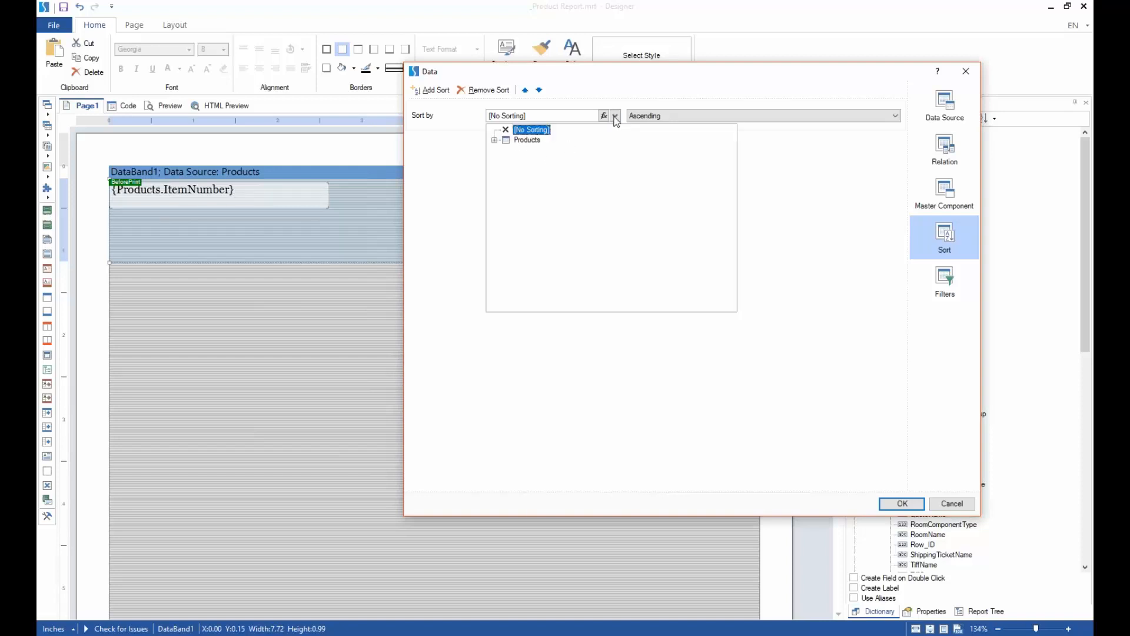
click(497, 140)
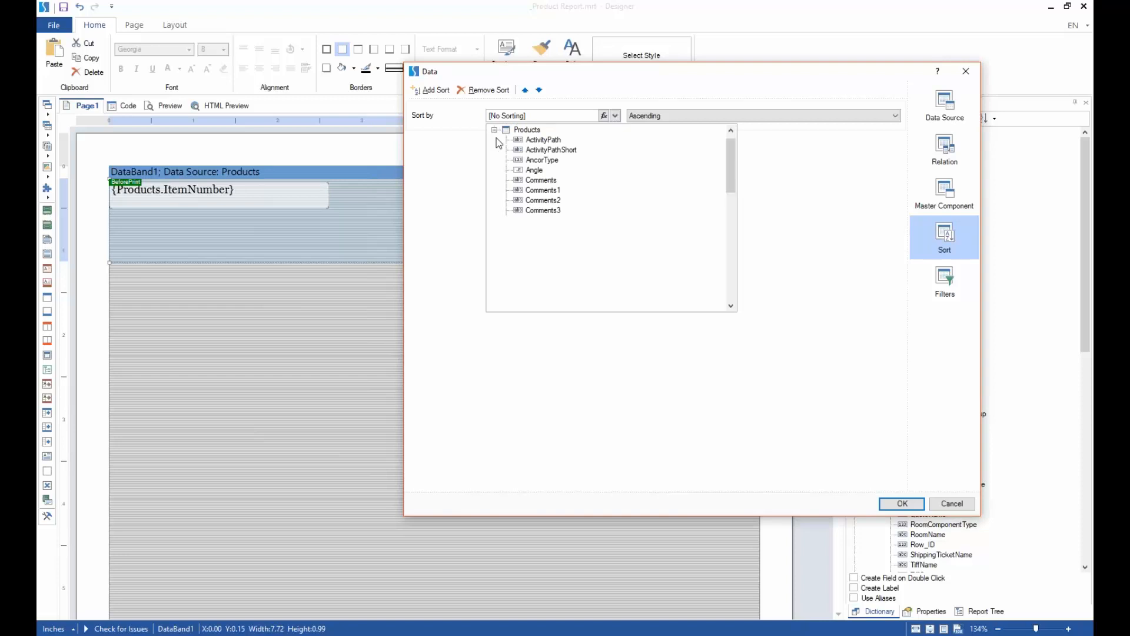
scroll(539, 200, down, 5)
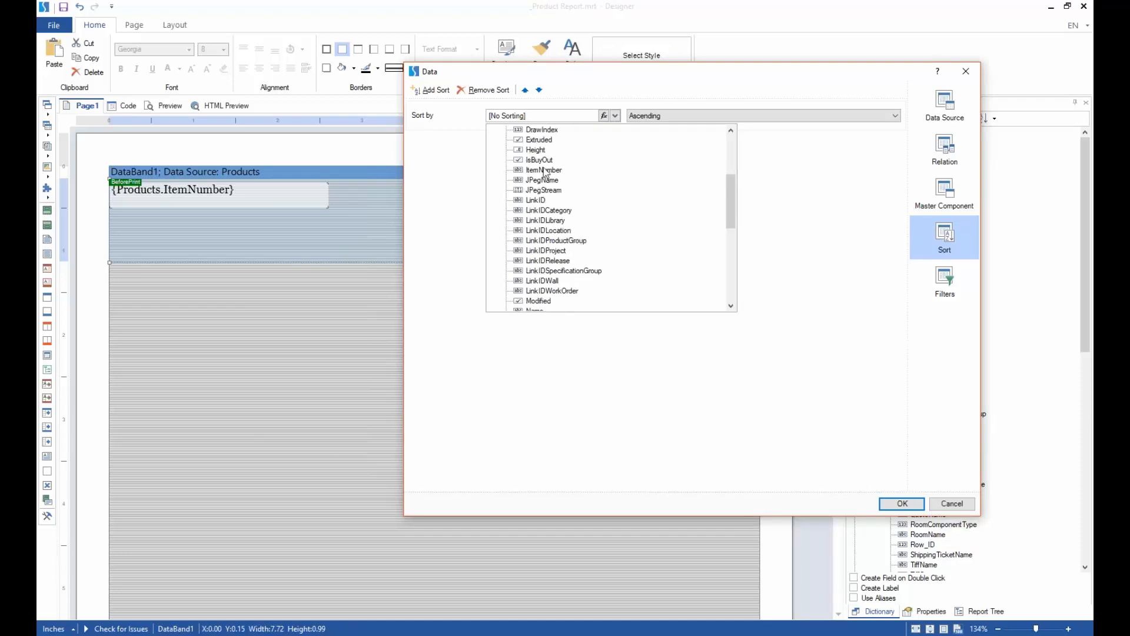
click(544, 171)
scroll(584, 227, up, 5)
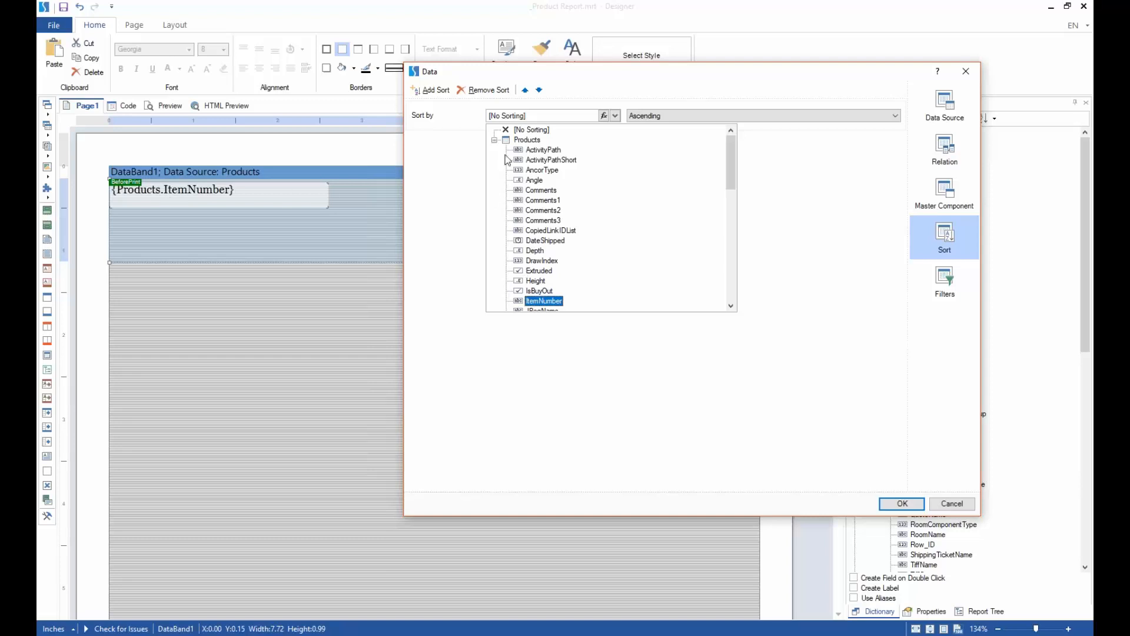
click(525, 142)
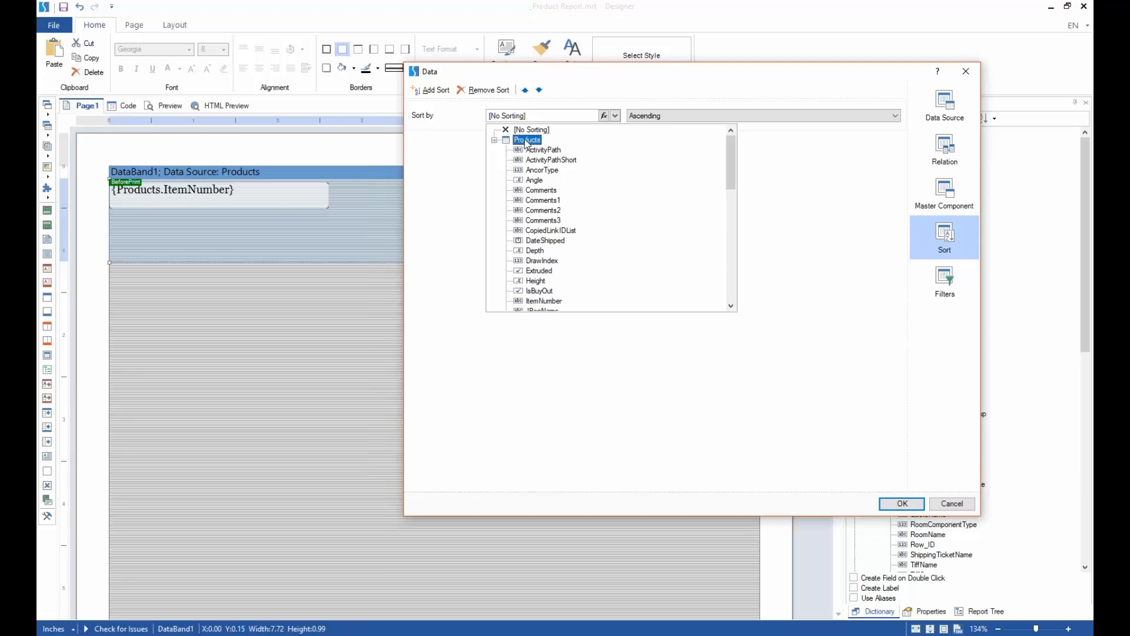
click(545, 301)
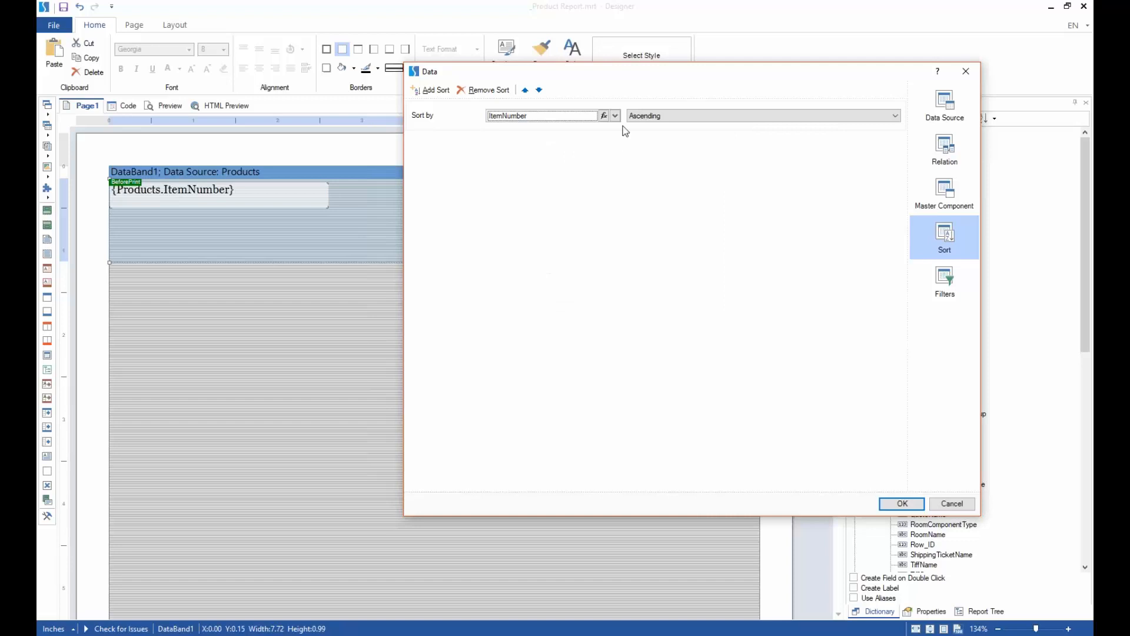
click(895, 116)
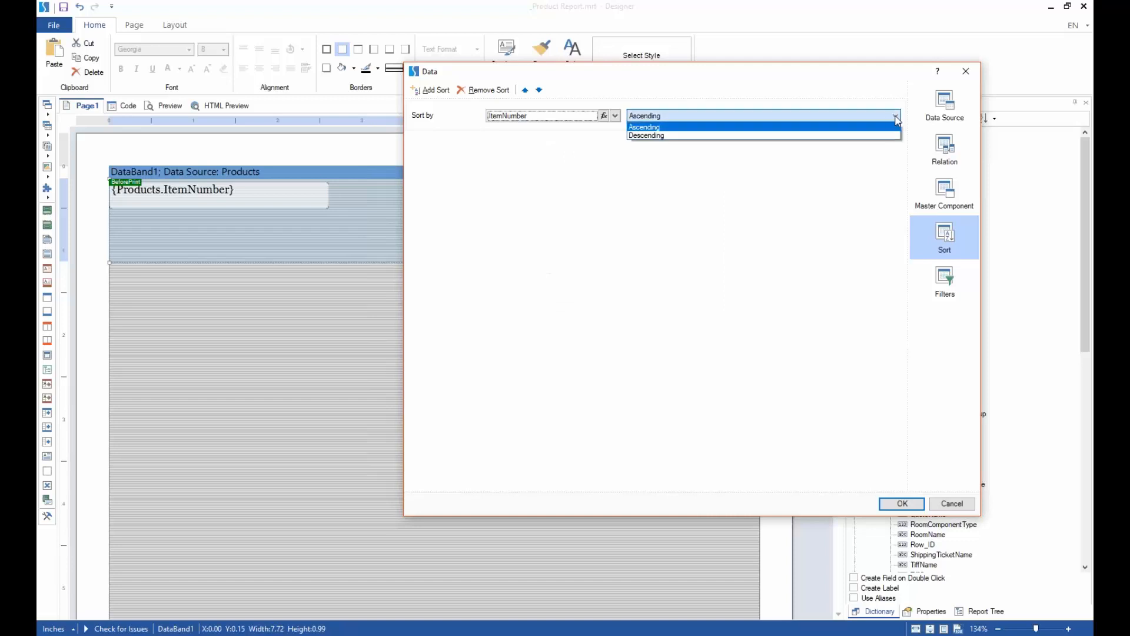
click(678, 128)
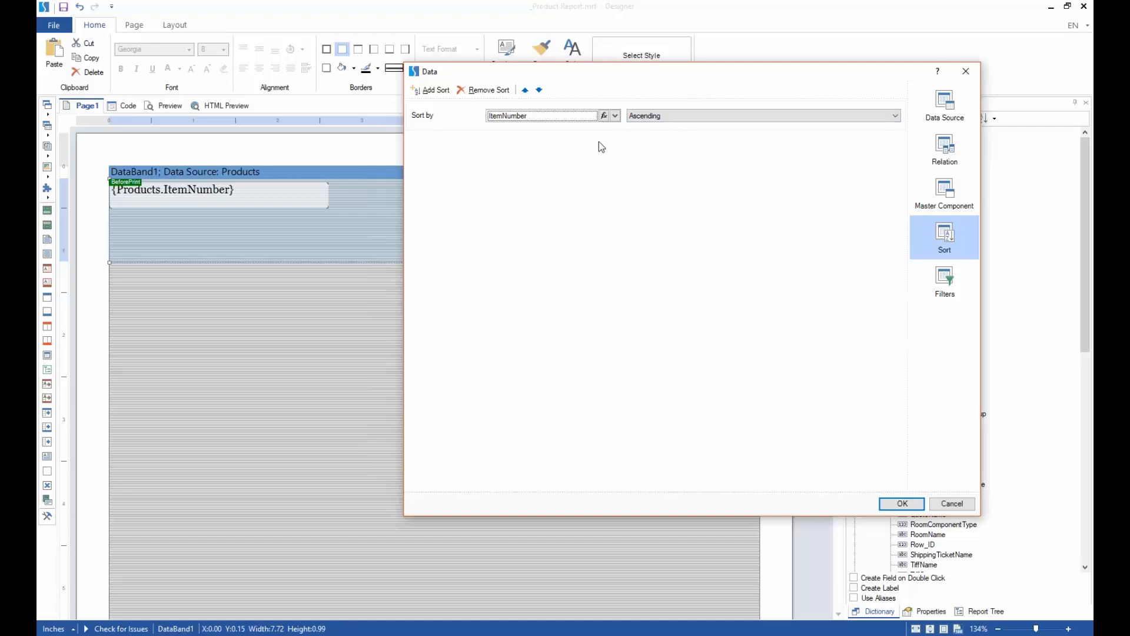
- Inspect the sort field's expression in the text editor and close the editor without editing it
click(604, 115)
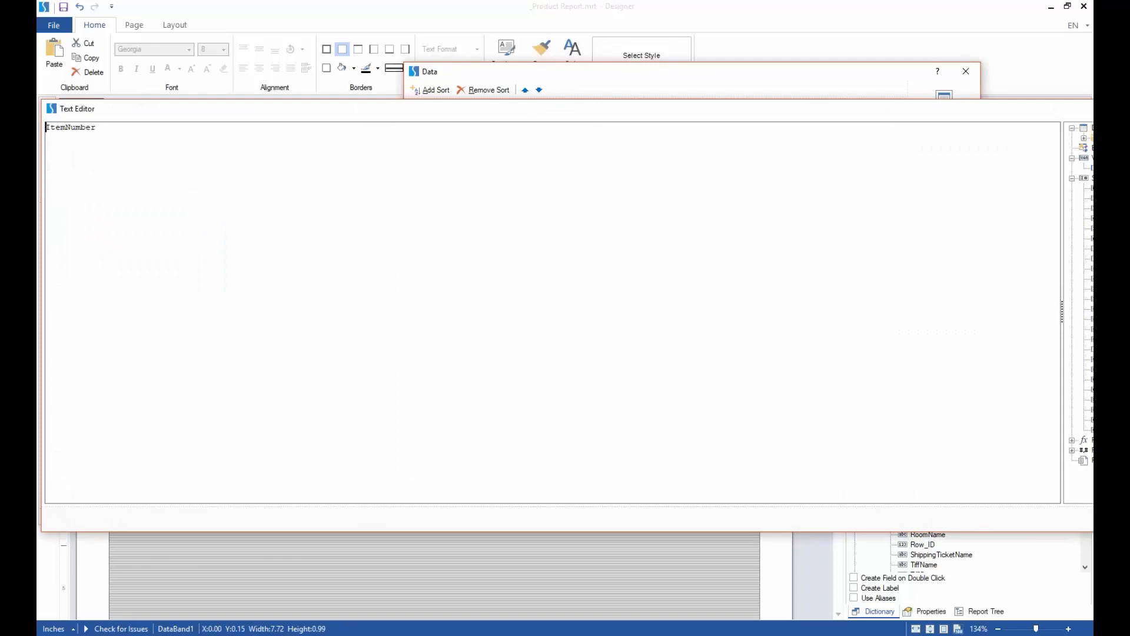
drag(1093, 173, 840, 173)
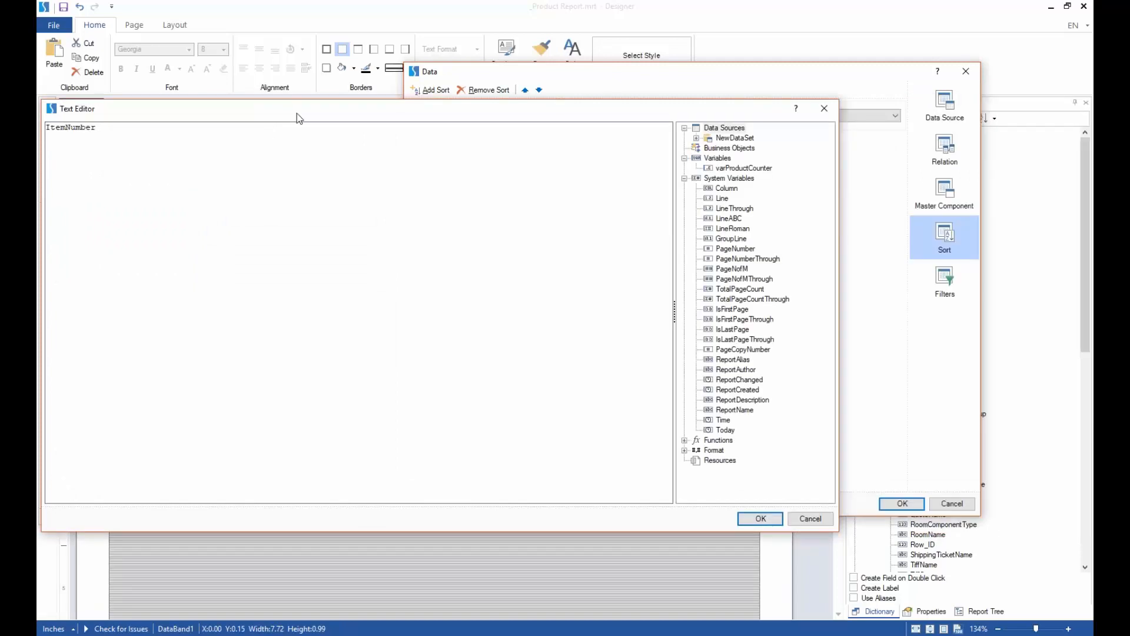
drag(297, 113, 412, 164)
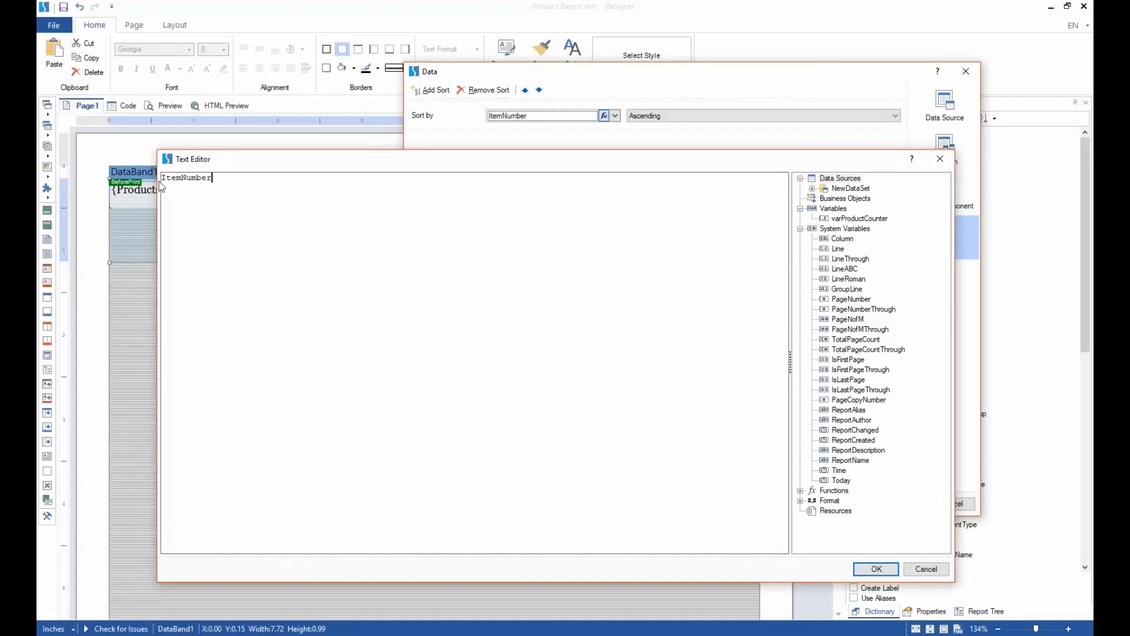
click(939, 159)
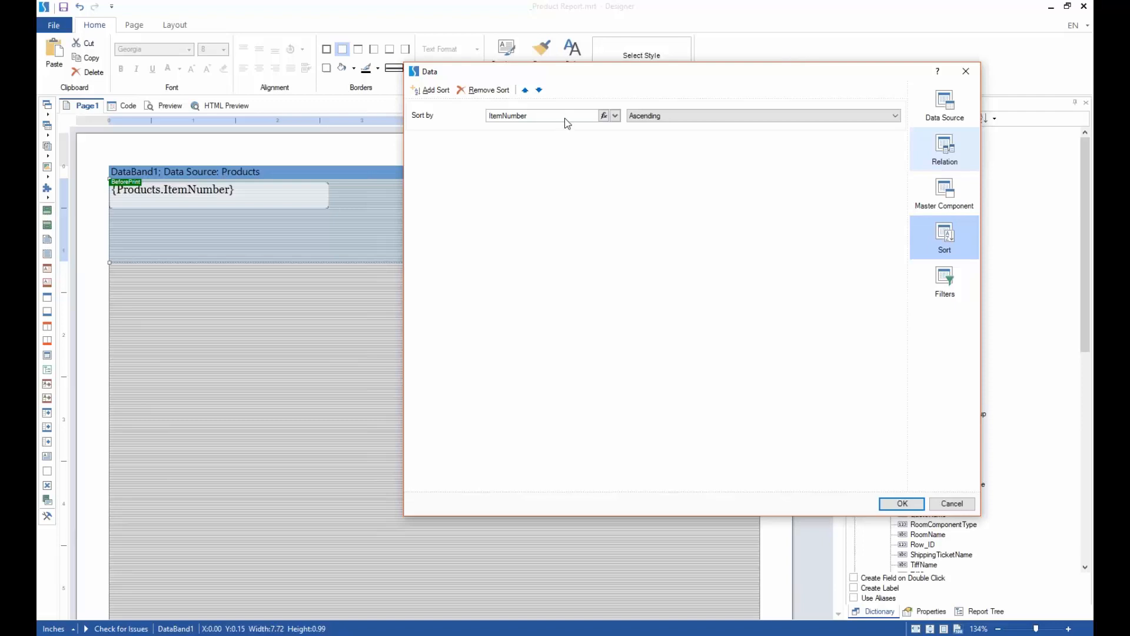
- Recheck the chosen sort field, apply the data band's sort settings and preview the report
click(616, 116)
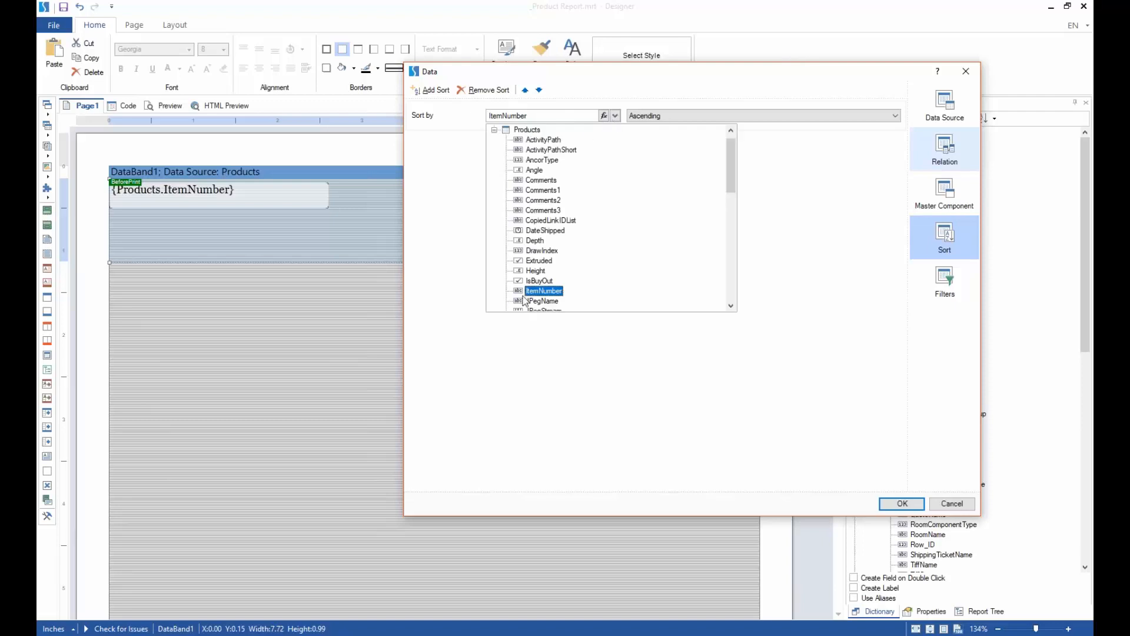
click(646, 84)
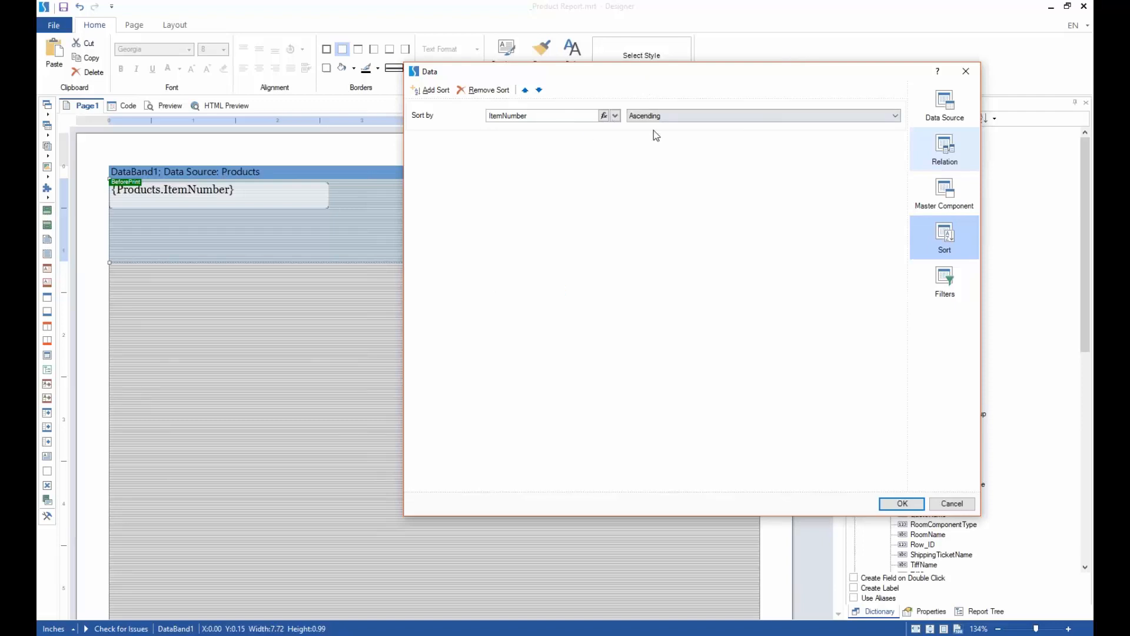
click(900, 503)
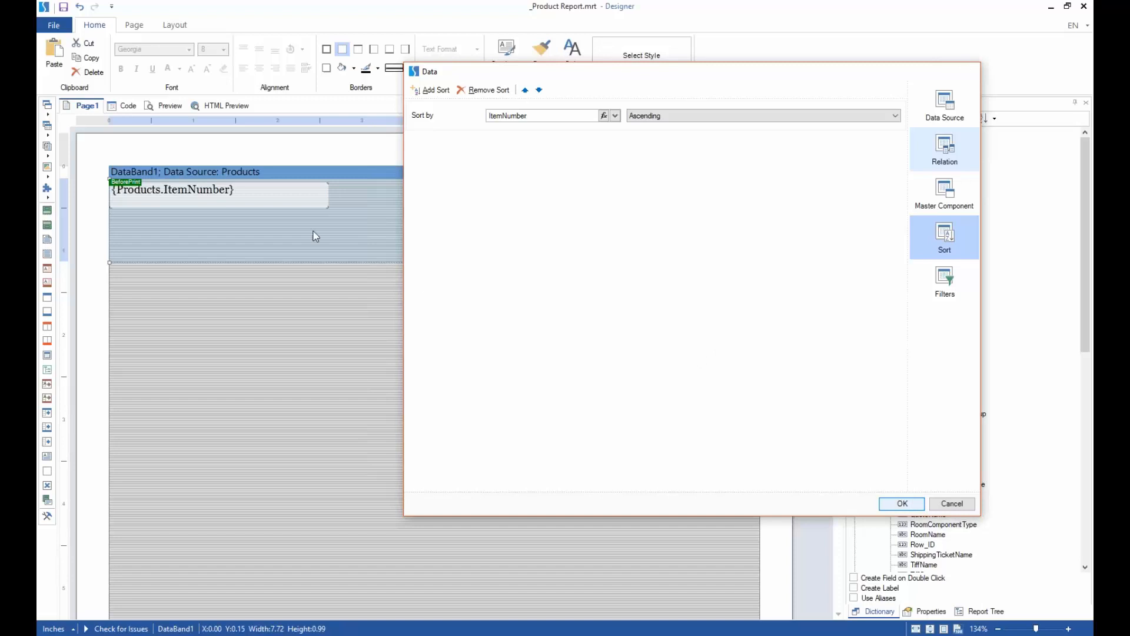
click(171, 106)
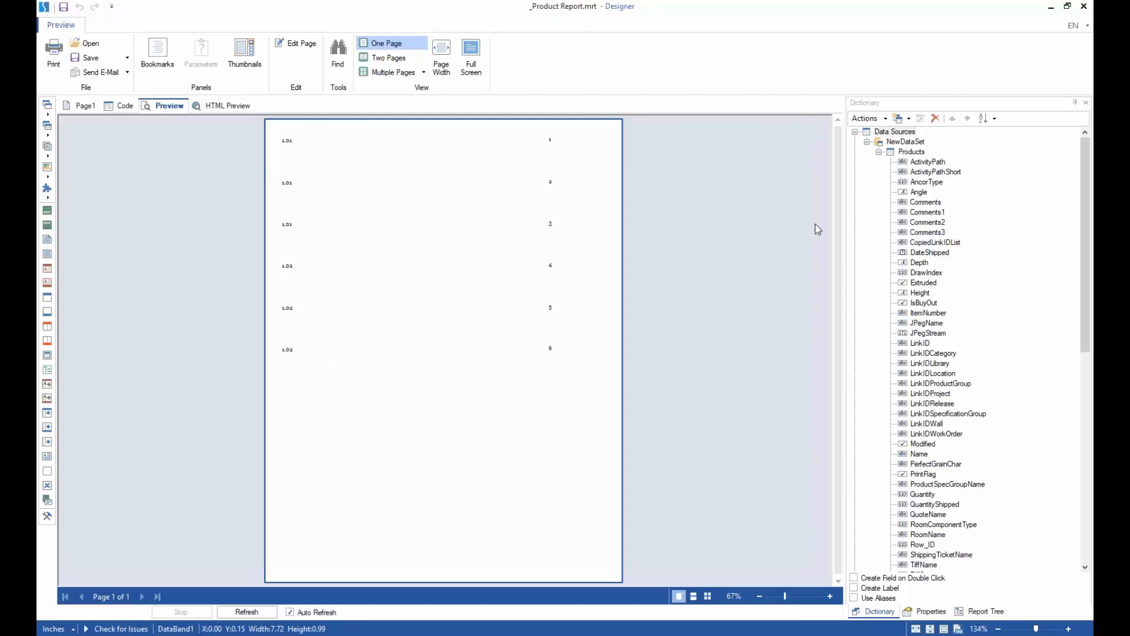
- View the Products data source's records again and examine the row order in the ItemNumber column
right_click(912, 153)
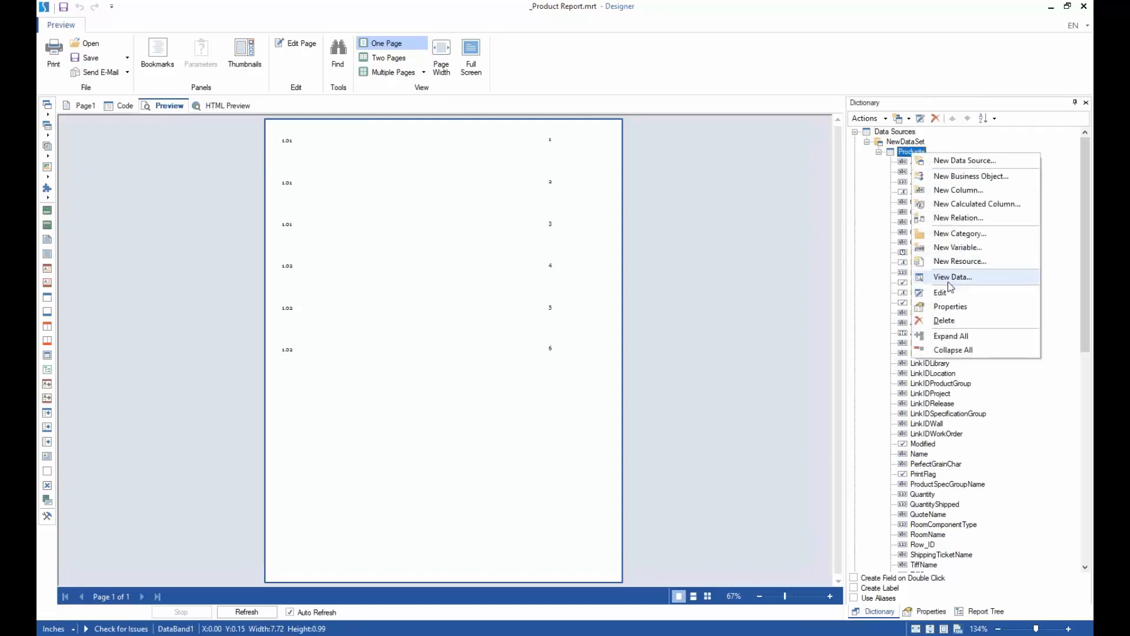
click(948, 279)
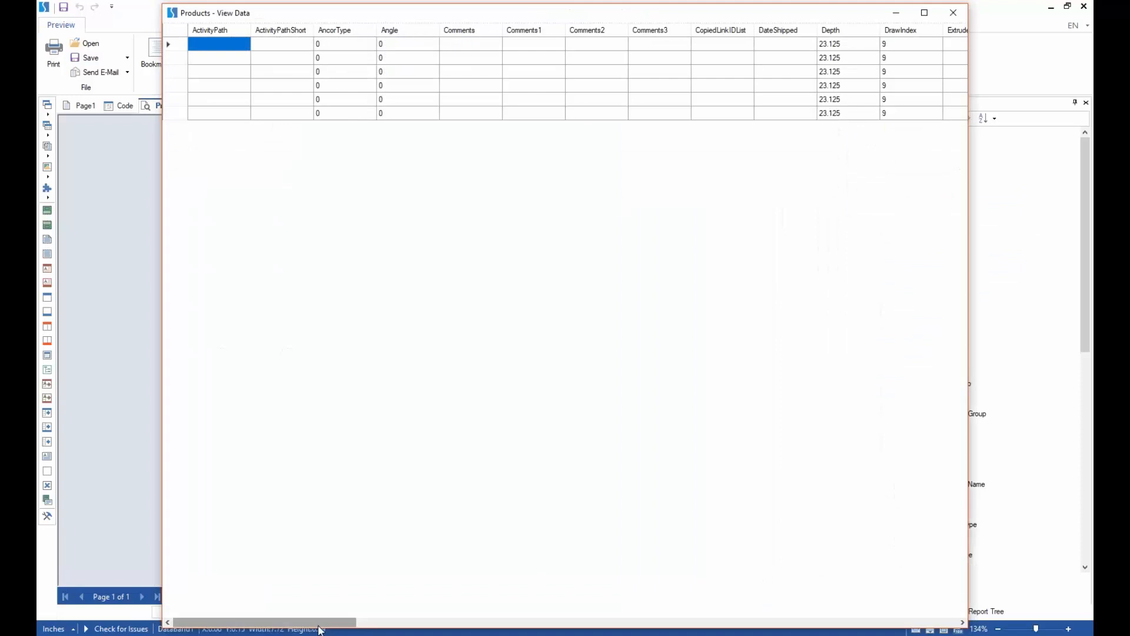
drag(324, 623, 464, 598)
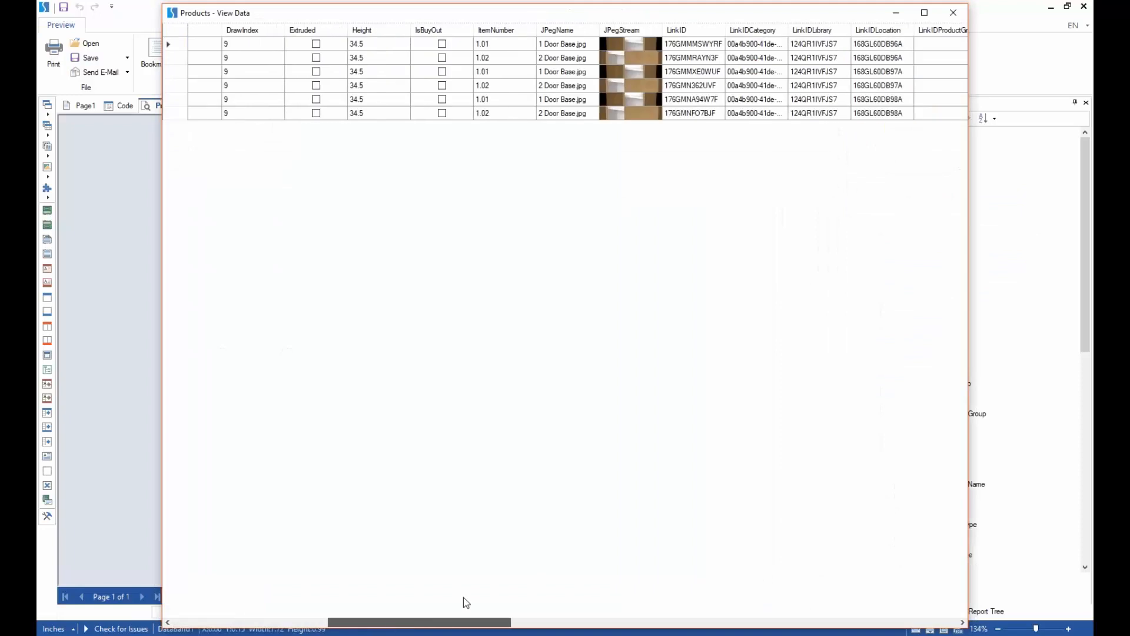
click(504, 45)
click(508, 72)
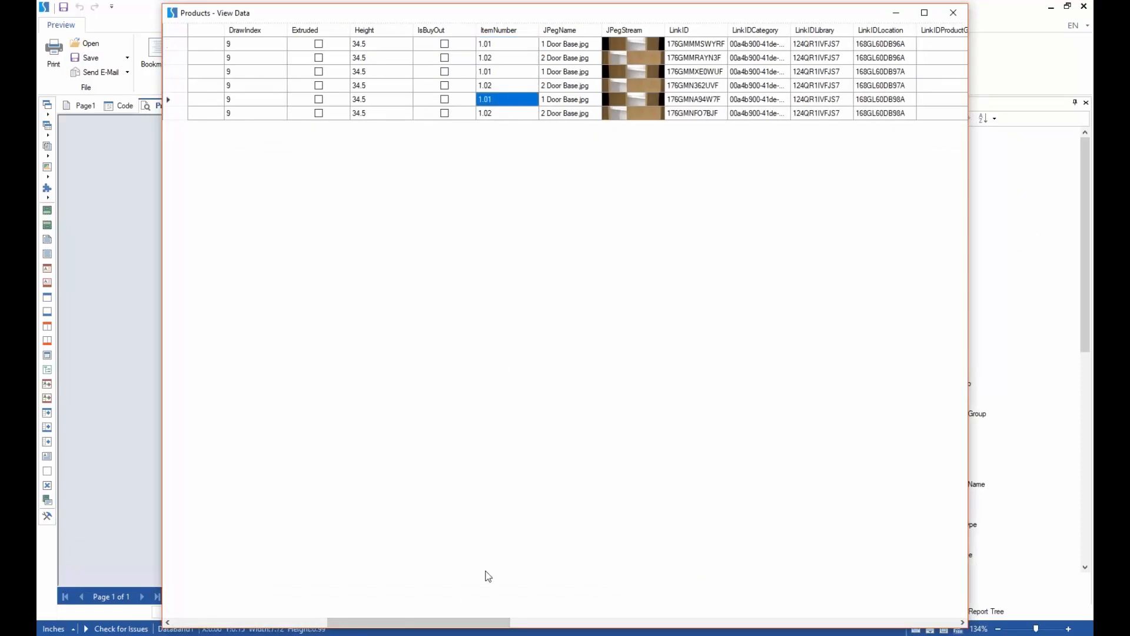
- Sort the viewed records by RoomName and examine which rows belong to the Breakroom, MAW Counter and Office rooms
drag(482, 621, 761, 592)
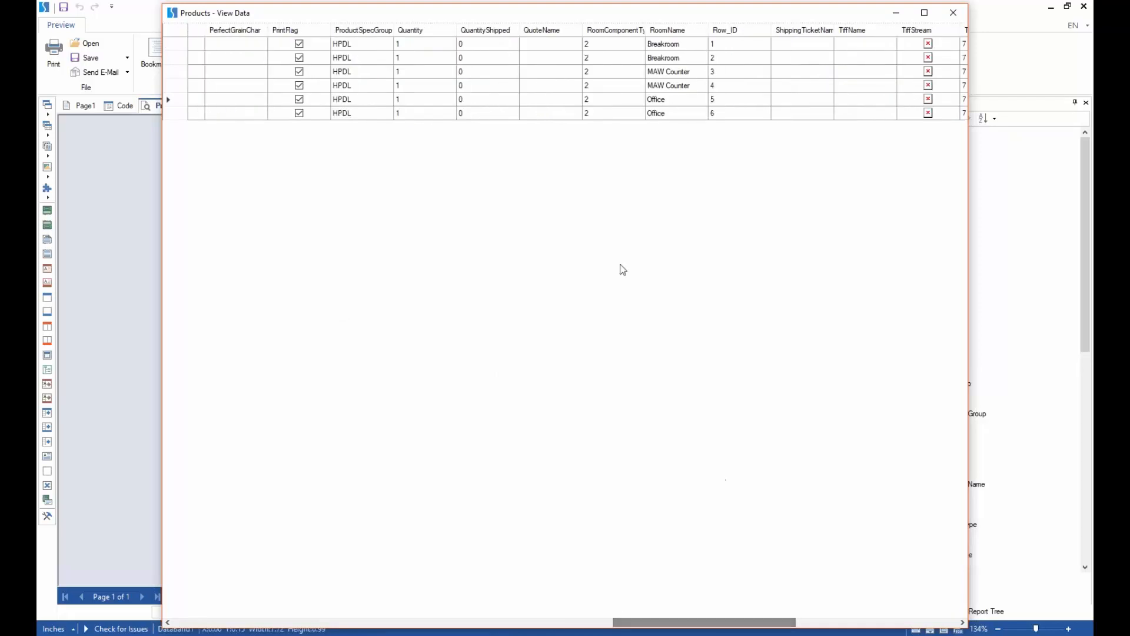
click(680, 31)
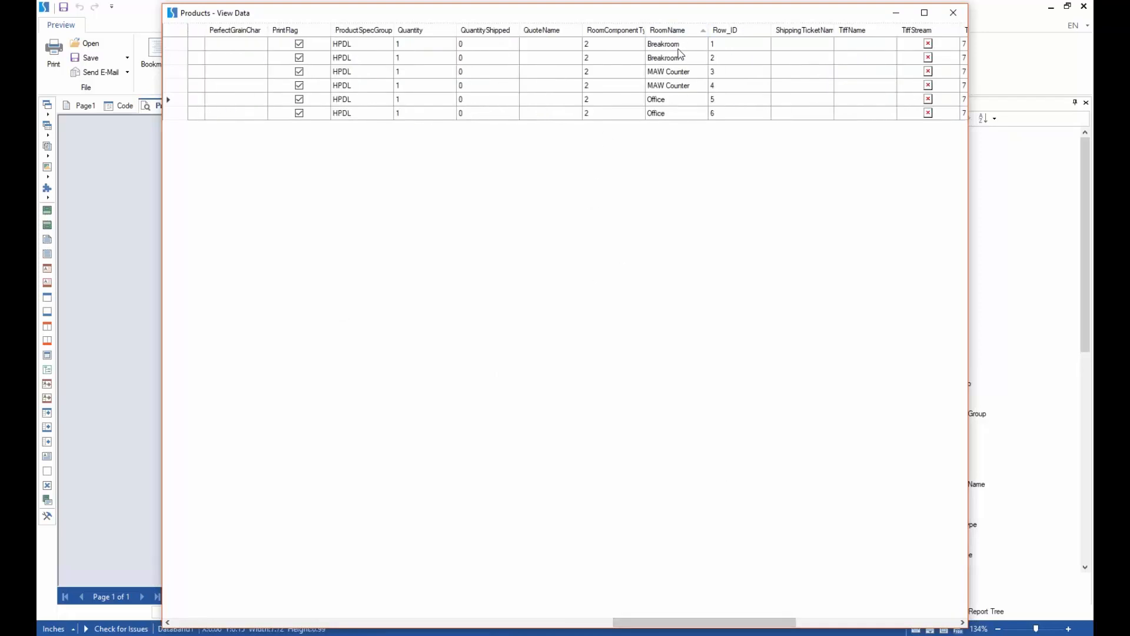
click(682, 49)
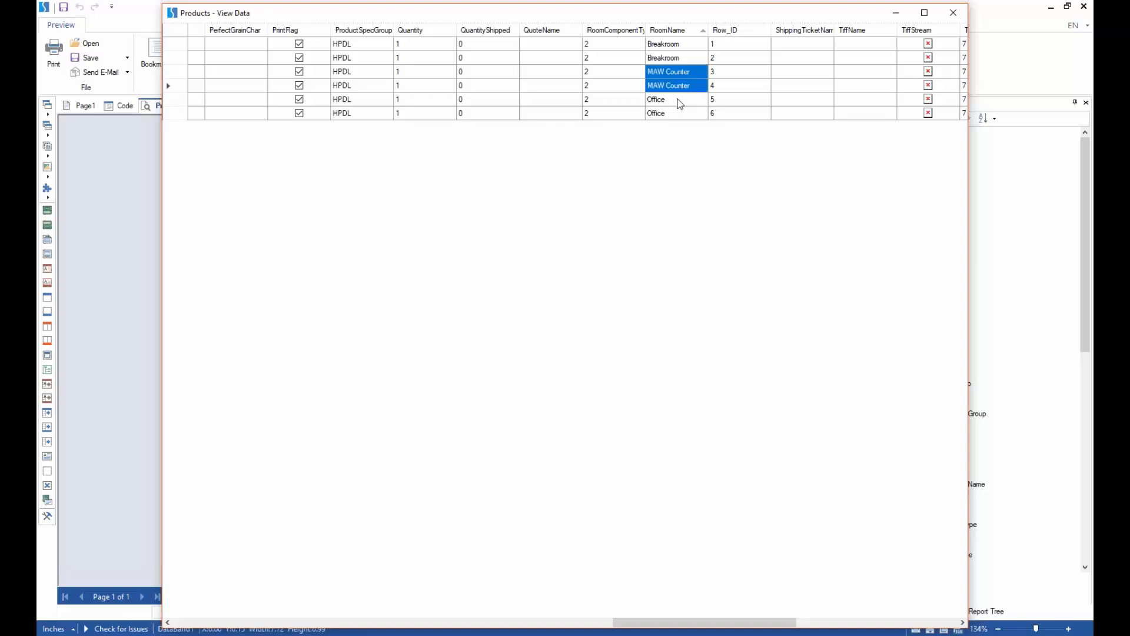
drag(680, 103, 660, 160)
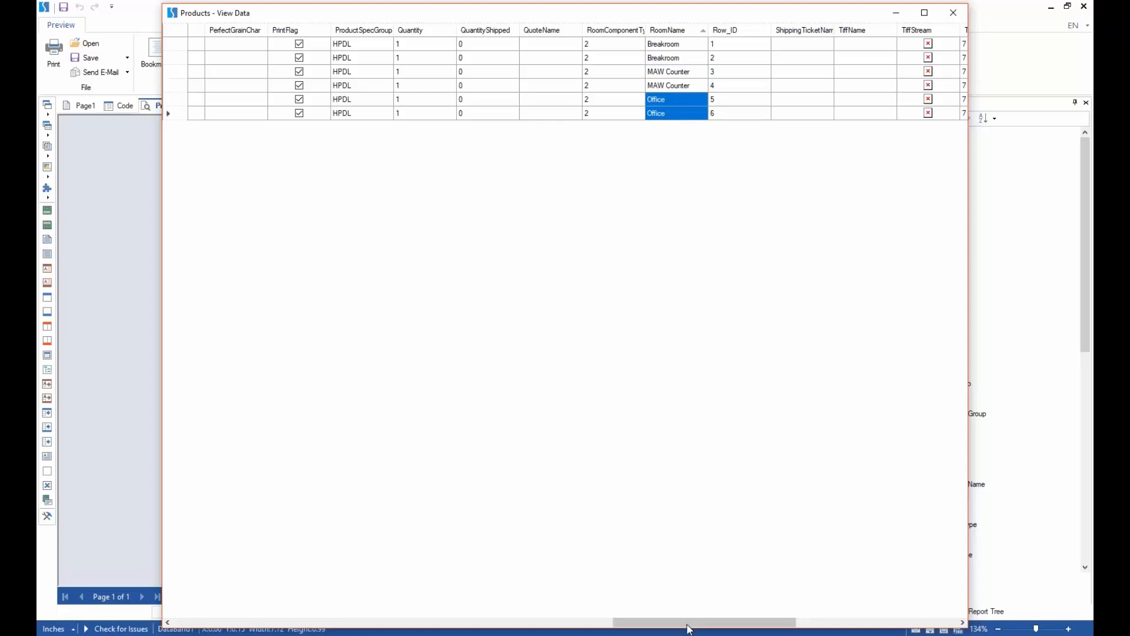
mouse_move(690, 622)
mouse_down()
mouse_move(663, 622)
mouse_move(678, 624)
mouse_up()
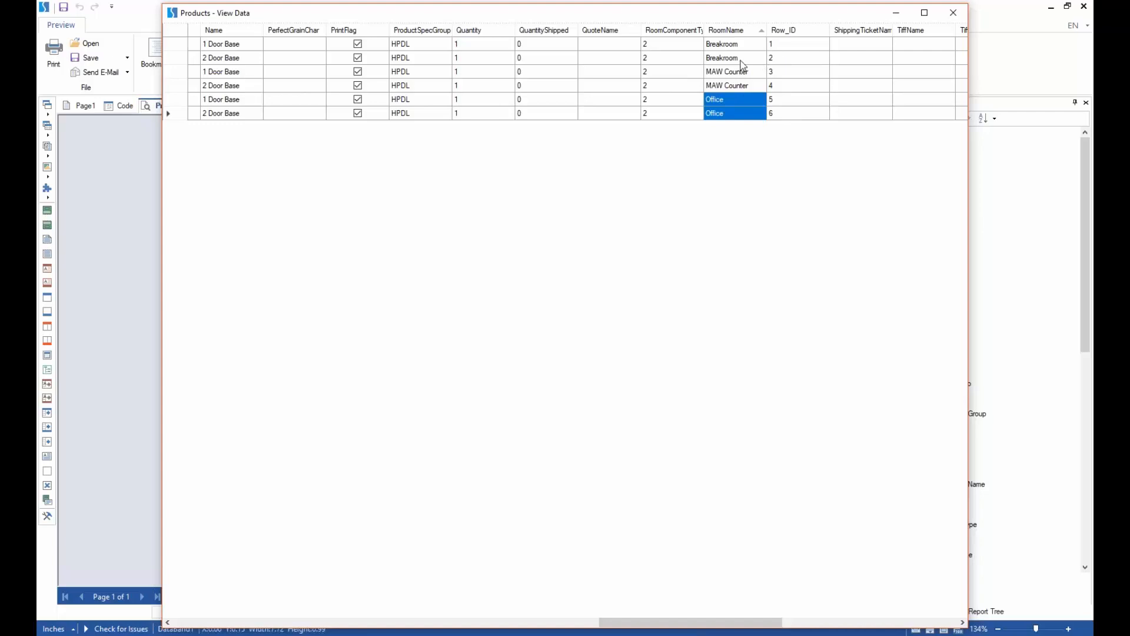
- Compare the viewed Products records with the previewed report, close the records and return to the report page
drag(784, 13, 749, 281)
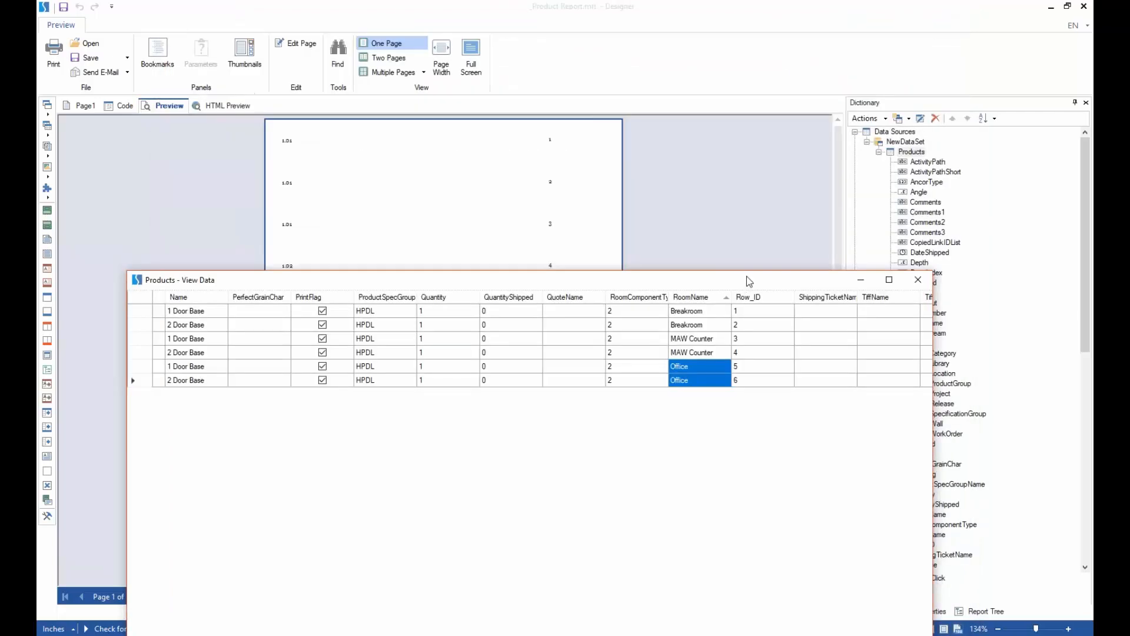
click(918, 280)
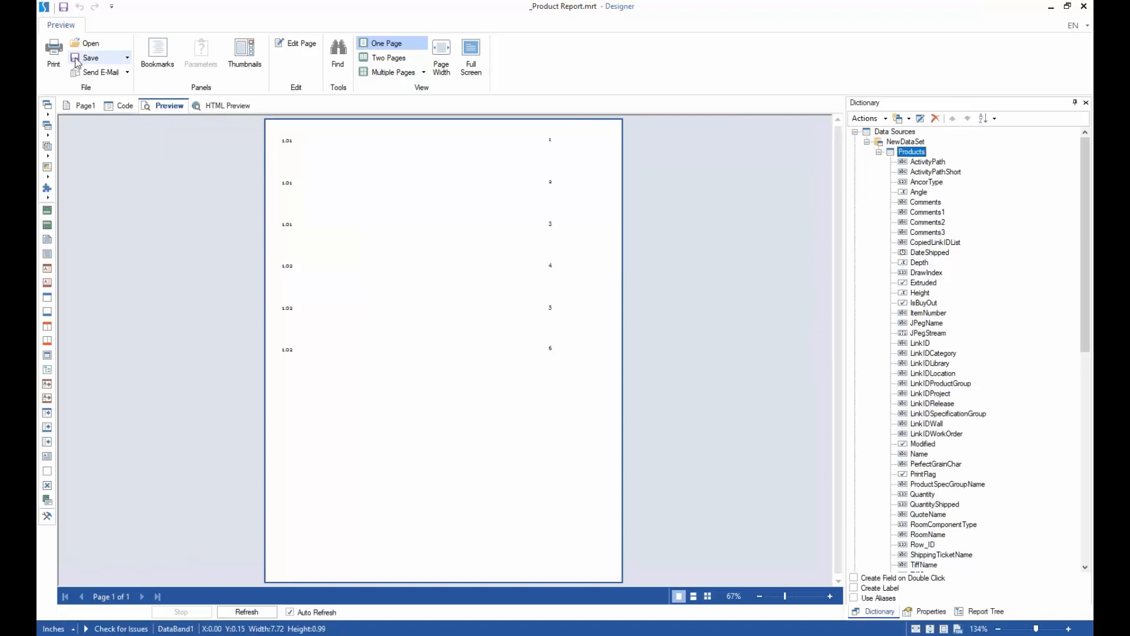
click(84, 106)
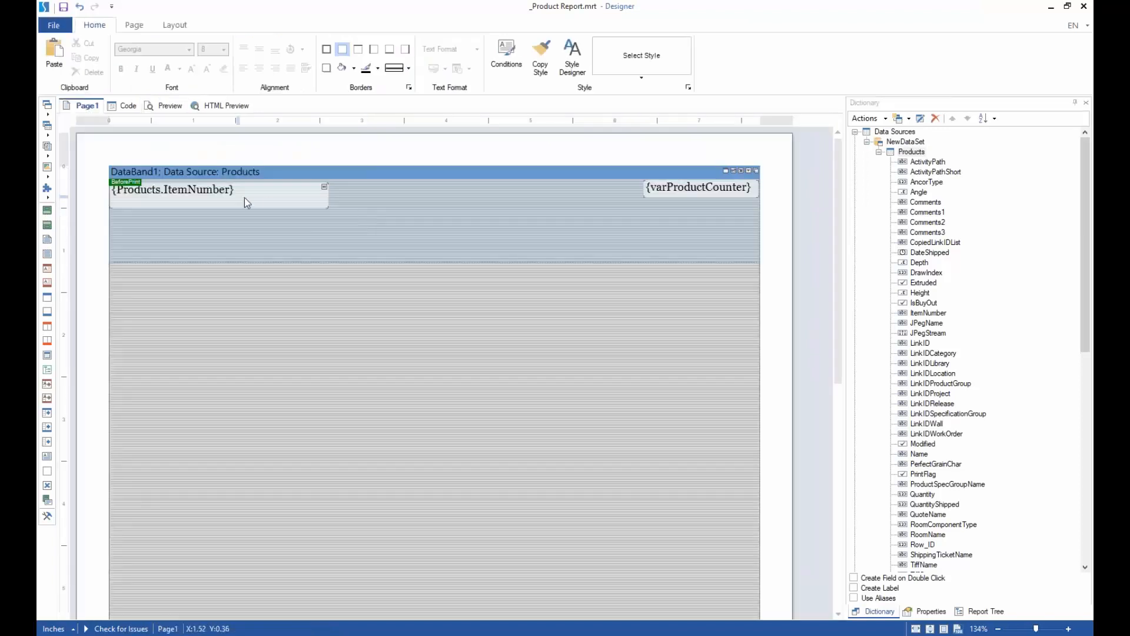
- Narrow the item number text to about 1.63 inches and draw a text component about 1.96 by 0.31 inches beside it
drag(328, 202, 241, 246)
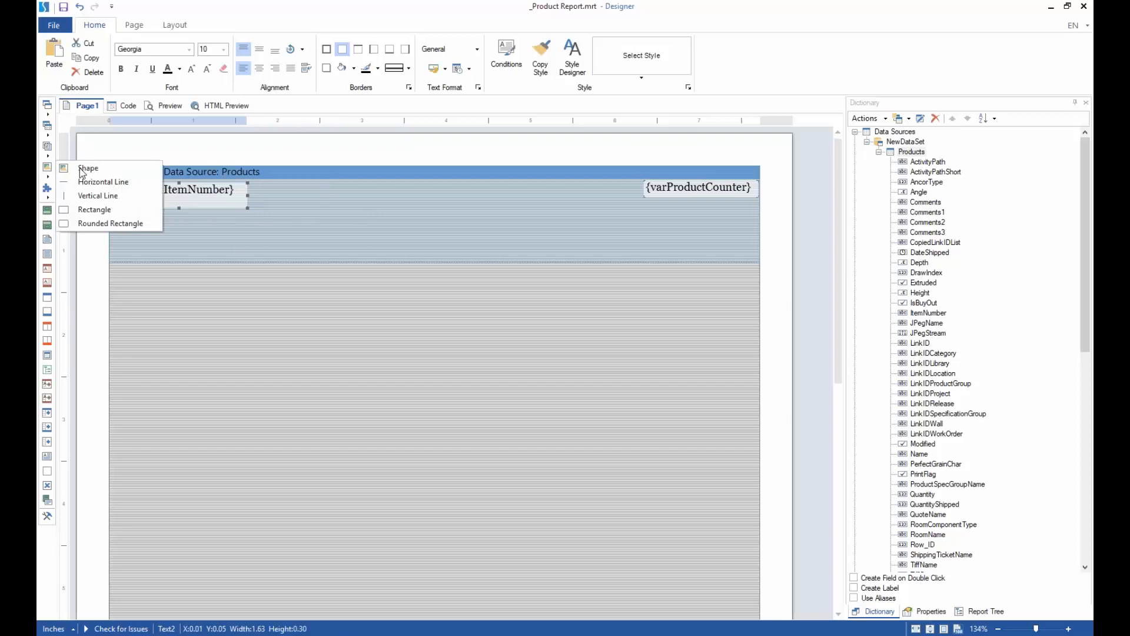
mouse_move(46, 148)
click(84, 148)
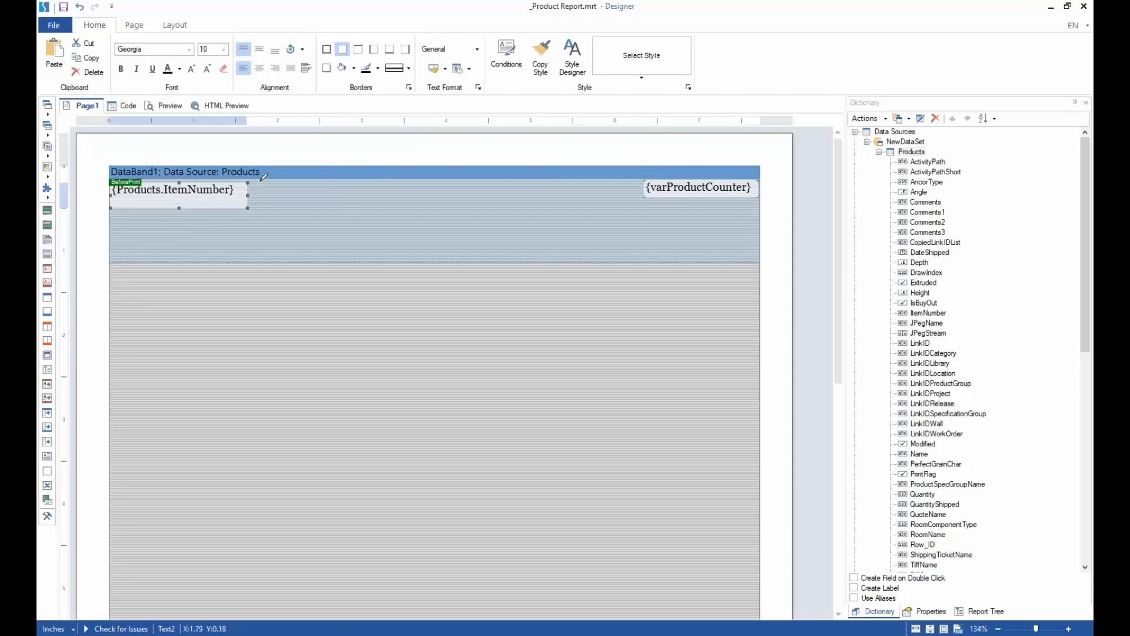
drag(253, 184, 419, 211)
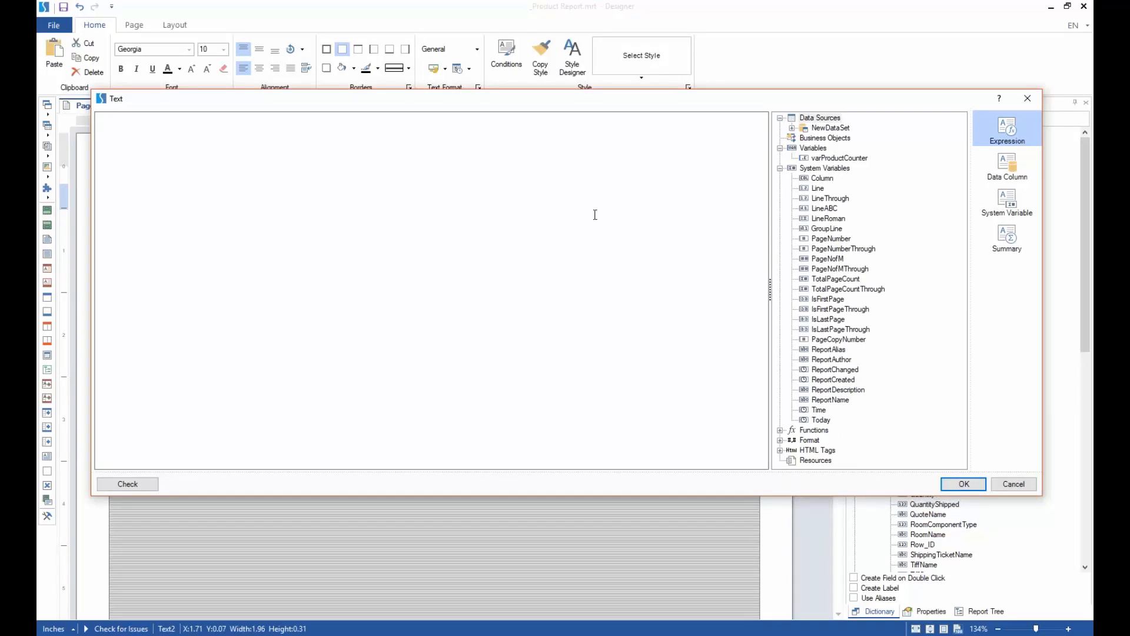
- Insert the RoomName field from the Products data source as the new text component's expression and apply it
click(792, 128)
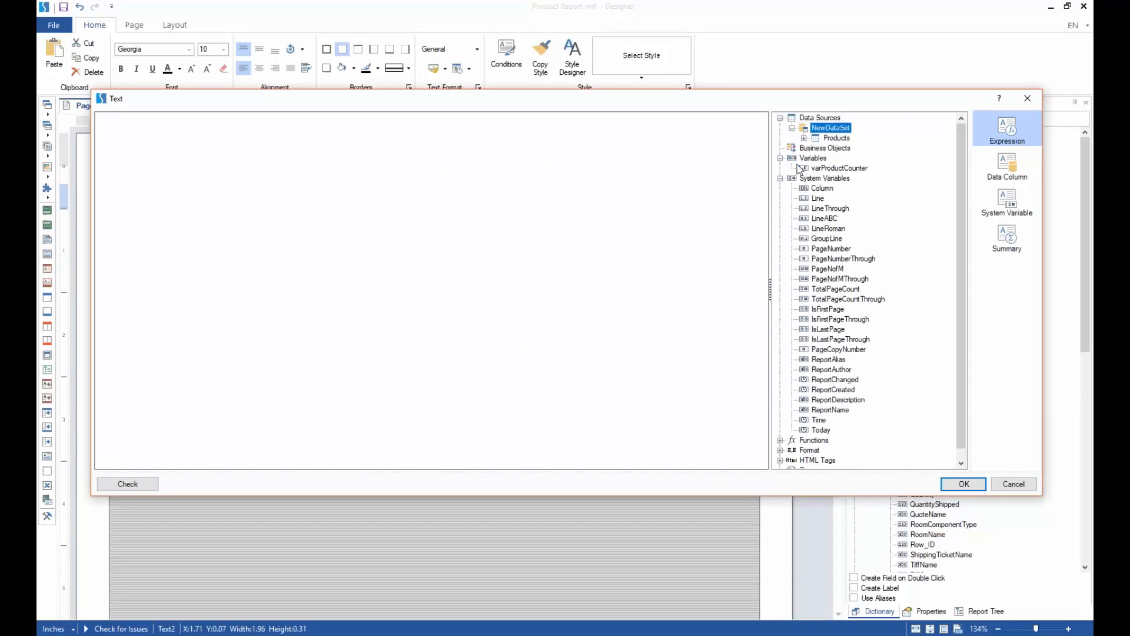
click(805, 138)
scroll(883, 365, down, 4)
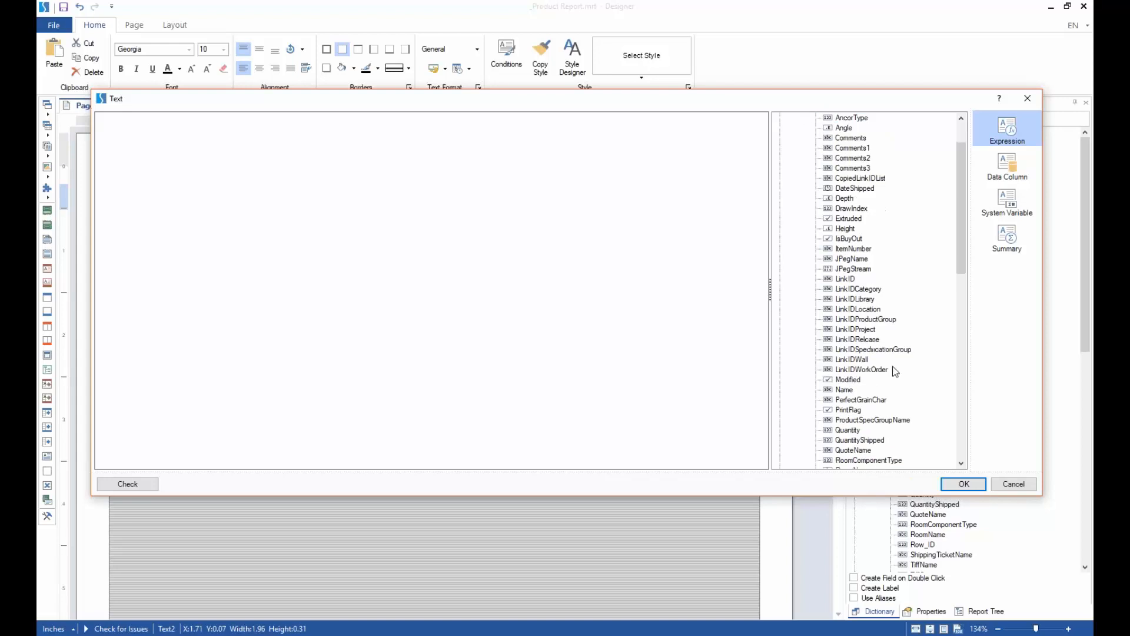
double_click(860, 382)
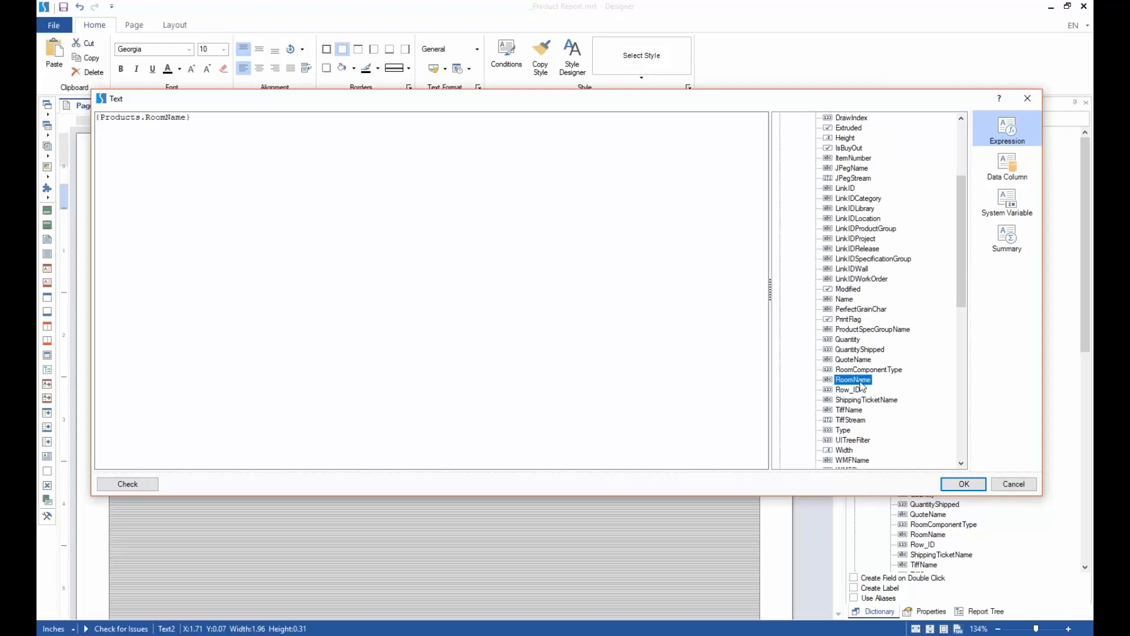
click(963, 484)
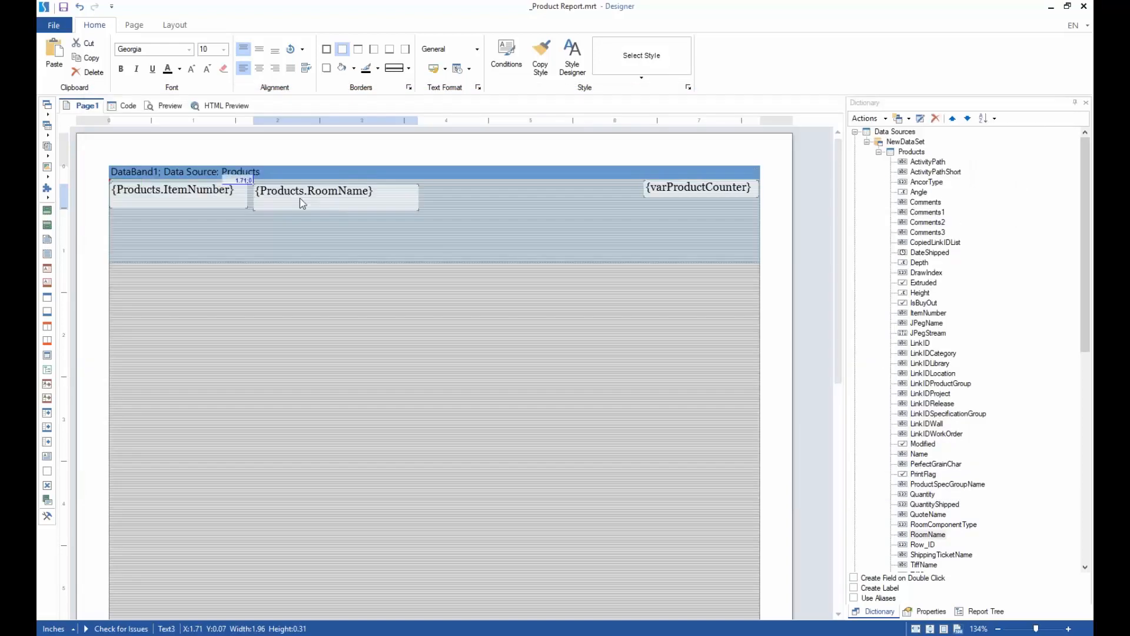
- Replace the RoomName text's expression with the Products data source's Name field and apply it
double_click(300, 198)
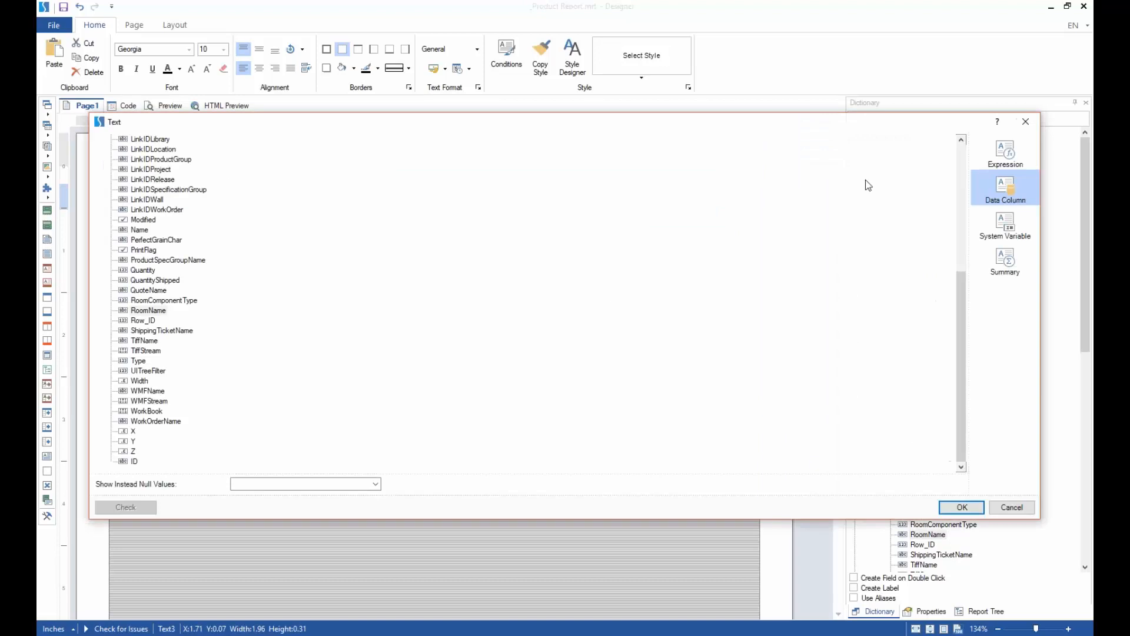
click(1004, 154)
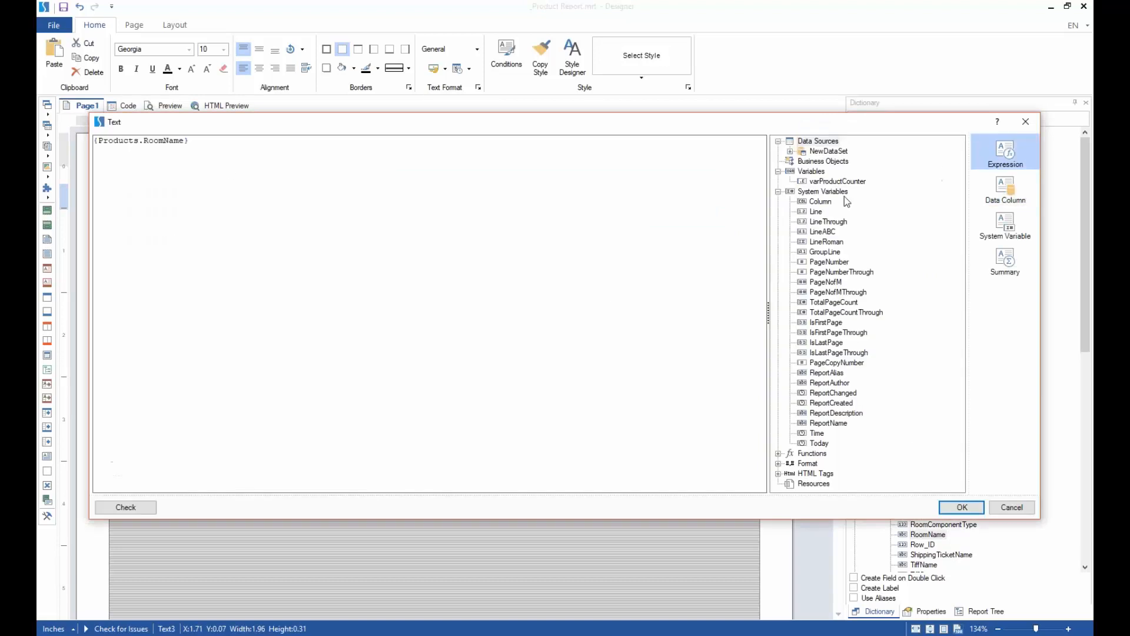
key(ctrl+a)
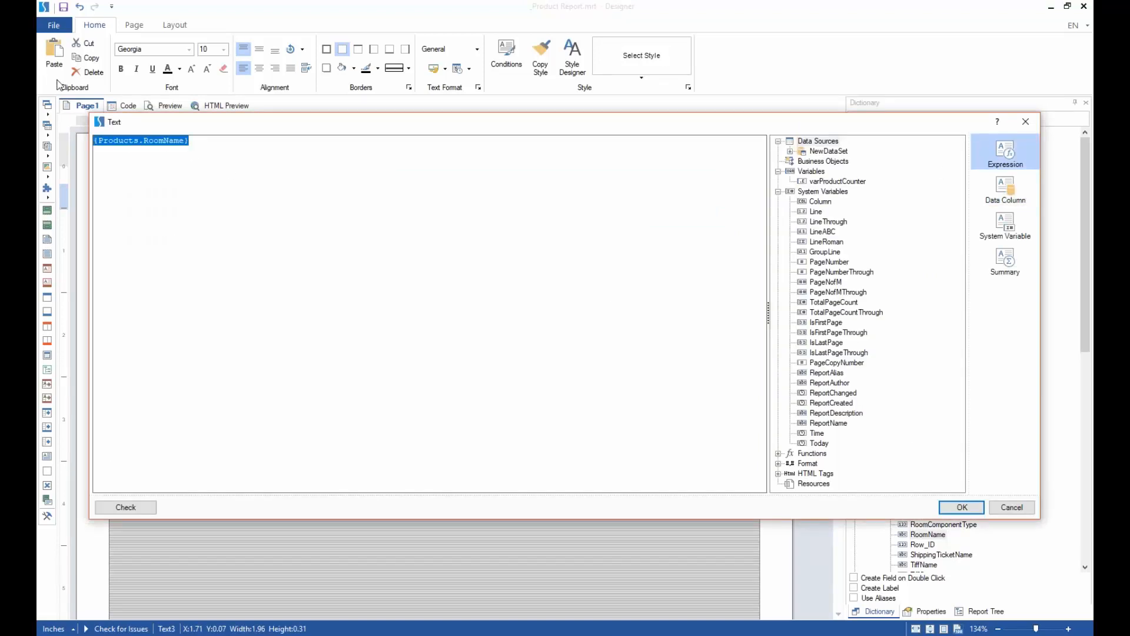
key(Delete)
click(790, 151)
click(803, 162)
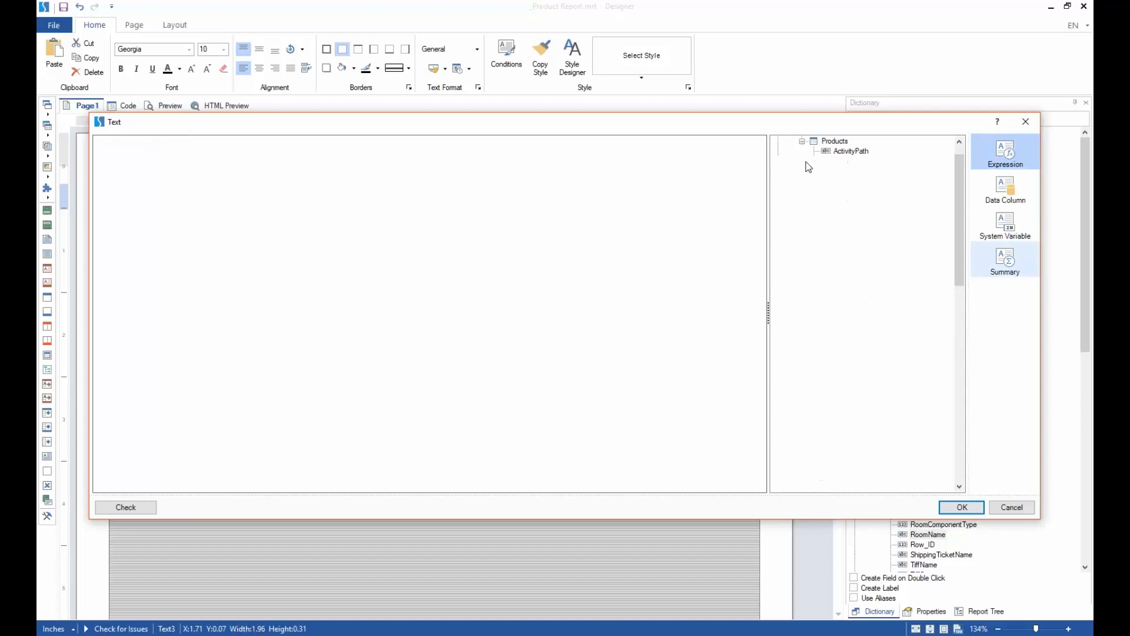
double_click(845, 442)
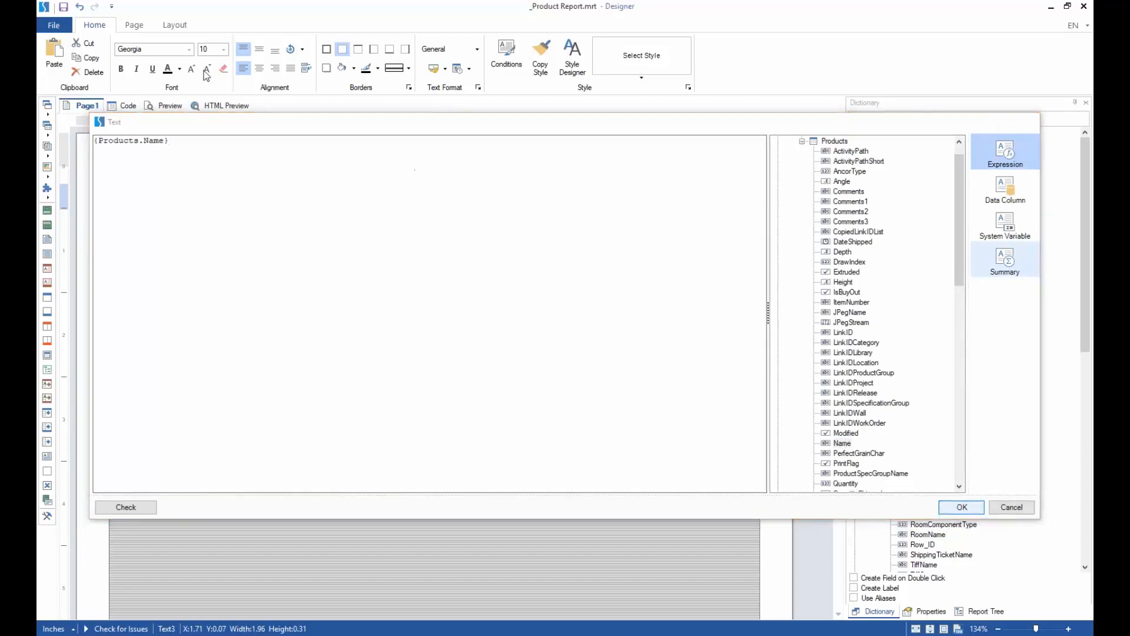
click(952, 510)
- Move the product name text flush against the item number text, preview the report and return to the page
drag(280, 197, 274, 194)
click(166, 107)
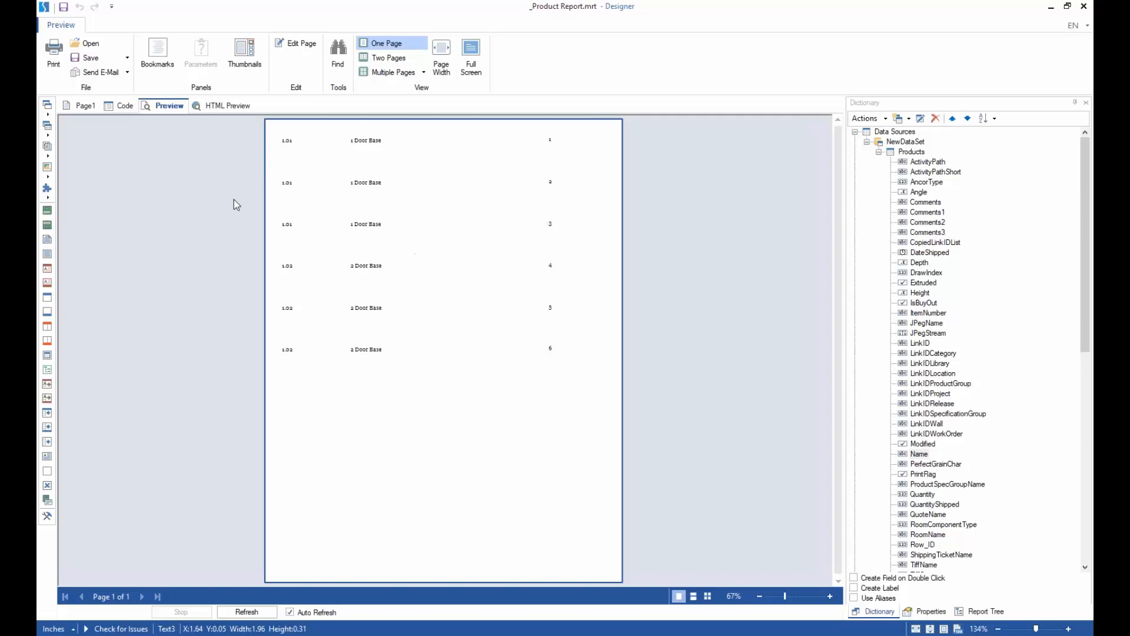
click(83, 106)
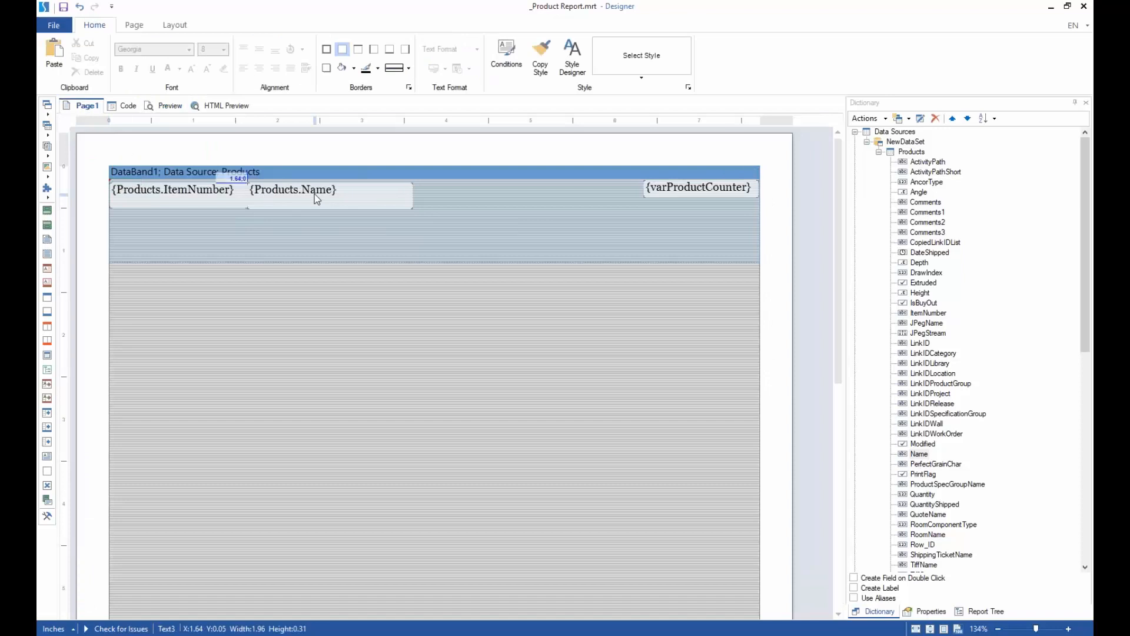
- Delete the separate product name text and widen the item number text to about 3.83 inches
drag(315, 195, 315, 194)
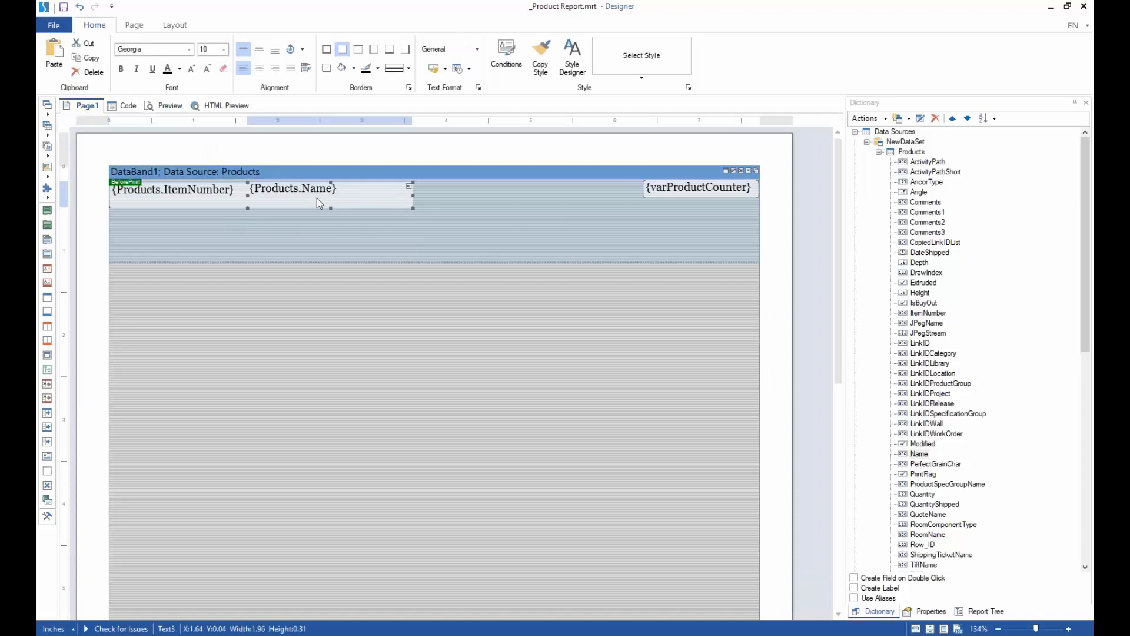
key(Delete)
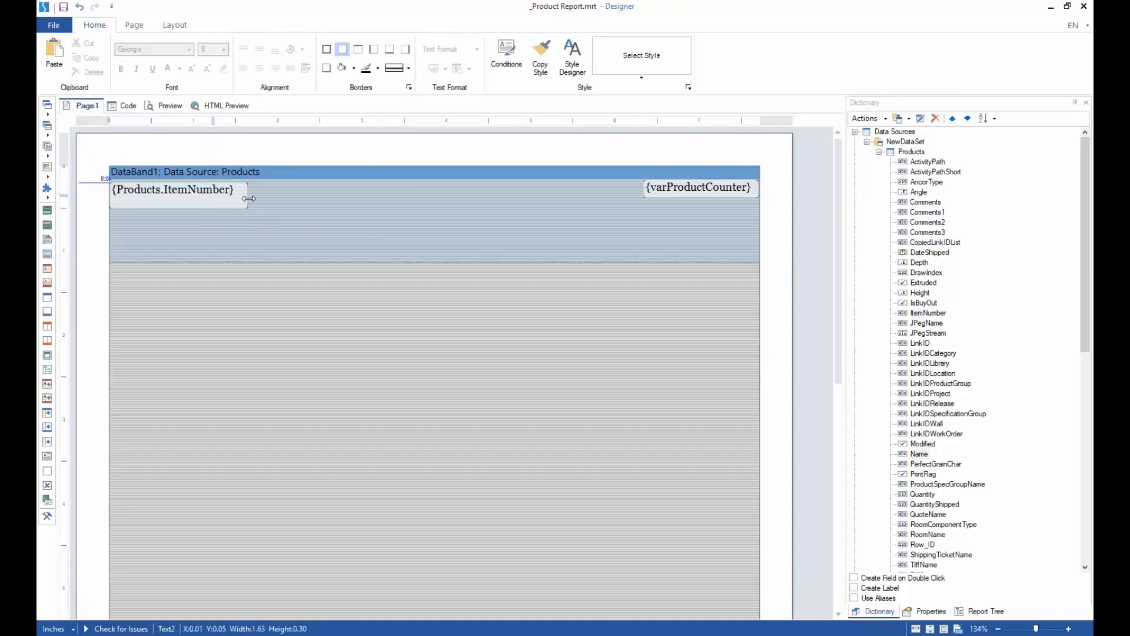
click(246, 199)
drag(247, 199, 432, 199)
- Extend the item number text's expression to {Products.ItemNumber} - {Products.Name}
double_click(287, 197)
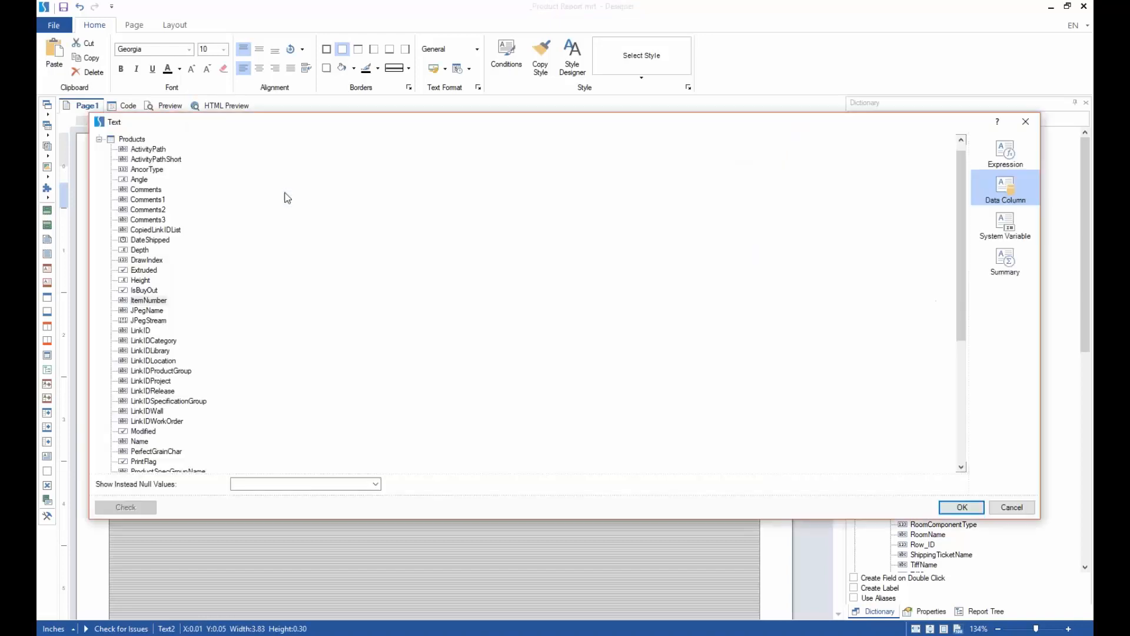
drag(368, 130, 382, 105)
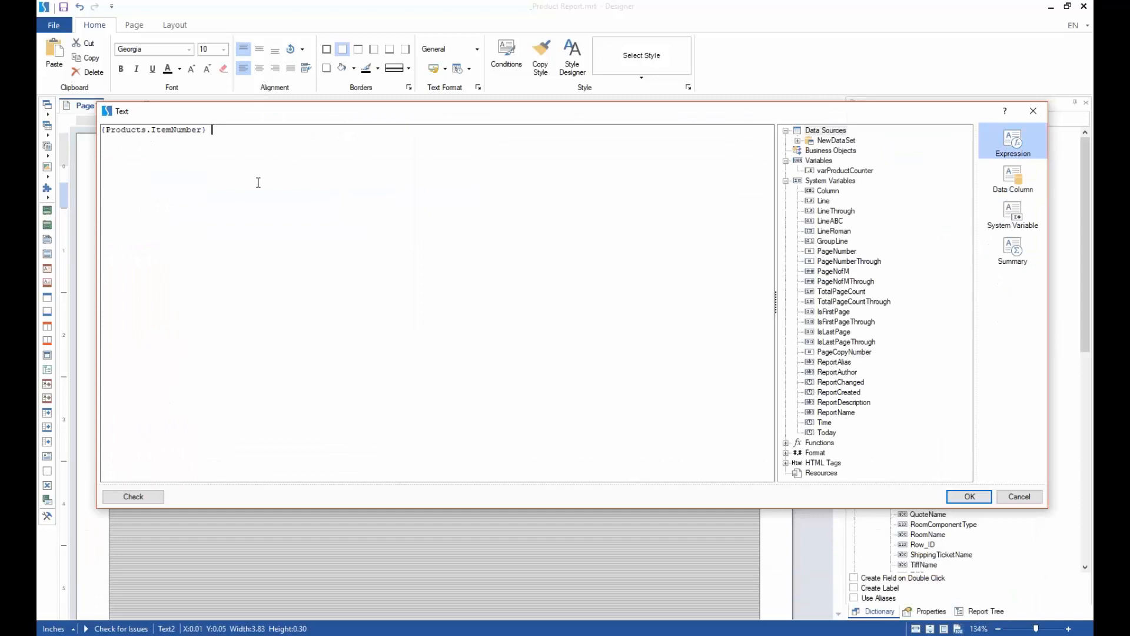
click(797, 140)
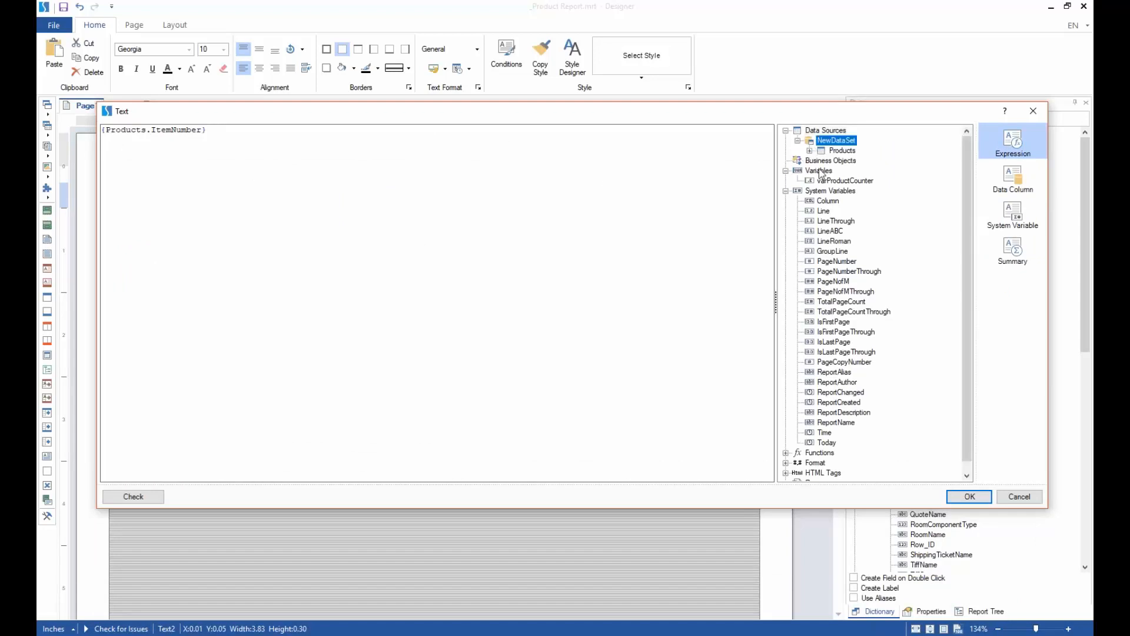
click(809, 151)
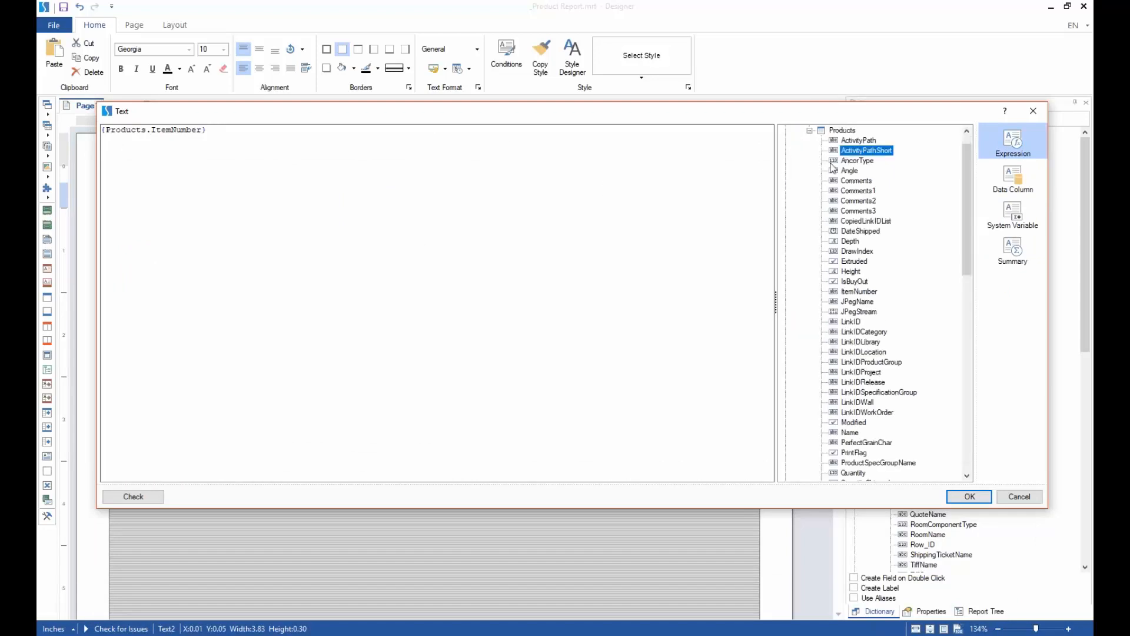
click(850, 433)
drag(853, 439, 653, 282)
click(561, 231)
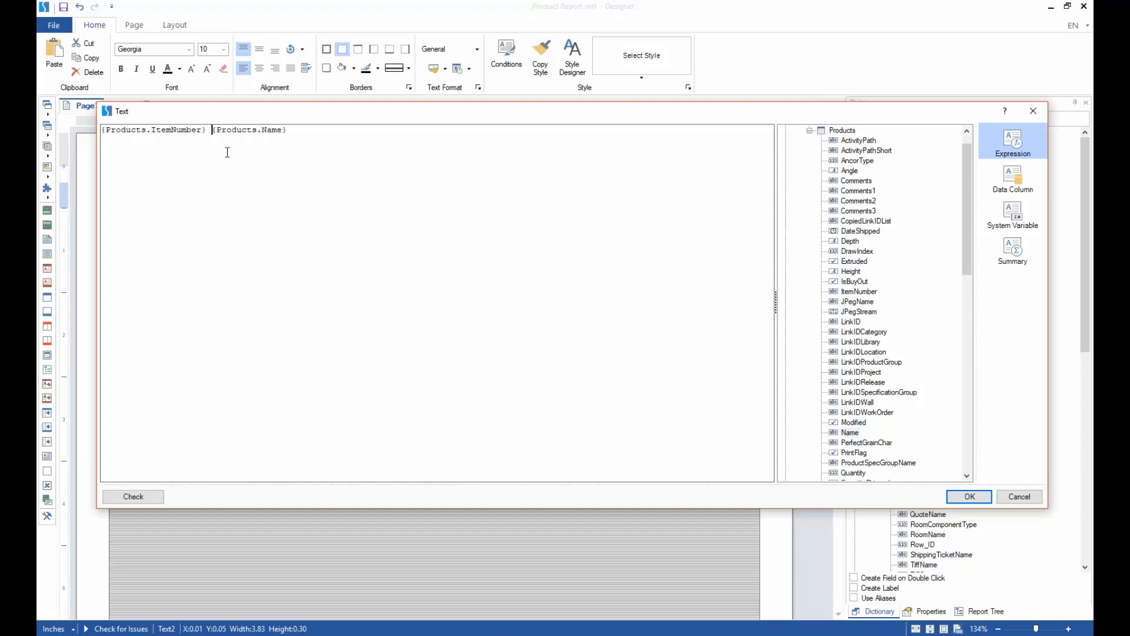
text(-)
- Check the combined item number and name expression for errors and apply it to the text component
click(142, 500)
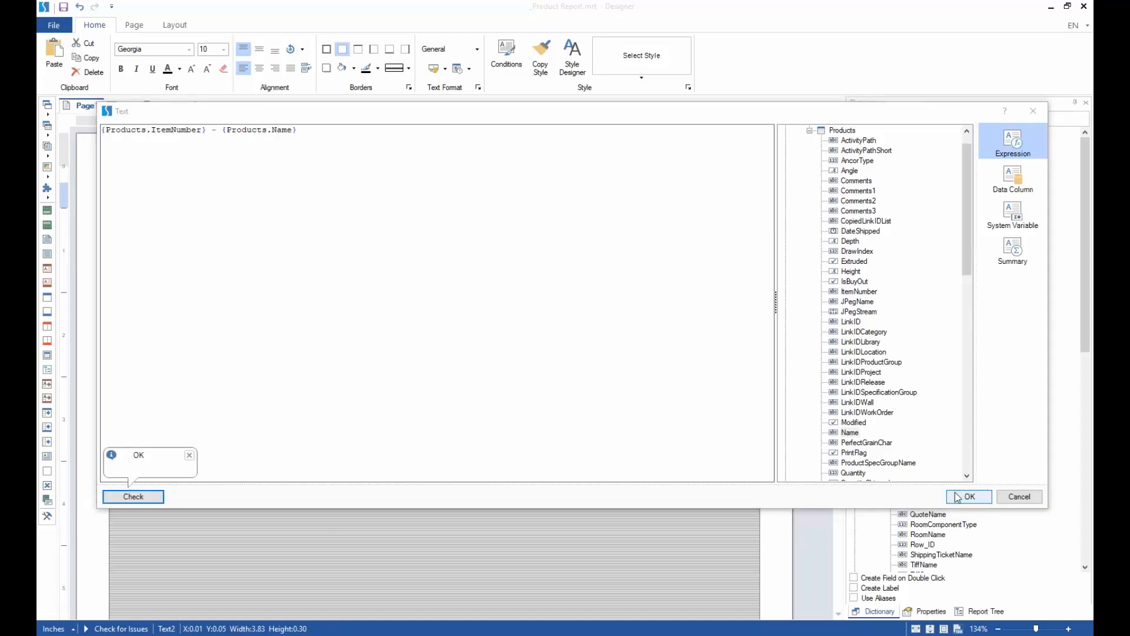
click(168, 135)
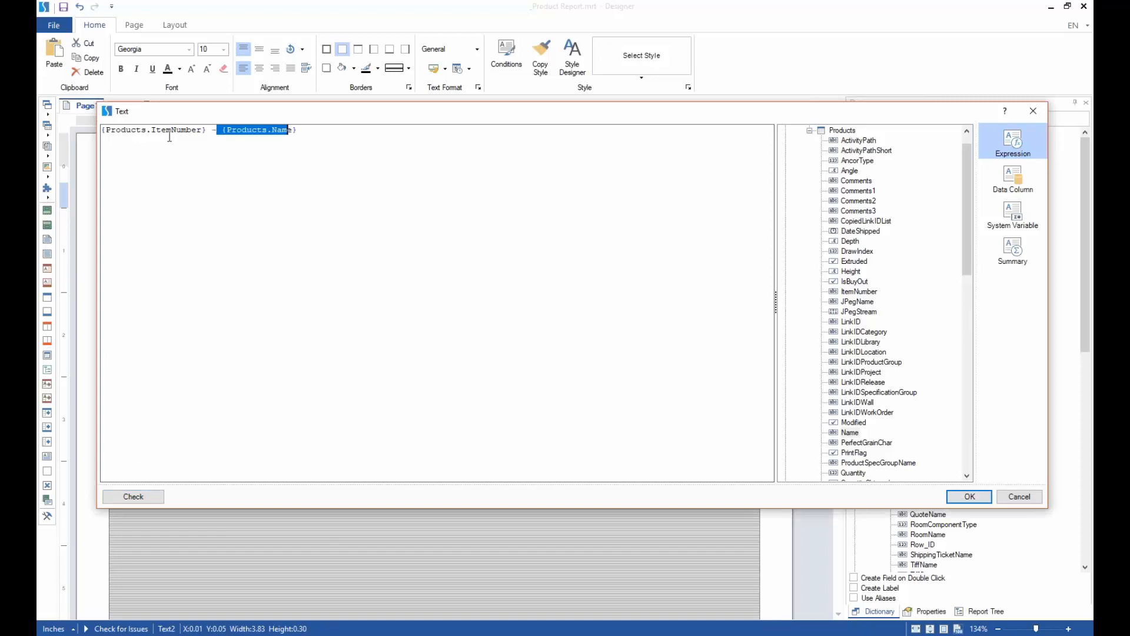
click(164, 133)
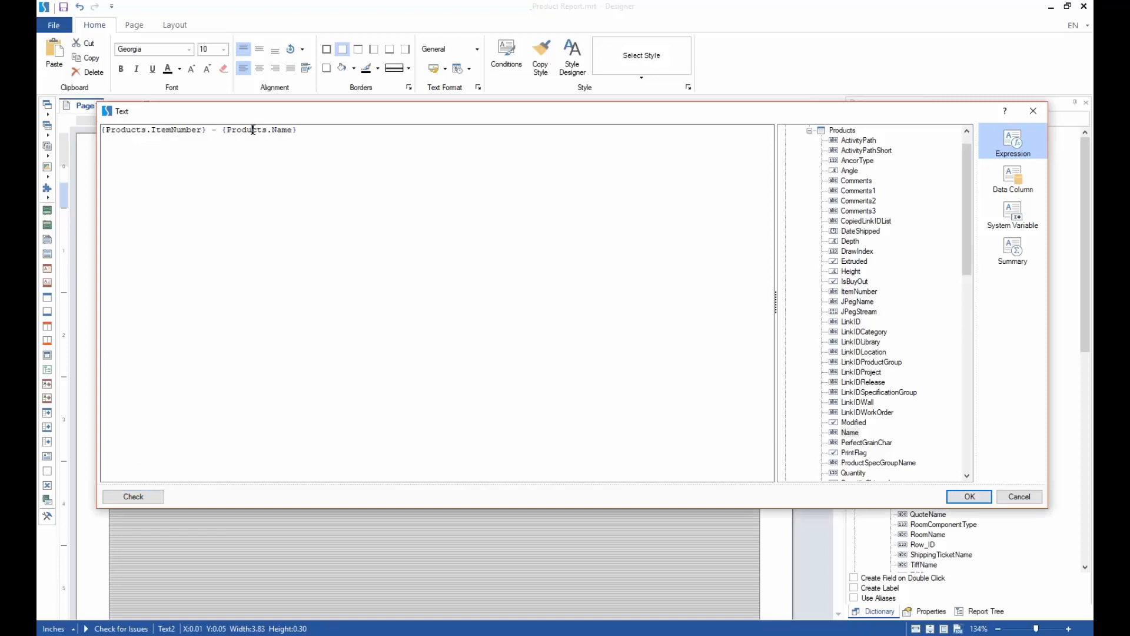
click(970, 496)
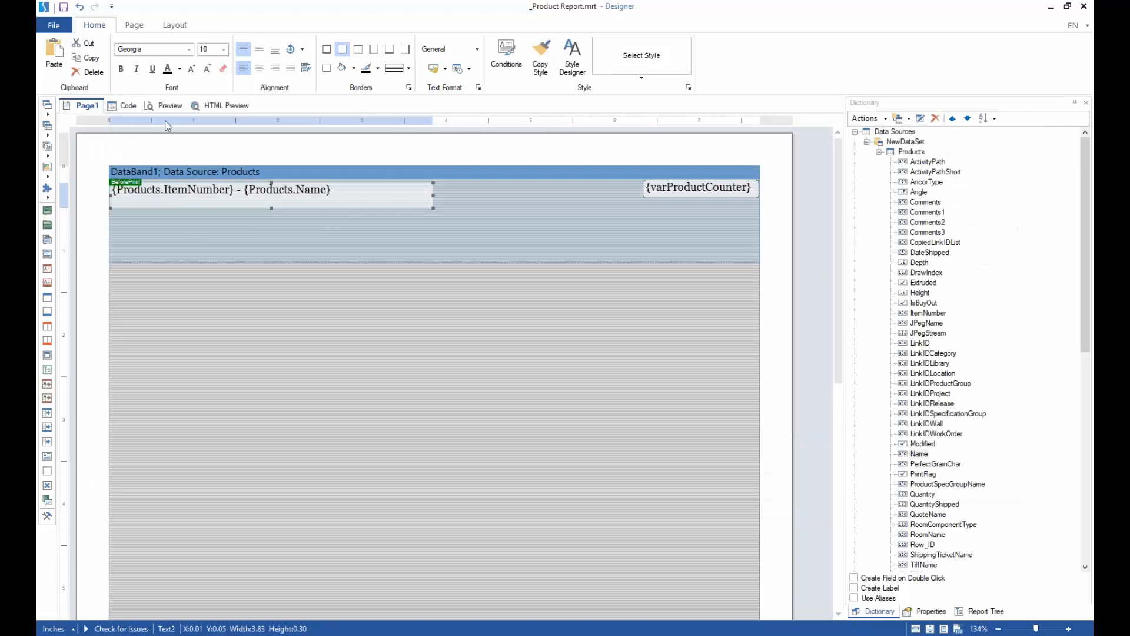
- Preview the report, vertically centre the item number and name text in DataBand1, and narrow its box to about 3.17 inches
click(169, 105)
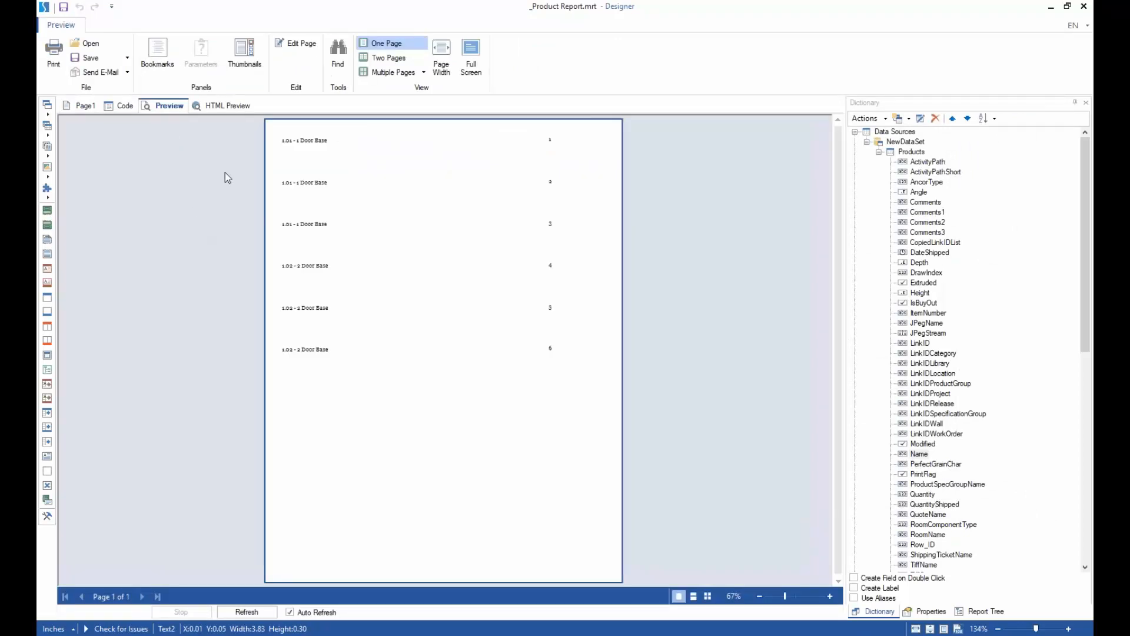
click(78, 108)
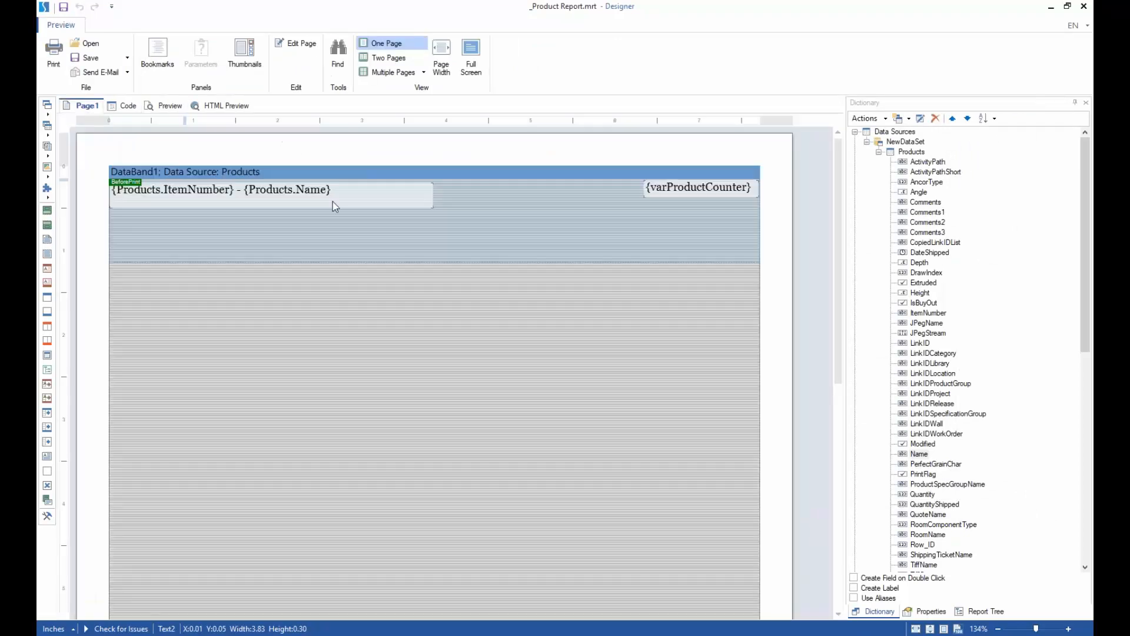
click(399, 199)
mouse_move(281, 197)
mouse_down()
mouse_move(412, 235)
mouse_move(382, 233)
mouse_move(371, 171)
mouse_move(359, 234)
mouse_move(225, 197)
mouse_move(263, 204)
mouse_up()
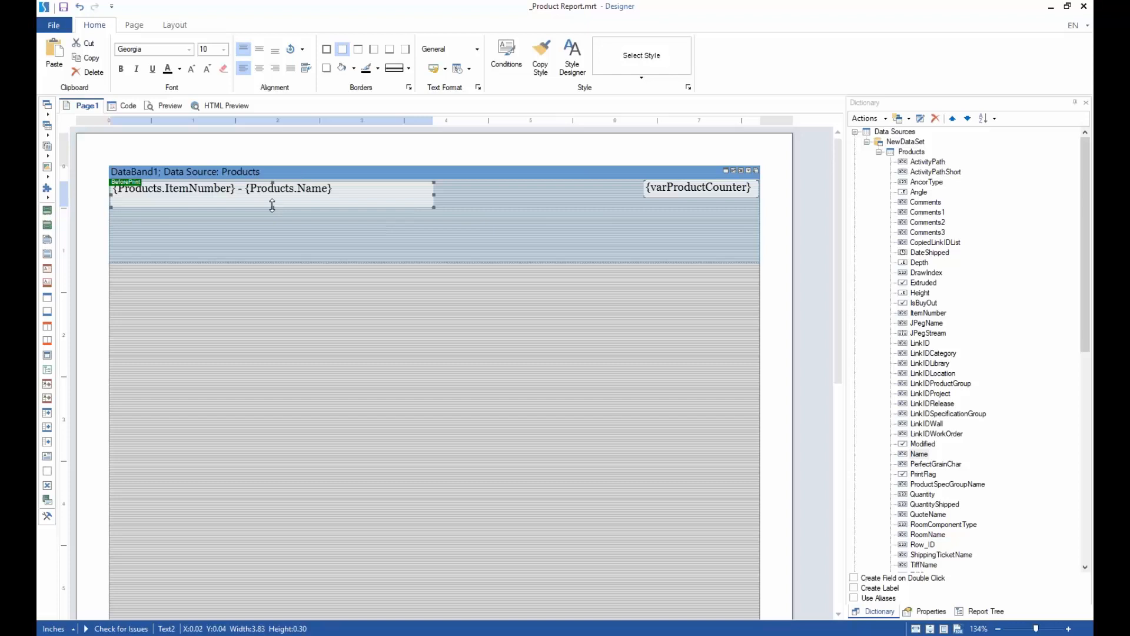
click(259, 49)
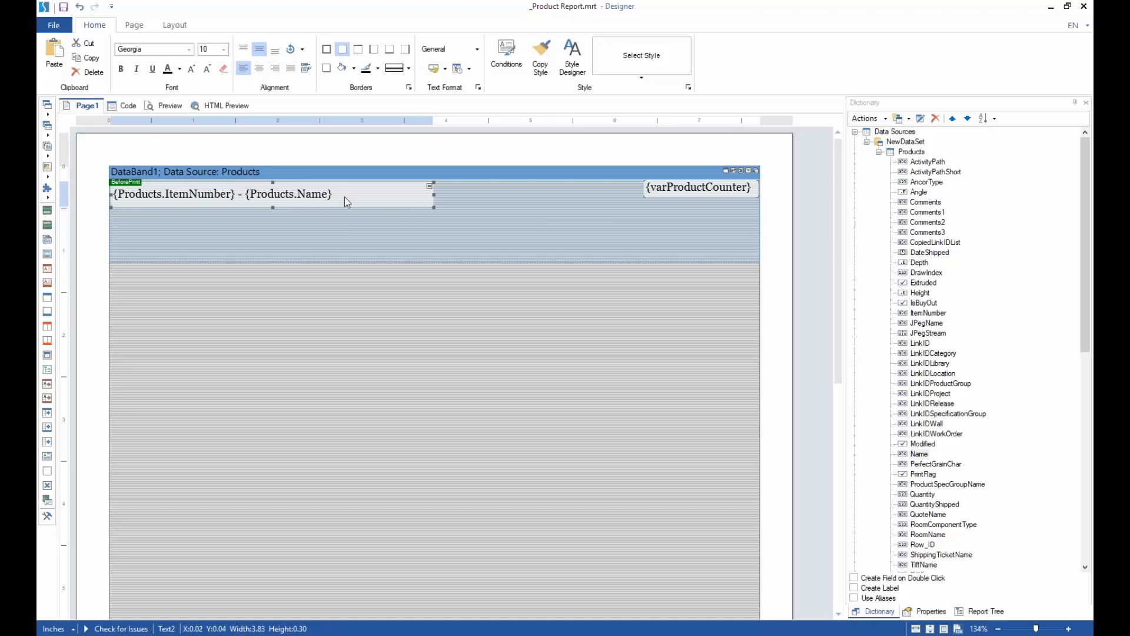
drag(434, 193, 371, 219)
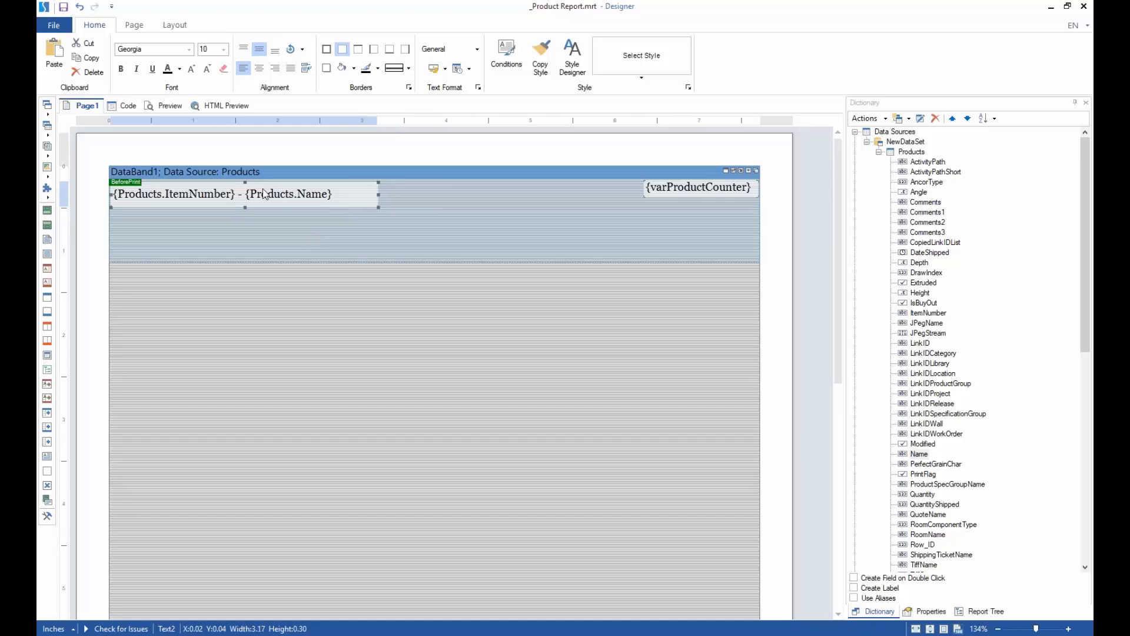
- Set the item number and name text to size 12, widen its box to about 3.76 inches, and preview the report
click(189, 50)
click(189, 50)
click(223, 50)
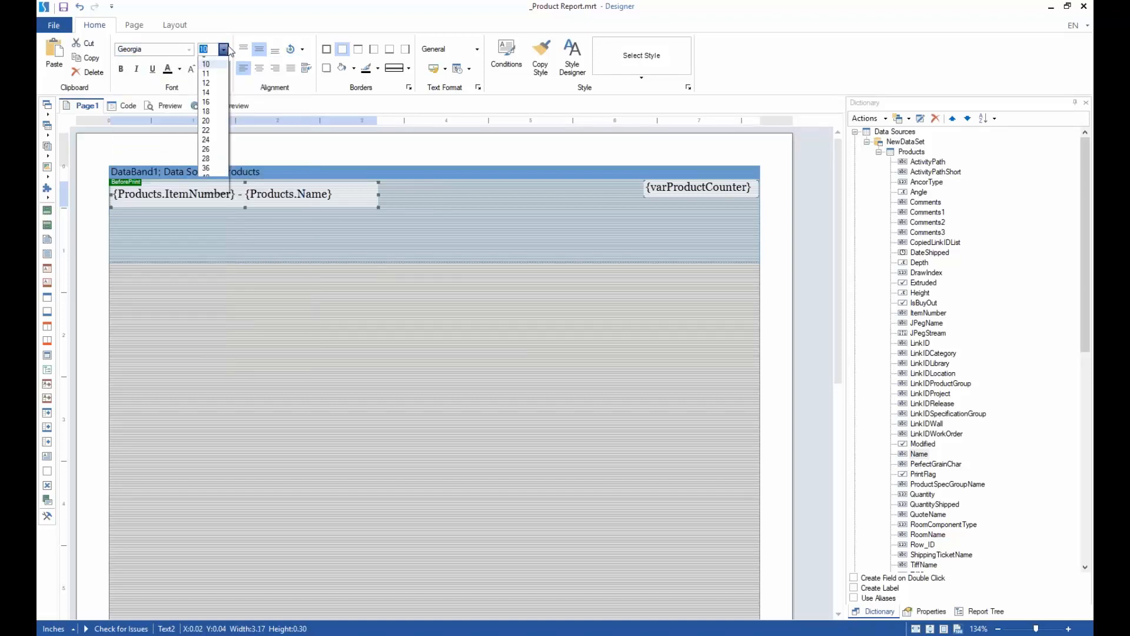
click(213, 126)
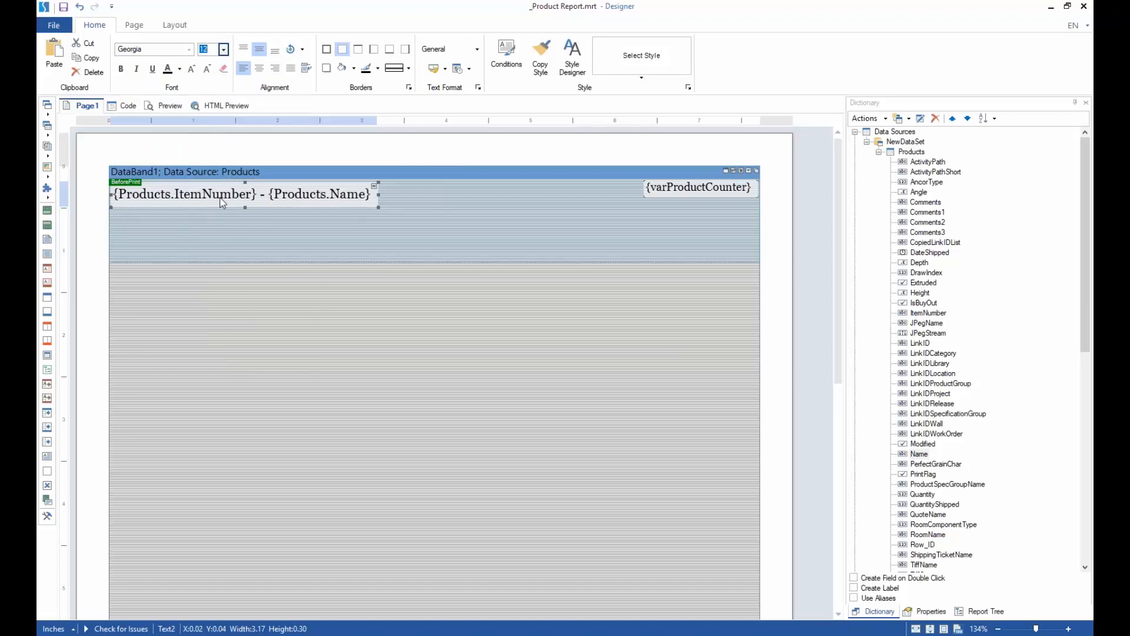
drag(378, 195, 428, 195)
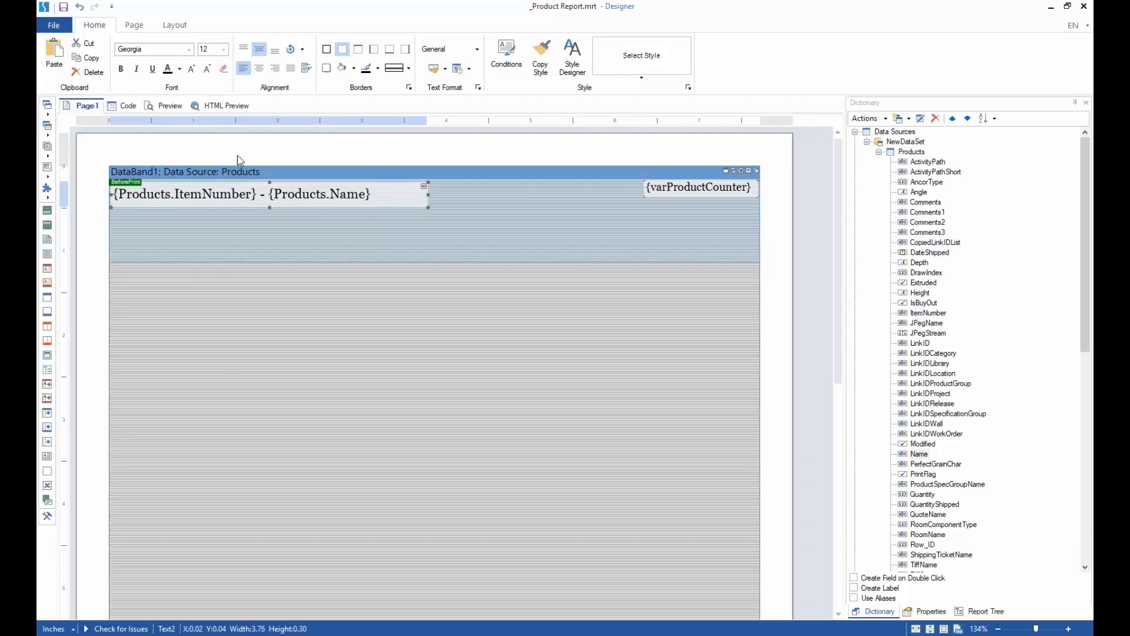
click(170, 108)
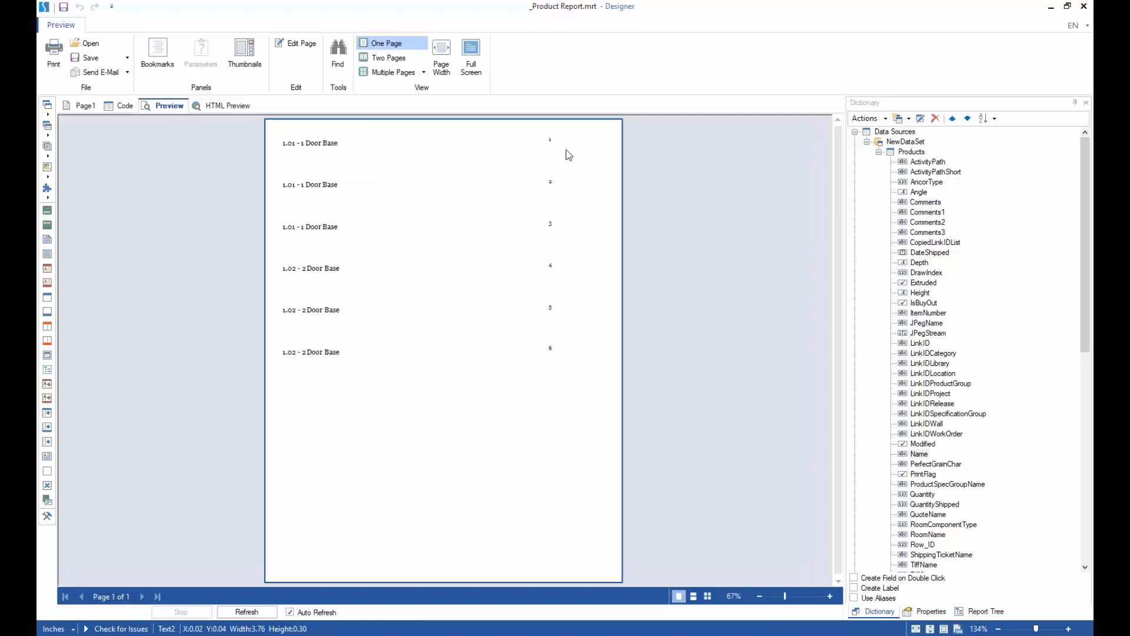
click(82, 106)
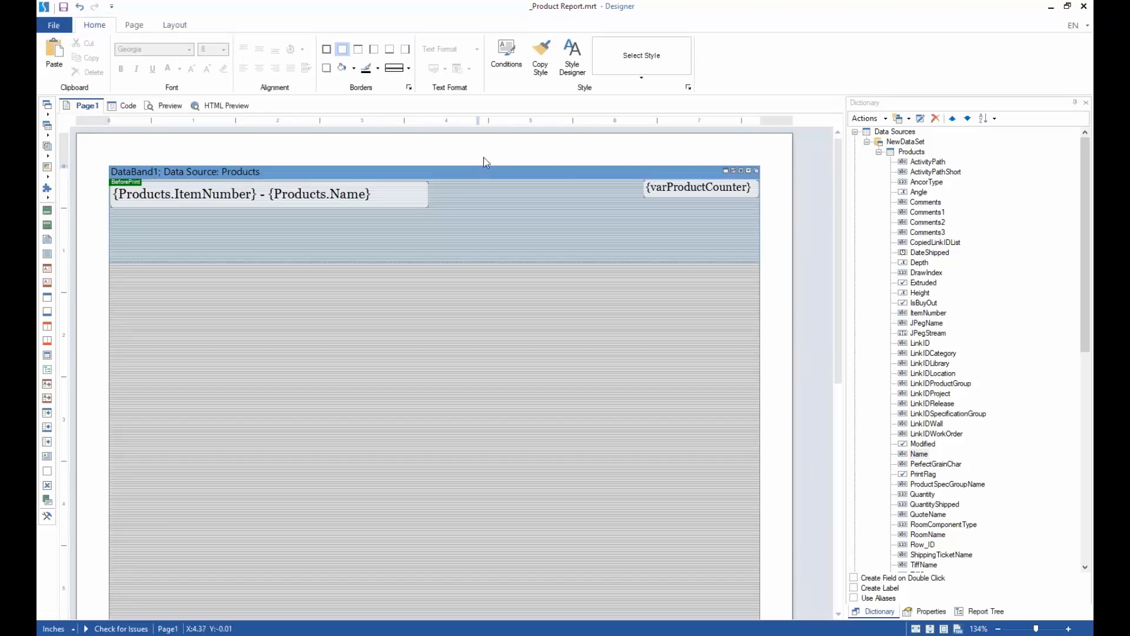
click(46, 157)
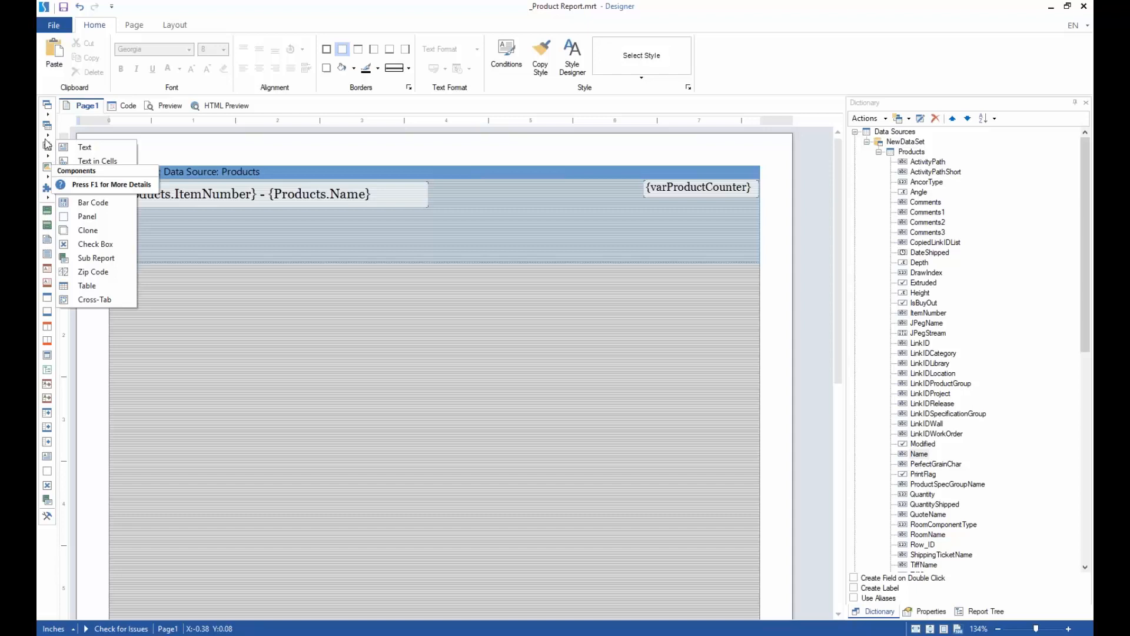
click(280, 155)
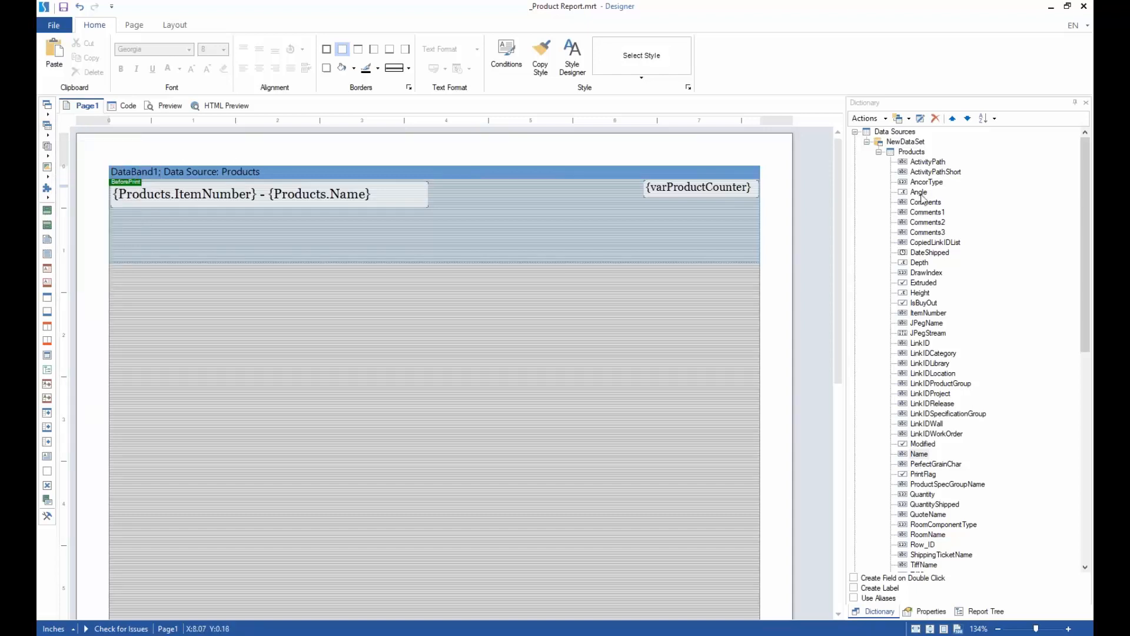
click(933, 325)
drag(1090, 284, 1090, 316)
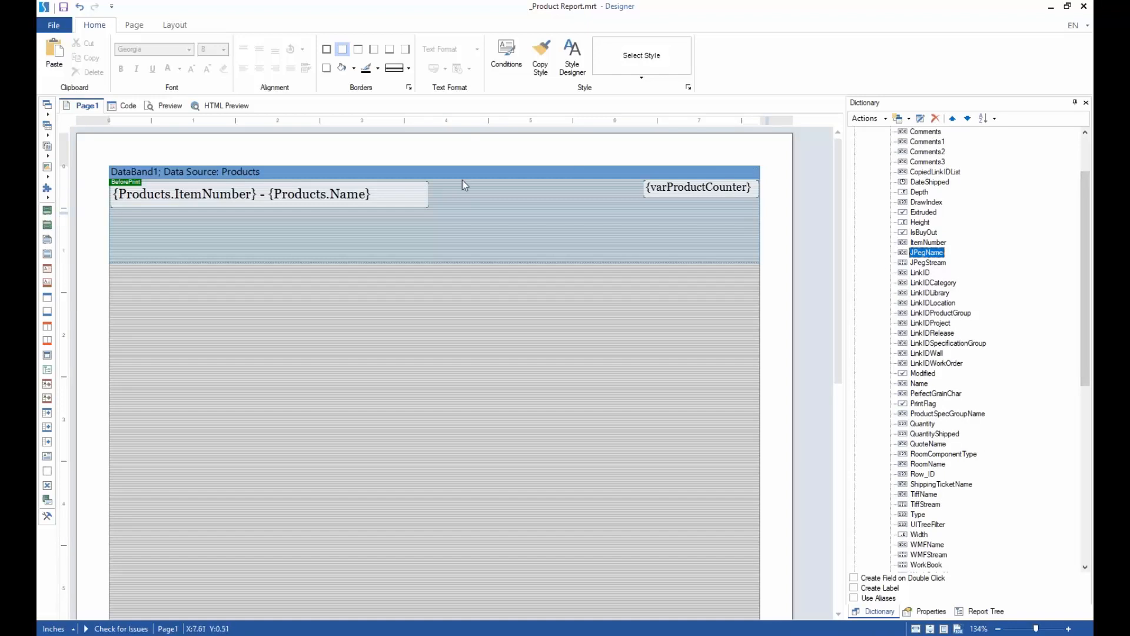
click(942, 303)
scroll(939, 344, up, 2)
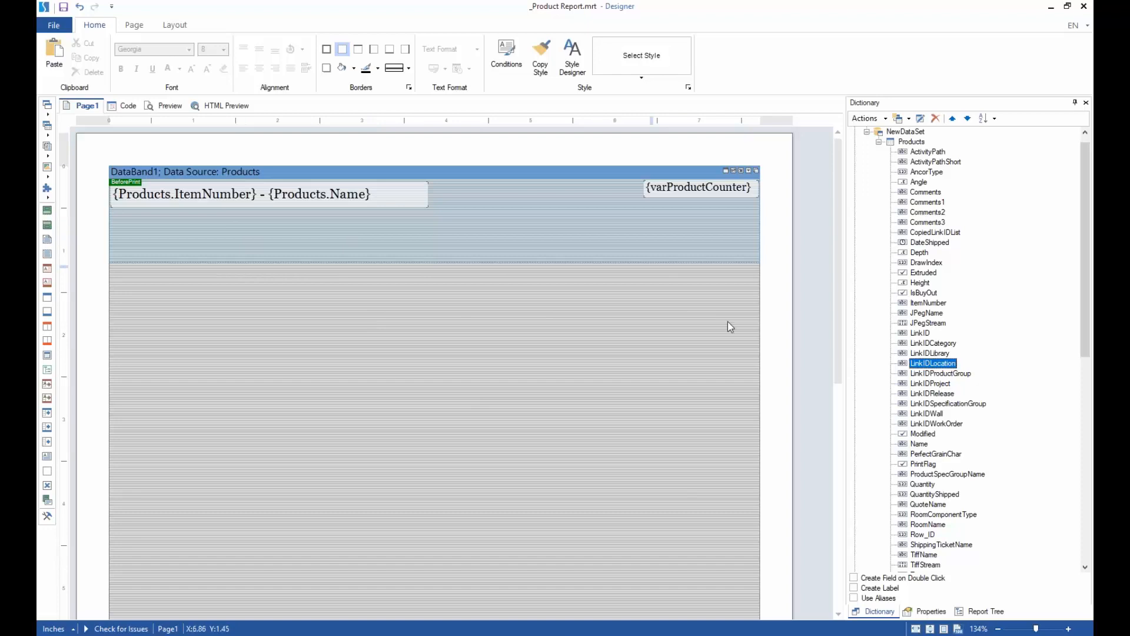
drag(836, 324, 837, 334)
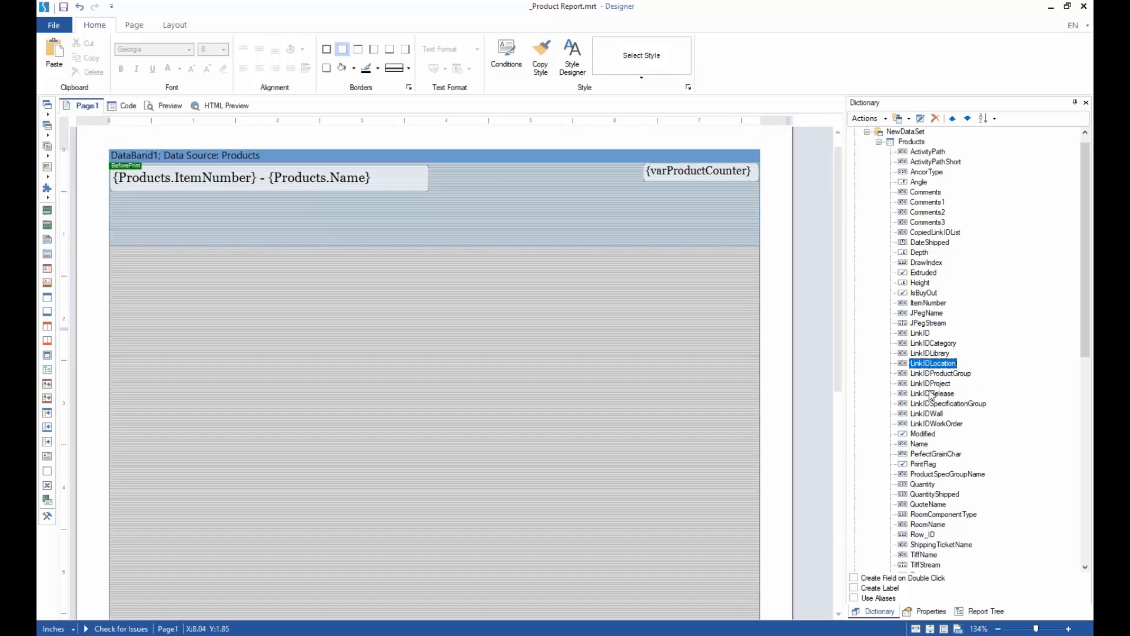
- Add the Products RoomName field below the item number and name text, about 2.85 inches wide
click(935, 525)
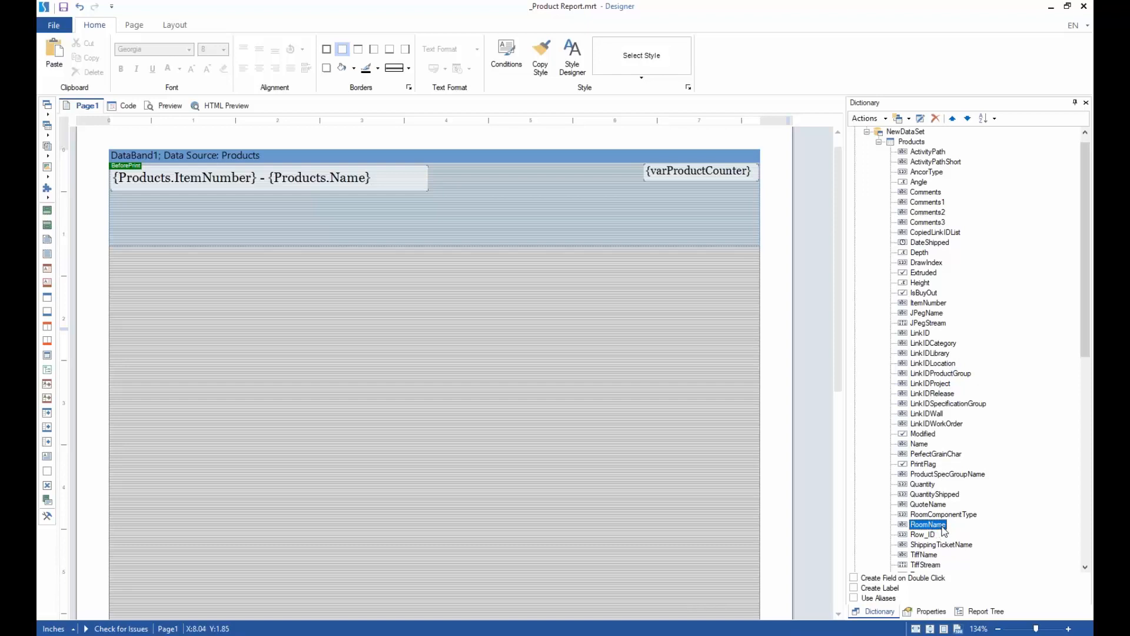
drag(944, 530, 112, 196)
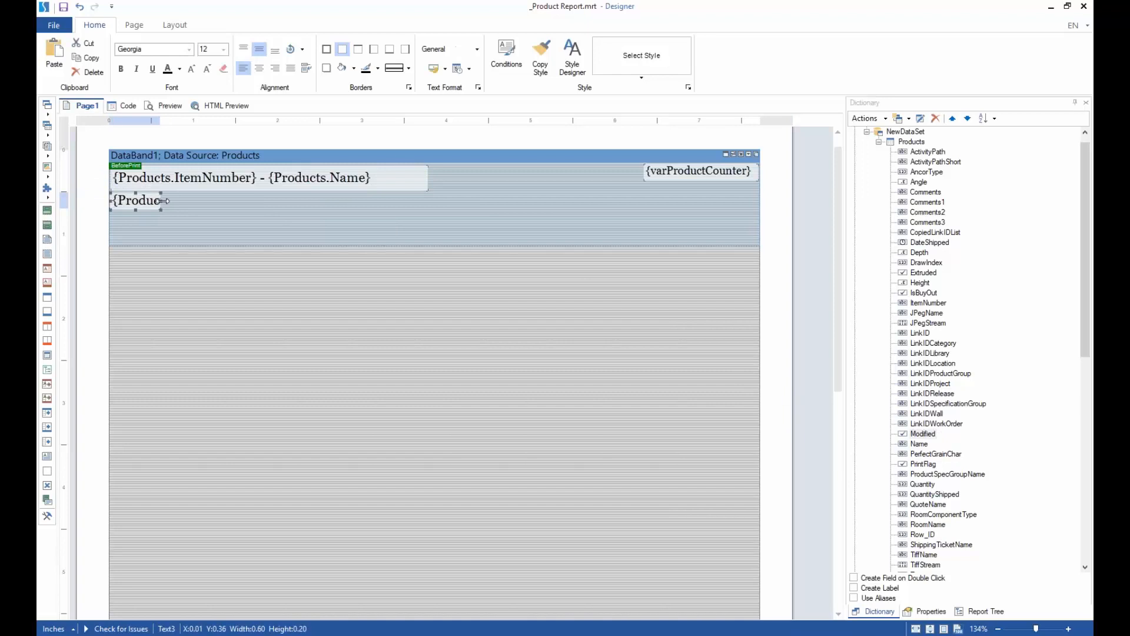
drag(270, 204, 351, 206)
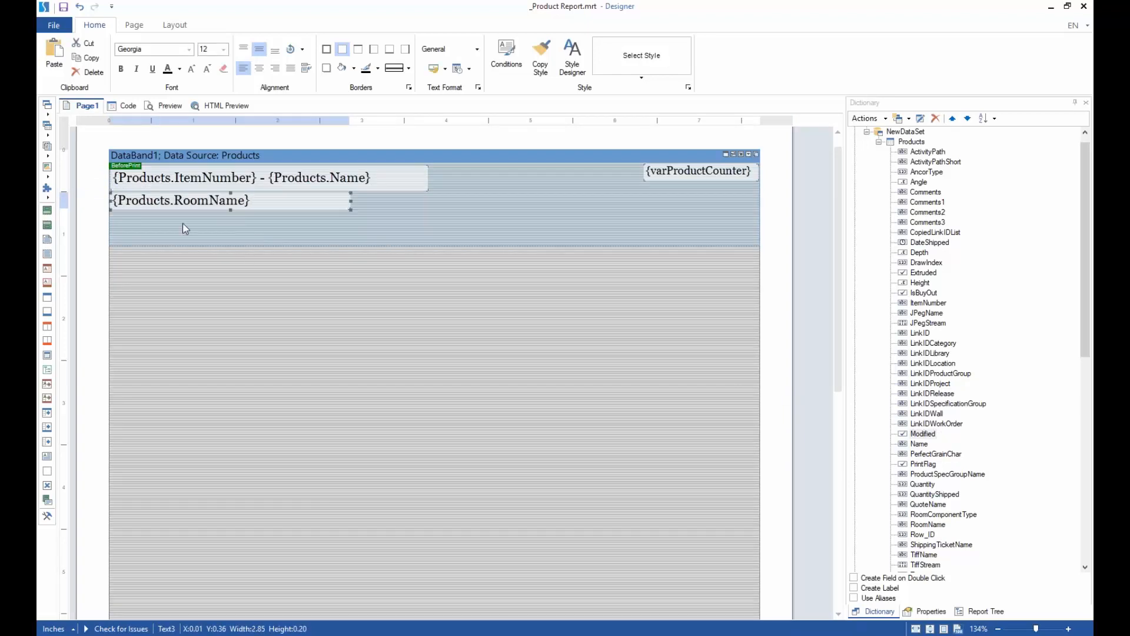
- Examine the expression behind the RoomName text box and preview the report with the room names
click(235, 203)
double_click(235, 203)
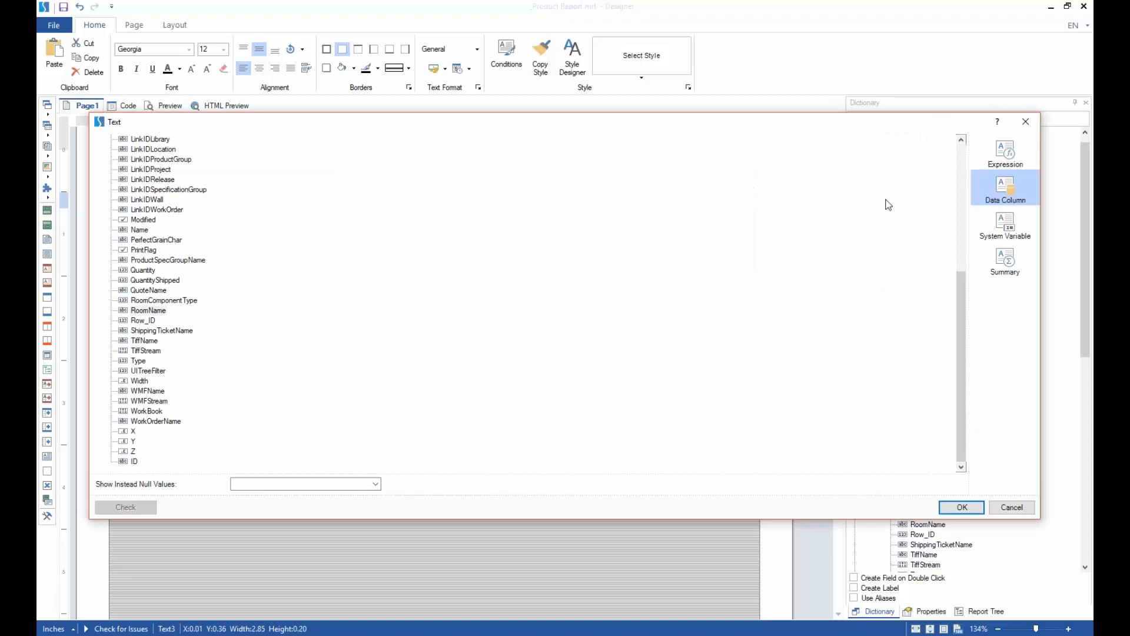
click(1007, 157)
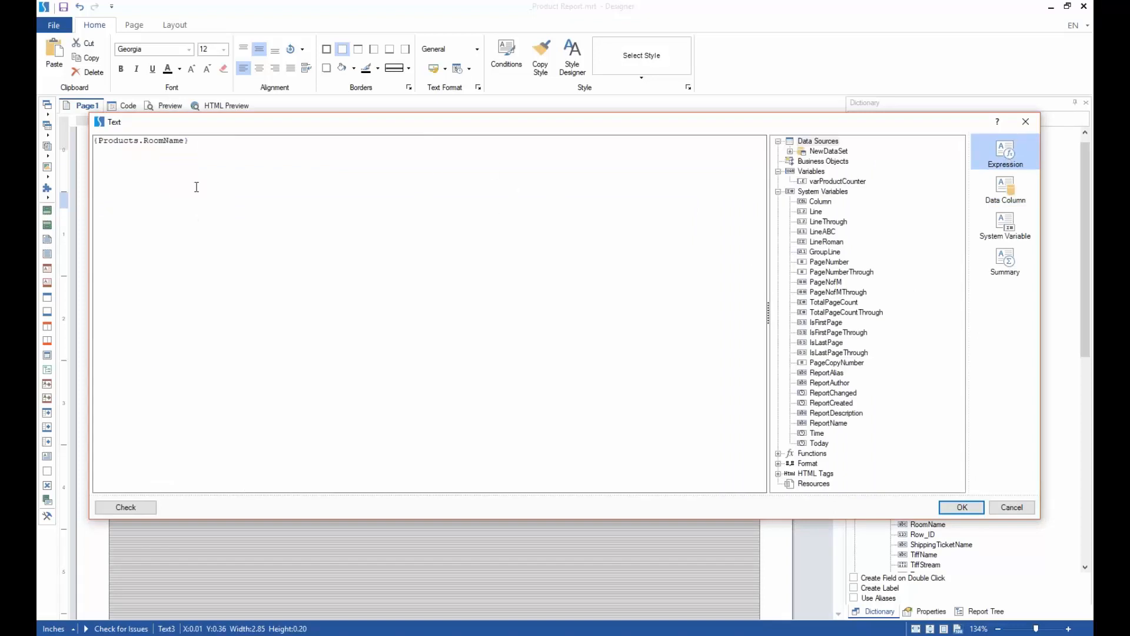
drag(208, 139, 62, 154)
click(99, 139)
click(961, 507)
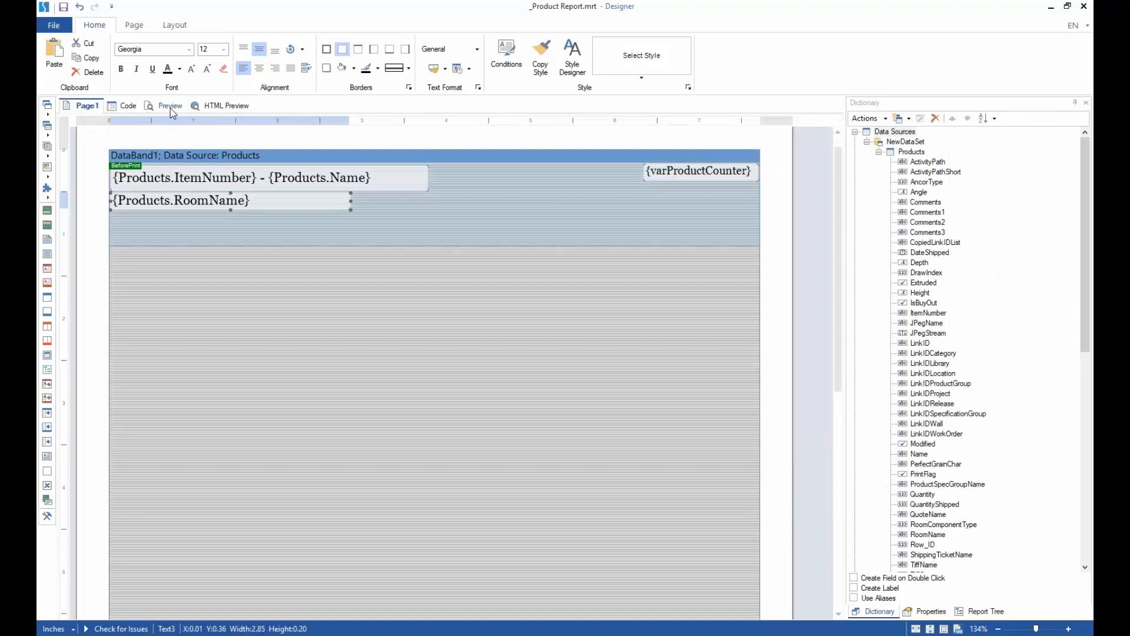
click(169, 106)
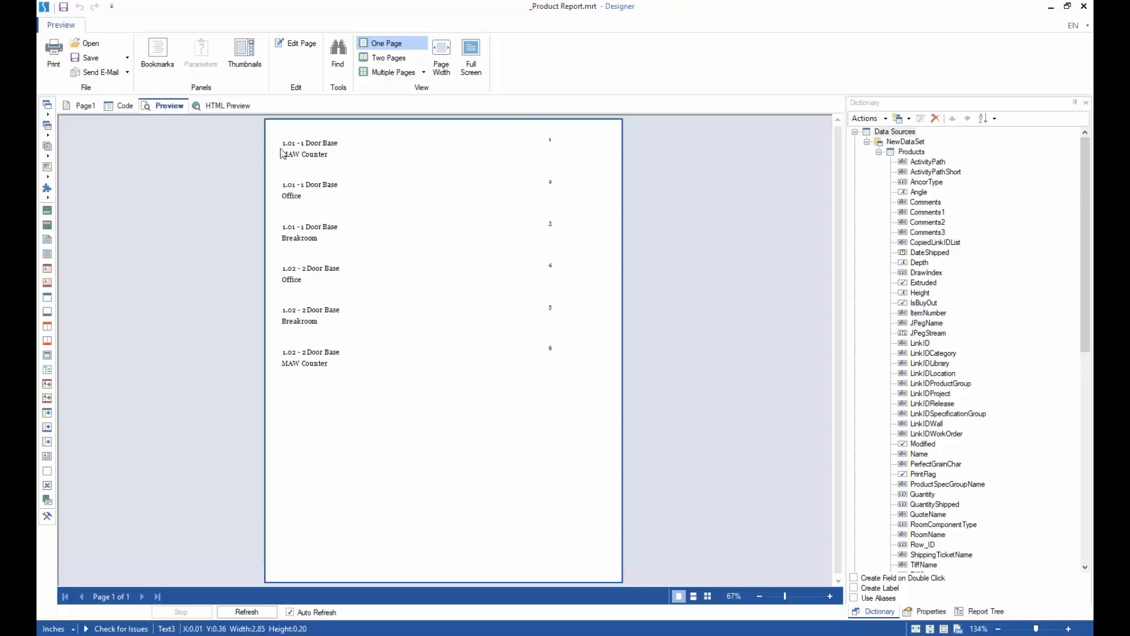
click(81, 107)
- Add RoomName in ascending order as the second sort level of DataBand1
click(456, 158)
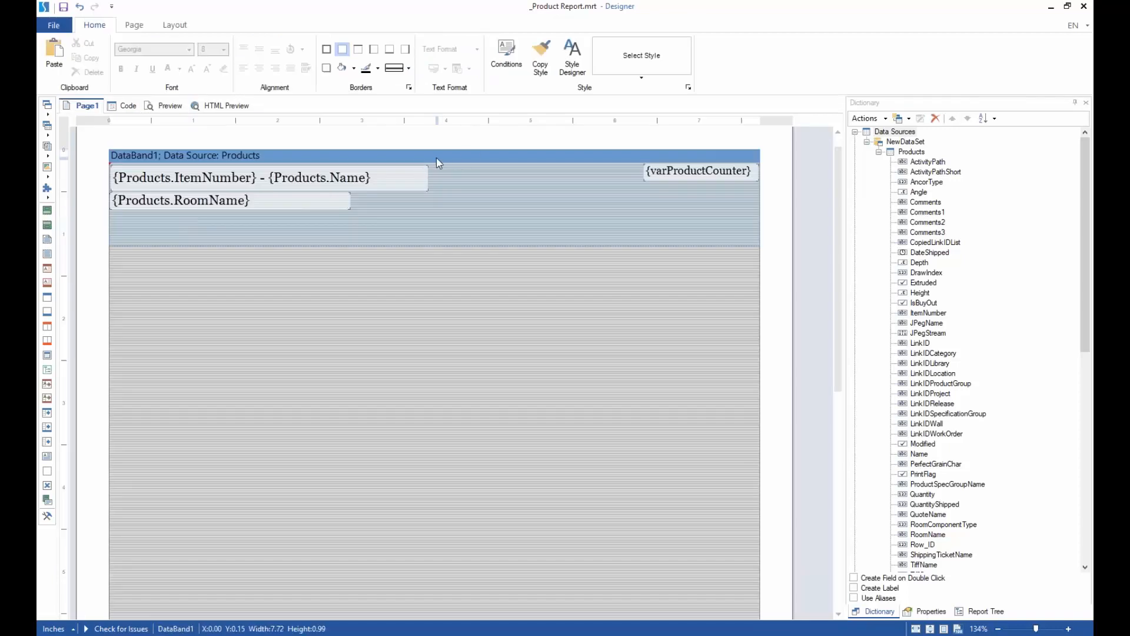
double_click(446, 158)
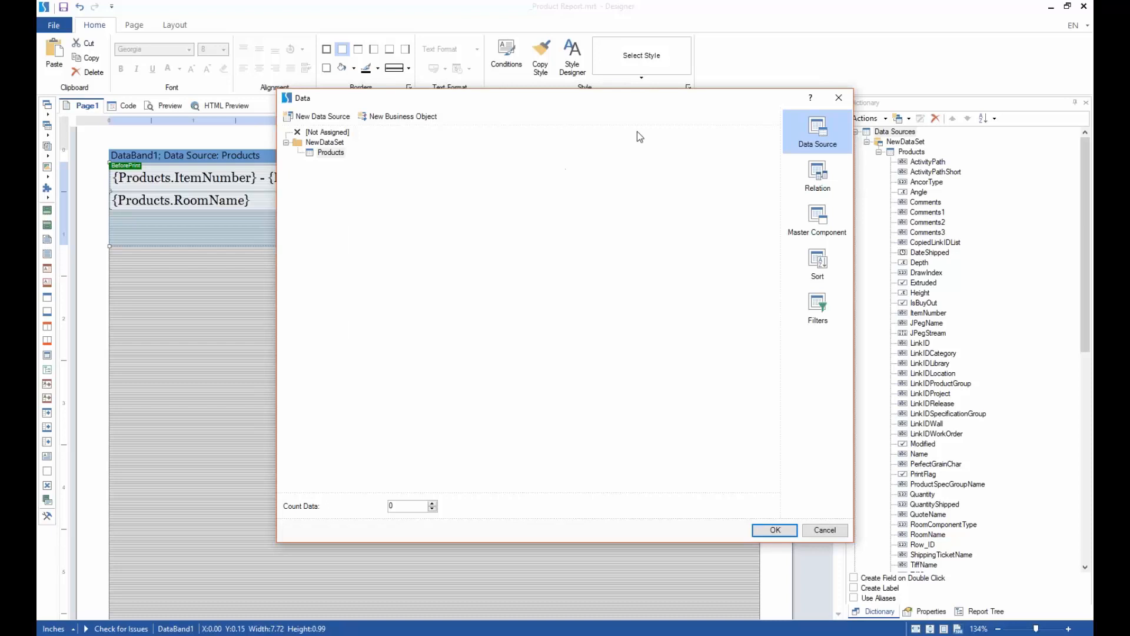
click(819, 264)
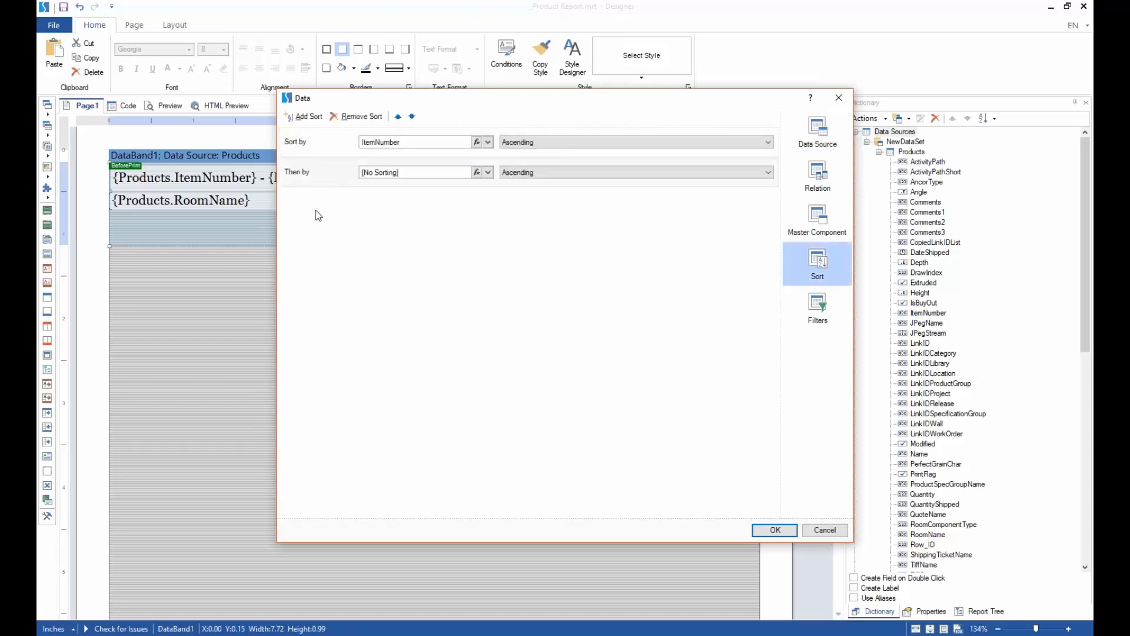
click(488, 172)
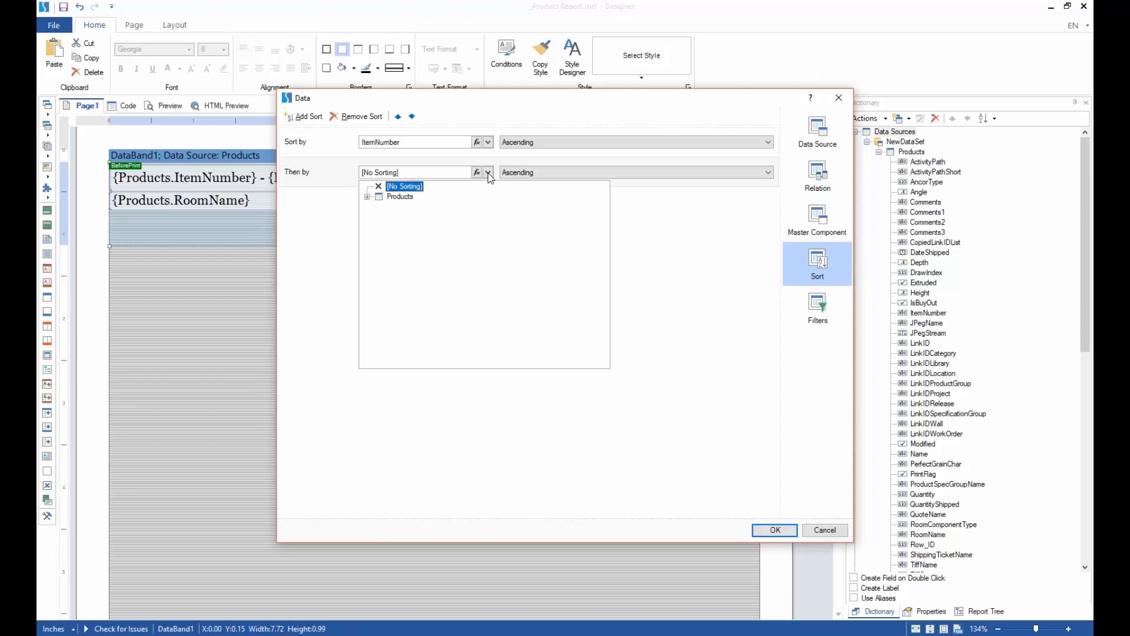
scroll(417, 316, down, 7)
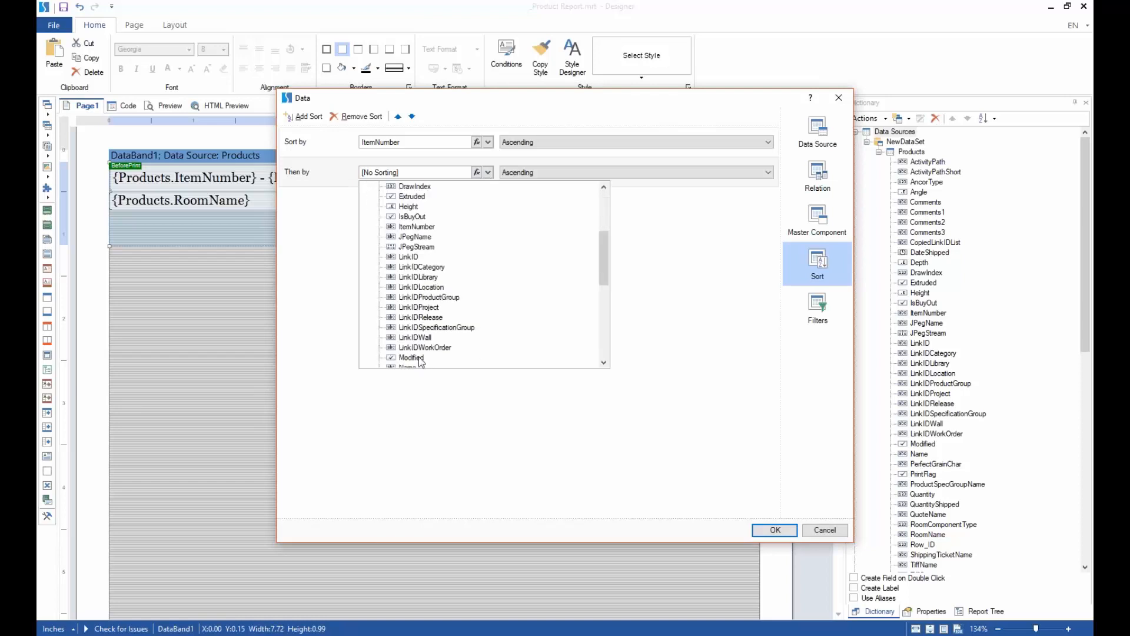
click(417, 357)
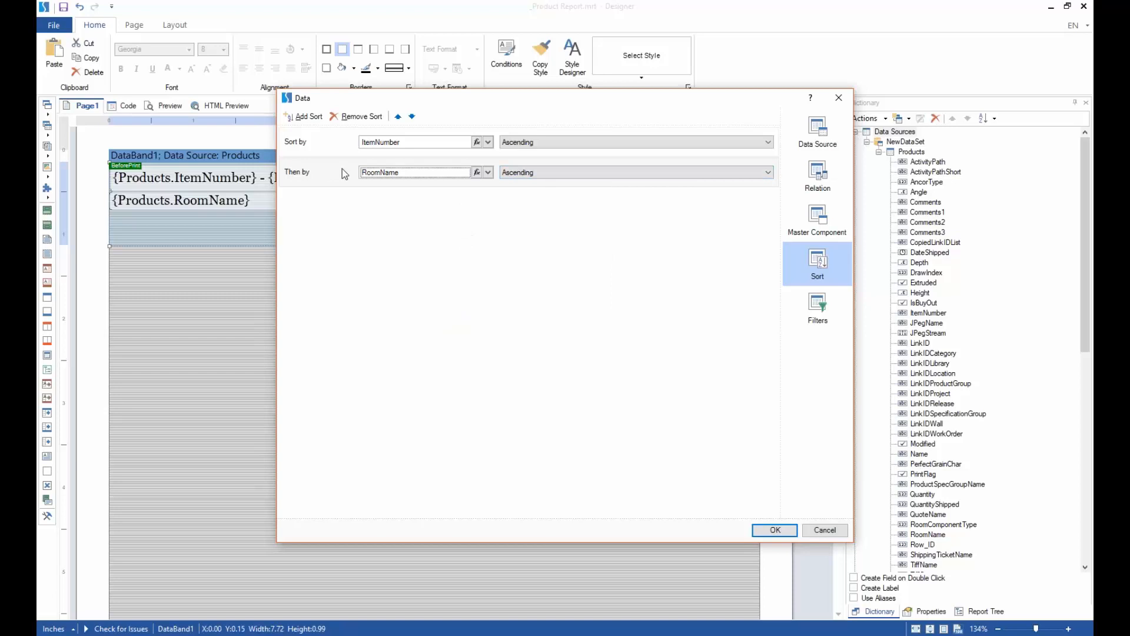
- Move the RoomName sort level above ItemNumber, apply the sorting, and preview the report
click(398, 117)
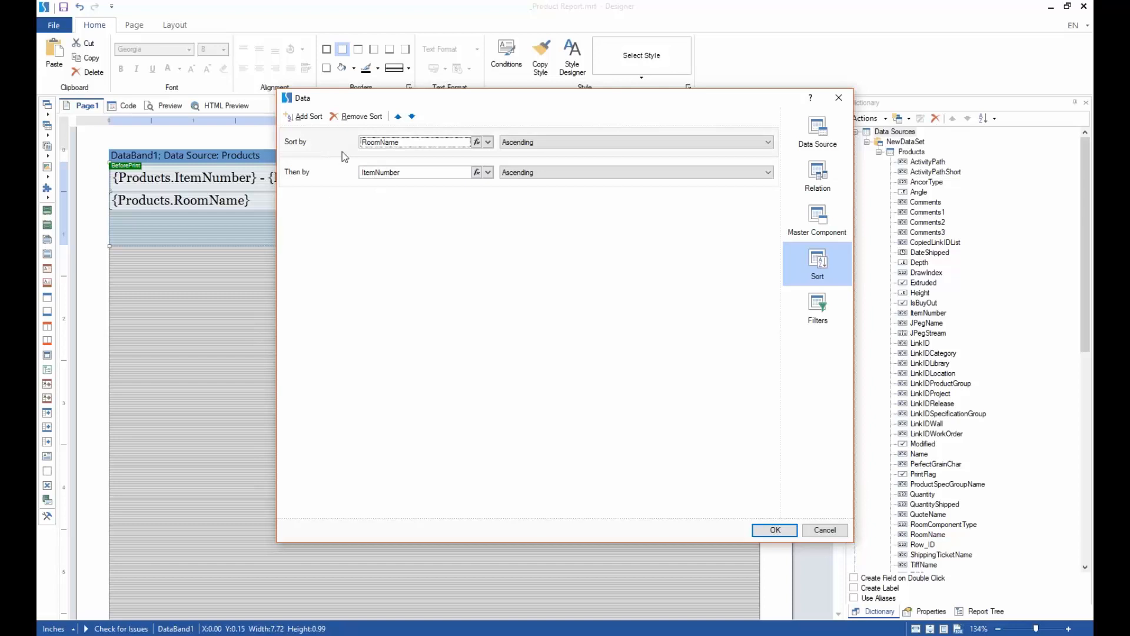
click(774, 529)
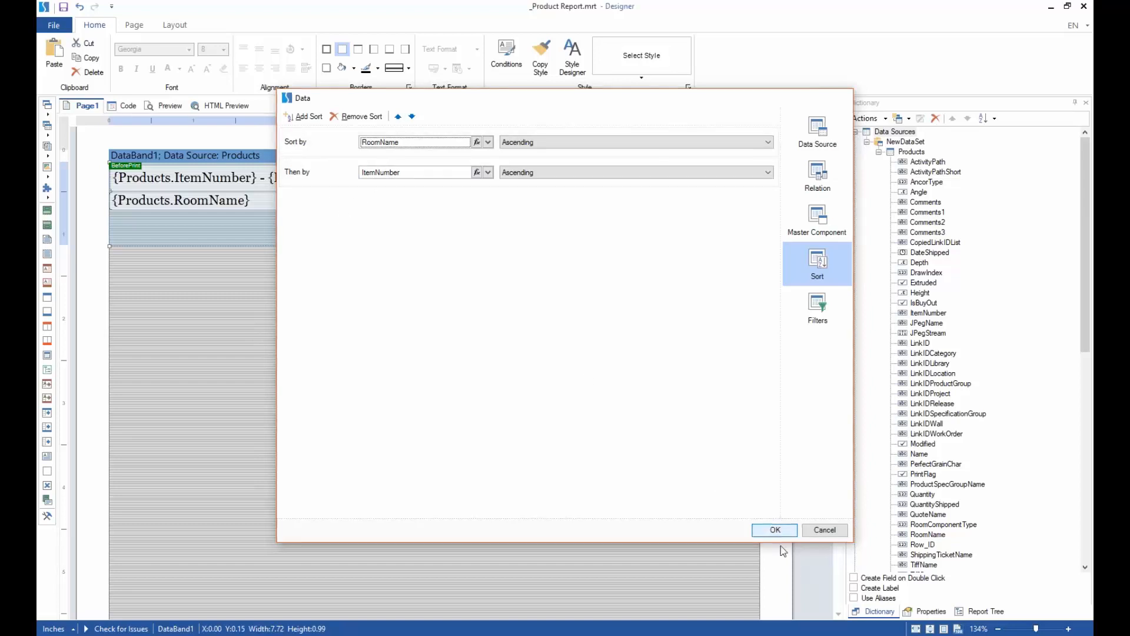
click(169, 107)
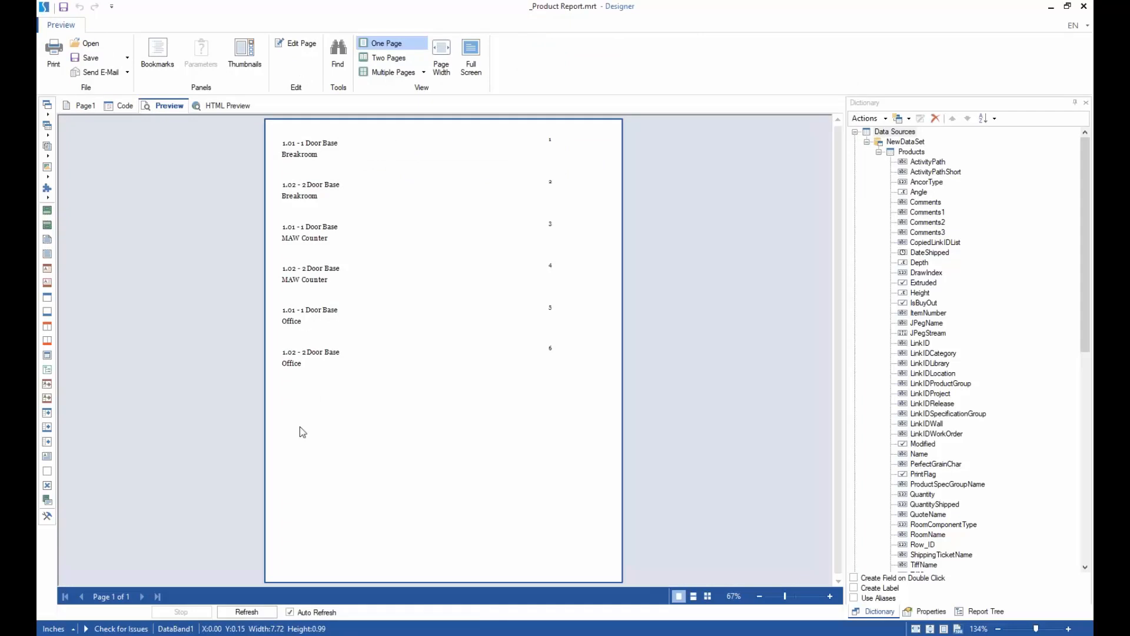
click(86, 107)
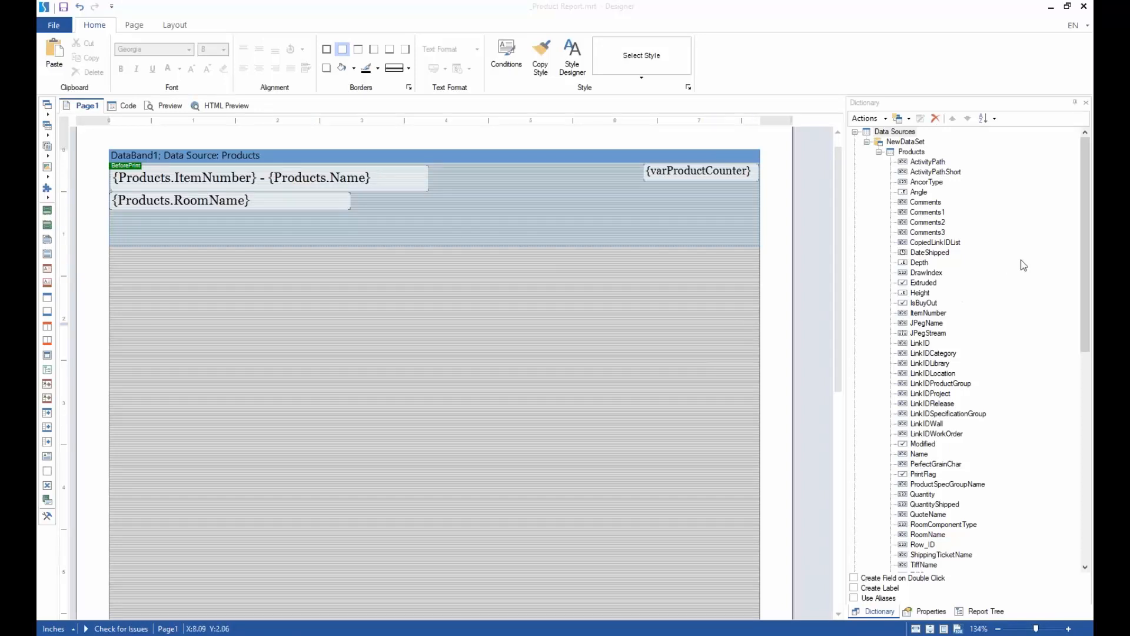
- Collapse the Products, NewDataSet, System Variables, Variables and Data Sources groups in the data dictionary
click(879, 153)
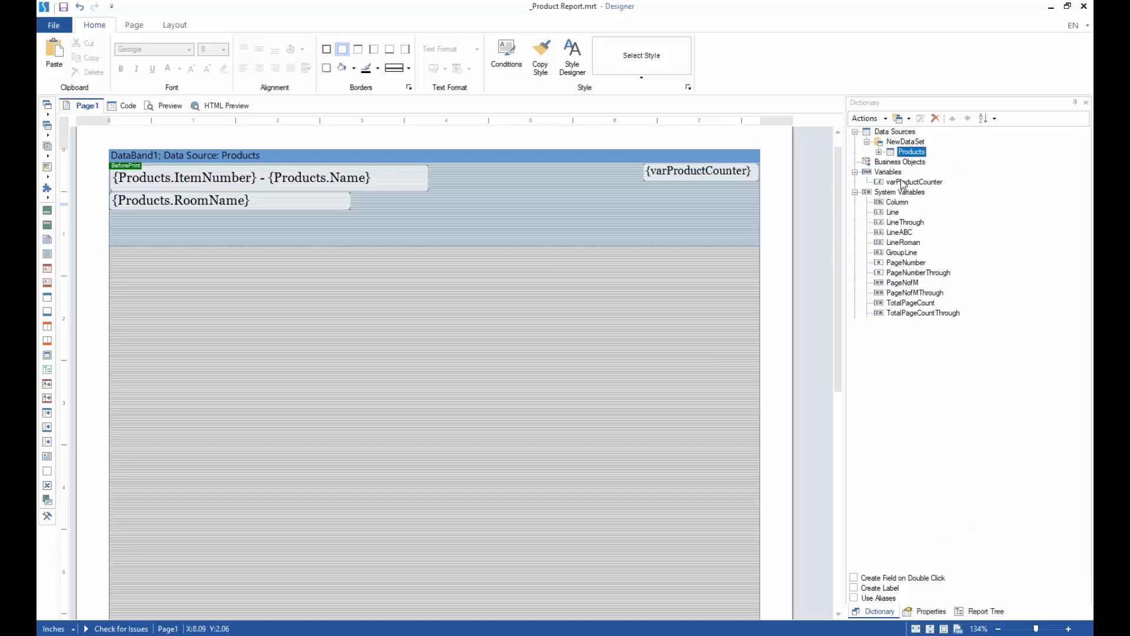
click(868, 143)
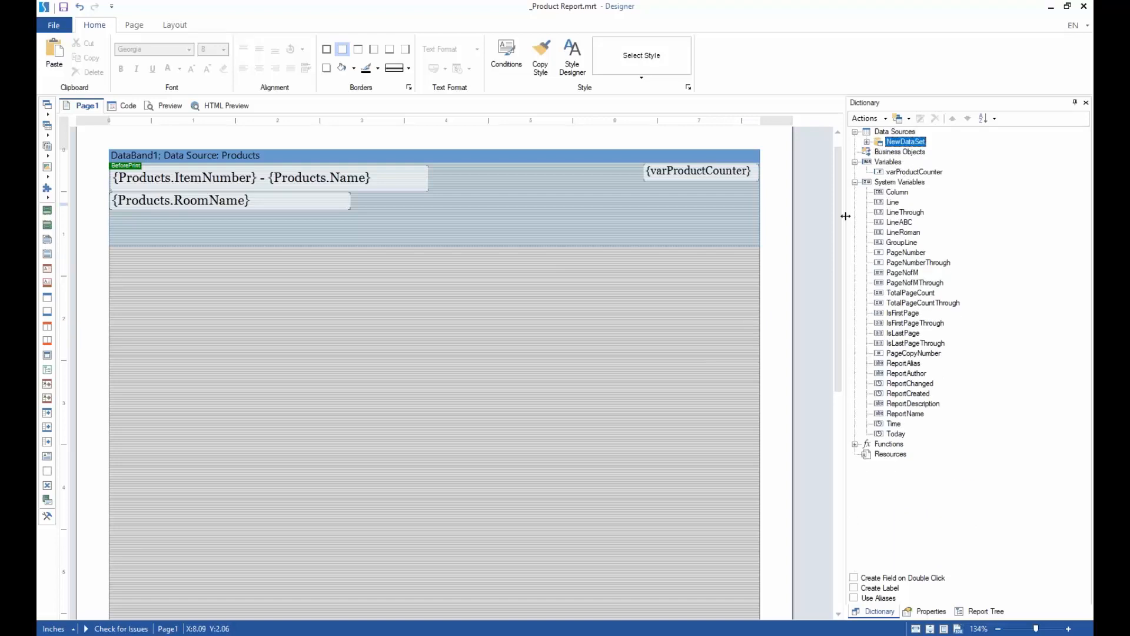
click(855, 182)
click(855, 163)
click(864, 119)
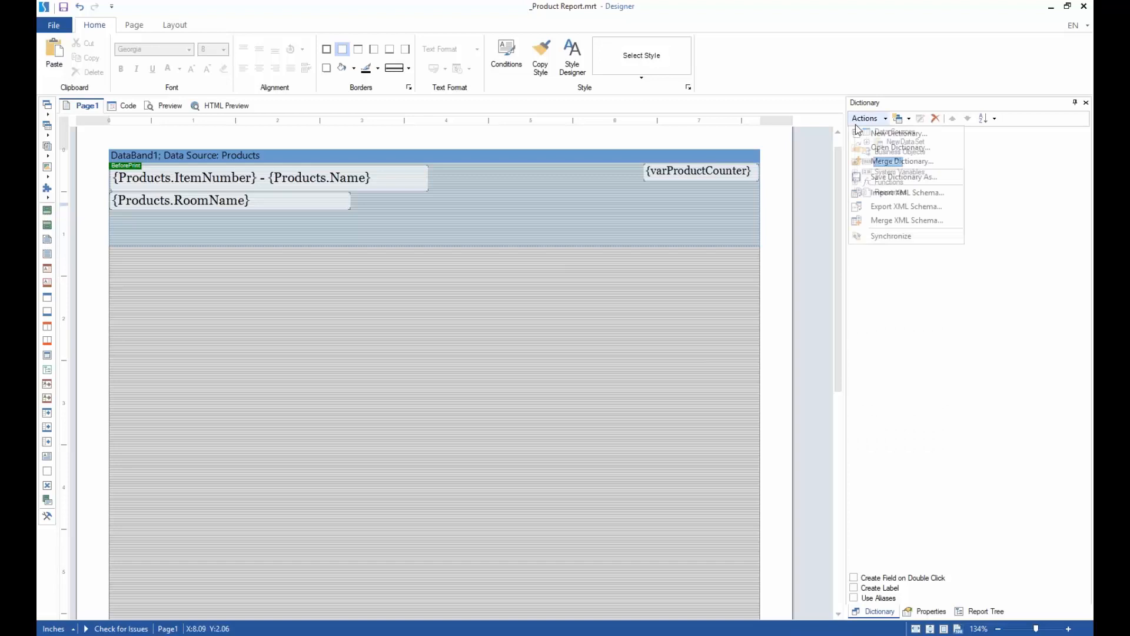
click(892, 80)
click(854, 132)
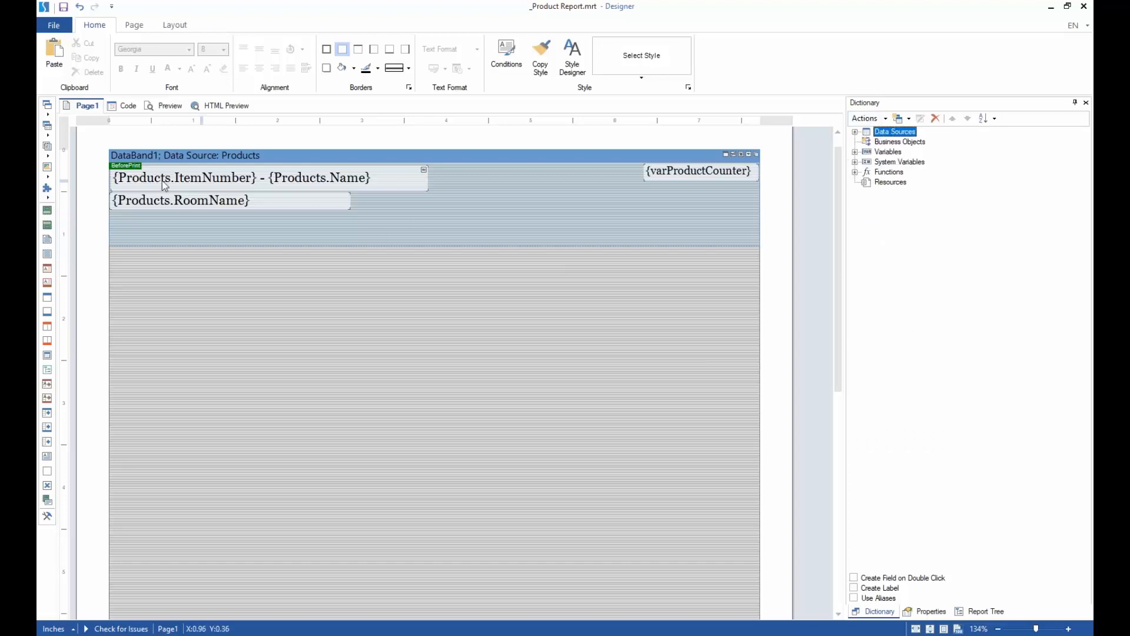
- Place an empty text box about 3.33 inches wide in DataBand1 below the product counter and view its expression editor
click(47, 147)
click(89, 146)
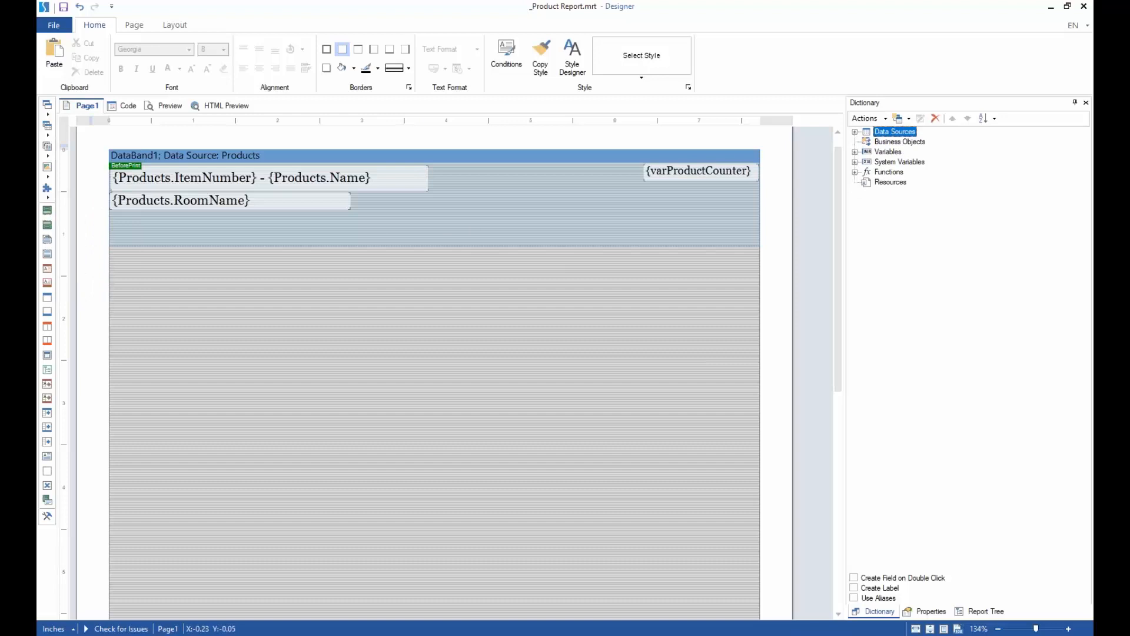
click(402, 206)
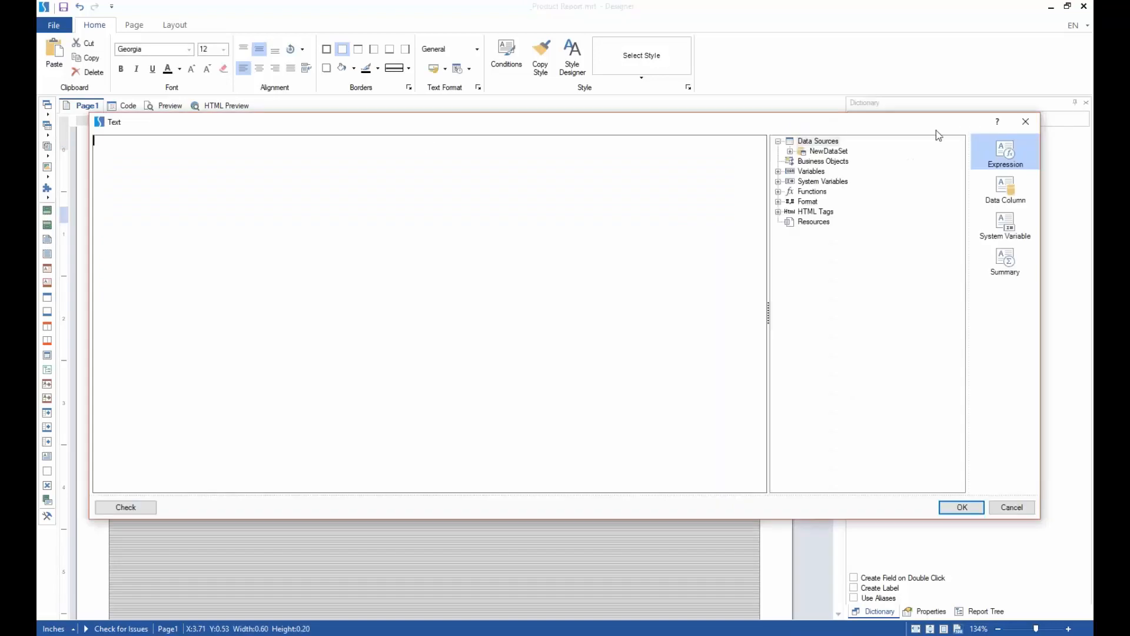
click(1026, 121)
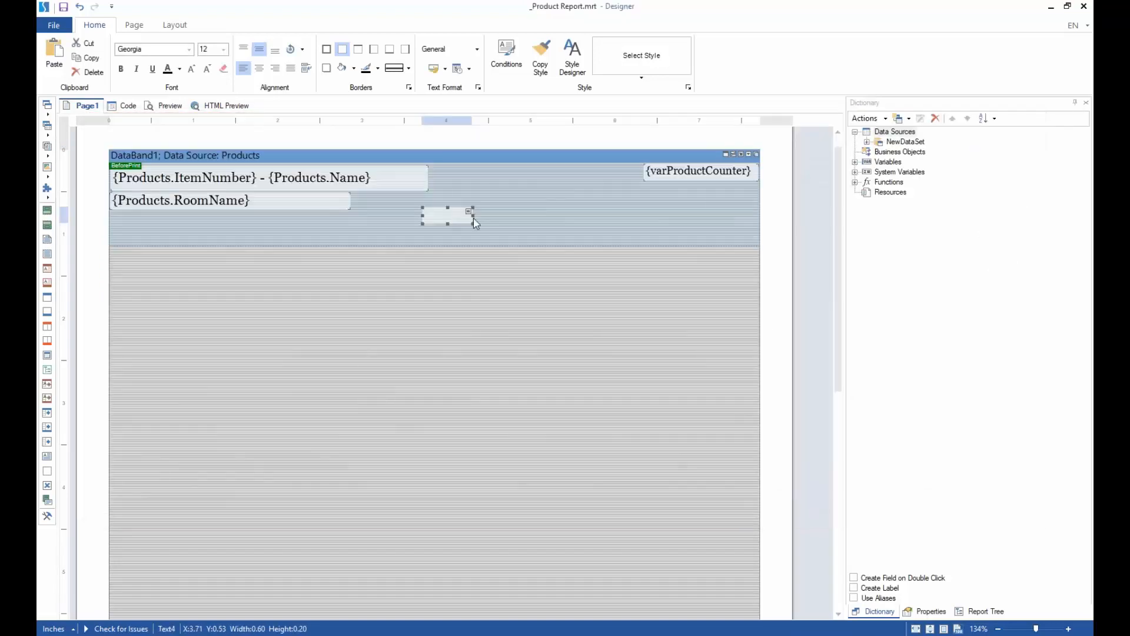
drag(472, 217, 724, 222)
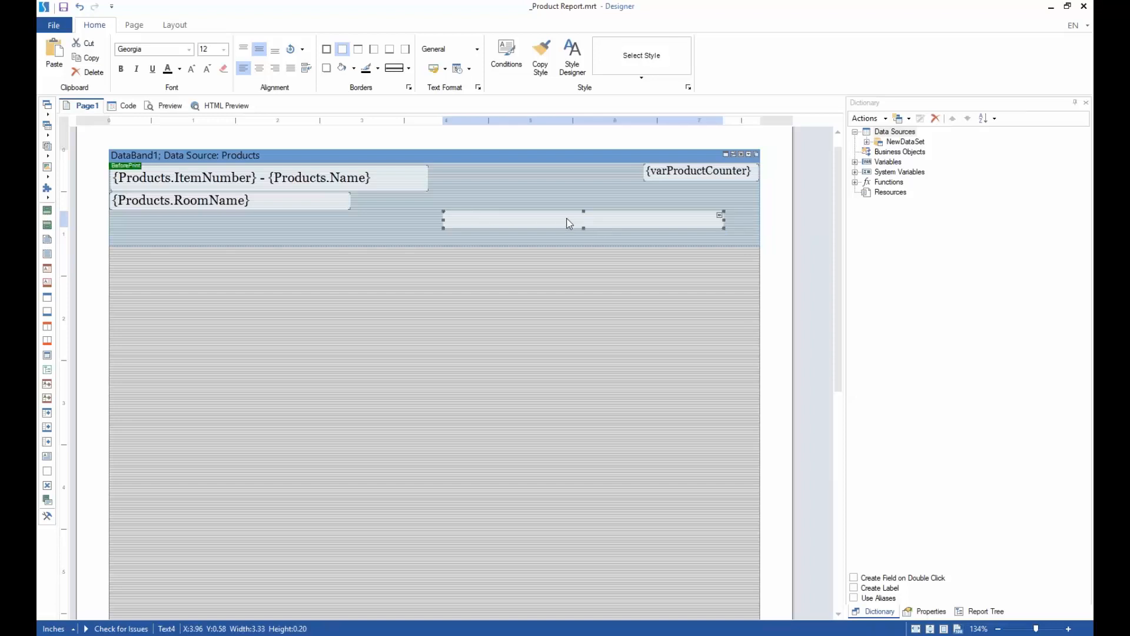
drag(569, 224, 565, 222)
double_click(563, 223)
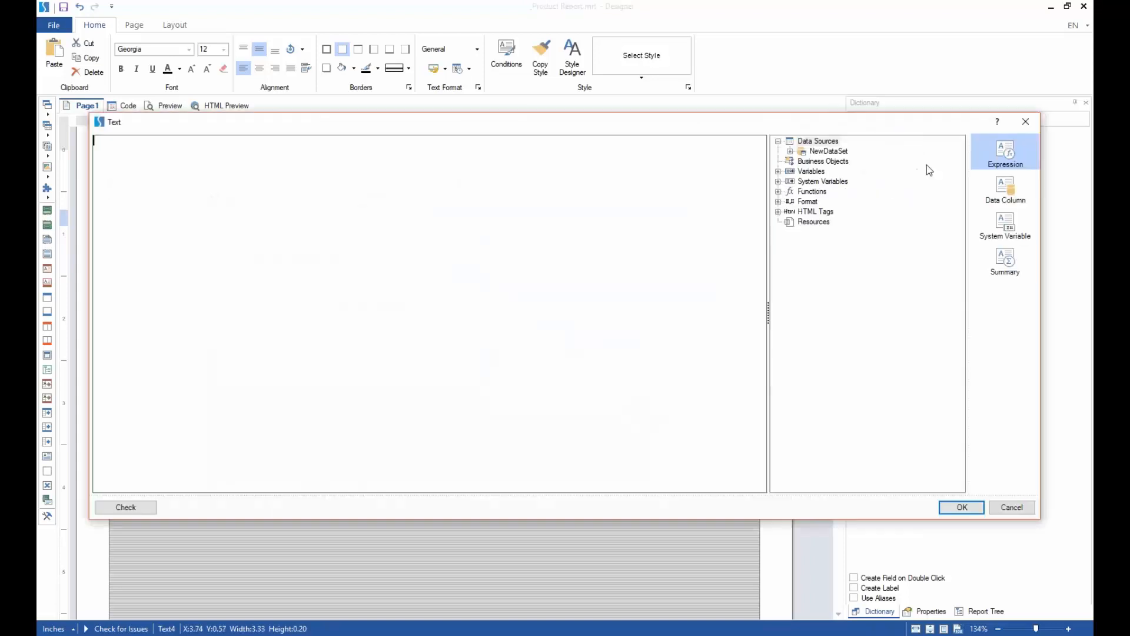
click(1026, 122)
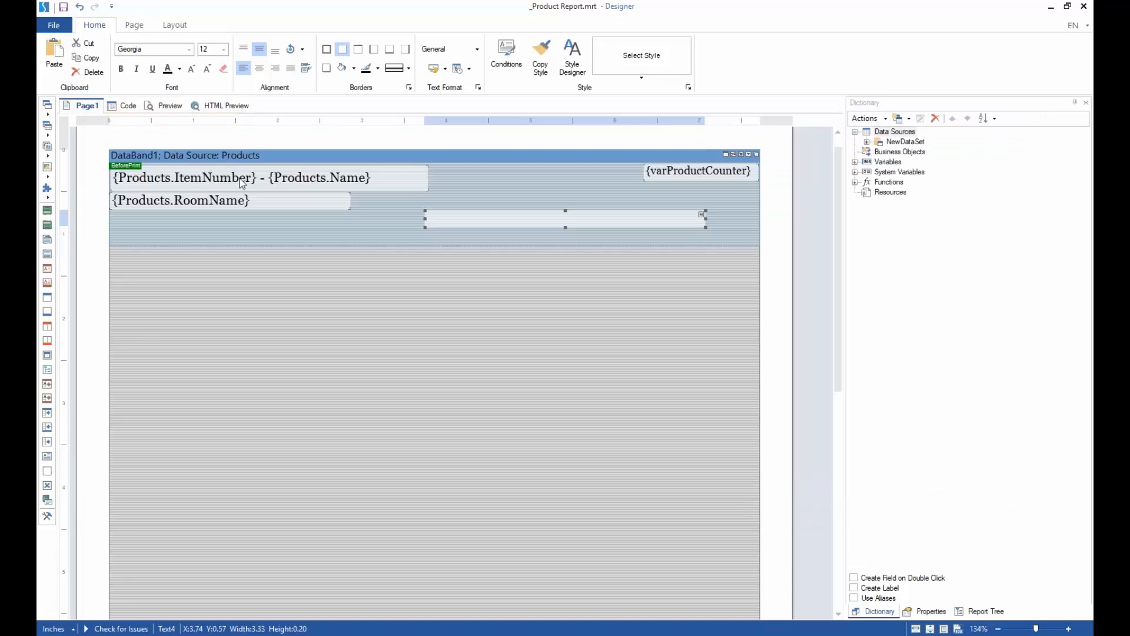
- Shift the item number and name text to about X 0.28 inches and delete the empty text box
drag(242, 184, 265, 182)
click(461, 221)
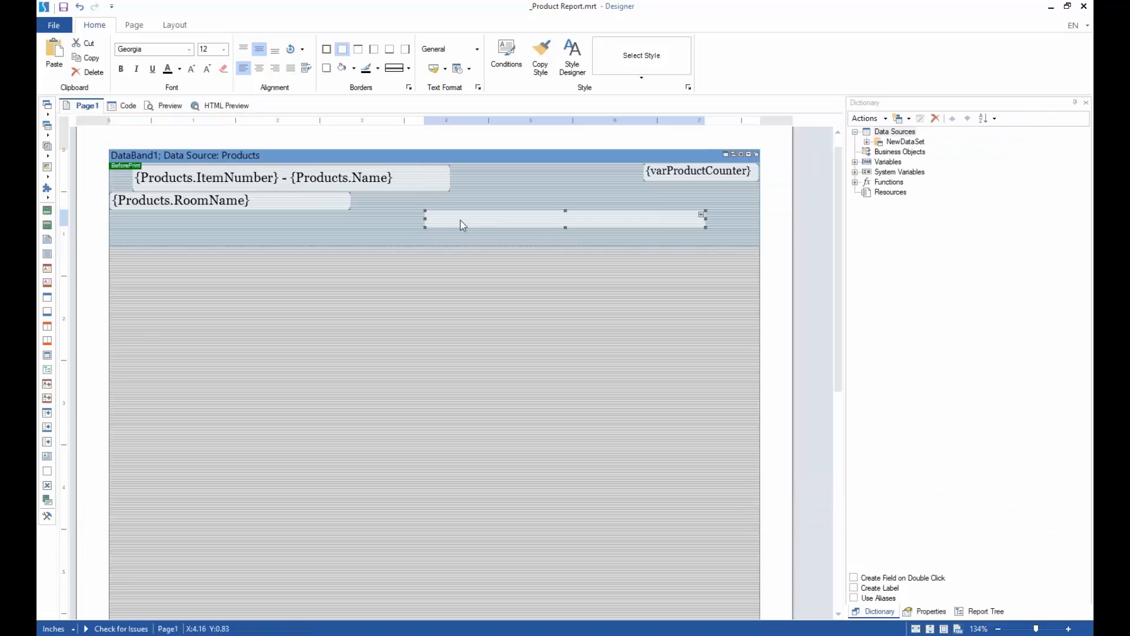
key(Delete)
- Open the item number and name text's expression and examine the Products fields available in NewDataSet
click(317, 174)
double_click(317, 174)
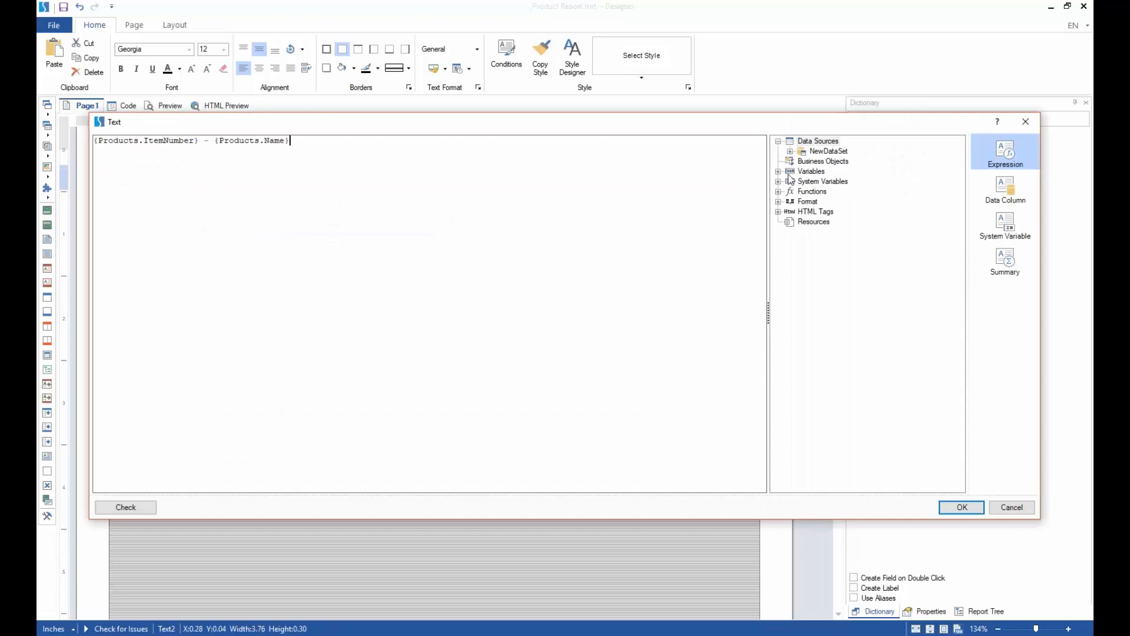
click(790, 151)
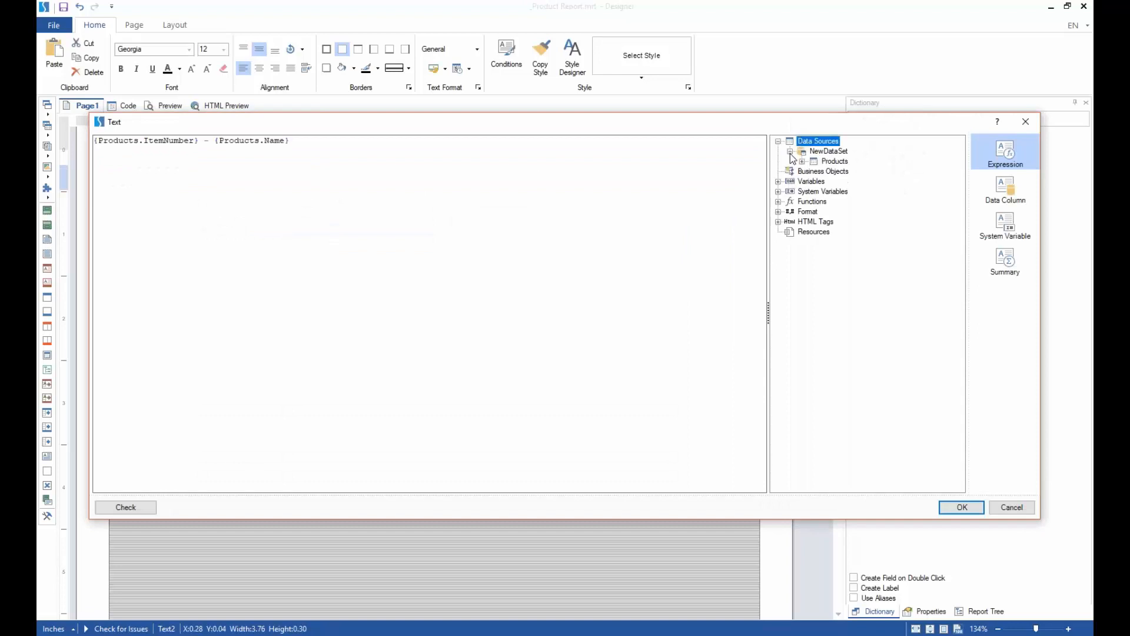
click(802, 162)
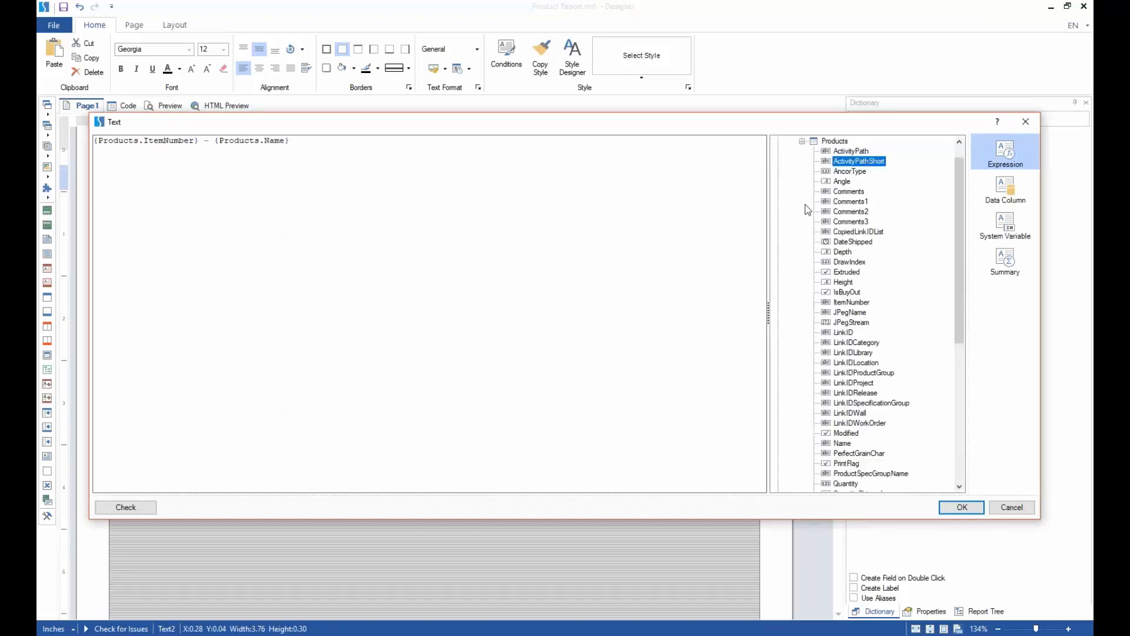
click(859, 282)
click(838, 355)
scroll(838, 359, down, 2)
scroll(839, 363, up, 3)
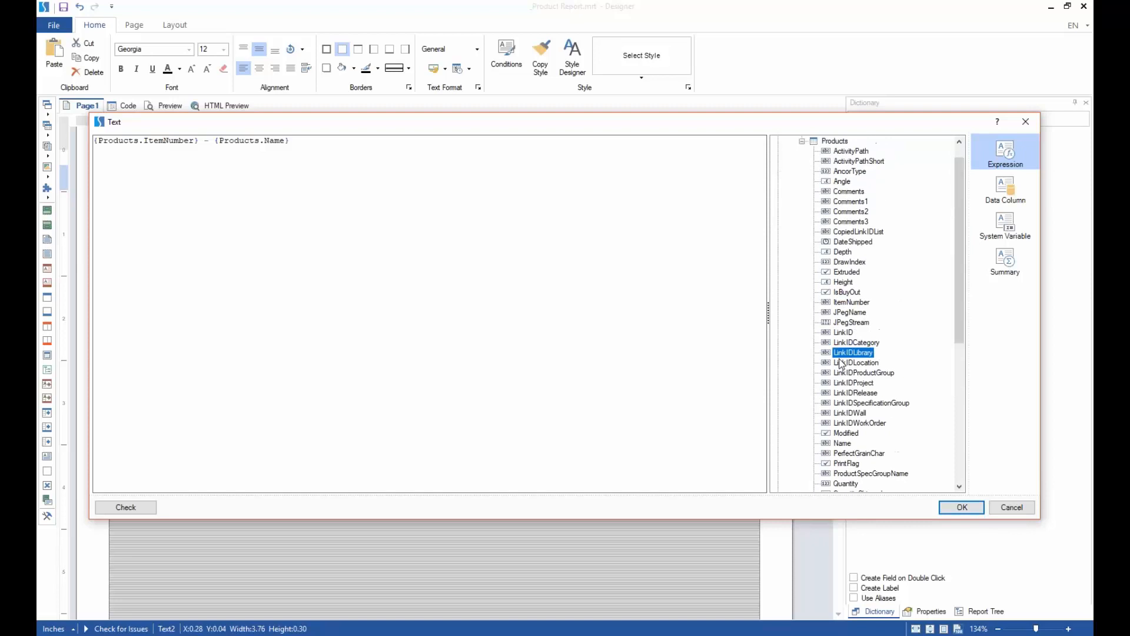
click(790, 151)
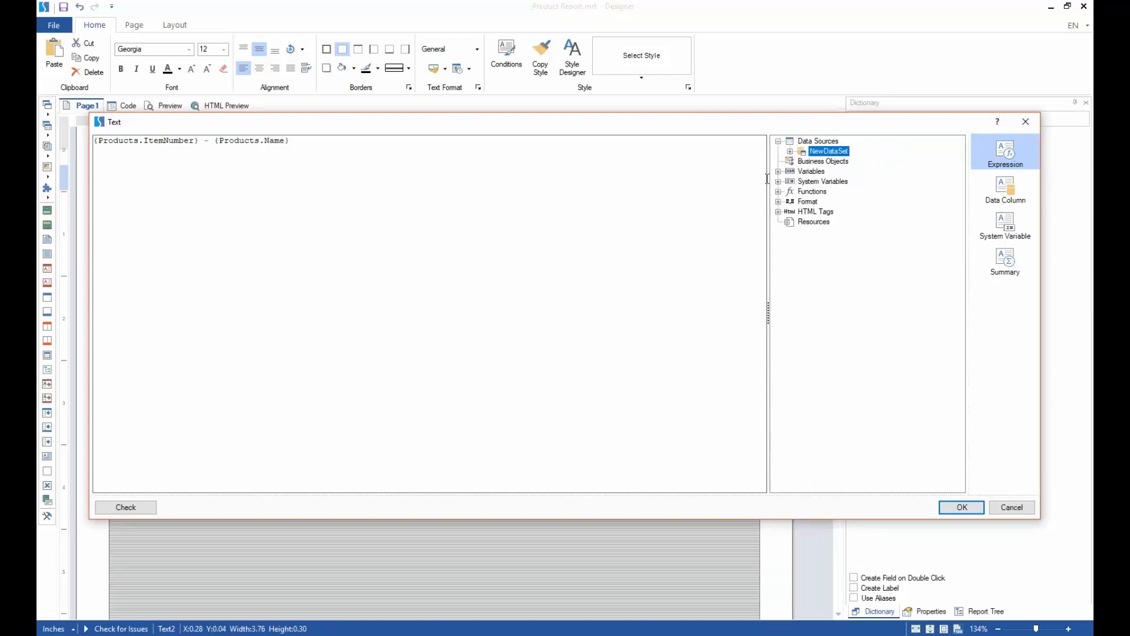
- Examine the report variables available to the expression and remove the stray {Variables} entry from its end
click(778, 171)
click(838, 182)
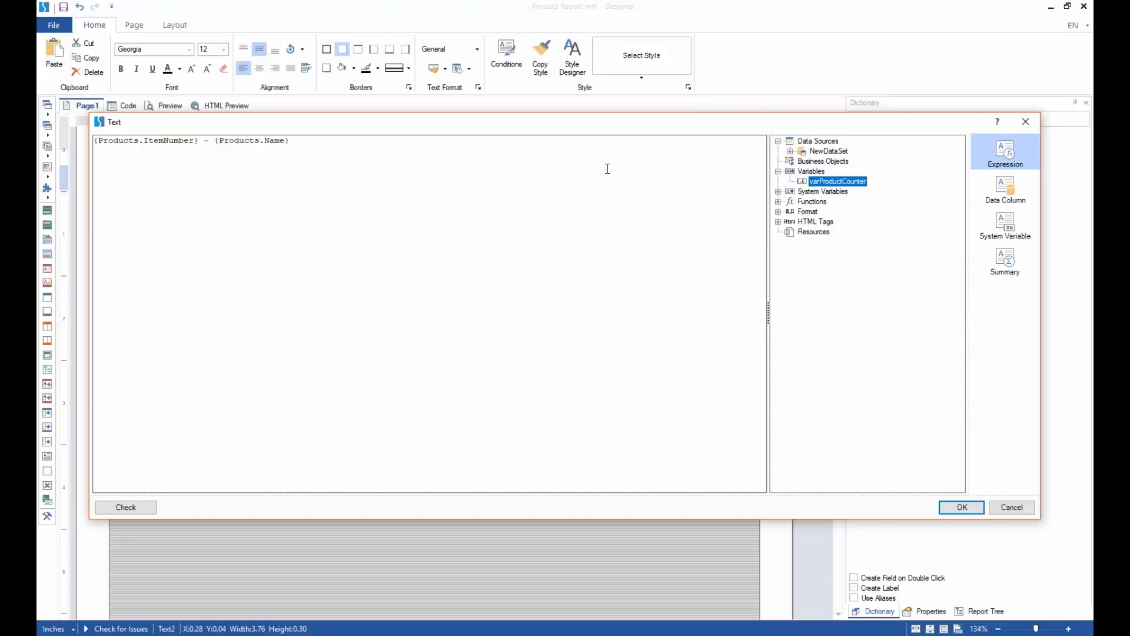
double_click(777, 172)
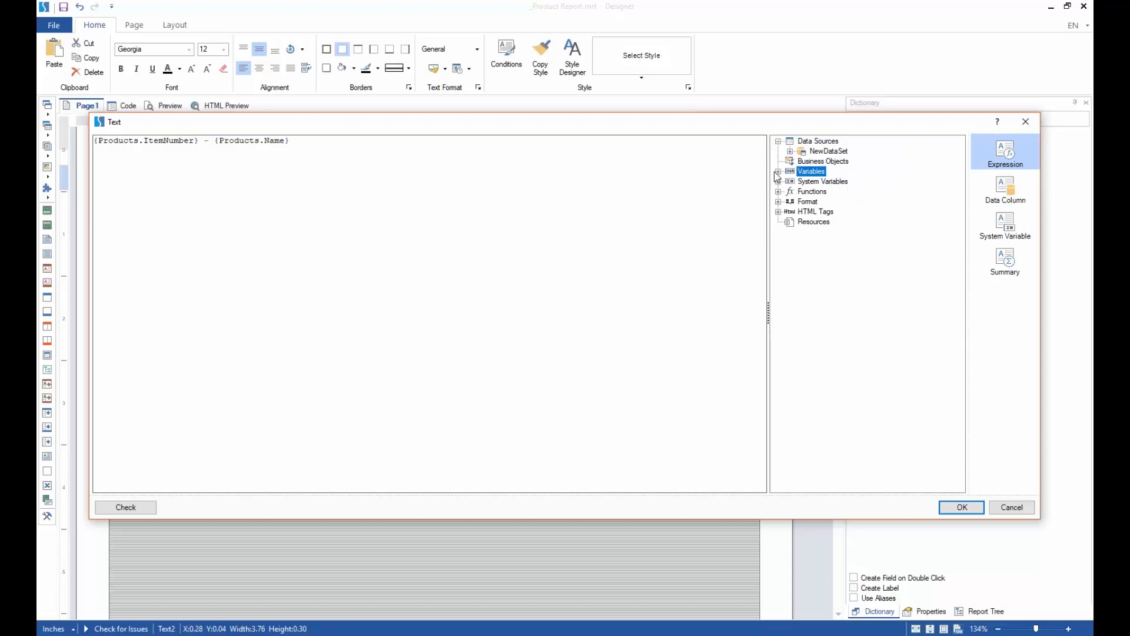
drag(347, 142, 292, 140)
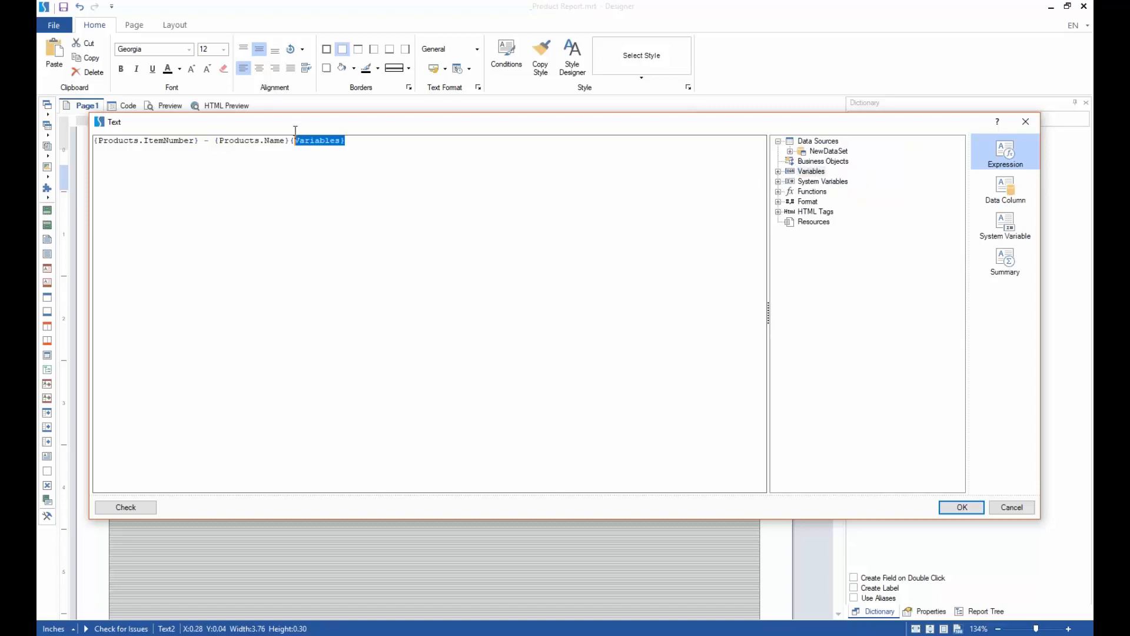
key(Delete)
- Examine the available system variables and their descriptions, including PageNofM, Column and IsFirstPage
click(778, 181)
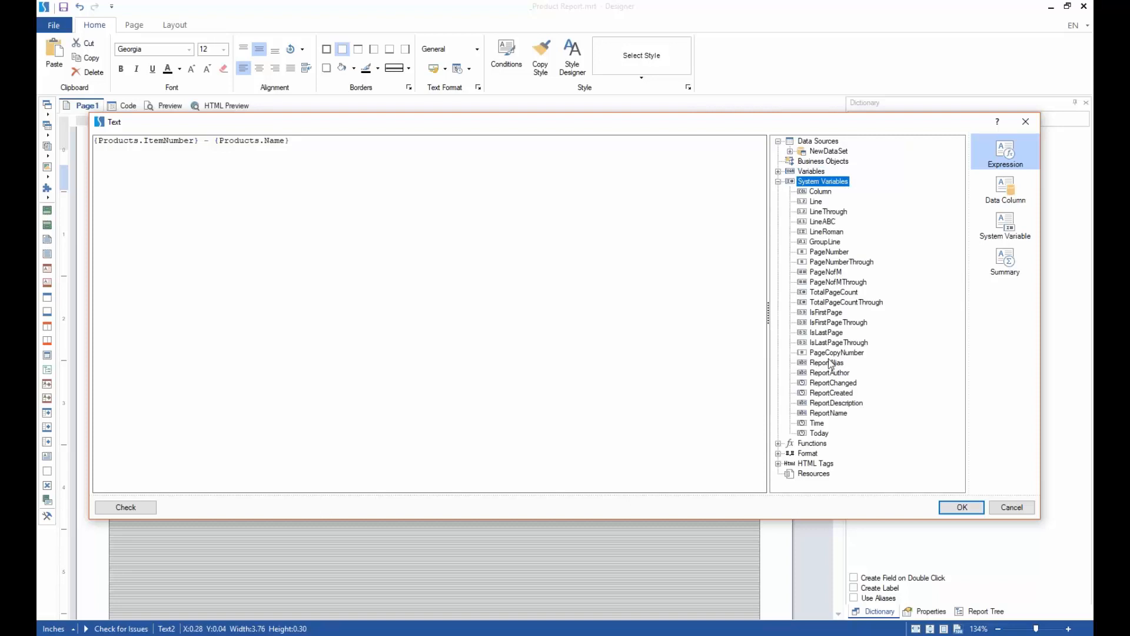
click(827, 272)
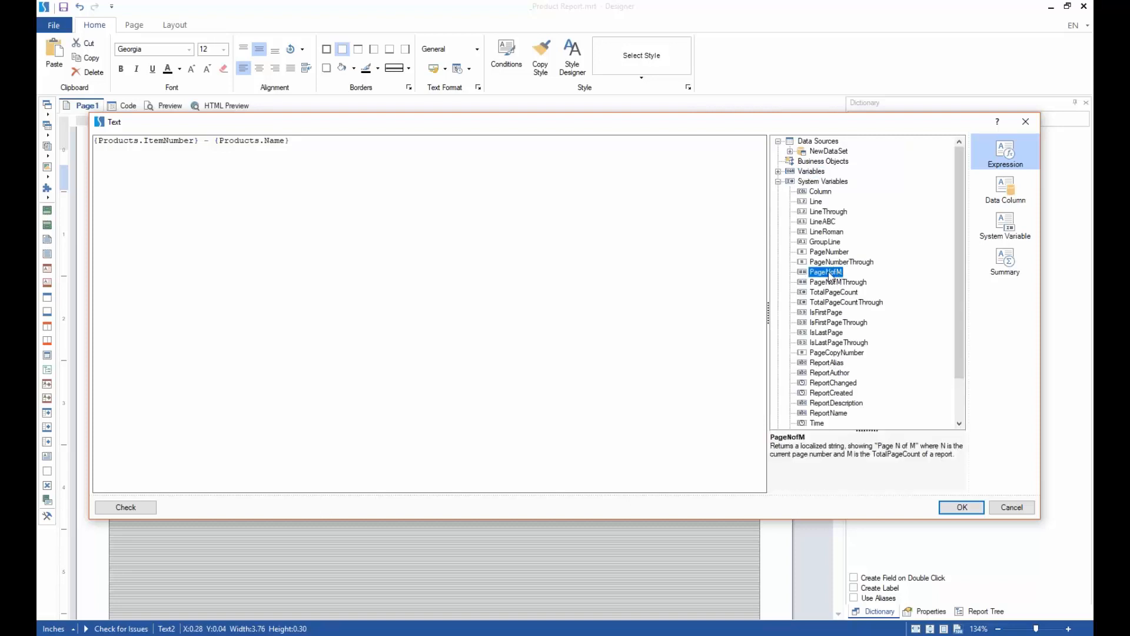
click(829, 225)
click(820, 192)
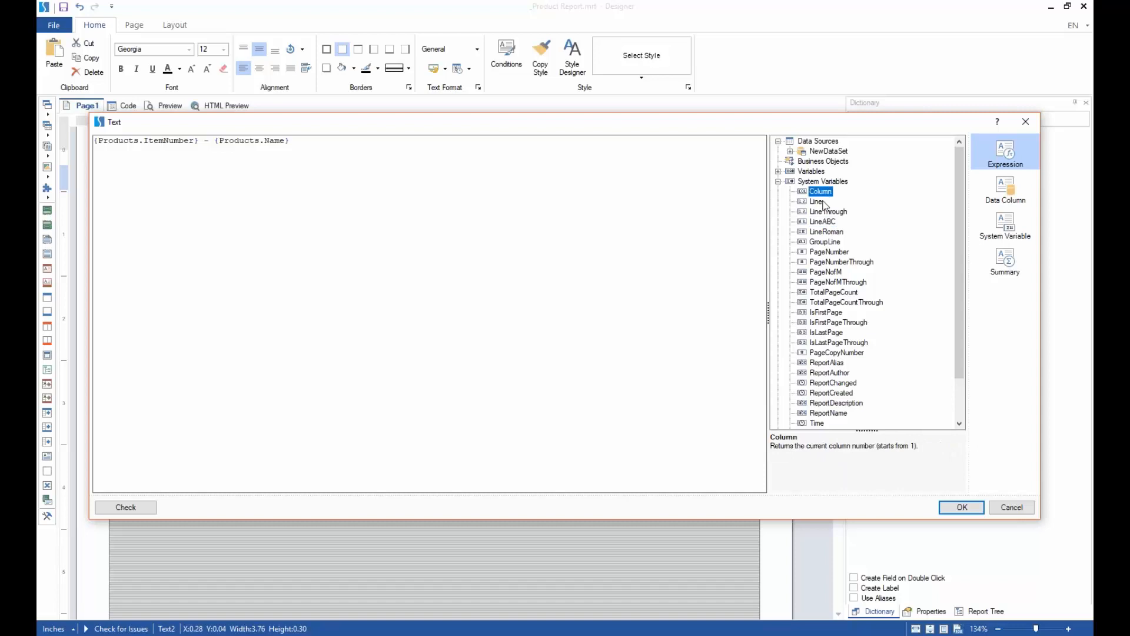
click(817, 202)
click(827, 231)
click(845, 312)
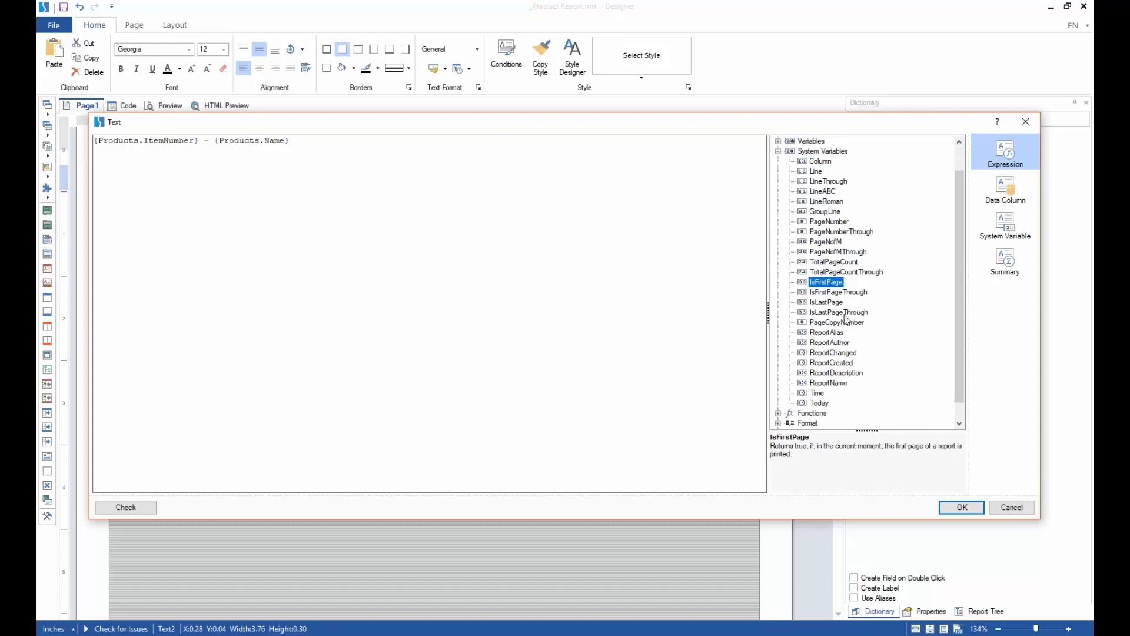
click(778, 181)
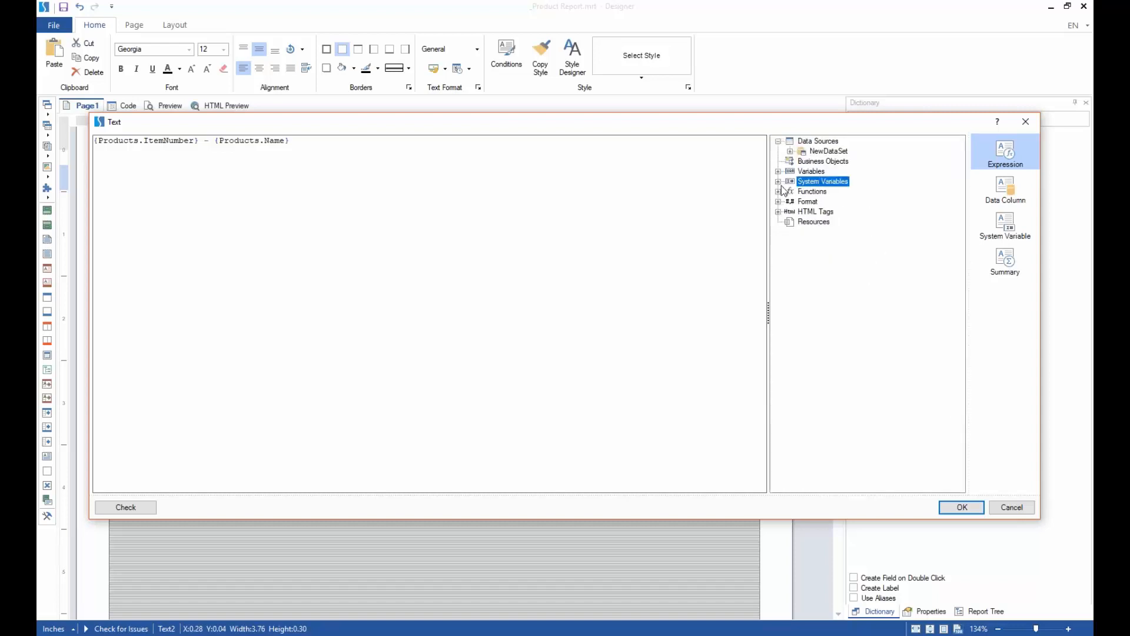
- Insert the Trim string function at the start of the item number and name expression
click(778, 191)
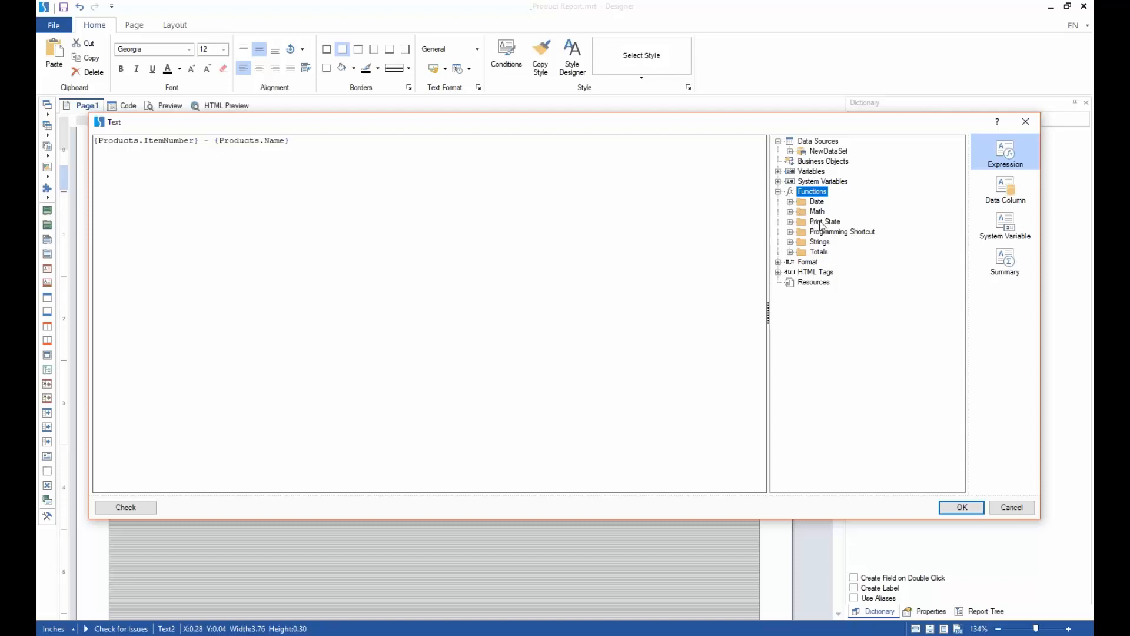
click(790, 242)
scroll(910, 305, down, 1)
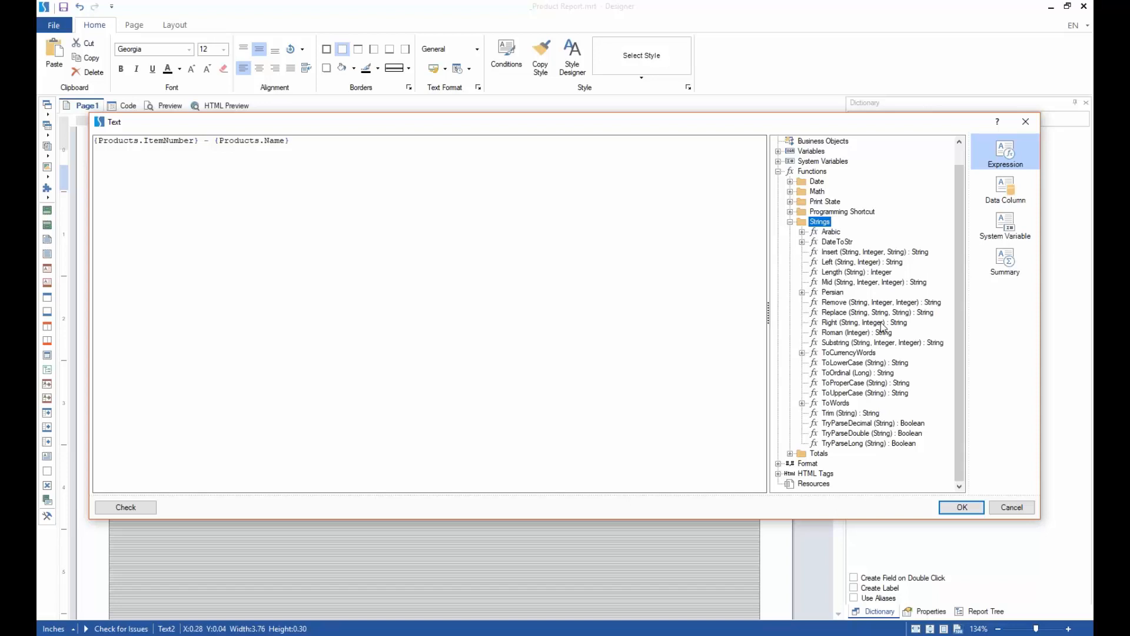
click(847, 413)
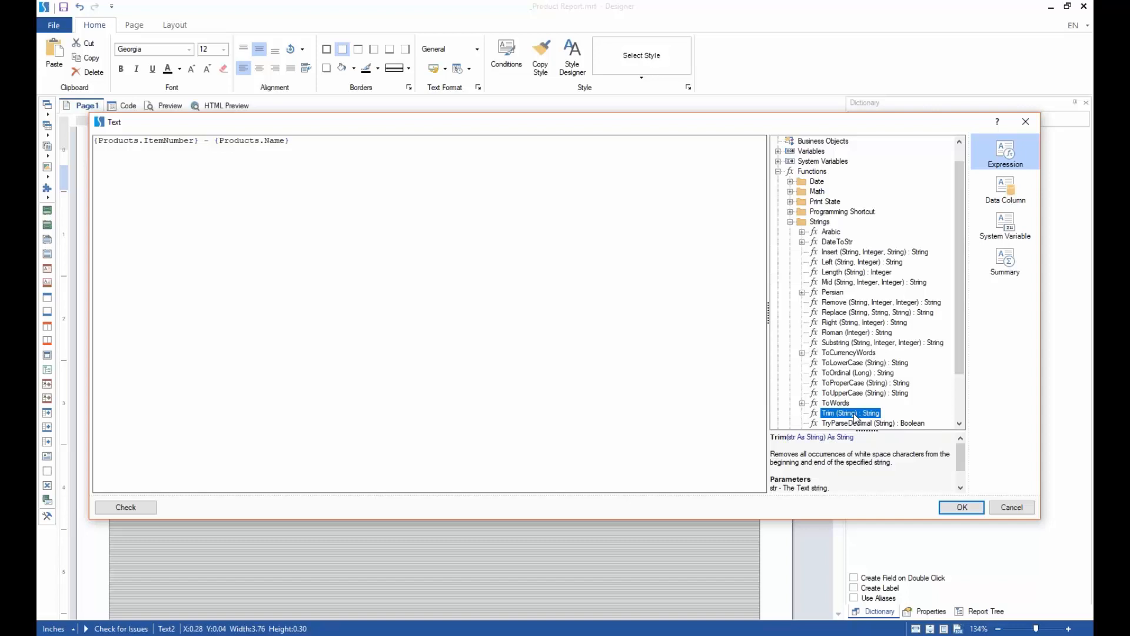
drag(854, 418, 95, 144)
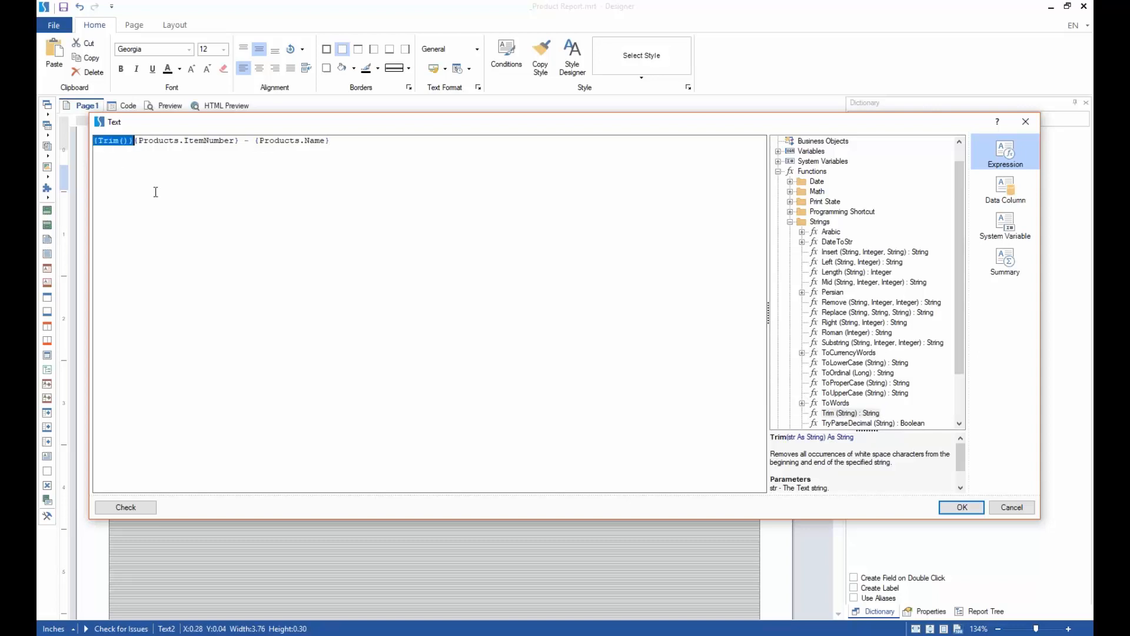
click(126, 144)
click(99, 143)
drag(127, 144, 134, 145)
click(123, 141)
drag(134, 142, 367, 143)
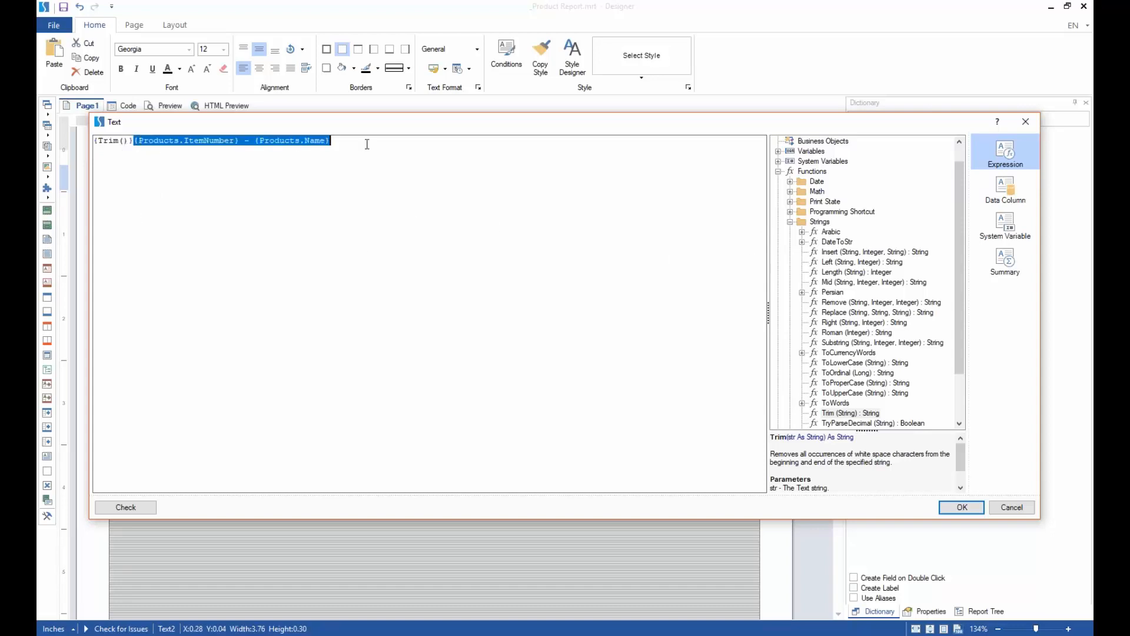
- Insert the Products ItemNumber field between the parentheses of the Trim function
click(802, 142)
click(790, 151)
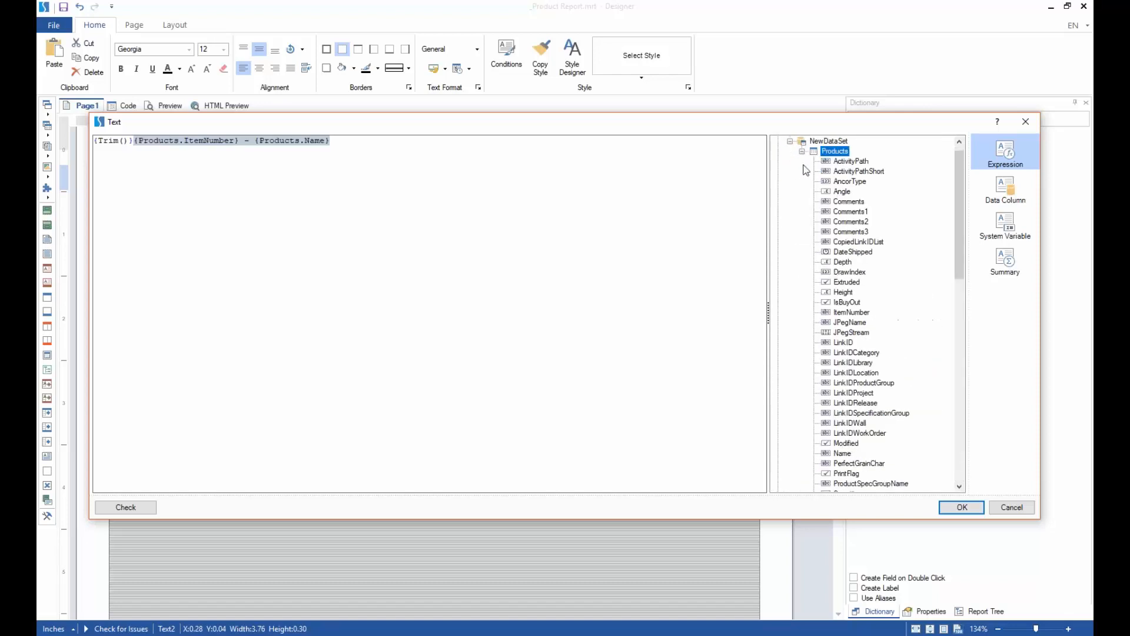
click(851, 422)
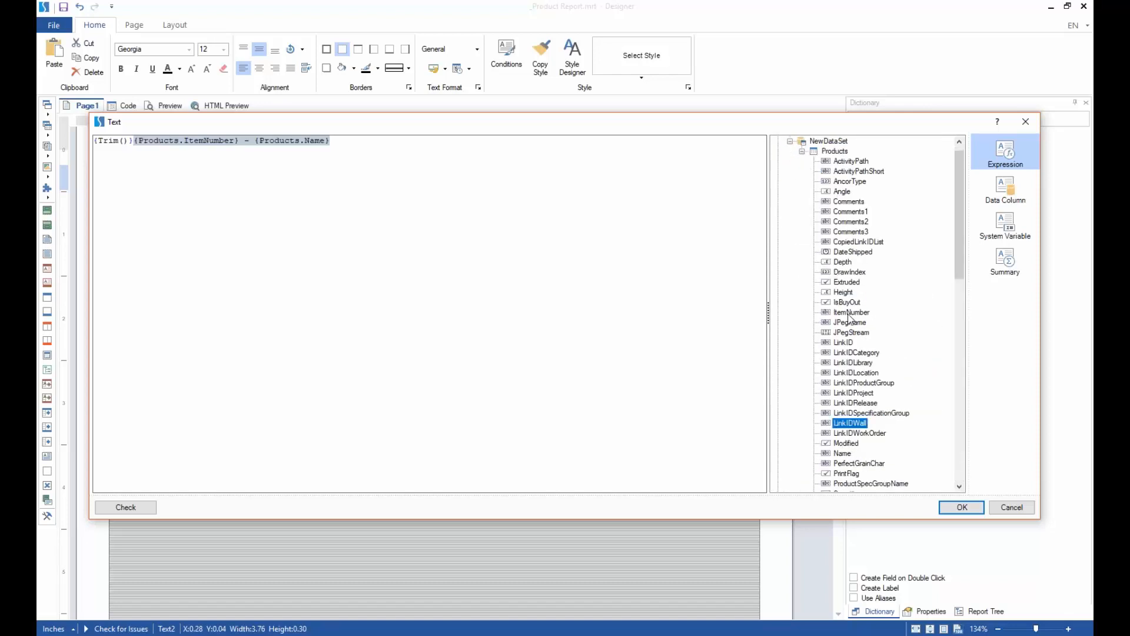
click(119, 140)
drag(124, 160, 124, 155)
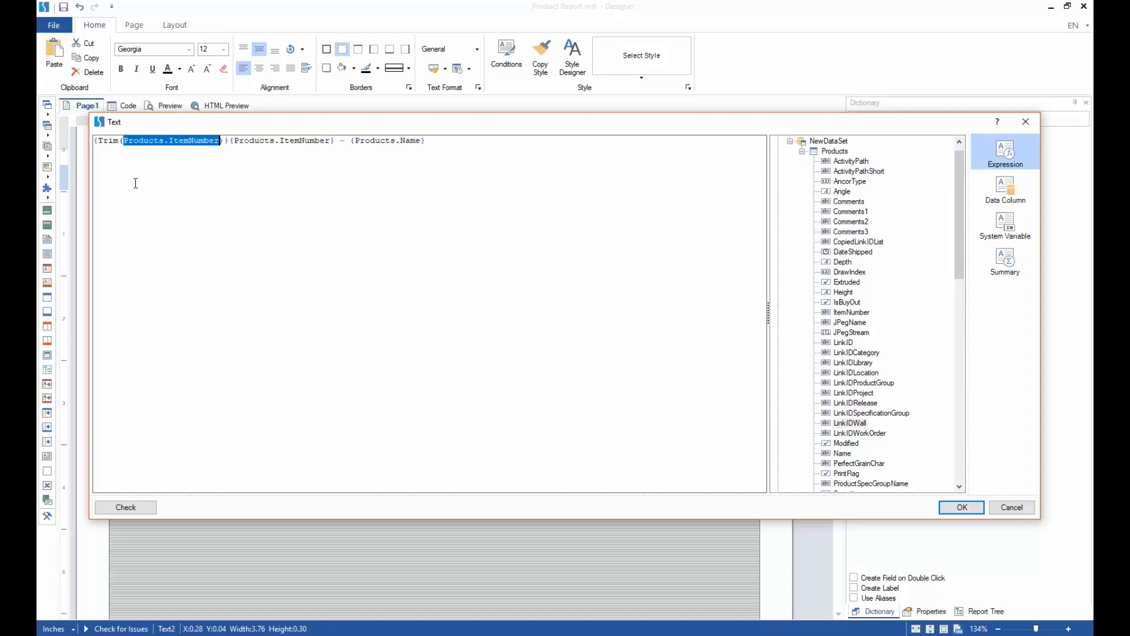
click(216, 147)
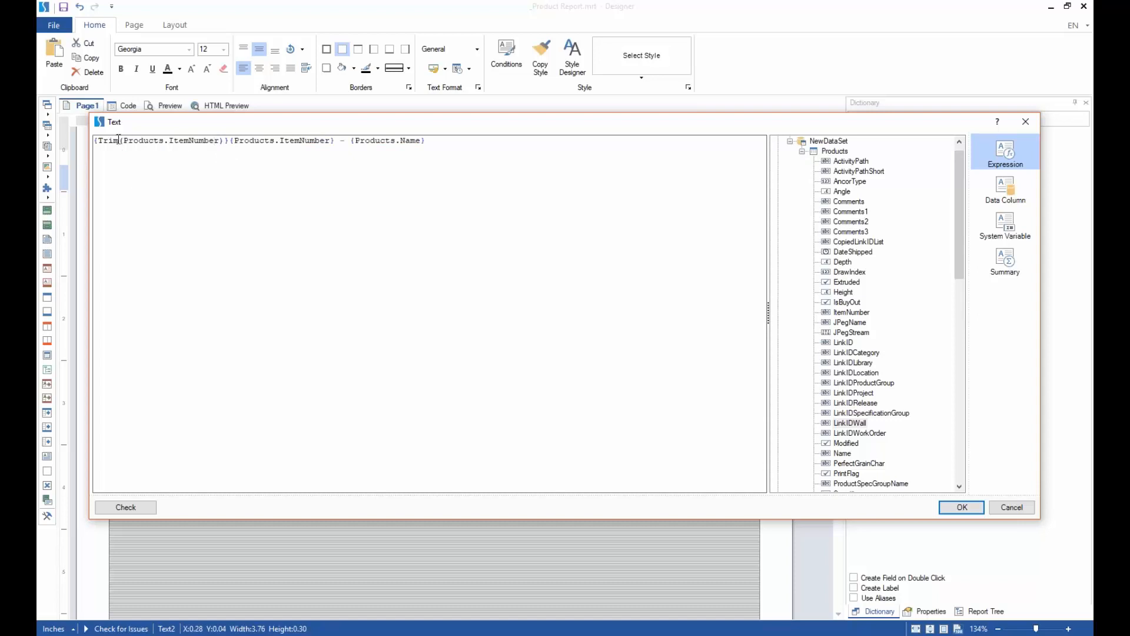
- Extend the Trim function to {Trim(Products.ItemNumber - Products.Name)} and delete the untrimmed fields following it
click(221, 141)
text(-)
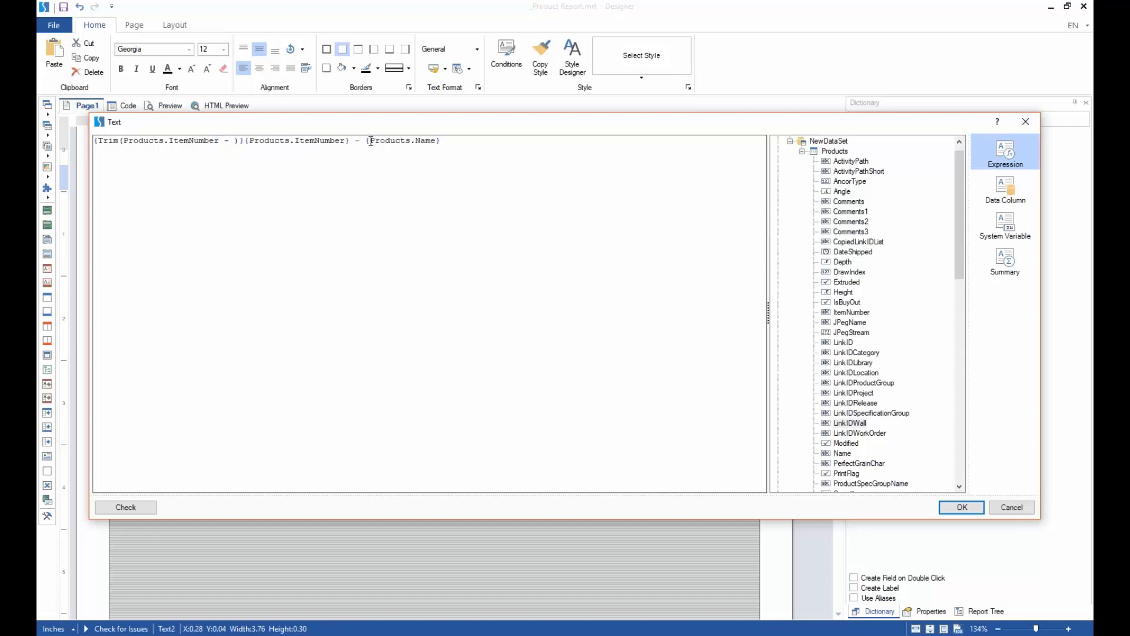
drag(370, 141, 437, 141)
key(ctrl+c)
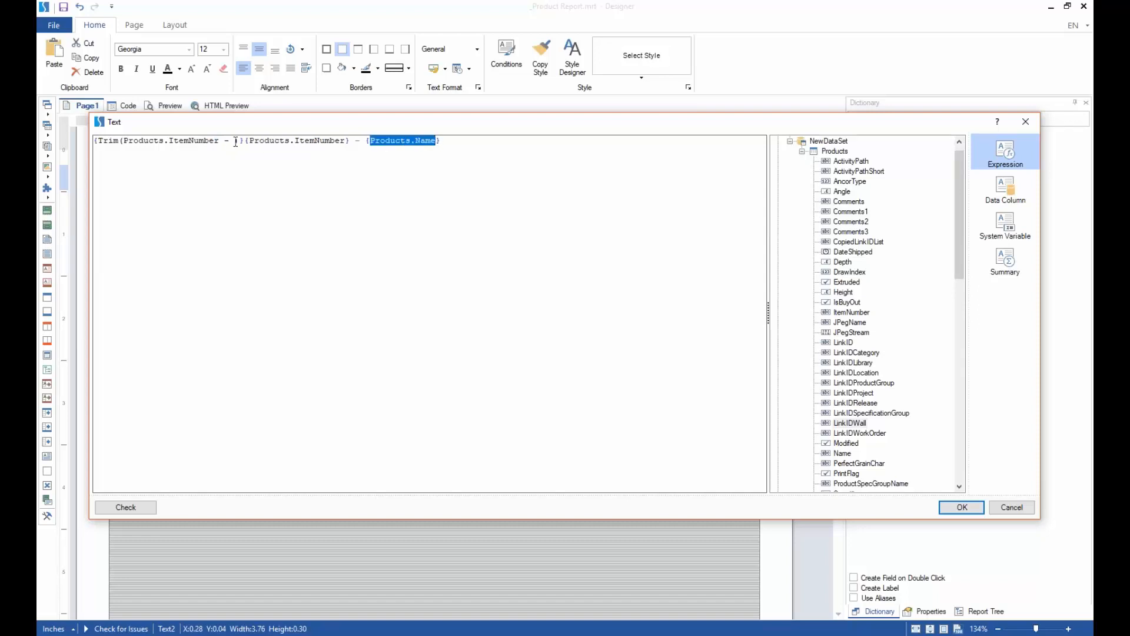
click(234, 140)
key(ctrl+v)
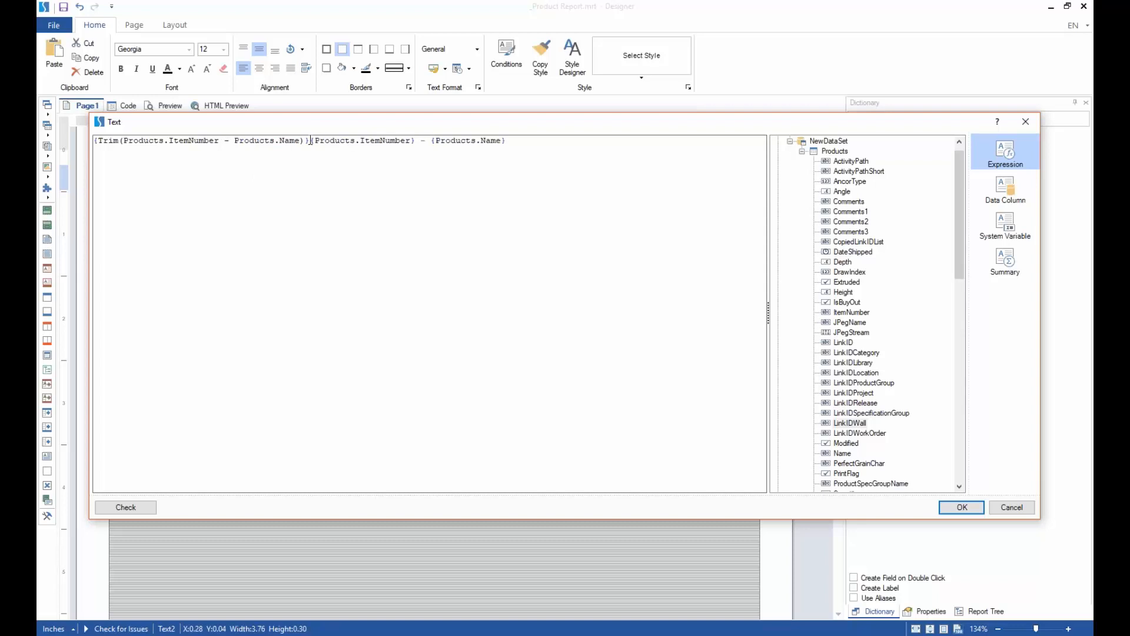
drag(311, 140, 553, 144)
key(Delete)
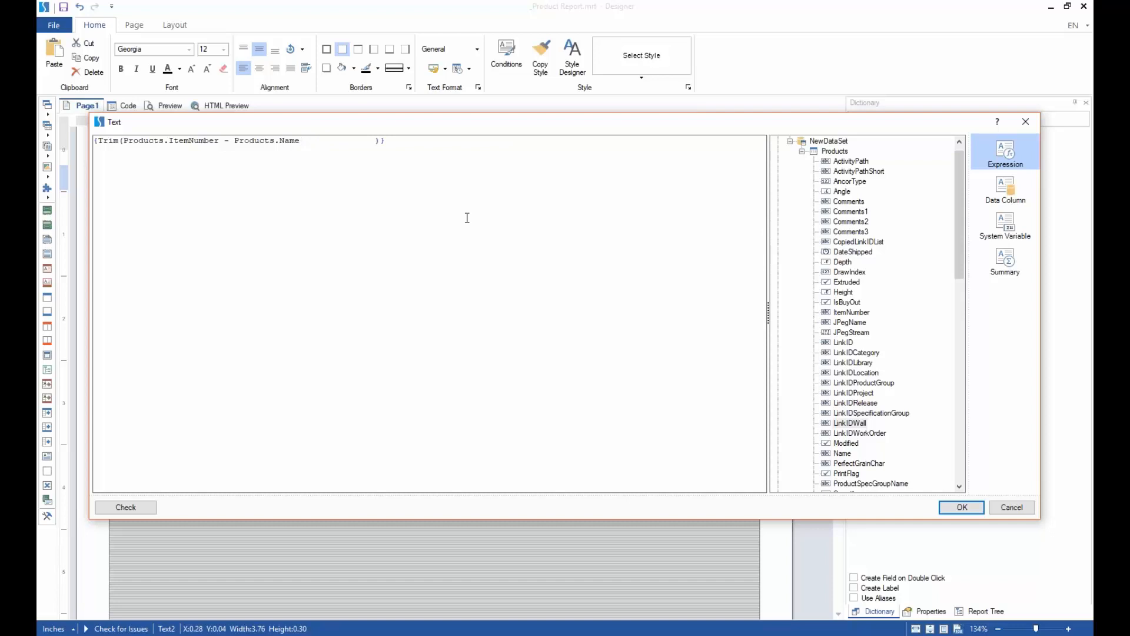
- Check the combined Trim expression, remove the extra spaces after Products.Name and check it again
click(127, 508)
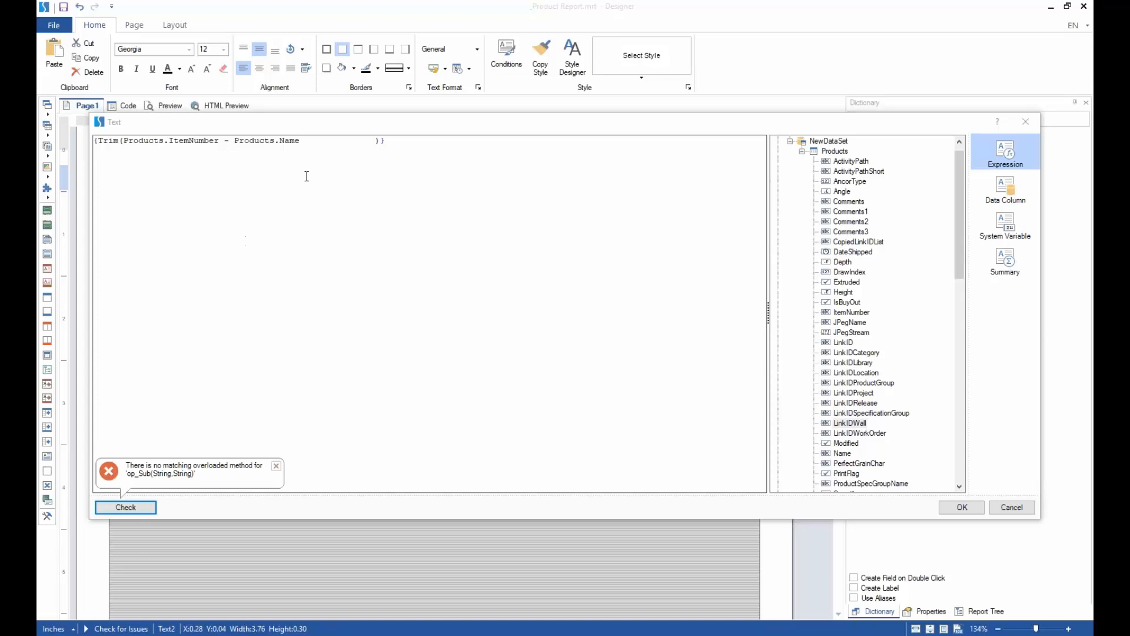
drag(371, 140, 300, 147)
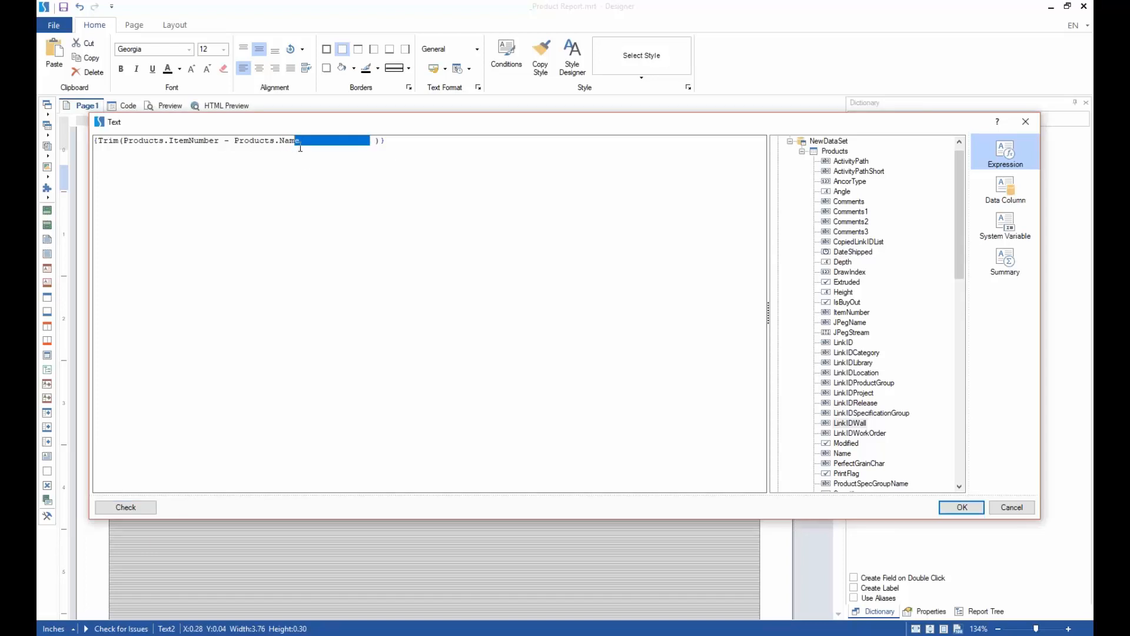
text(e)
click(150, 510)
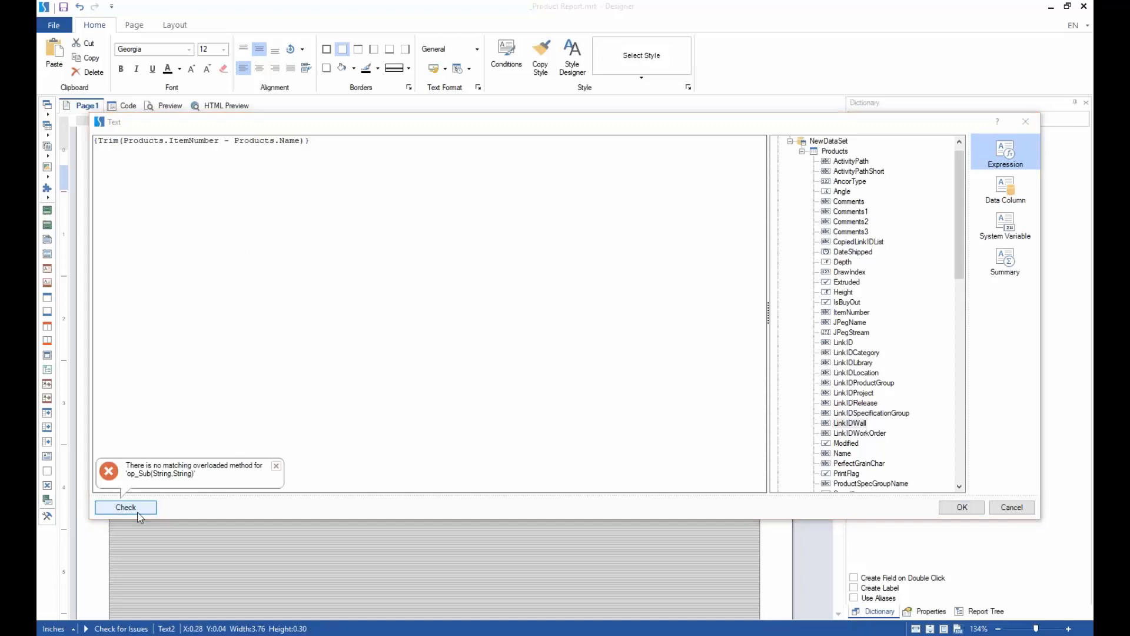
- Reduce the expression to {Trim(Products.ItemNumber)} by removing the dash and Products.Name, and check it
click(247, 149)
drag(219, 141, 303, 146)
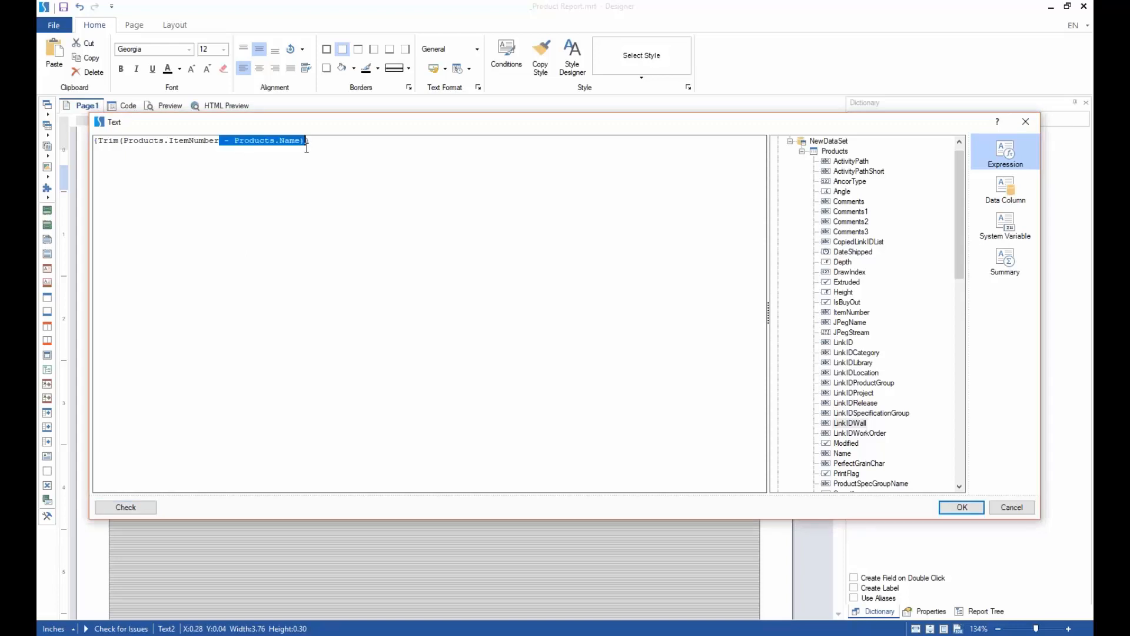
key(Delete)
click(142, 506)
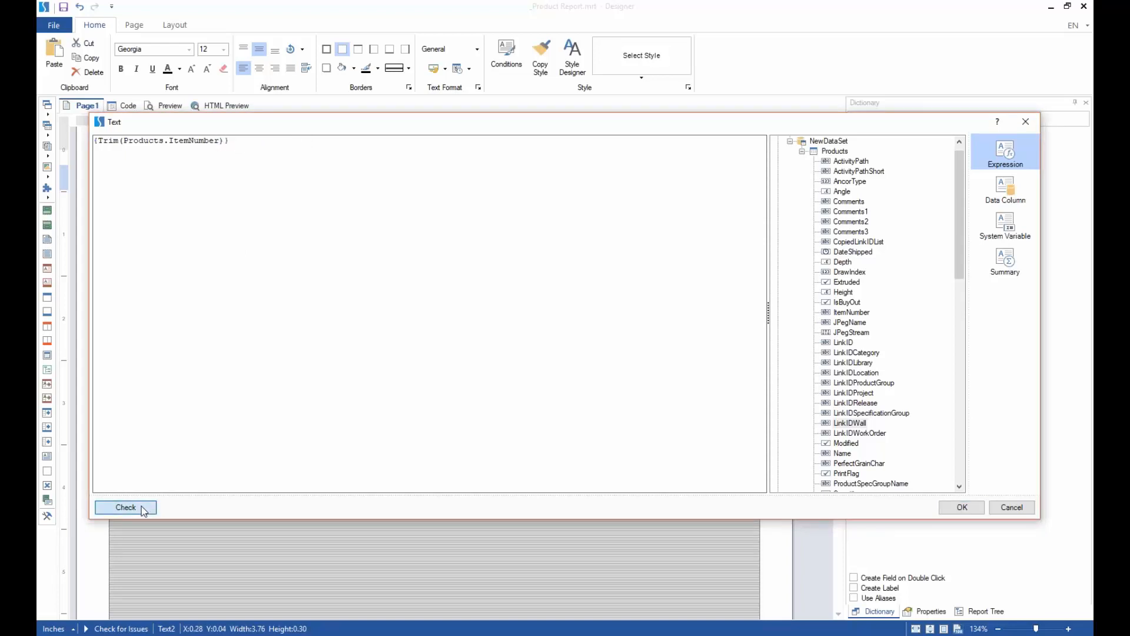
- Append a dash and a separate {Trim(Products.Name)} to the expression, with a few trailing spaces after Name
click(286, 318)
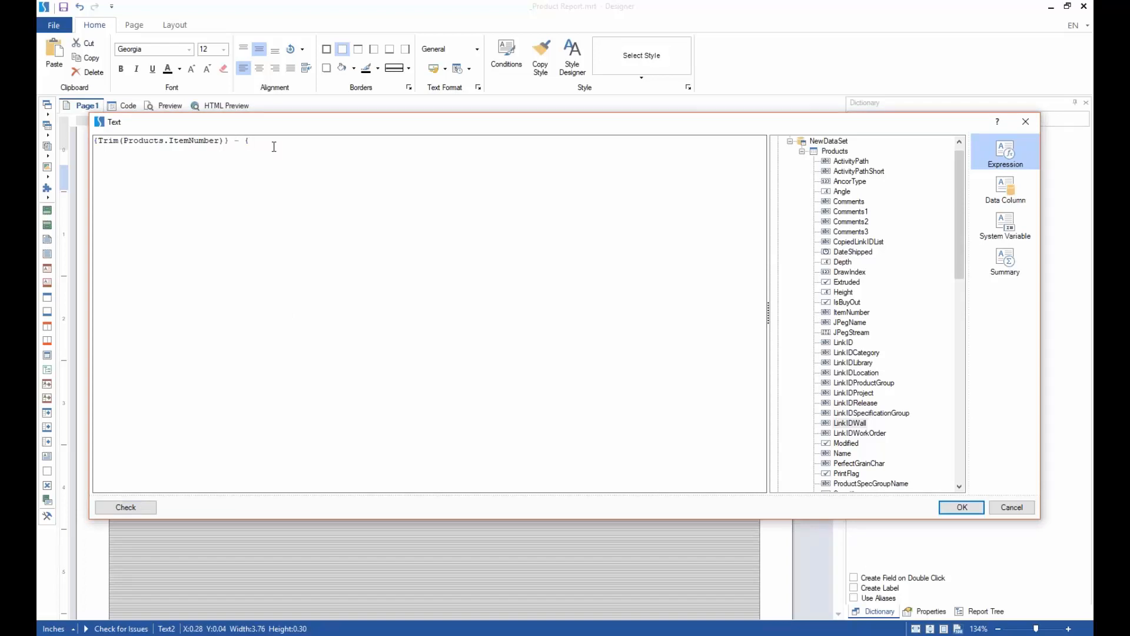
text(- {Trim(Products.Nam)
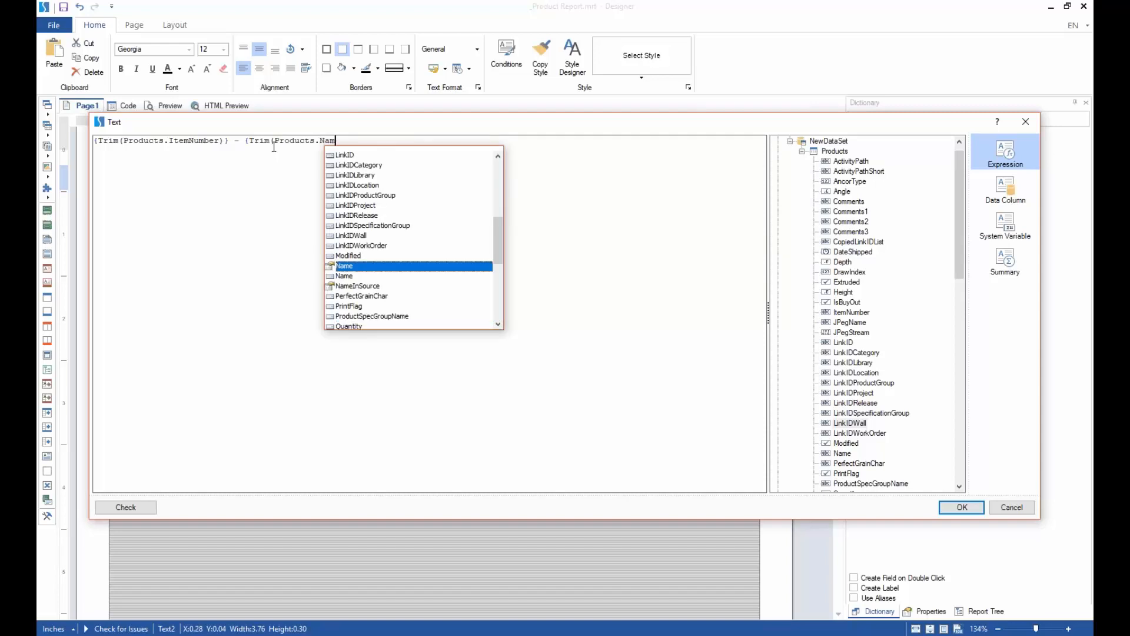
key(Return)
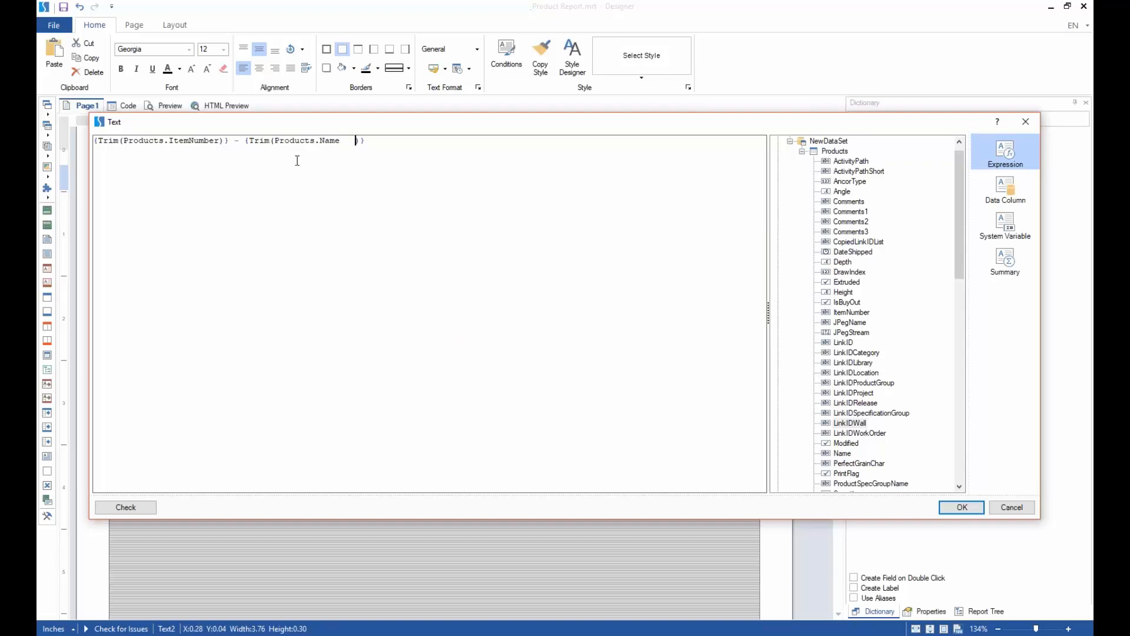
- Add trailing spaces after Products.ItemNumber inside its Trim function, apply the checked expression and preview the report
click(220, 141)
click(126, 507)
click(220, 364)
drag(222, 141, 236, 145)
click(246, 149)
click(962, 508)
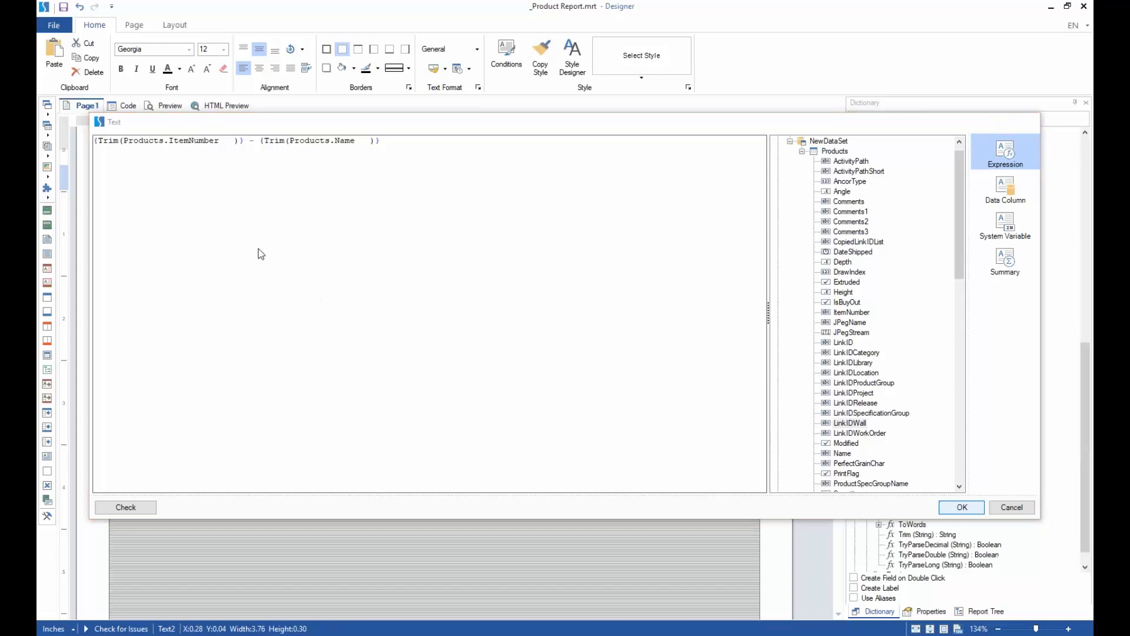
click(168, 106)
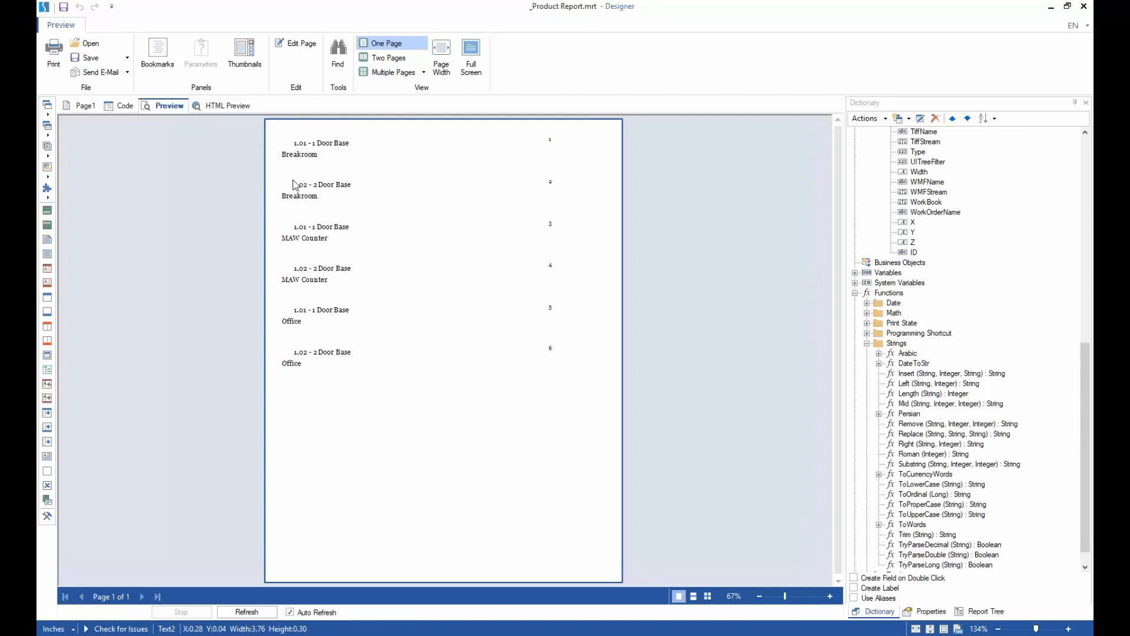
click(90, 113)
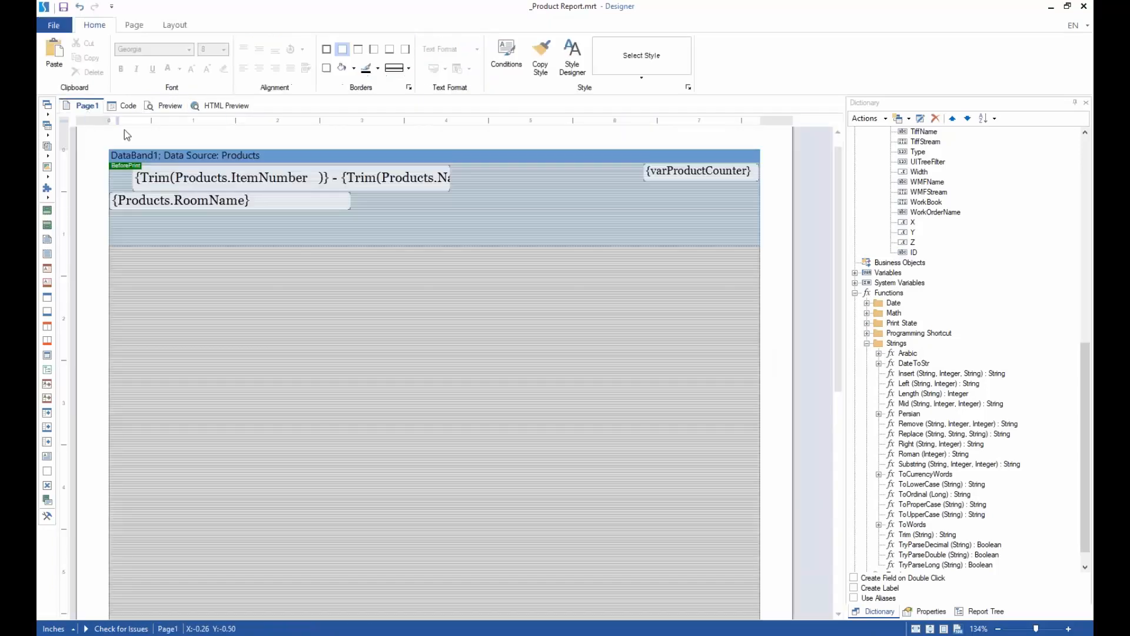
- Reopen the item number and name text and clear its entire Trim expression
double_click(288, 182)
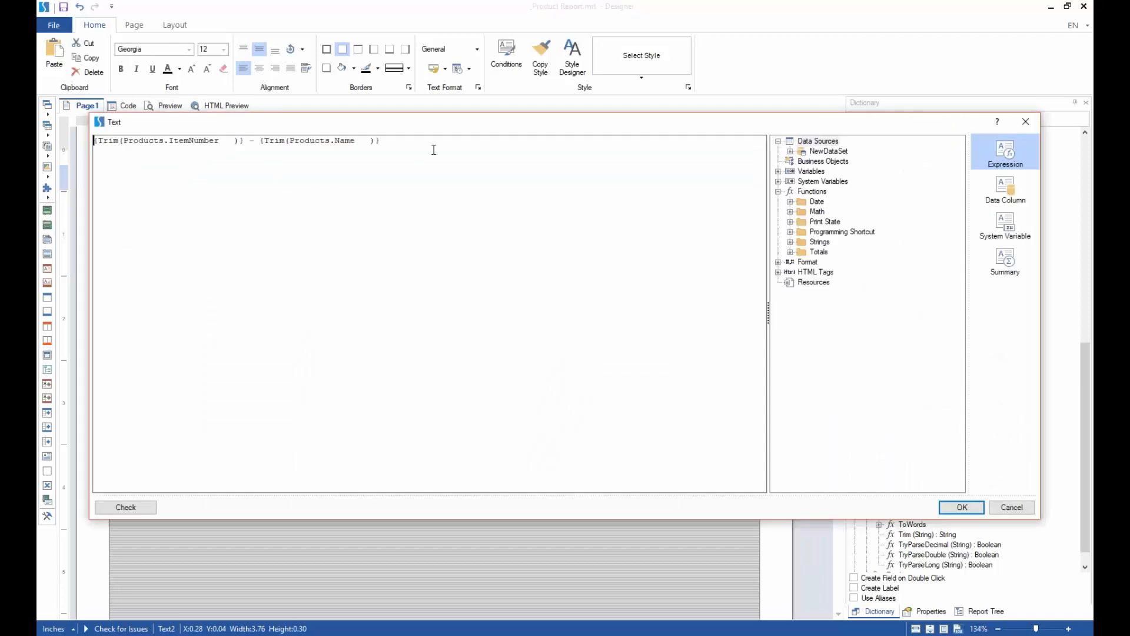
drag(434, 150, 309, 144)
click(373, 146)
click(415, 146)
drag(405, 145, 101, 146)
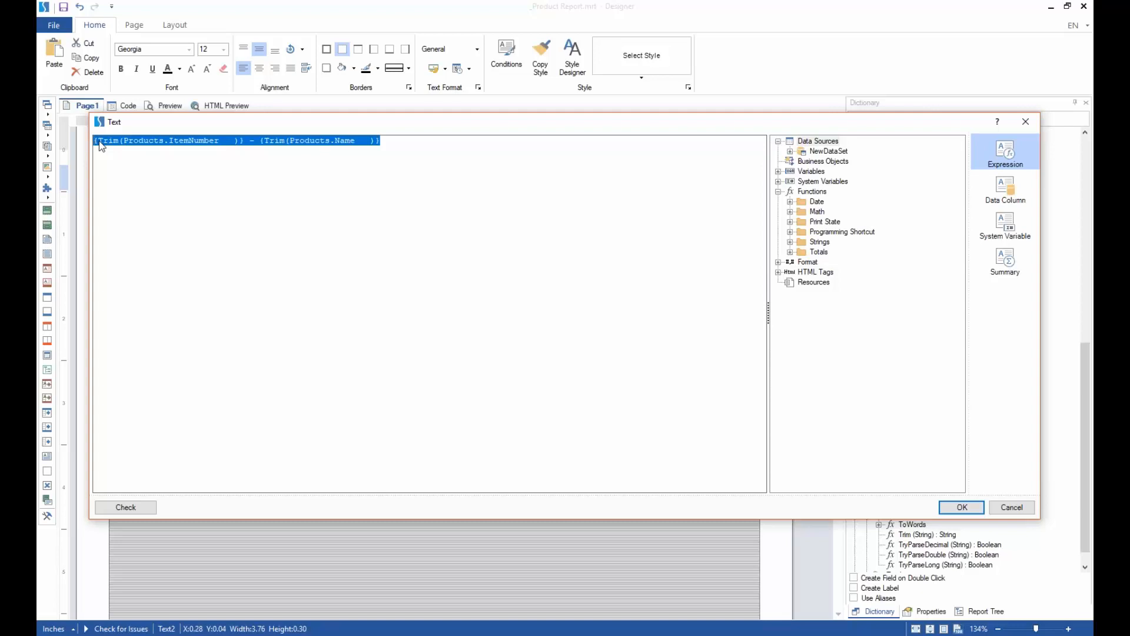
key(Delete)
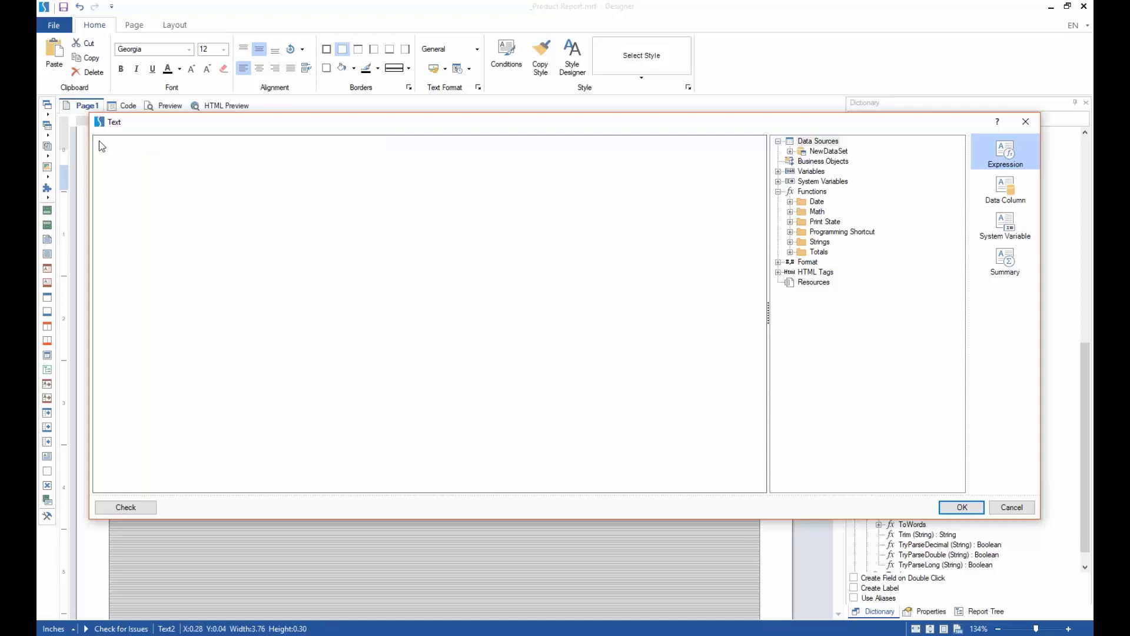
text(Produ)
key(BackSpace)
key(BackSpace)
key(BackSpace)
key(BackSpace)
key(BackSpace)
- Remove the stray opening brace and insert the Name field from the Products data source into the empty expression
click(791, 152)
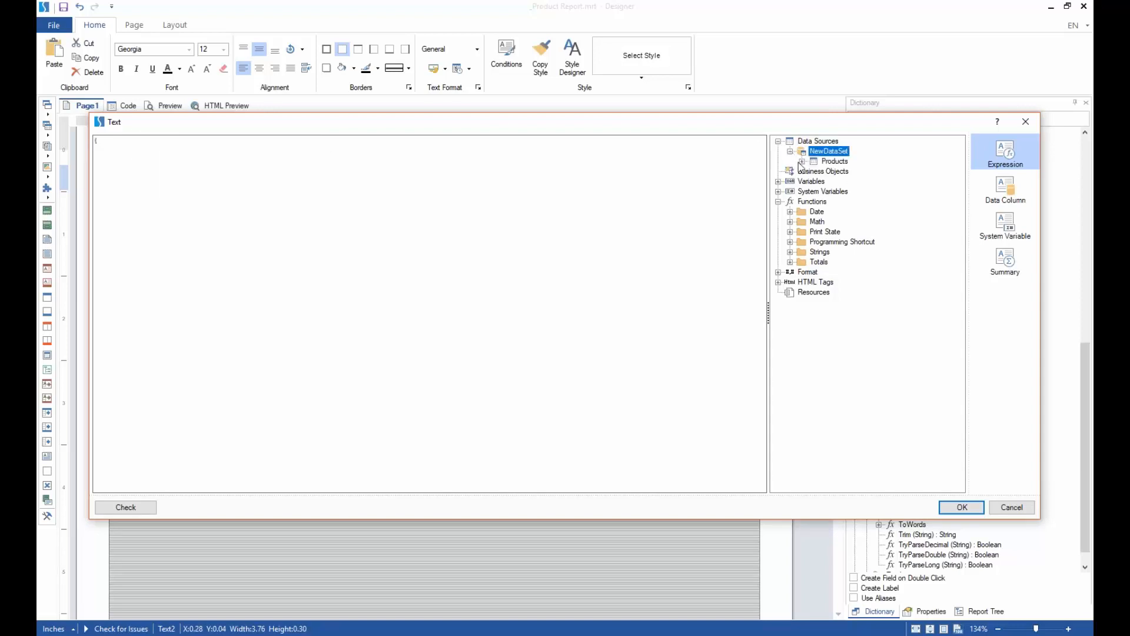
click(799, 162)
click(803, 161)
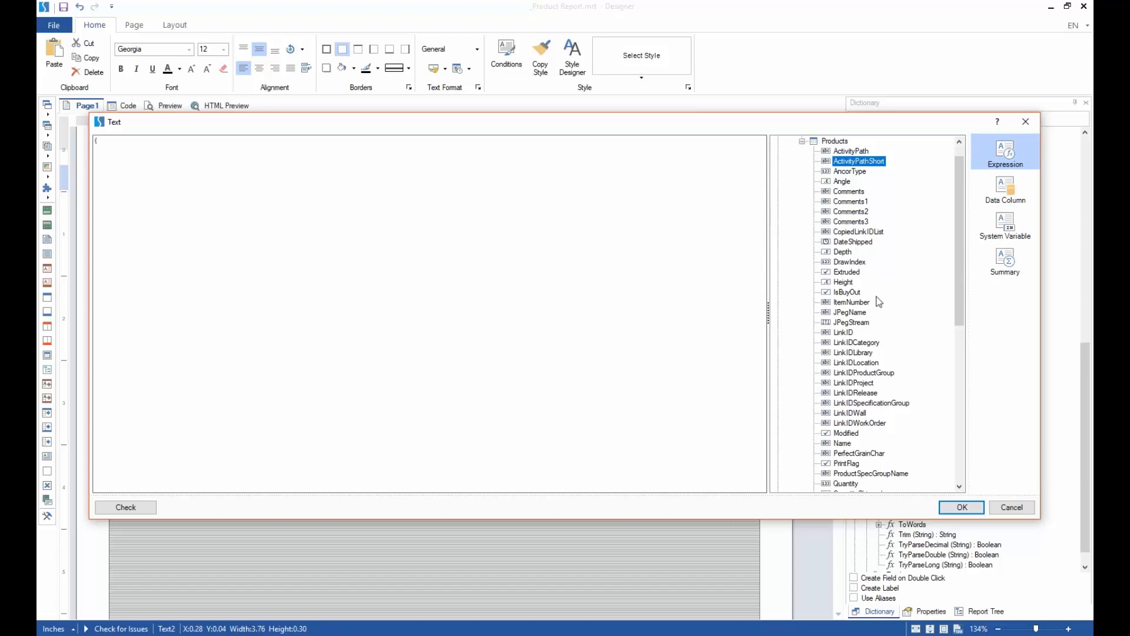
click(254, 151)
key(BackSpace)
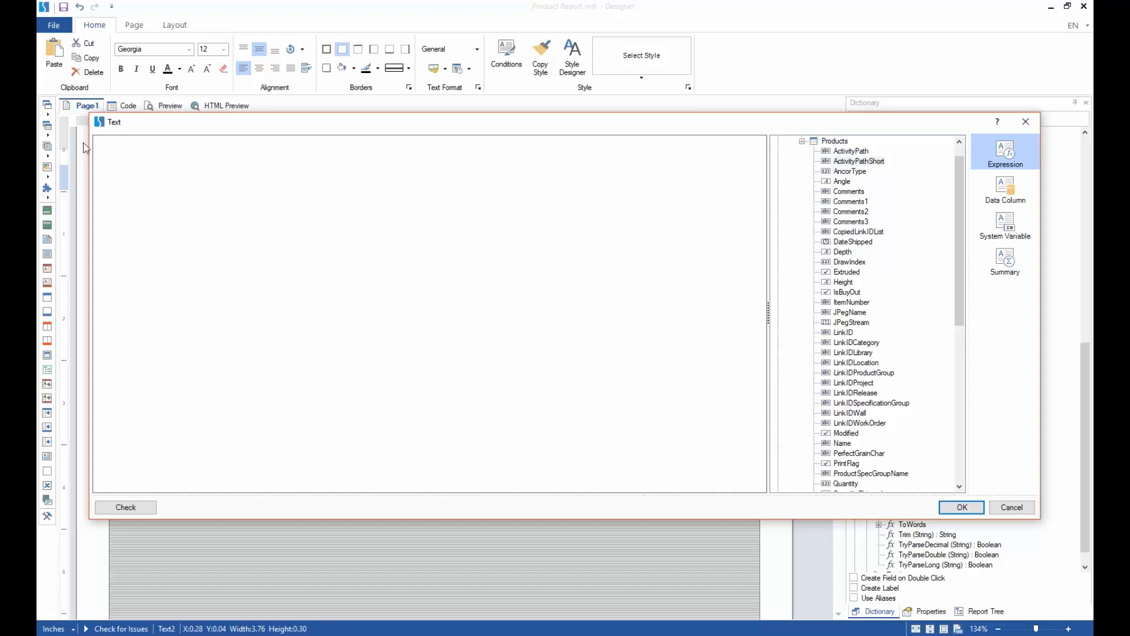
double_click(843, 443)
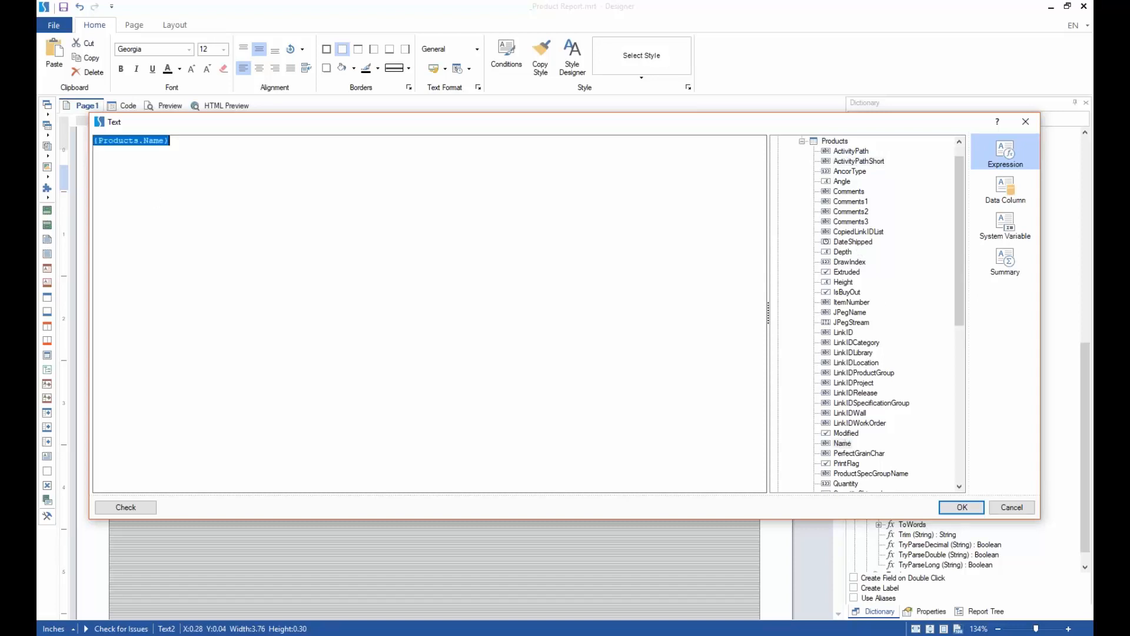
- Extend the expression to {Products.Name.ToUpper}, check and apply it, and preview the report
click(165, 141)
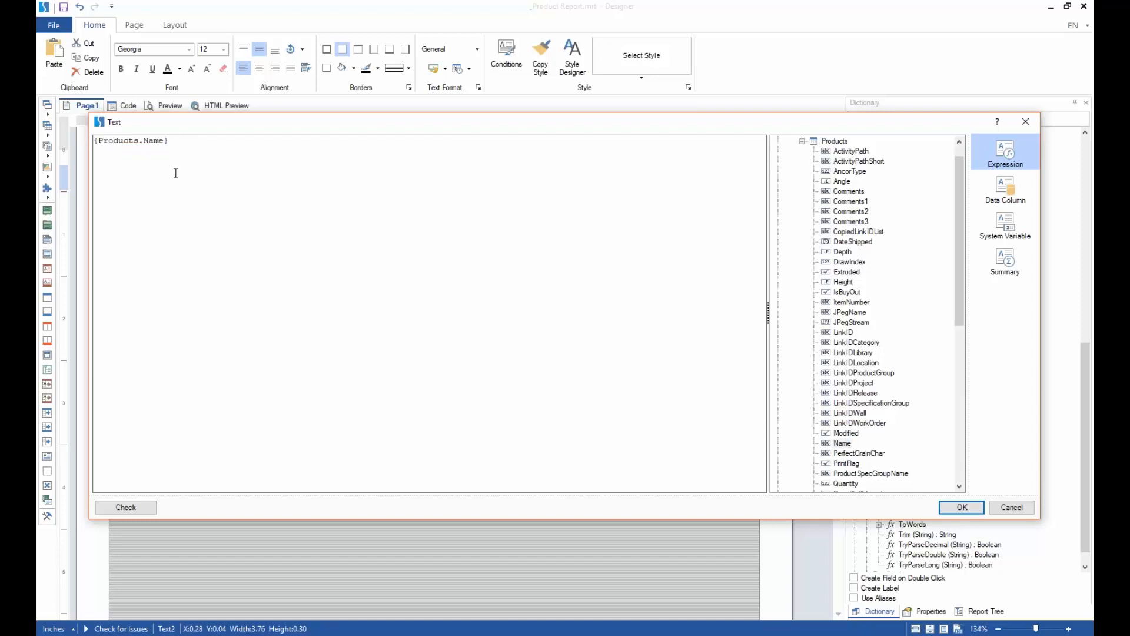
text(.)
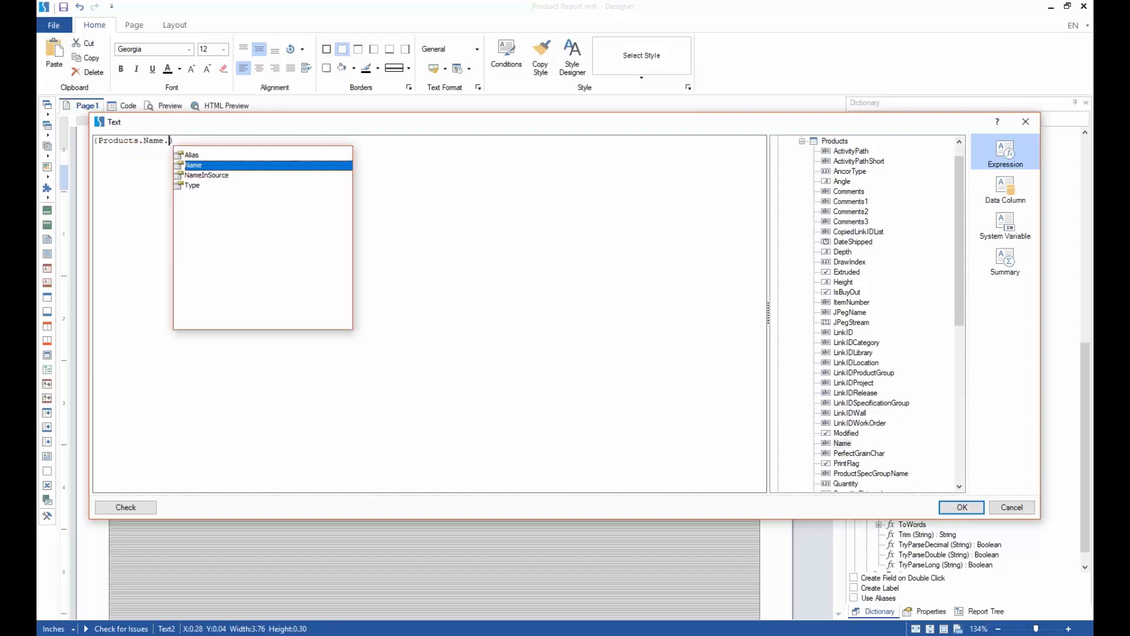
text(ToUpper)
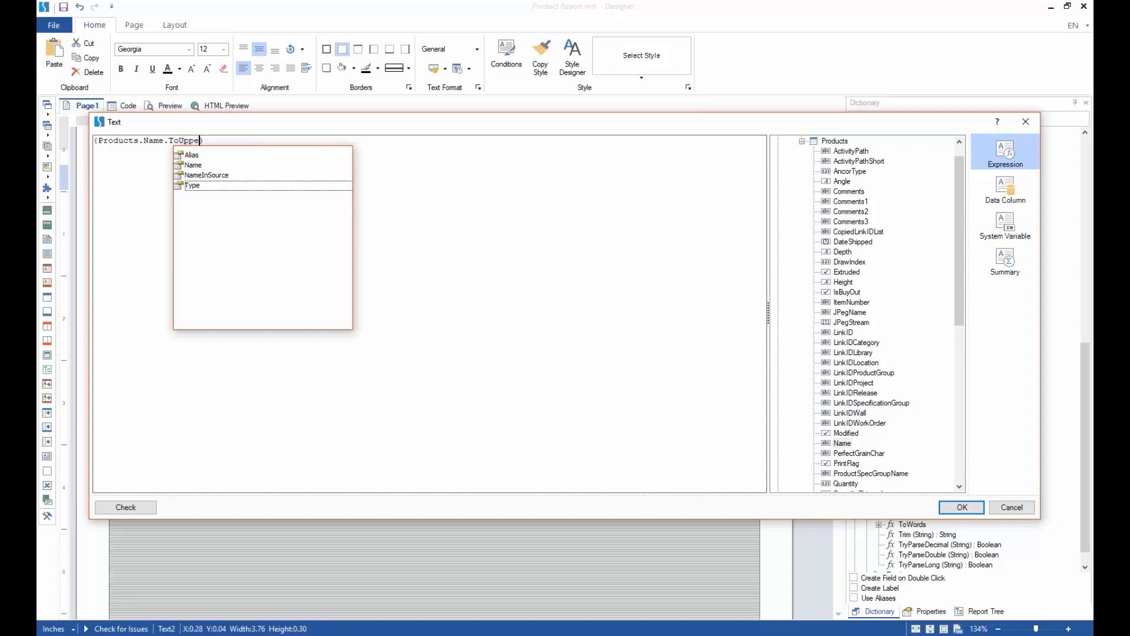
click(133, 197)
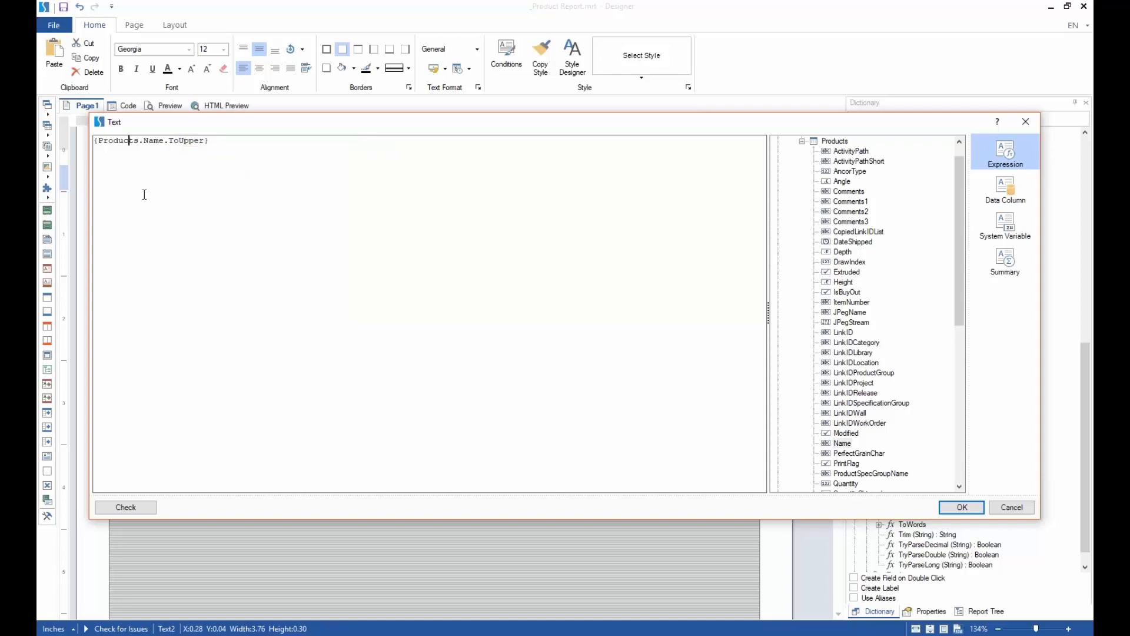
click(126, 507)
click(195, 412)
click(962, 507)
click(170, 106)
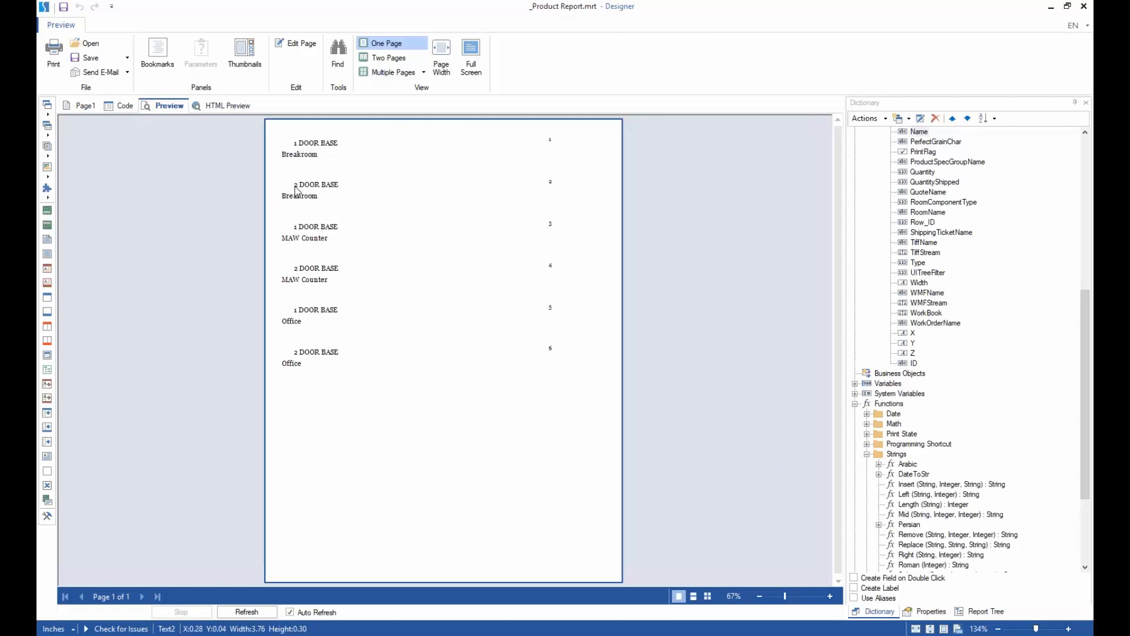
- Change the name expression to {Products.Name.ToLower} and preview the report
click(82, 105)
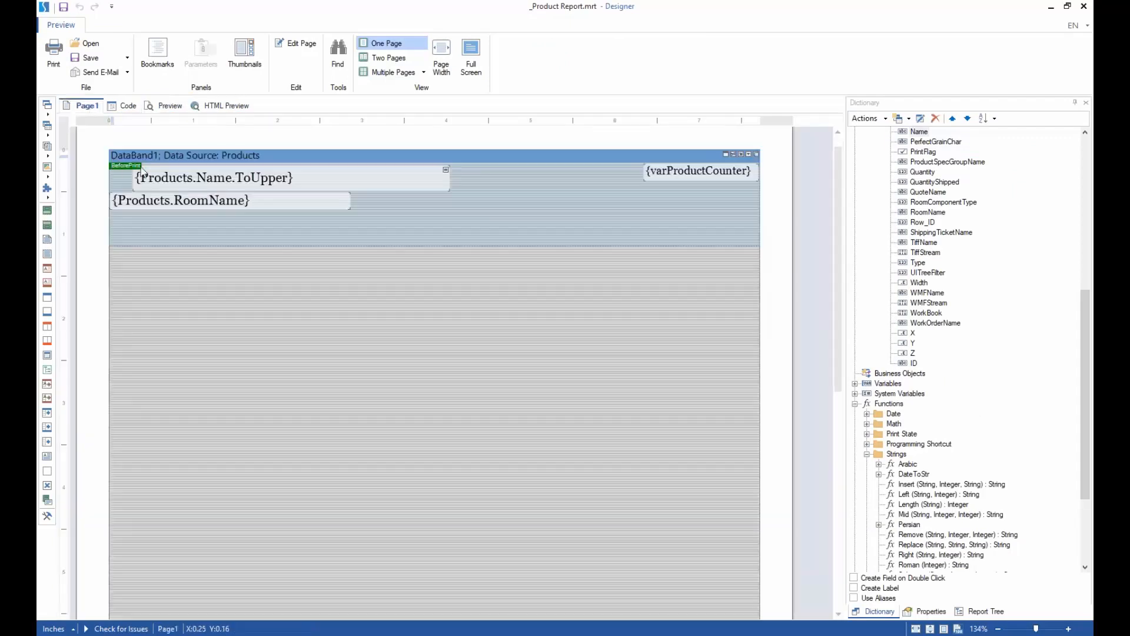
double_click(255, 186)
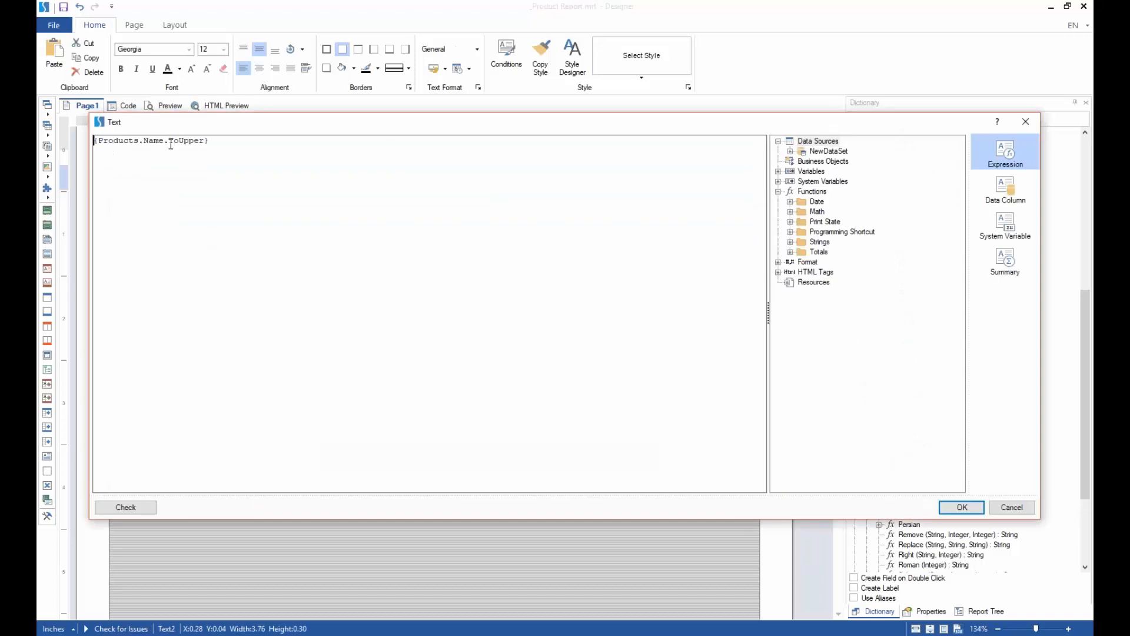
drag(178, 141, 203, 142)
text(Lower)
click(949, 510)
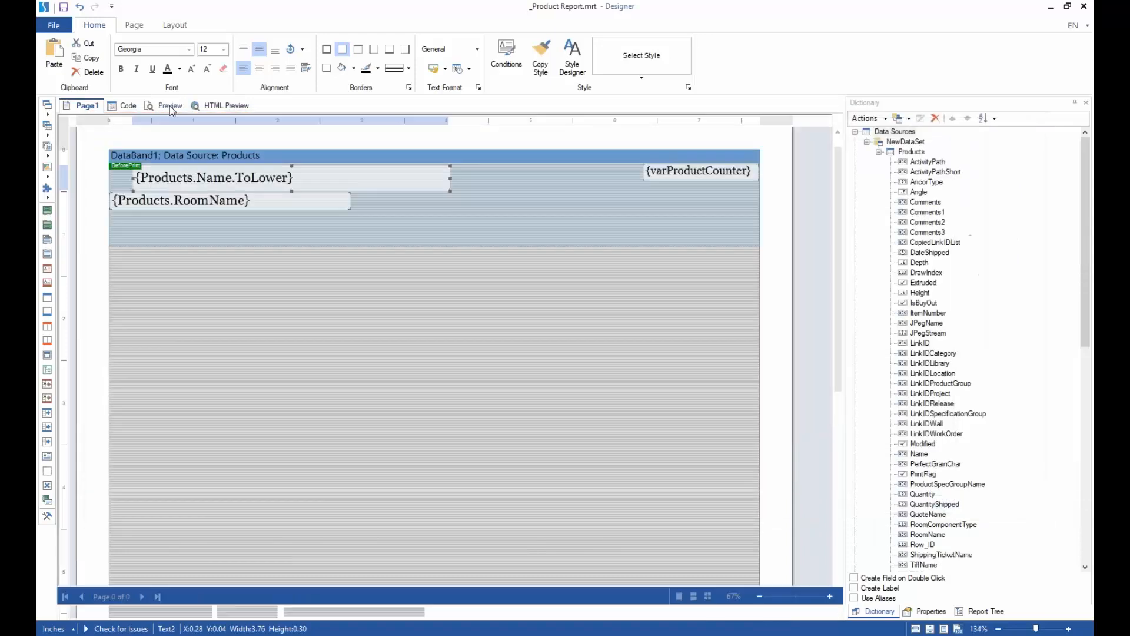
click(170, 105)
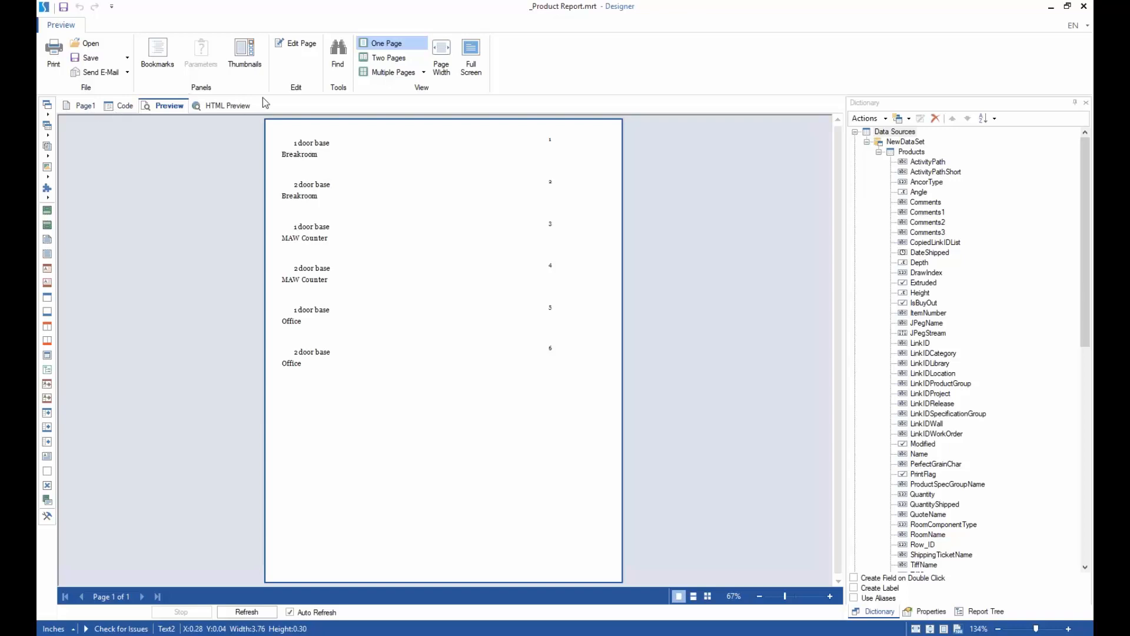
- Move the product name text to about X 0.05, Y 0.02 inches, nearly flush with the room name, and preview the report
click(85, 106)
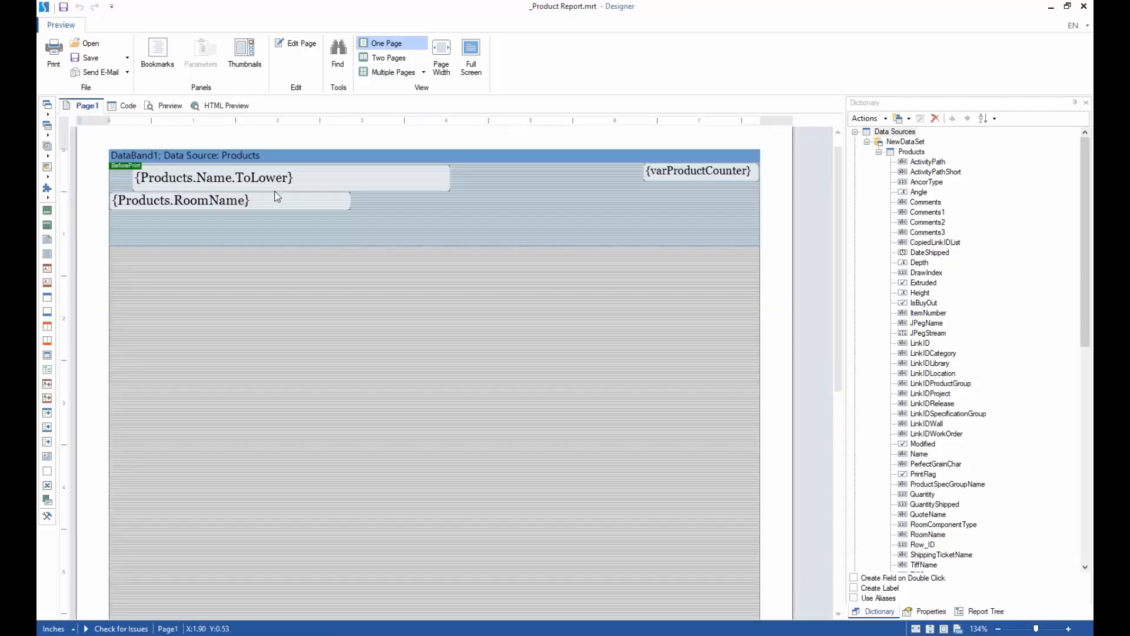
drag(274, 182, 255, 180)
click(170, 108)
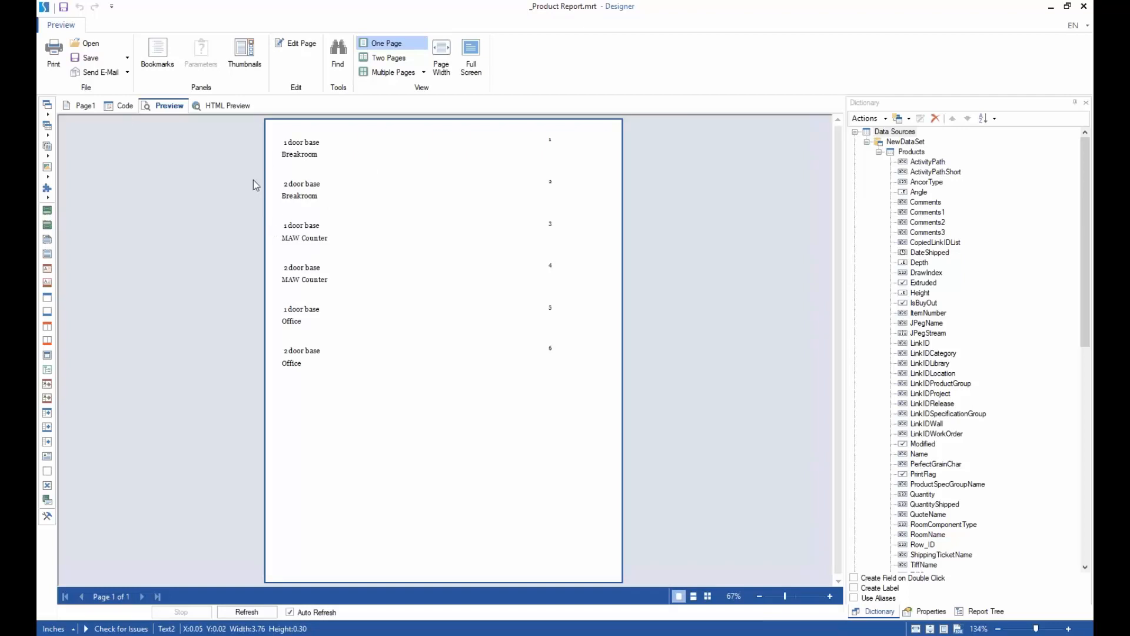
click(82, 106)
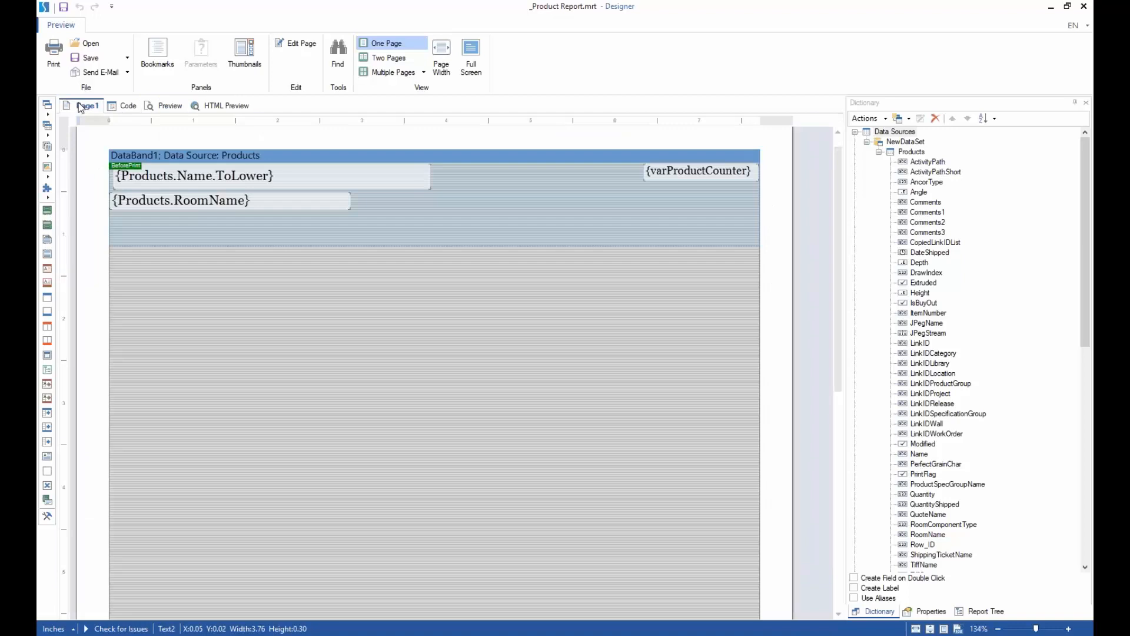
click(168, 107)
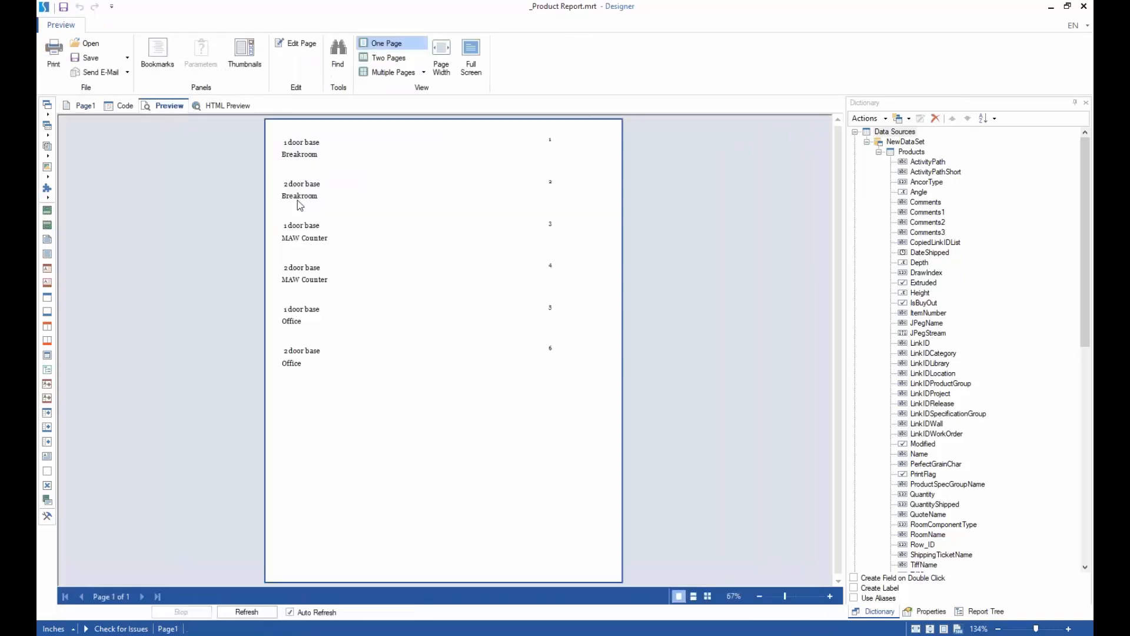
- Return to the page design and add a new filter to the Products data band
click(80, 106)
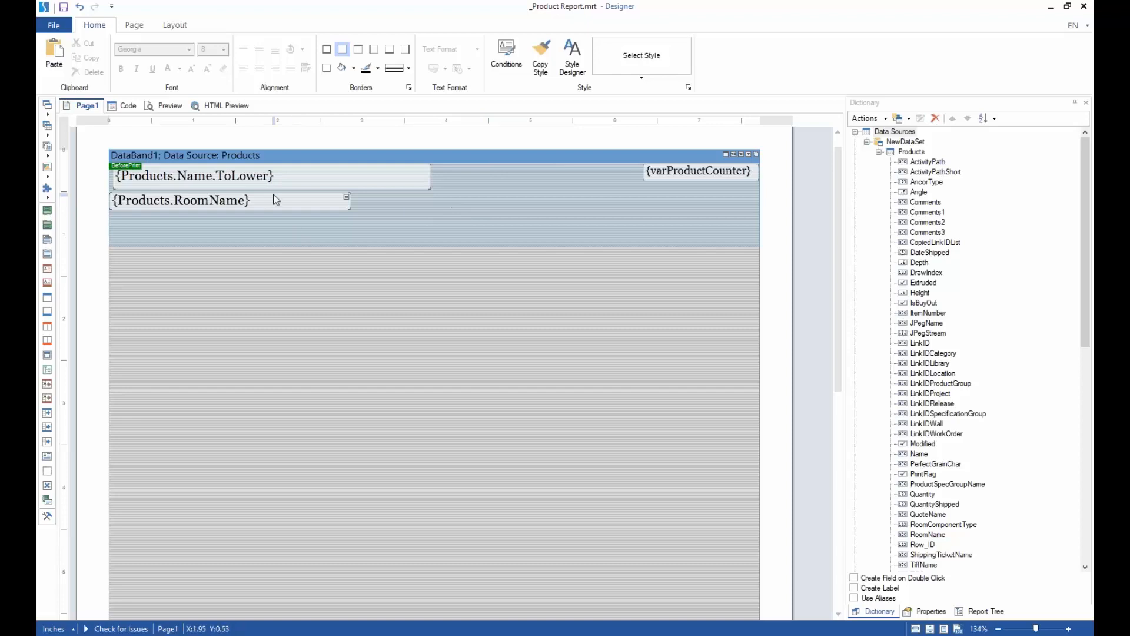
click(233, 162)
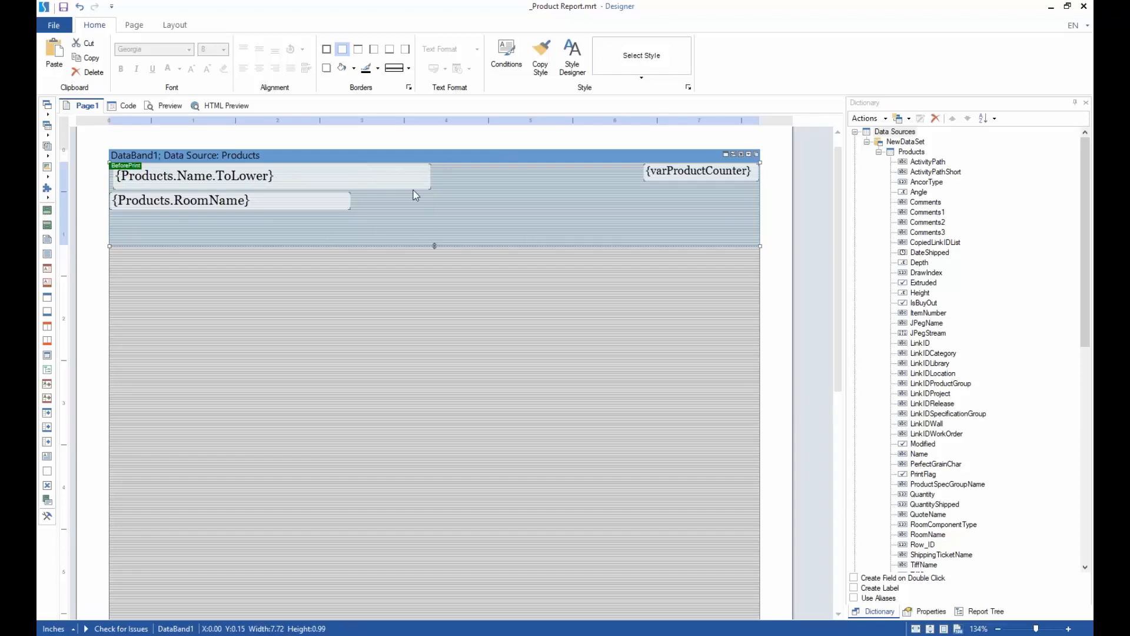
double_click(476, 162)
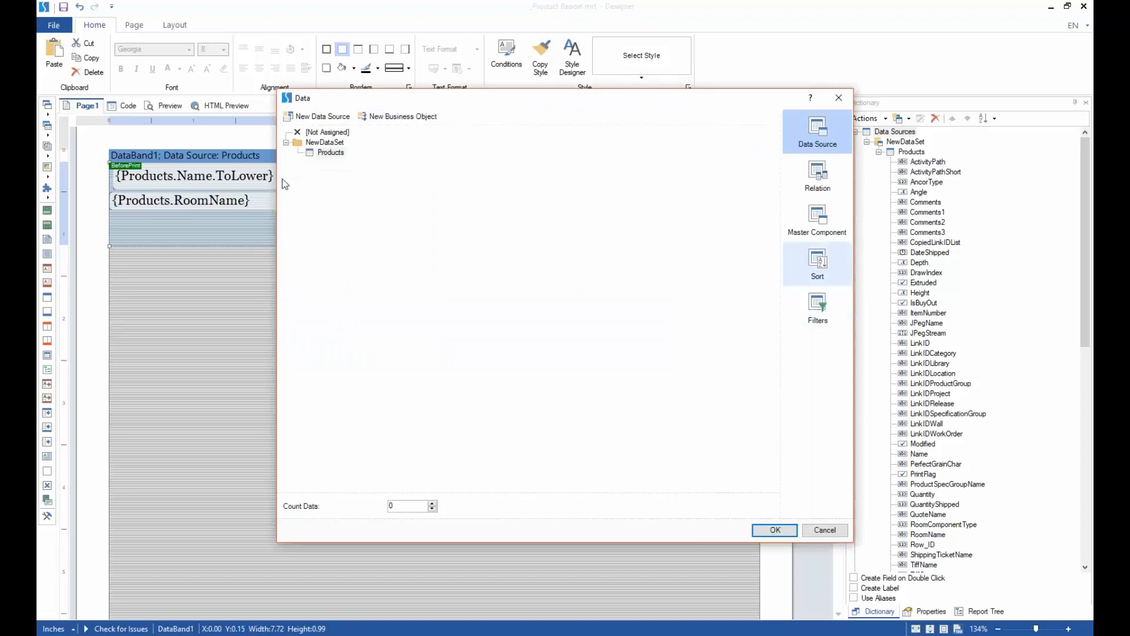
click(807, 326)
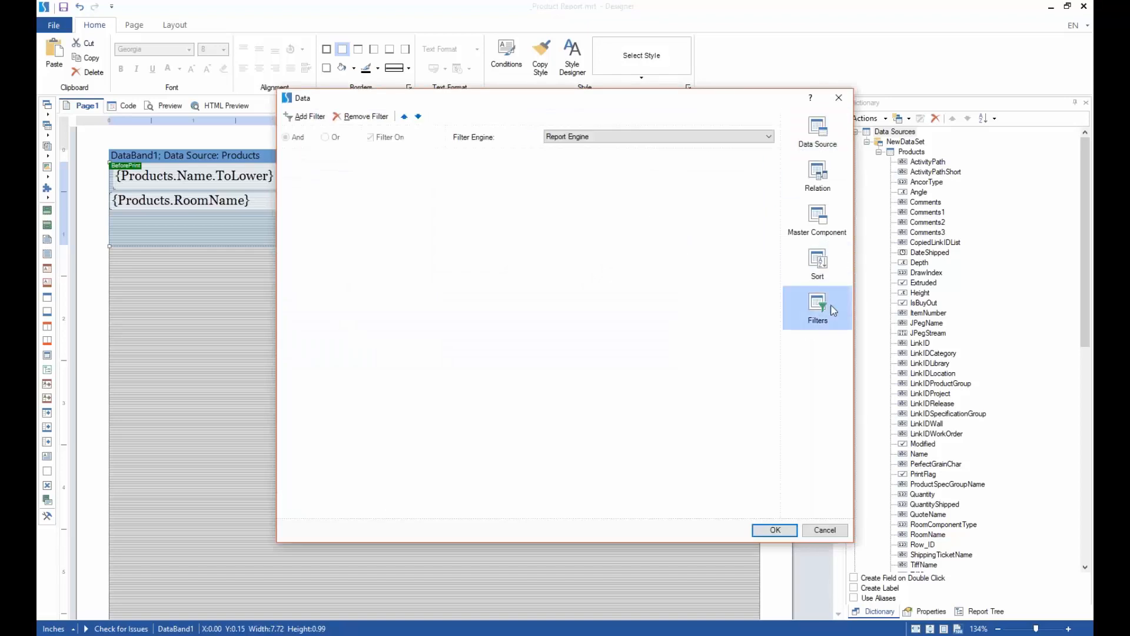
click(305, 116)
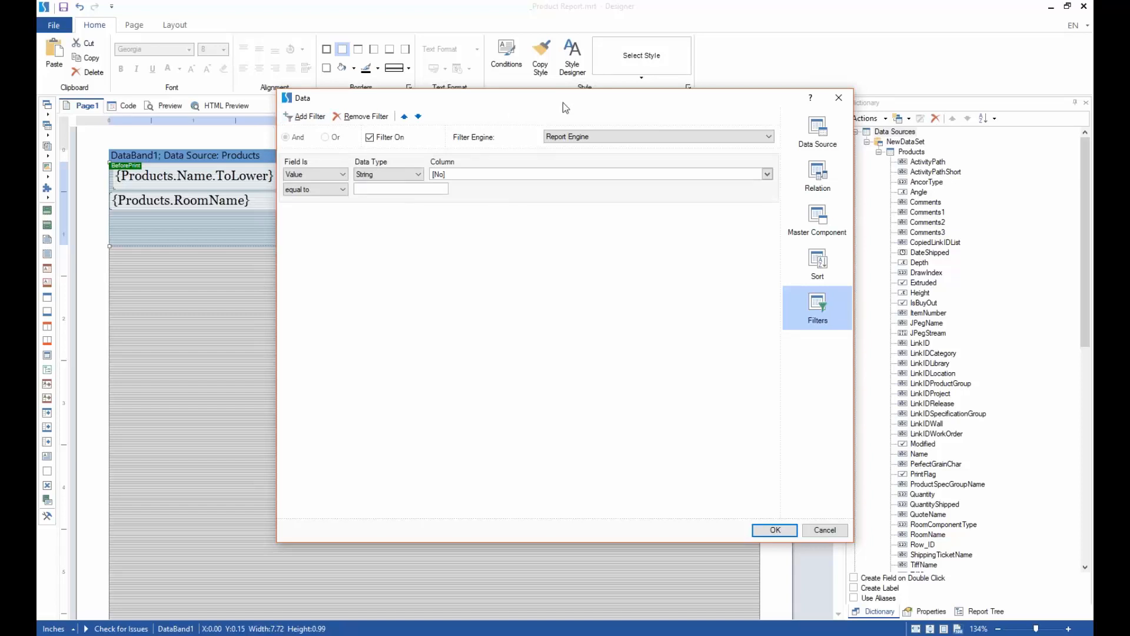
drag(562, 105, 532, 114)
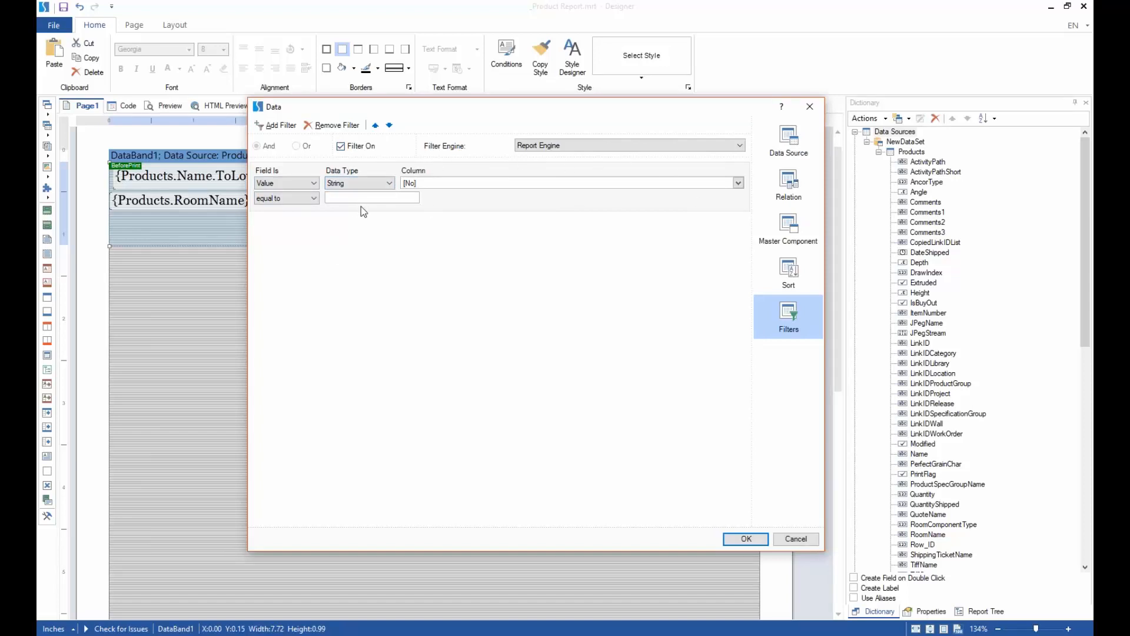
- Set the new filter's column to RoomName from the Products data source
click(507, 183)
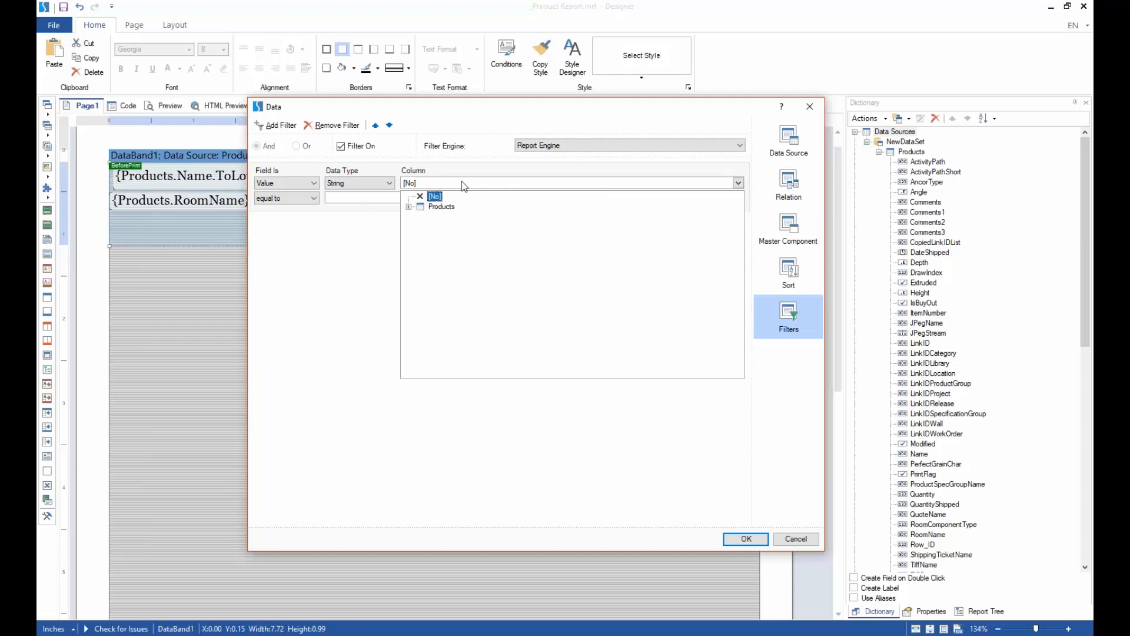
click(409, 206)
click(441, 207)
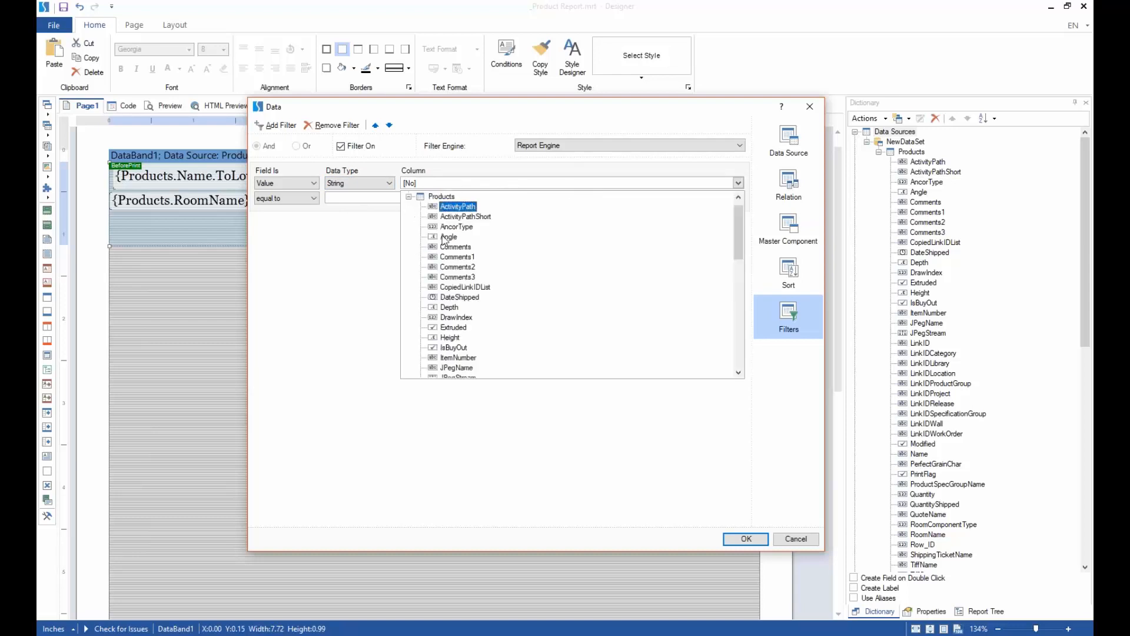
scroll(525, 321, down, 8)
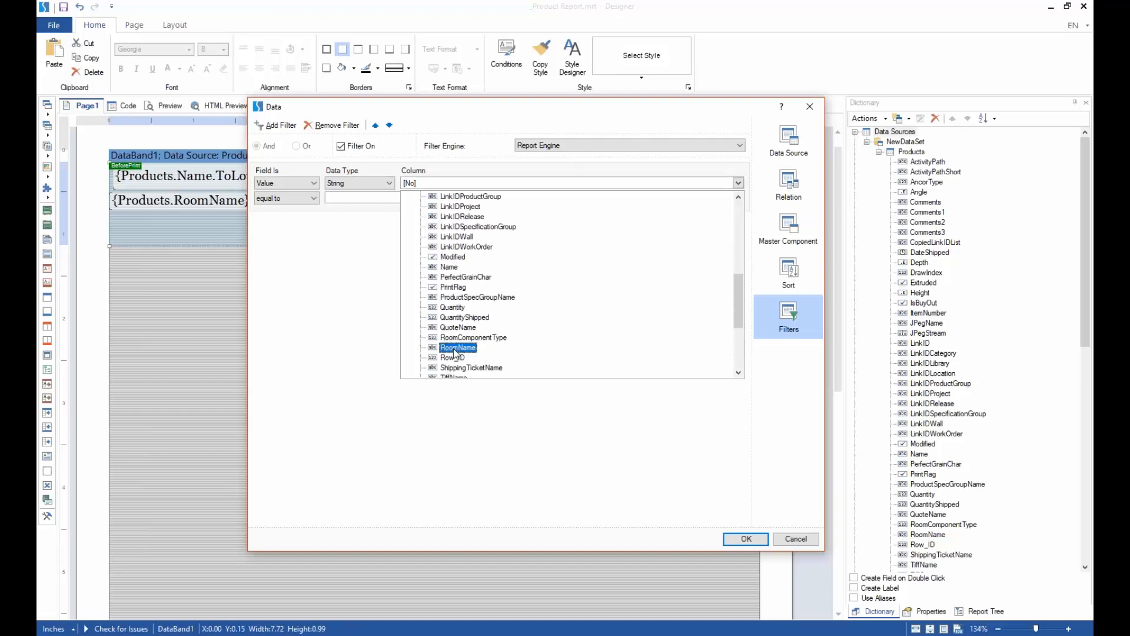
click(458, 348)
- Set the filter to match the value Breakroom, apply it, and preview the report
text(B)
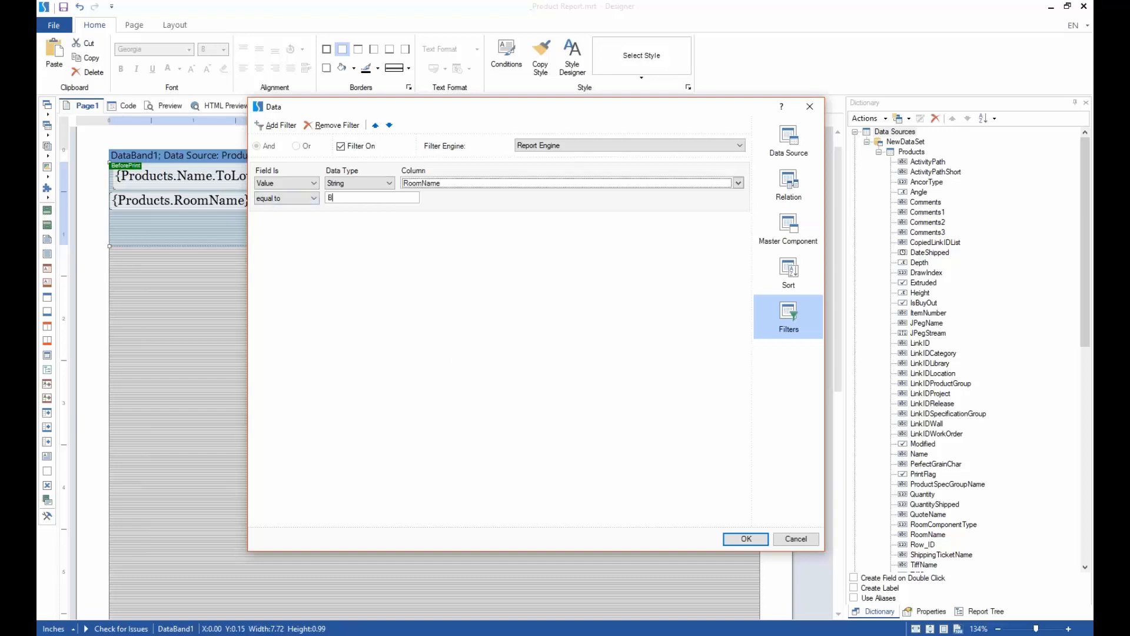
text(reak Roo)
key(BackSpace)
key(BackSpace)
key(BackSpace)
key(BackSpace)
text(room)
click(736, 541)
click(170, 105)
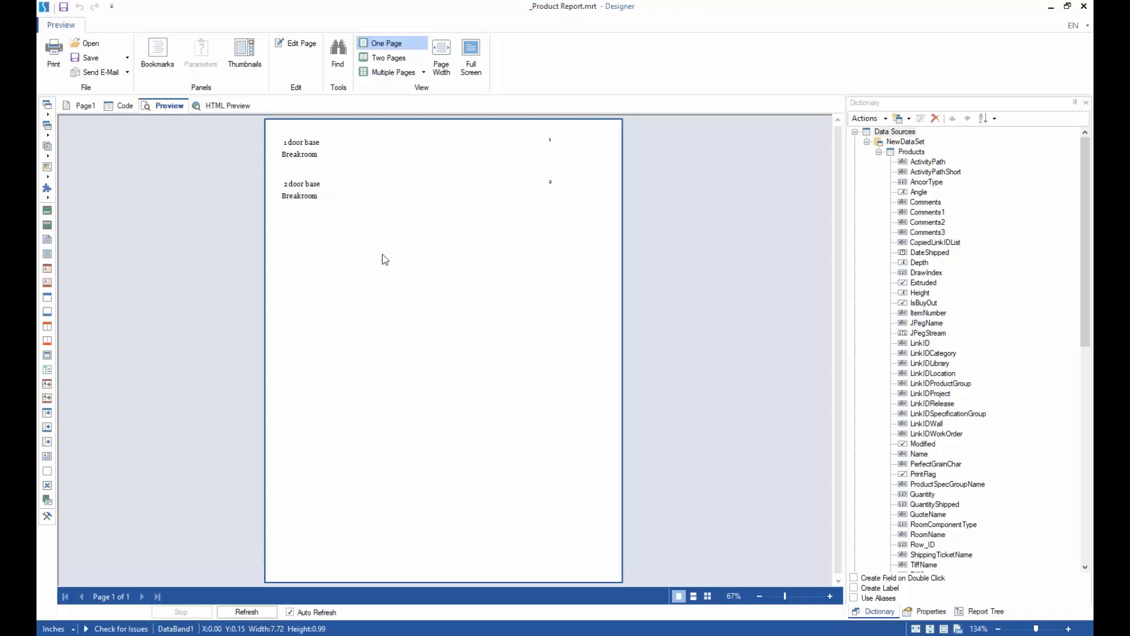
- Reopen the data band's filter, change it from Value to Expression, and open the expression's text editor
click(84, 107)
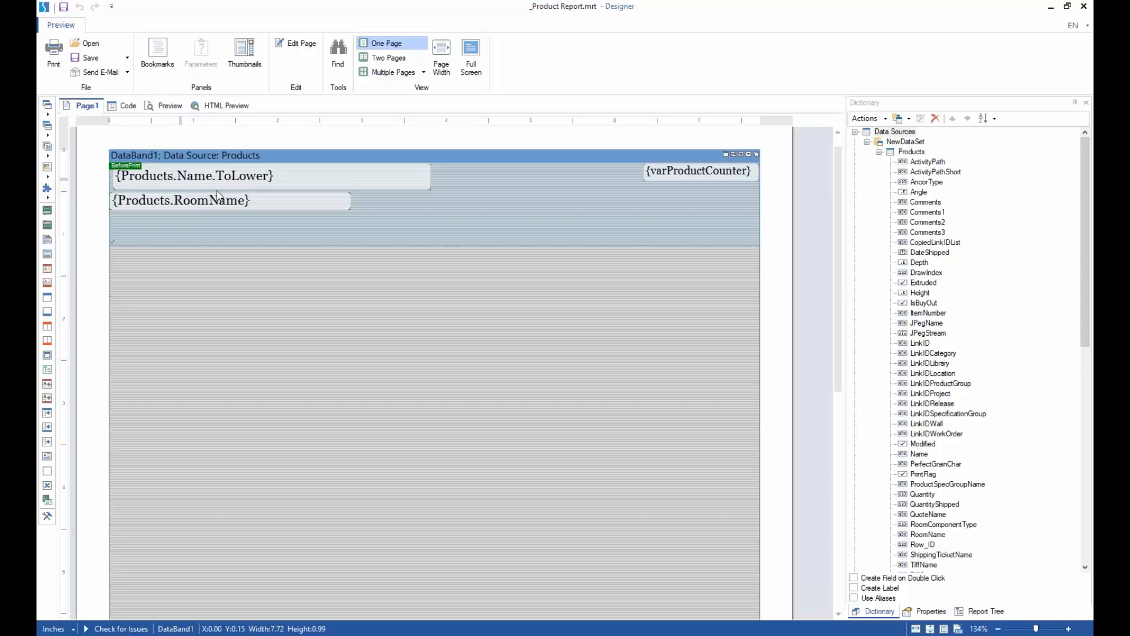
double_click(445, 162)
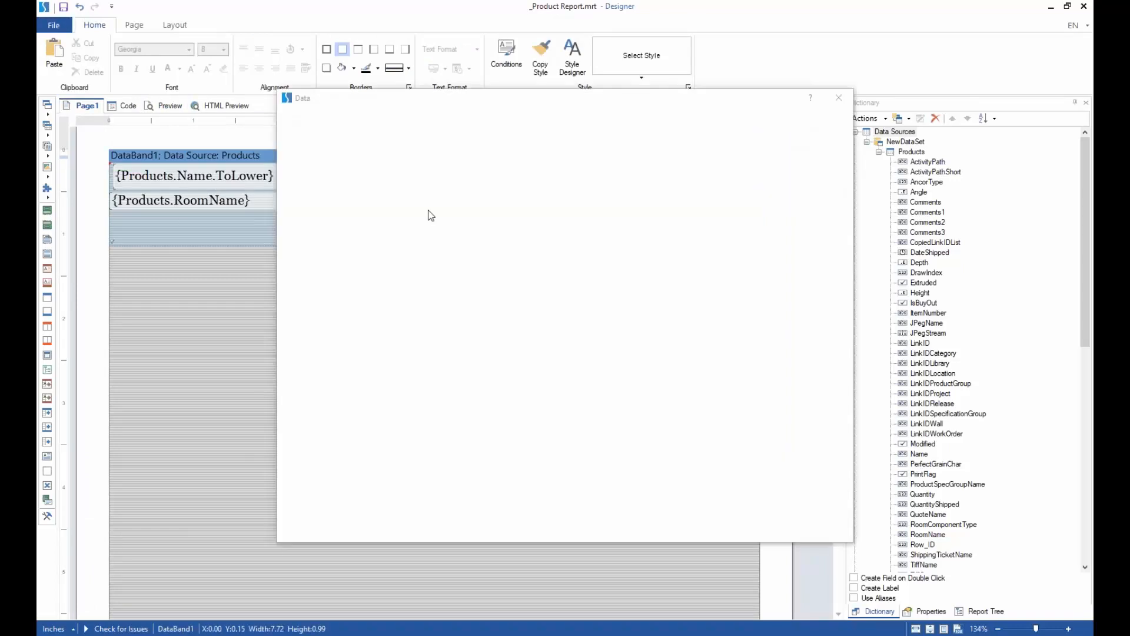
click(818, 312)
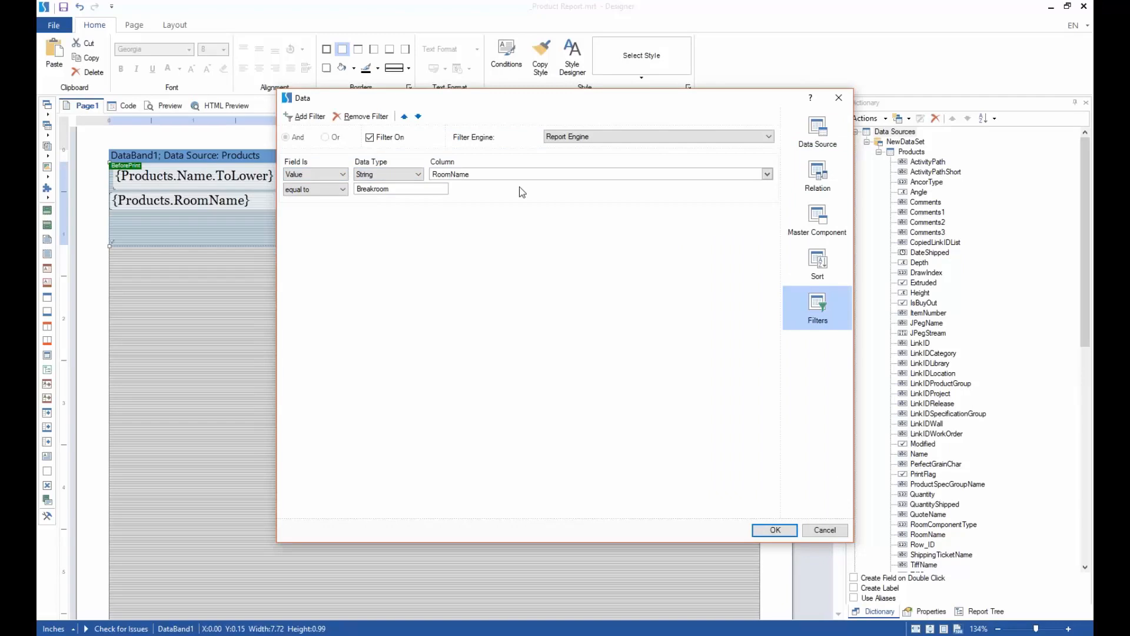
click(308, 175)
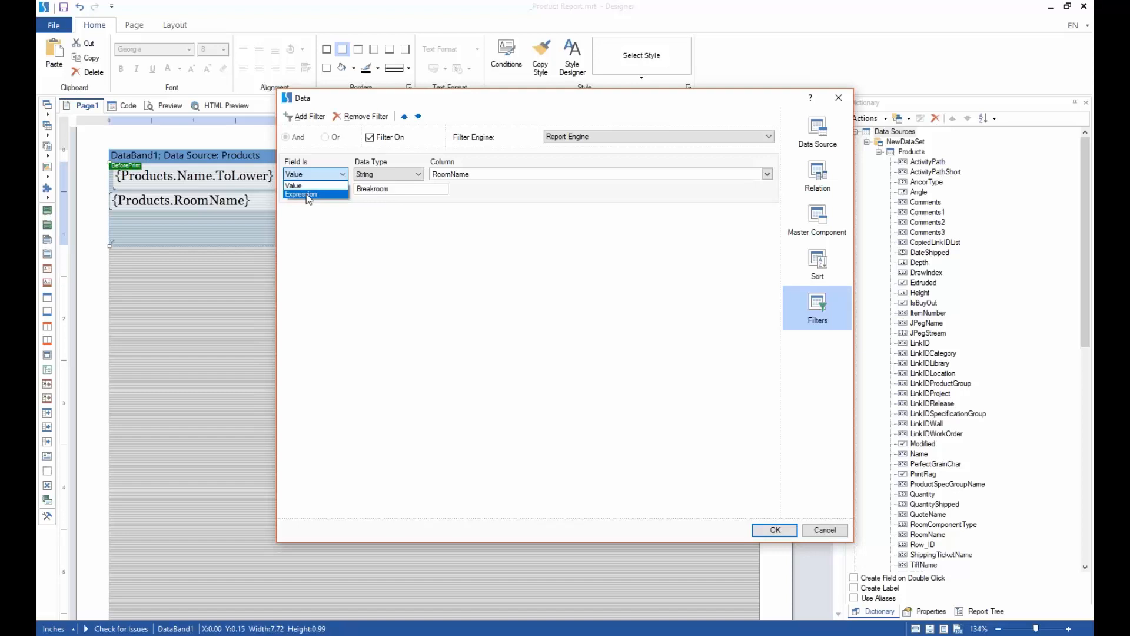
click(307, 194)
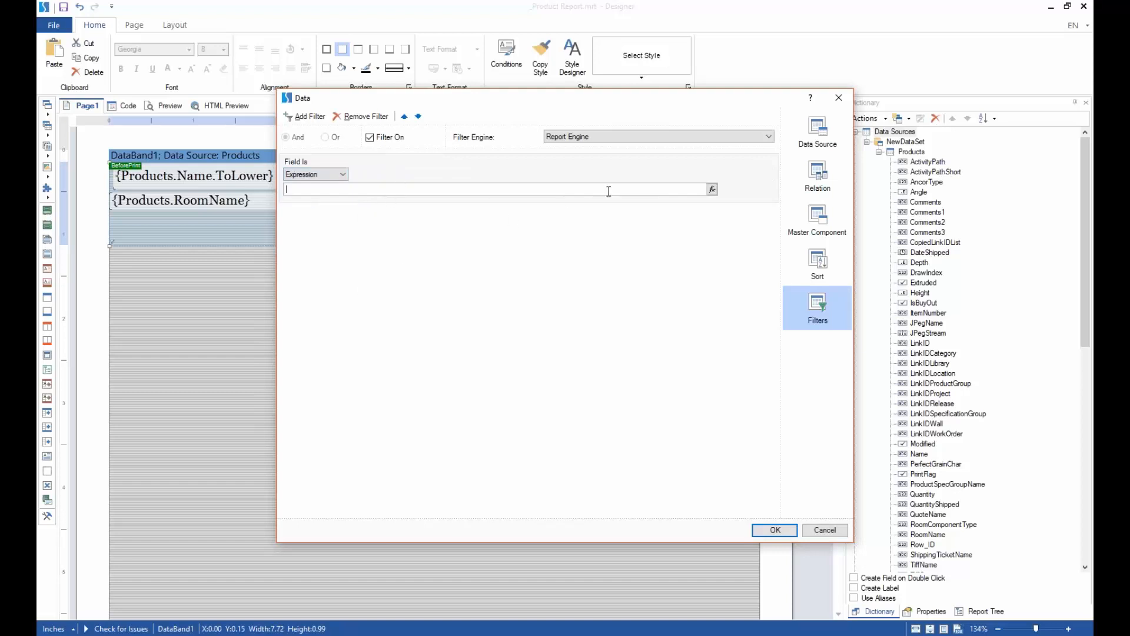
click(712, 189)
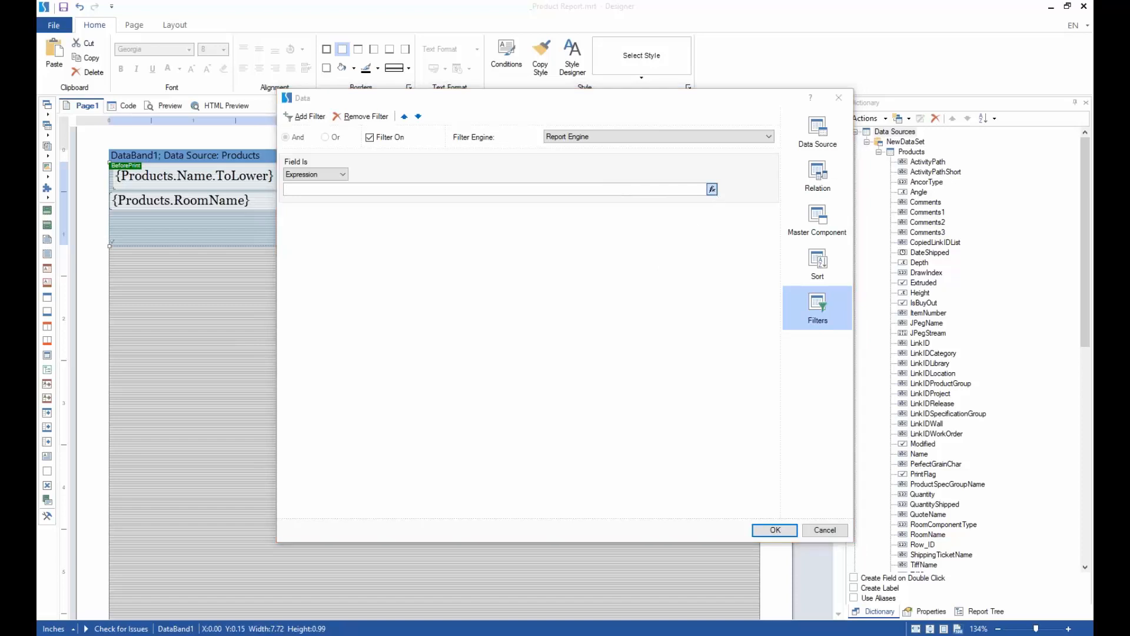
- Widen the editor's data list, reposition the editor, and insert the RoomName field from Products into the filter expression
drag(538, 113, 512, 63)
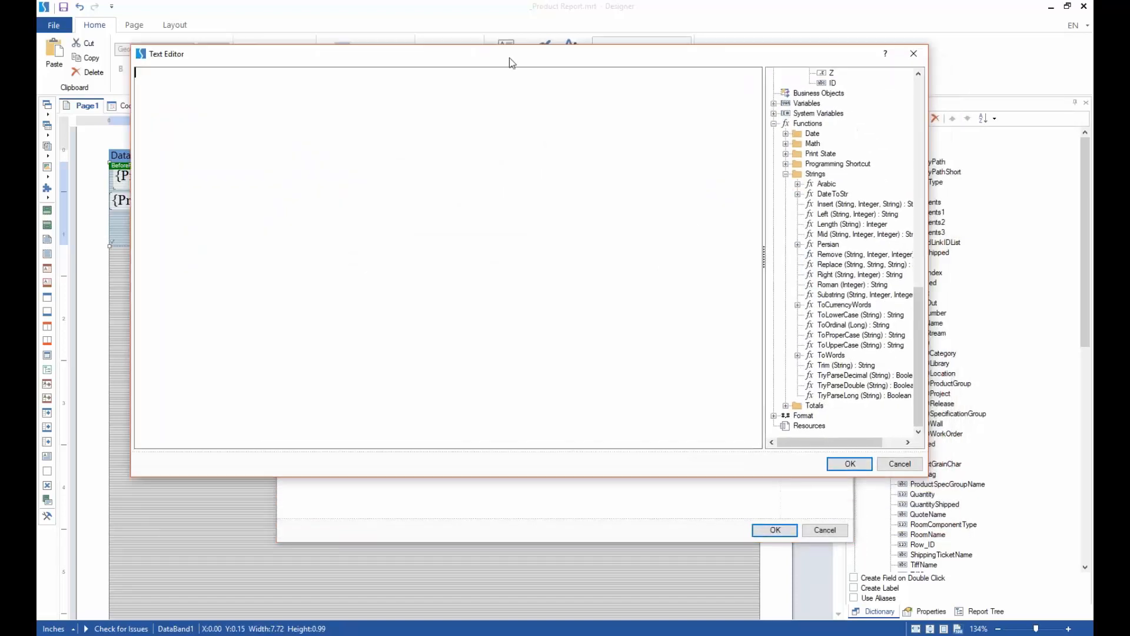
drag(764, 210, 695, 241)
drag(920, 317, 814, 70)
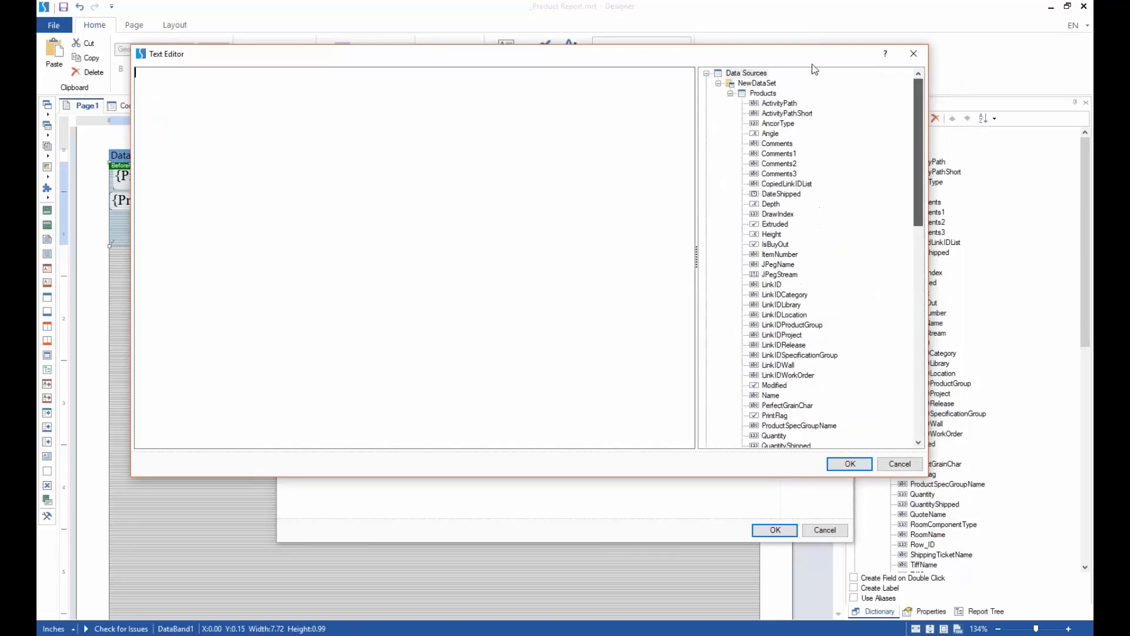
drag(698, 54, 693, 112)
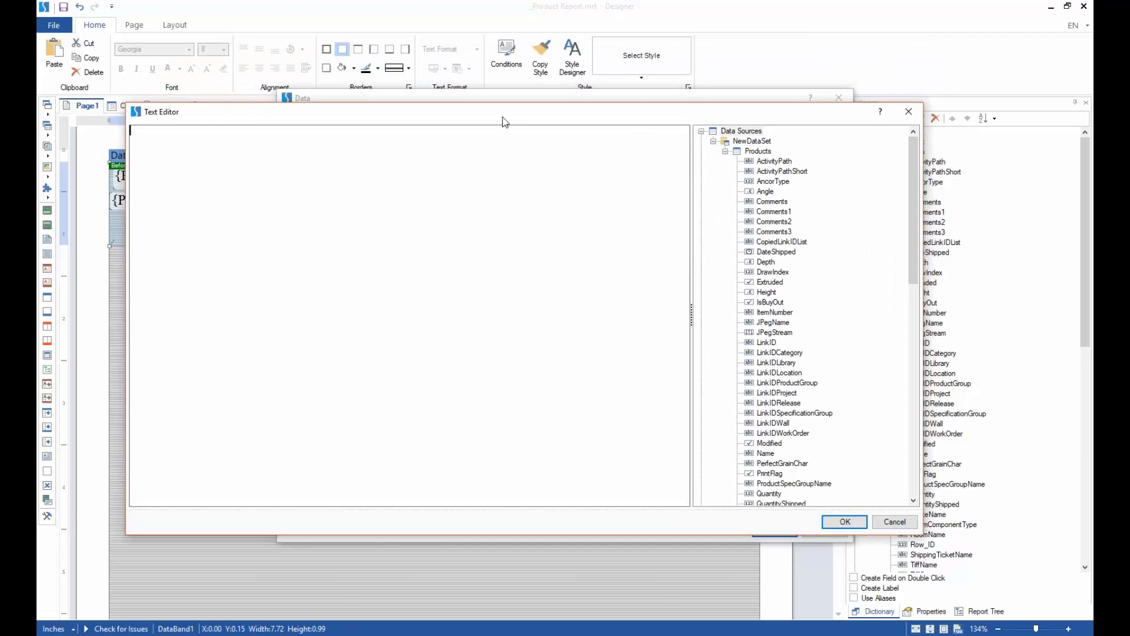
drag(520, 110, 553, 211)
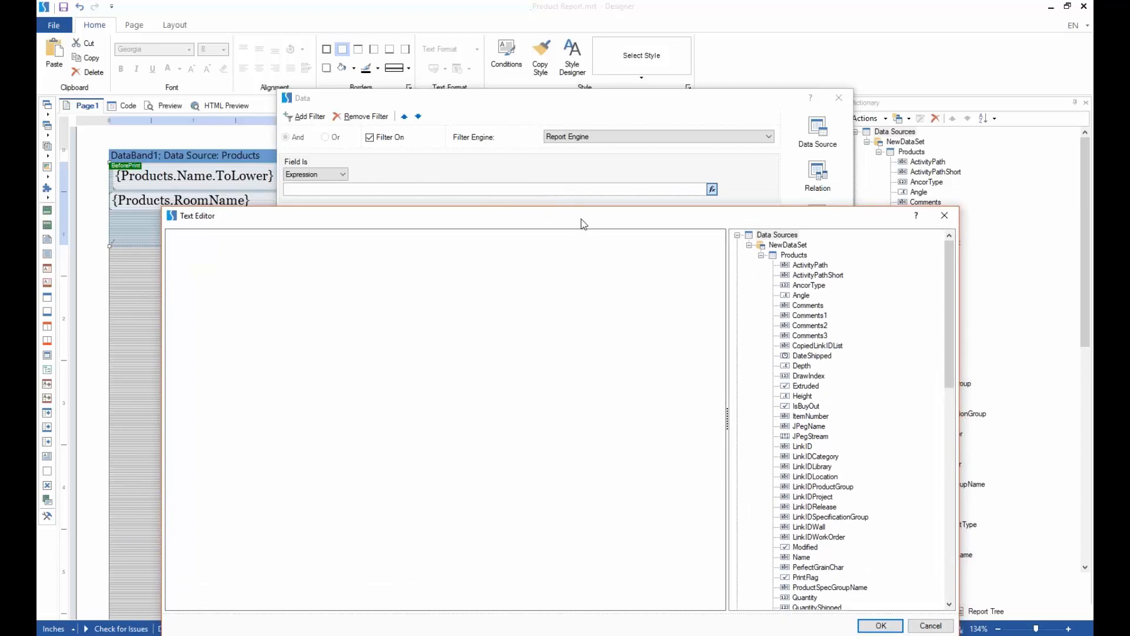
drag(583, 224, 580, 215)
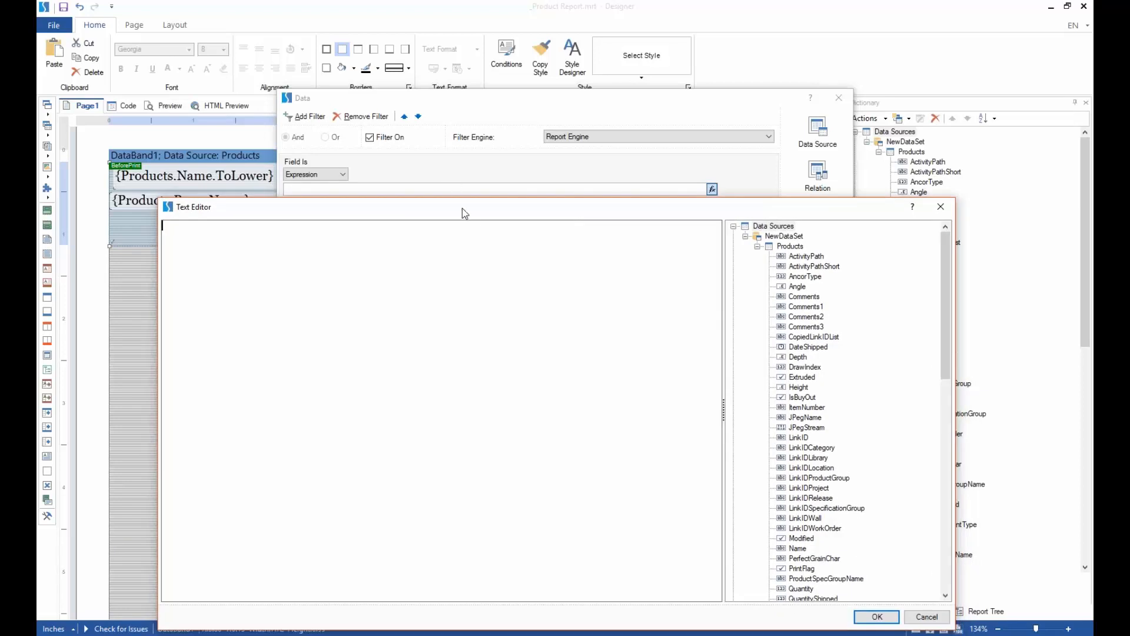
drag(512, 209, 518, 120)
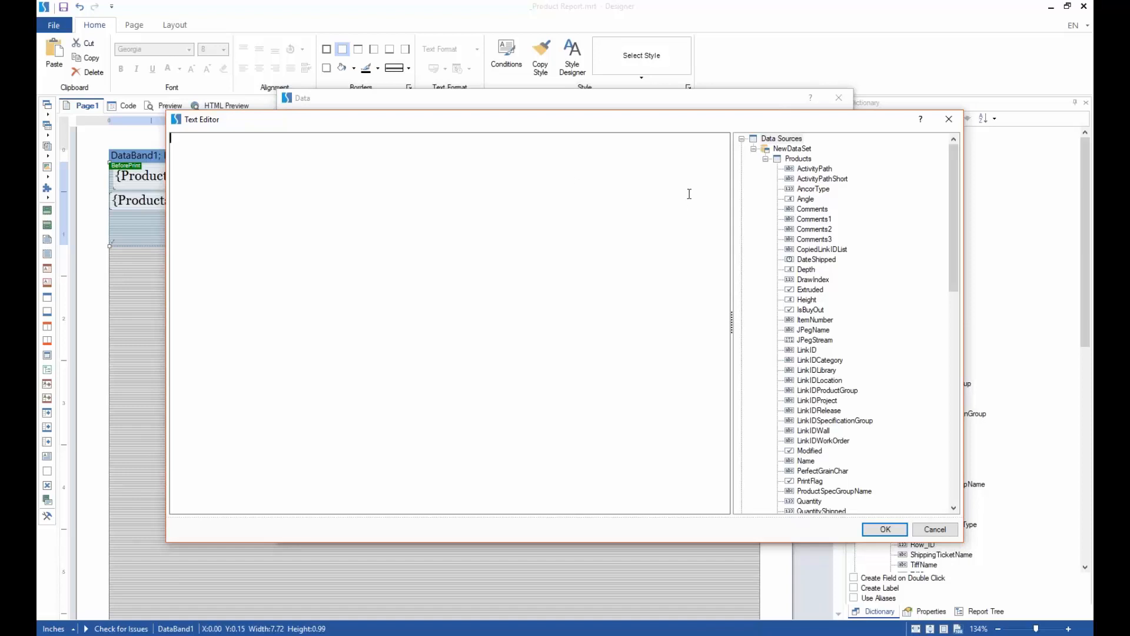
scroll(811, 264, down, 7)
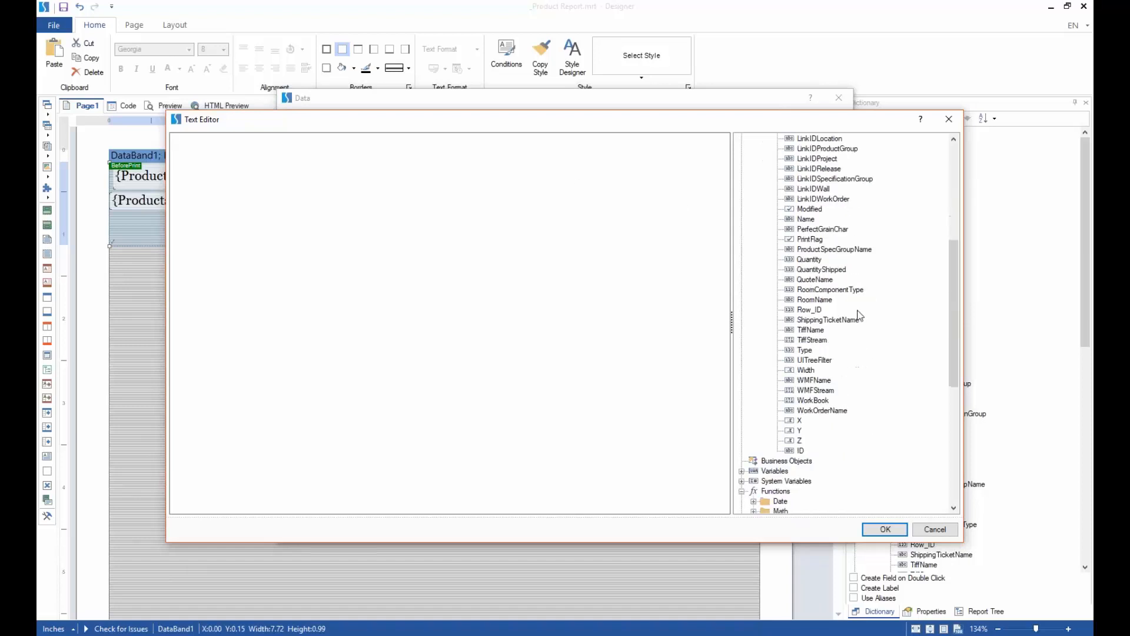
scroll(860, 301, up, 1)
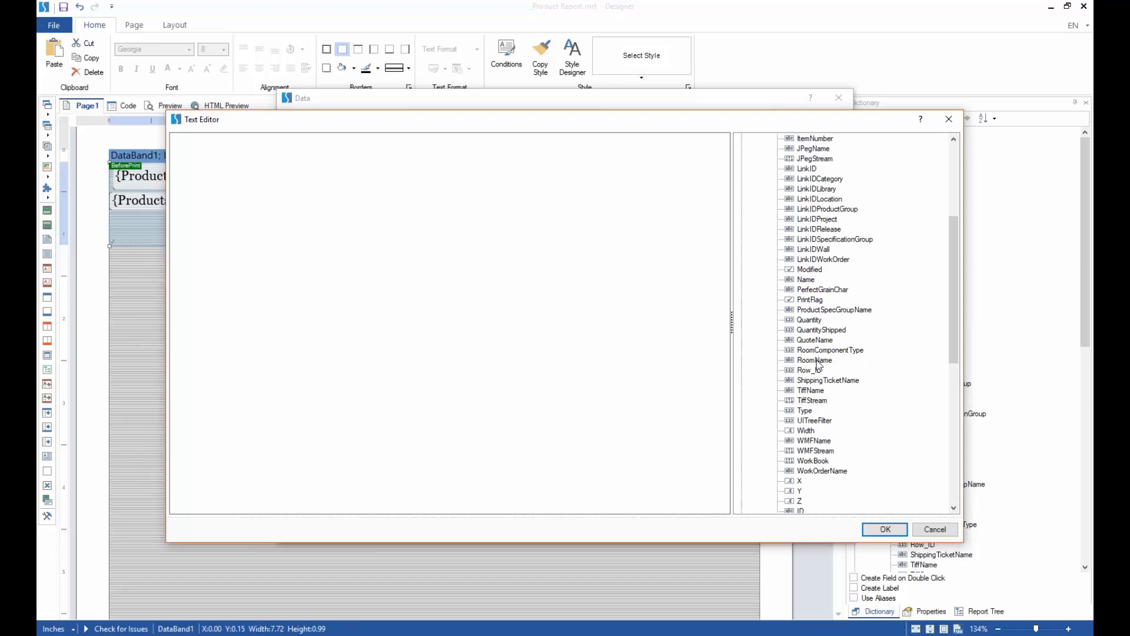
drag(817, 361, 574, 268)
click(202, 138)
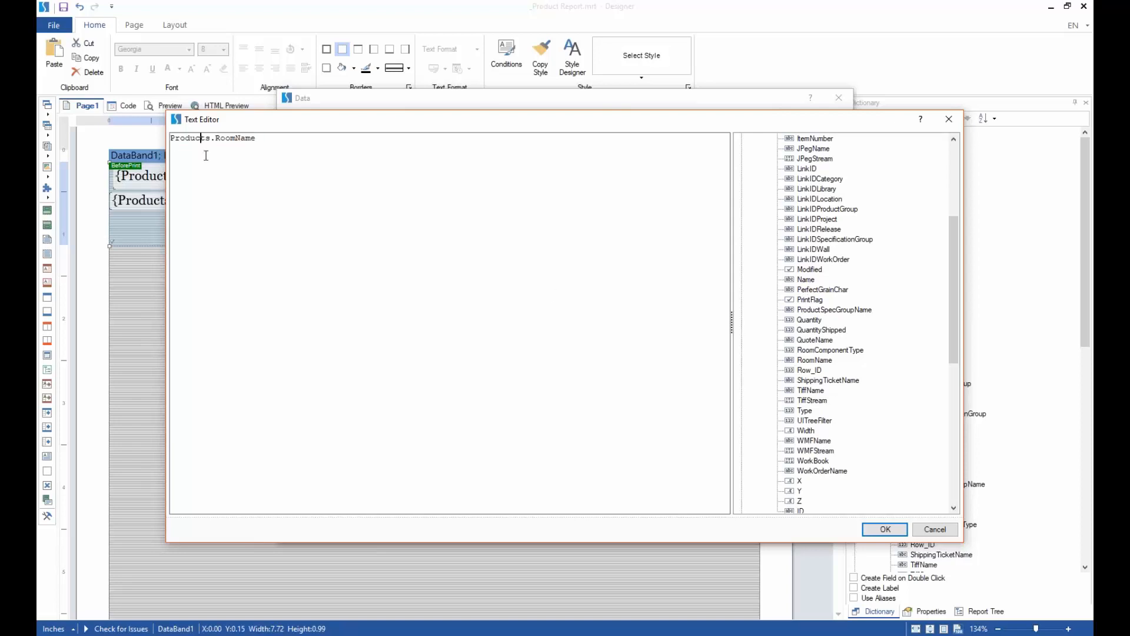
click(273, 141)
- Extend the filter expression to Products.RoomName.ToLower = breakroom and accept it
text(.To)
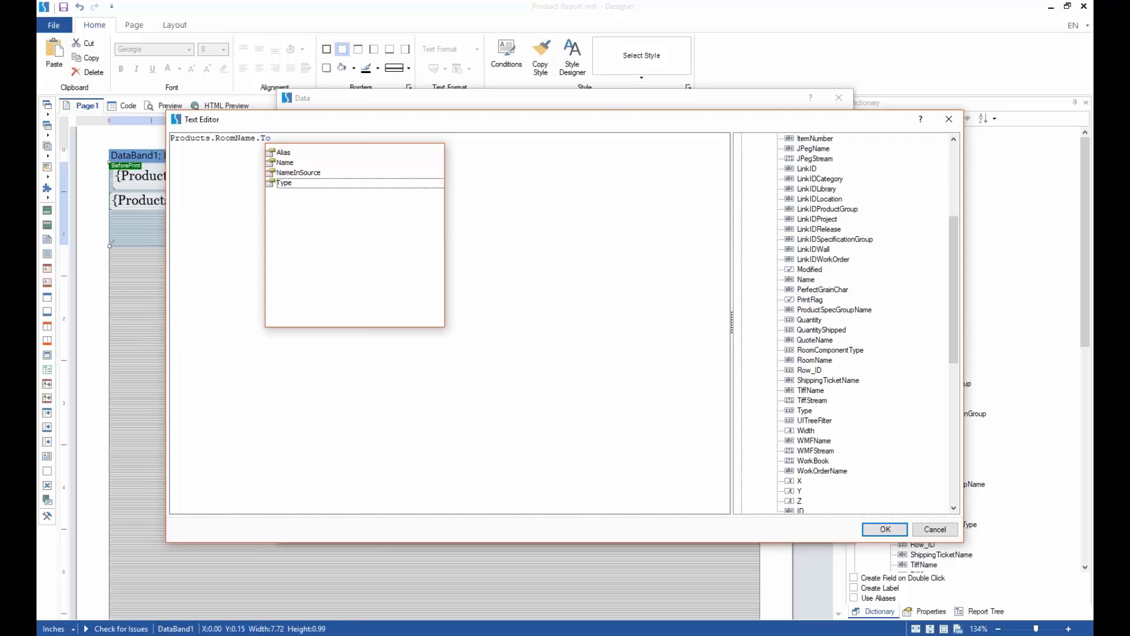
text(lower)
key(BackSpace)
key(BackSpace)
key(BackSpace)
key(BackSpace)
text(ower )
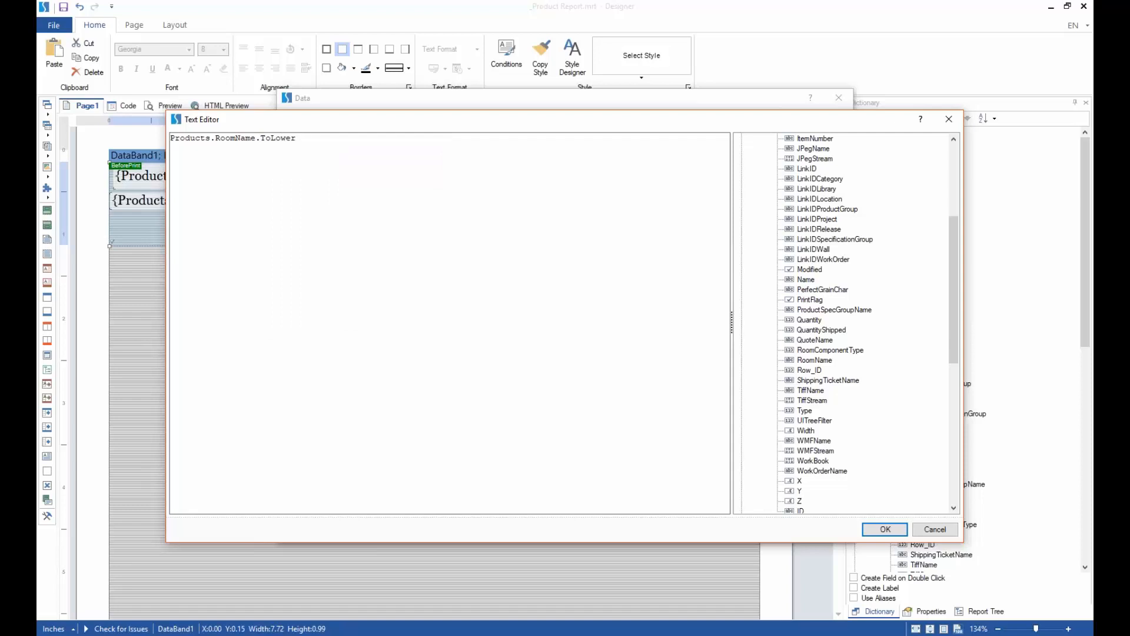
text(= breakroom)
click(884, 529)
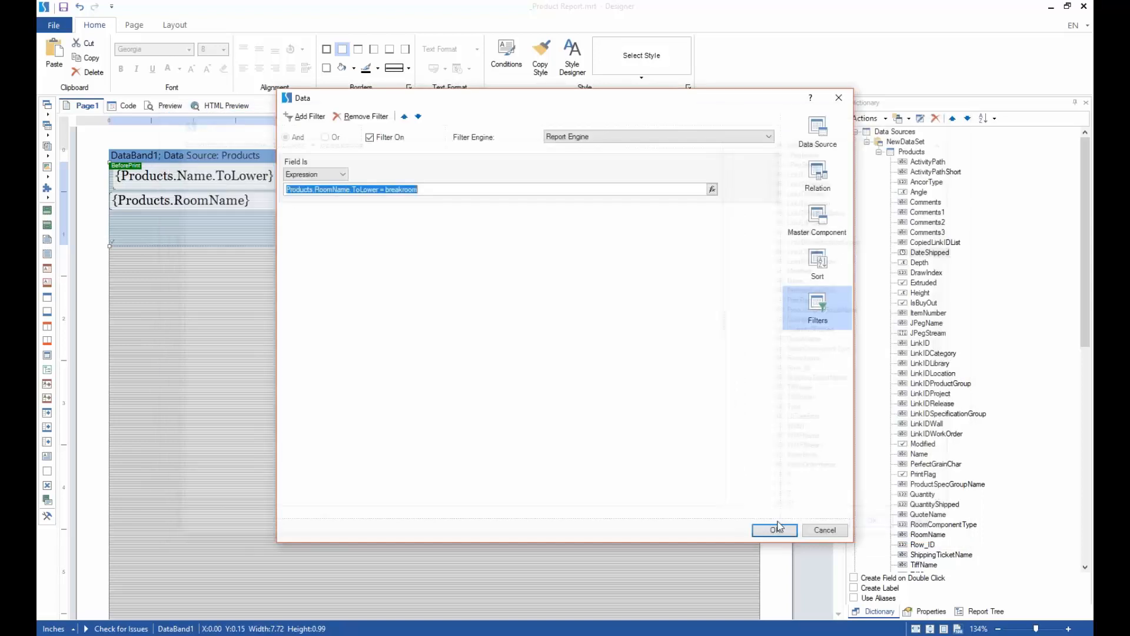
- Review the filter expression, apply it to the data band, and preview the report
click(386, 189)
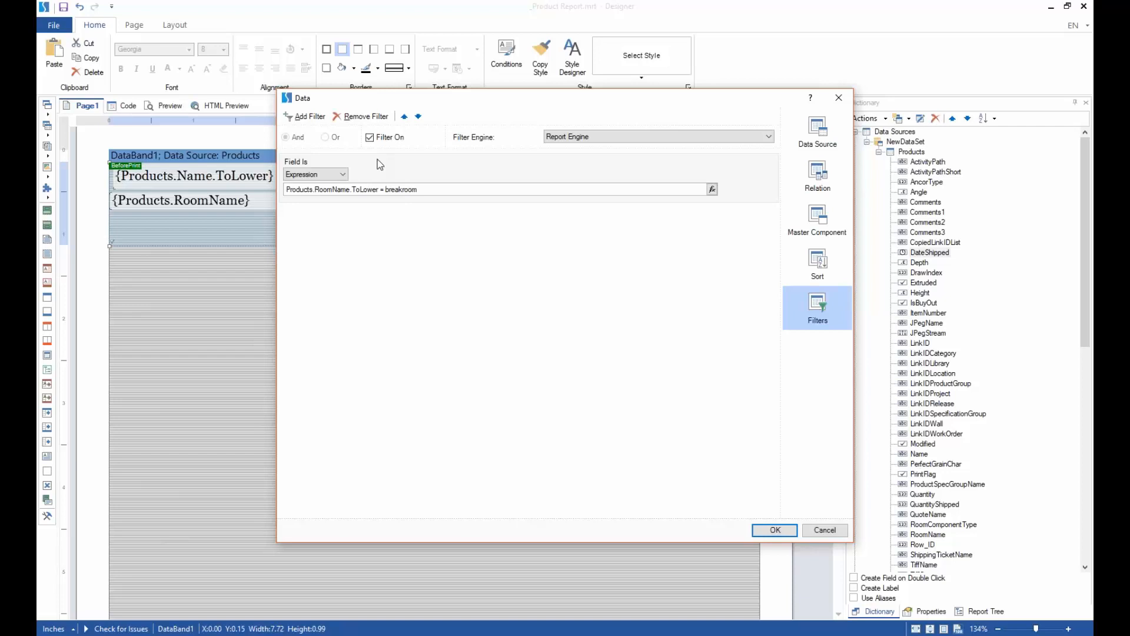
drag(438, 190, 287, 202)
click(473, 192)
click(771, 532)
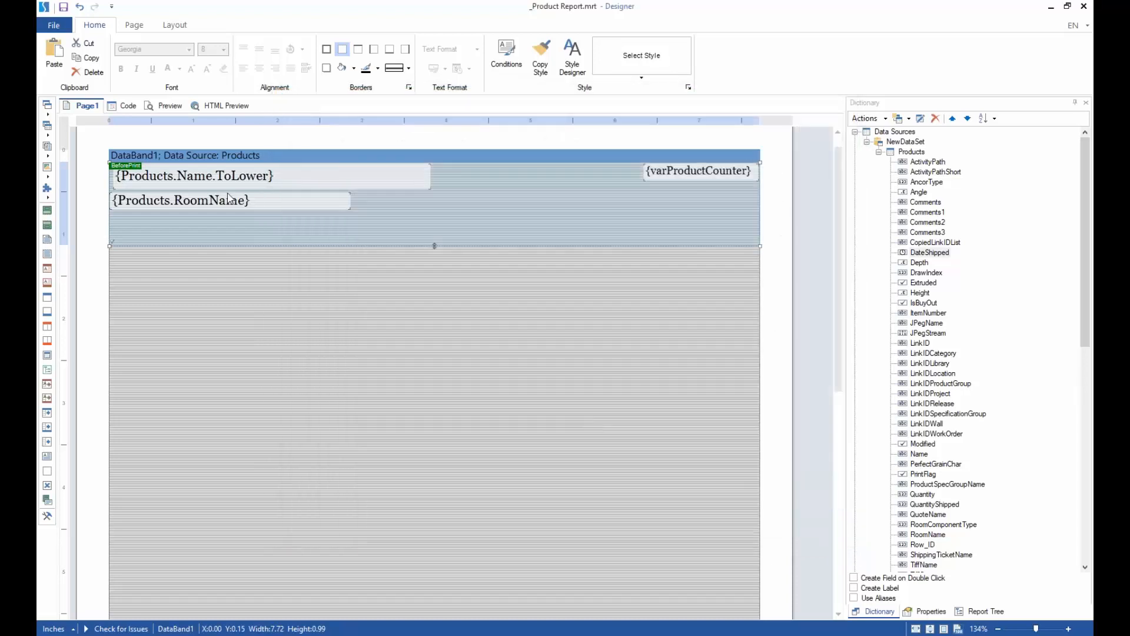
click(166, 106)
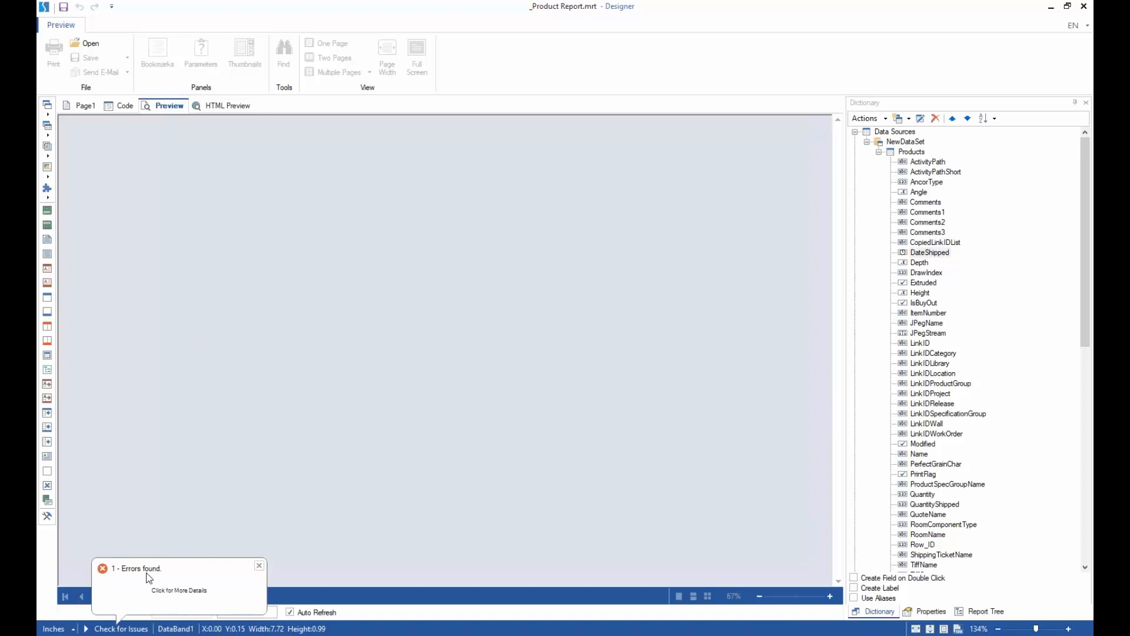
- Open the filter from the compilation error, put breakroom in double quotation marks, apply it, and return to the page design
click(149, 578)
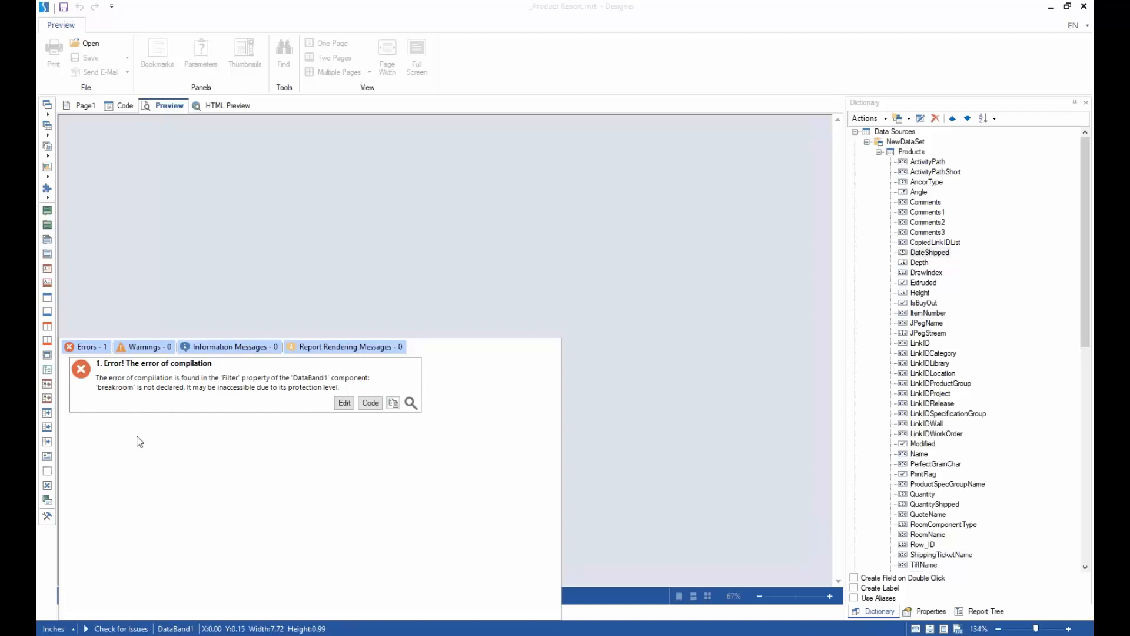
click(344, 403)
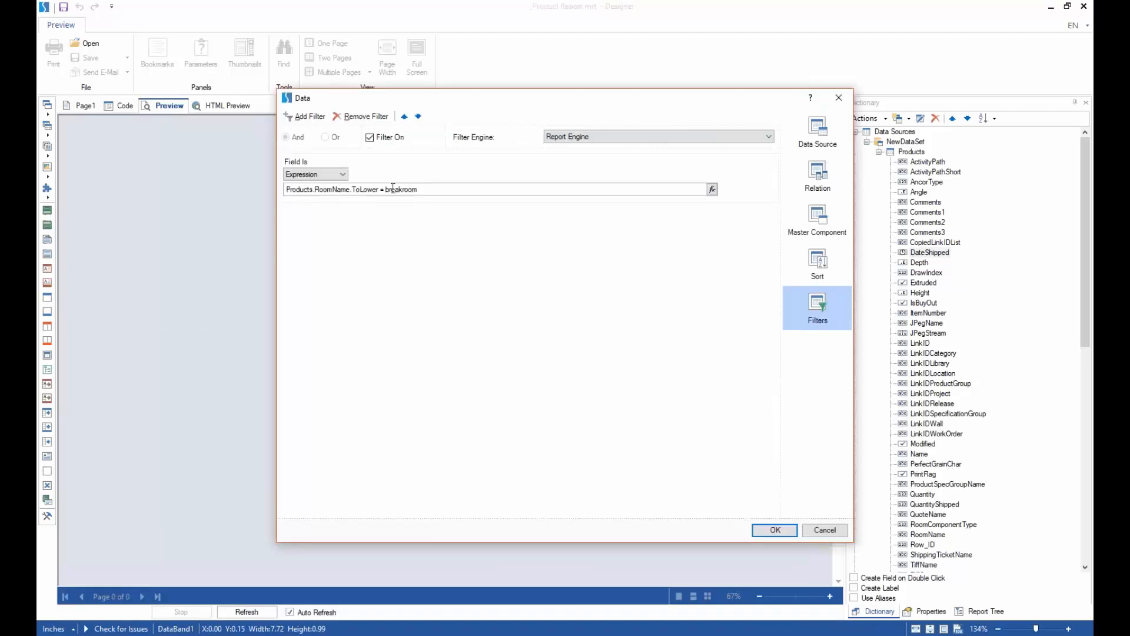
click(385, 189)
text(")
click(771, 530)
click(90, 108)
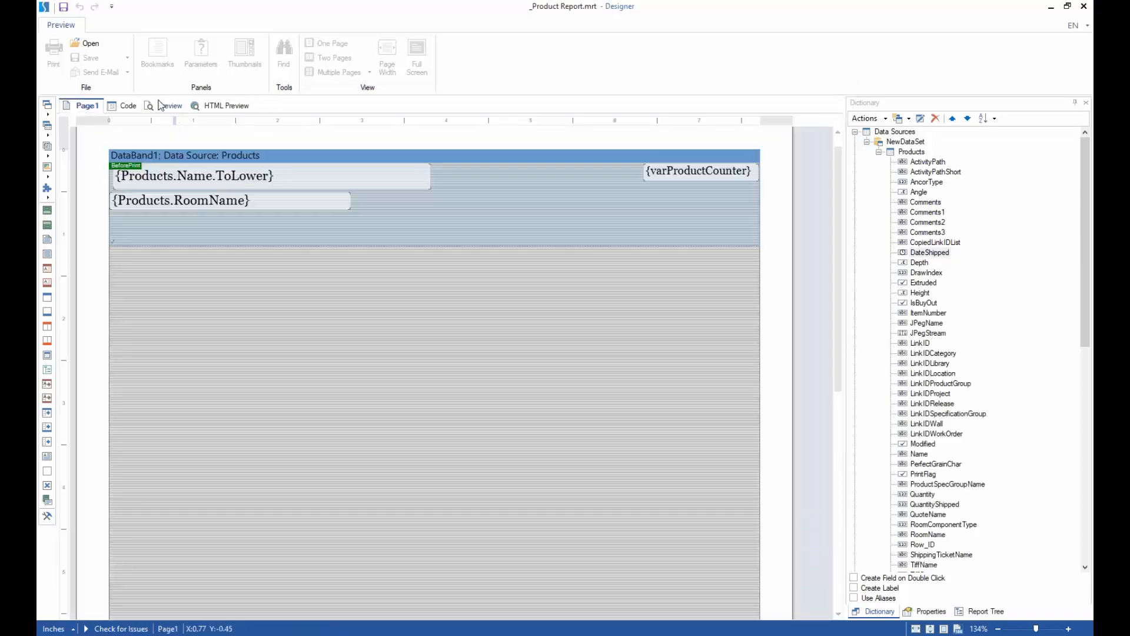
- Preview the report with the breakroom filter and open the data band's filter settings from the page design
click(160, 108)
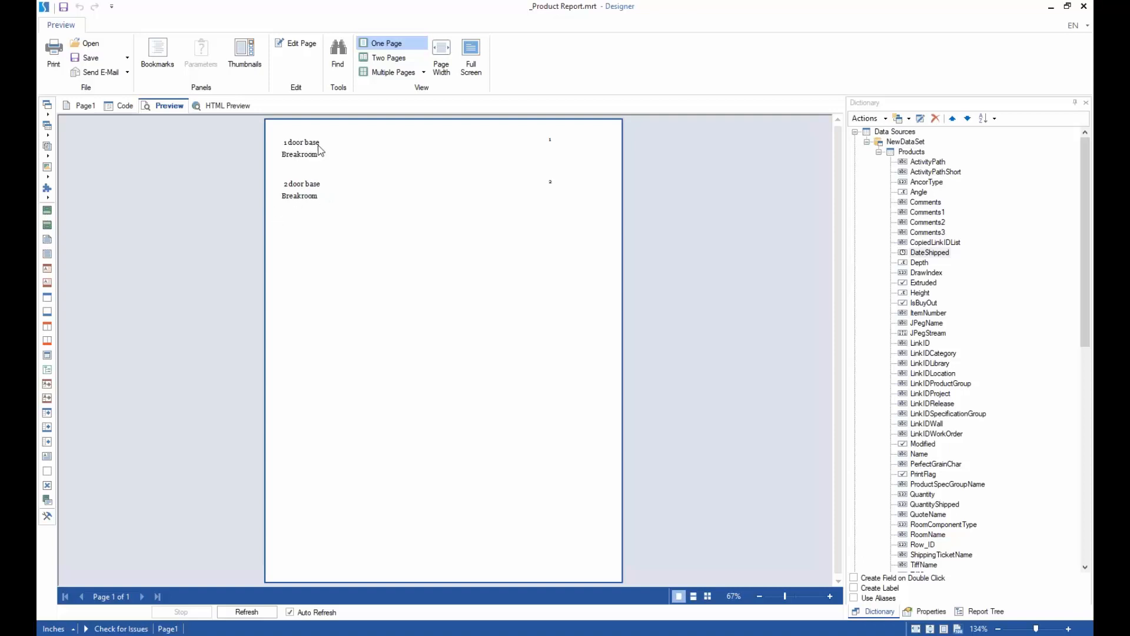
click(84, 106)
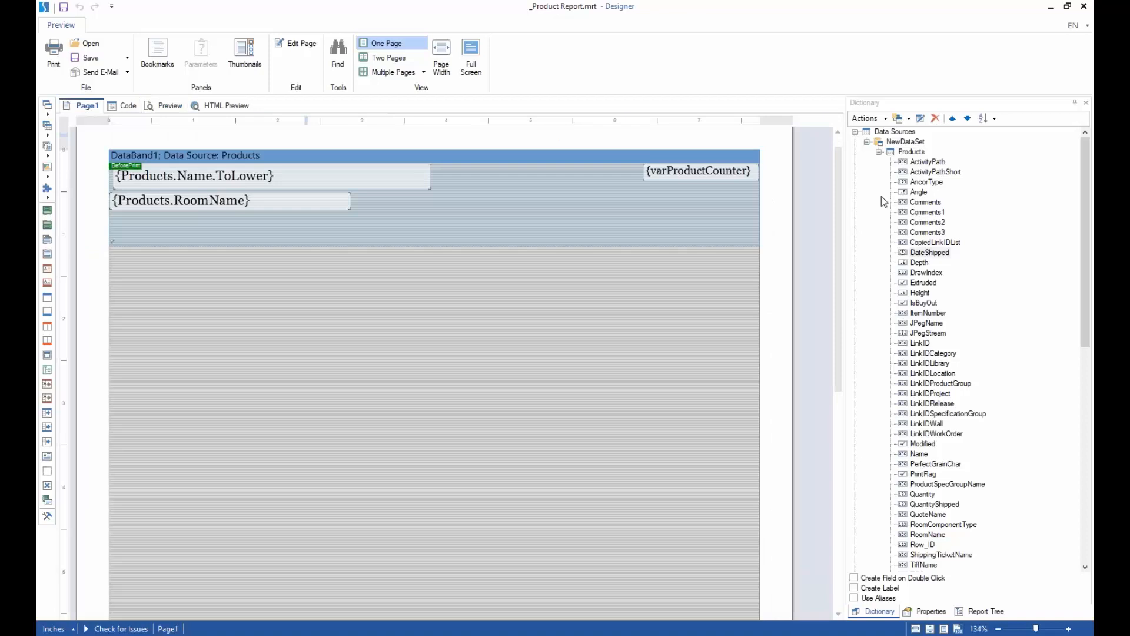
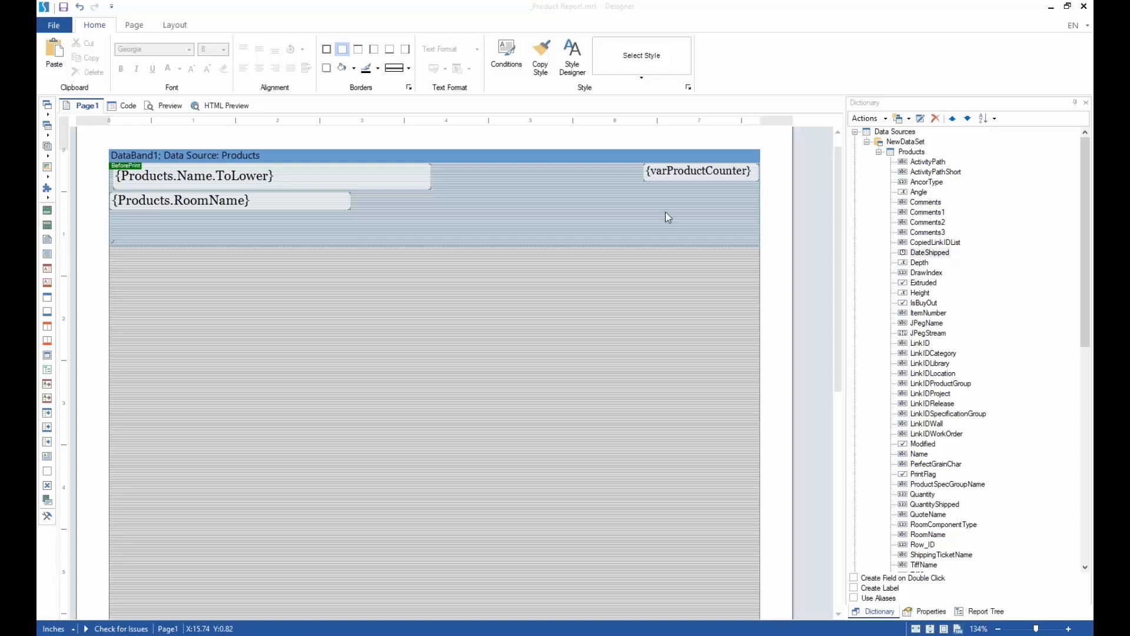
click(410, 221)
click(450, 157)
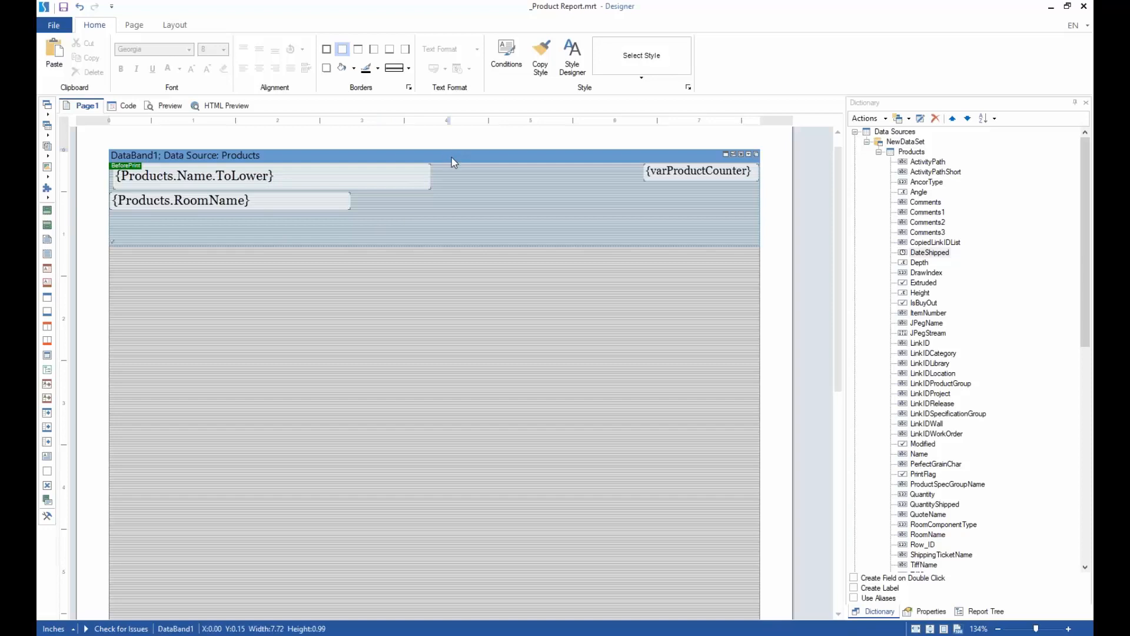
double_click(461, 200)
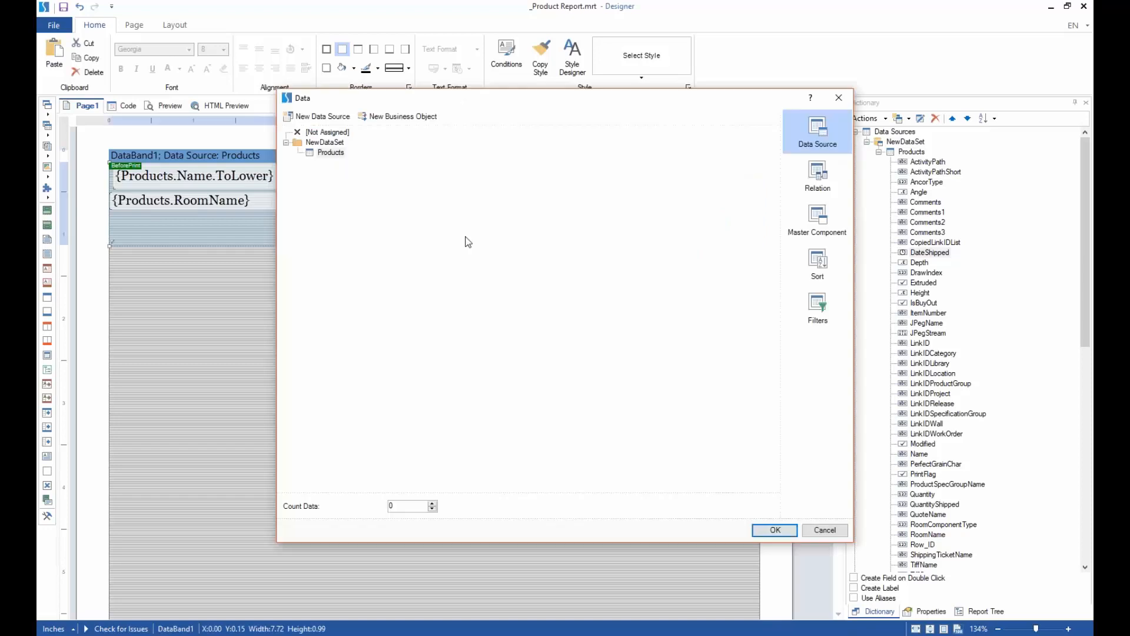
click(816, 309)
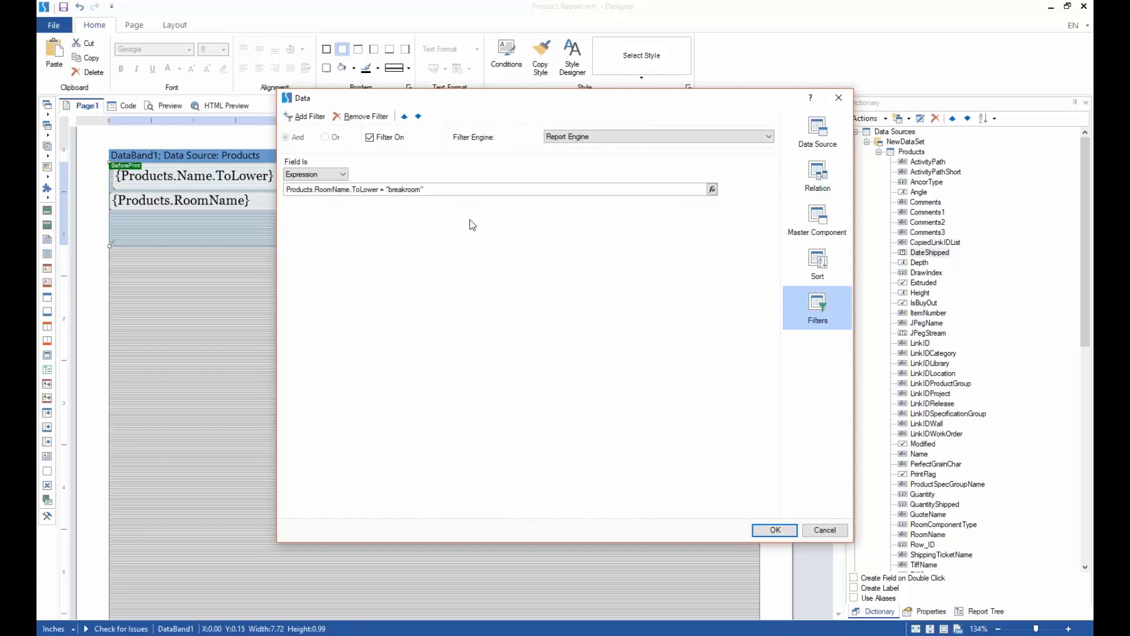
drag(449, 189, 277, 192)
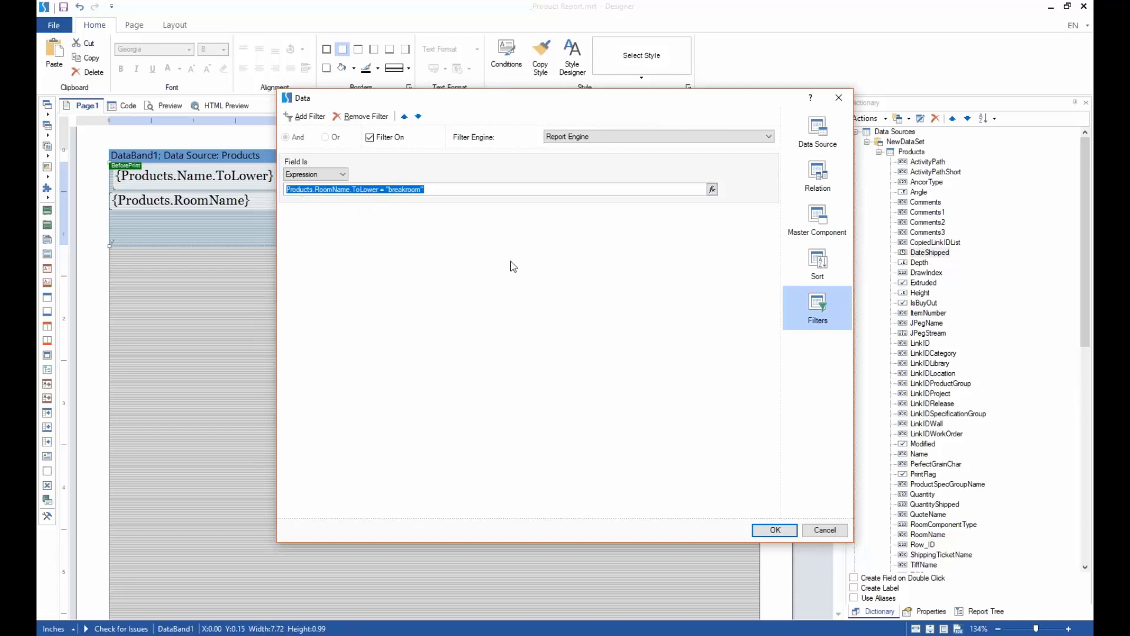
click(712, 190)
drag(310, 128, 362, 131)
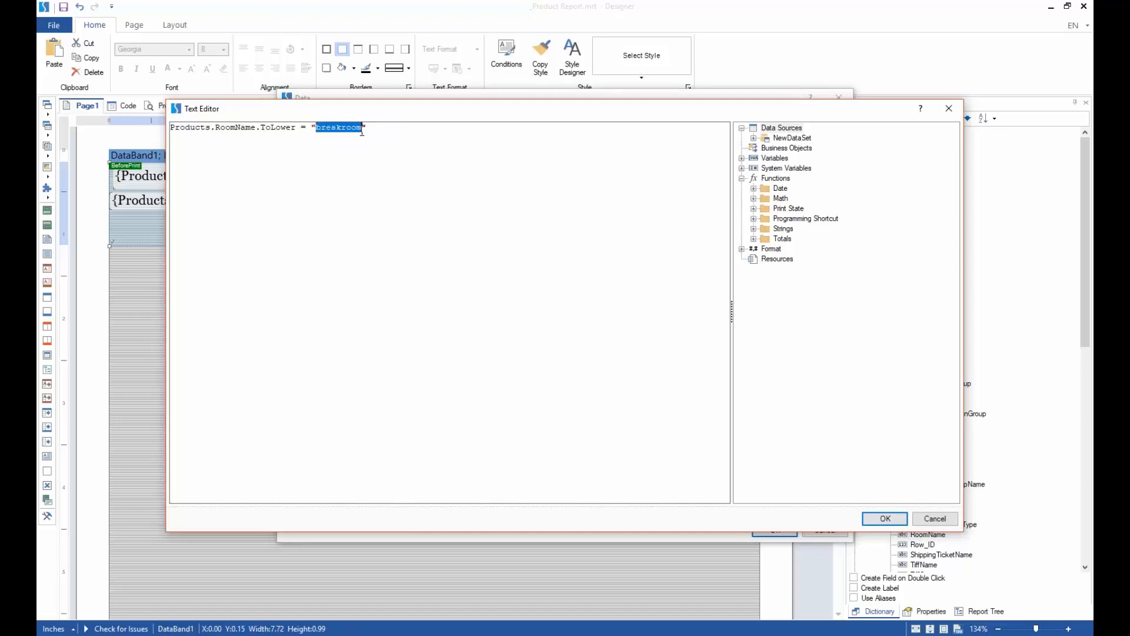
drag(429, 131, 41, 109)
key(Delete)
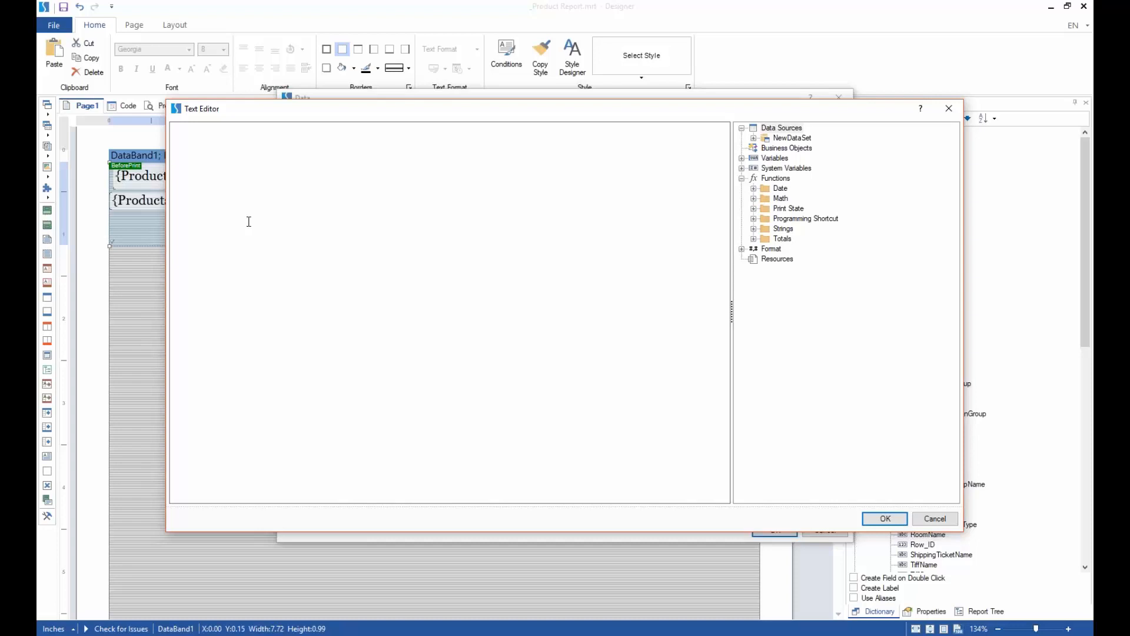
click(944, 520)
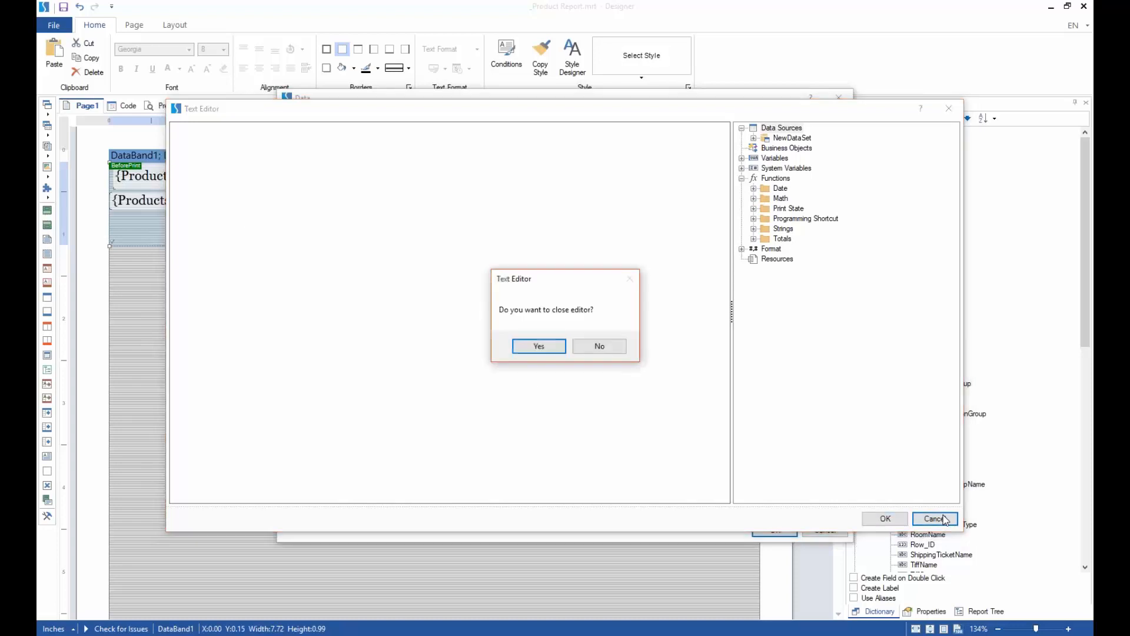
click(541, 347)
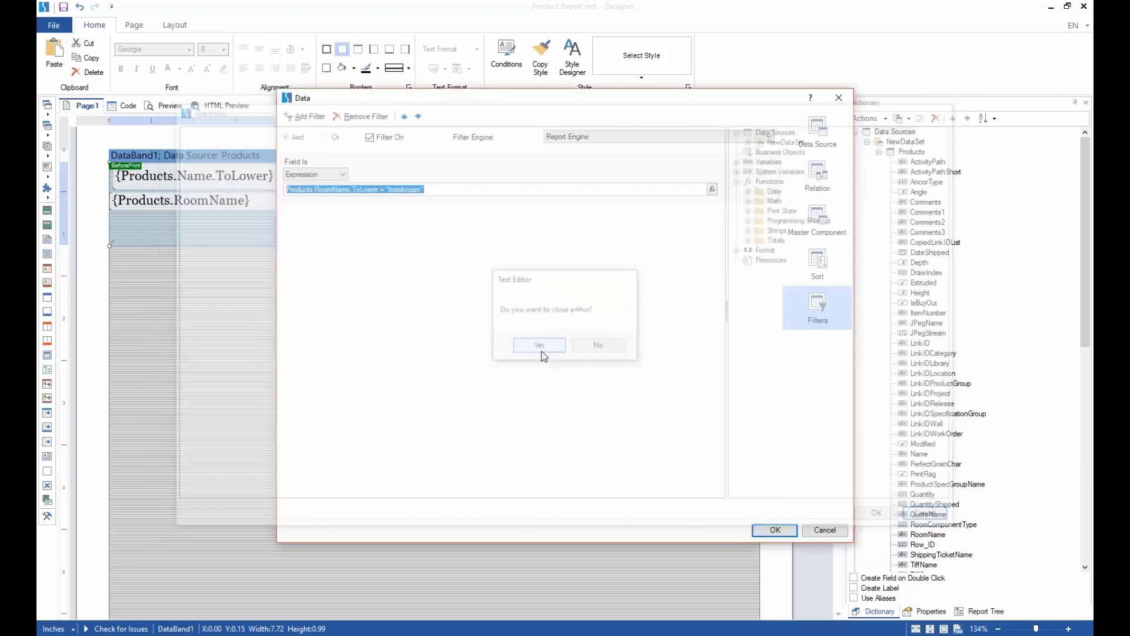
- Switch the filter to a value comparison on the RoomName column with the containing condition
click(339, 175)
click(330, 192)
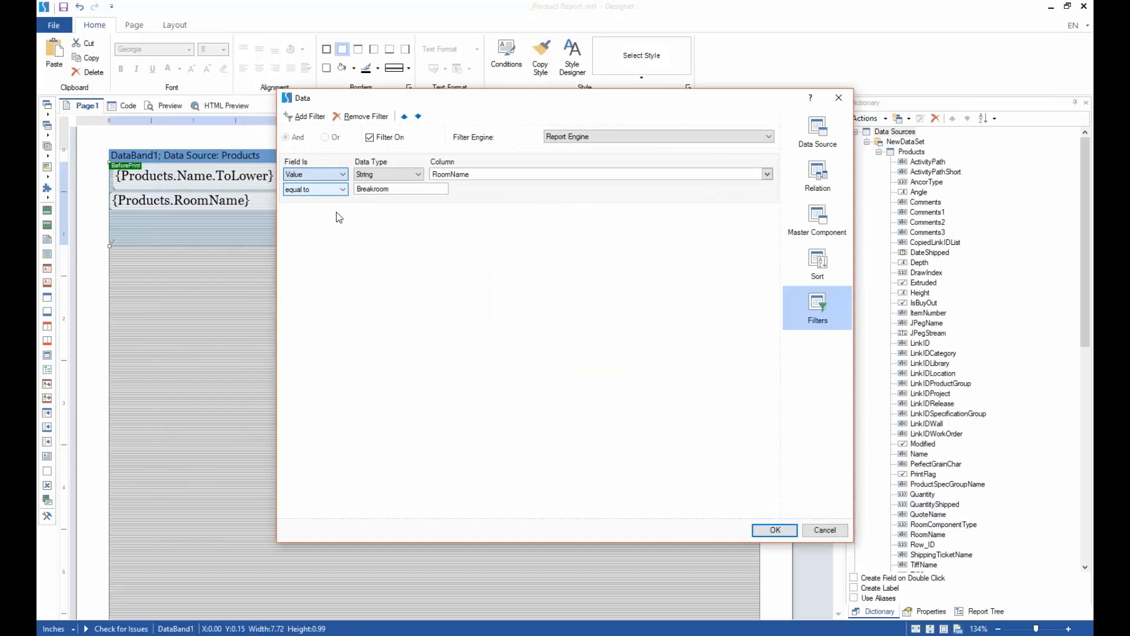
click(337, 193)
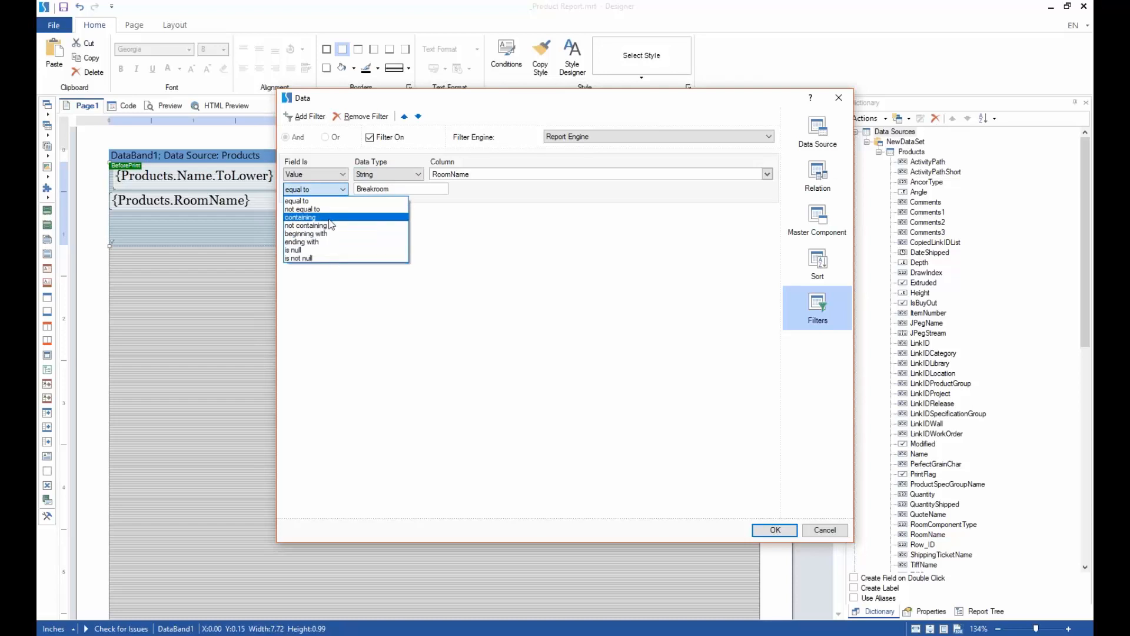
click(311, 218)
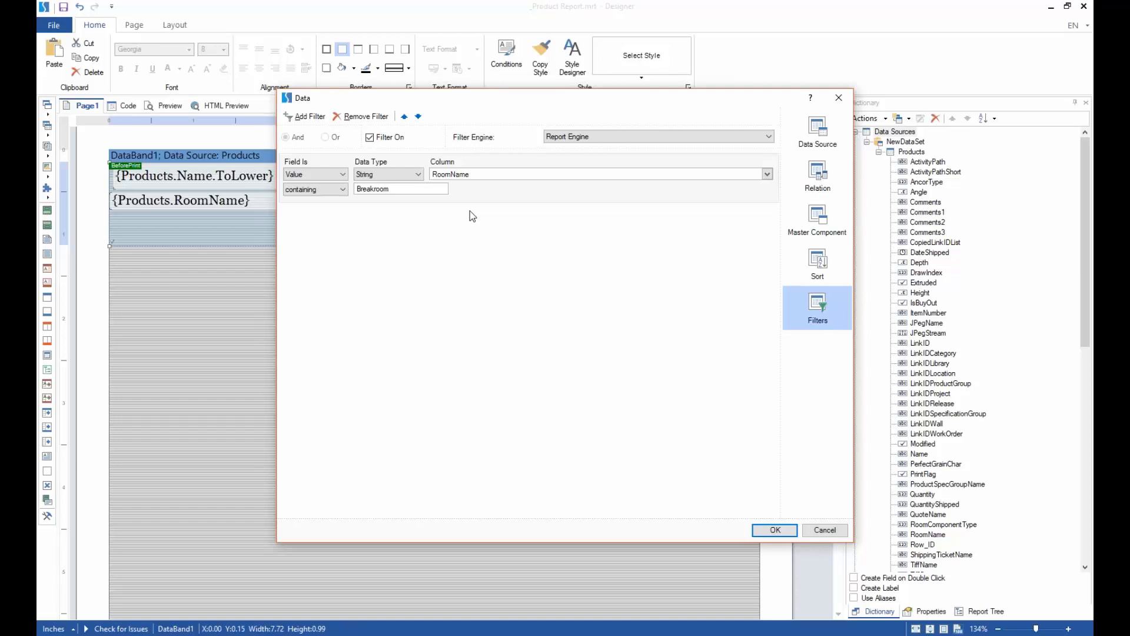
click(768, 175)
click(551, 166)
- Set the filter value to room, apply it, and preview the report before returning to the page design
click(407, 189)
drag(411, 189, 357, 189)
text(room)
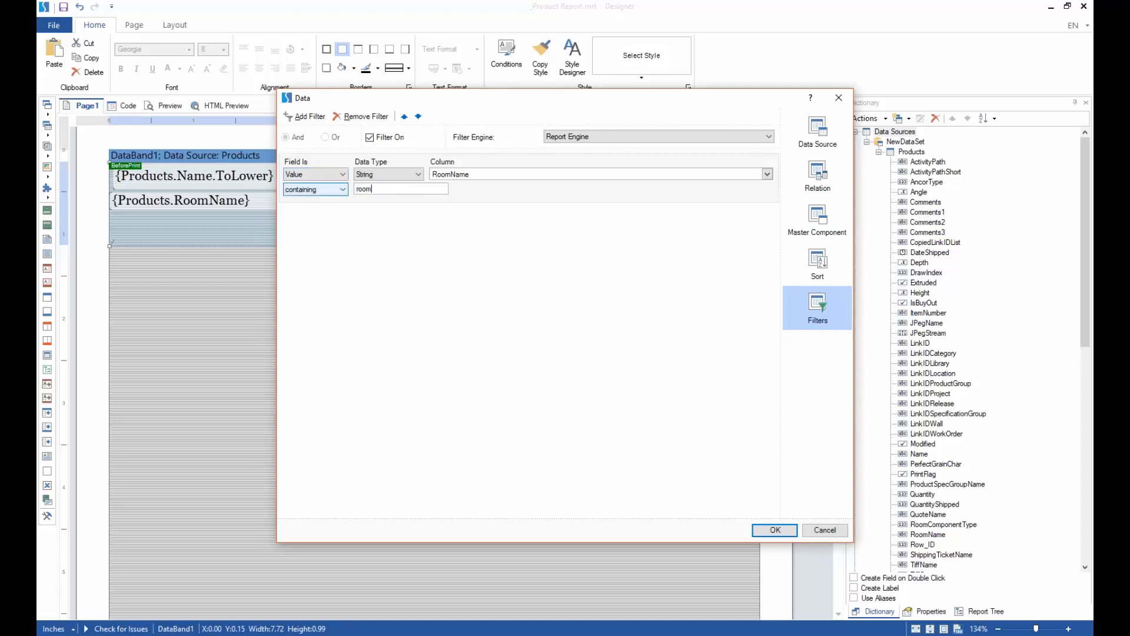
key(Tab)
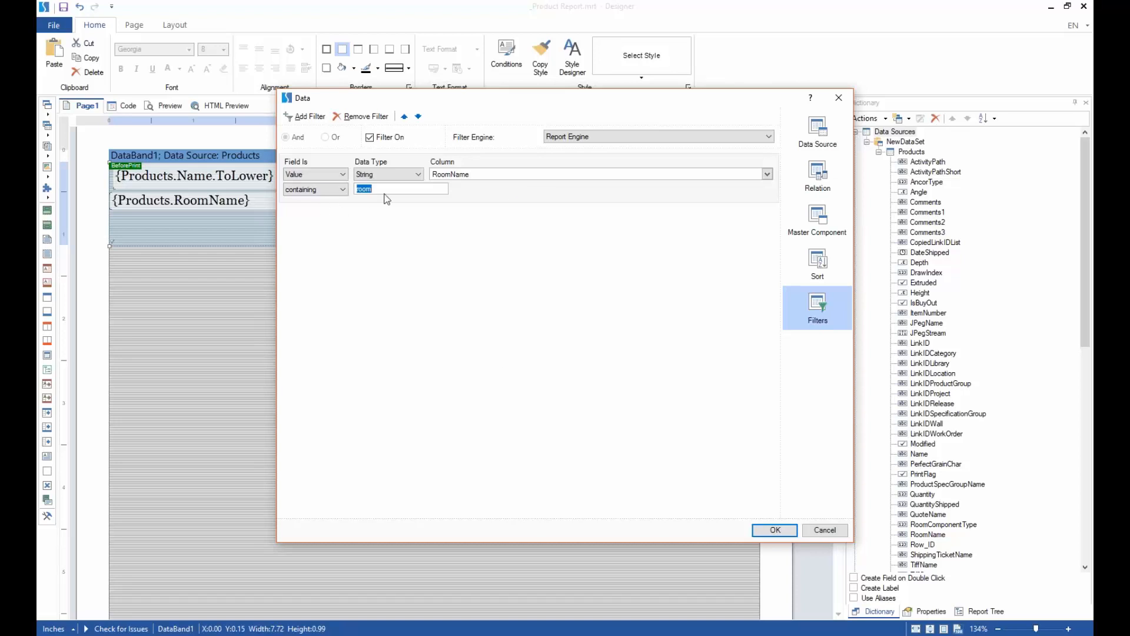
click(774, 529)
click(169, 106)
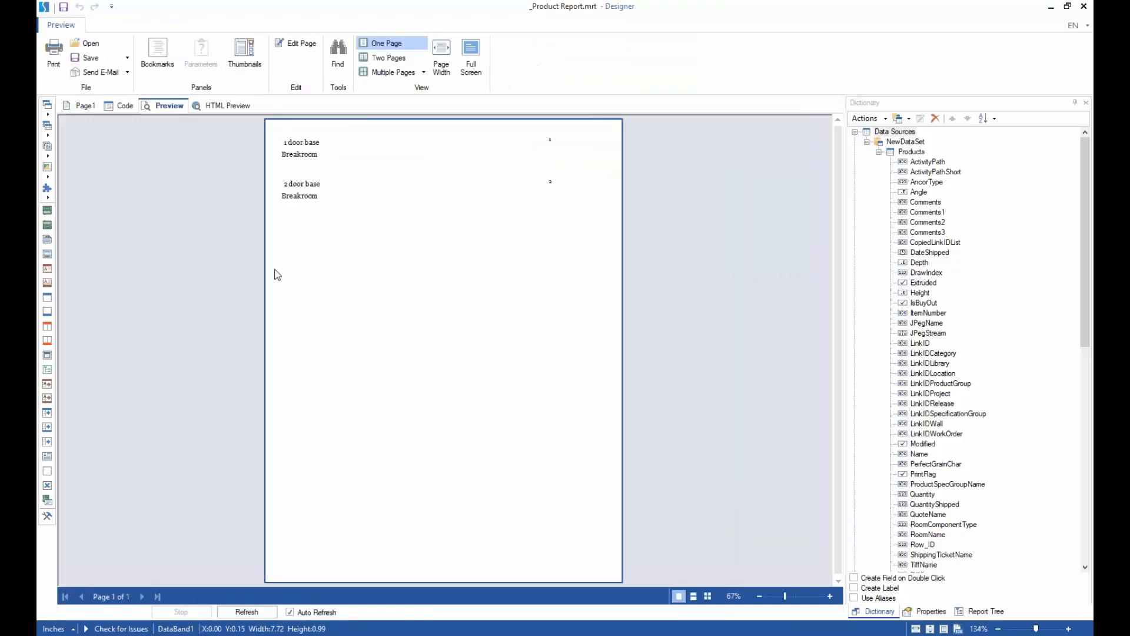
click(87, 106)
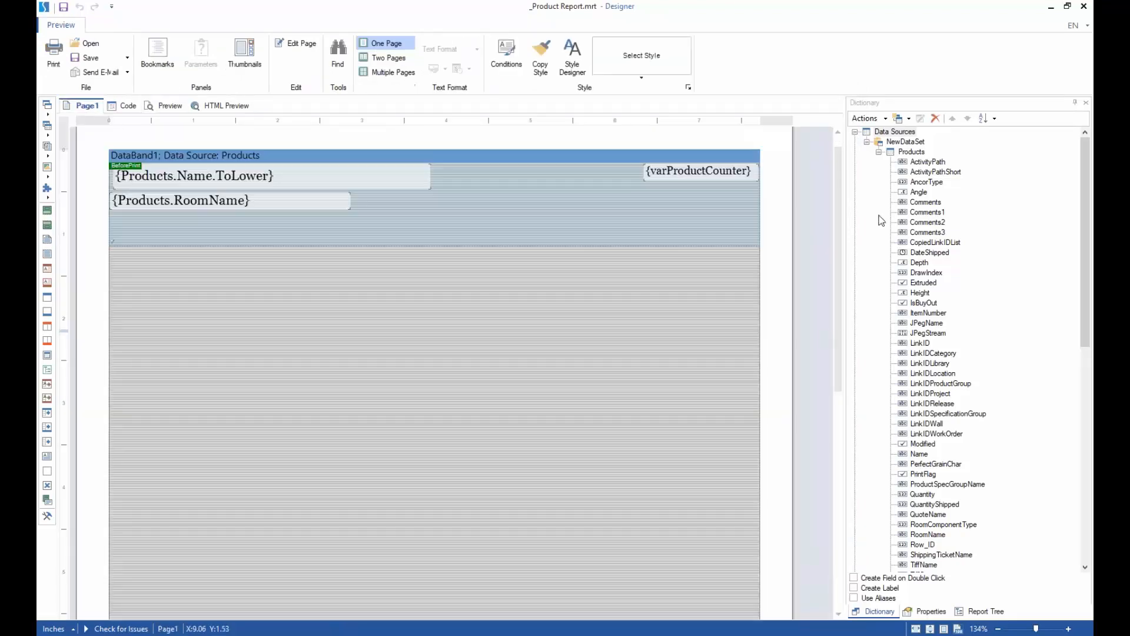
- View the data of the Products source and sort it by the RoomName column
click(912, 152)
right_click(916, 154)
click(962, 276)
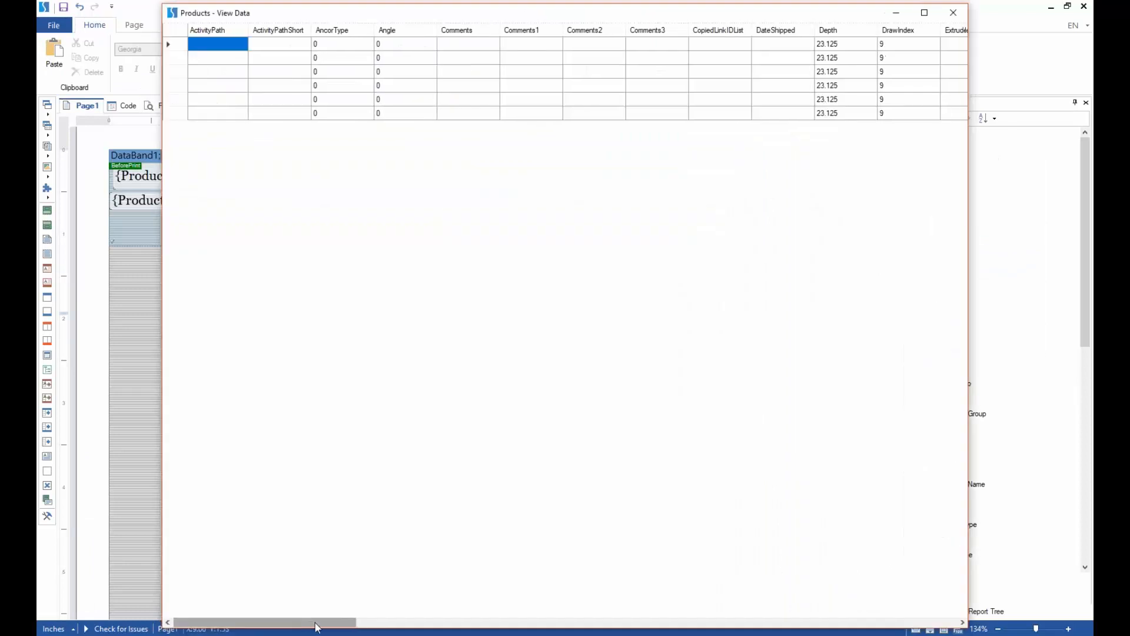
drag(312, 622, 766, 615)
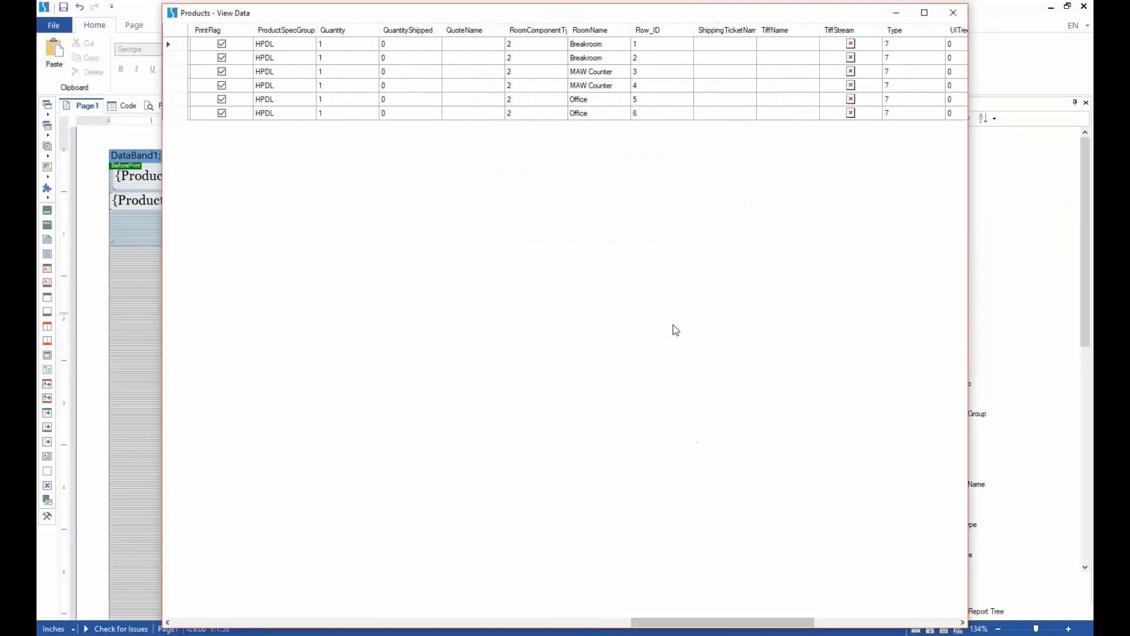
click(606, 30)
- Check the room name of each product row, compare the first two rows, and close the data view
click(598, 98)
click(612, 87)
click(612, 72)
click(613, 57)
click(618, 44)
click(607, 113)
click(615, 100)
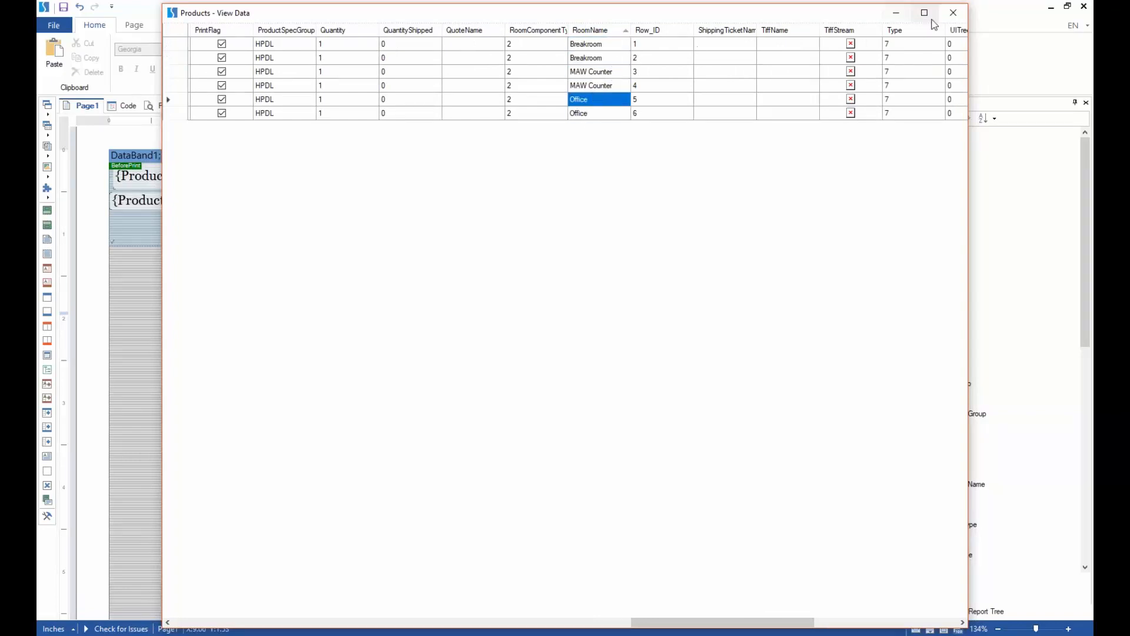
mouse_move(600, 45)
mouse_down()
mouse_move(611, 71)
mouse_move(612, 58)
mouse_up()
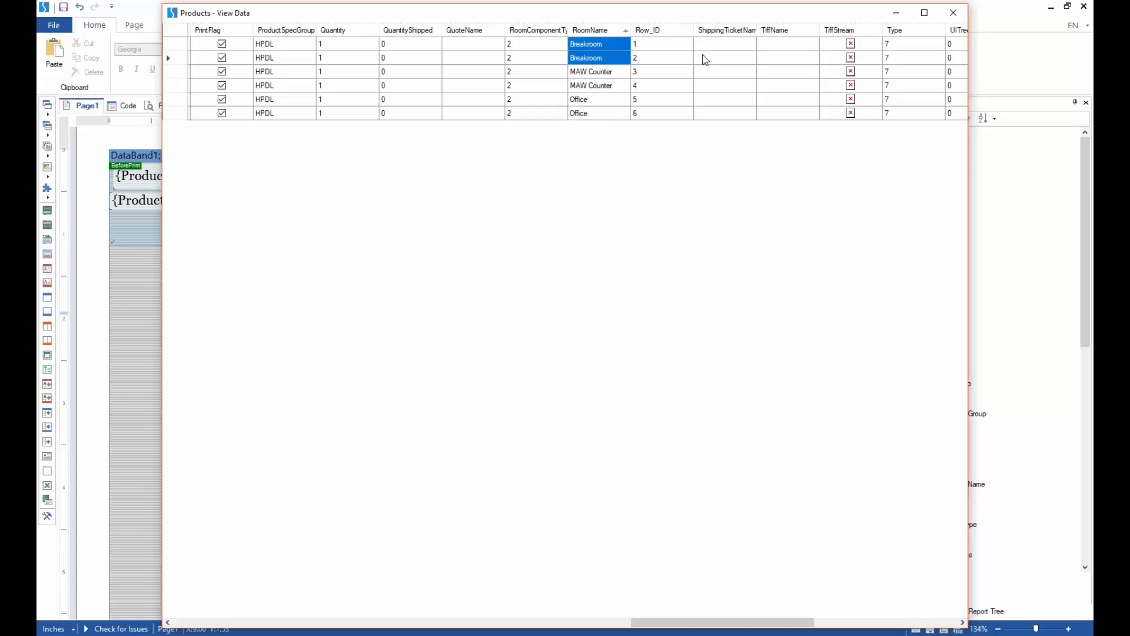
click(953, 13)
- Set the data band's RoomName filter to containing o, apply it, and preview the report
click(426, 159)
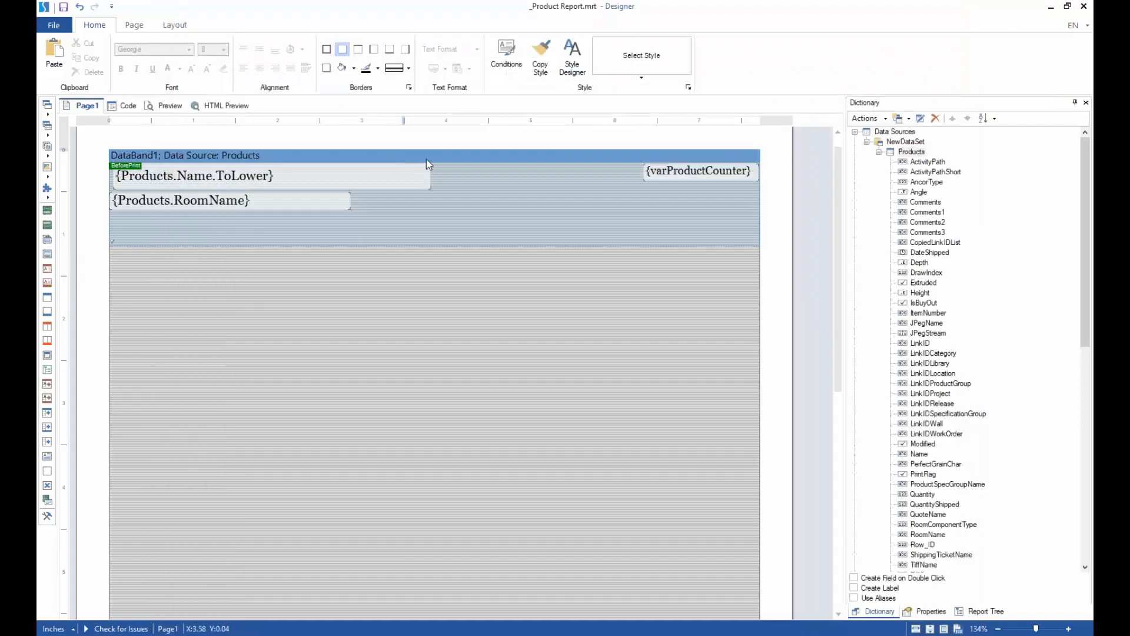
double_click(435, 179)
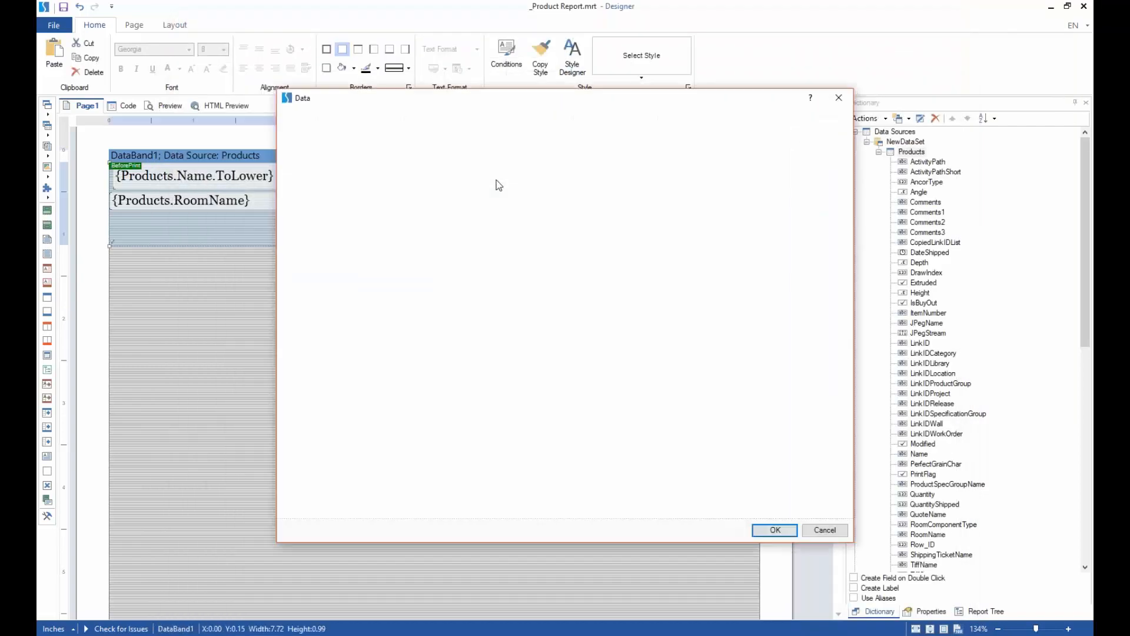
click(818, 307)
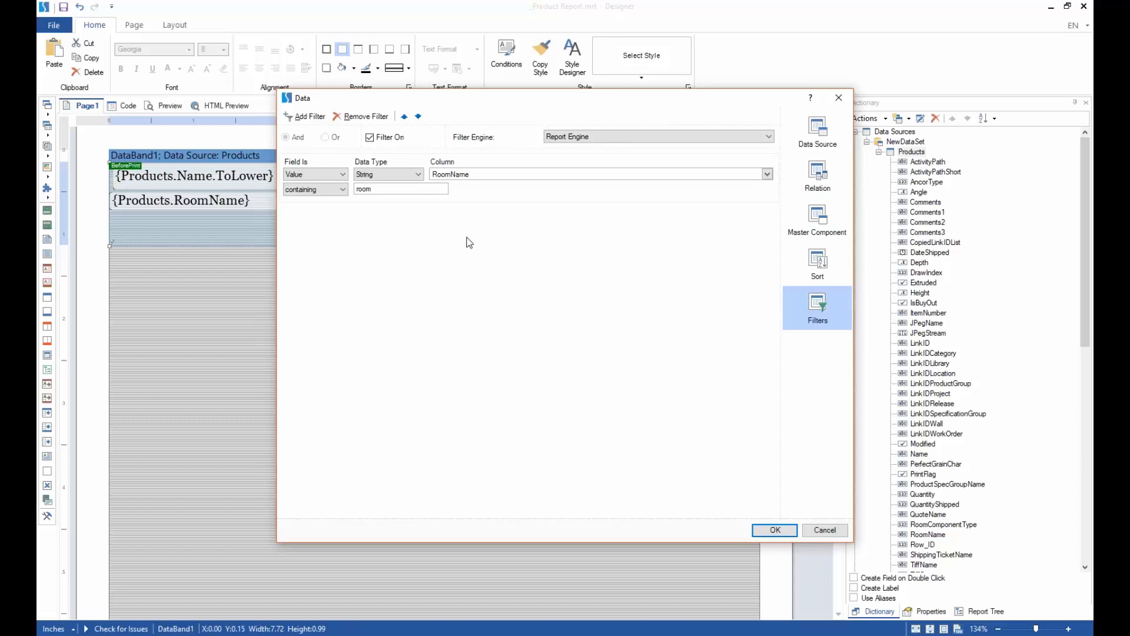
double_click(384, 189)
text(o)
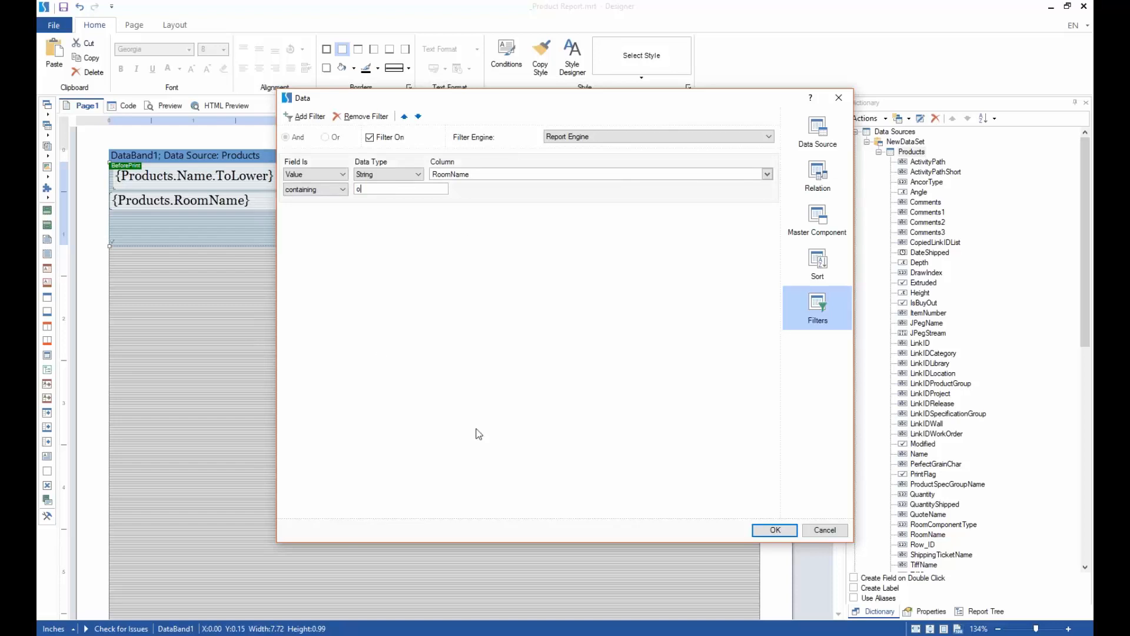
click(772, 530)
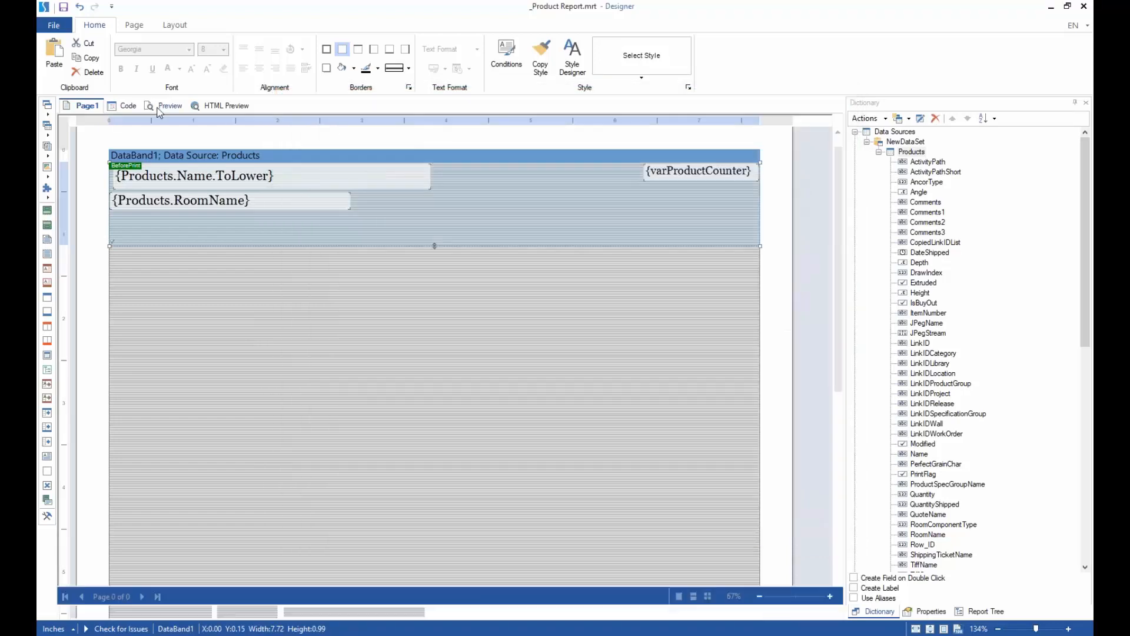
click(158, 109)
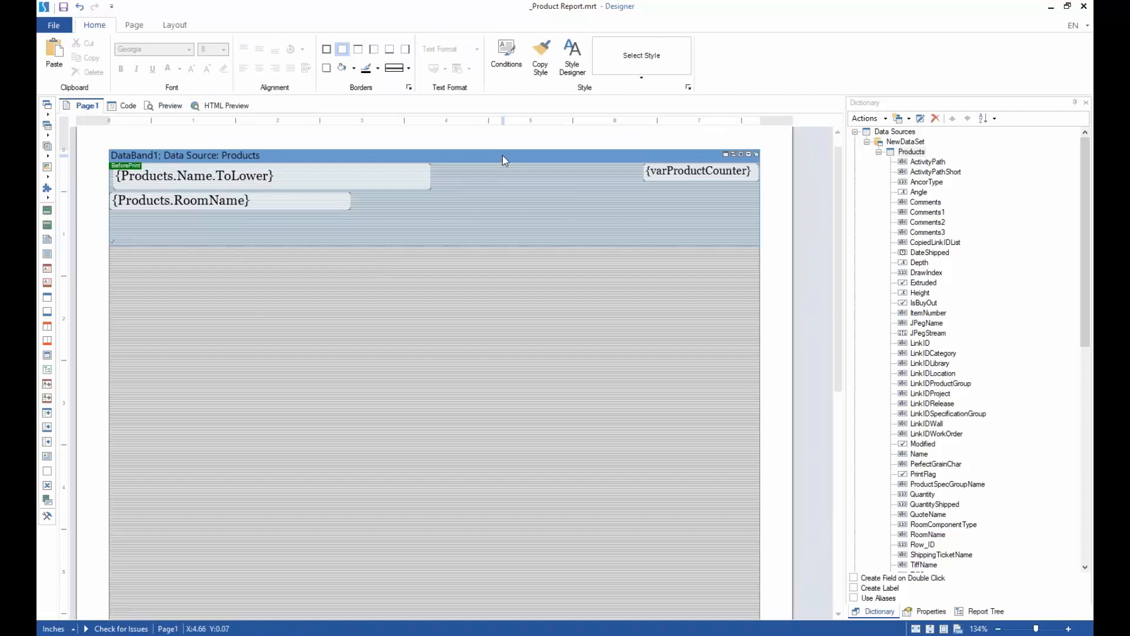
- Switch the data band's filter to an expression and open its expression editor
double_click(503, 156)
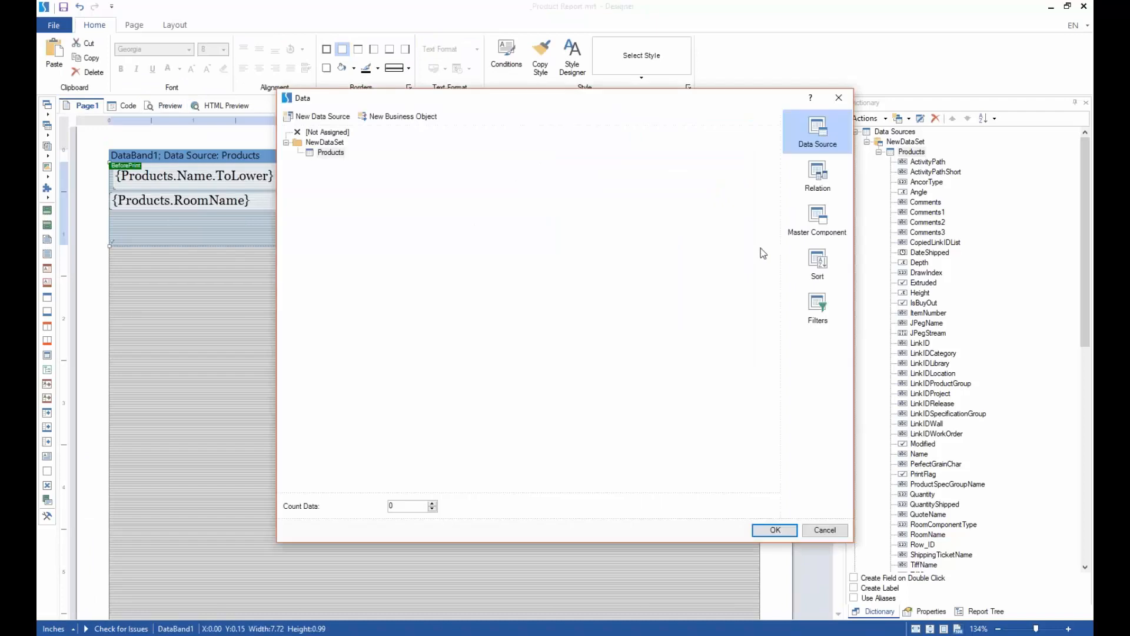
click(818, 305)
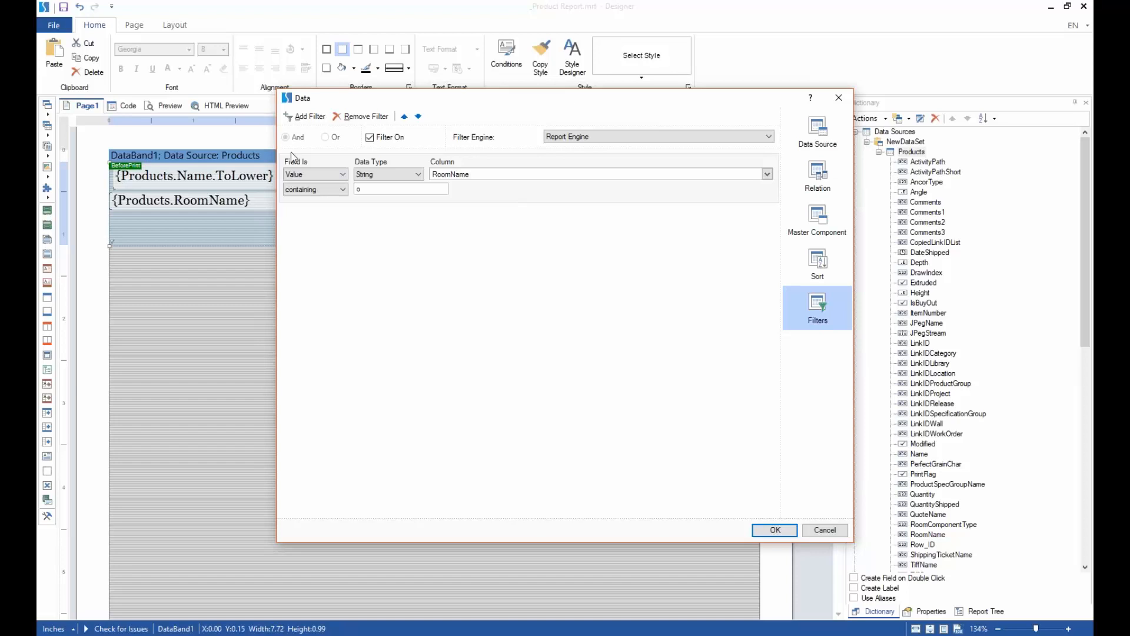
click(315, 174)
click(303, 193)
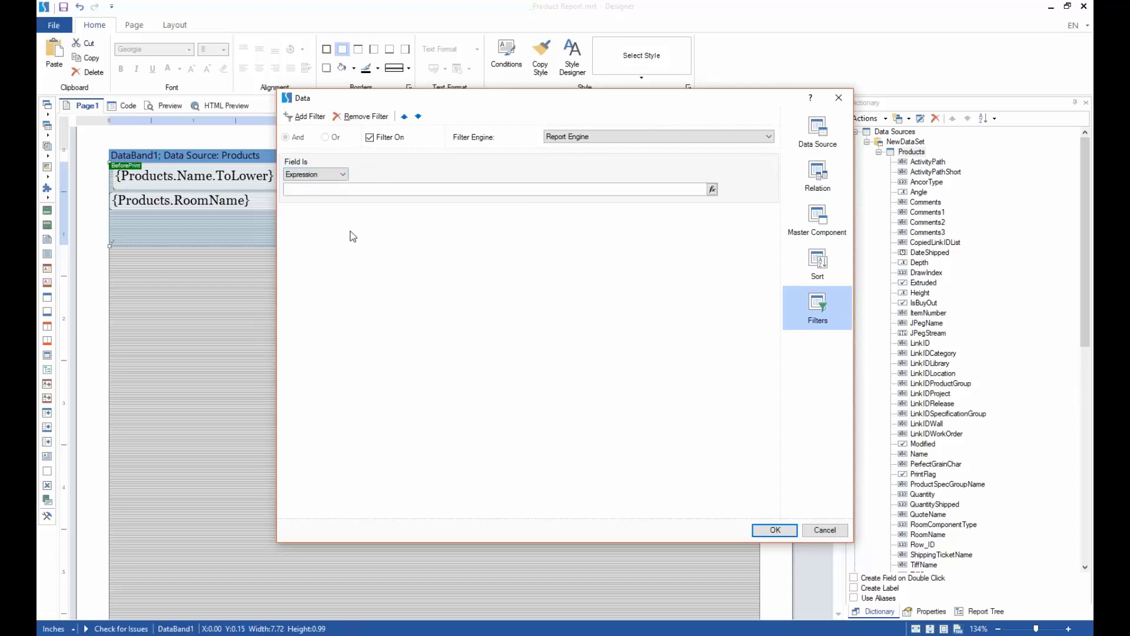
click(713, 189)
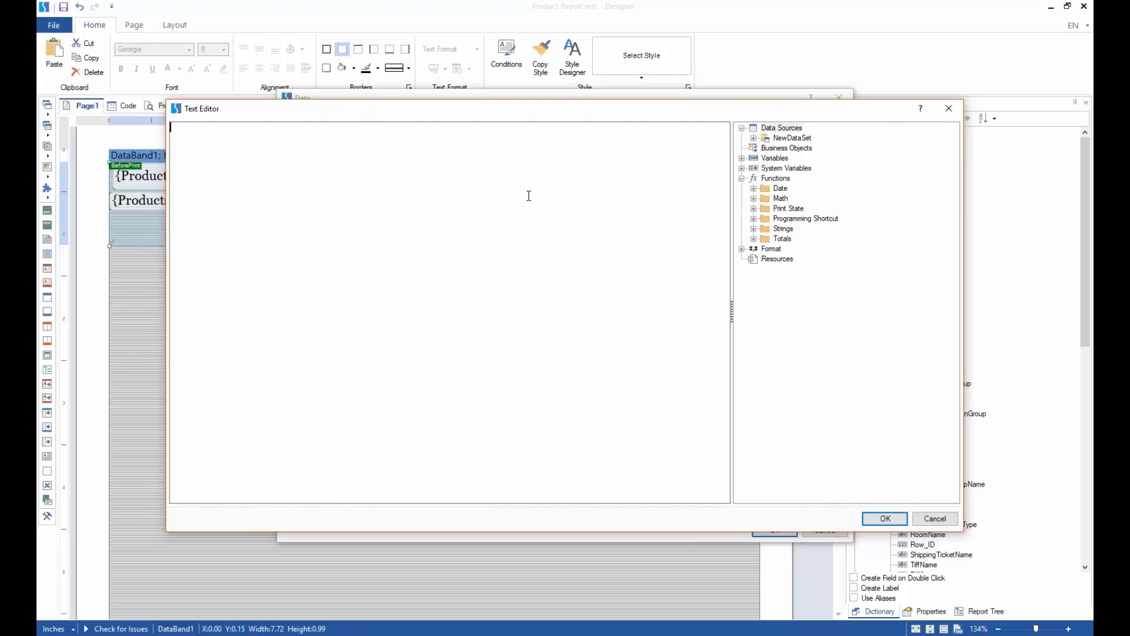
- Begin the data band's filter expression with Products.Roomname.ToLower
text(PRoducts.Room)
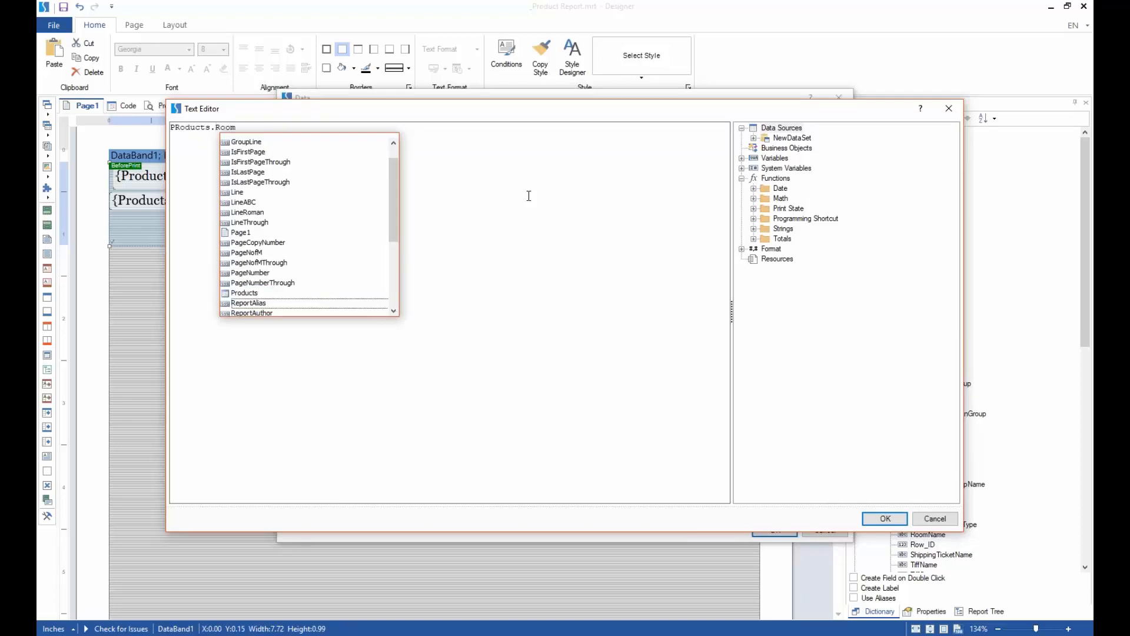
text(name)
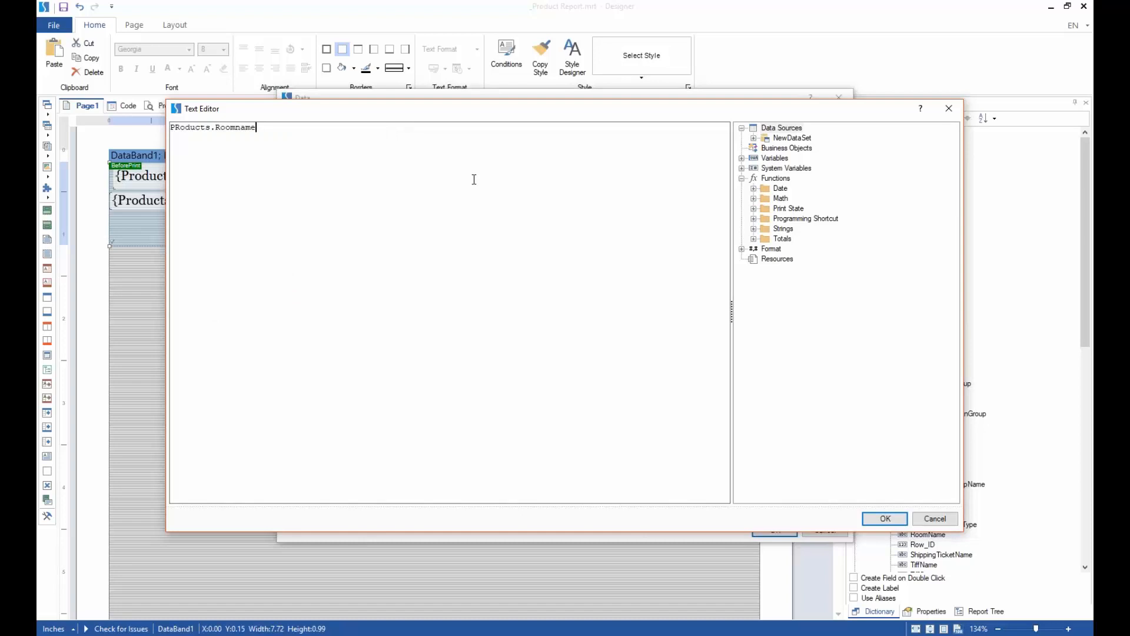
click(184, 128)
key(BackSpace)
text(r)
click(286, 133)
text(.Tow)
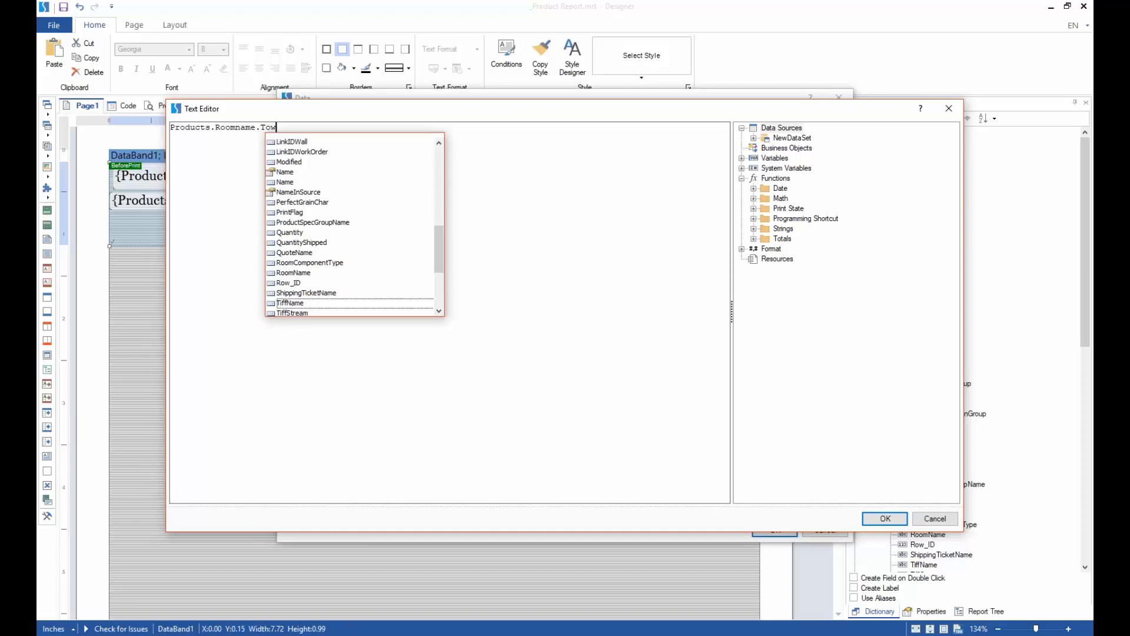
key(BackSpace)
text(Lower)
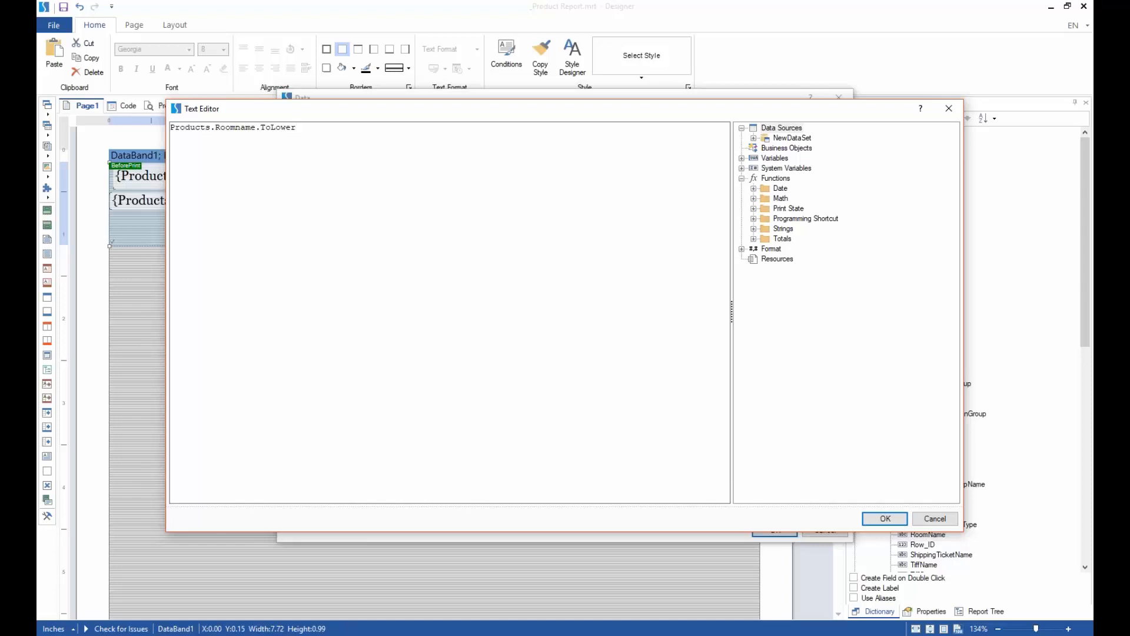
- Extend the filter expression with .Contains("o") so it tests the lowercase room name for the letter o
text(.)
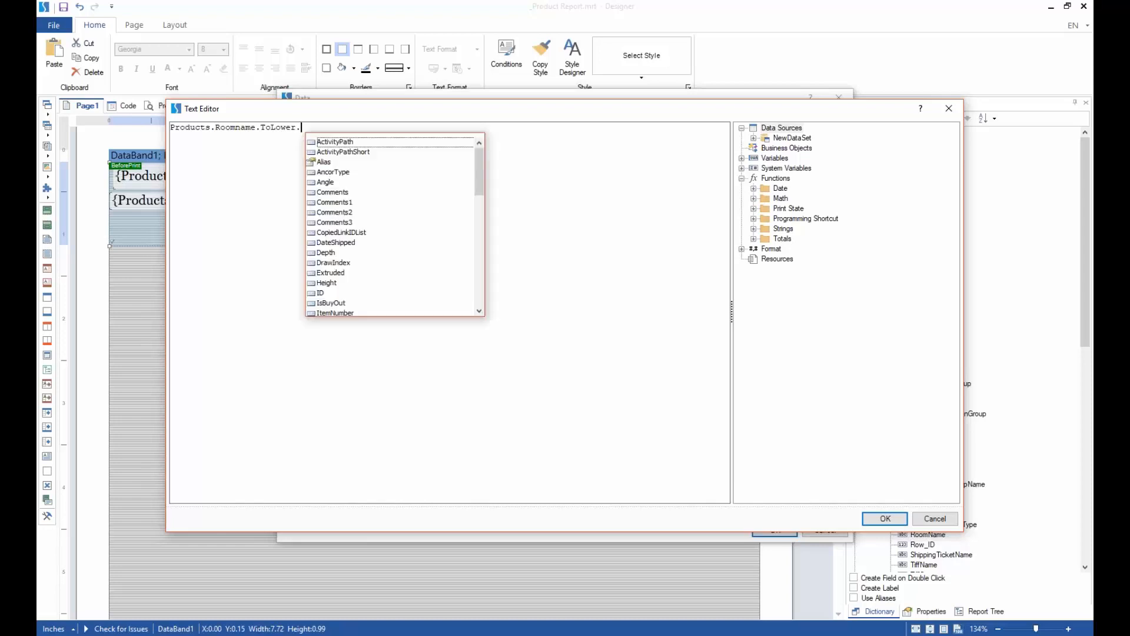
text(Contains)
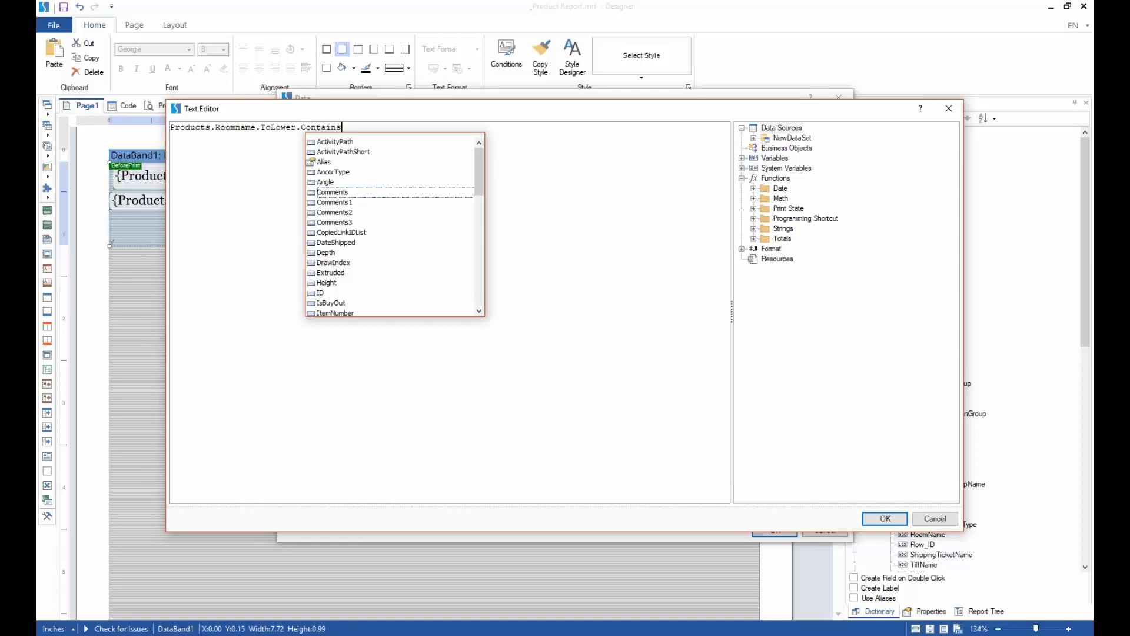
text(()
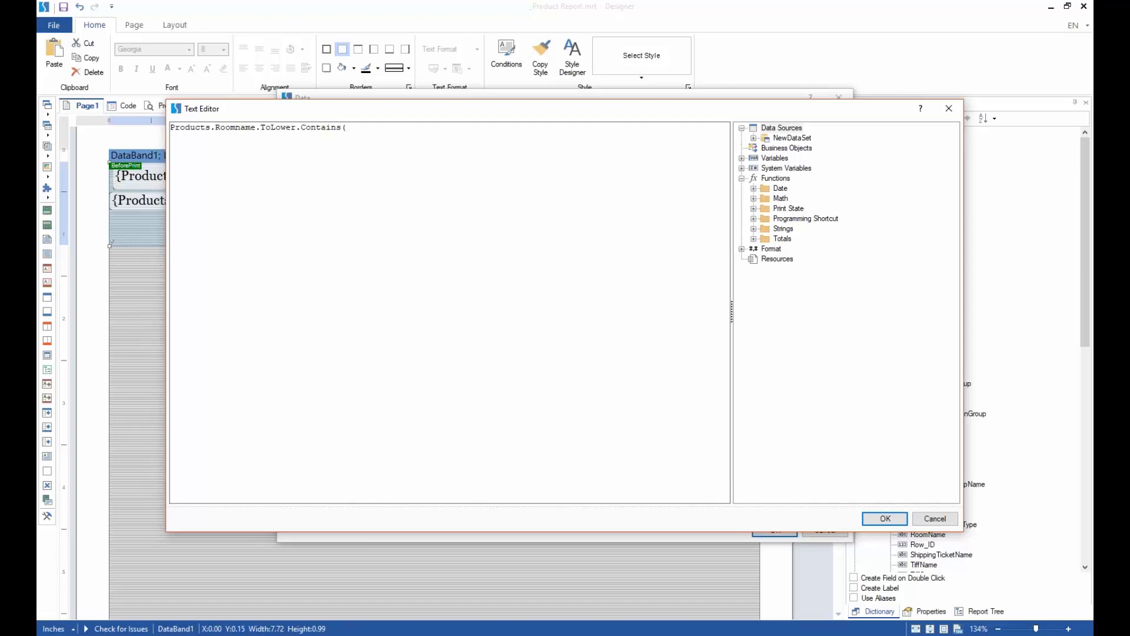
text())
key(Left)
text("p")
key(BackSpace)
key(BackSpace)
text(o")
drag(381, 128, 189, 131)
drag(378, 129, 300, 130)
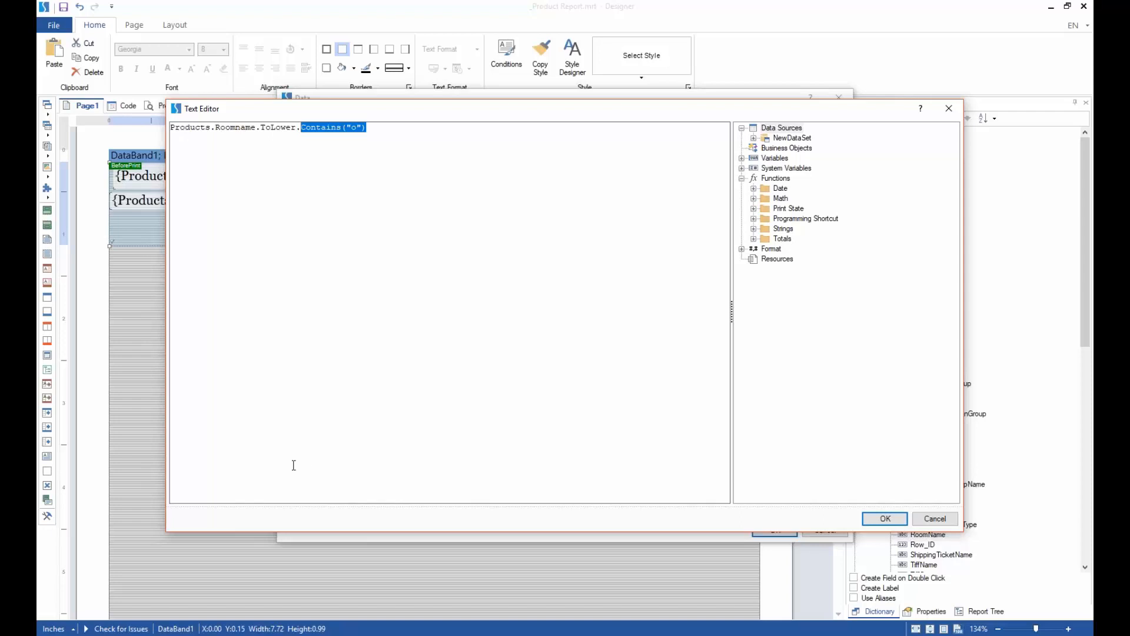
- Accept the filter expression, apply the data band settings, and preview the report
click(881, 516)
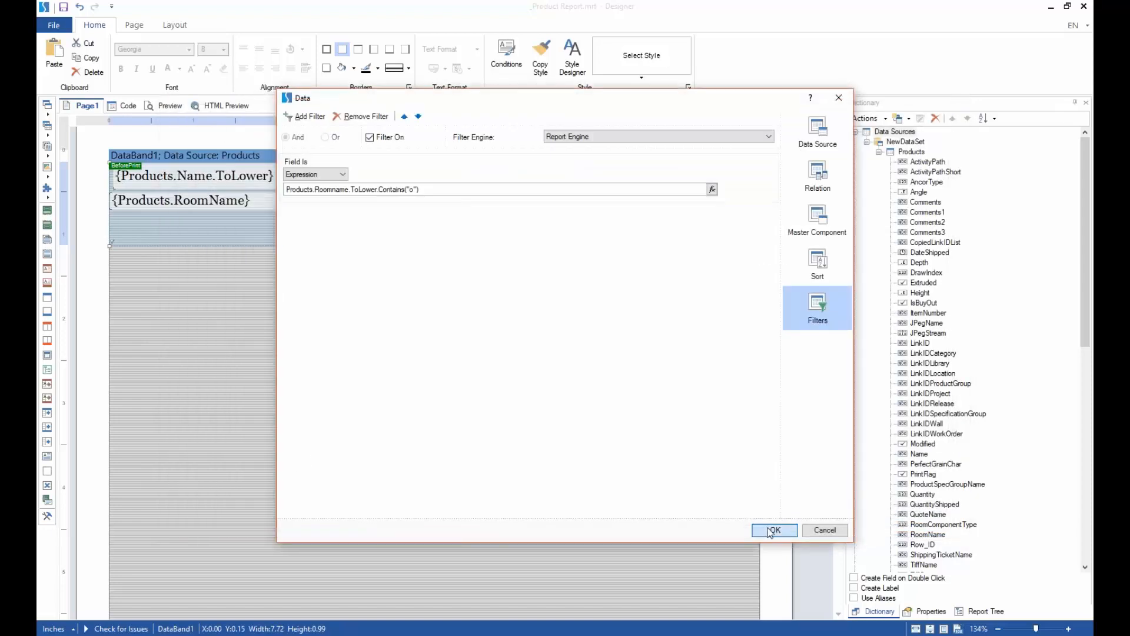
click(774, 530)
click(170, 106)
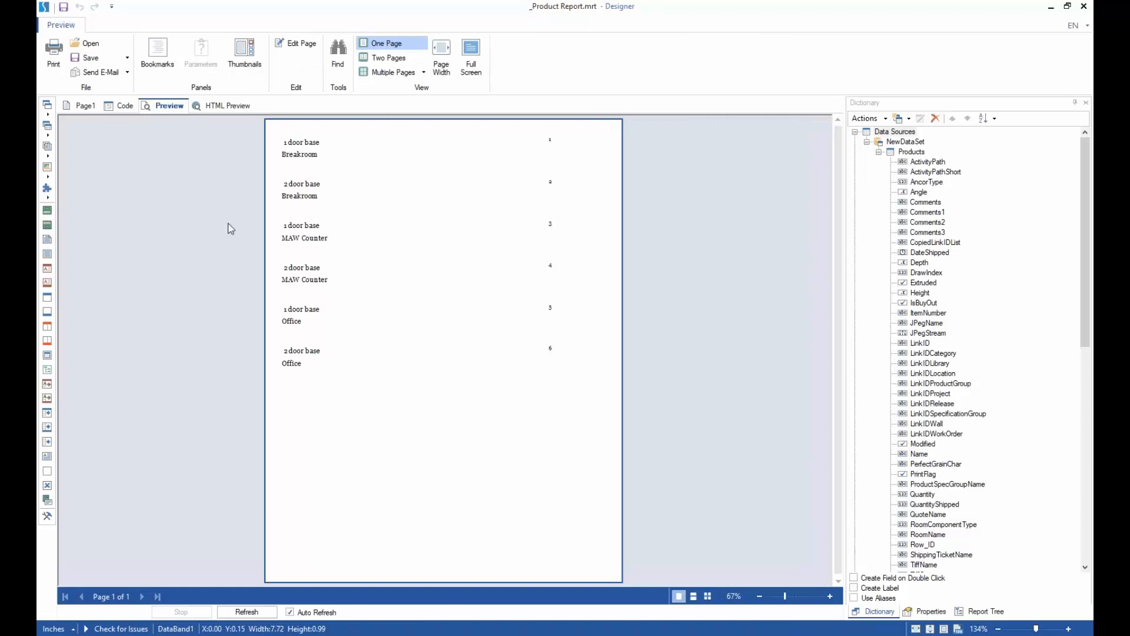
- Change the text tested by the data band's filter expression to "room", apply it, and preview the report
click(86, 106)
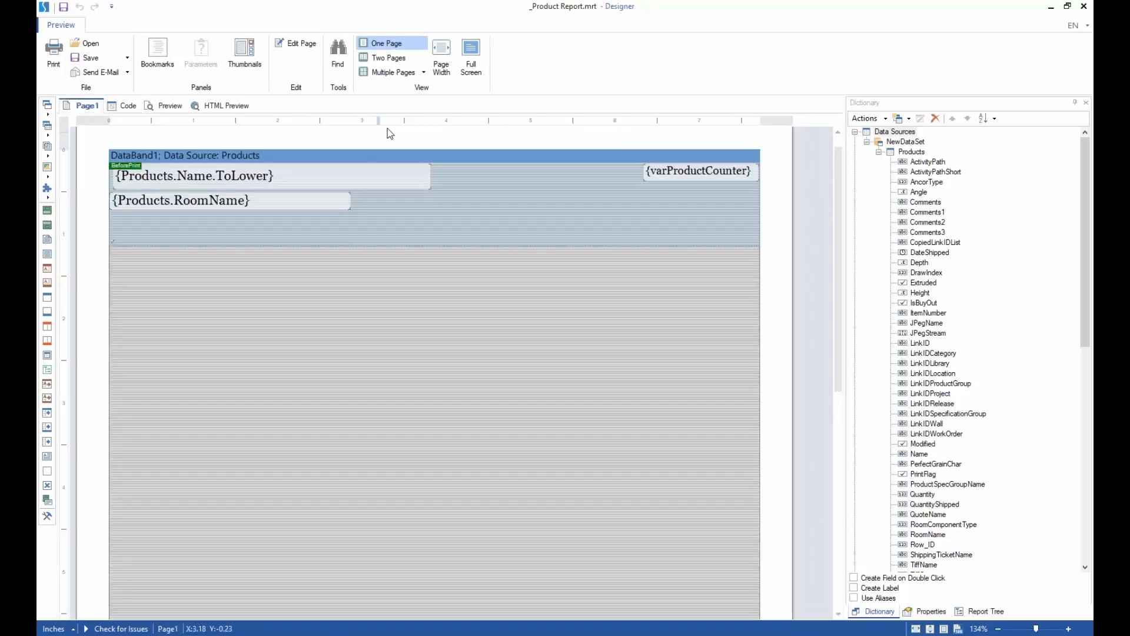
double_click(411, 169)
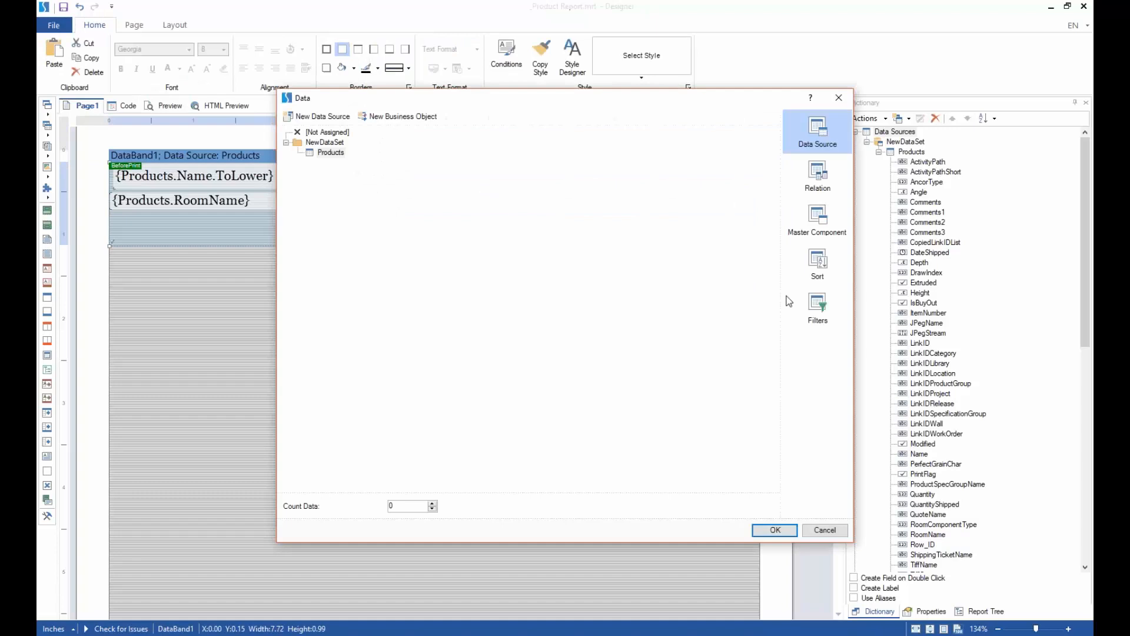
click(789, 302)
drag(407, 189, 416, 199)
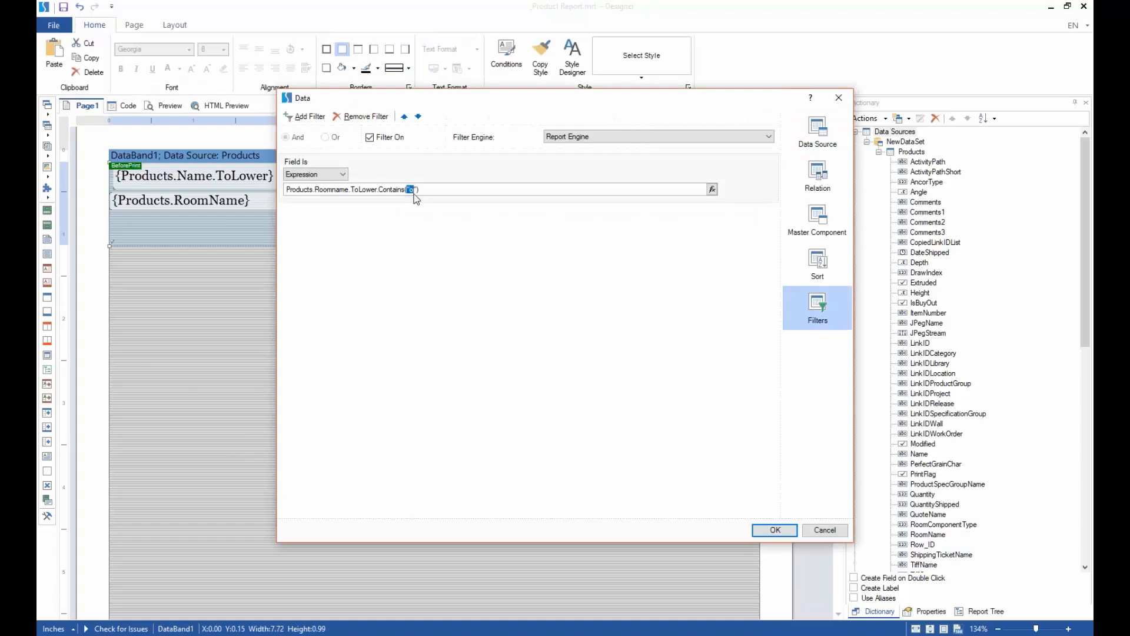
text("room)
click(774, 529)
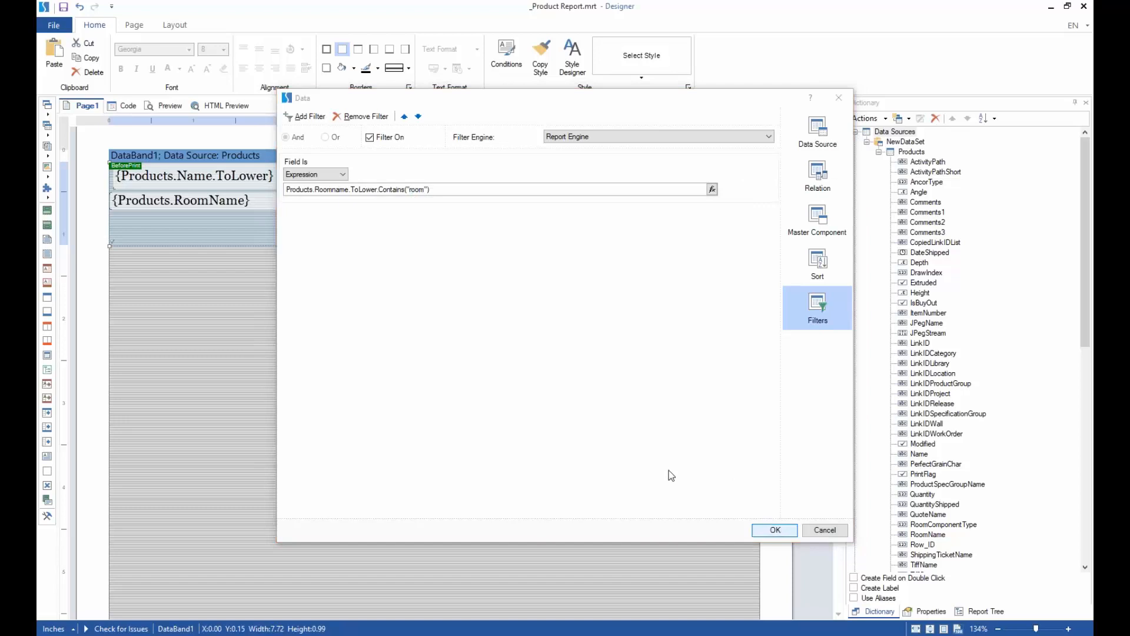
click(171, 106)
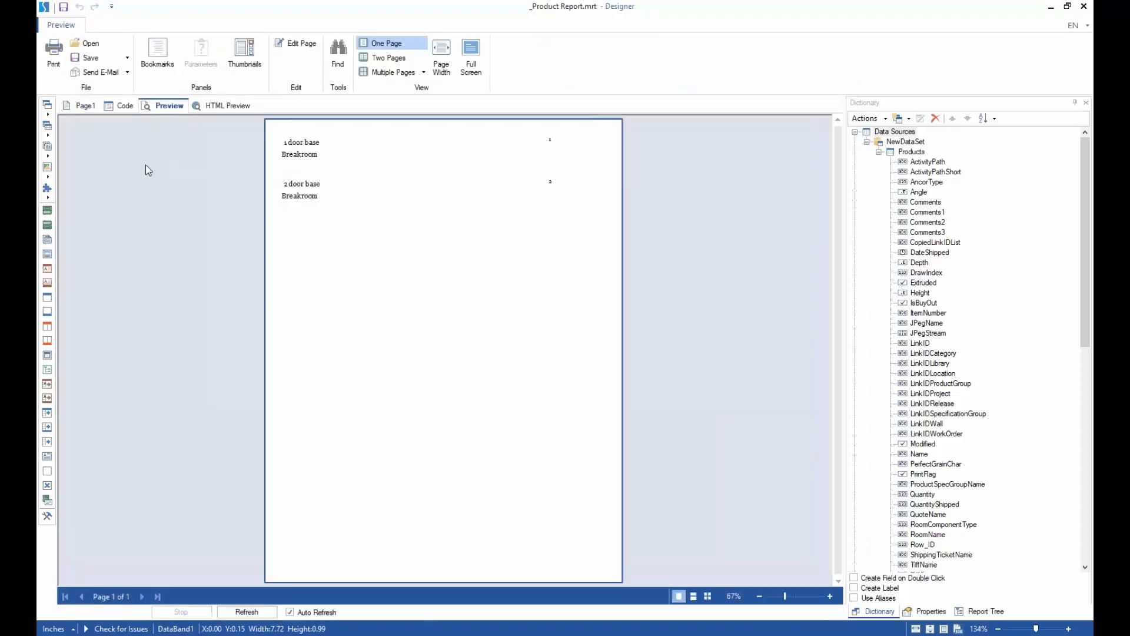
- Clear the data band's filter expression, remove the filter, apply the change, and preview the report
click(85, 106)
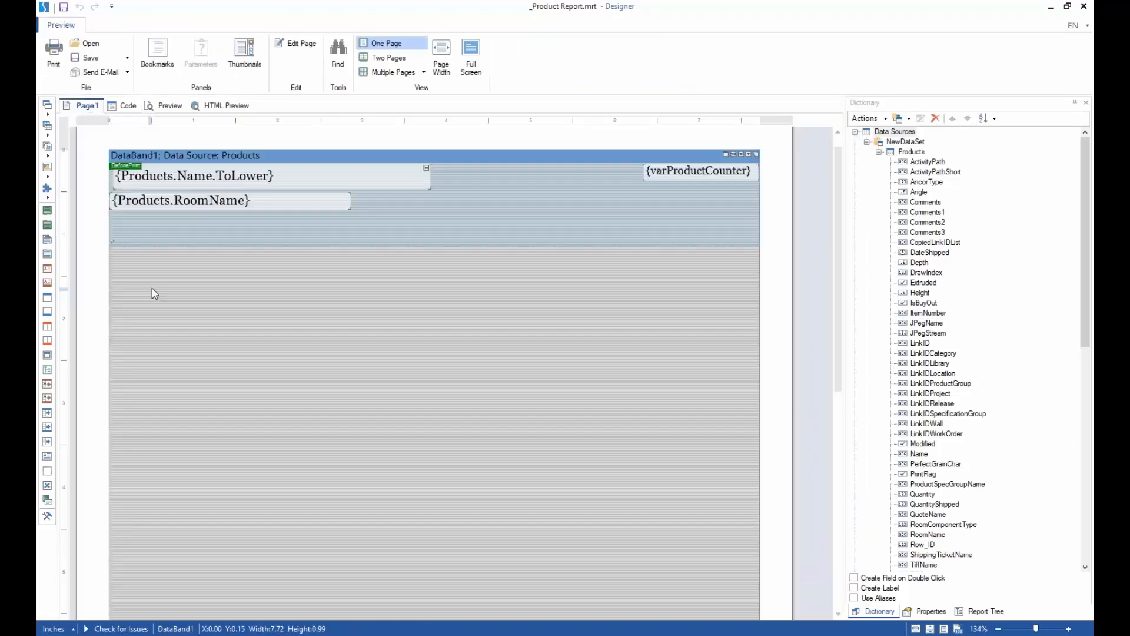
double_click(464, 157)
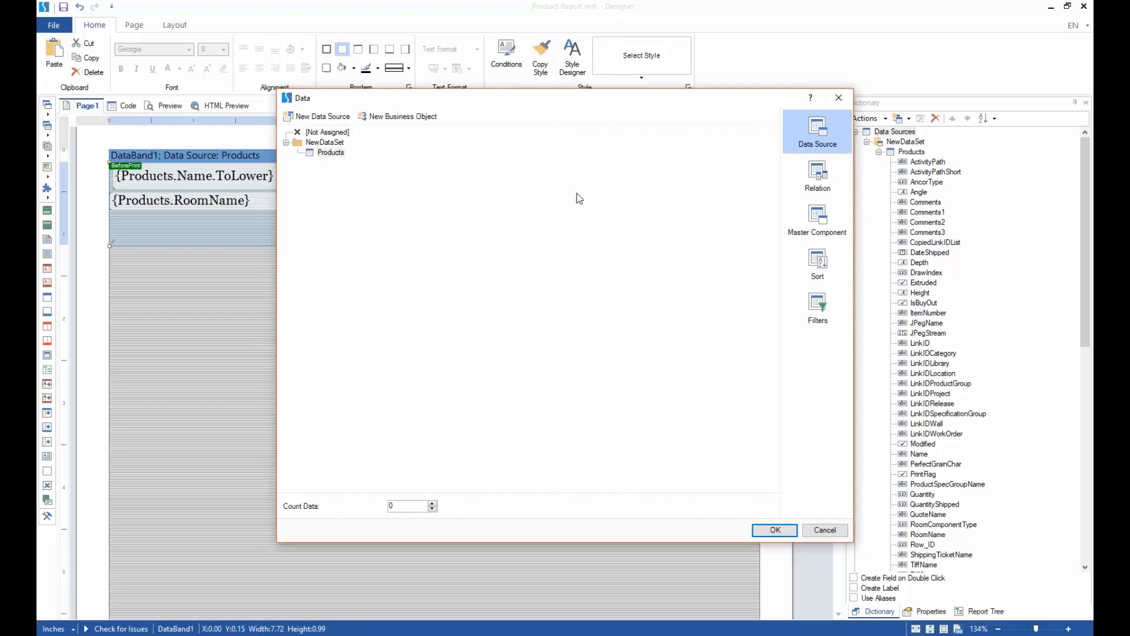
click(821, 302)
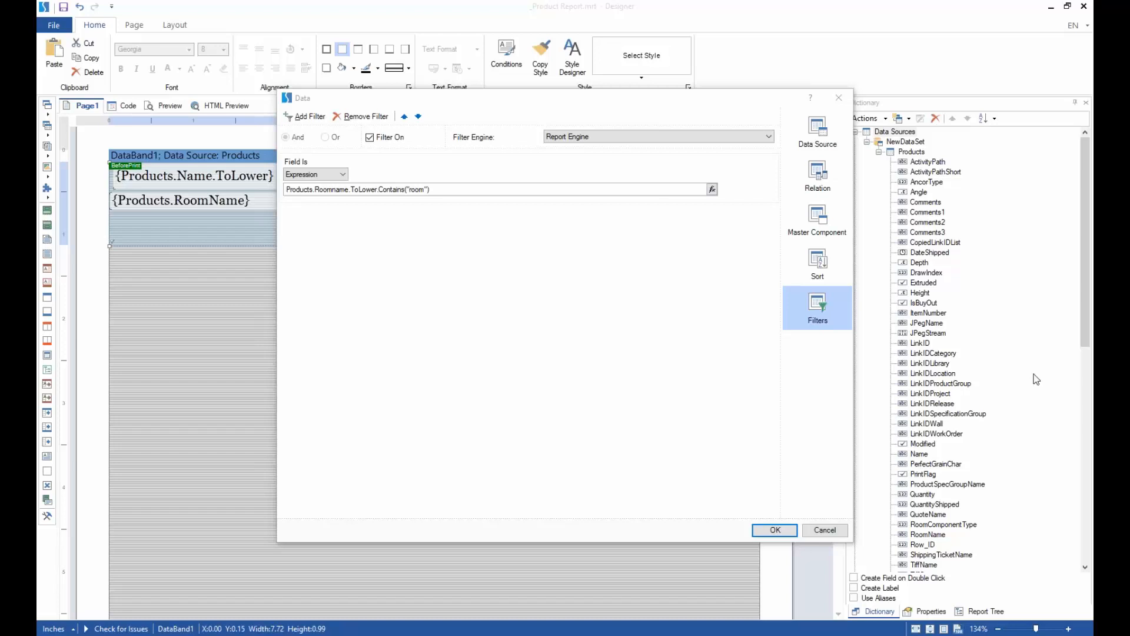
click(442, 200)
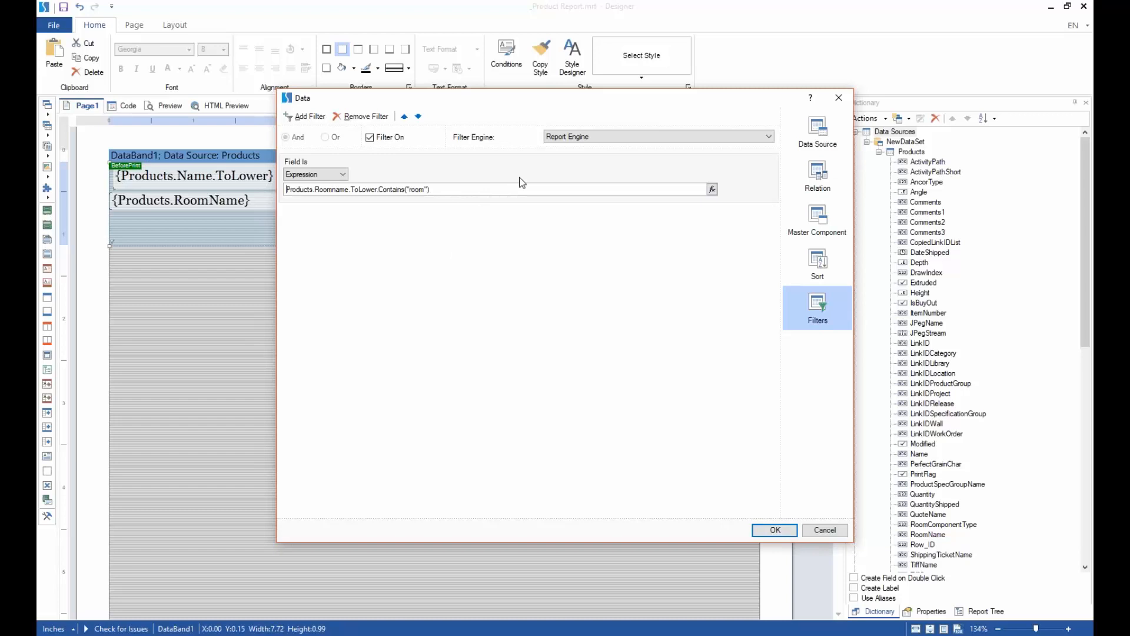
drag(521, 186, 183, 188)
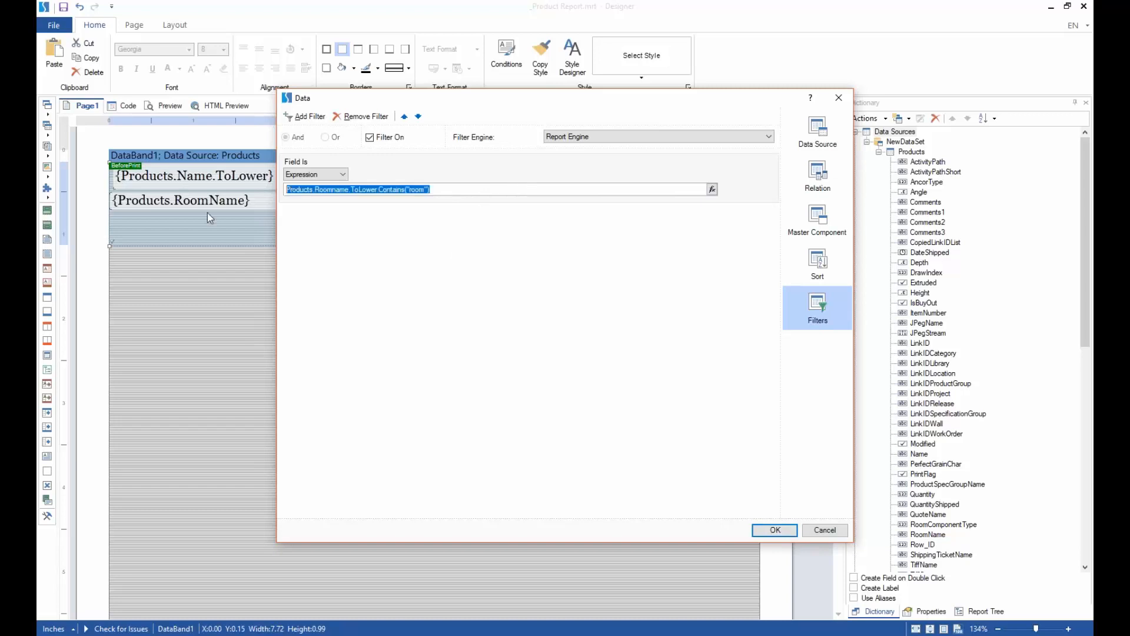
key(Delete)
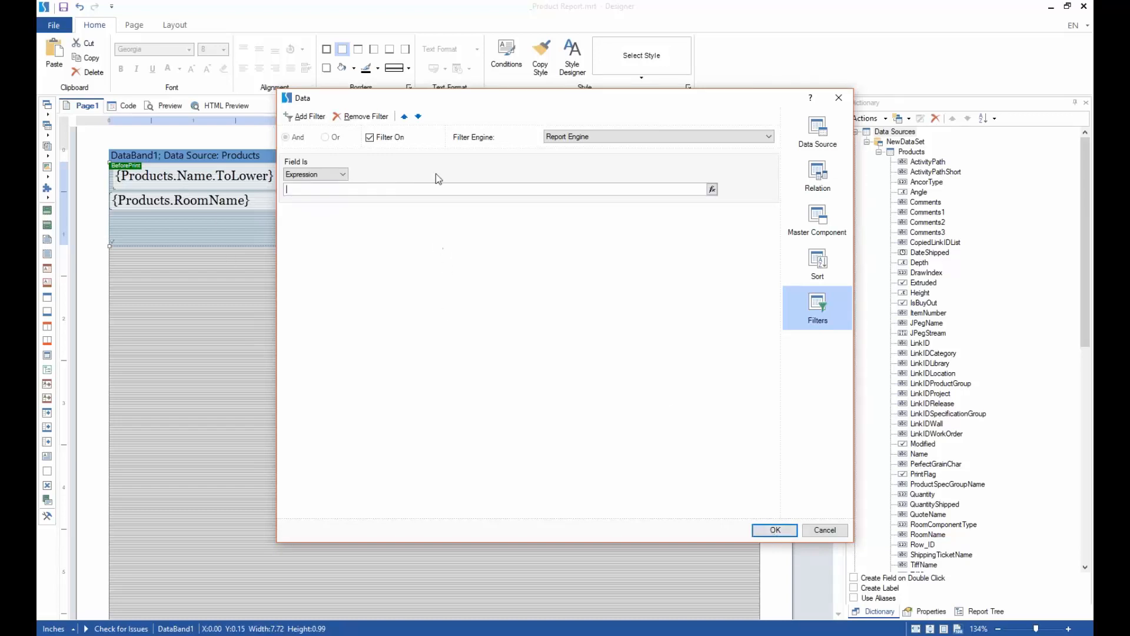
click(359, 116)
click(786, 536)
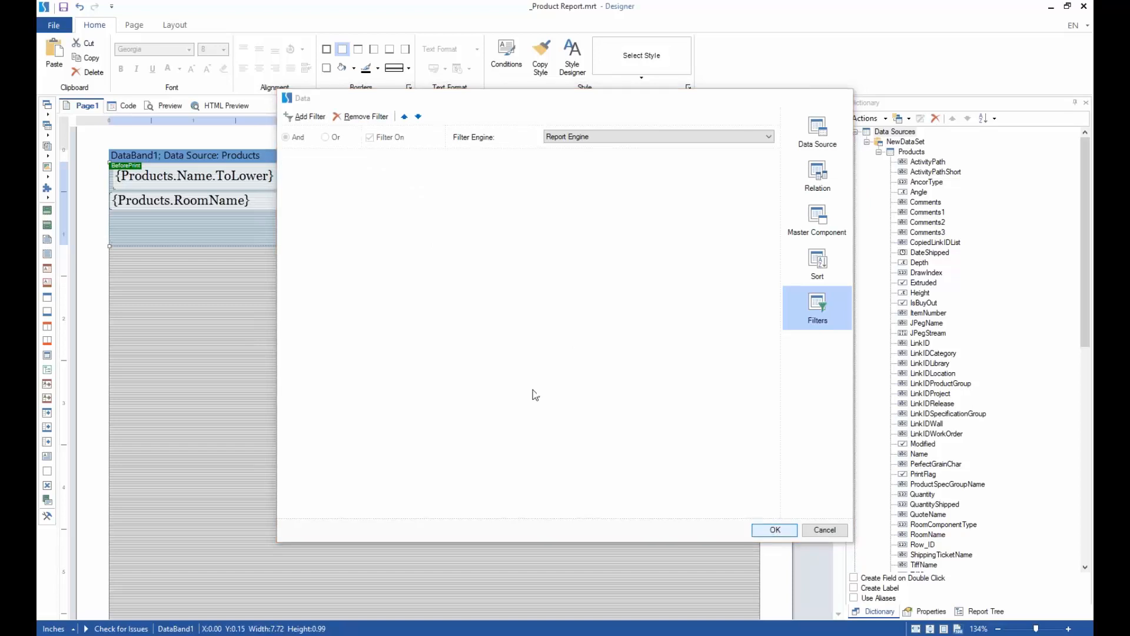
click(177, 108)
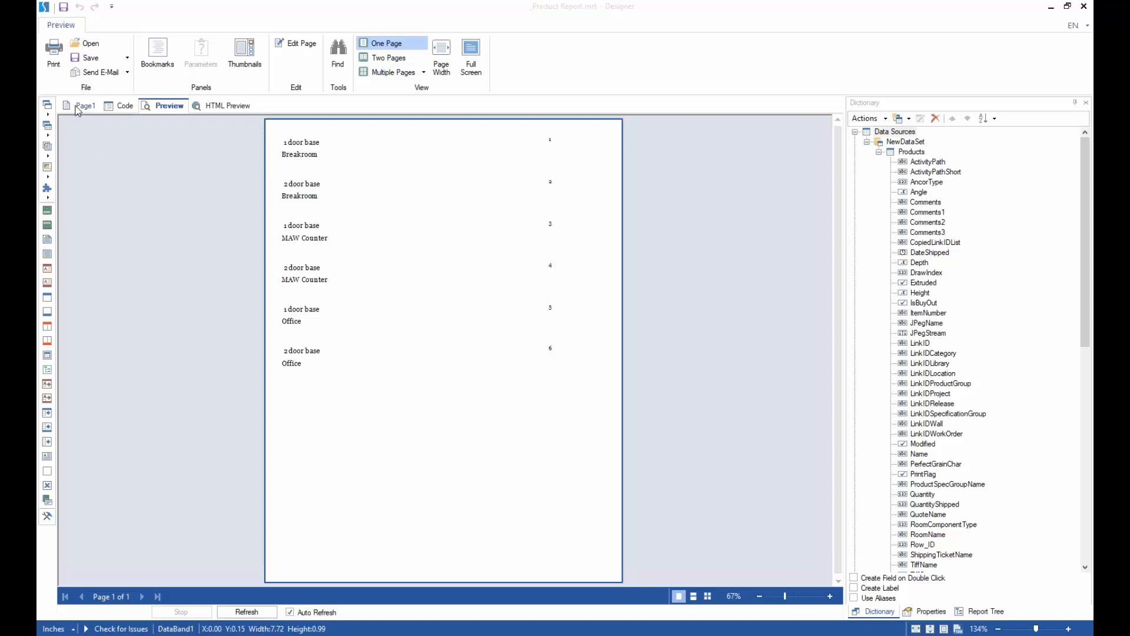
- Return to the page design and narrow the Products.Name.ToLower text box to about 2.58 inches wide
click(77, 108)
click(77, 109)
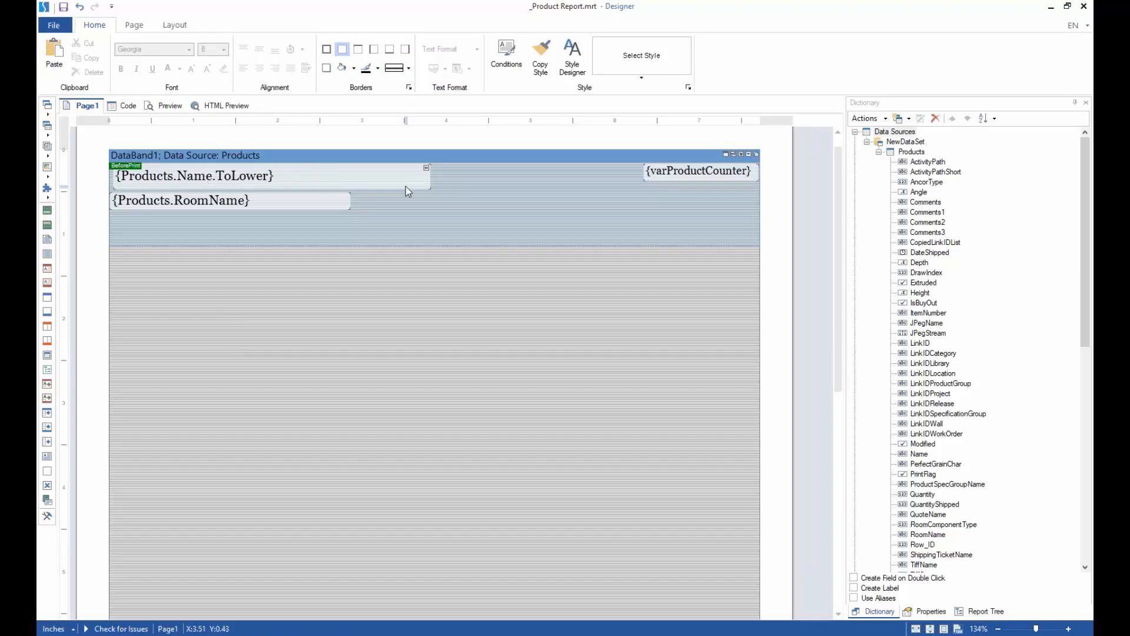
click(426, 175)
drag(431, 176, 332, 176)
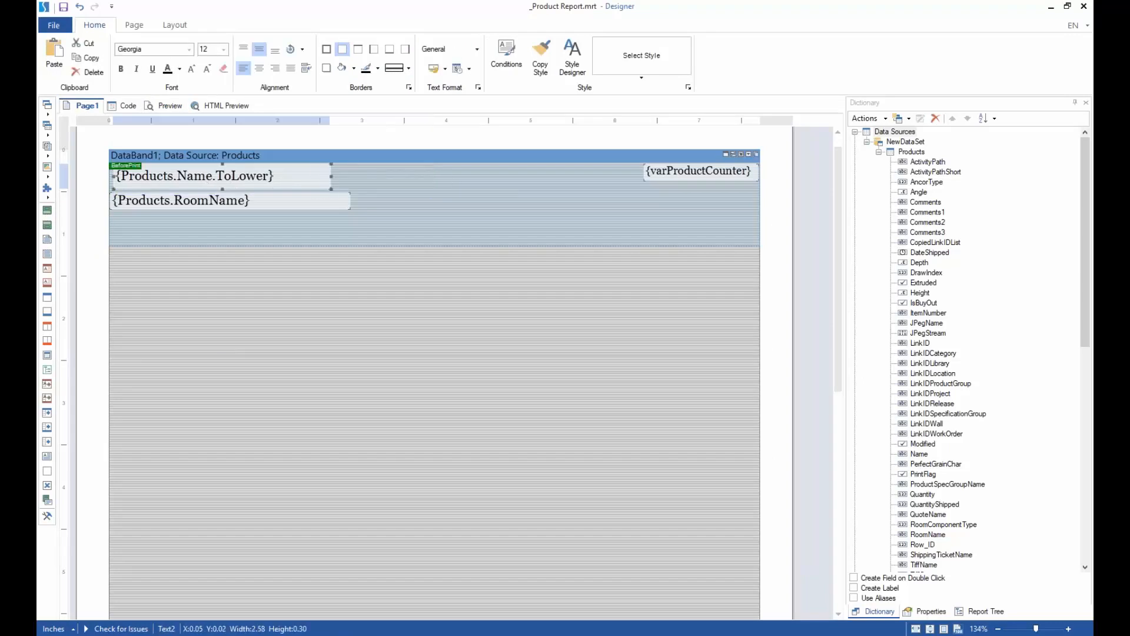
- Add a text box about 3.43 by 0.37 inches between the product name and varProductCounter, and open its text editor
click(47, 146)
click(83, 147)
mouse_move(351, 164)
mouse_down()
mouse_move(378, 176)
mouse_move(642, 198)
mouse_up()
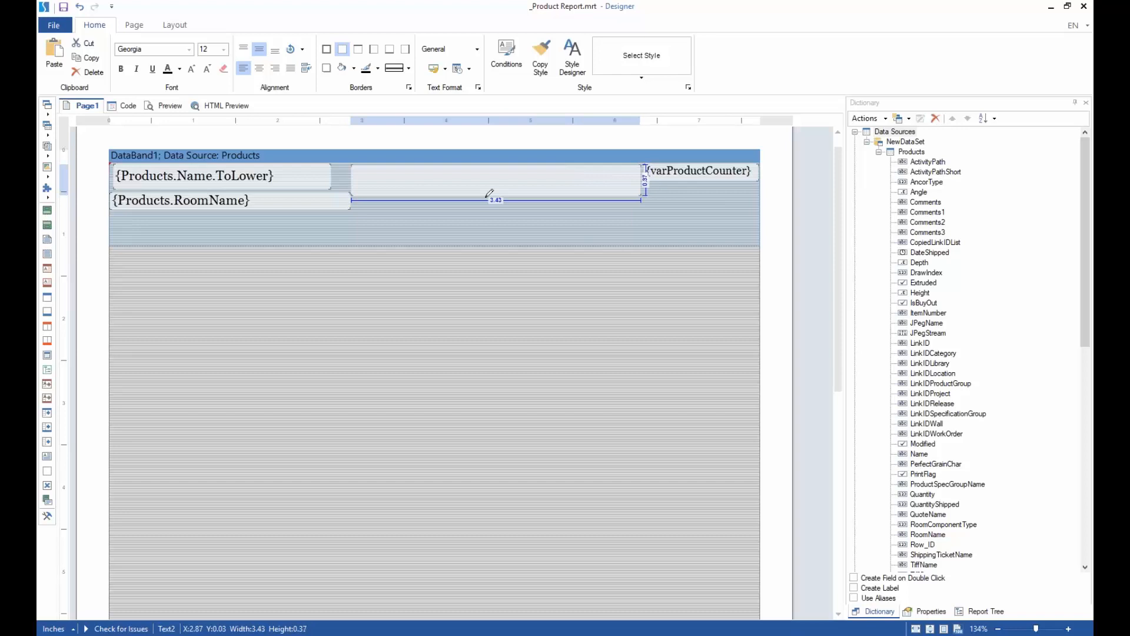
drag(471, 122, 493, 246)
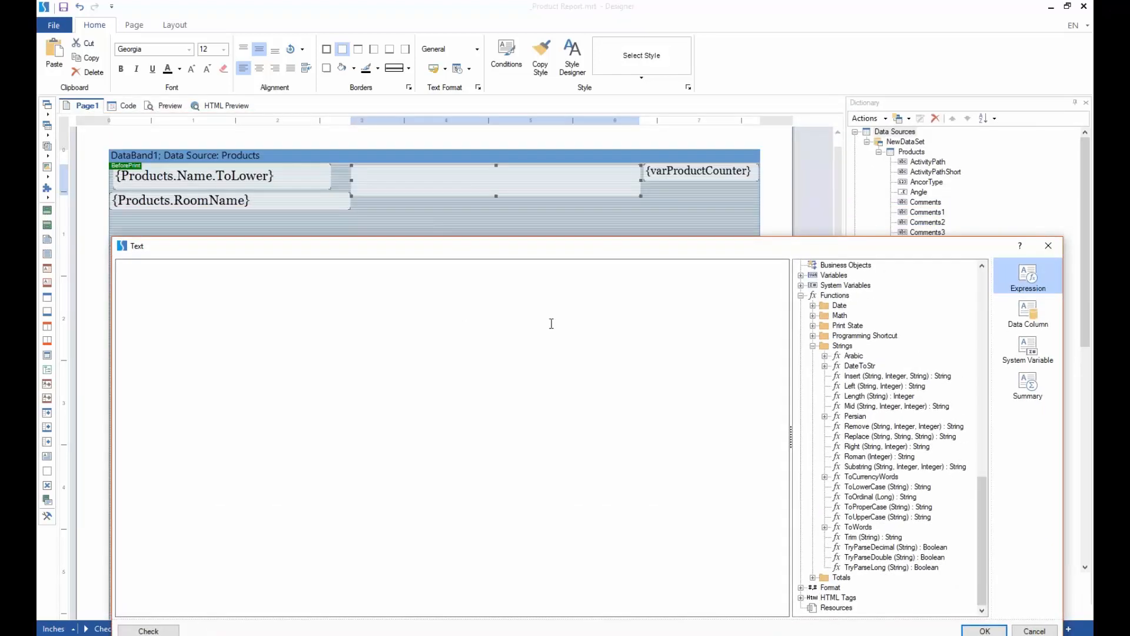
- Collapse the Strings functions and examine the functions available under Programming Shortcut and Math
click(842, 346)
click(813, 346)
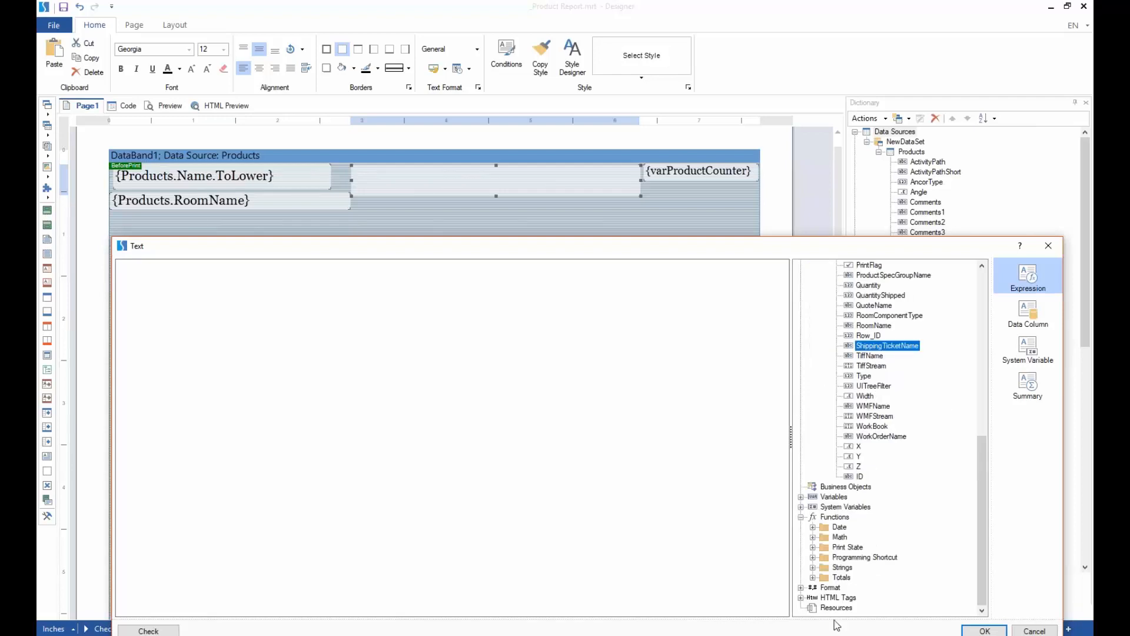
click(813, 557)
click(848, 557)
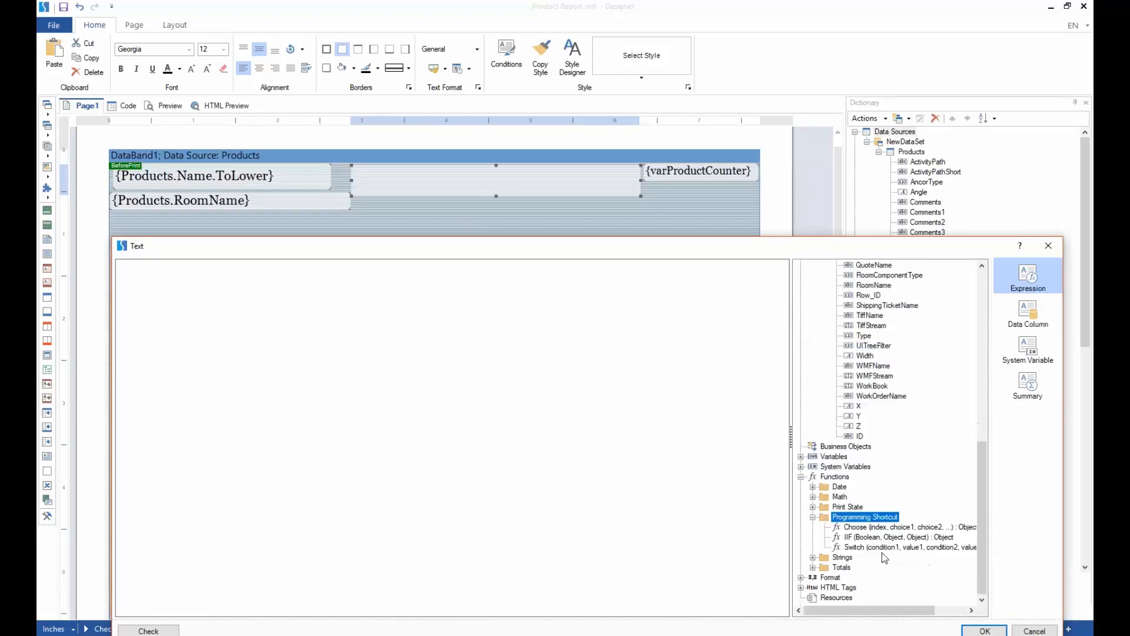
scroll(871, 553, down, 2)
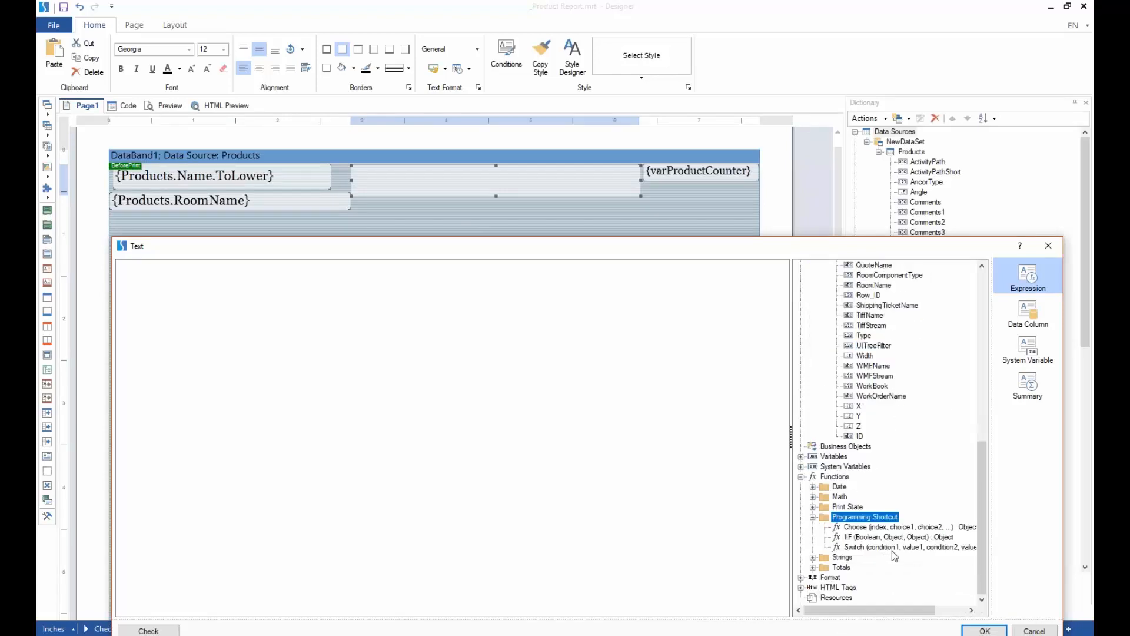
click(813, 496)
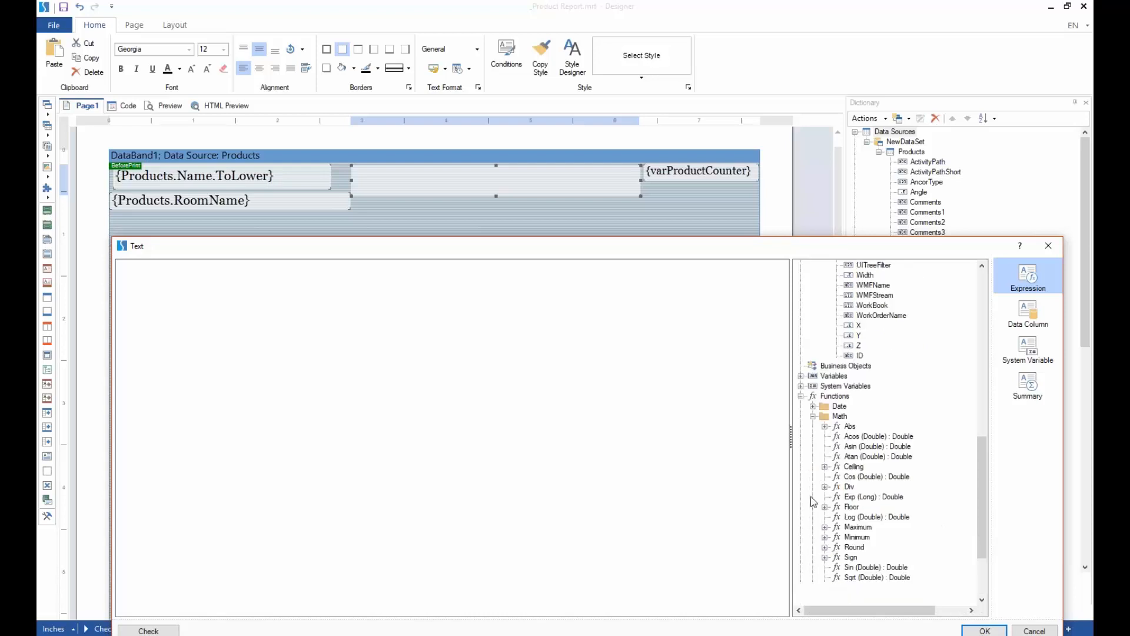
click(865, 498)
scroll(880, 466, down, 3)
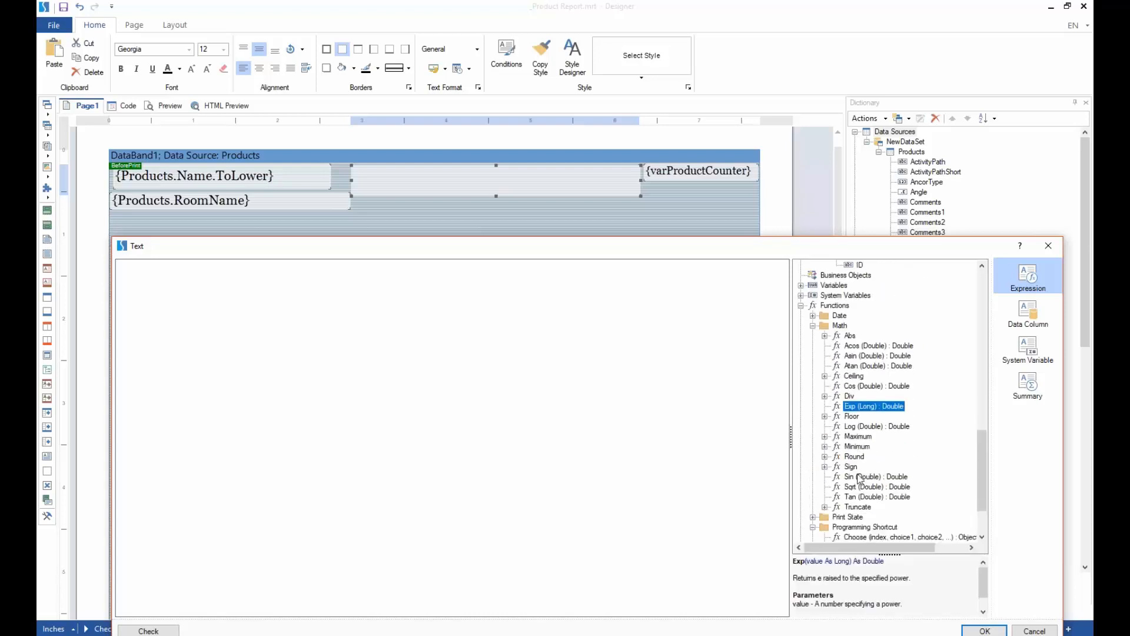
click(813, 325)
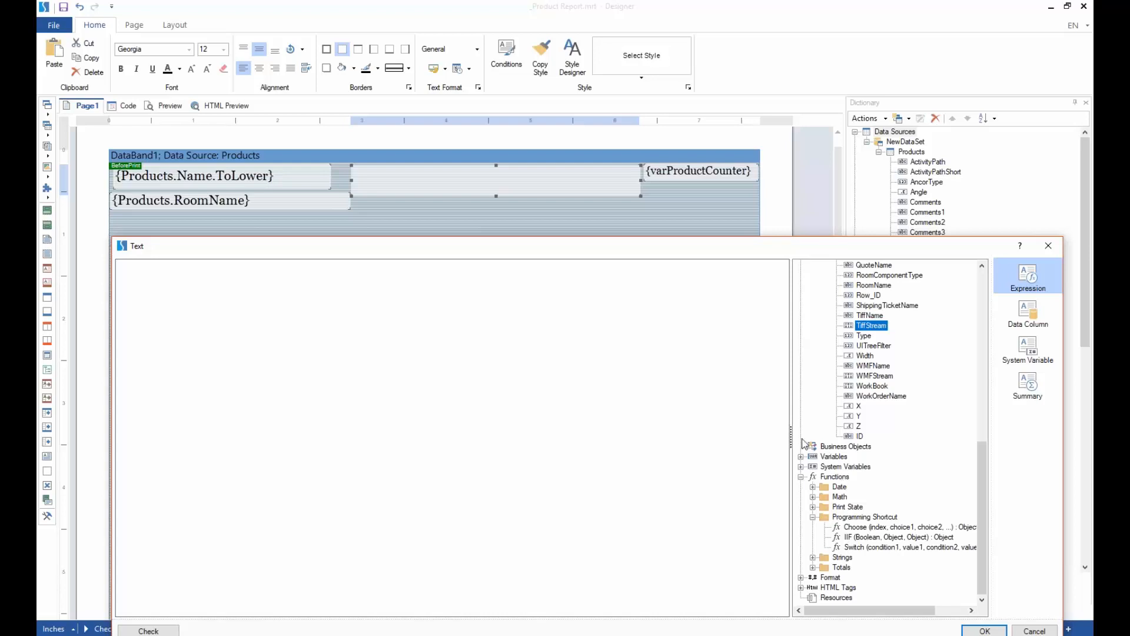
- Select the Choose function under Programming Shortcut and examine its description
drag(753, 250, 752, 230)
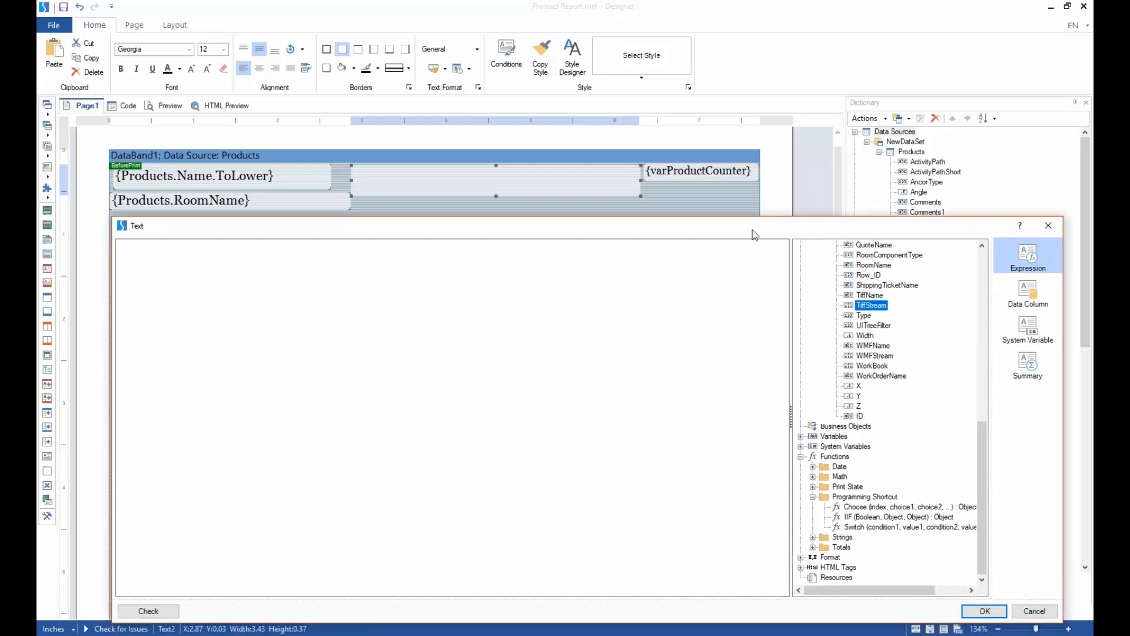
click(886, 506)
drag(979, 488, 983, 507)
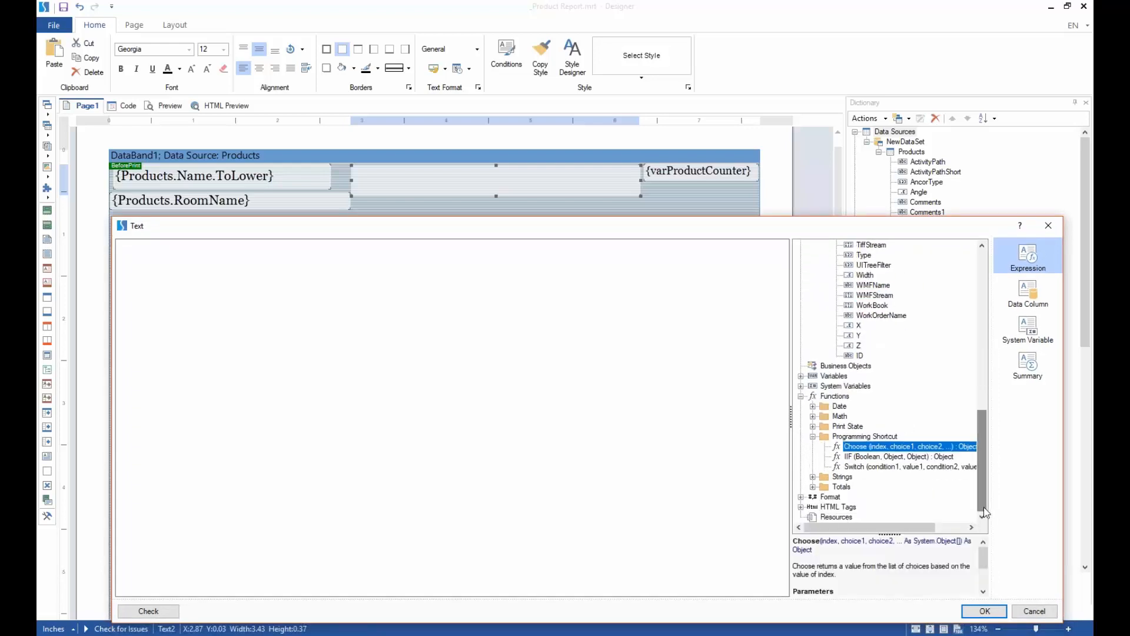
- Insert the IIF function from Programming Shortcut into the empty text expression
click(899, 458)
click(423, 296)
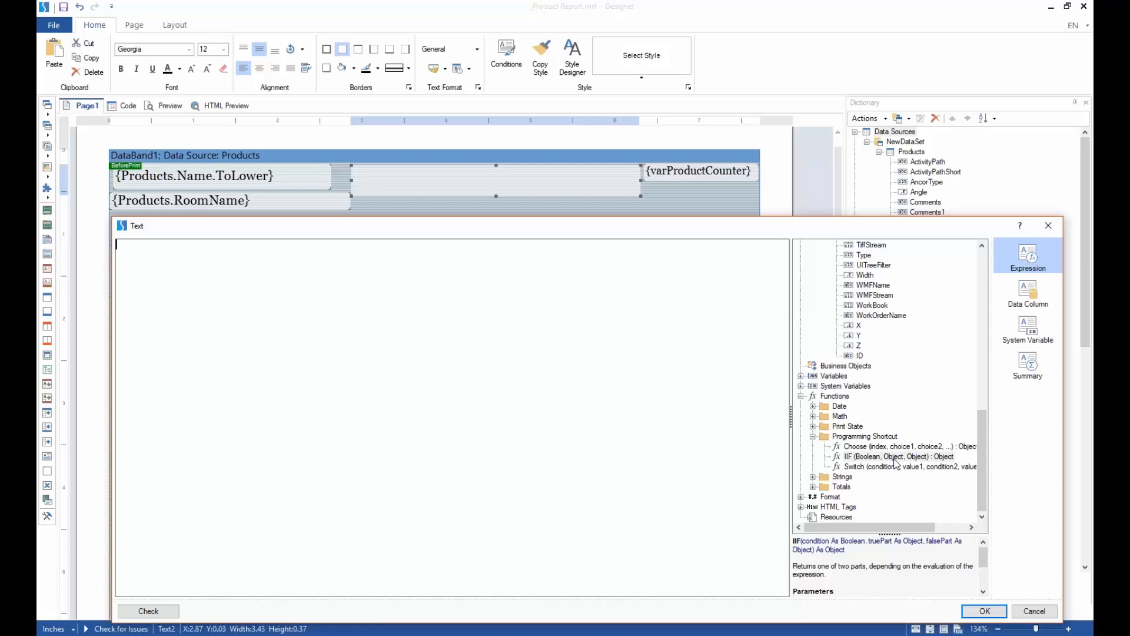
drag(627, 369, 547, 313)
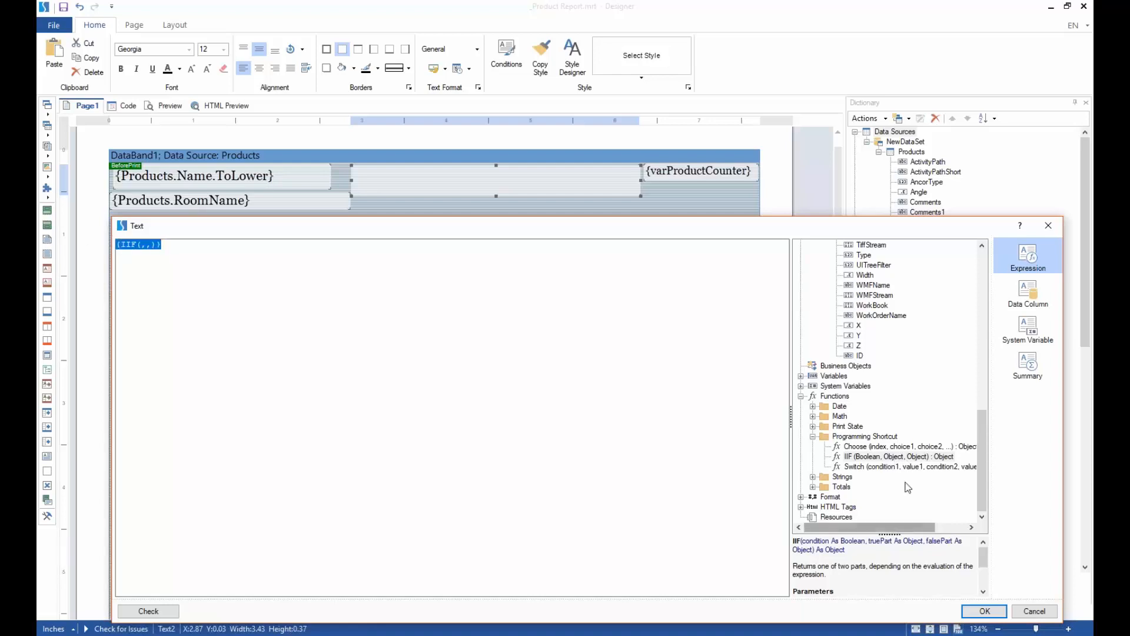
click(912, 457)
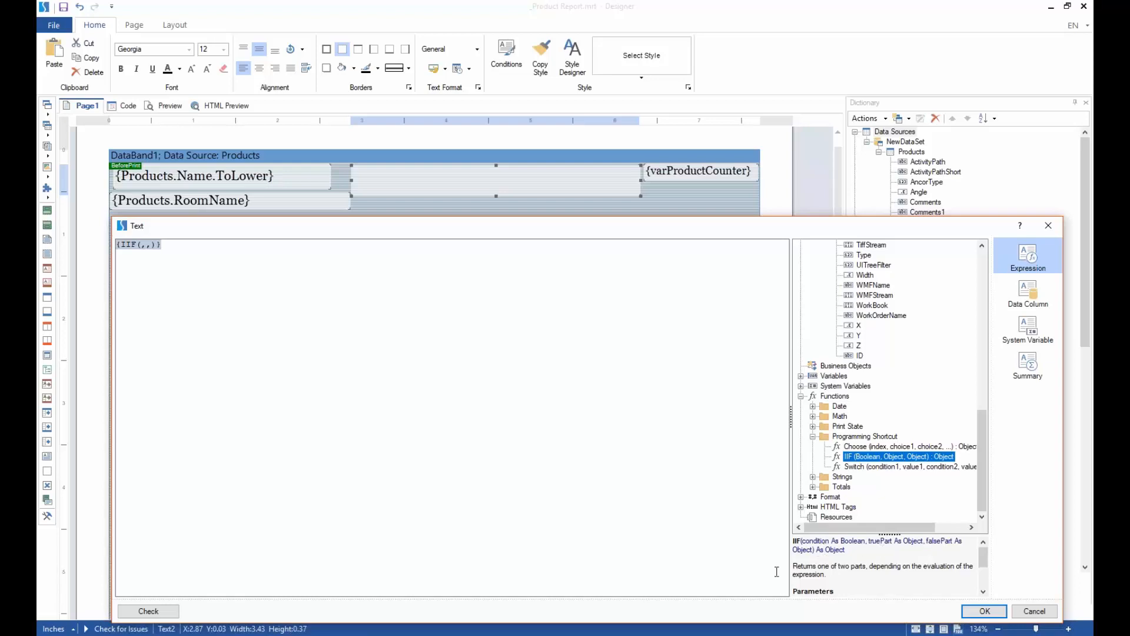
- Set the IIF condition to test whether Products.Name.ToLower.Contains("1 door")
click(141, 245)
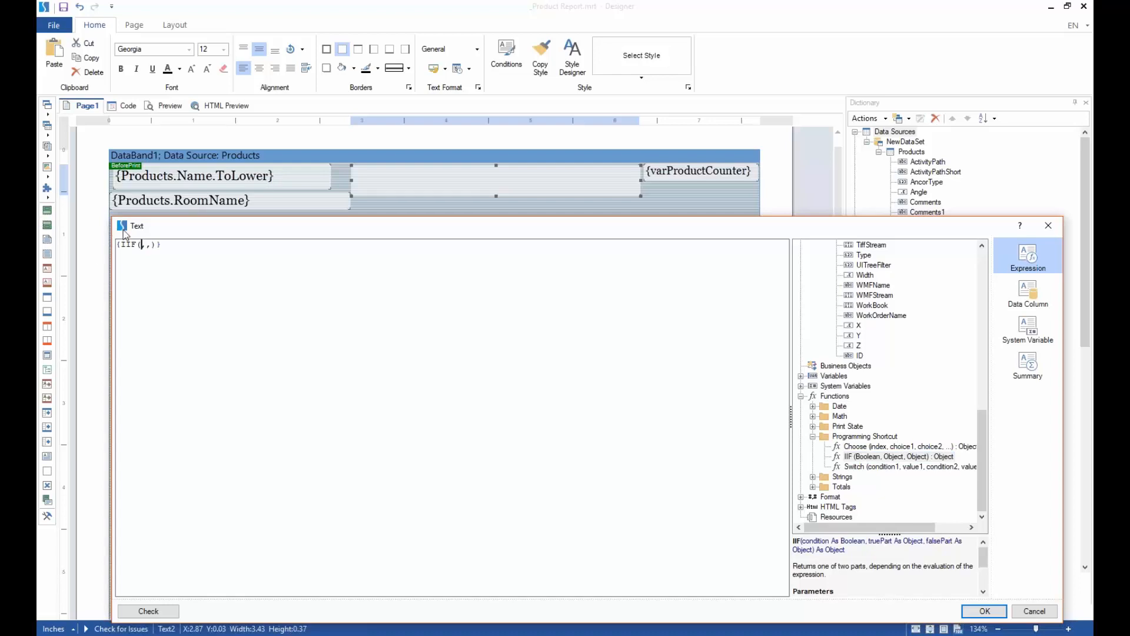
scroll(858, 400, up, 7)
scroll(858, 400, up, 8)
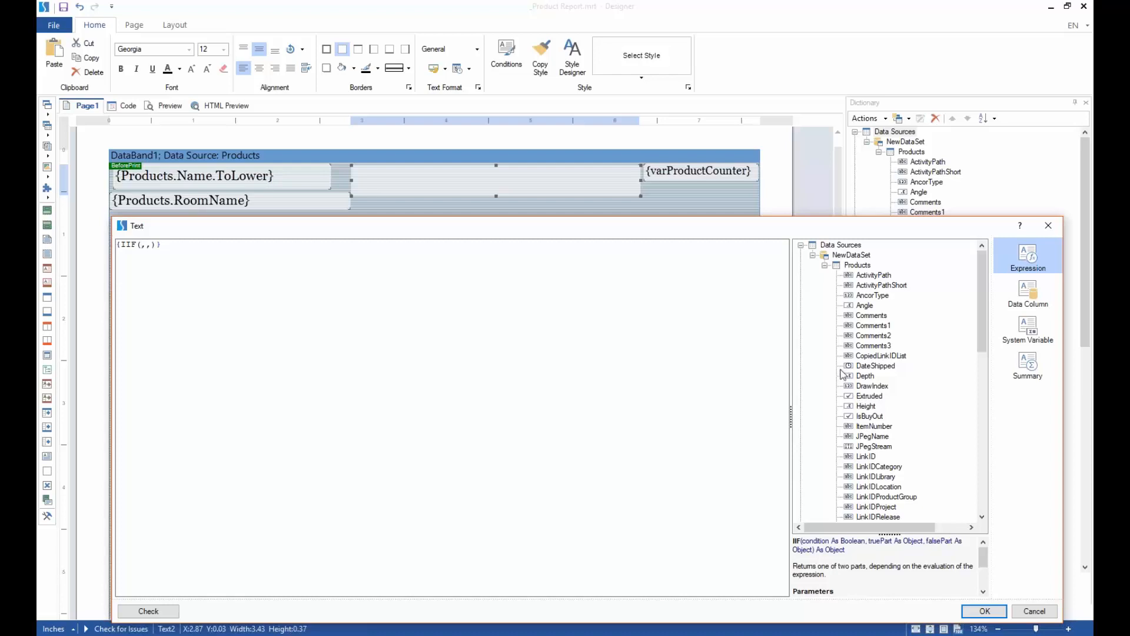
scroll(869, 296, down, 1)
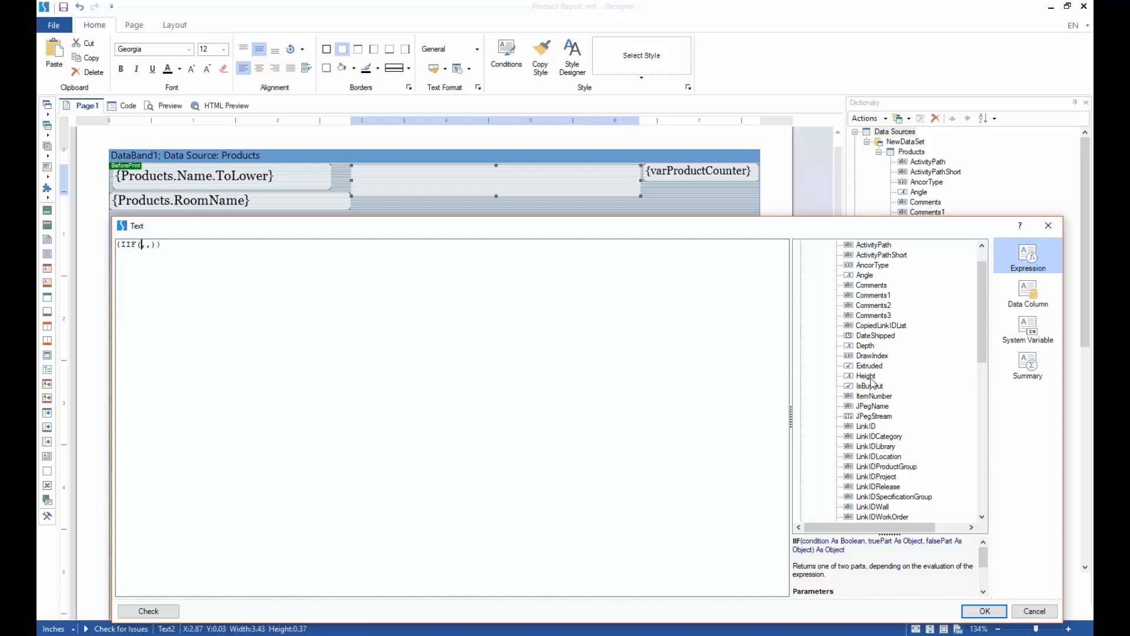
scroll(883, 481, down, 3)
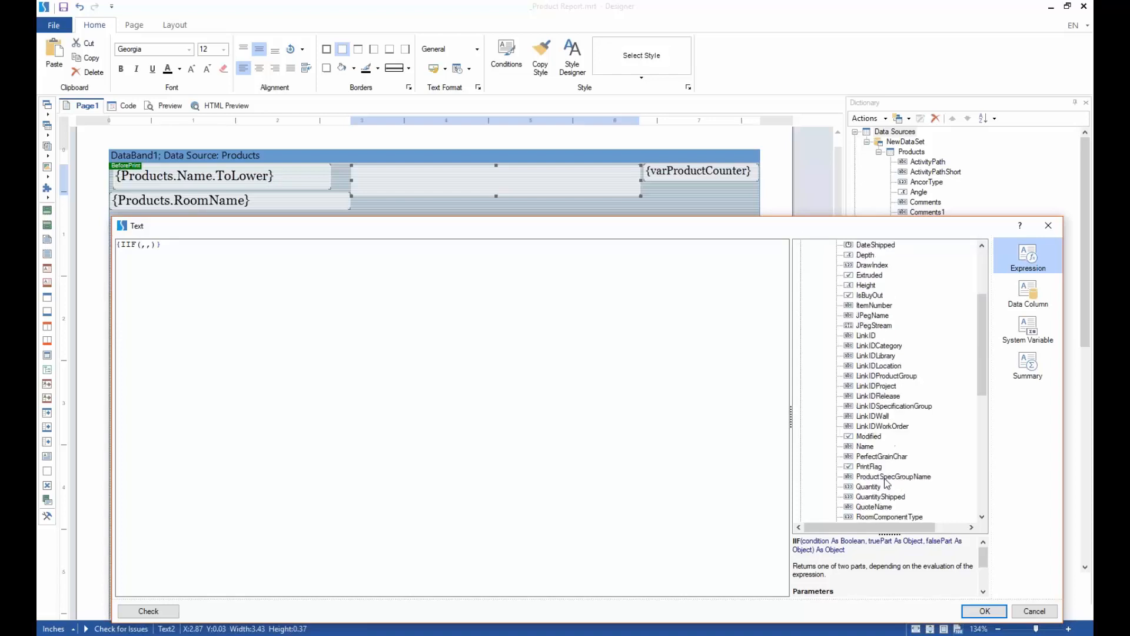
click(867, 448)
drag(869, 450, 148, 253)
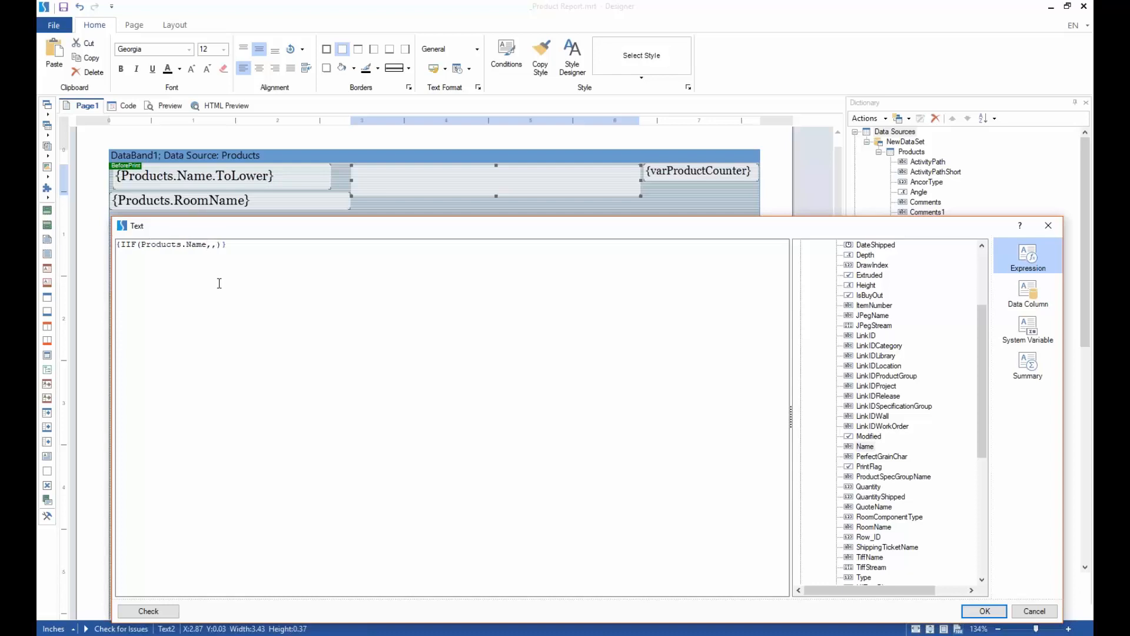
text(.ToLo)
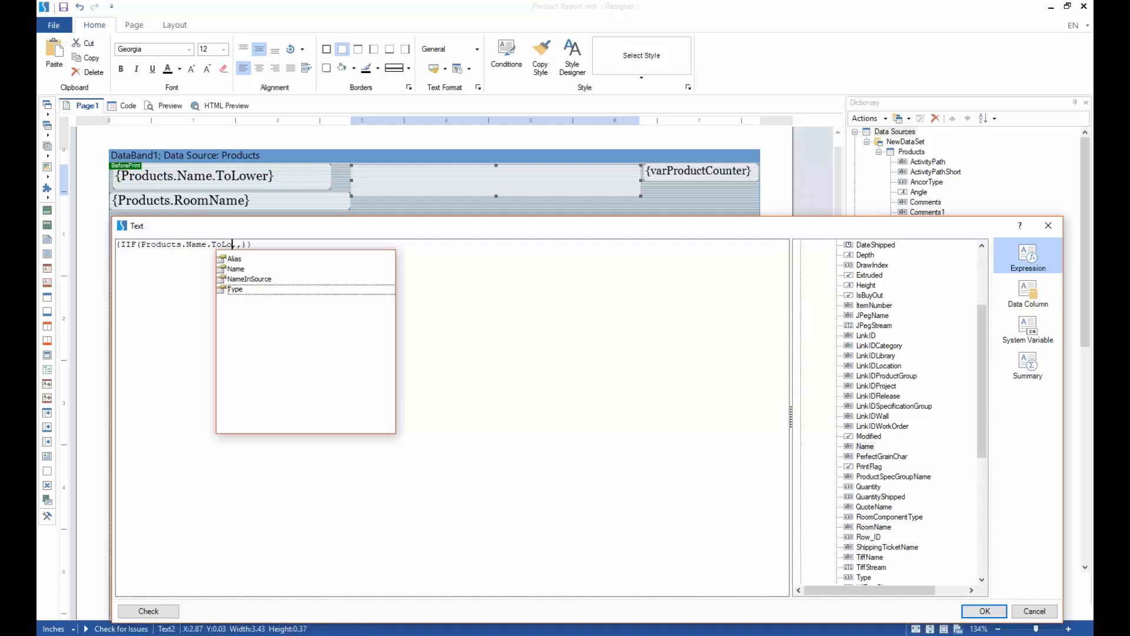
text(wer)
text(.Contai)
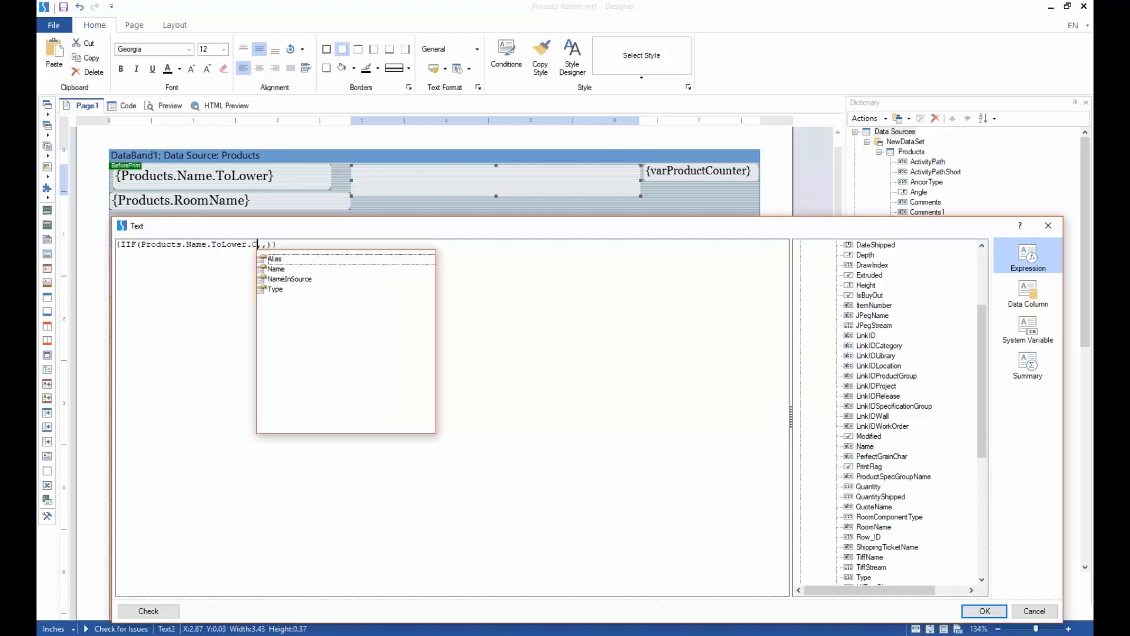
text(ns()
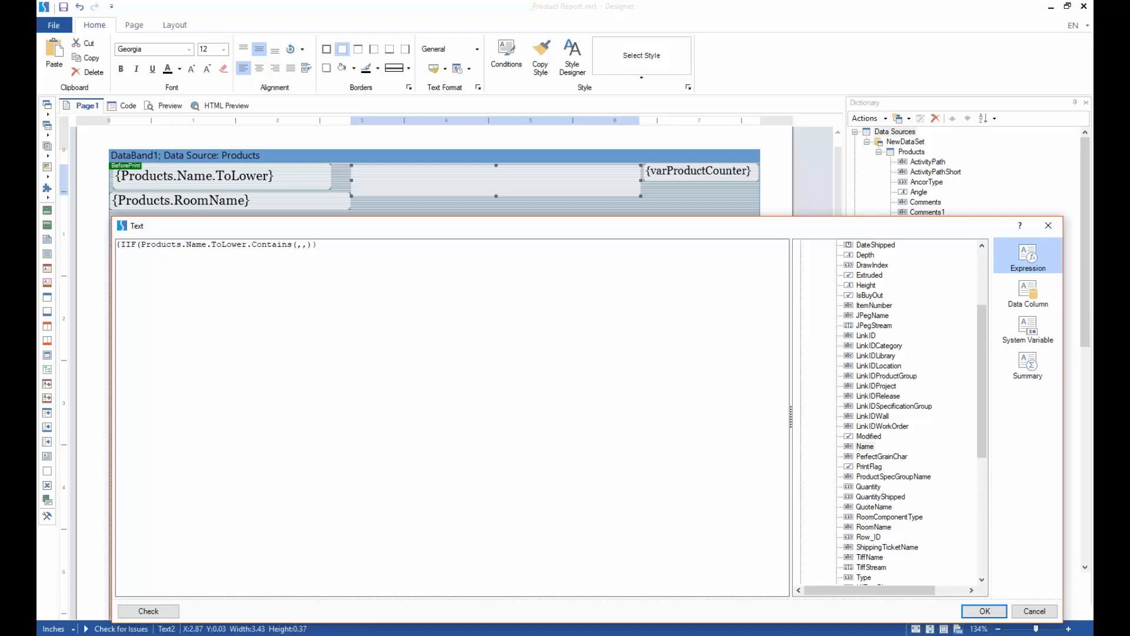
text("1 door")
- Set the IIF results to "I have 1 door" when true and "I have 2 door" when false, and apply the expression
text(),"I have 1 door","I have 2 d)
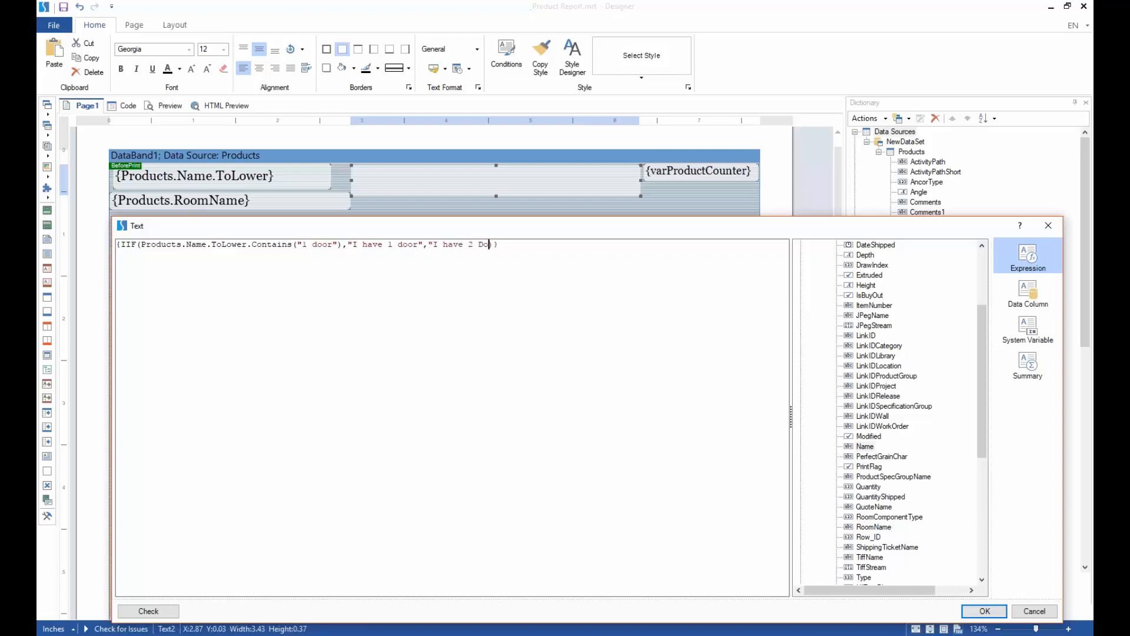
text(oor")
click(989, 611)
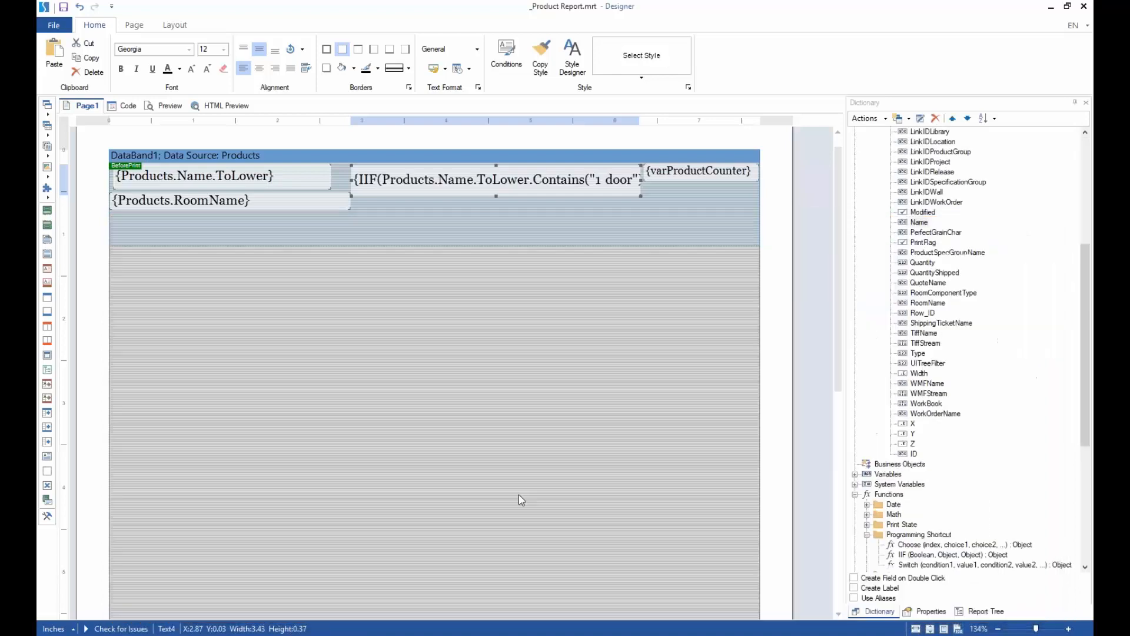
- Reopen the IIF text box, check its expression for errors, and preview the report
double_click(463, 199)
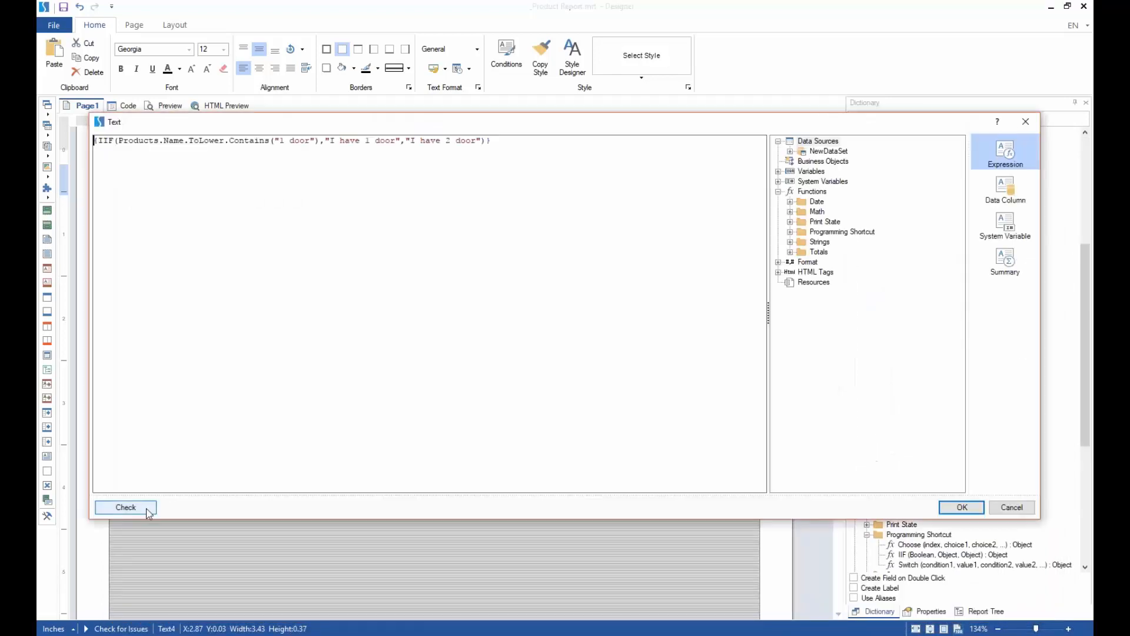
click(126, 506)
click(146, 472)
click(961, 507)
click(169, 106)
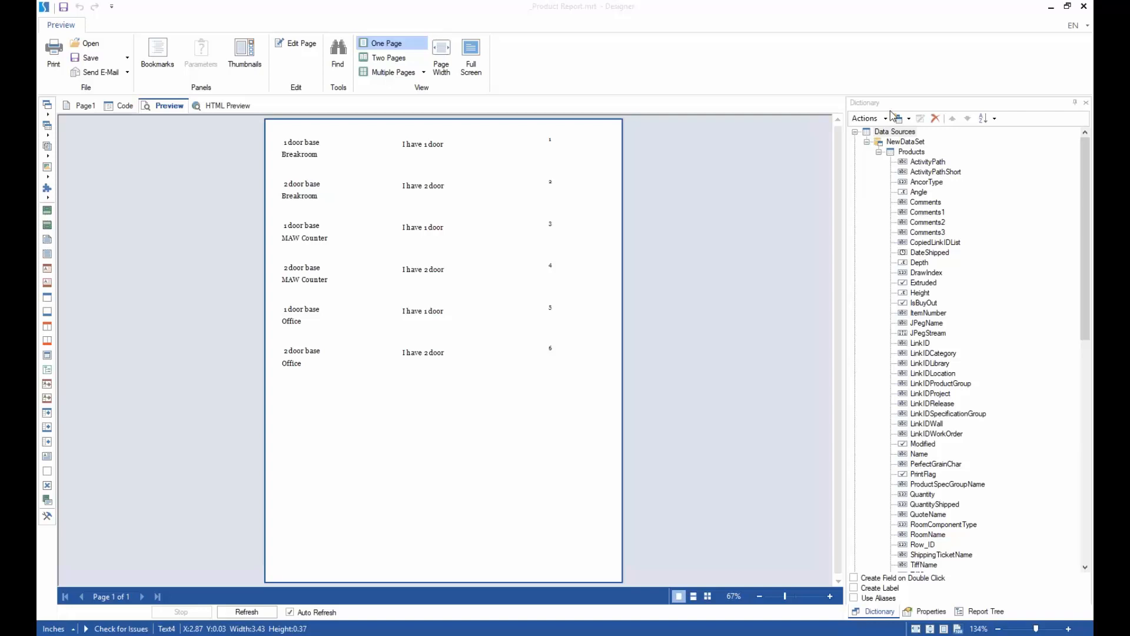
- Return to the page design and replace the IIF false result "I have 2 door" with a nested IIF function
click(81, 108)
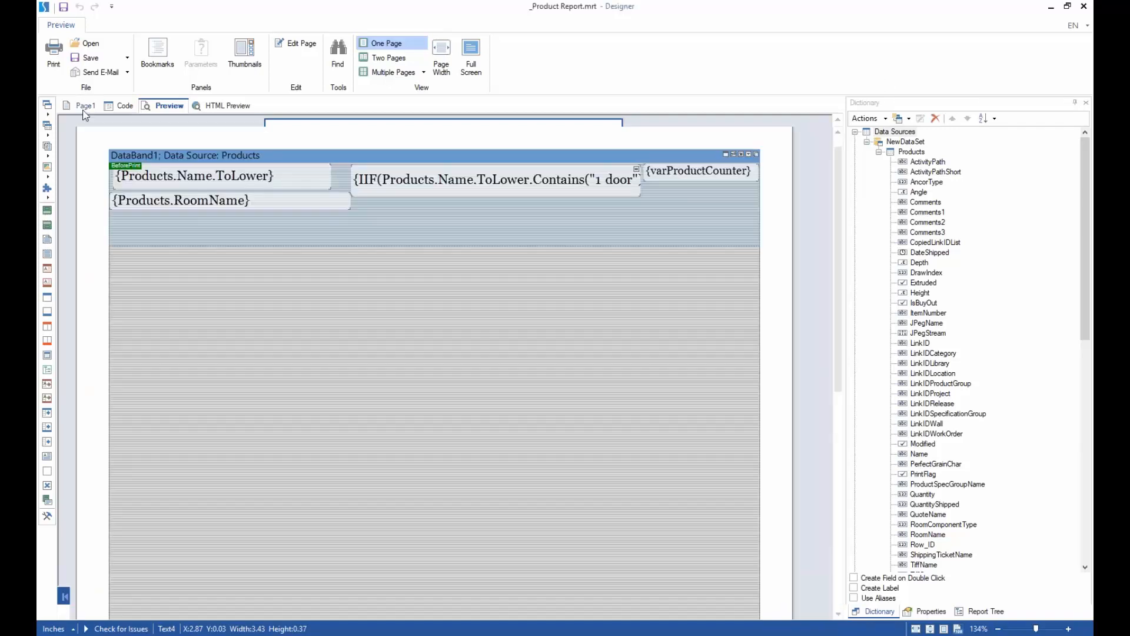
double_click(465, 189)
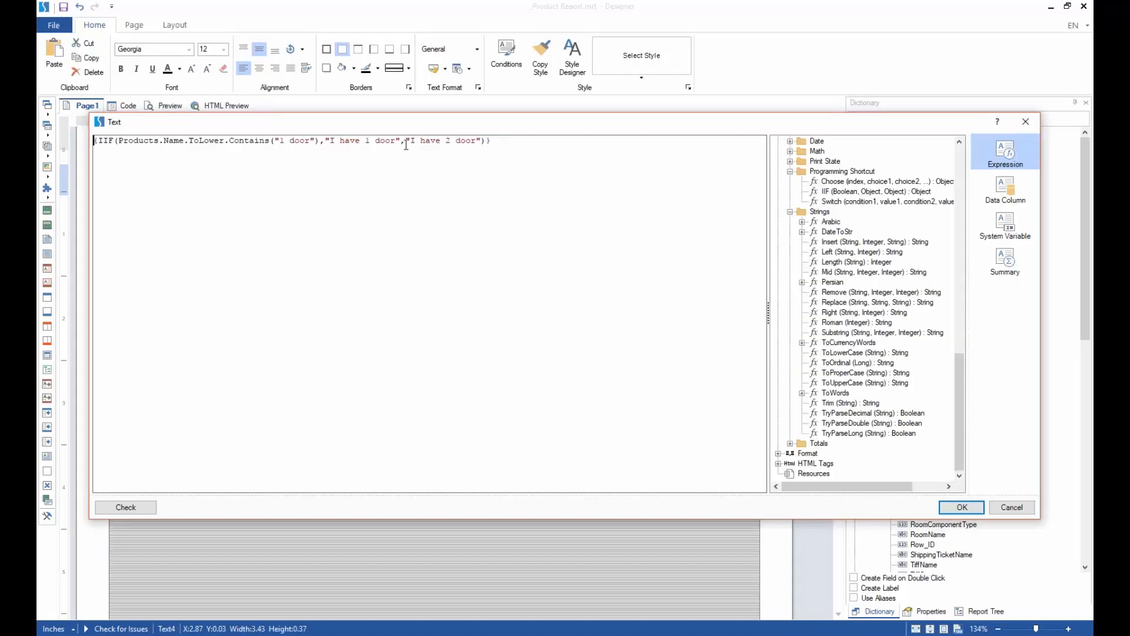
drag(407, 141, 481, 141)
key(Delete)
click(866, 193)
drag(867, 198, 407, 142)
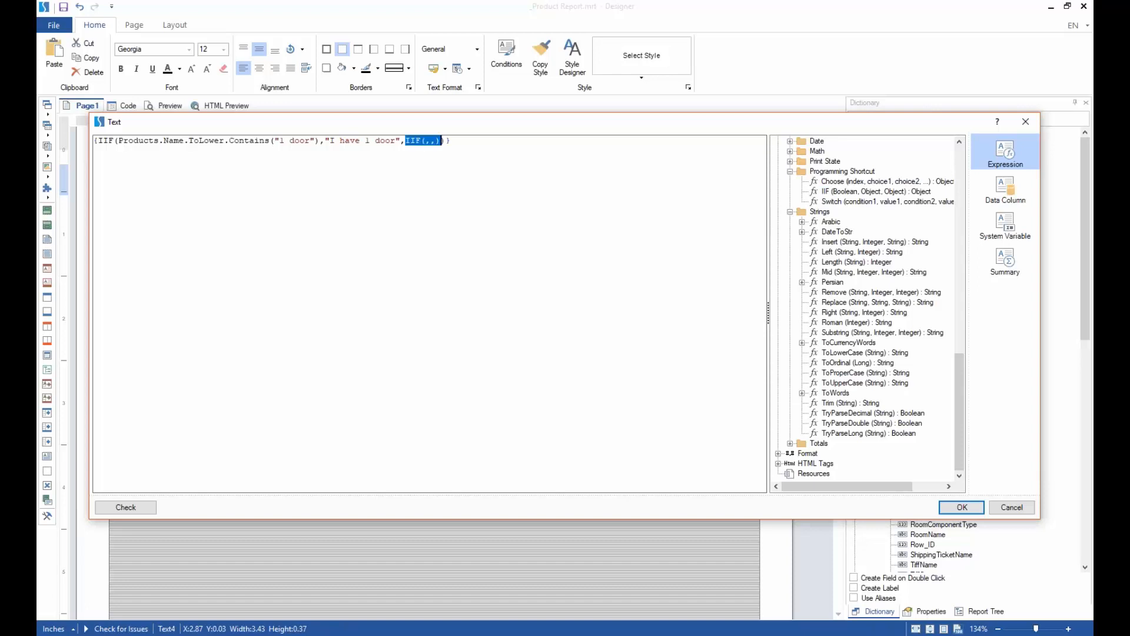
- Set the nested IIF condition to Products.Name.ToLower.Contains("2 door")
click(437, 144)
text())
scroll(940, 199, up, 2)
scroll(940, 199, up, 5)
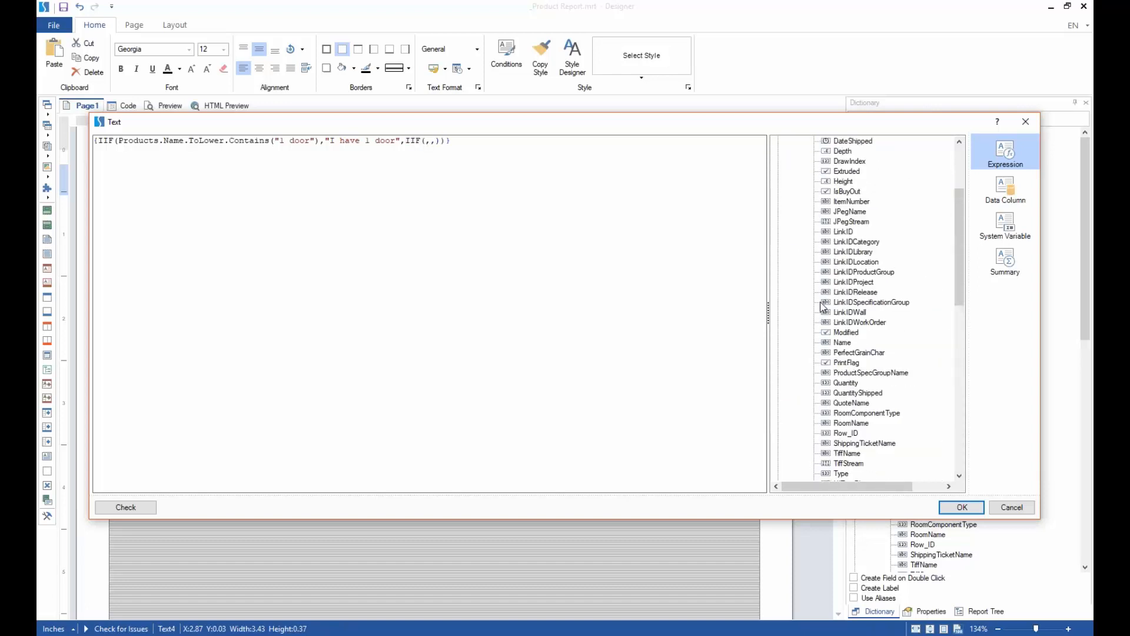
drag(843, 342, 428, 152)
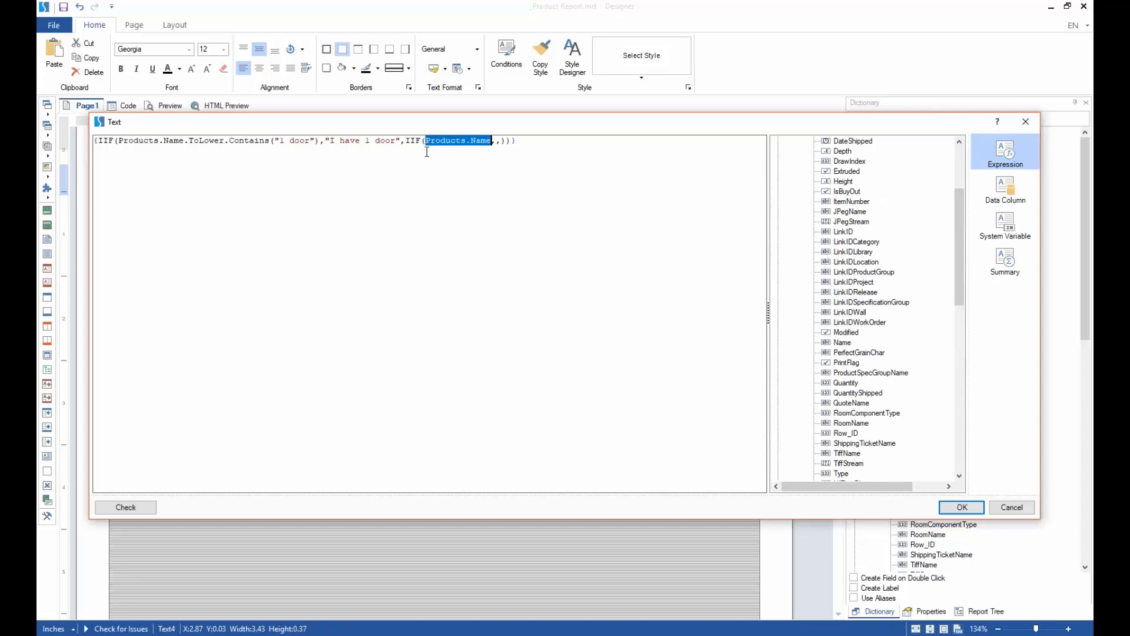
key(Right)
text(.)
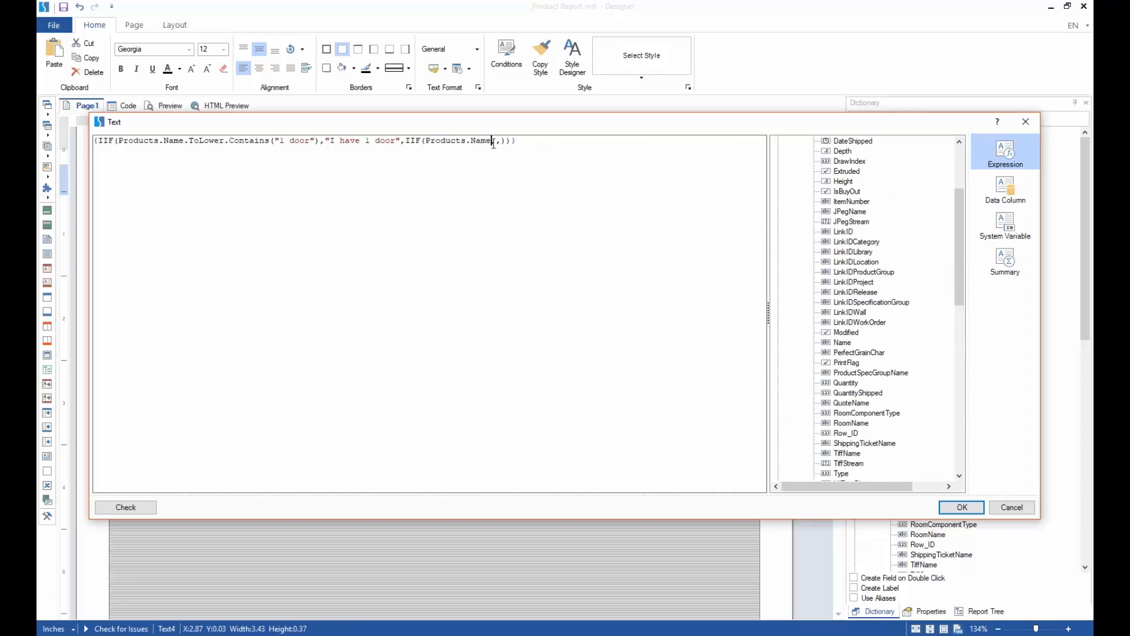
text(ToLowr)
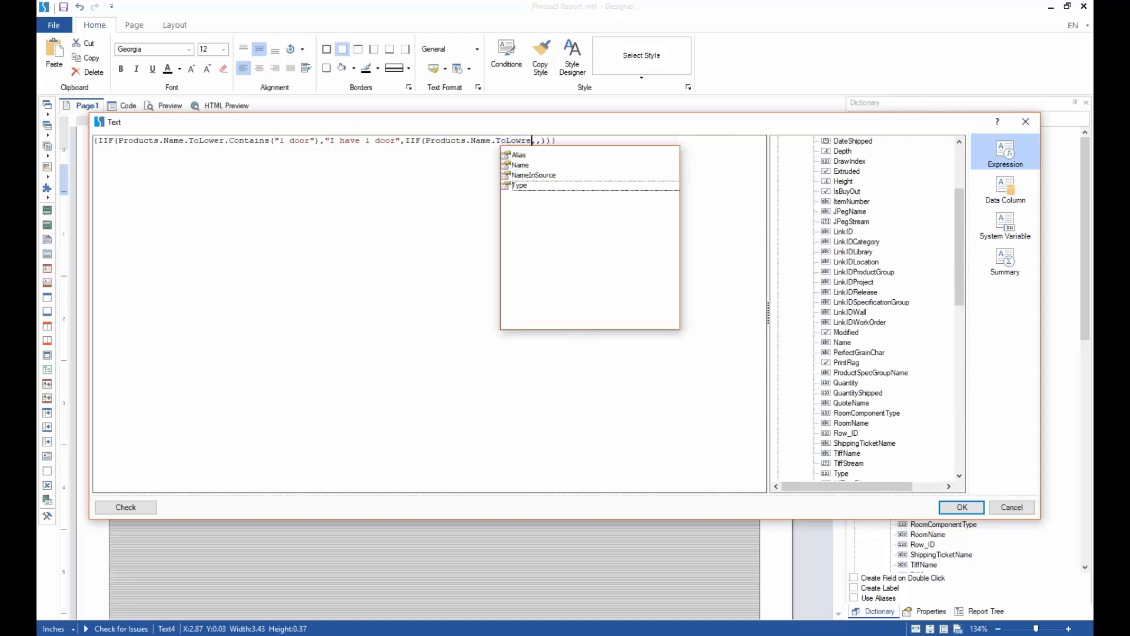
key(BackSpace)
text(er.Contains)
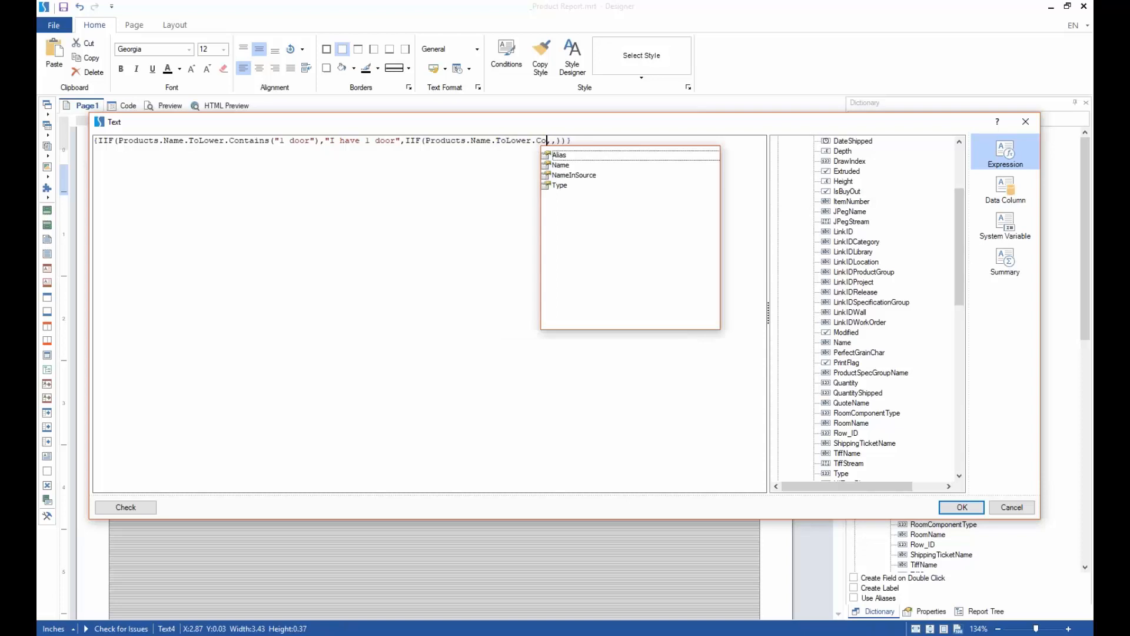
key(Escape)
text(("2)
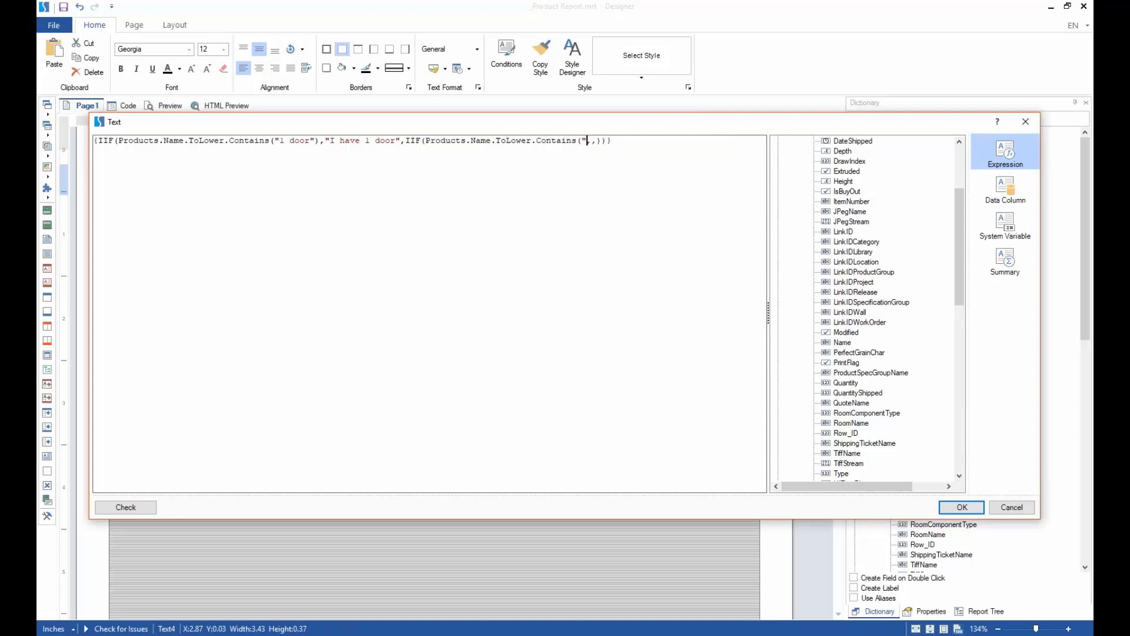
text( door"))
- Set the nested IIF results to "I have 2 Door" when true and "I don't know how many doors I have" when false
key(Right)
text("I have 2 Door")
key(Right)
text(")
text(I don't know h)
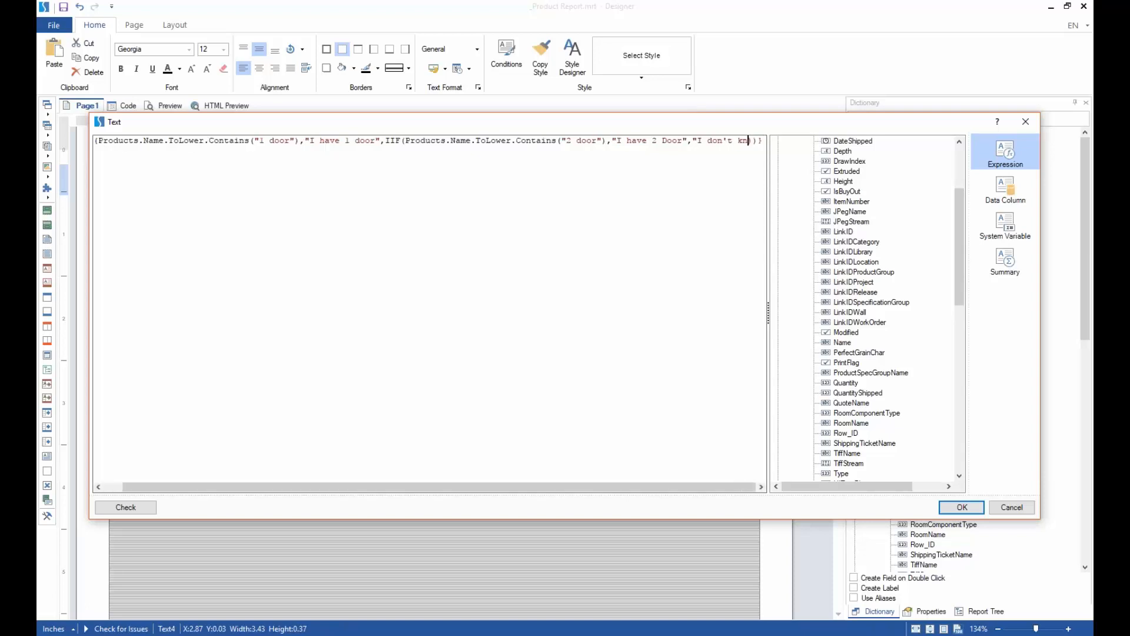
text(ow many doo)
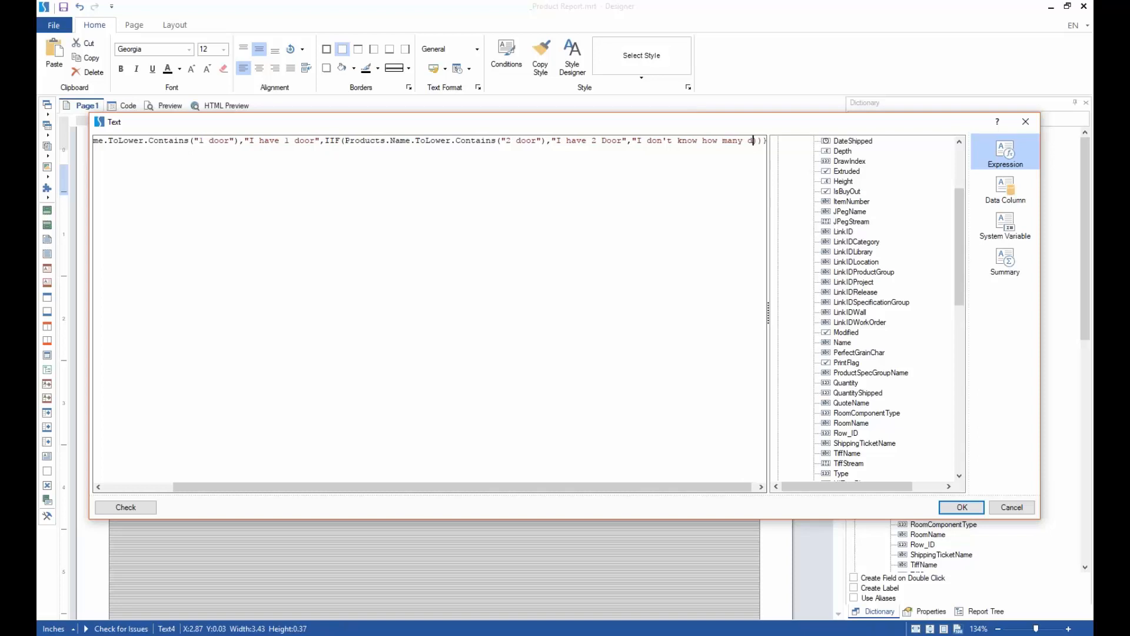
text(rs I have")
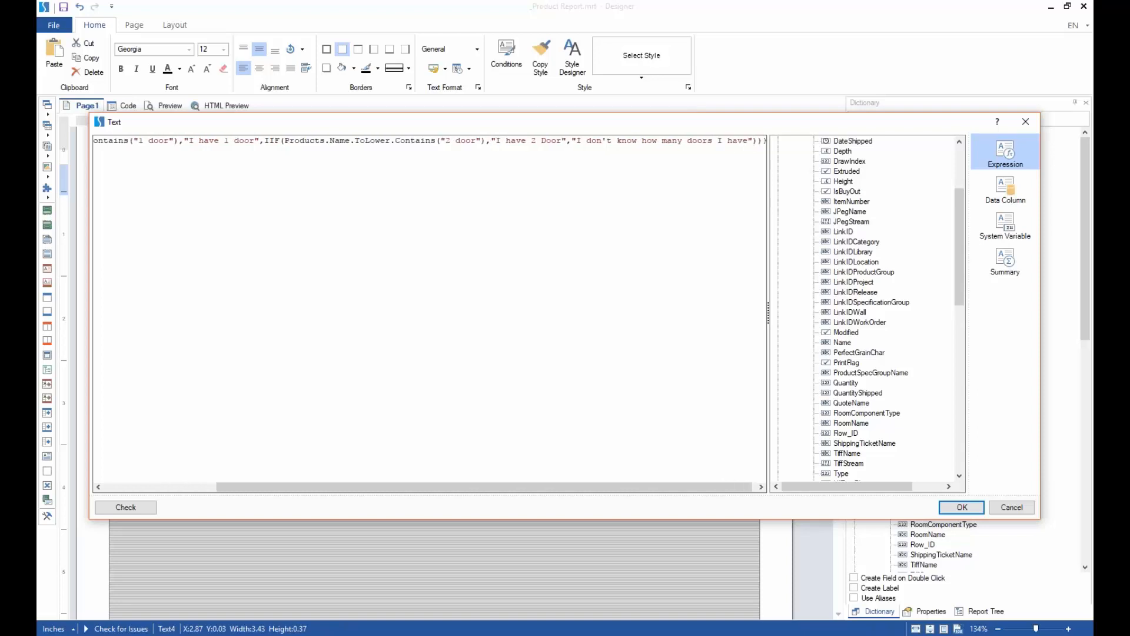
- Check the nested IIF expression for errors, apply it, and preview the report
click(125, 507)
click(319, 447)
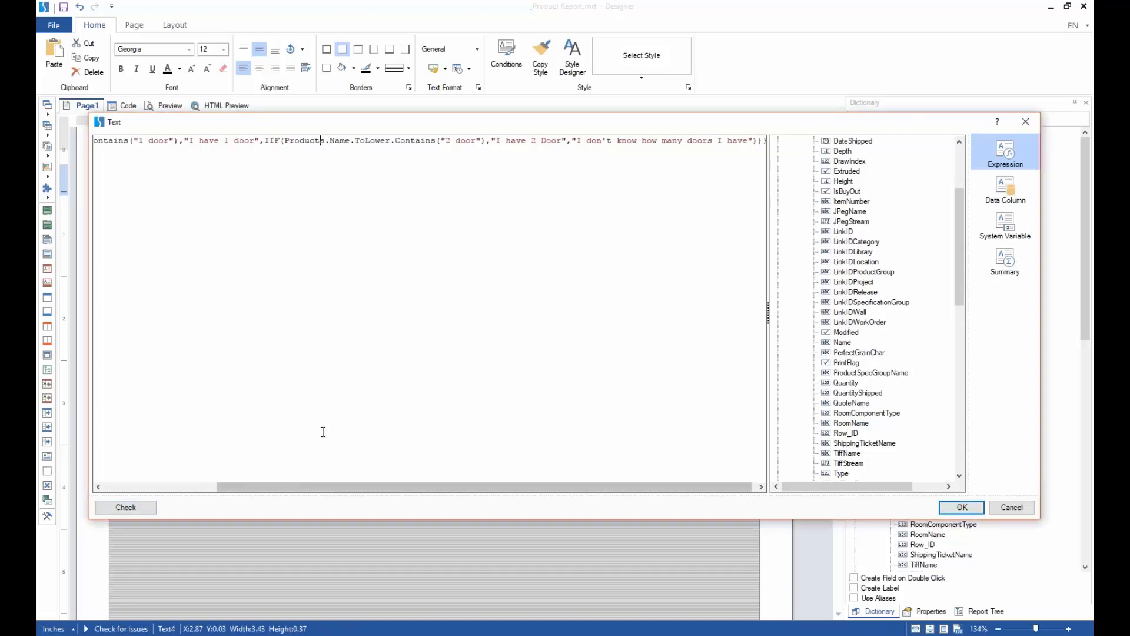
click(962, 508)
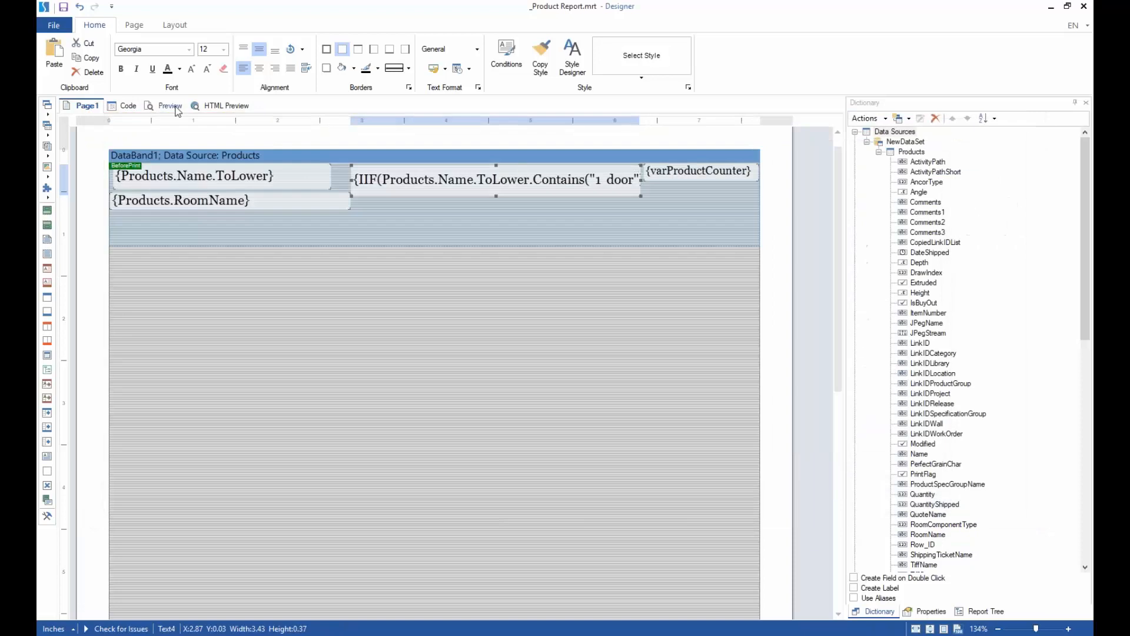
click(170, 106)
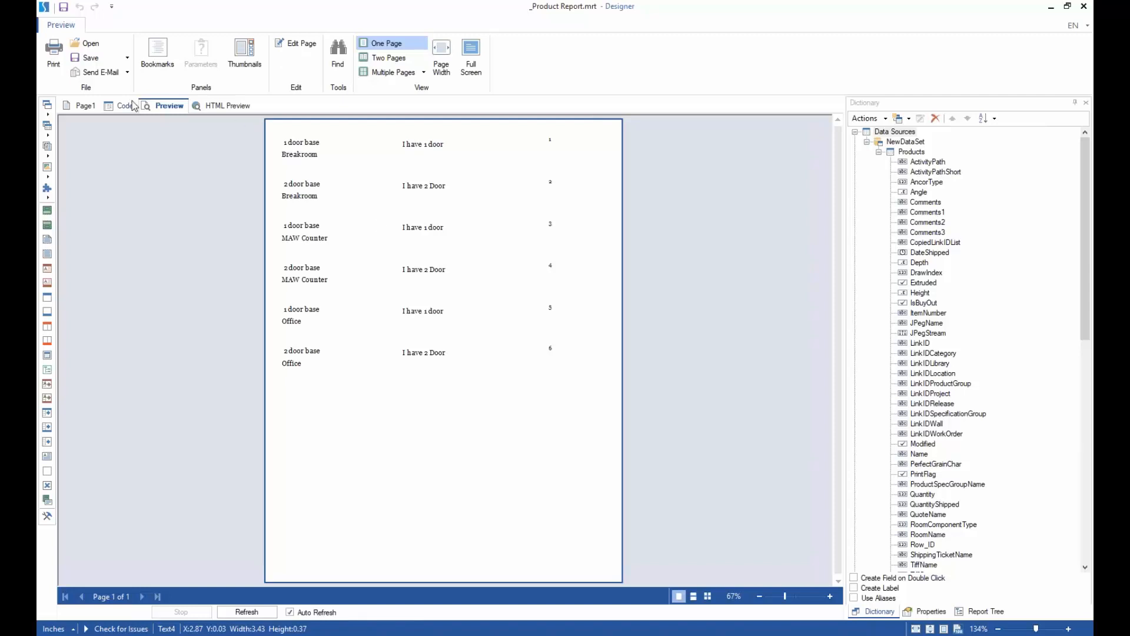
- Return to the page design and change the nested IIF search text to "2door" without a space, applying the edit
click(87, 107)
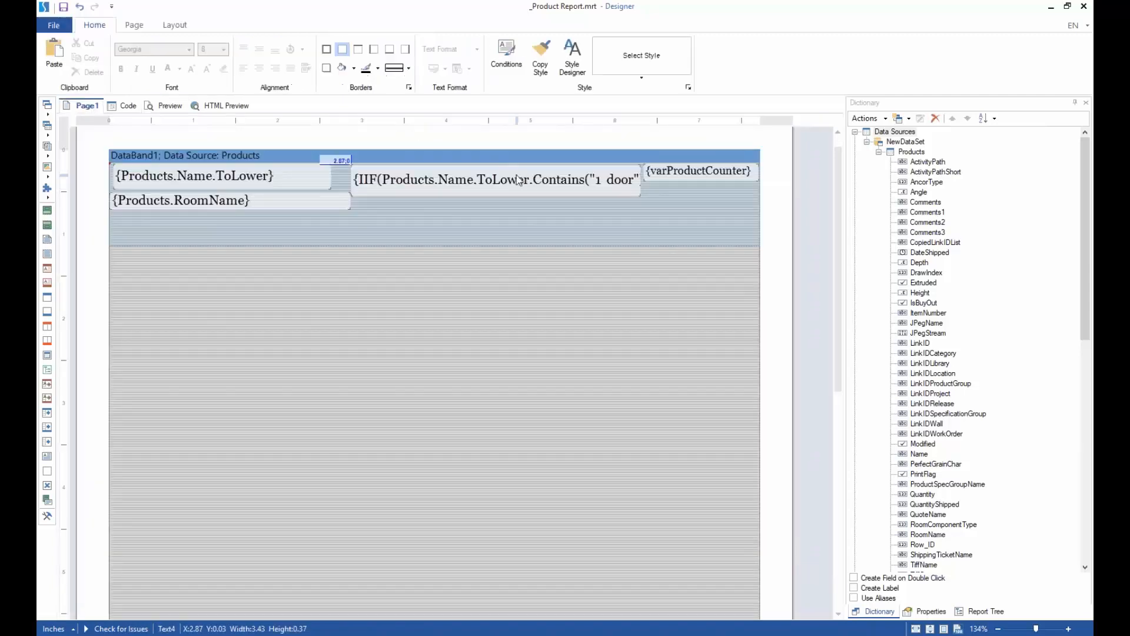
double_click(516, 179)
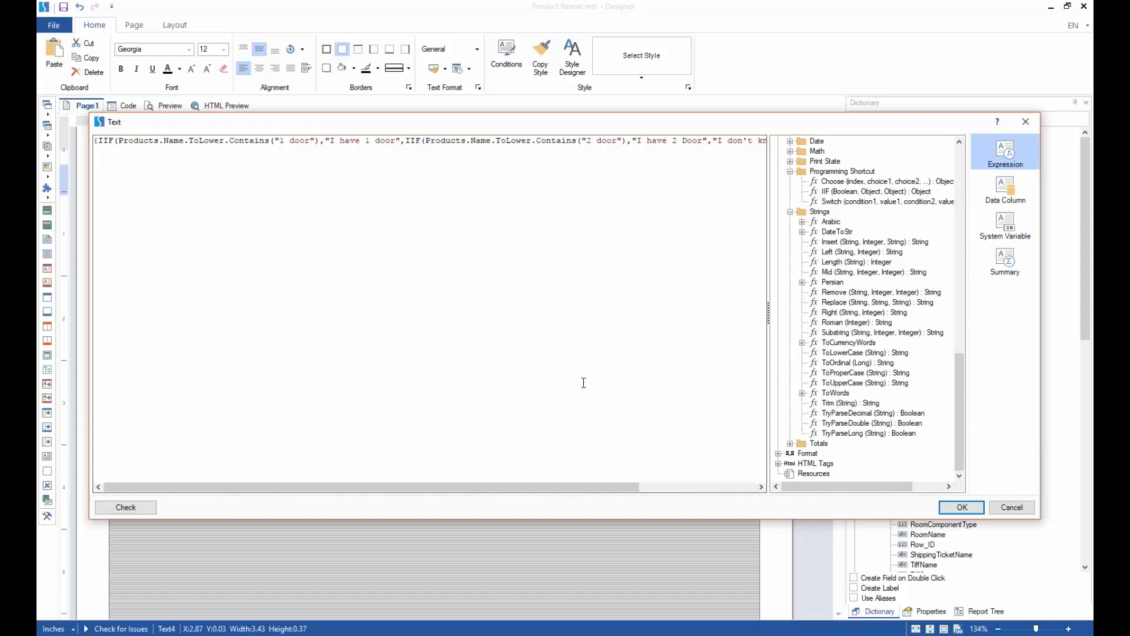
mouse_move(587, 143)
mouse_down()
mouse_move(616, 144)
mouse_move(596, 148)
mouse_up()
key(Delete)
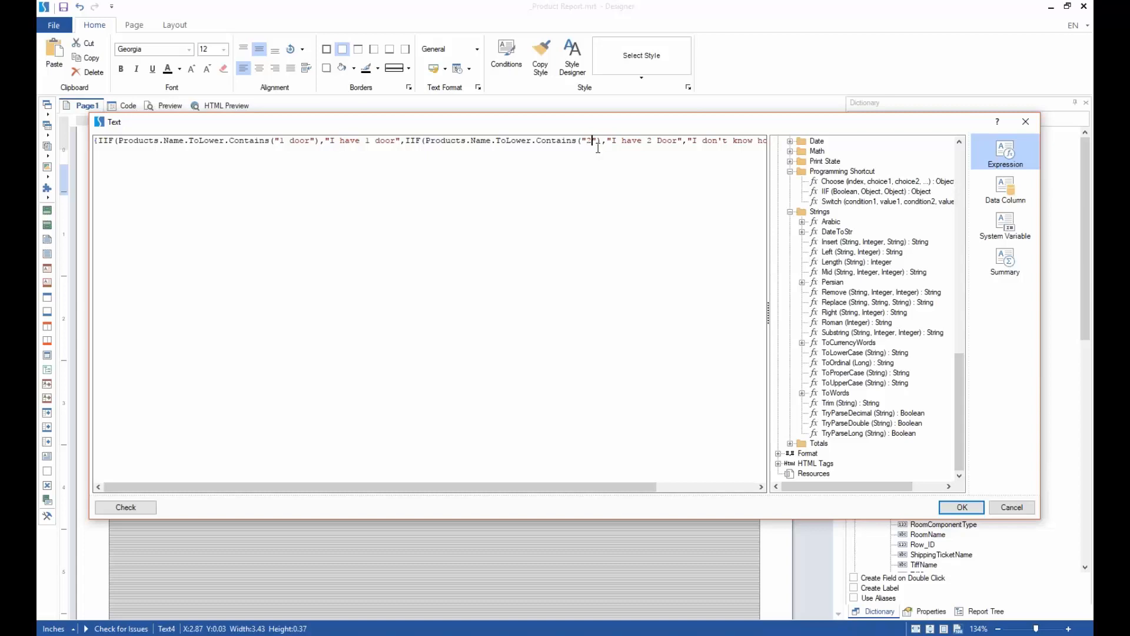
text(door)
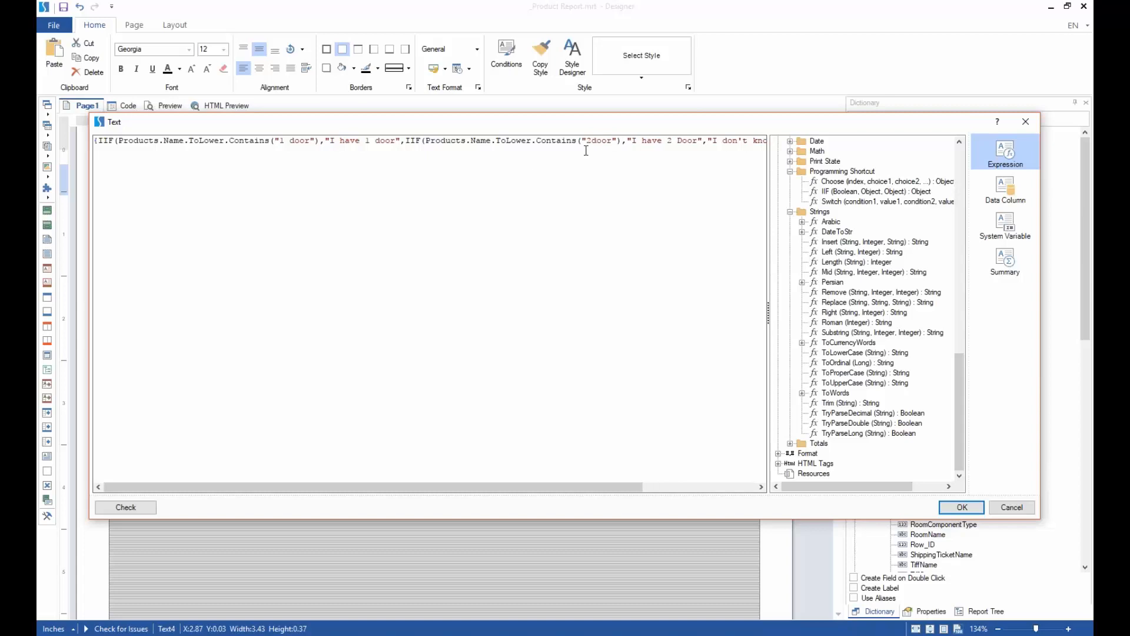
click(962, 507)
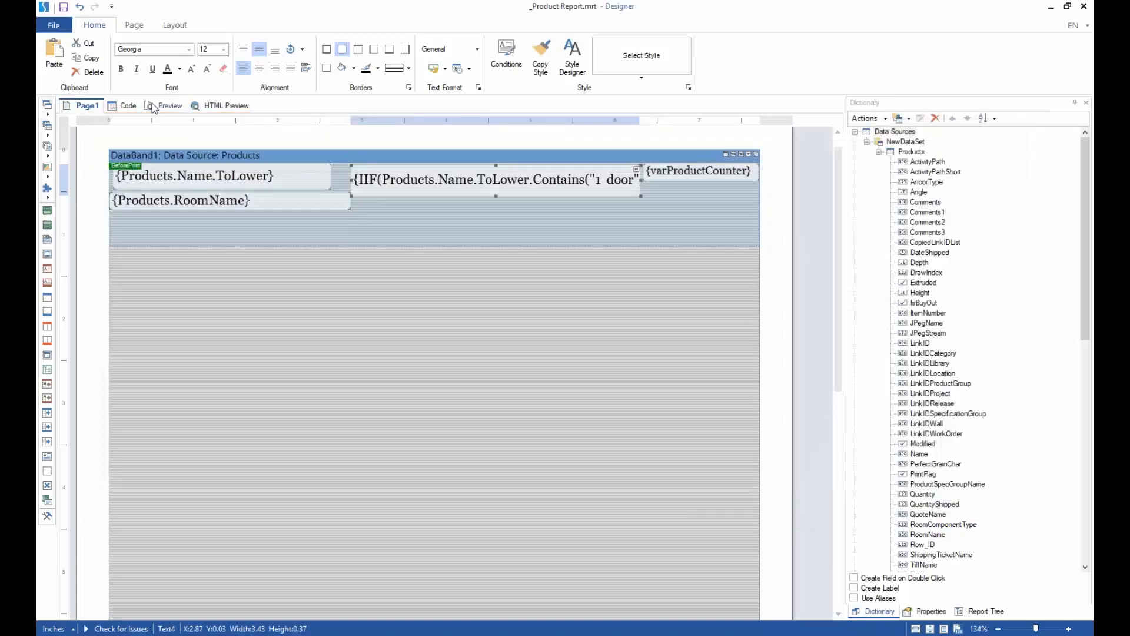
- Restore the space in the nested IIF search text so it reads "2 door", apply the expression, and preview the report
click(159, 106)
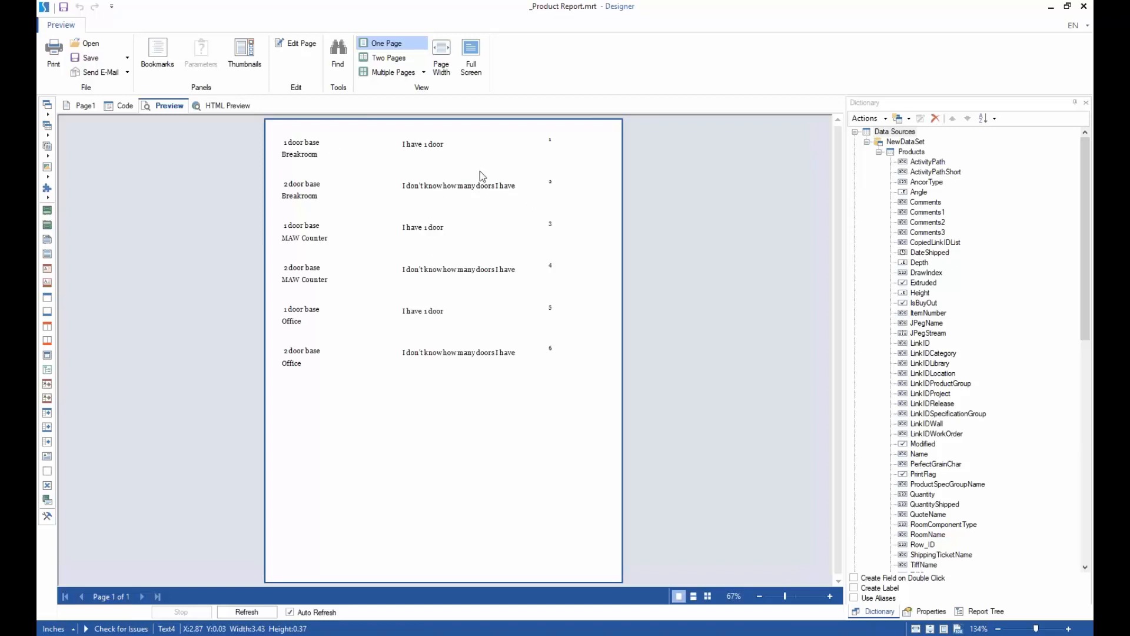
click(83, 105)
double_click(433, 185)
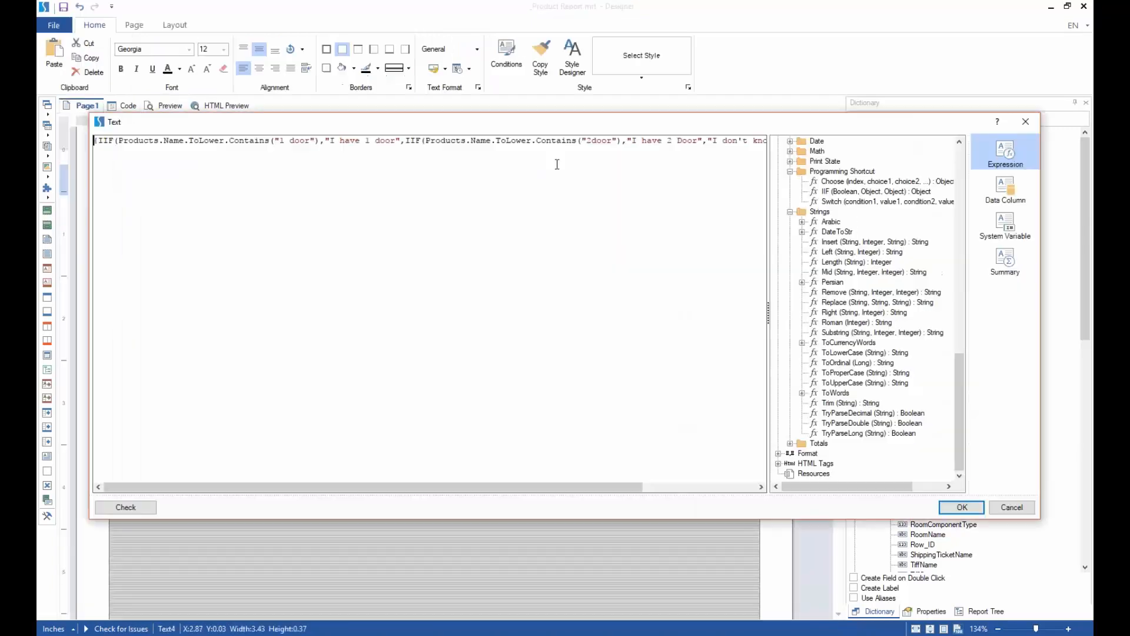
click(593, 141)
drag(599, 486, 242, 462)
drag(609, 493, 637, 487)
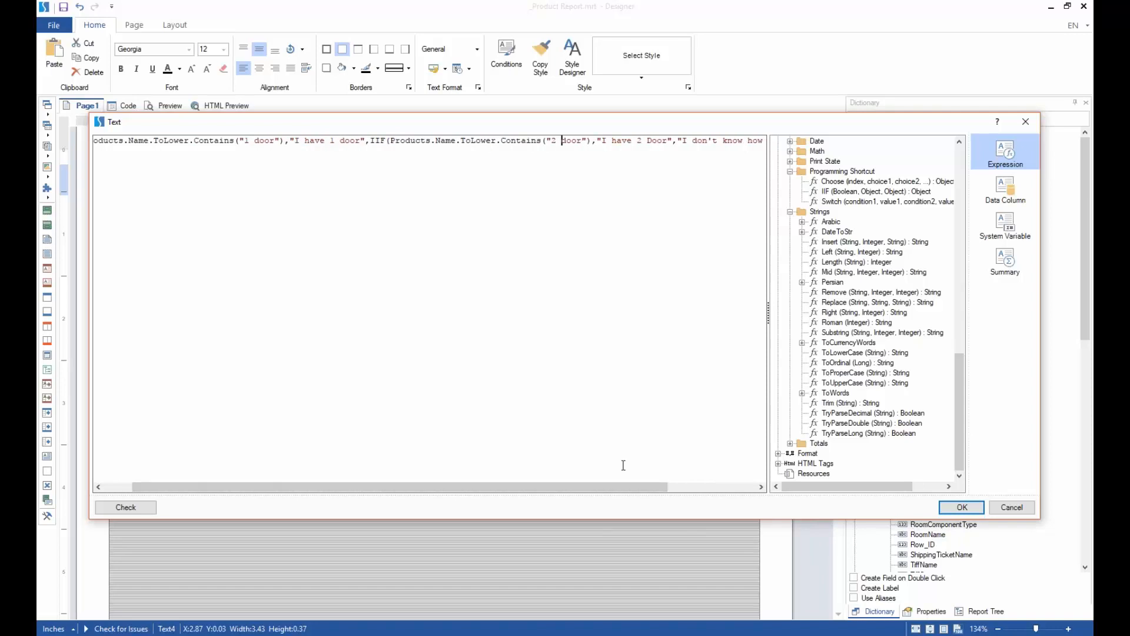
drag(643, 489, 545, 479)
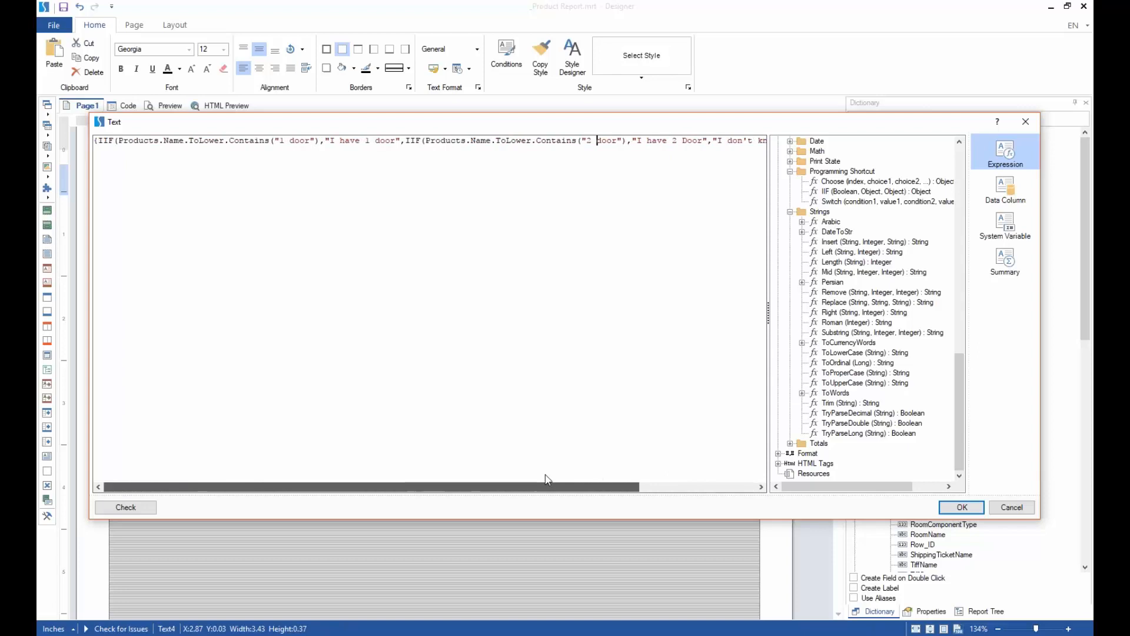
drag(625, 487, 762, 487)
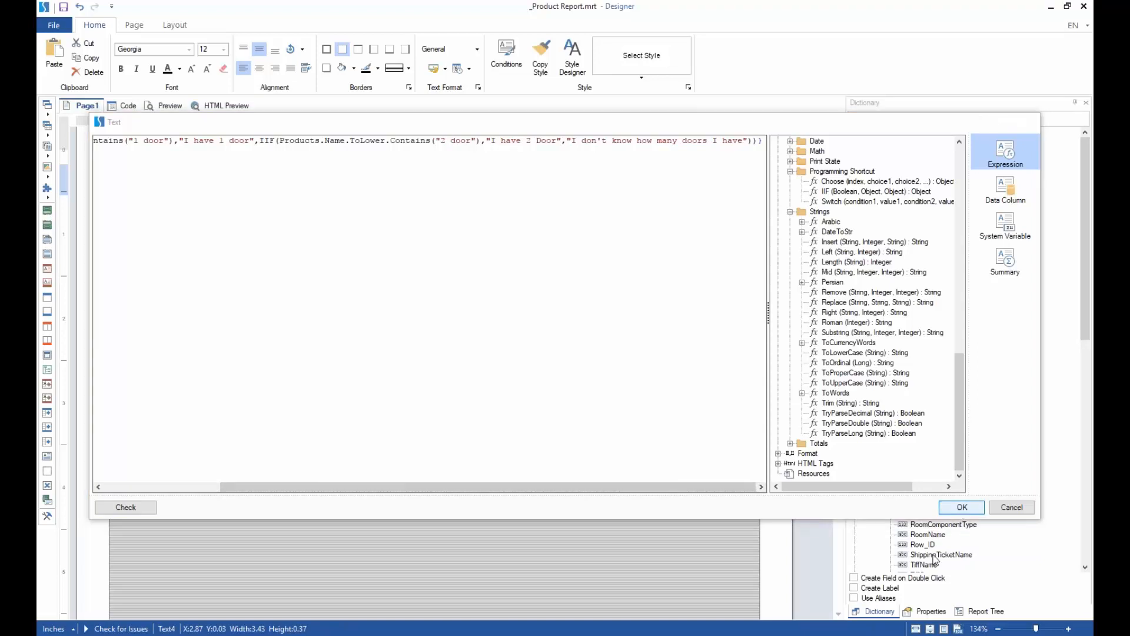
click(962, 507)
click(170, 105)
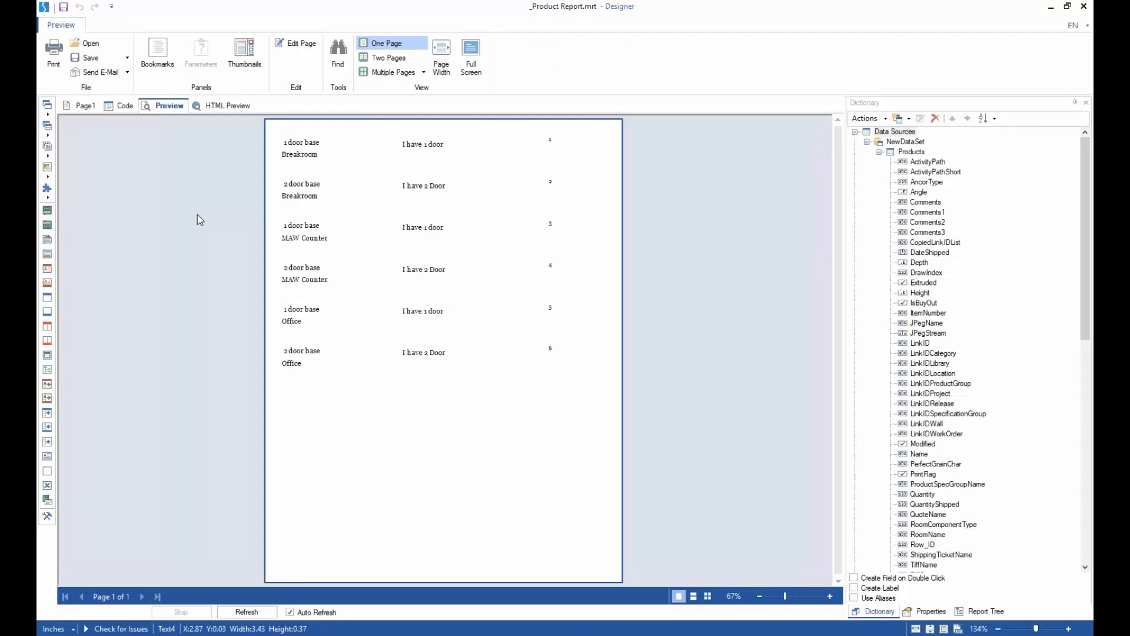
- View the description of the Switch function among the Programming Shortcut functions in the data dictionary
scroll(1042, 318, down, 14)
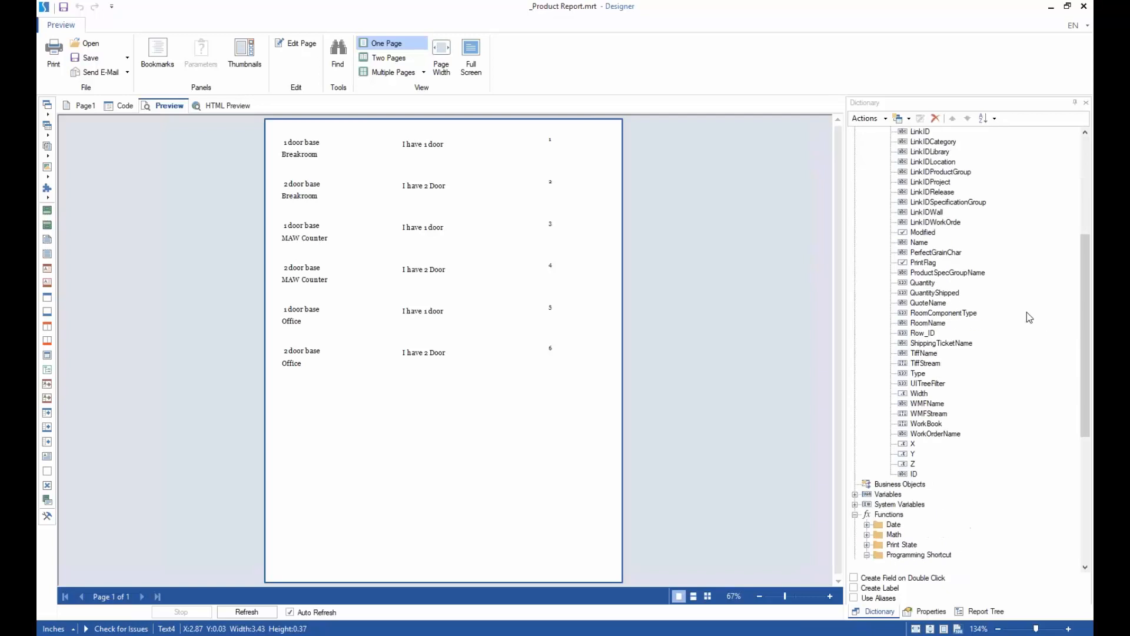
click(944, 324)
click(945, 344)
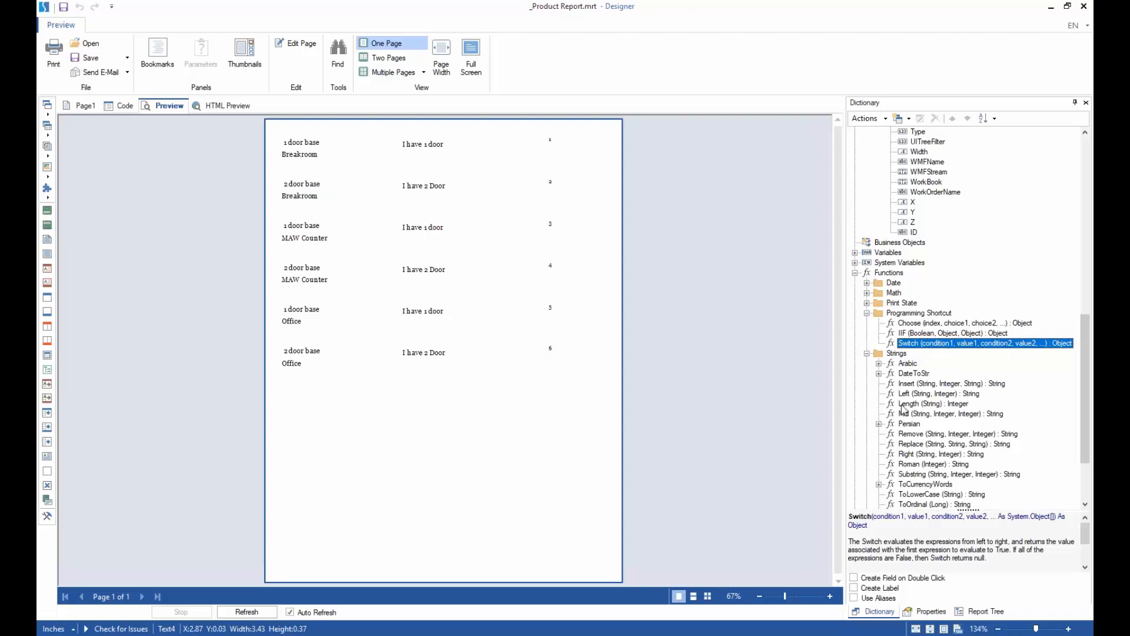
- Switch to the Microvellum Help Center in the browser and expand the Reports & Labels category
click(205, 635)
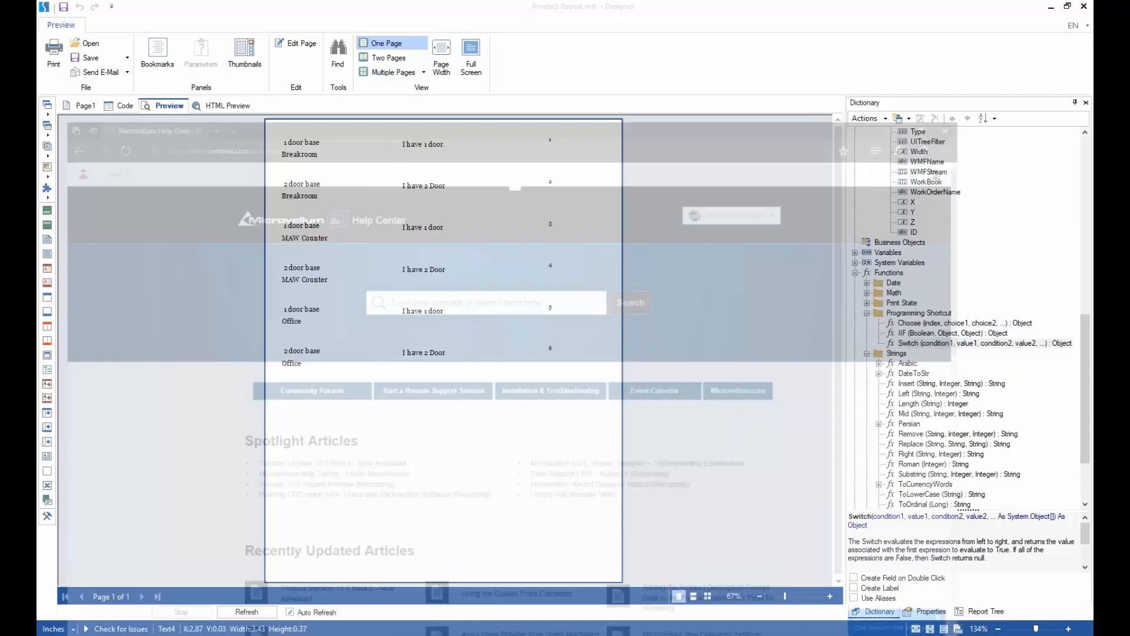
click(273, 592)
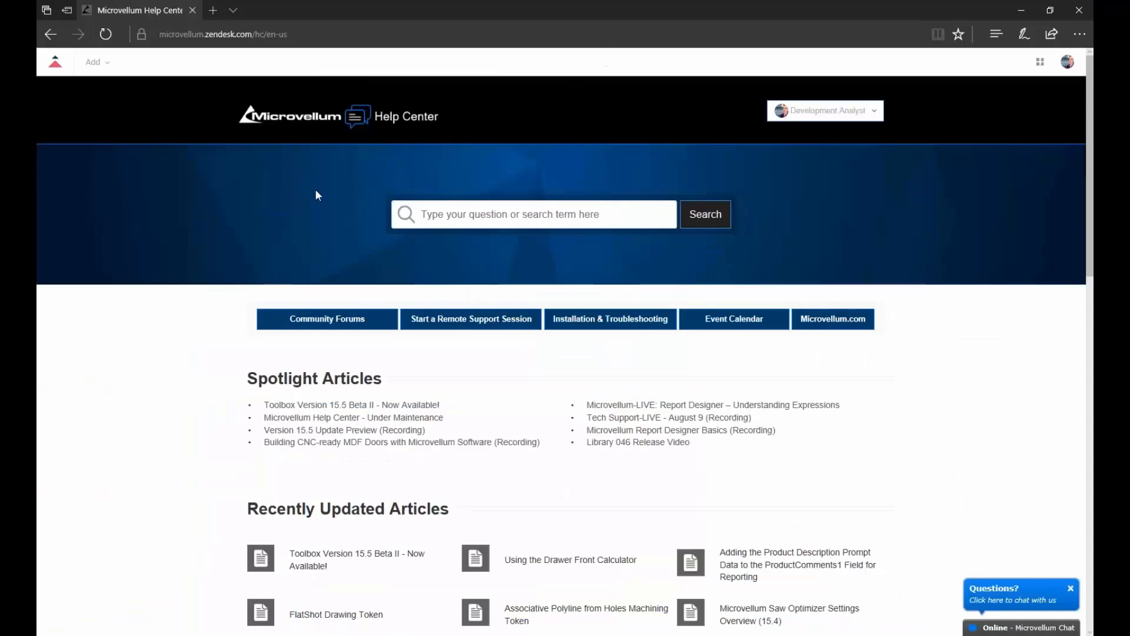
scroll(191, 354, down, 4)
scroll(190, 353, down, 8)
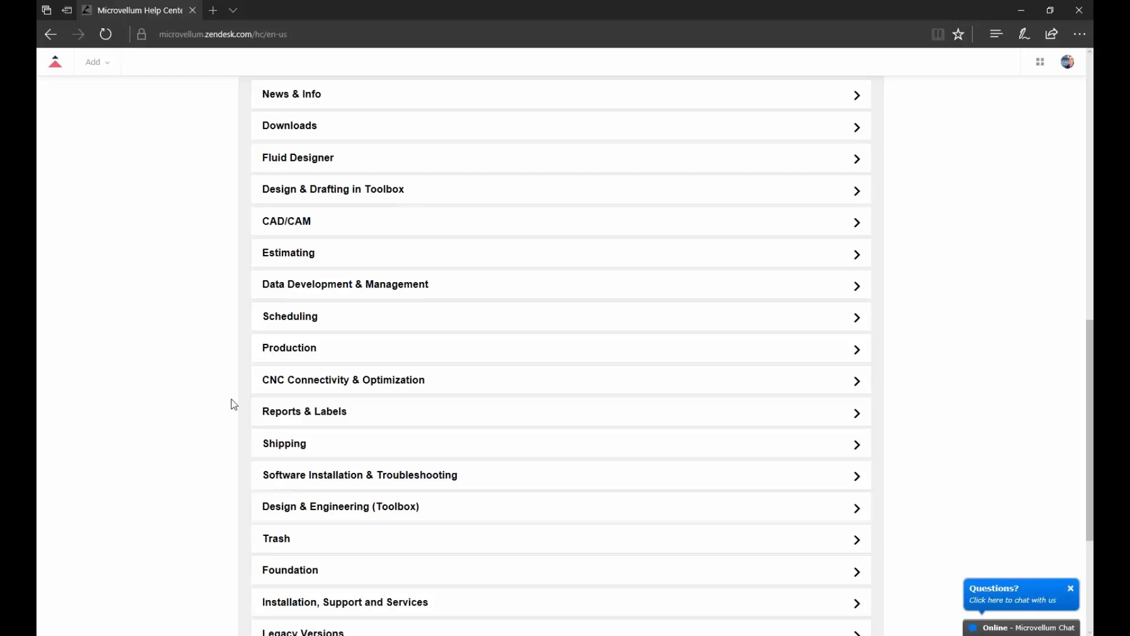
scroll(198, 379, down, 2)
scroll(177, 392, up, 14)
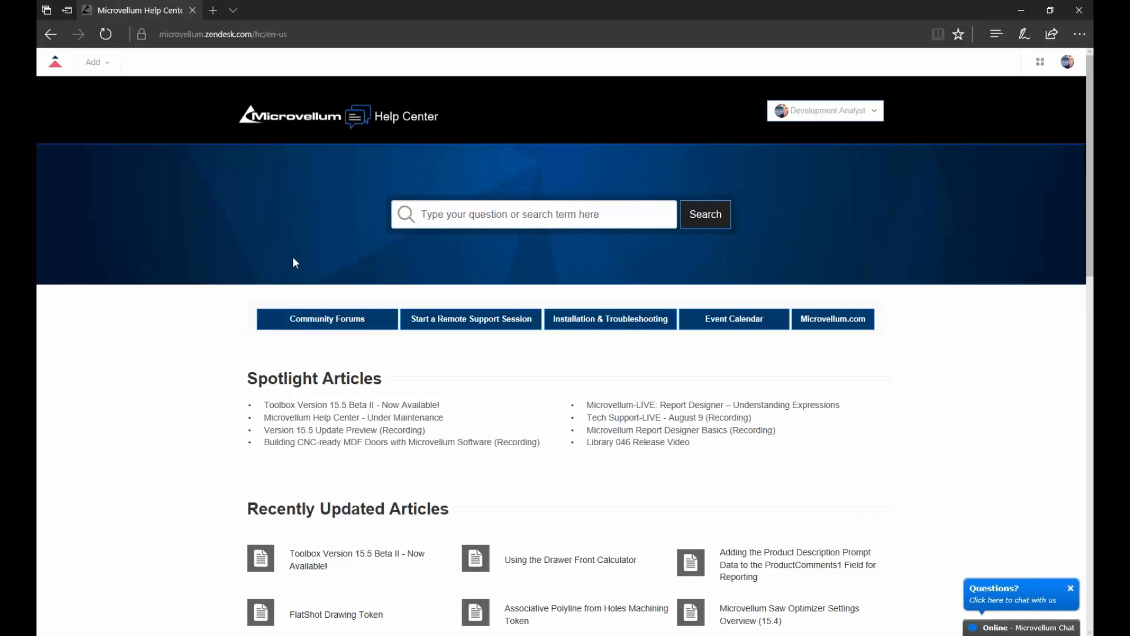
scroll(661, 285, down, 13)
scroll(618, 262, up, 3)
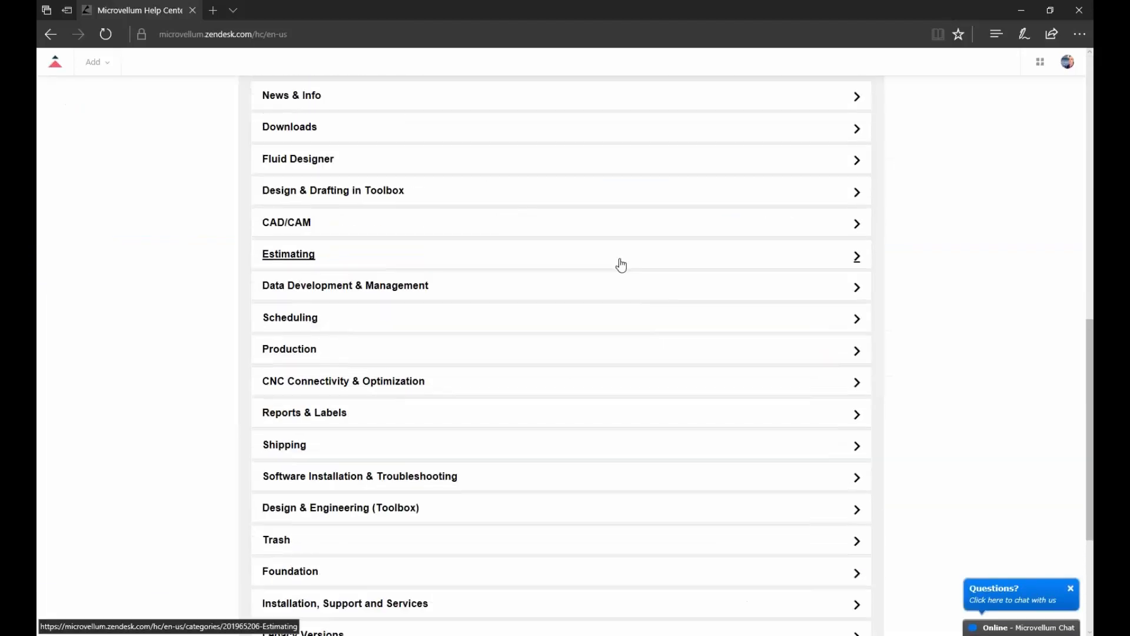
scroll(495, 288, down, 5)
scroll(322, 303, up, 2)
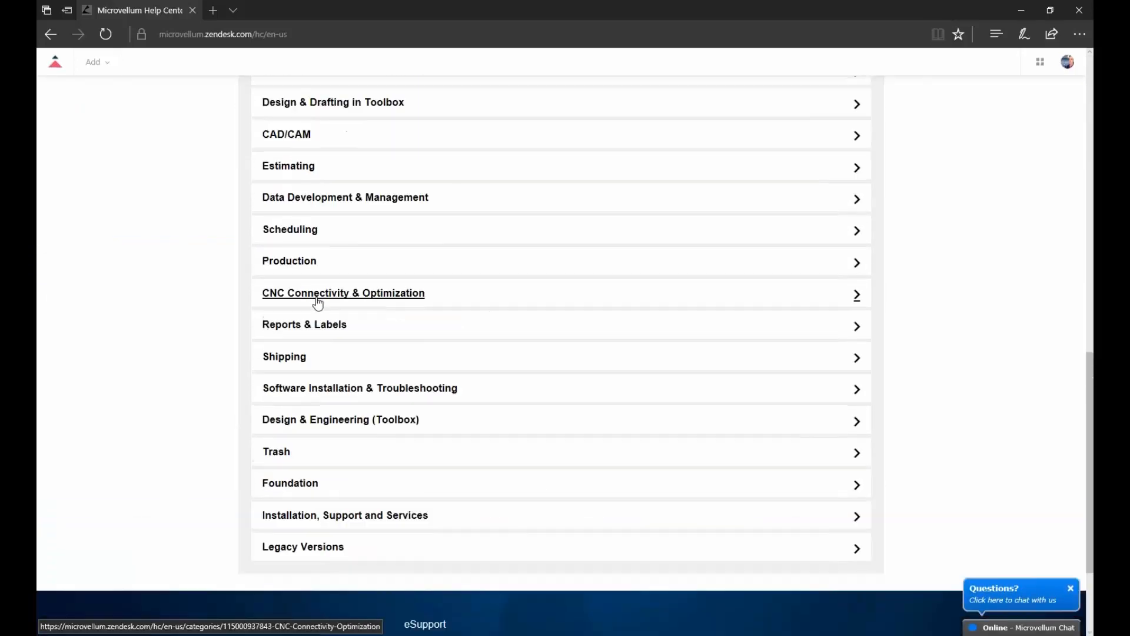
click(332, 327)
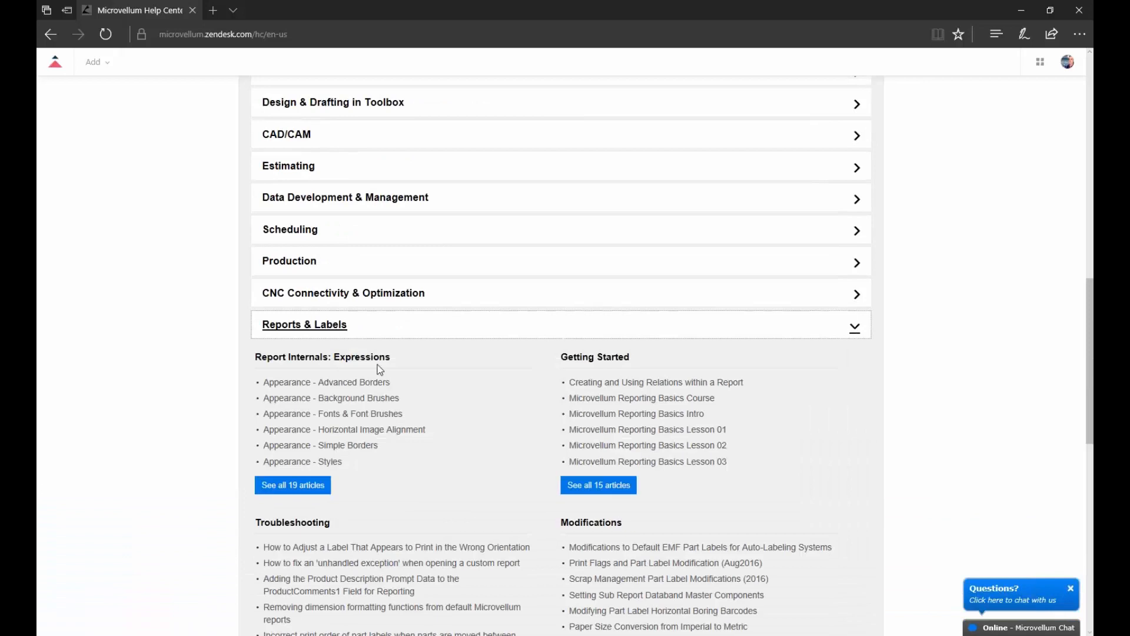
scroll(378, 366, down, 3)
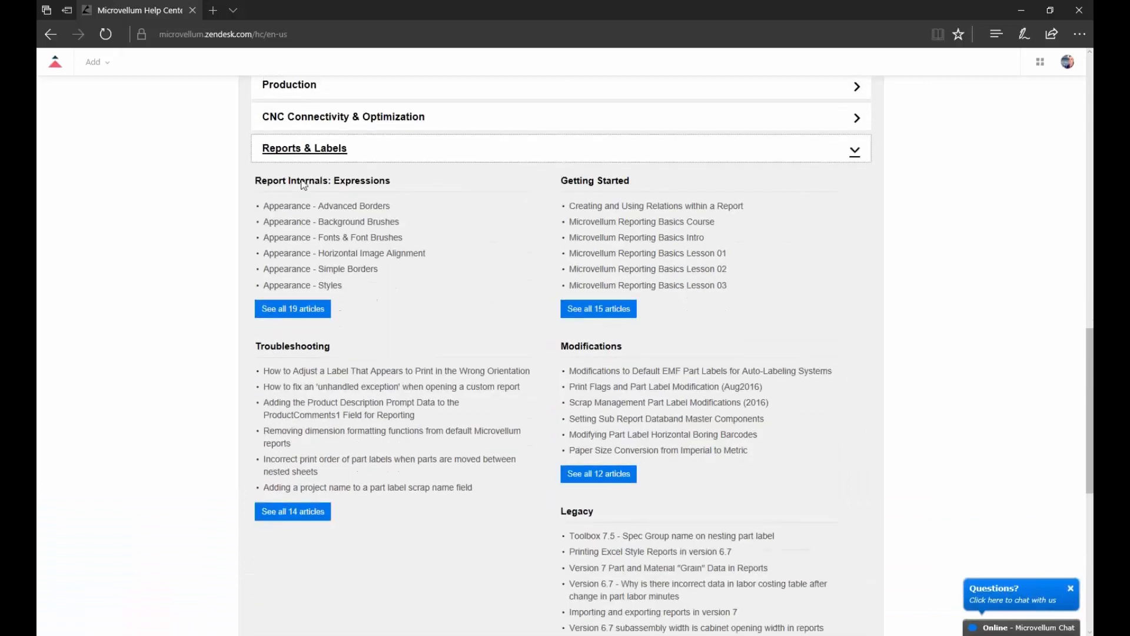
- Open the full article list of the Report Internals: Expressions section under Reports & Labels
click(289, 320)
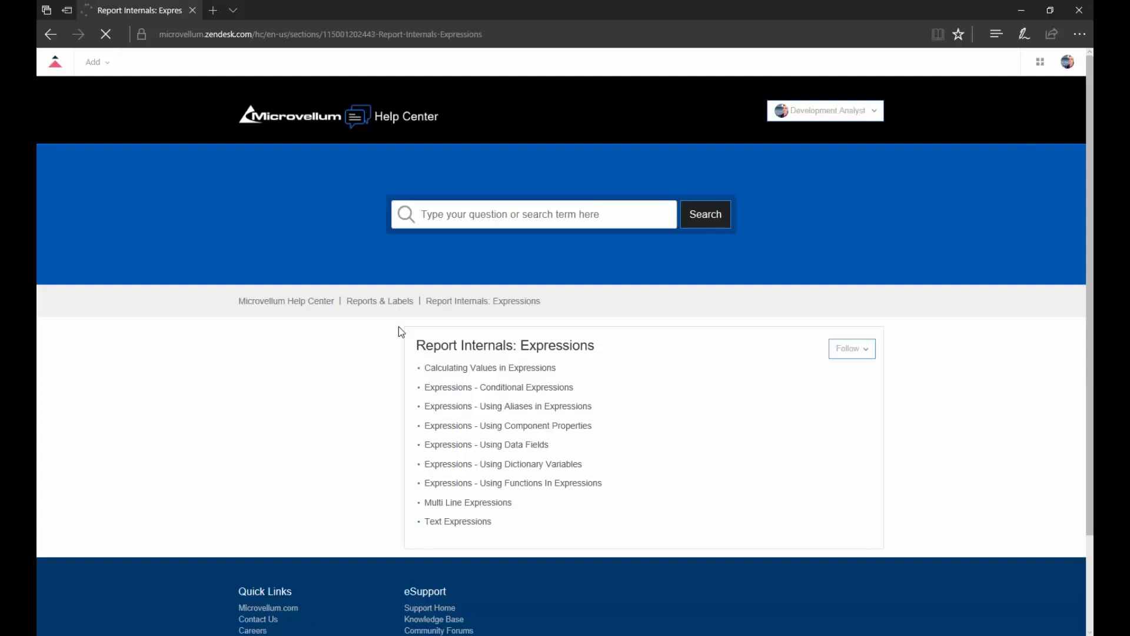
scroll(471, 341, down, 2)
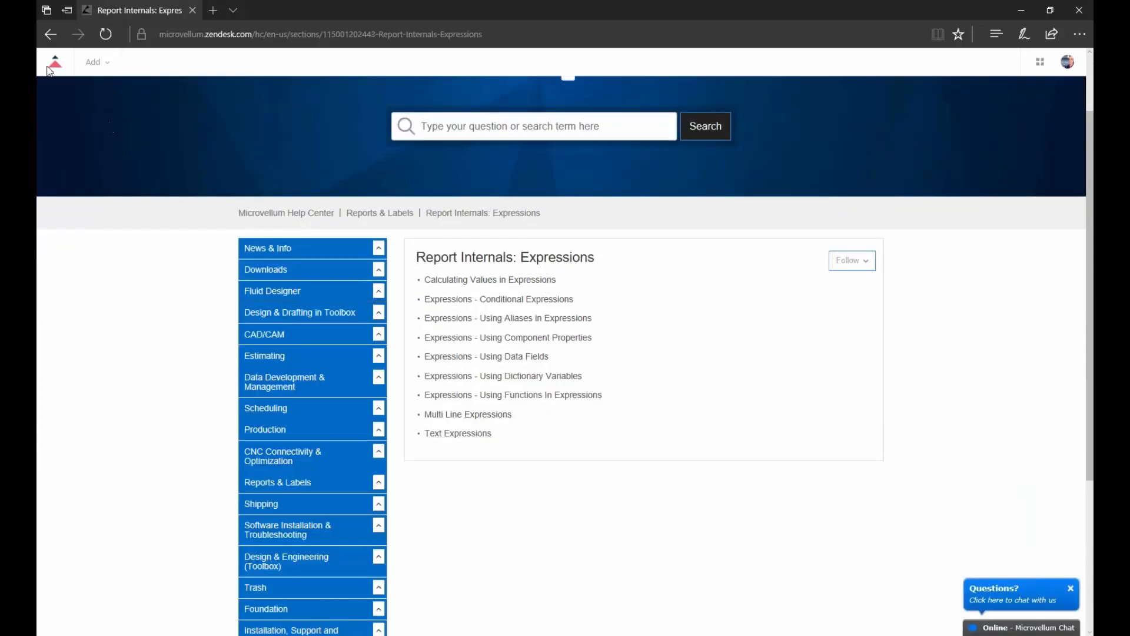
key(alt+Left)
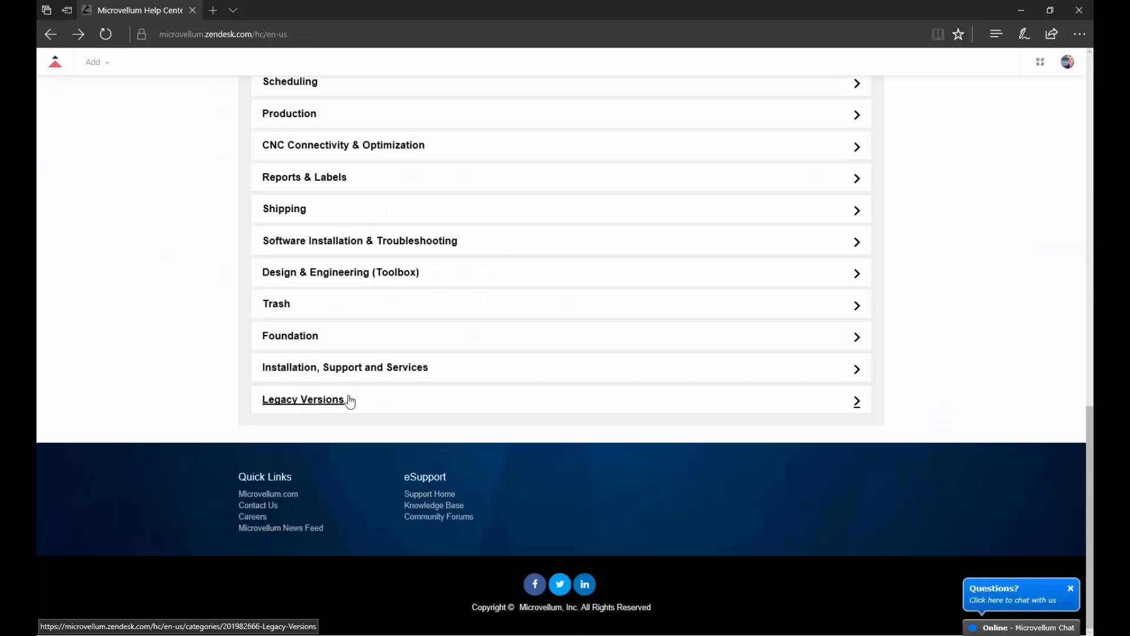
click(310, 180)
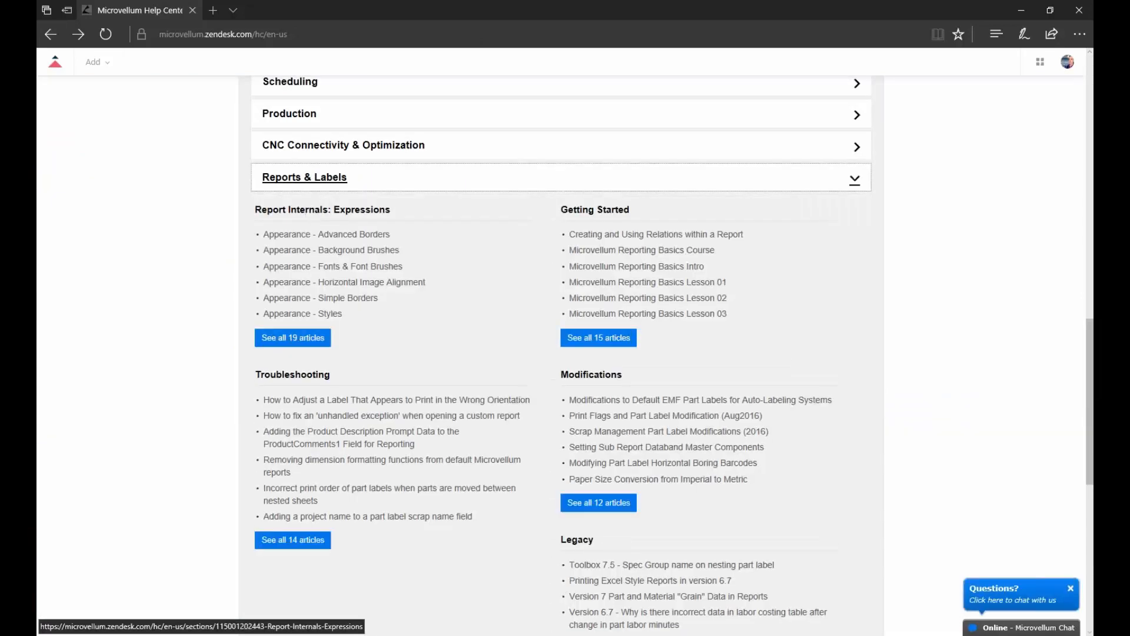
click(281, 340)
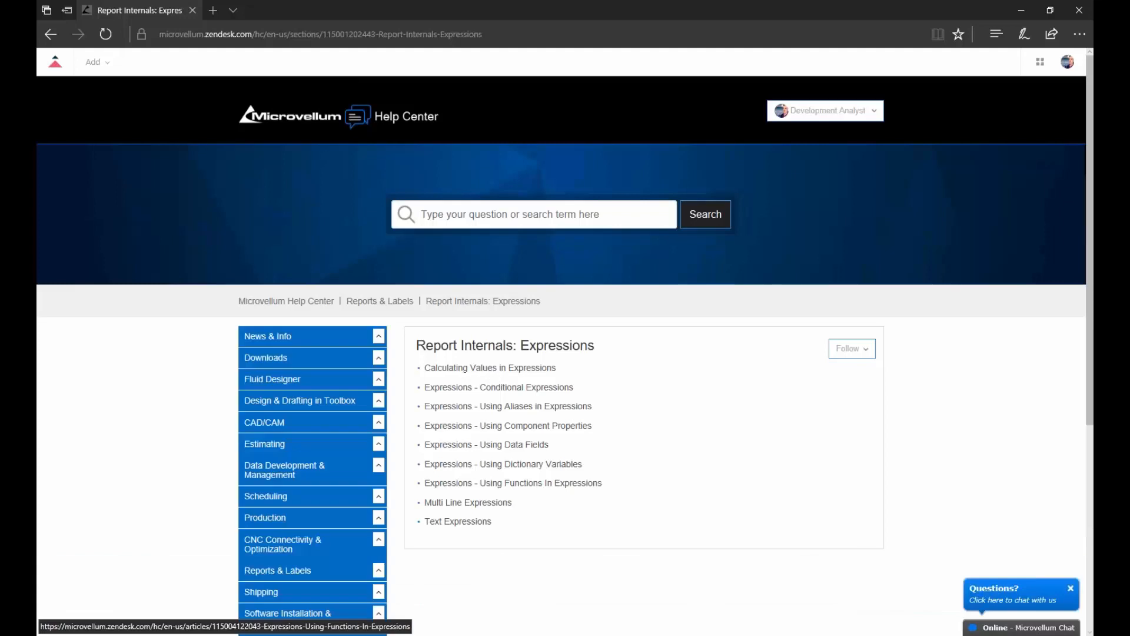
scroll(501, 406, down, 2)
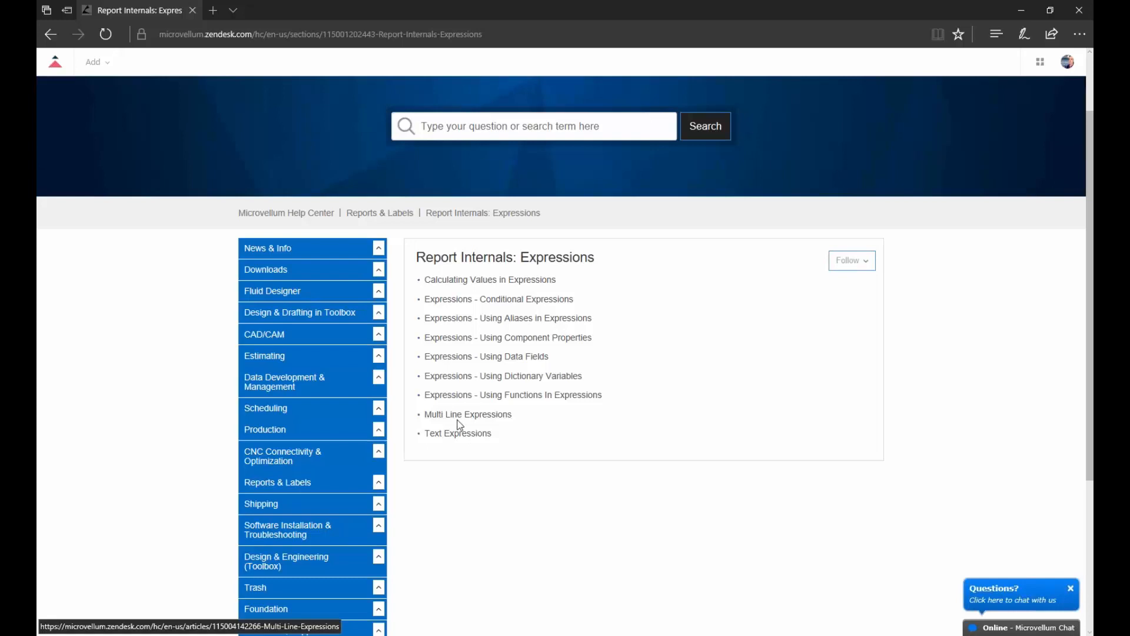
- Read the "Expressions - Conditional Expressions" article on the IIF function and C# ternary operator, and return to the section's article list
click(540, 300)
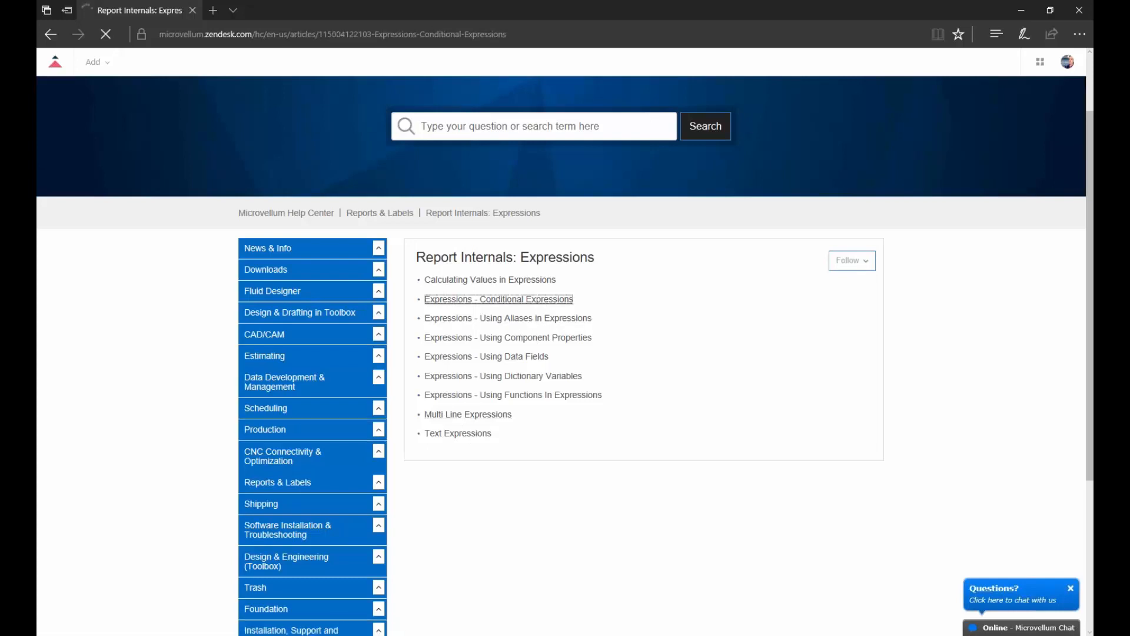
scroll(542, 344, down, 3)
scroll(543, 347, down, 1)
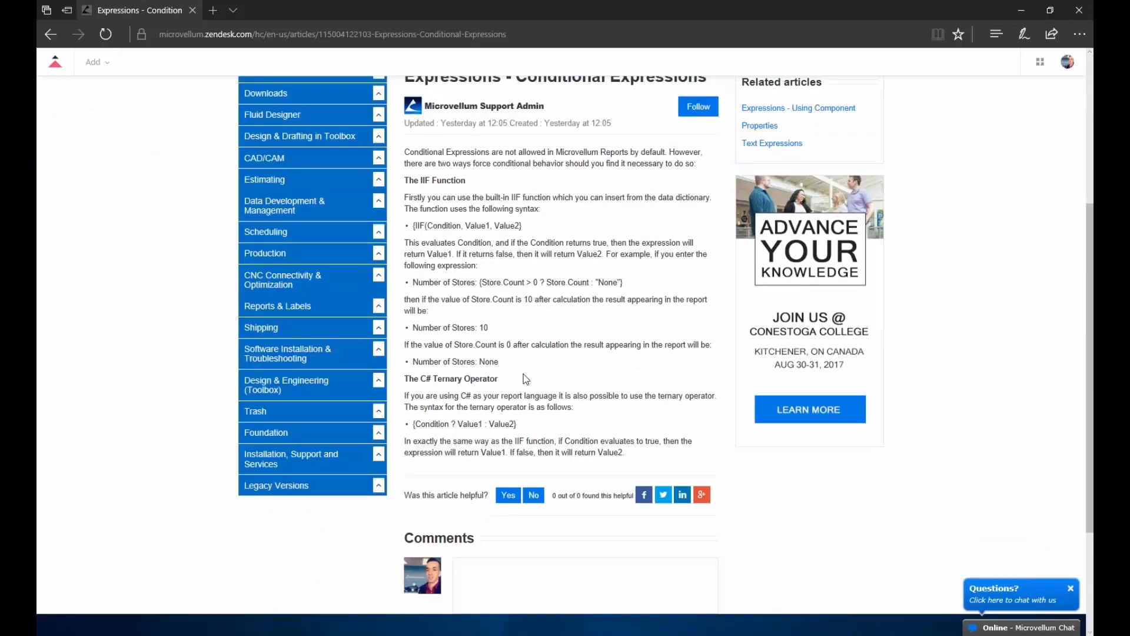
scroll(532, 397, up, 1)
scroll(533, 398, up, 1)
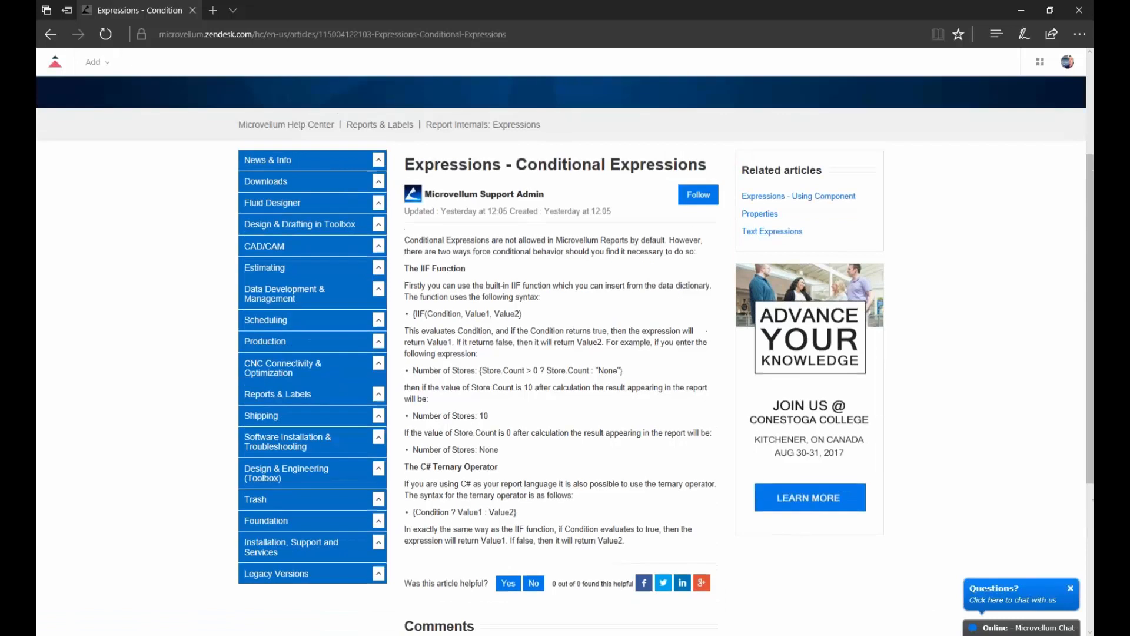
click(50, 35)
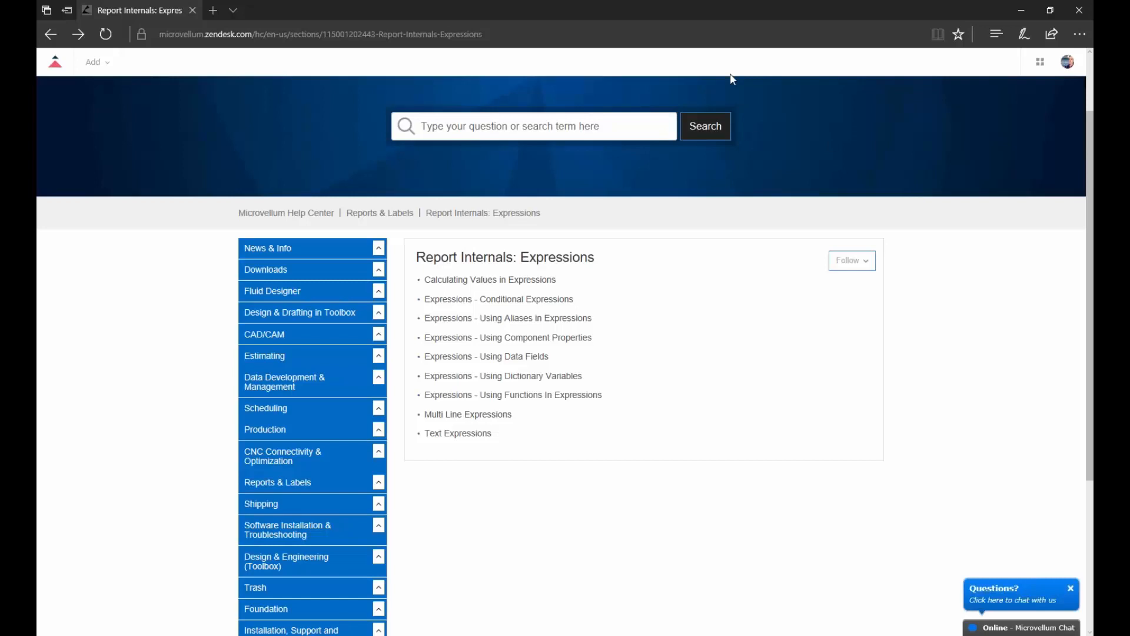
- Open the Reports & Labels category page and look through its report internals, getting started, troubleshooting and modifications sections
click(106, 34)
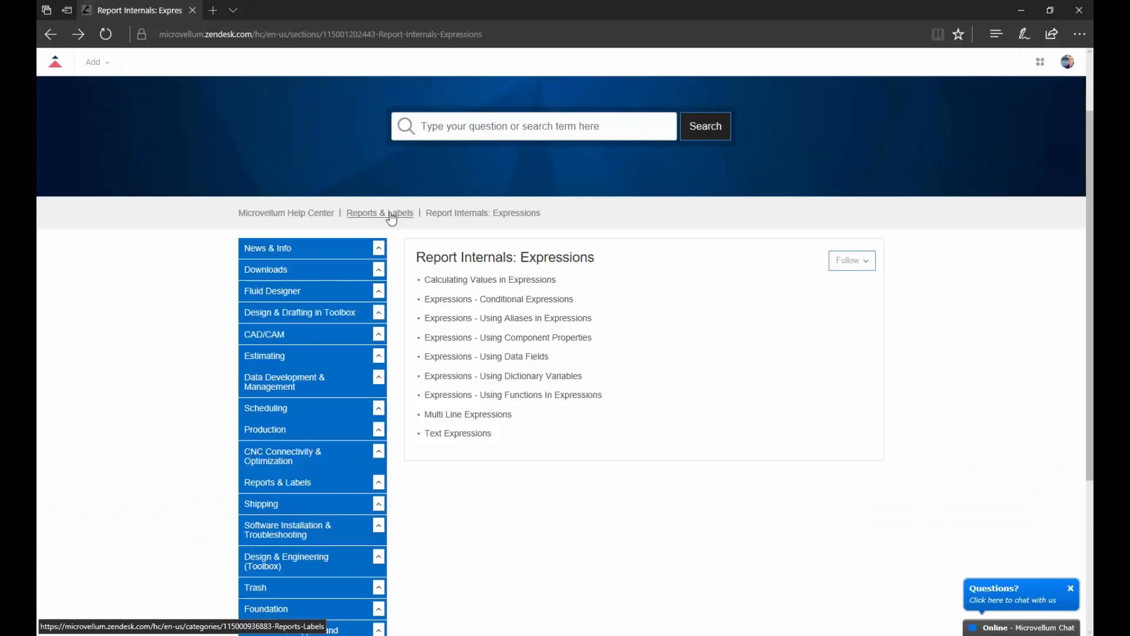
click(391, 216)
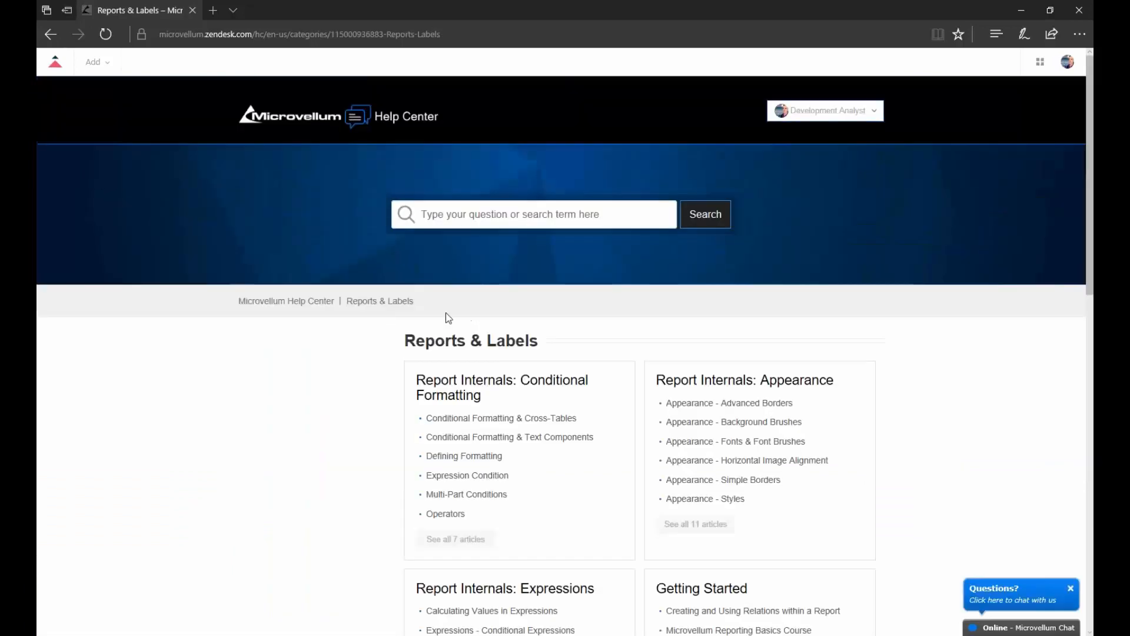
scroll(449, 315, down, 5)
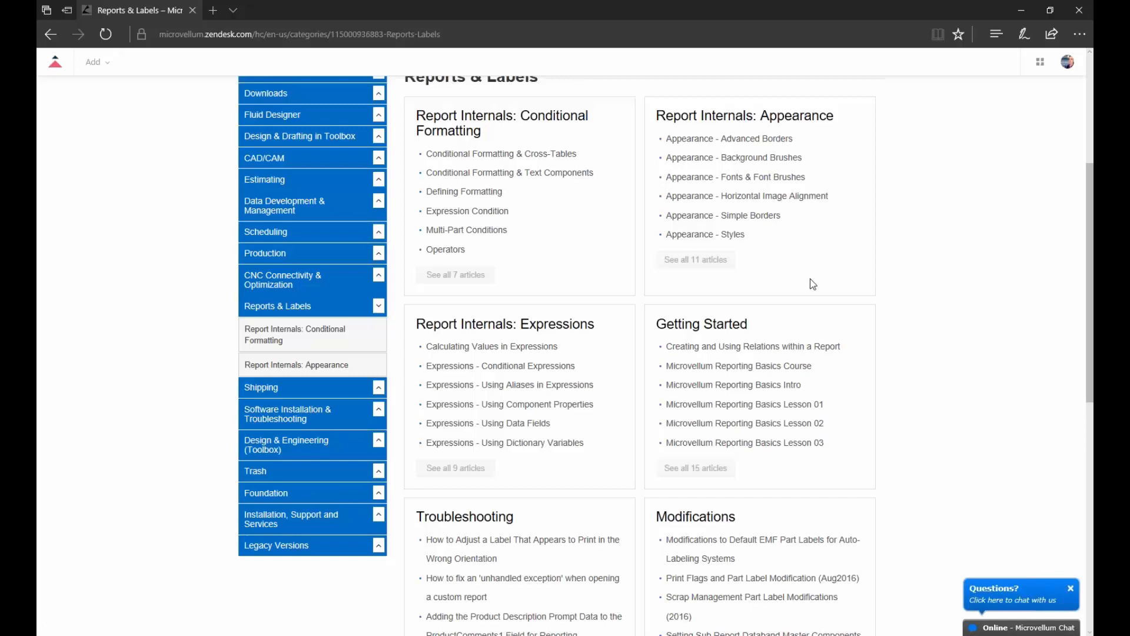
scroll(812, 285, down, 1)
scroll(812, 285, down, 2)
scroll(812, 284, up, 2)
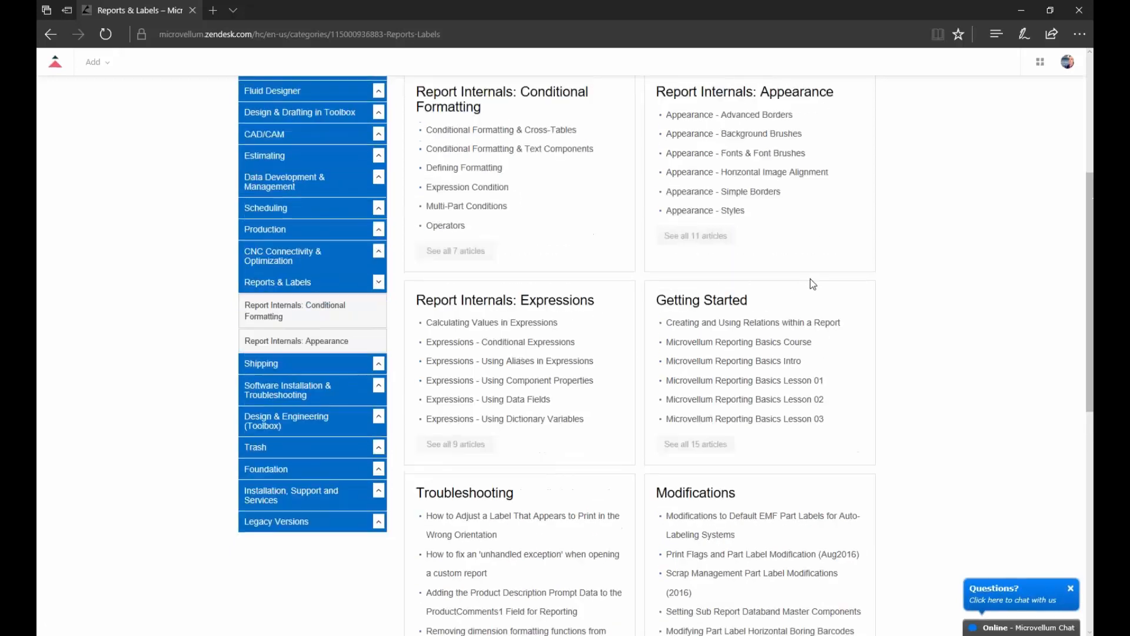
scroll(810, 284, up, 2)
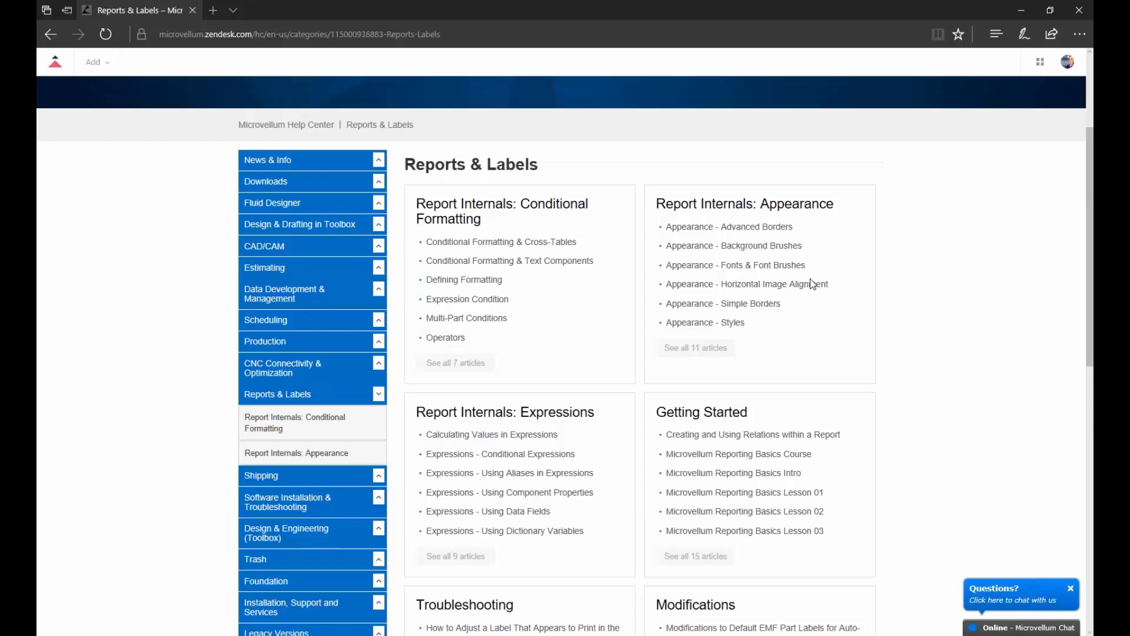
scroll(811, 283, down, 2)
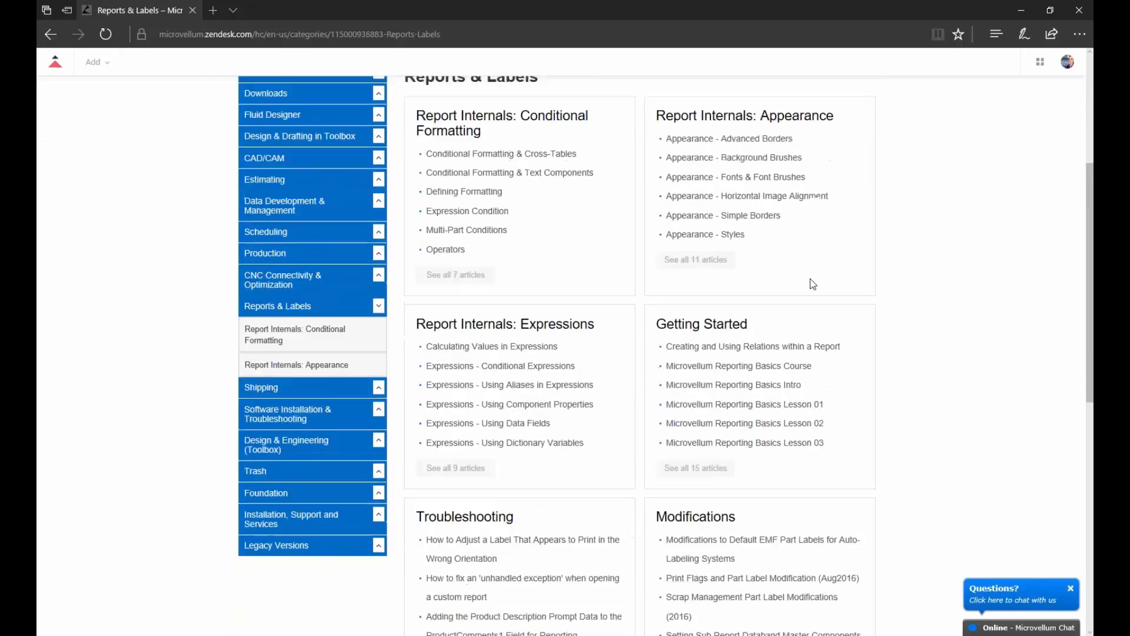